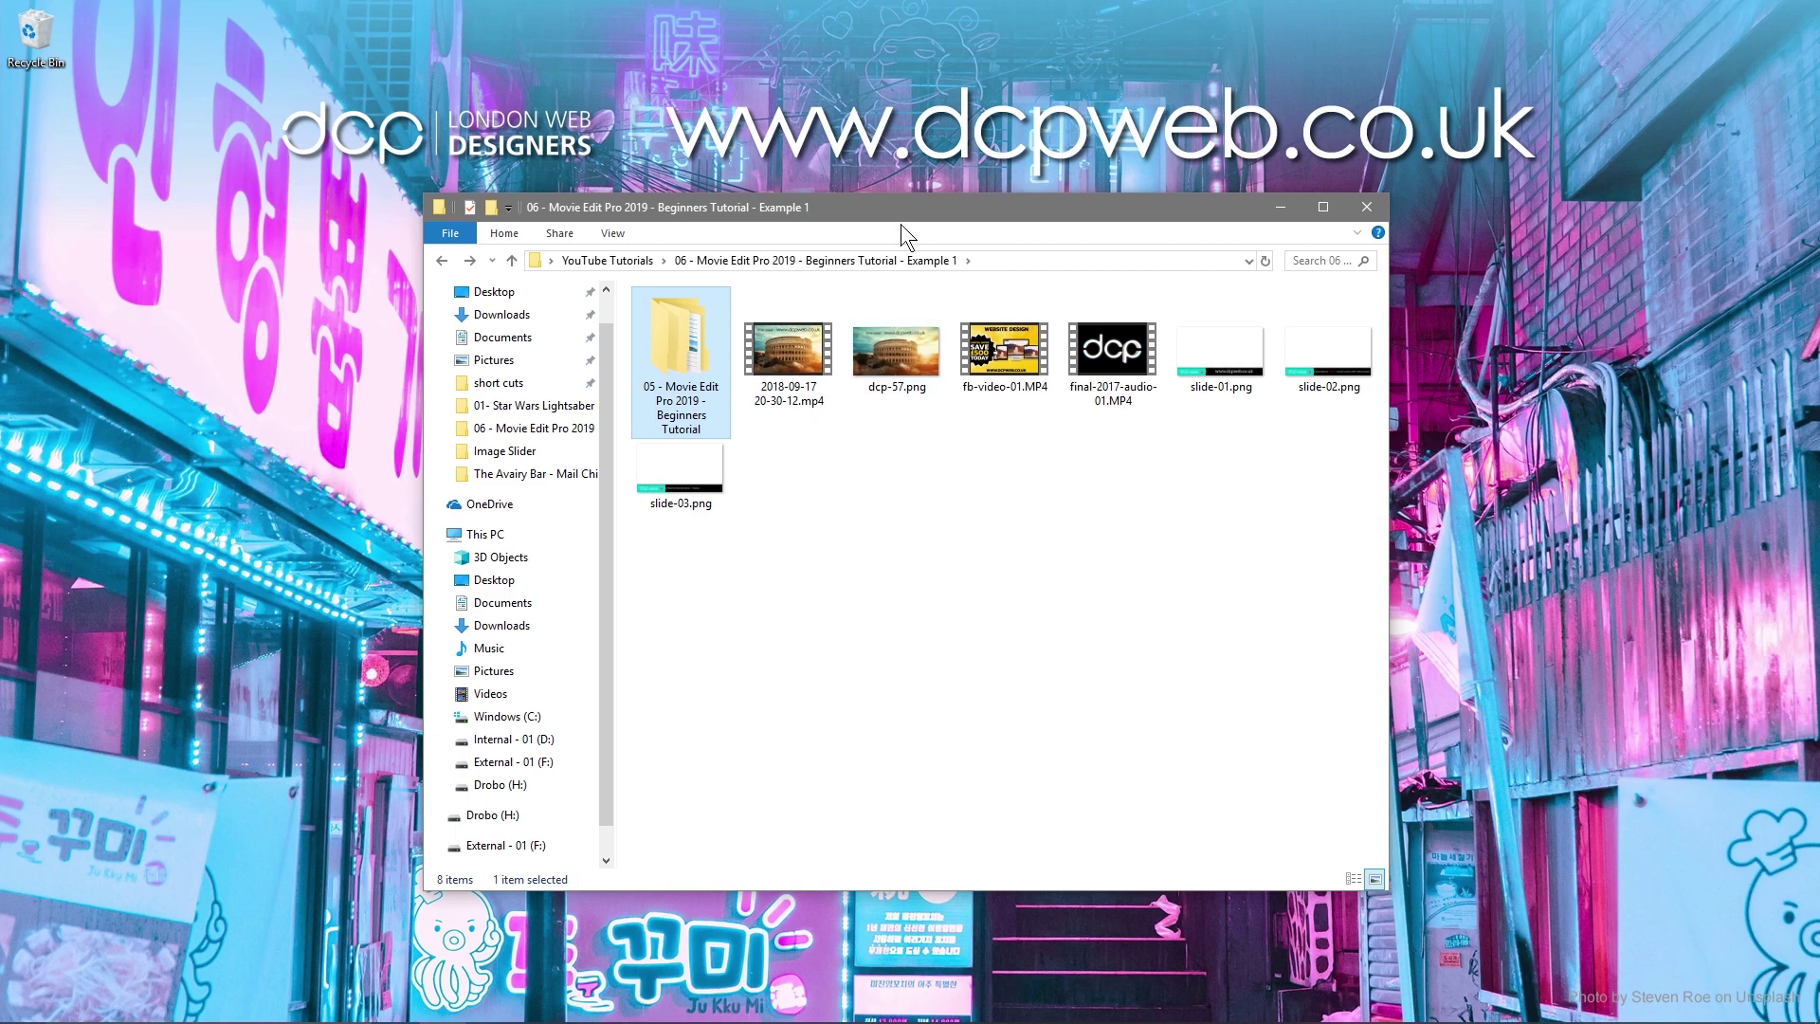
# Launch MAGIX Movie Edit Pro Premium and create a project named 2018-09-17 with the NTSC HDTV 1080i 16:9 movie settings
pyautogui.moveTo(877, 207); pyautogui.dragTo(1819, 272)
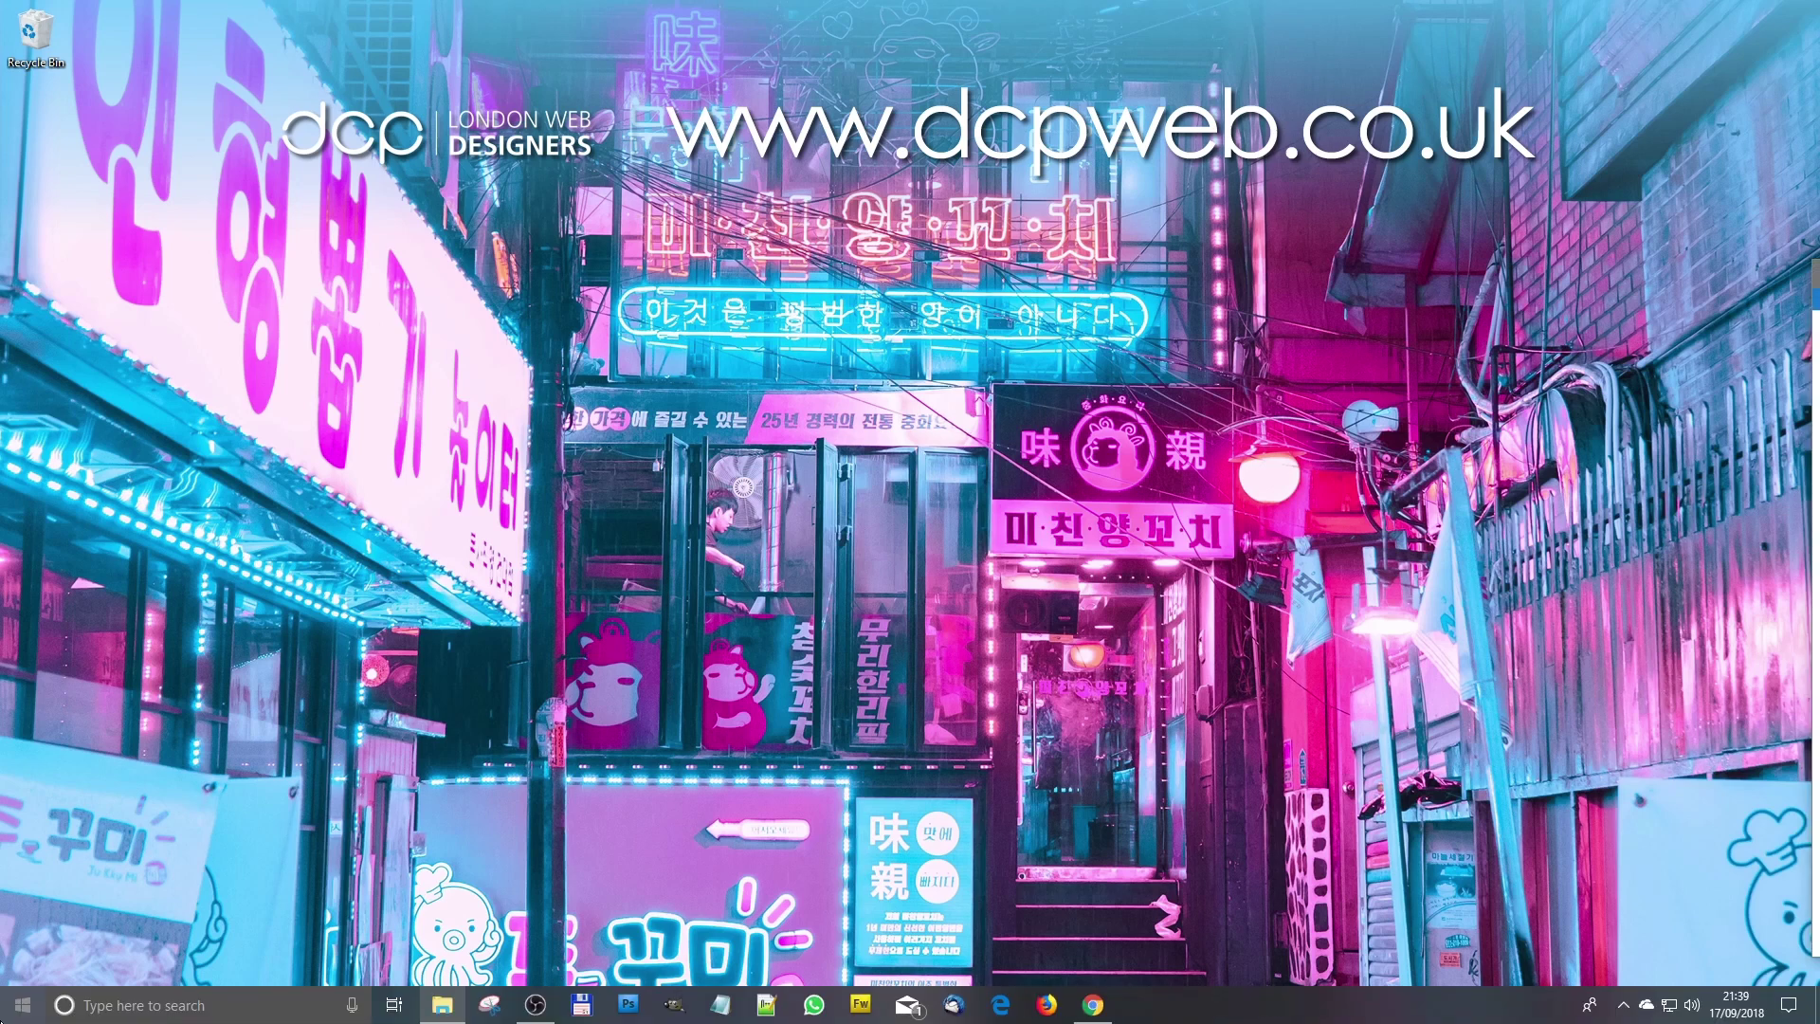
pyautogui.click(23, 1005)
pyautogui.click(686, 475)
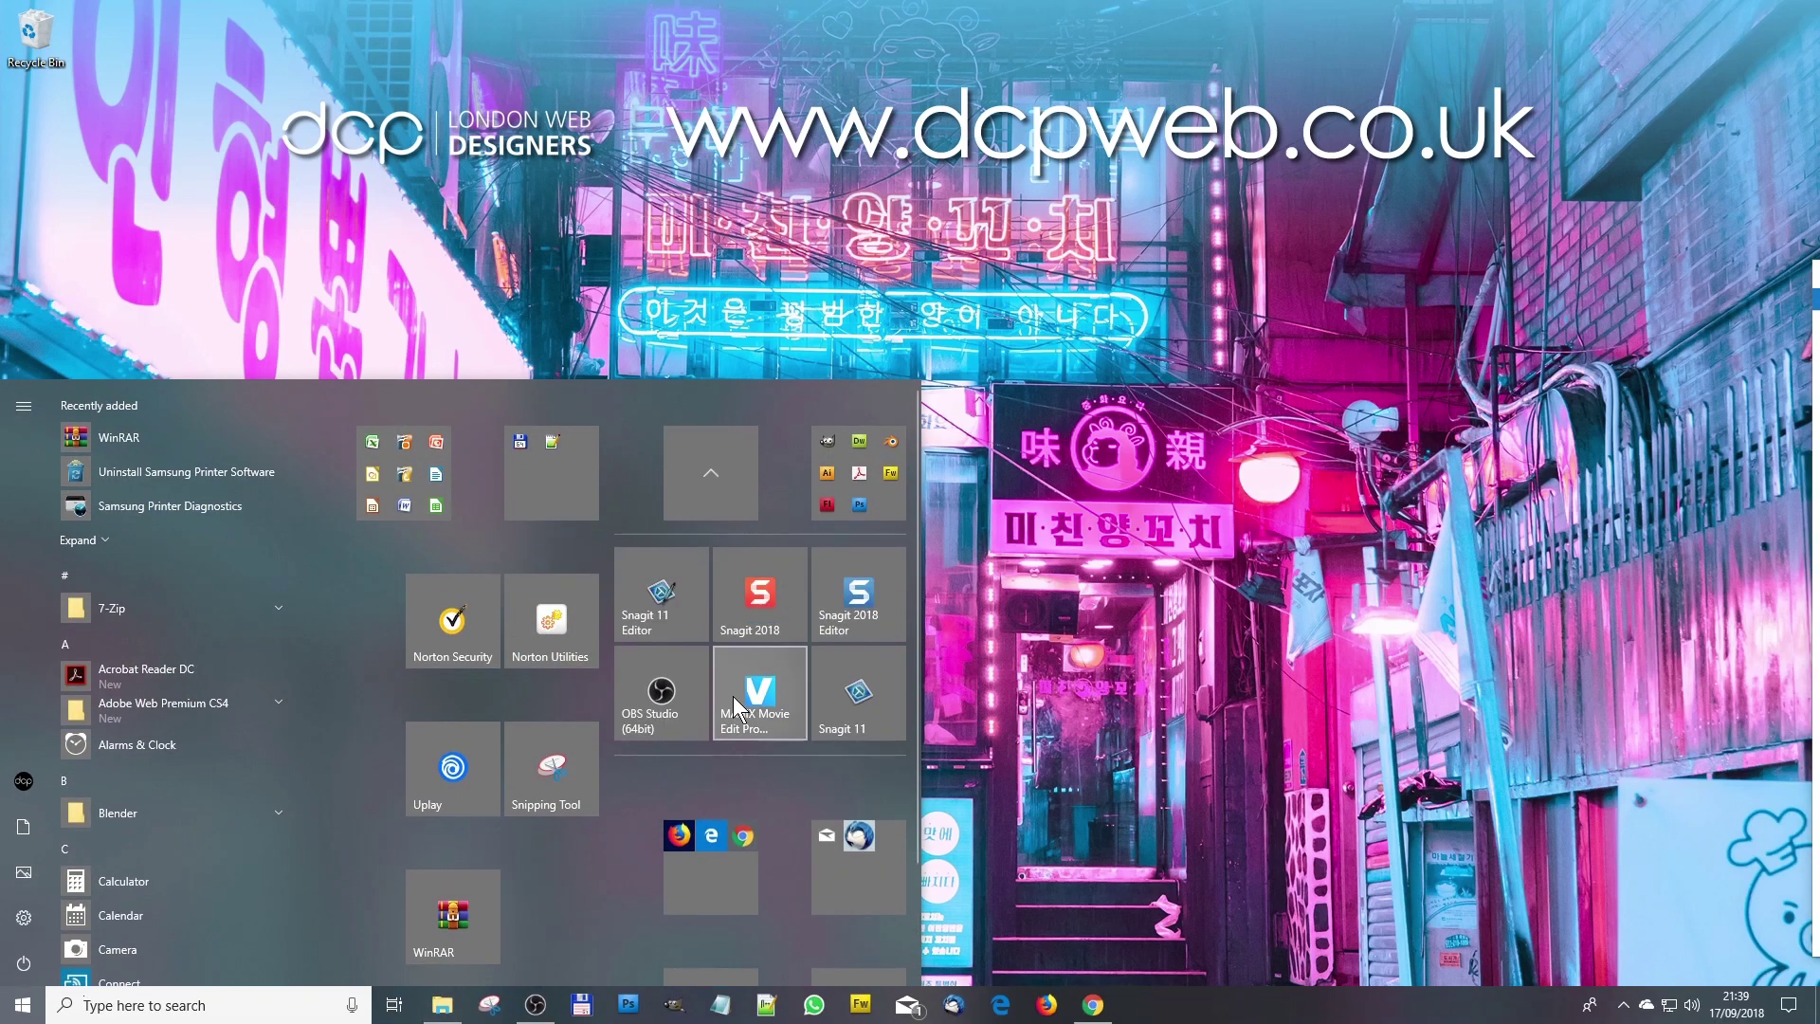
pyautogui.click(755, 706)
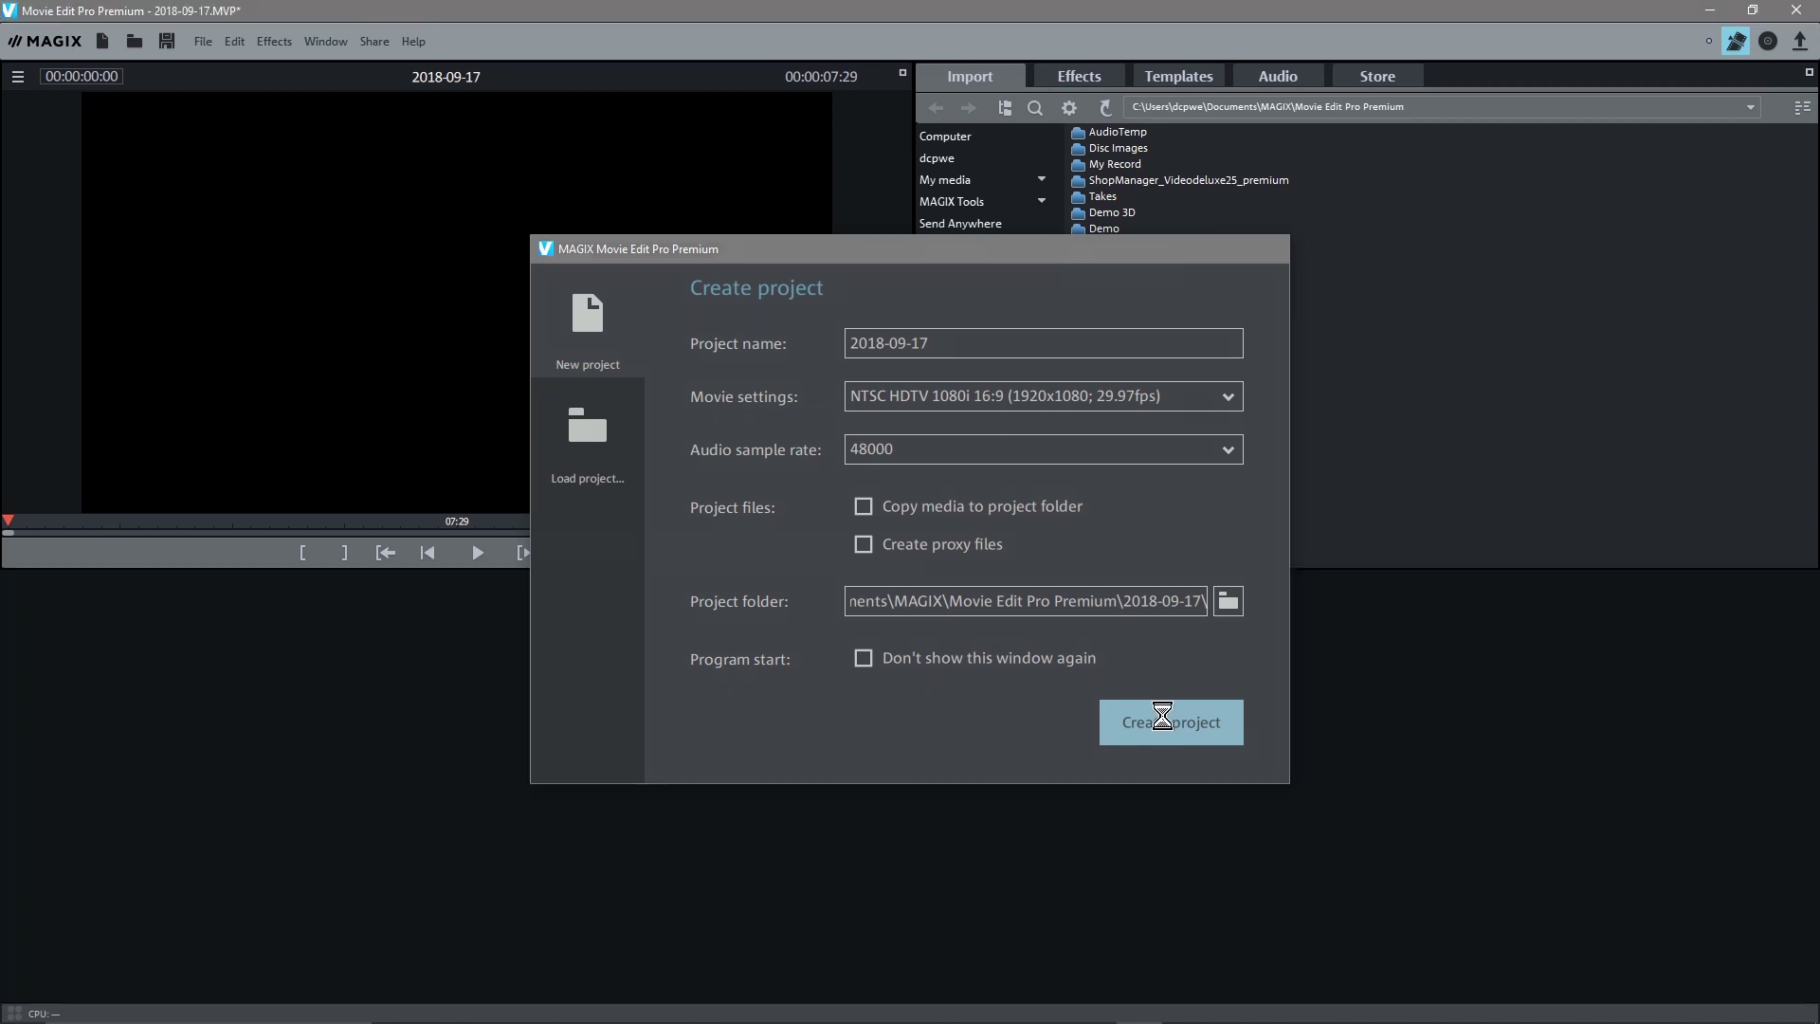
pyautogui.click(1162, 721)
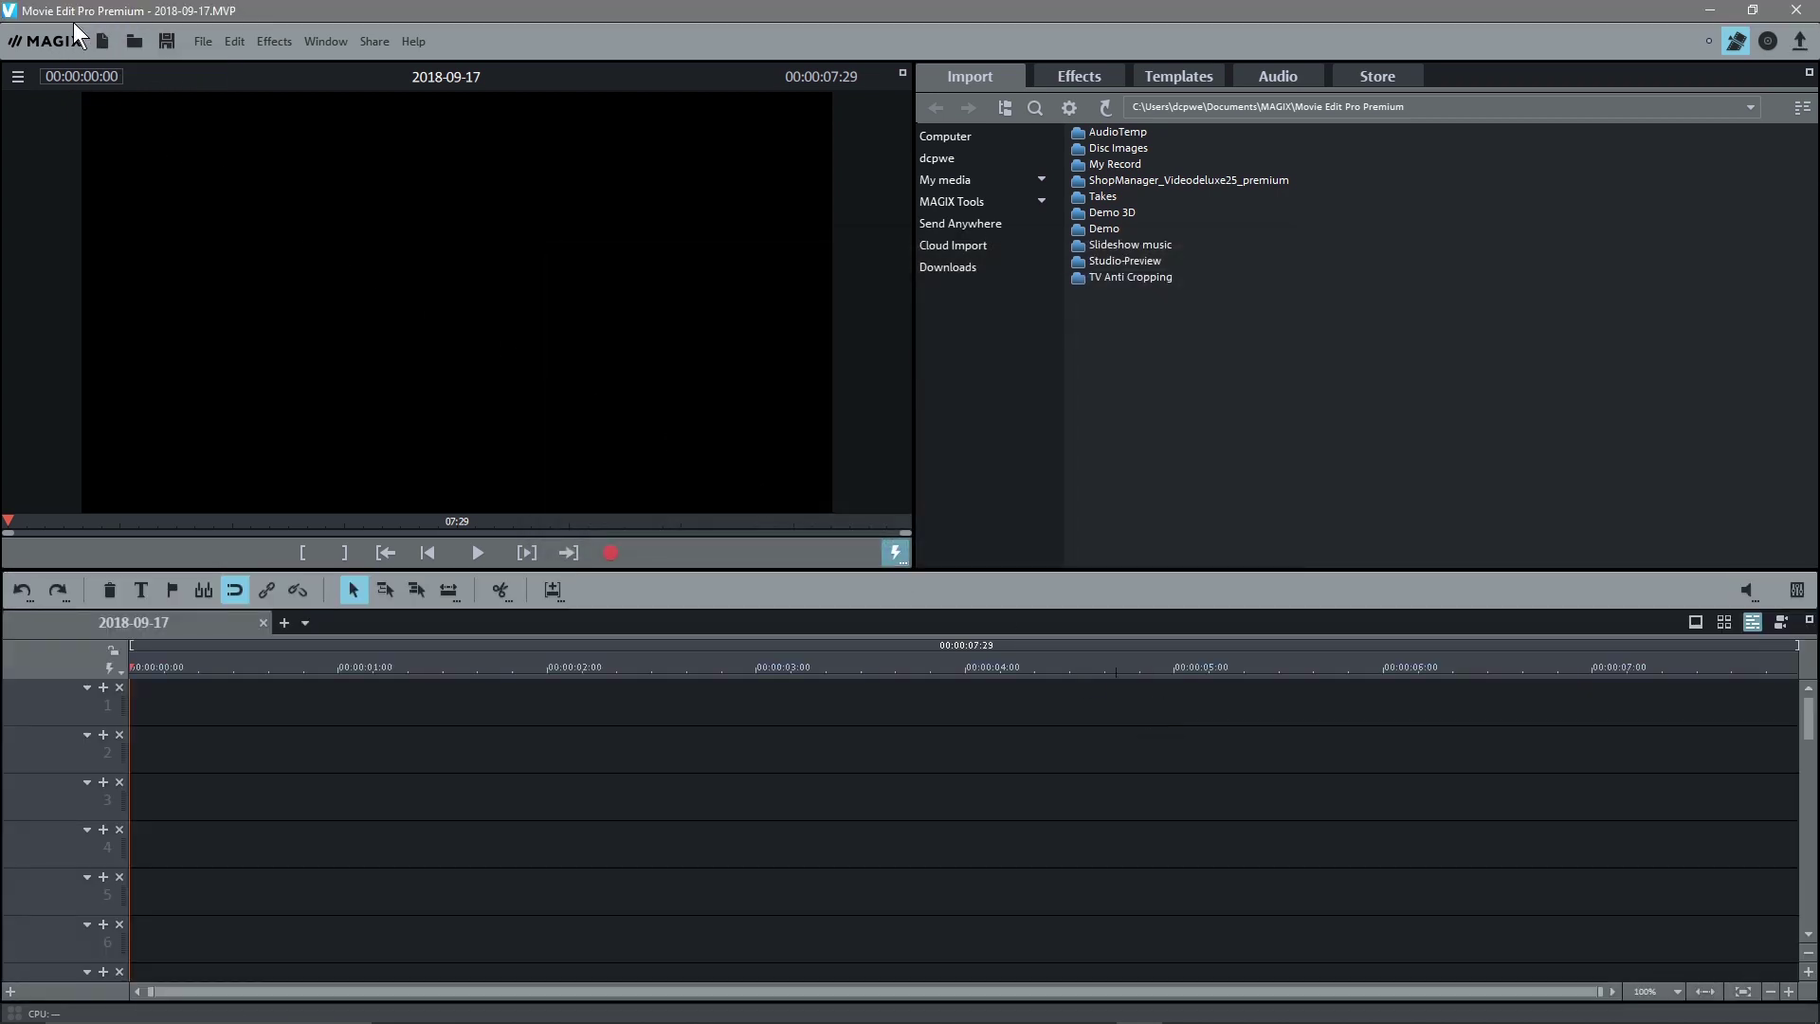
# Save the project as 2018-09-17.MVP in the desktop folder YouTube Tutorials > 06 - Movie Edit Pro 2019 - Beginners Tutorial - Example 1
pyautogui.click(202, 43)
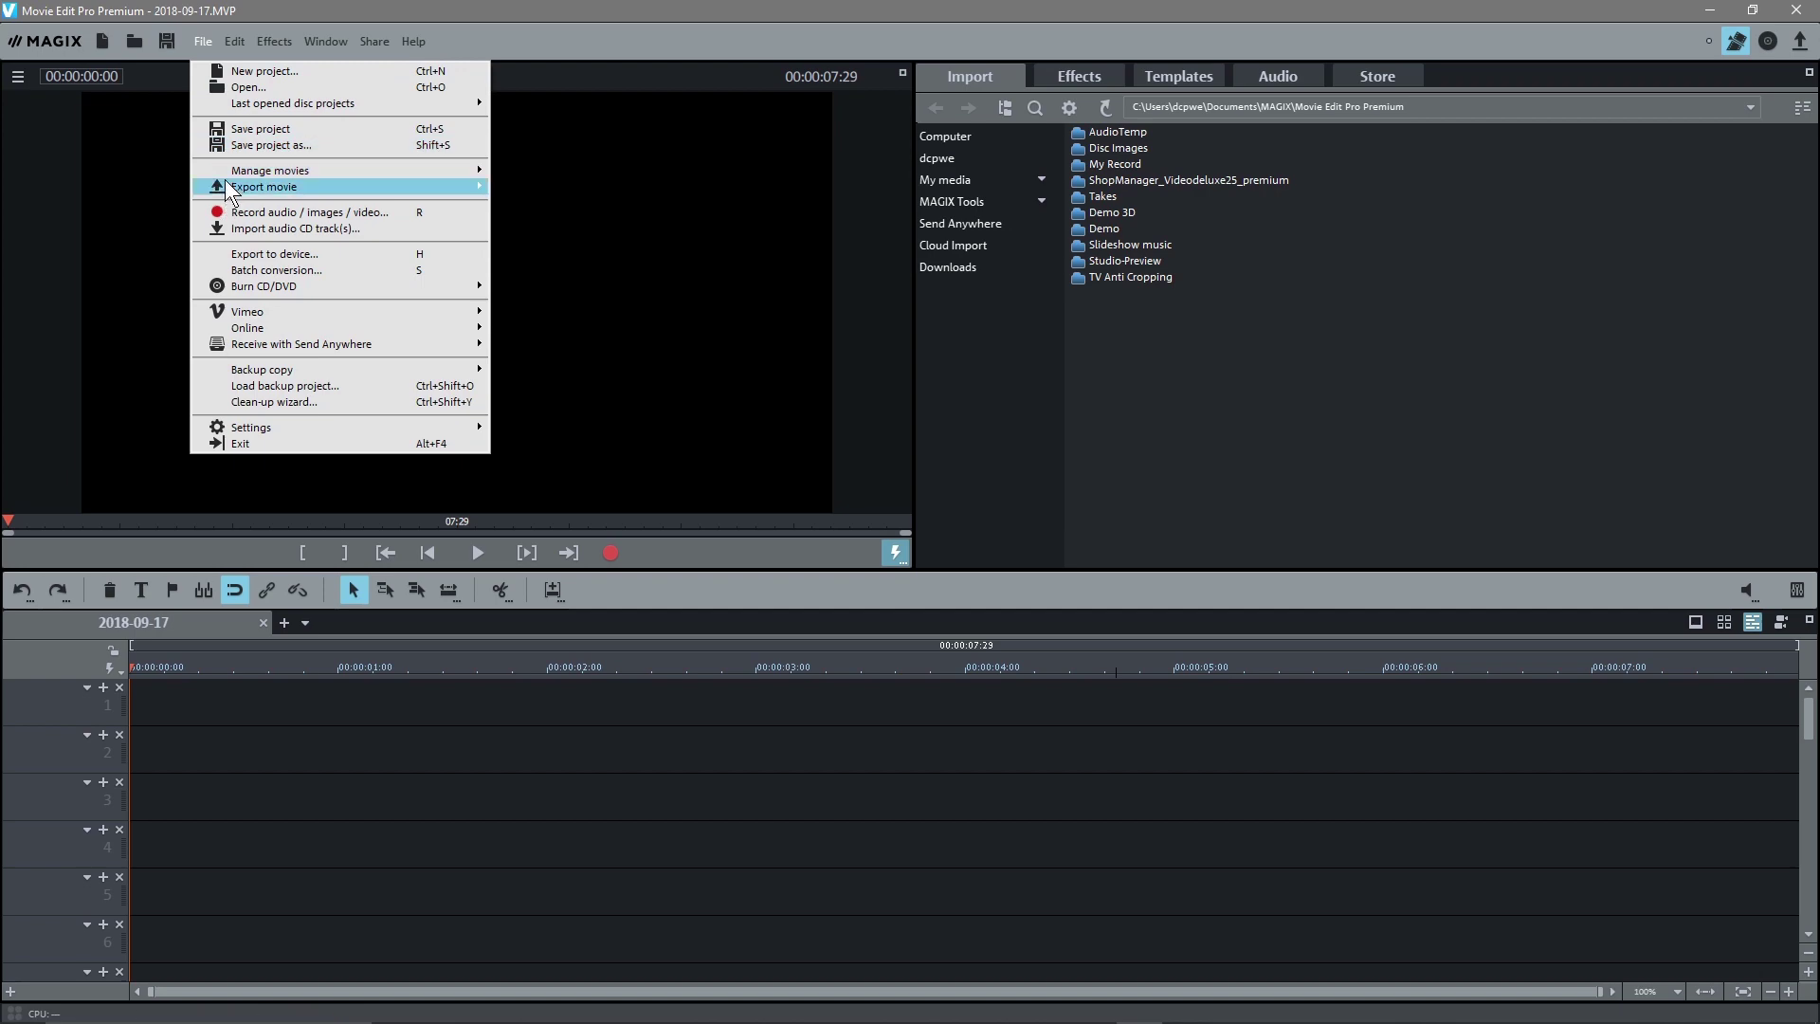
pyautogui.click(248, 147)
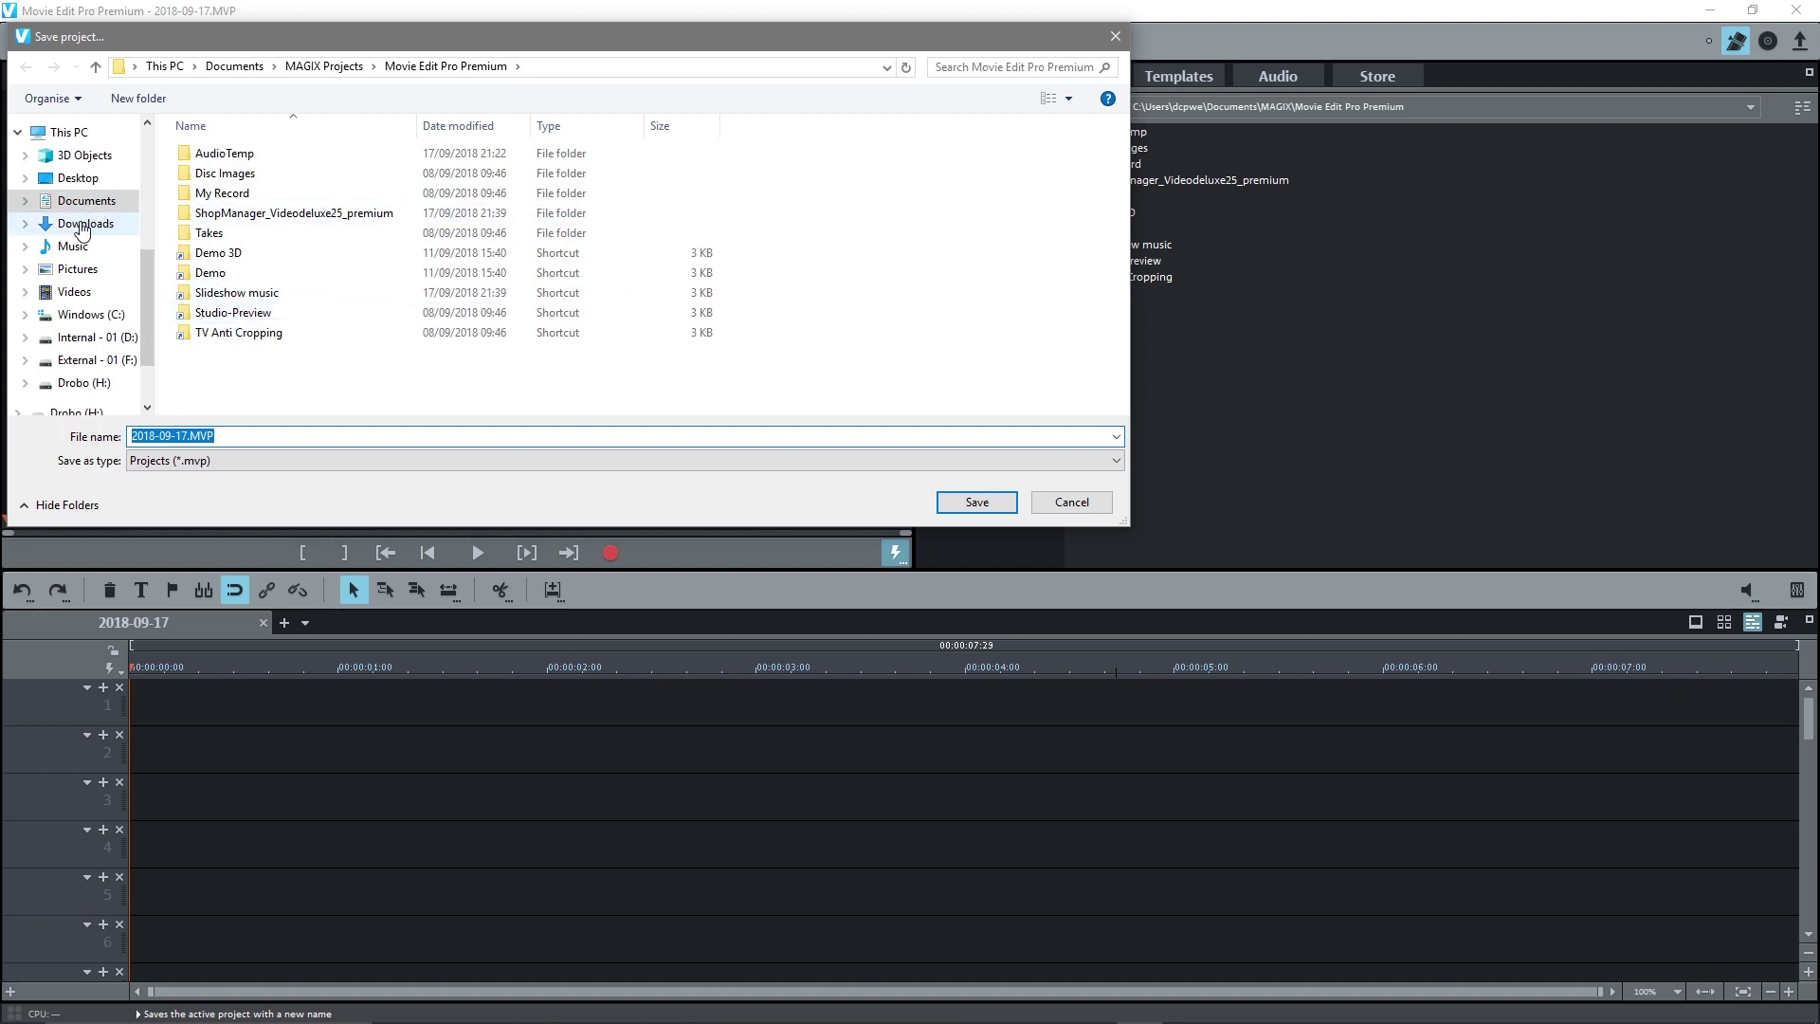
pyautogui.click(125, 224)
pyautogui.click(78, 178)
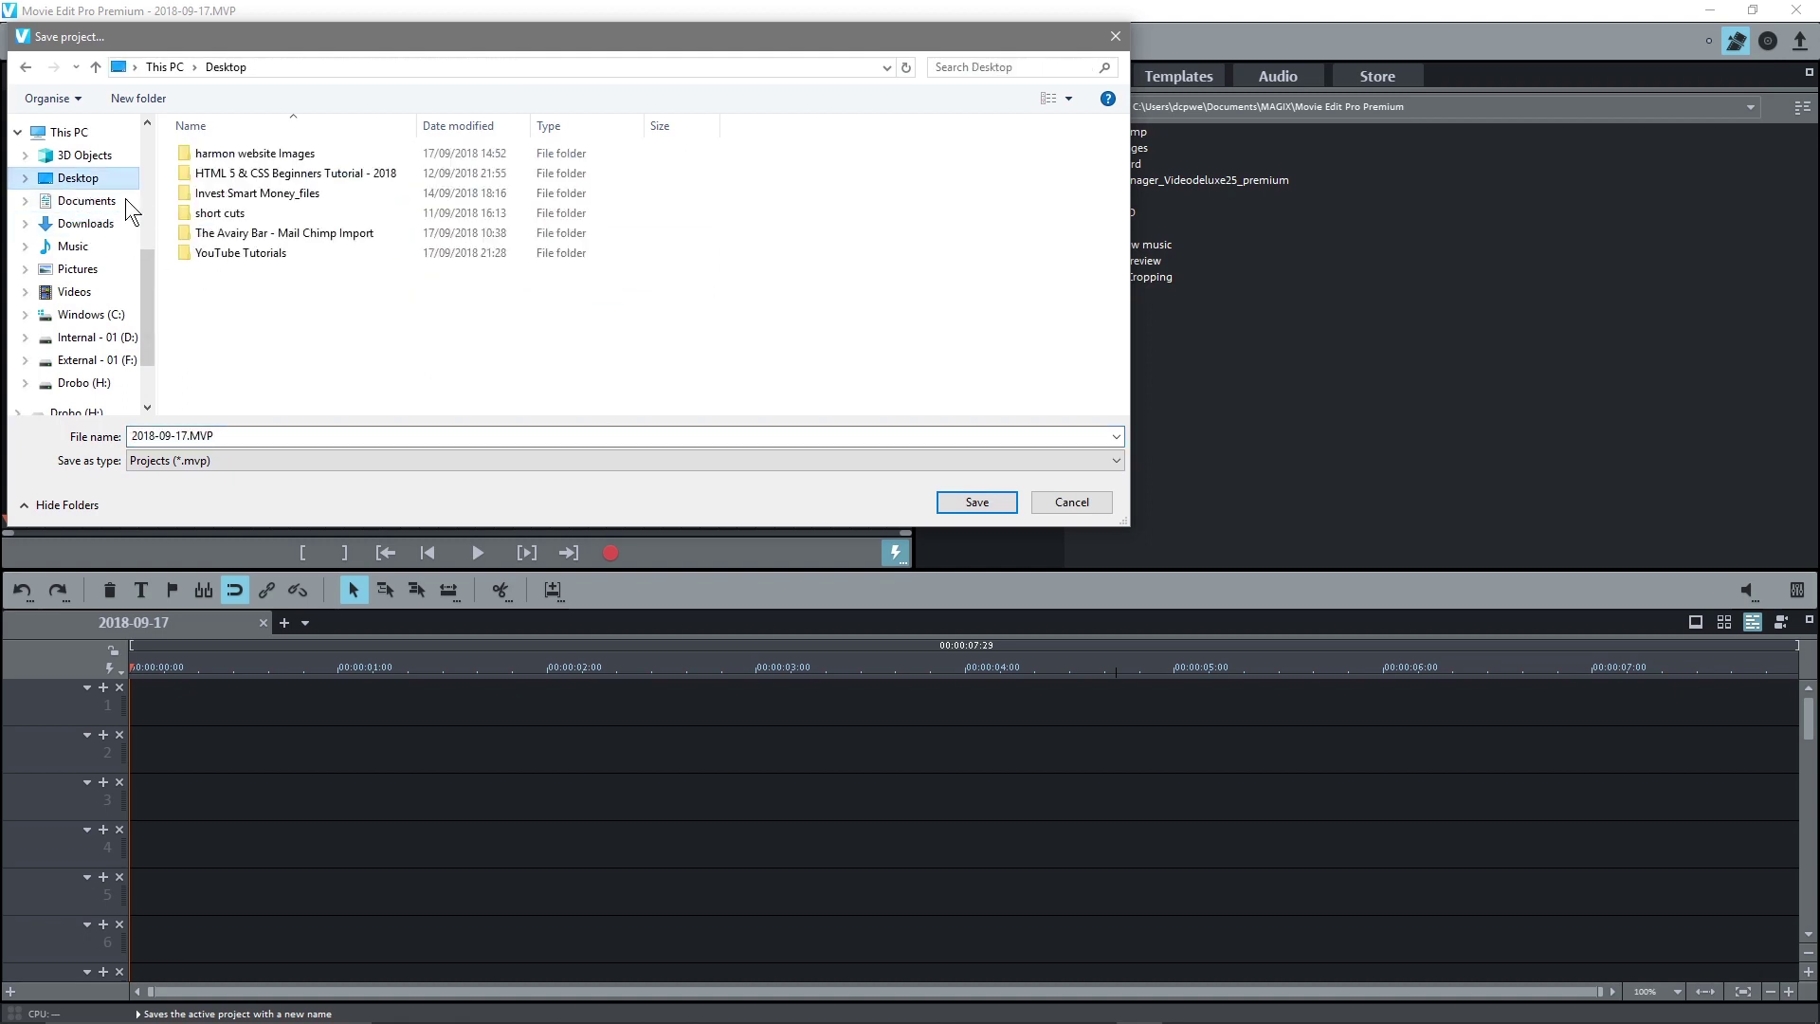
pyautogui.doubleClick(227, 252)
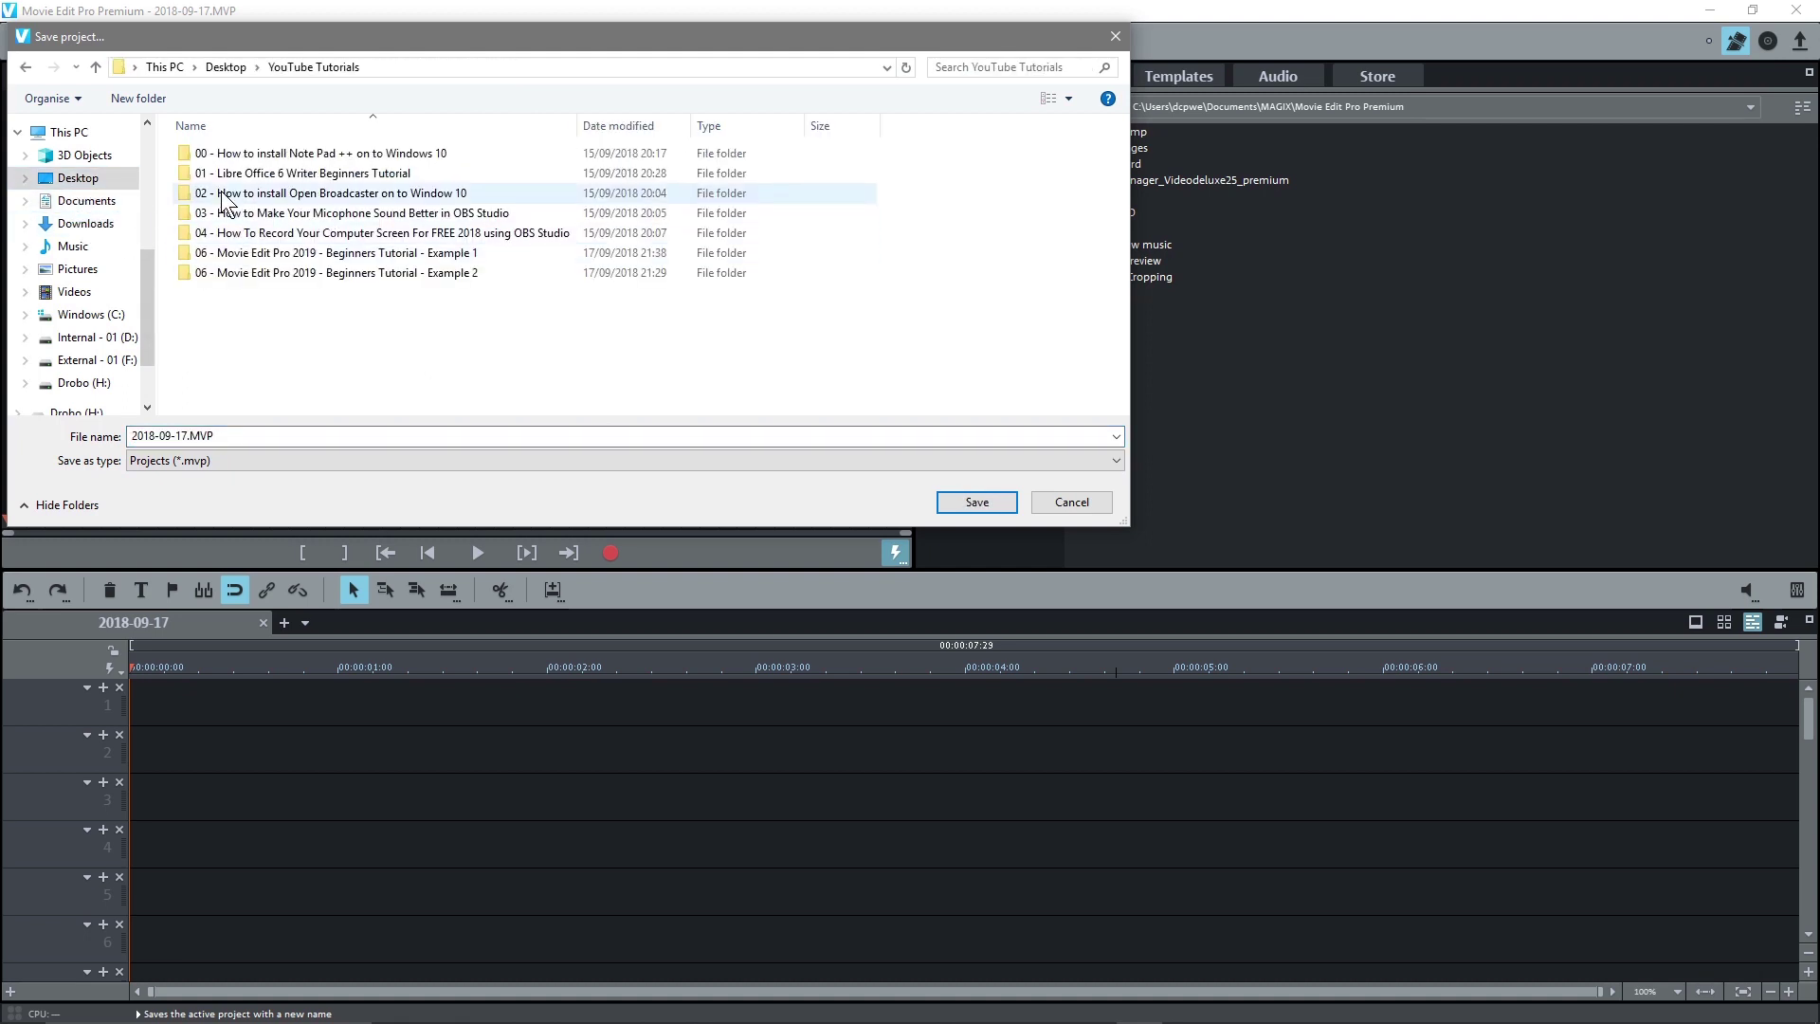
pyautogui.doubleClick(258, 272)
pyautogui.click(25, 67)
pyautogui.doubleClick(247, 246)
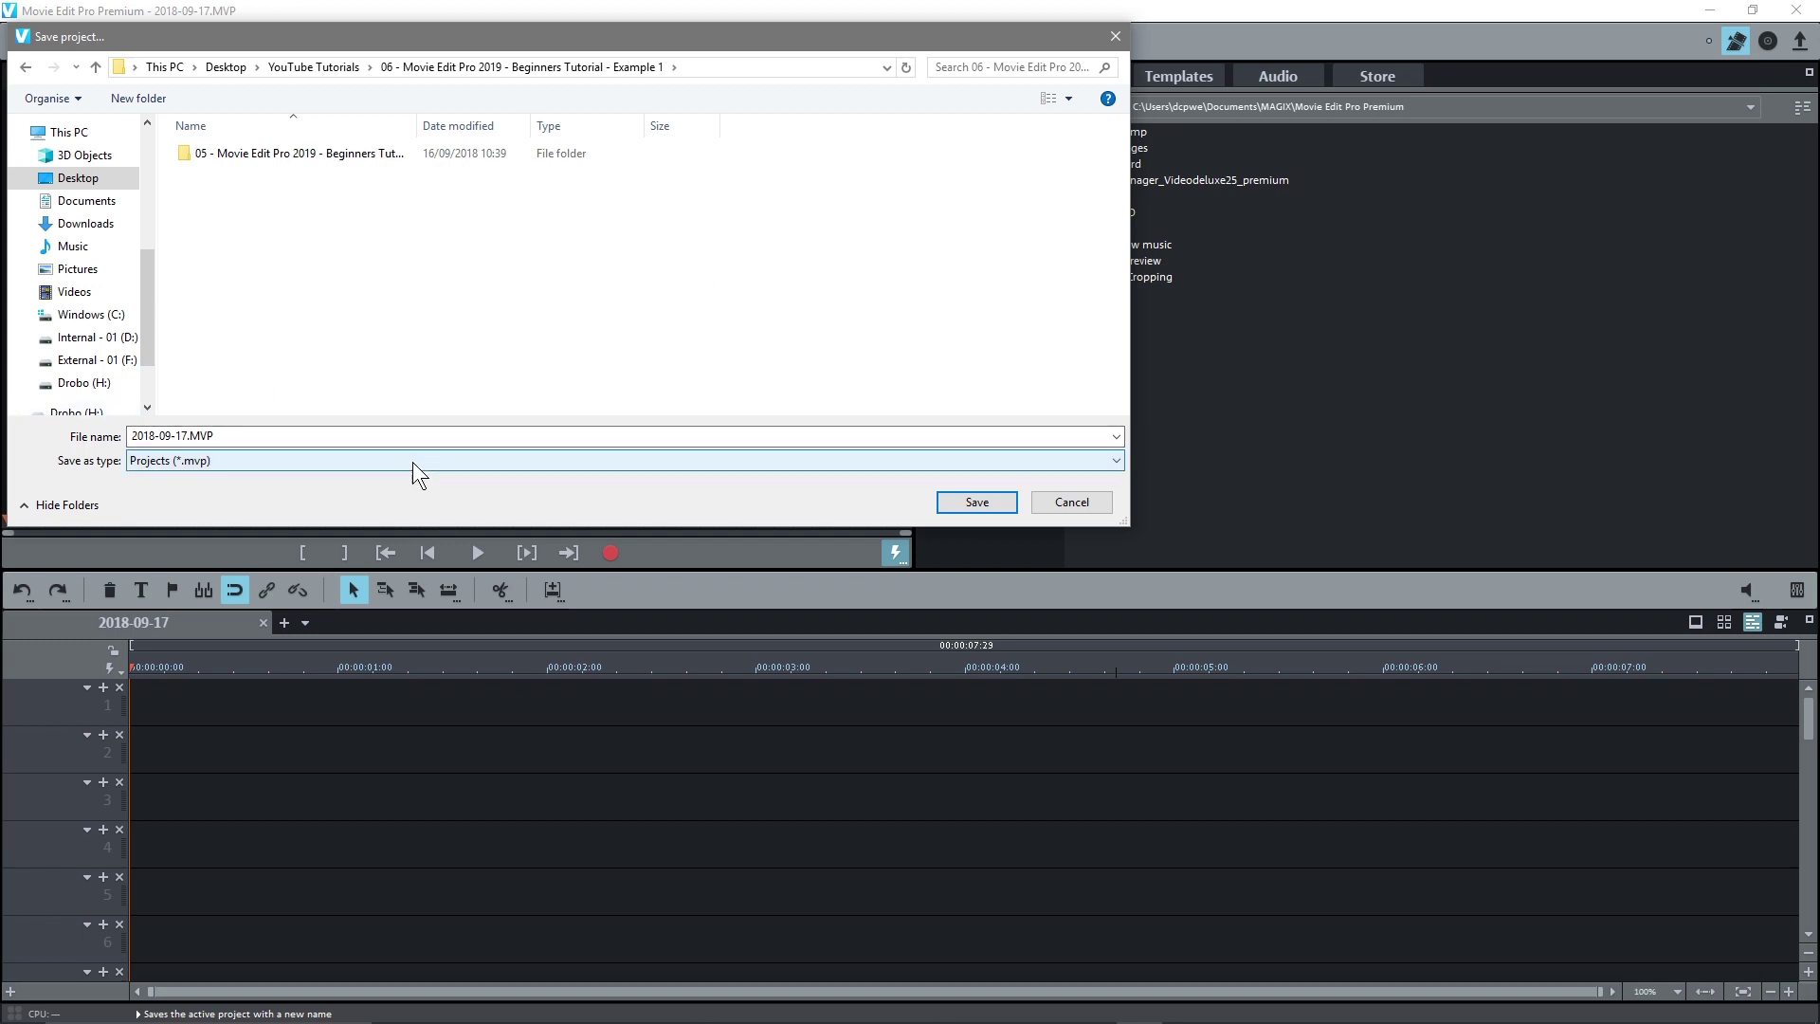
pyautogui.click(264, 432)
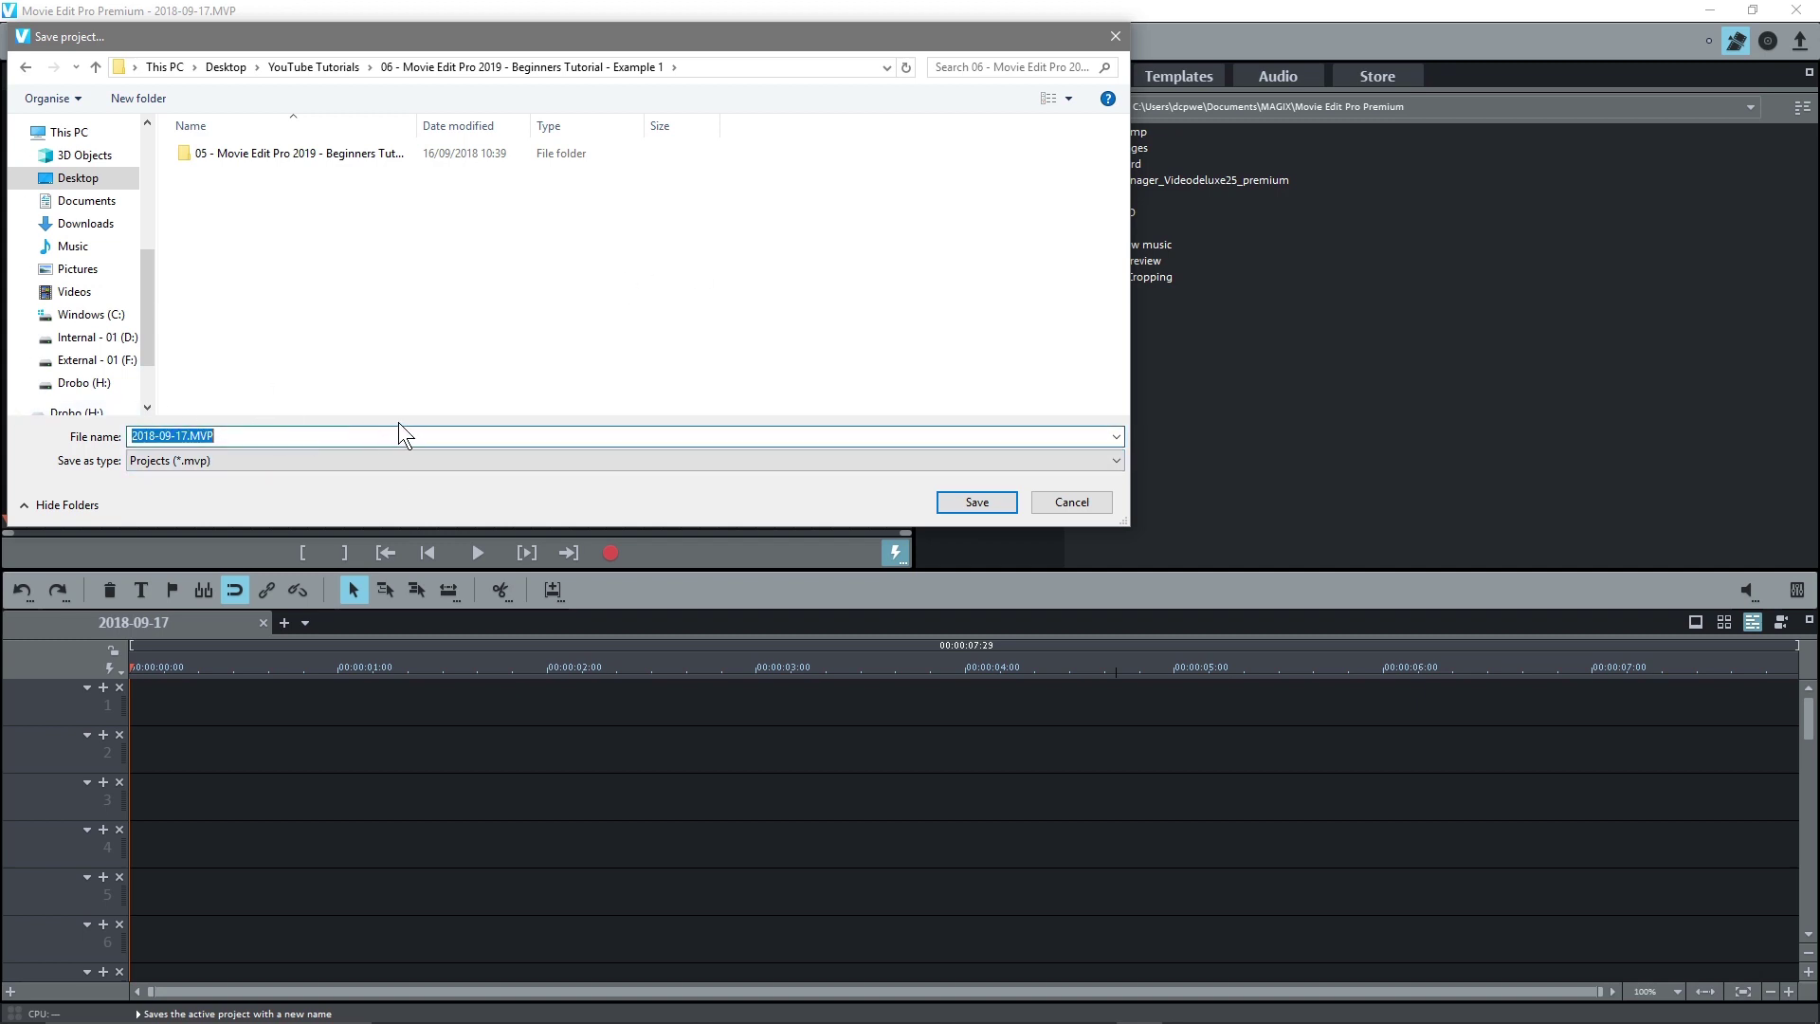
pyautogui.click(964, 496)
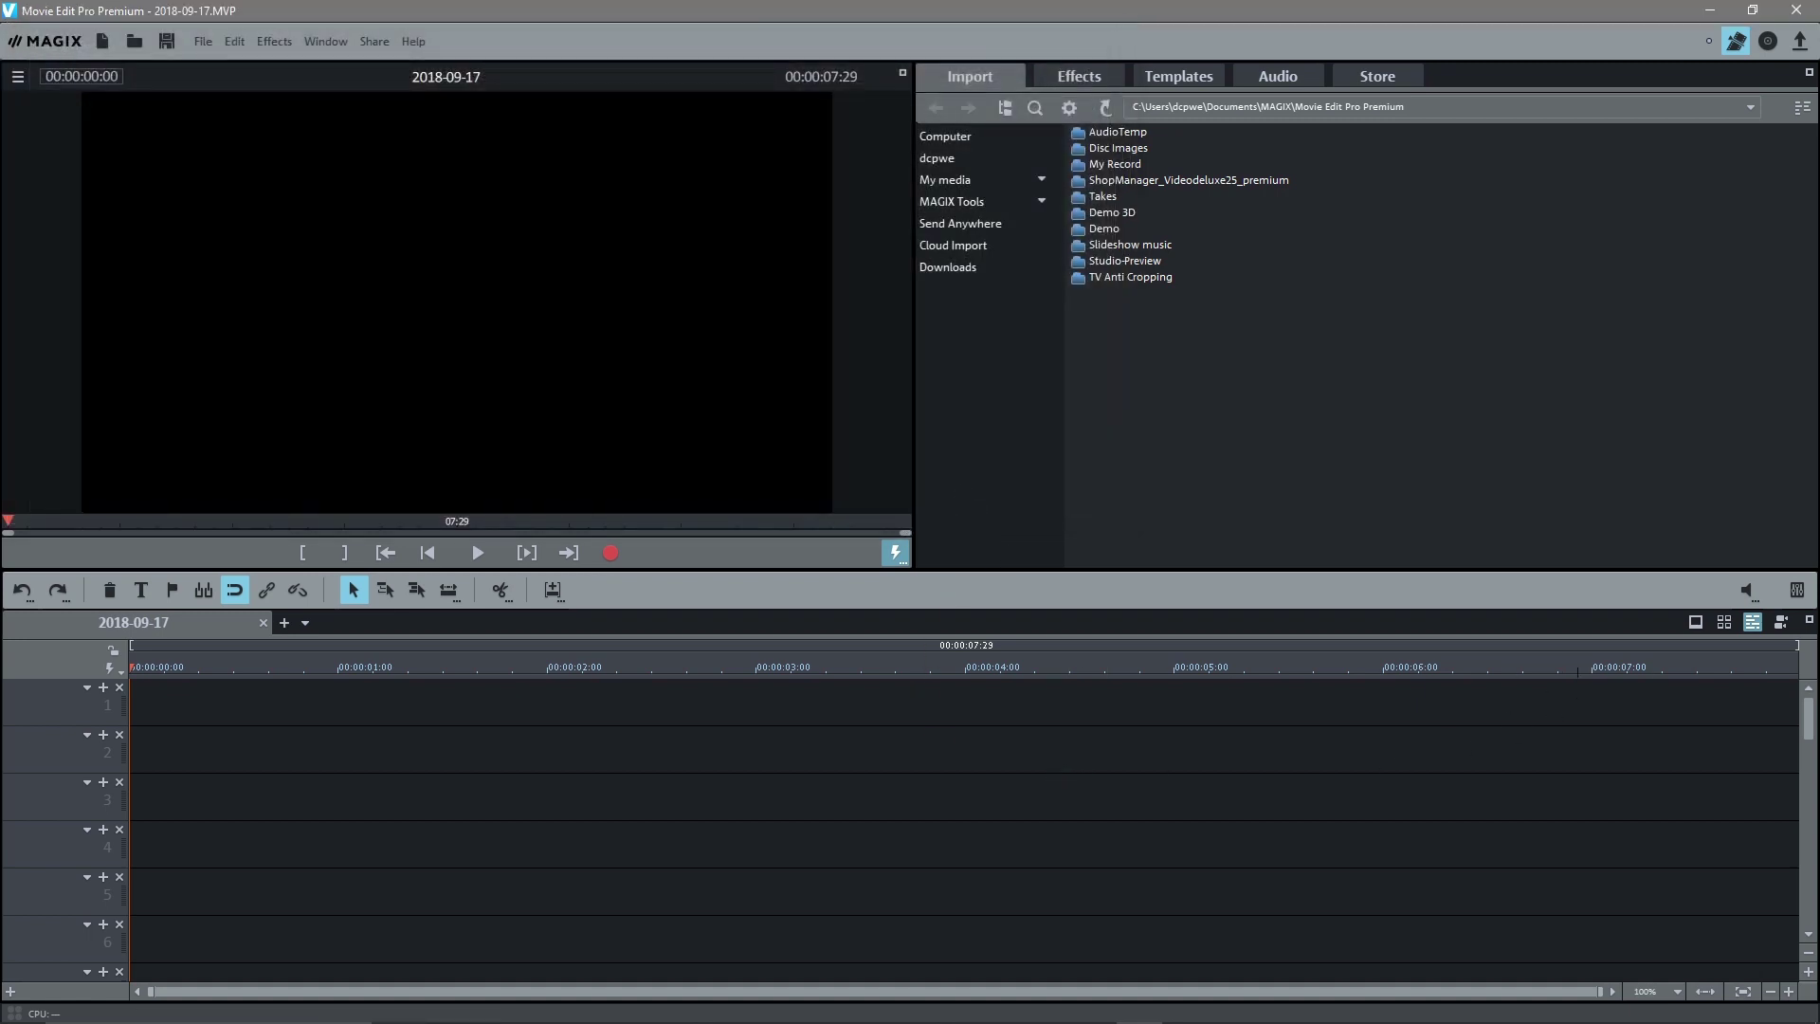
# Bring the project's File Explorer window into view and examine its video clips, slide images and background picture
pyautogui.moveTo(1818, 298); pyautogui.dragTo(1398, 191)
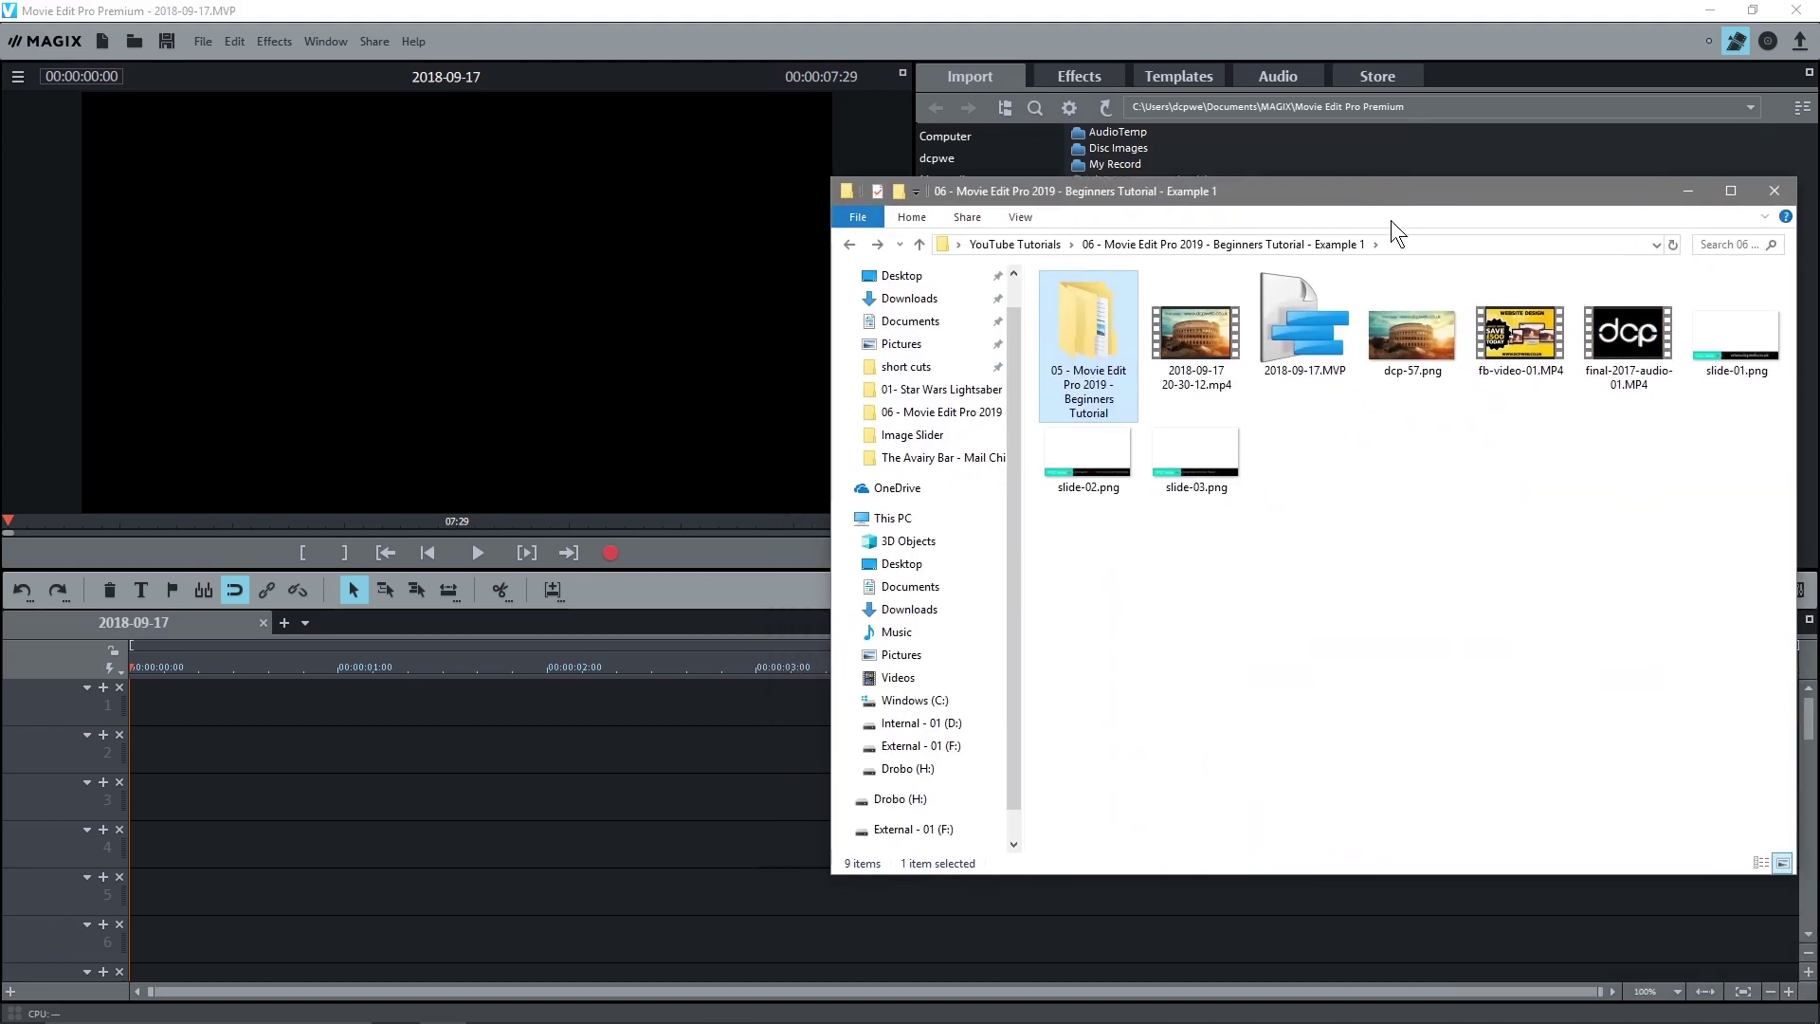
pyautogui.click(1632, 339)
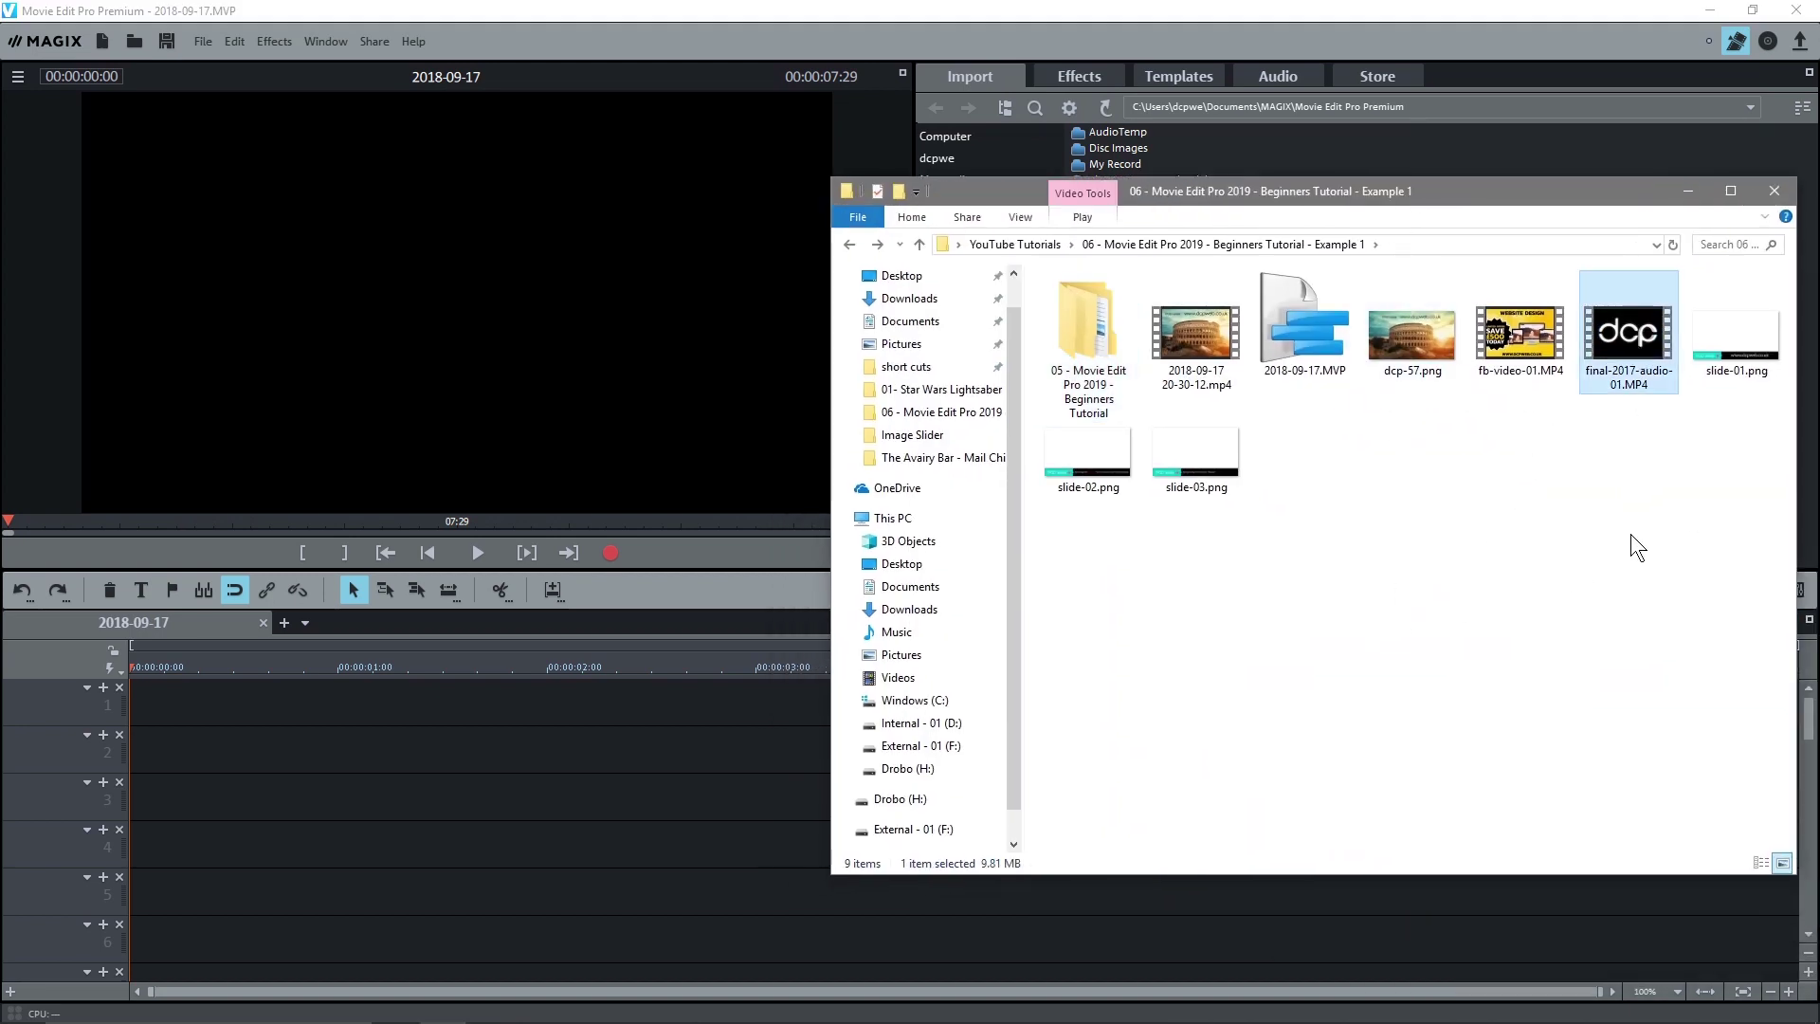
pyautogui.click(1530, 343)
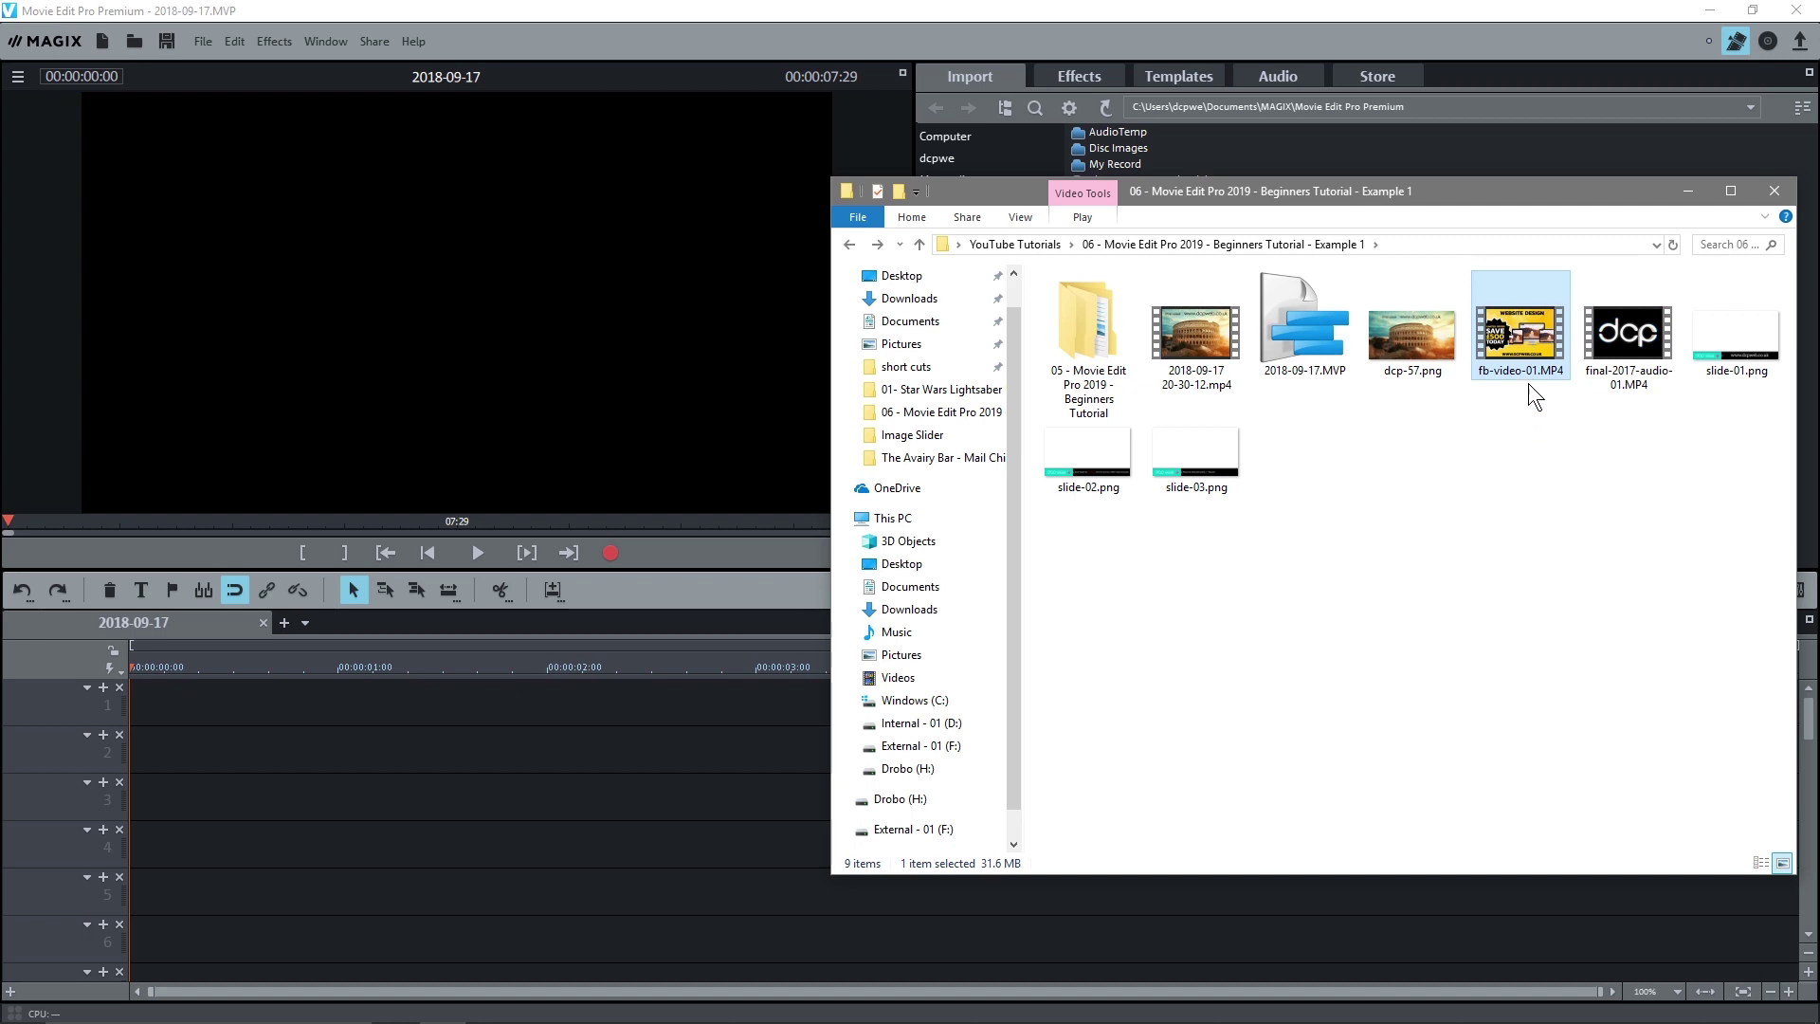
pyautogui.click(1737, 343)
pyautogui.click(1103, 451)
pyautogui.click(1160, 460)
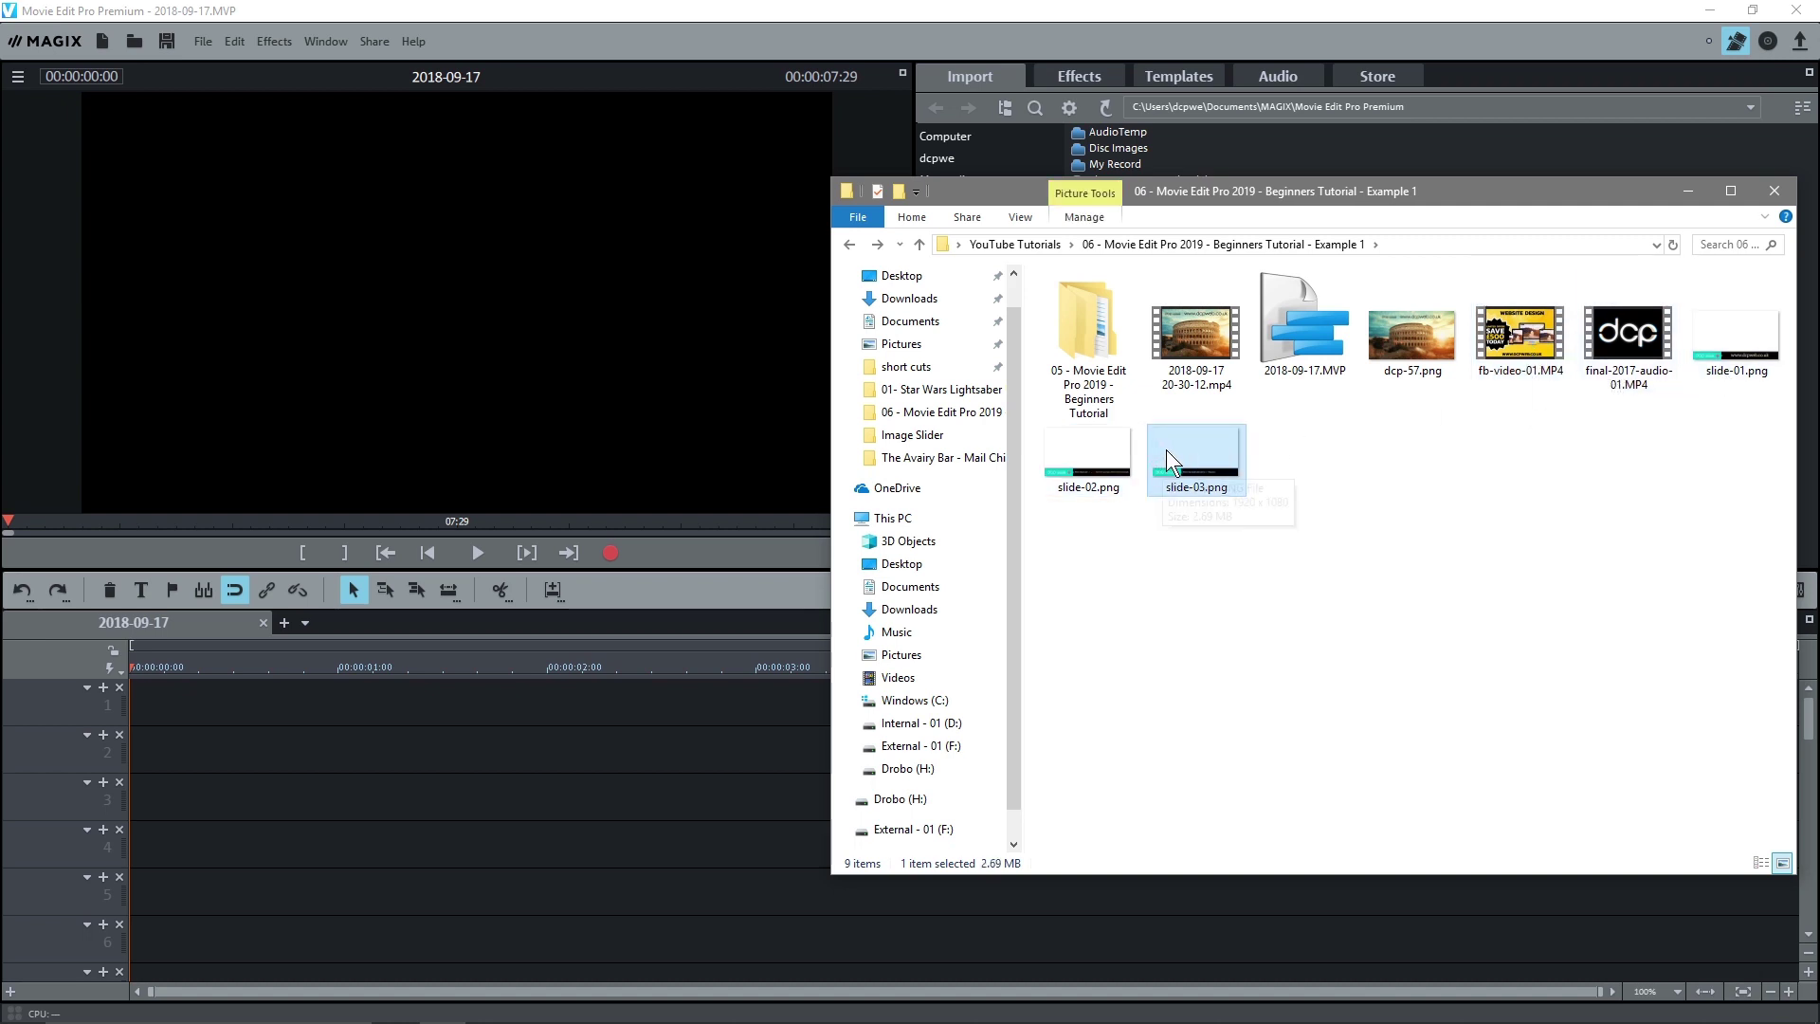
pyautogui.click(1204, 332)
pyautogui.click(1419, 344)
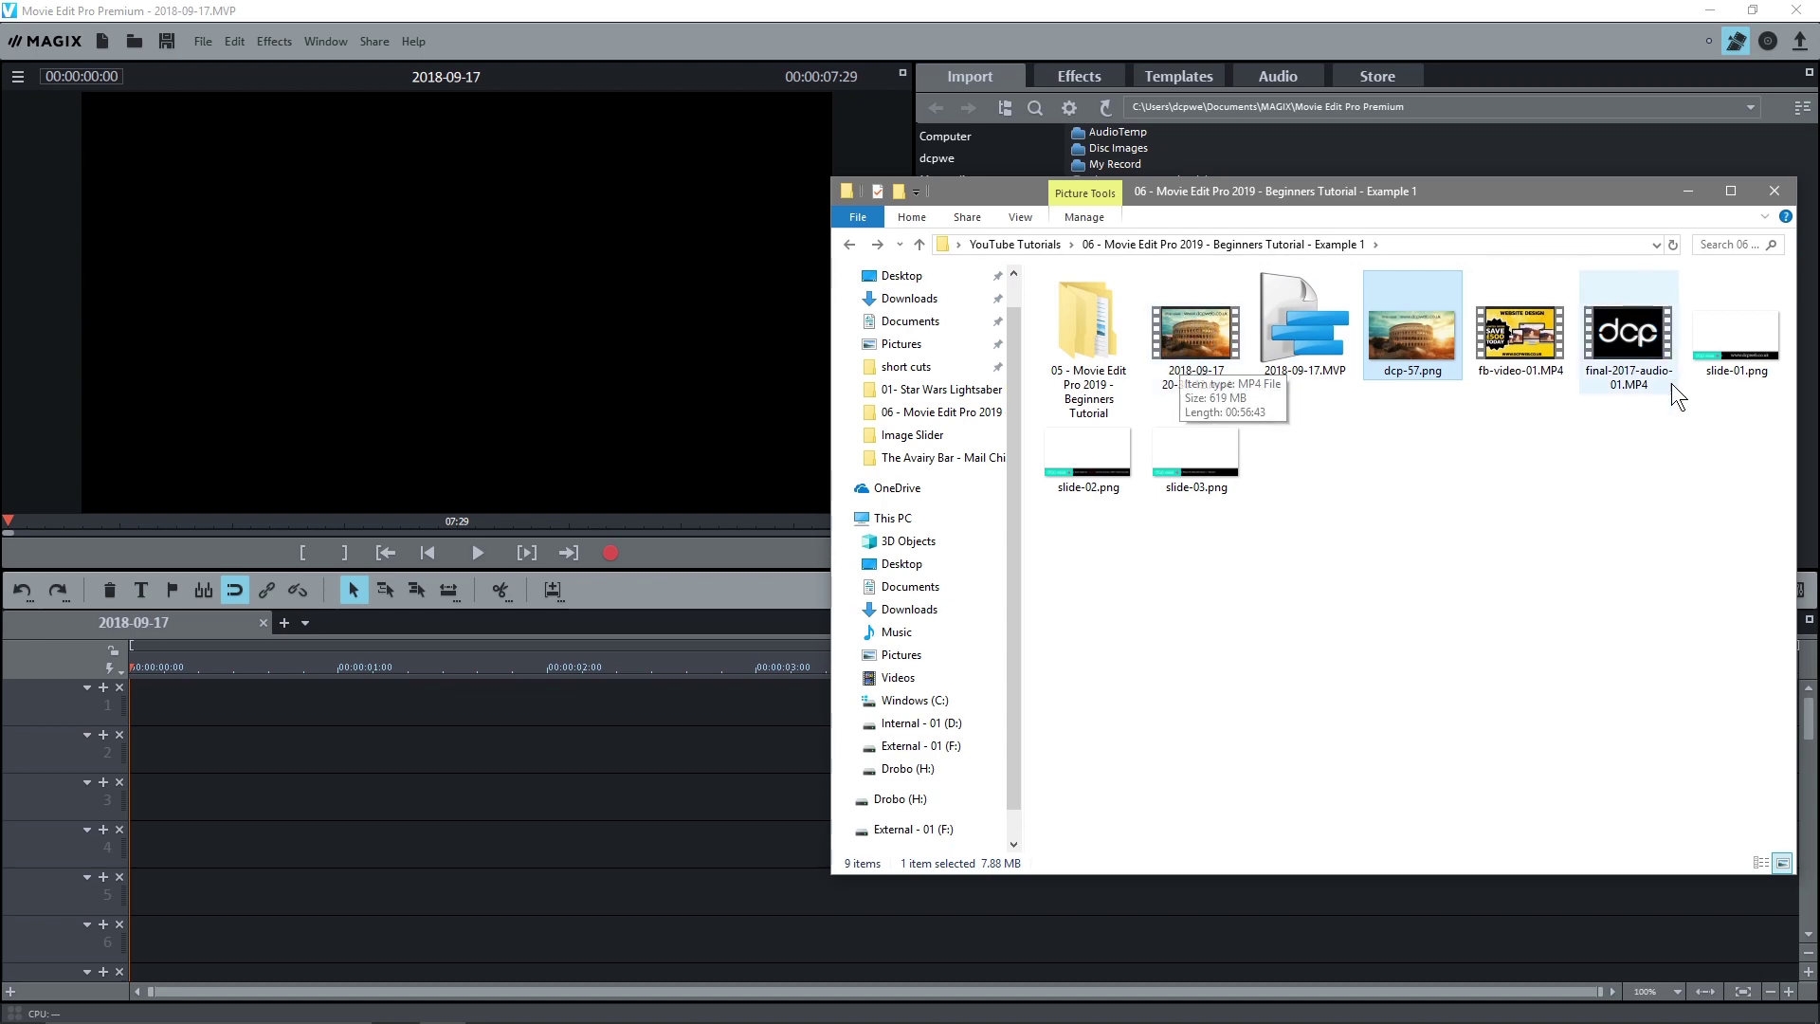
pyautogui.doubleClick(1194, 345)
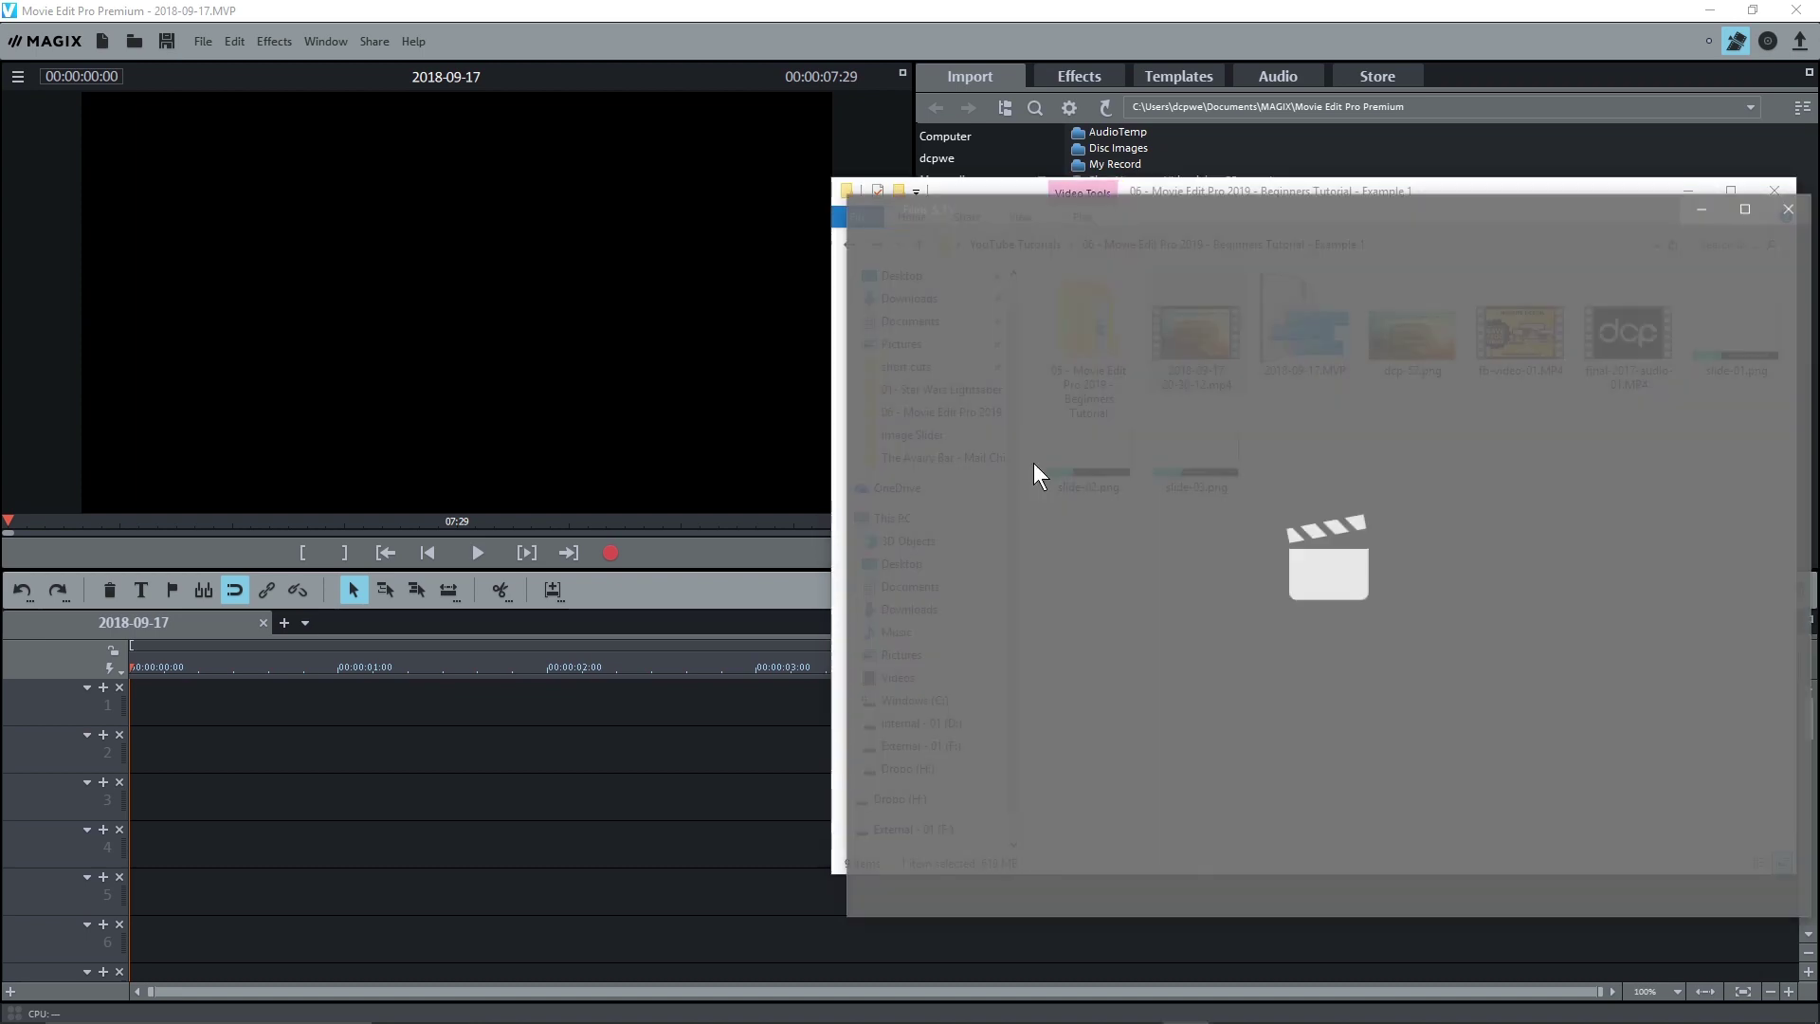
pyautogui.click(892, 876)
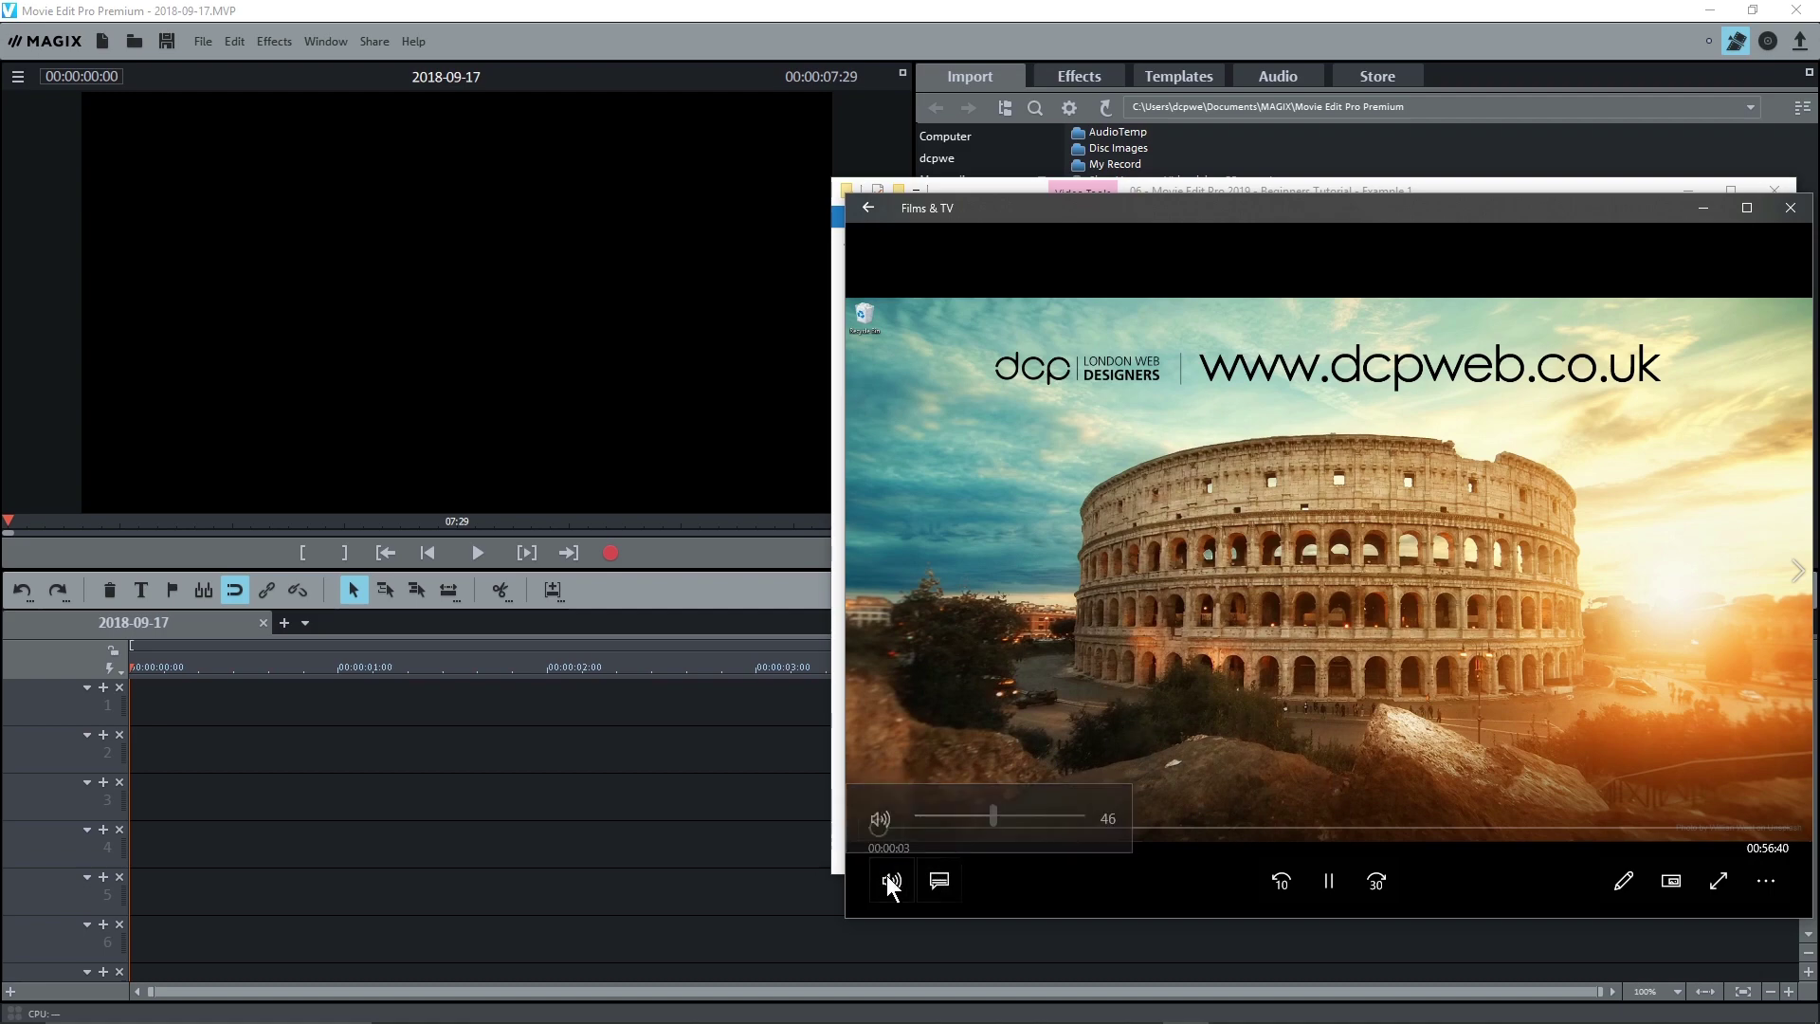
pyautogui.moveTo(884, 823); pyautogui.dragTo(844, 838)
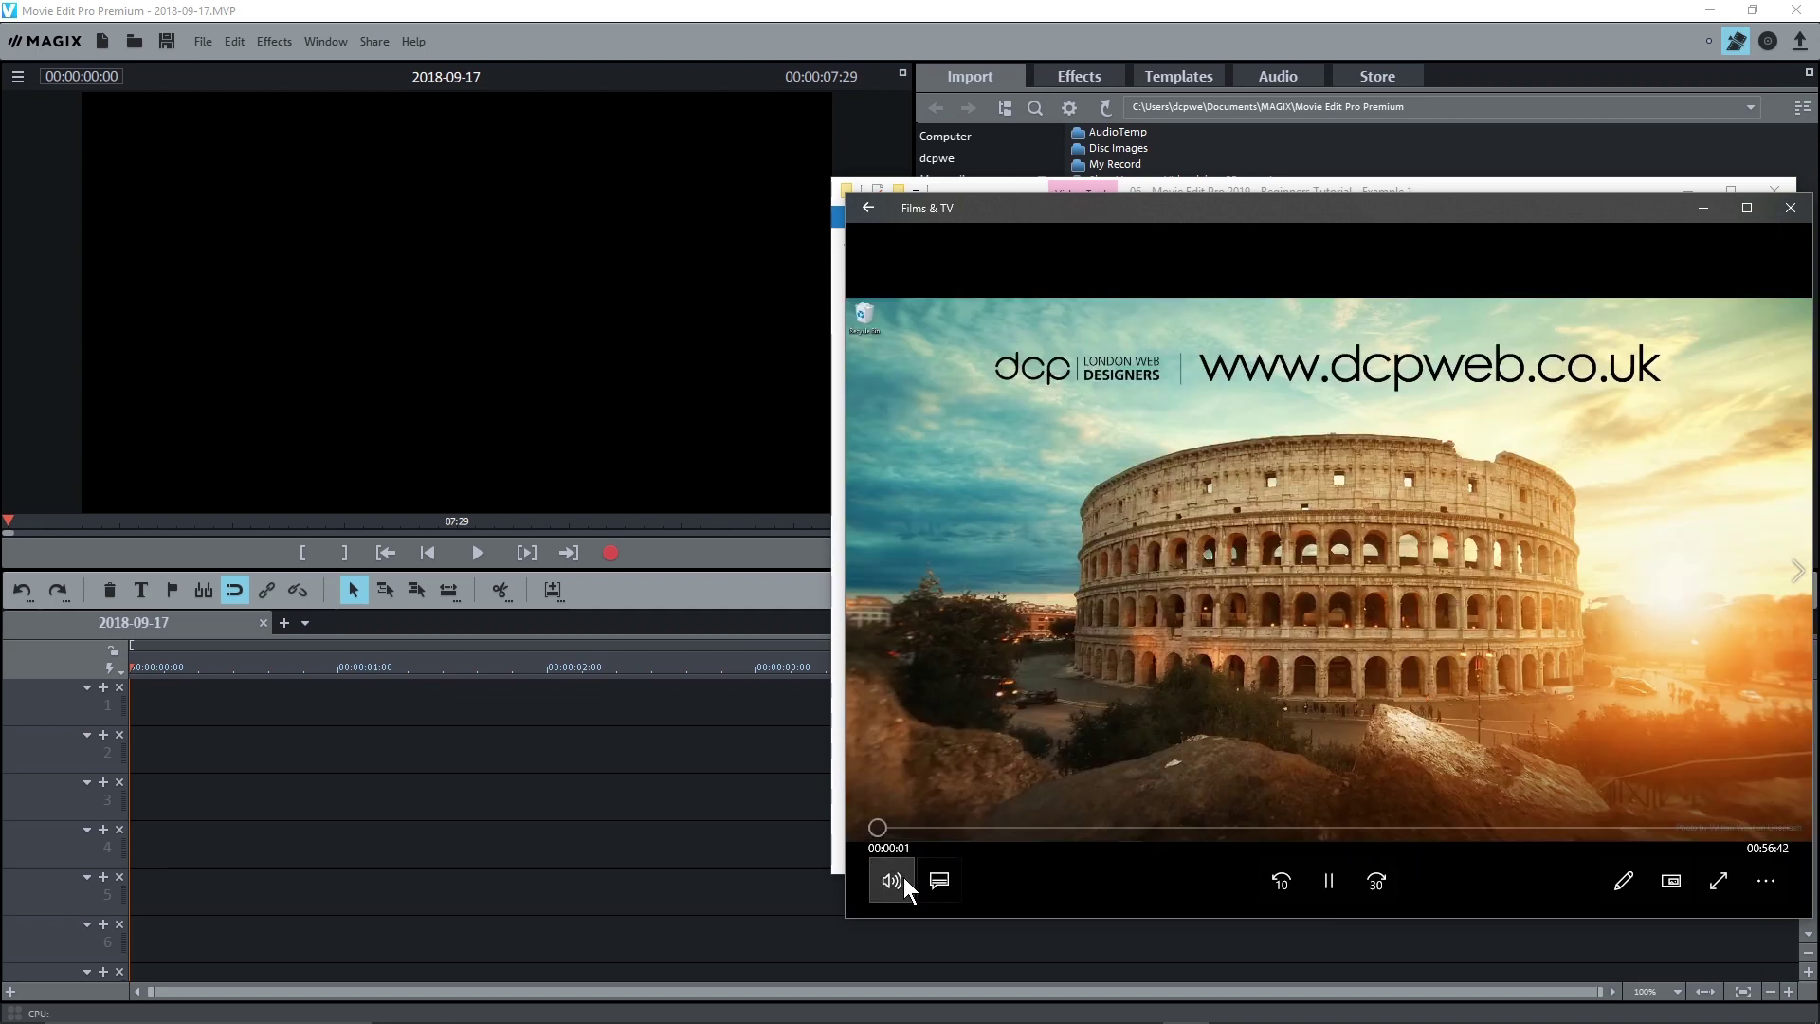
pyautogui.click(896, 879)
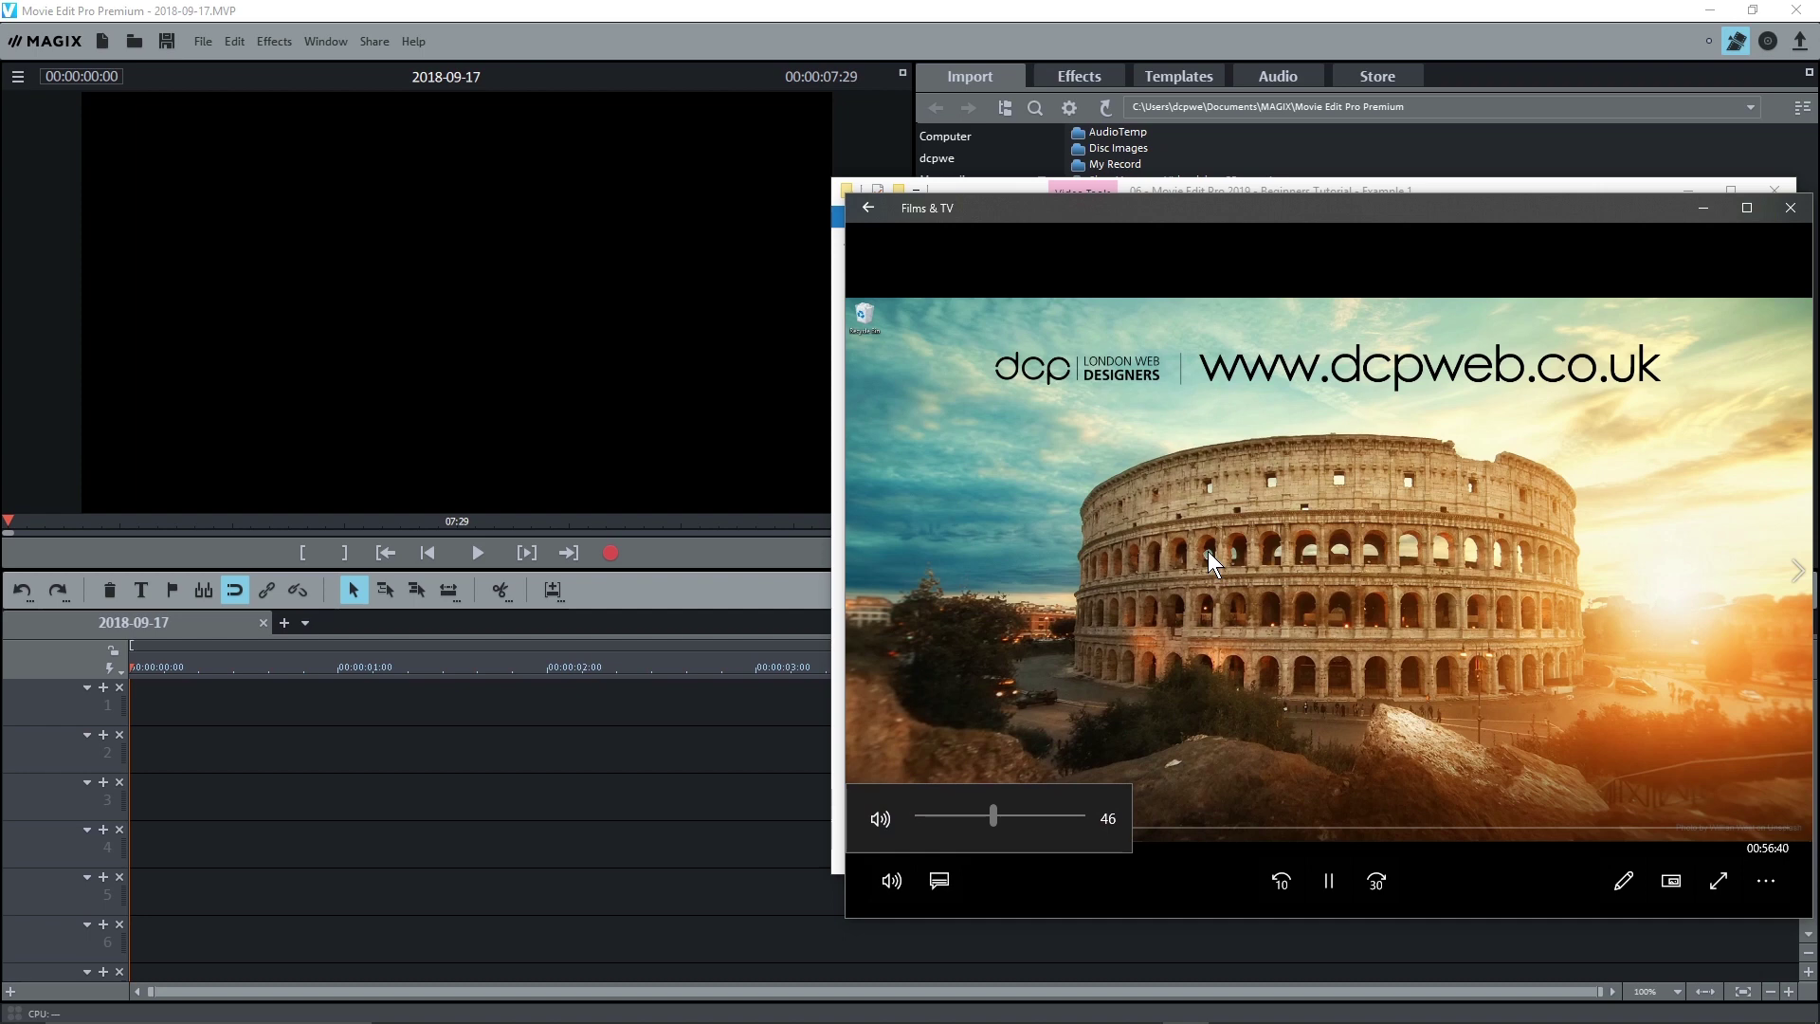
pyautogui.moveTo(1316, 207); pyautogui.dragTo(1083, 171)
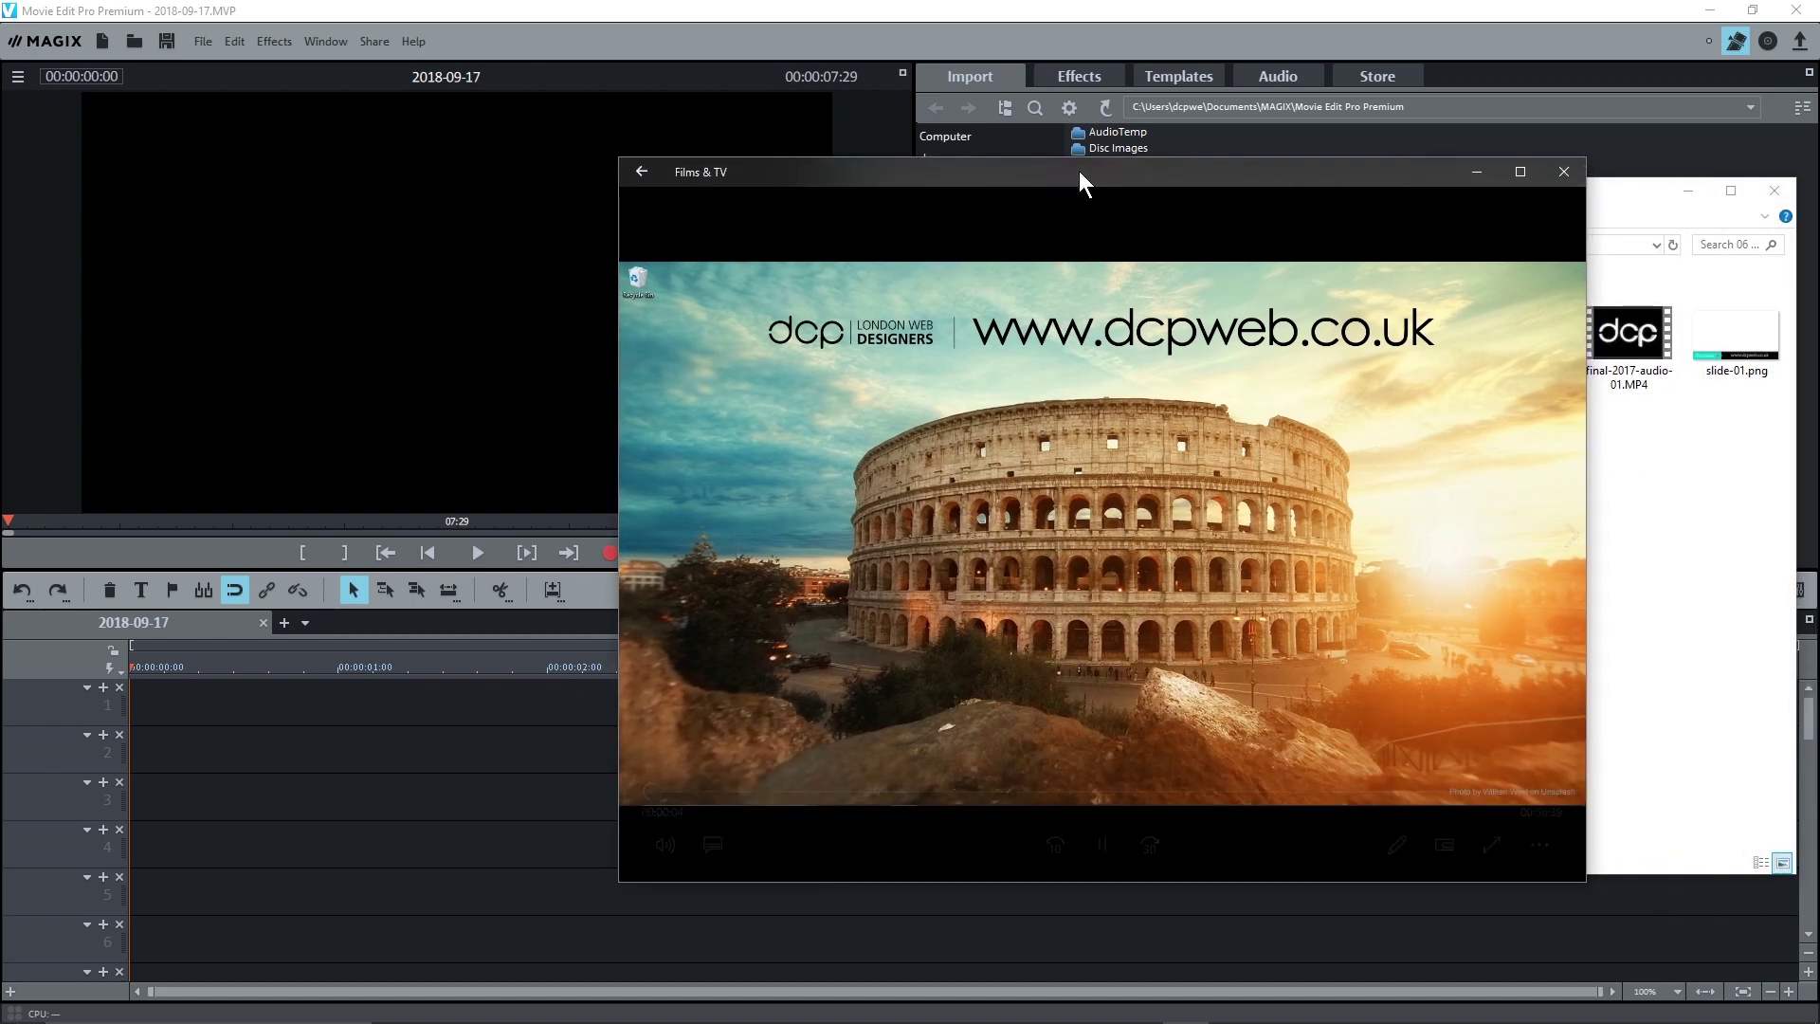
pyautogui.click(663, 844)
pyautogui.click(653, 781)
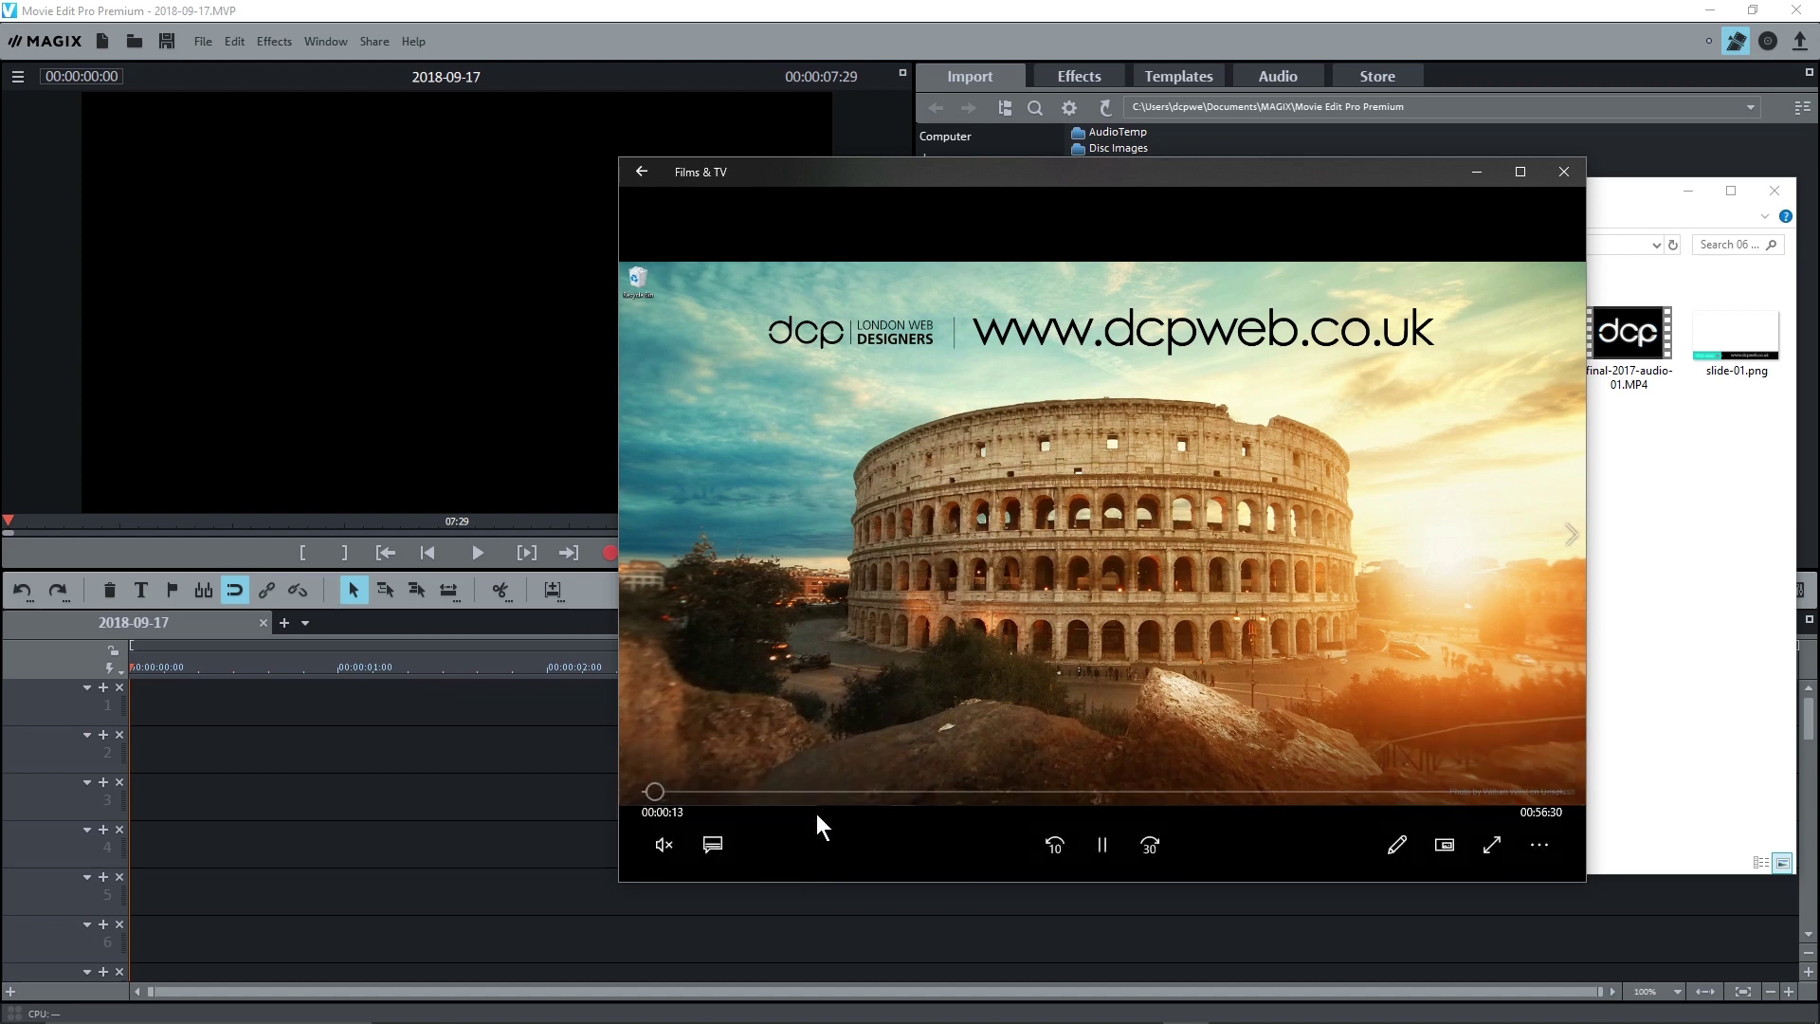
pyautogui.click(1102, 844)
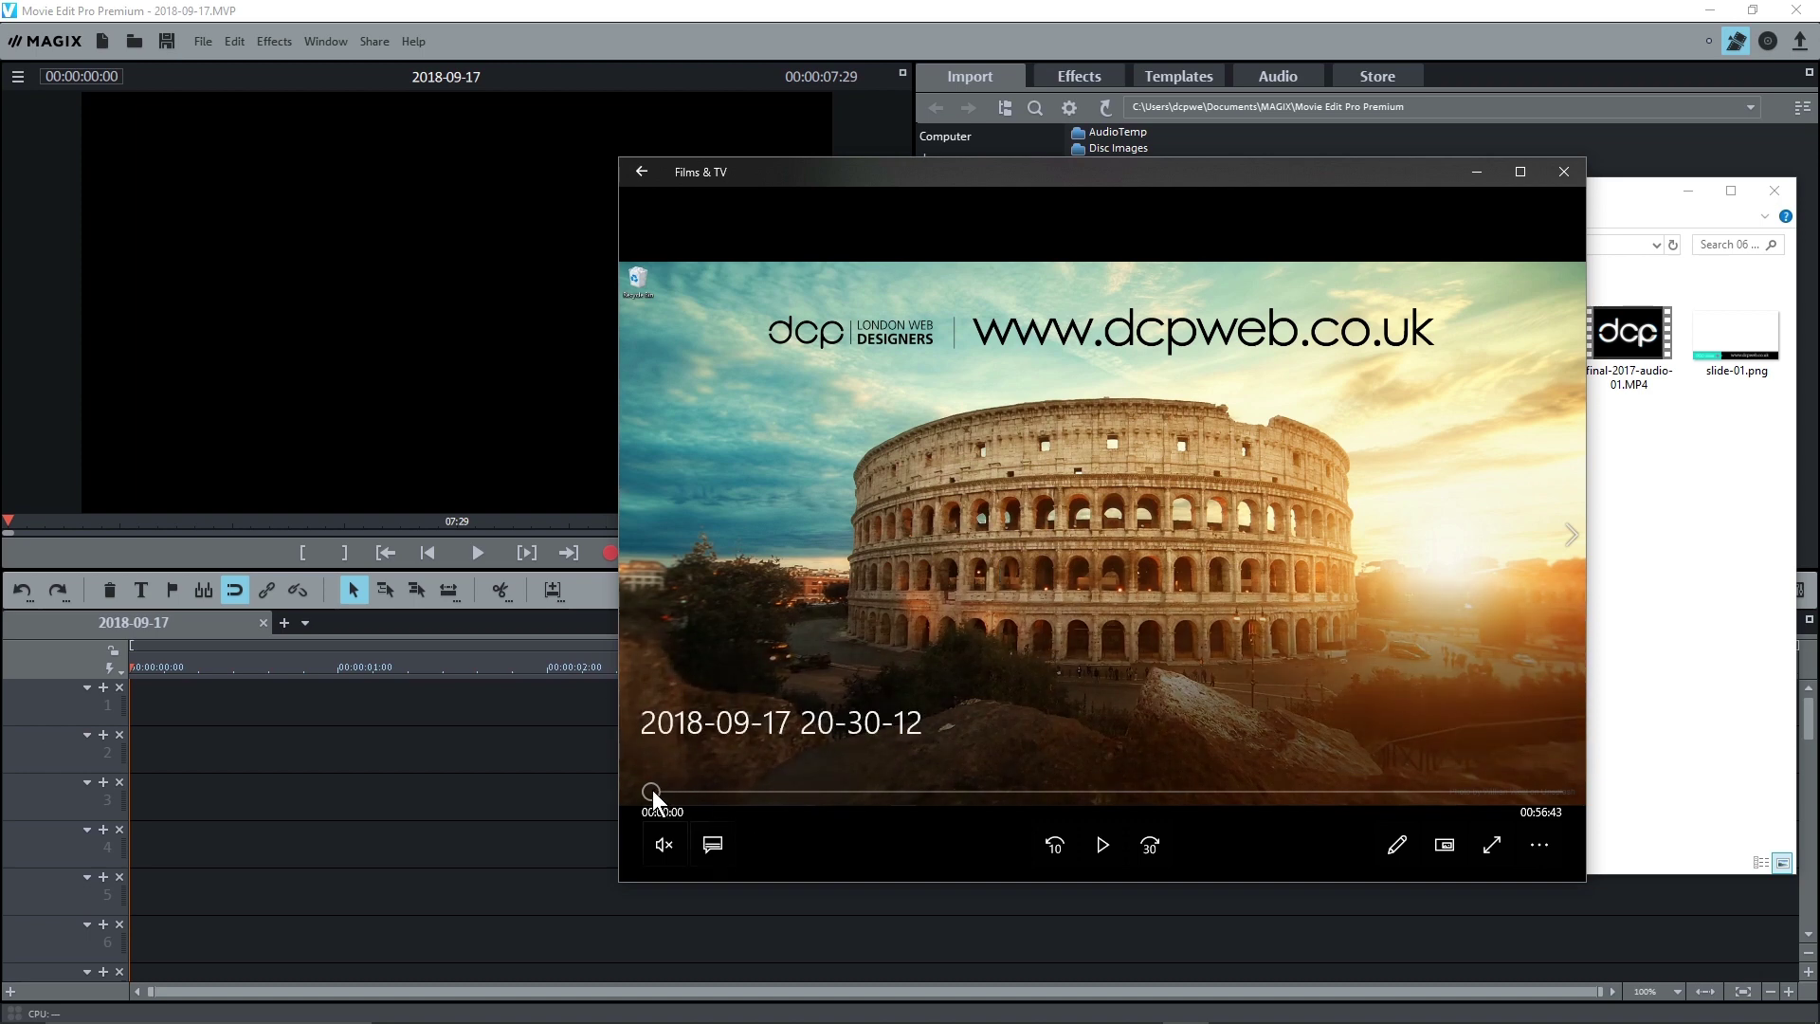
pyautogui.moveTo(656, 788); pyautogui.dragTo(652, 788)
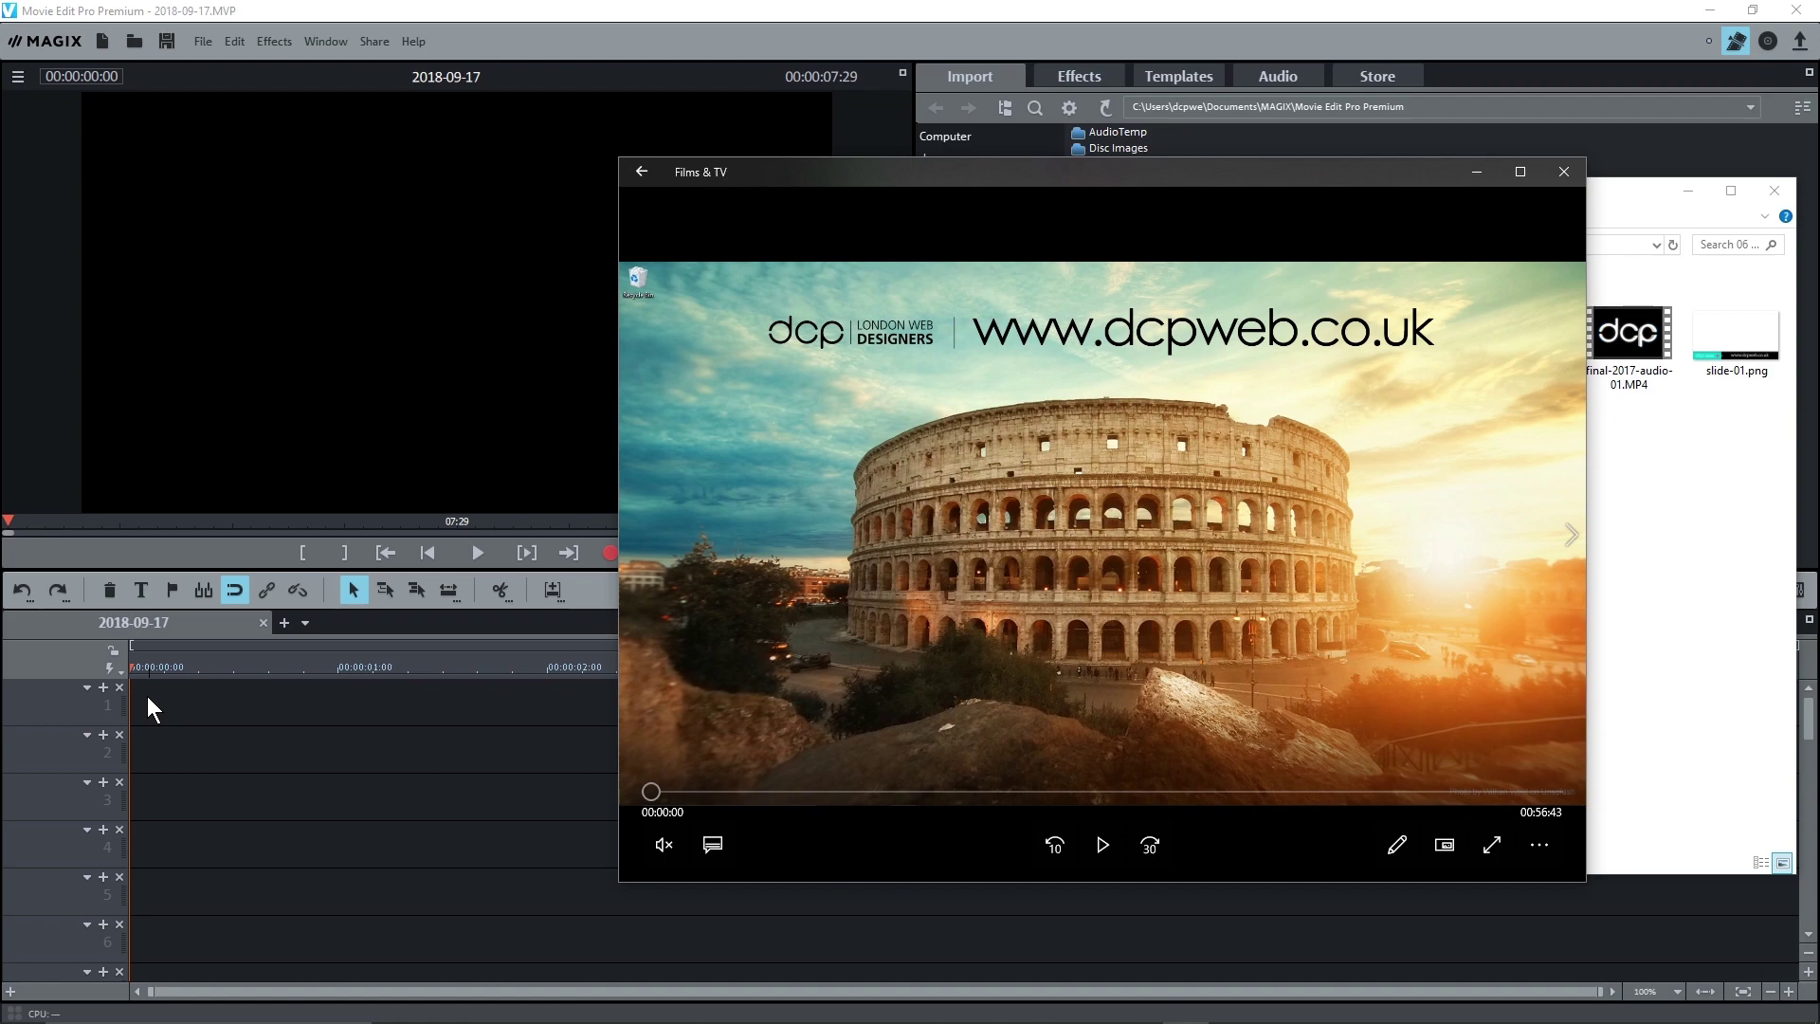
pyautogui.click(1564, 173)
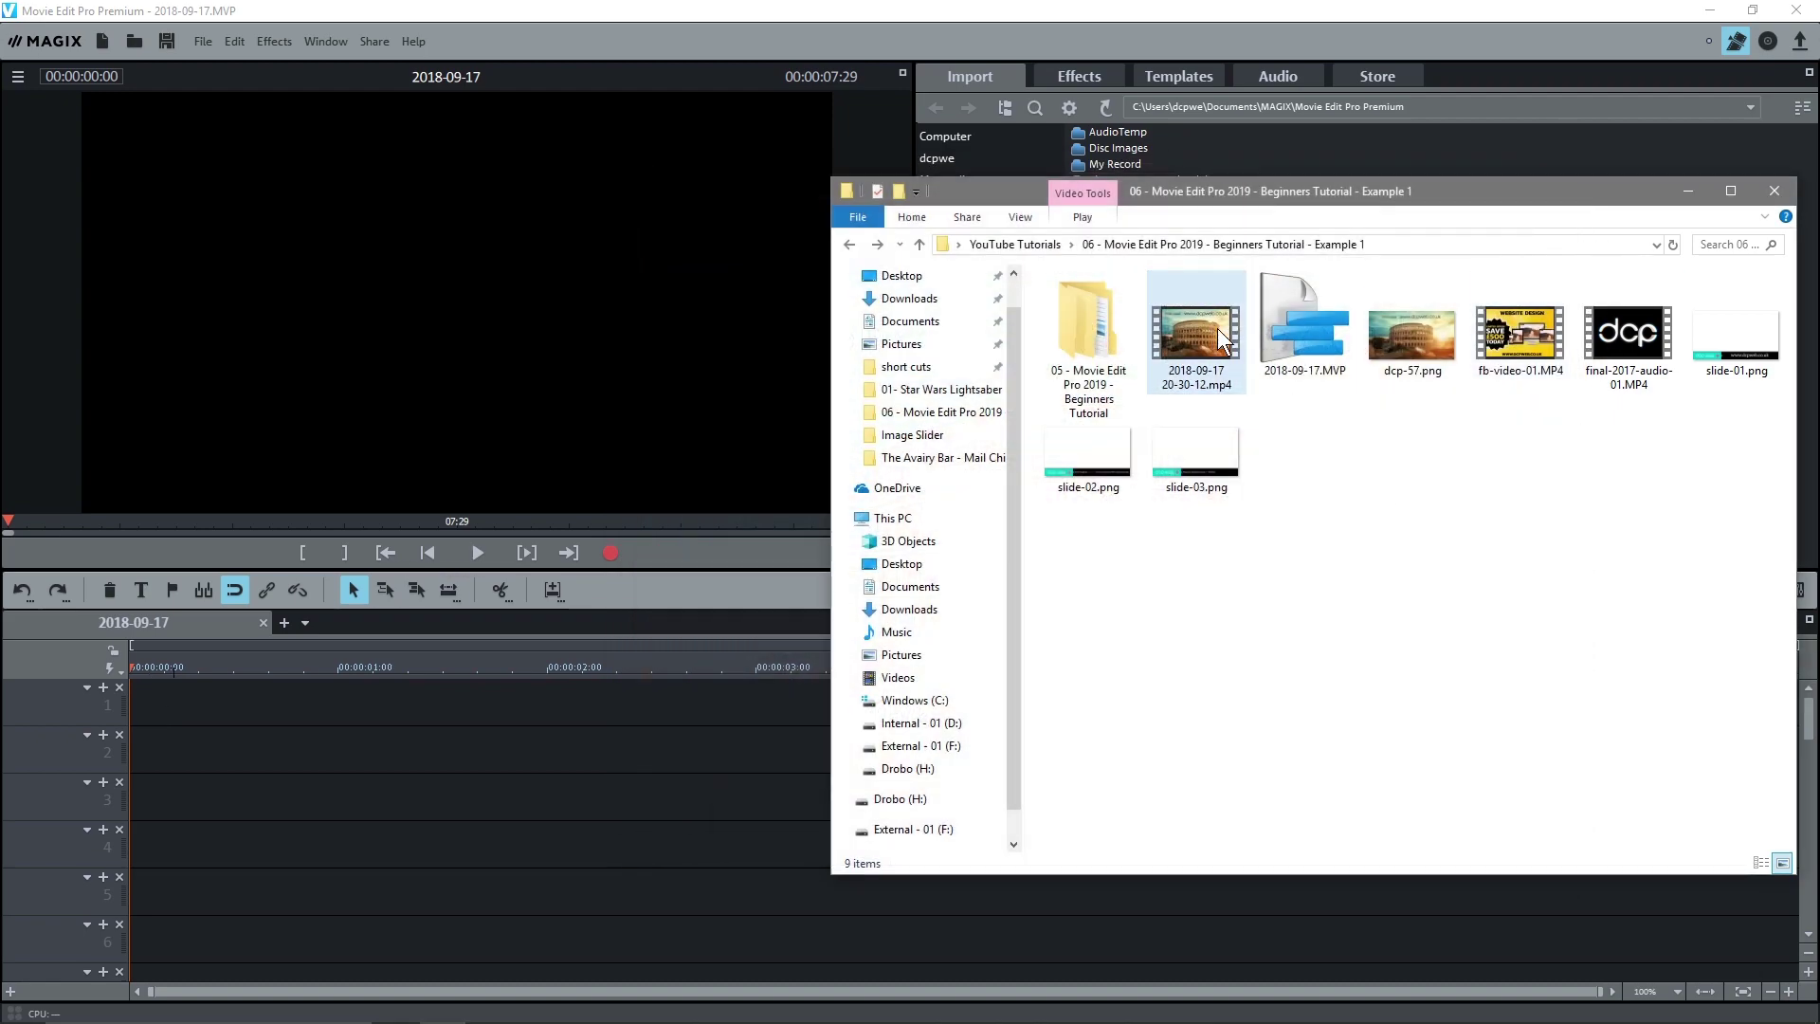
# Place final-2017-audio-01.MP4 from the project folder at the start of track 1 and preview it
pyautogui.moveTo(1627, 333); pyautogui.dragTo(201, 703)
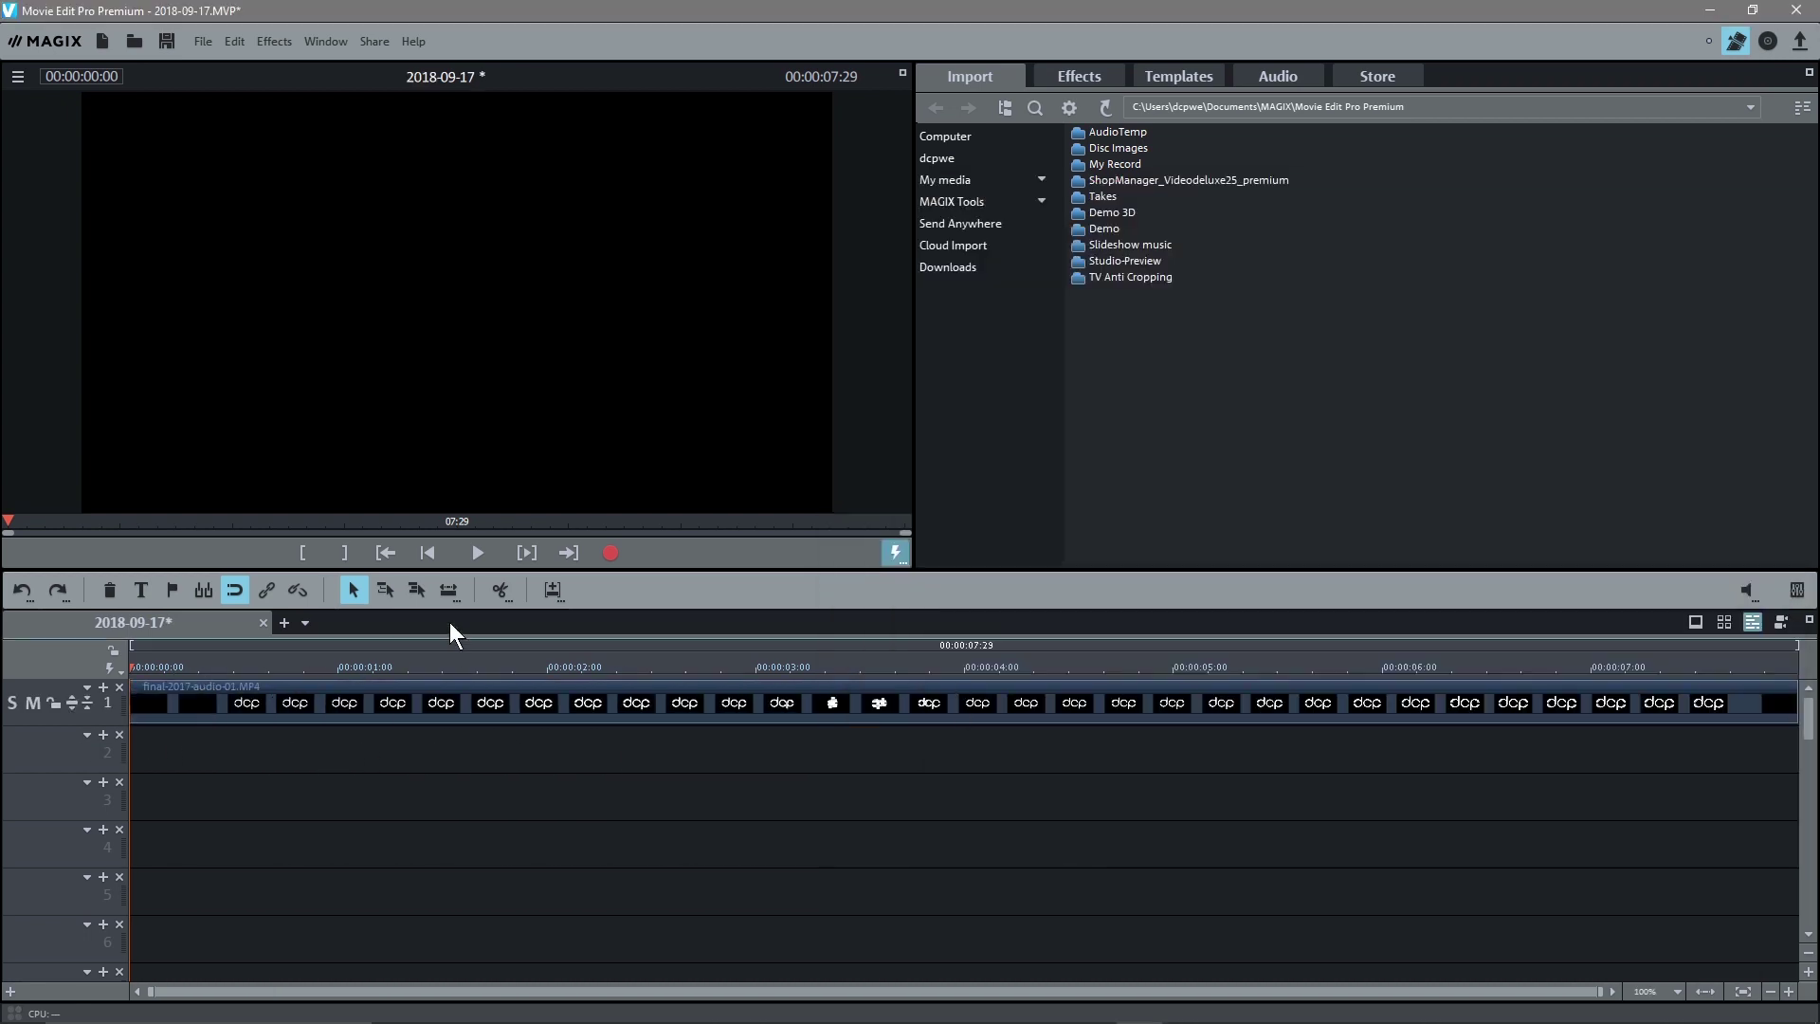
pyautogui.moveTo(168, 668); pyautogui.dragTo(137, 690)
pyautogui.press('space')
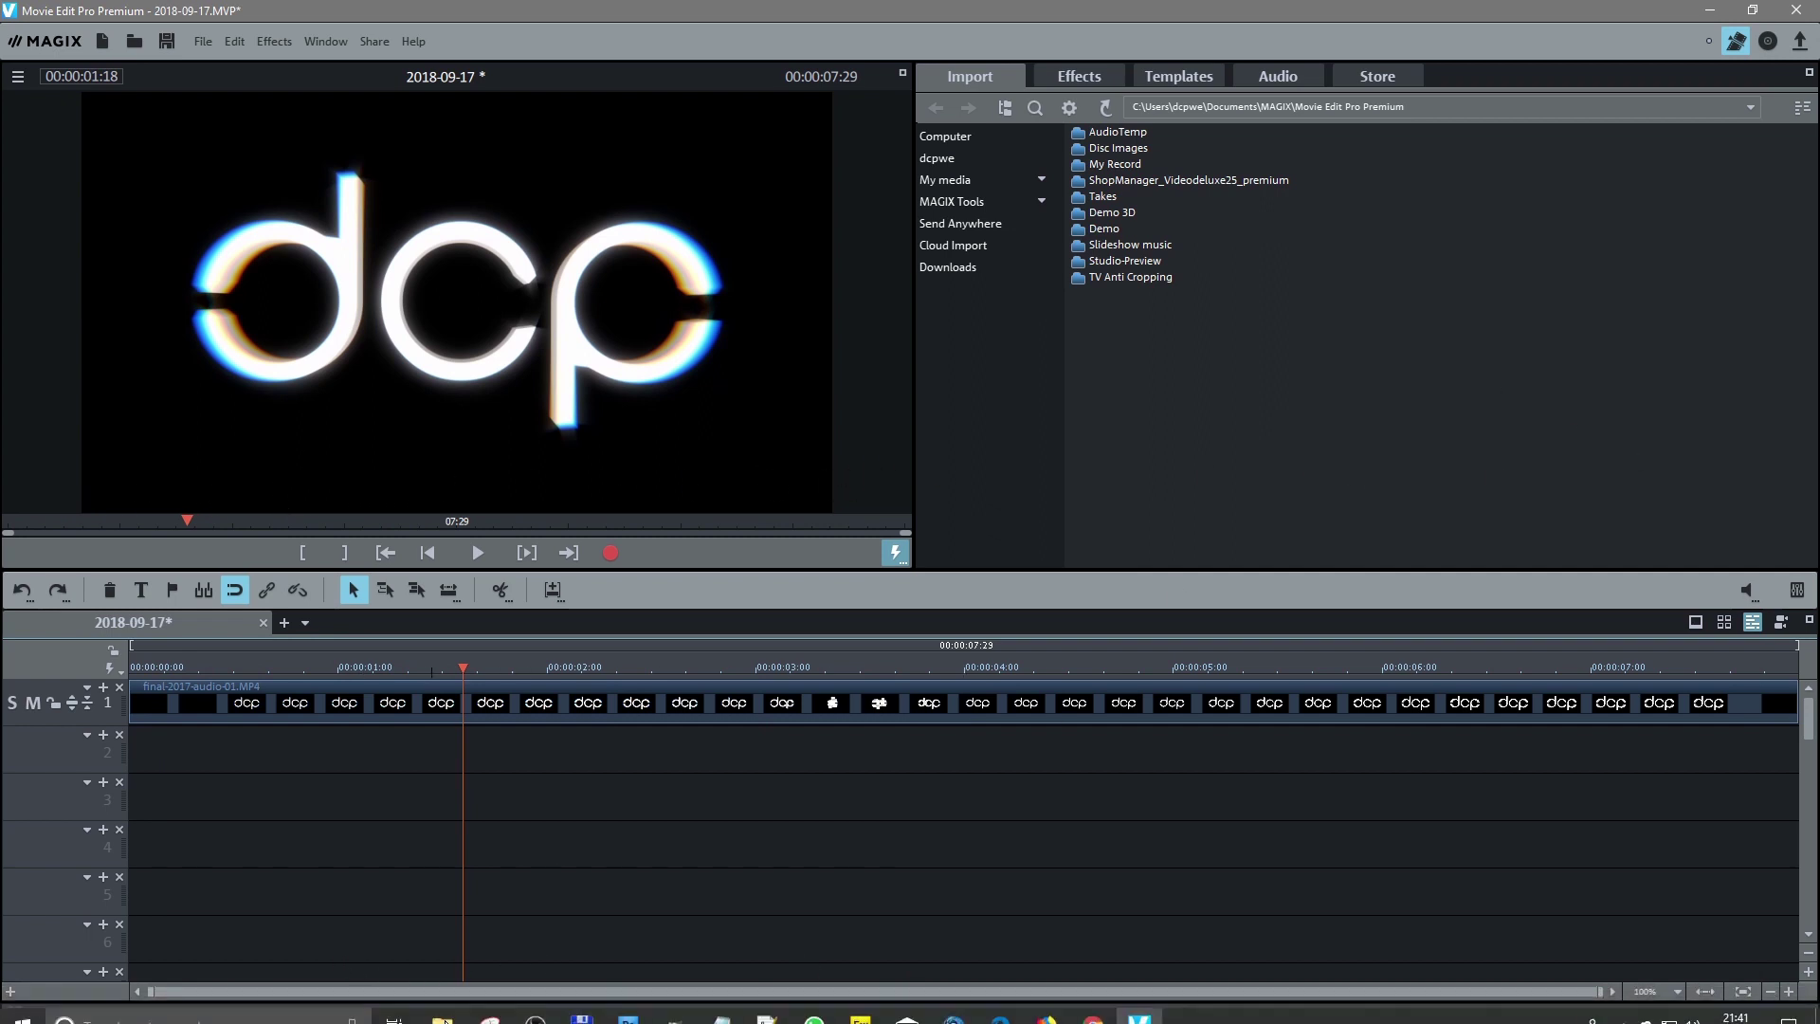
# View slide-01.png from the project folder and place it at the start of track 2, below the logo clip
pyautogui.click(442, 1005)
pyautogui.click(1718, 353)
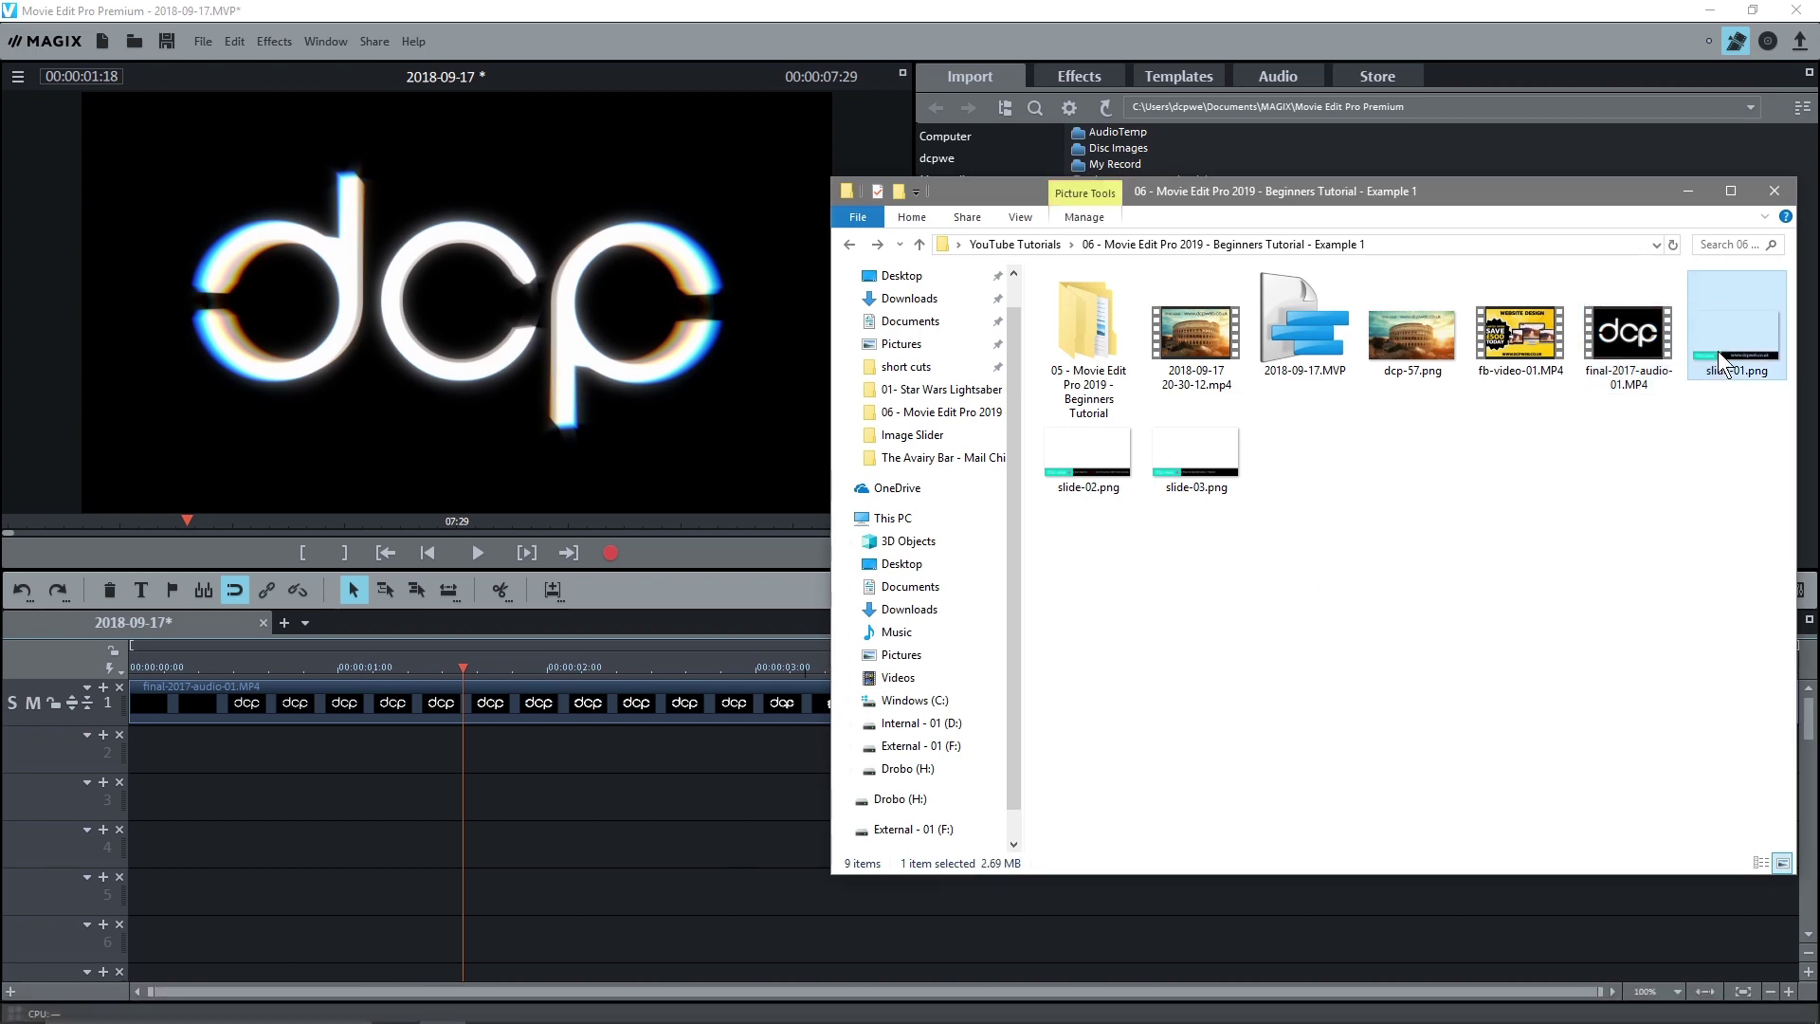
pyautogui.doubleClick(1719, 344)
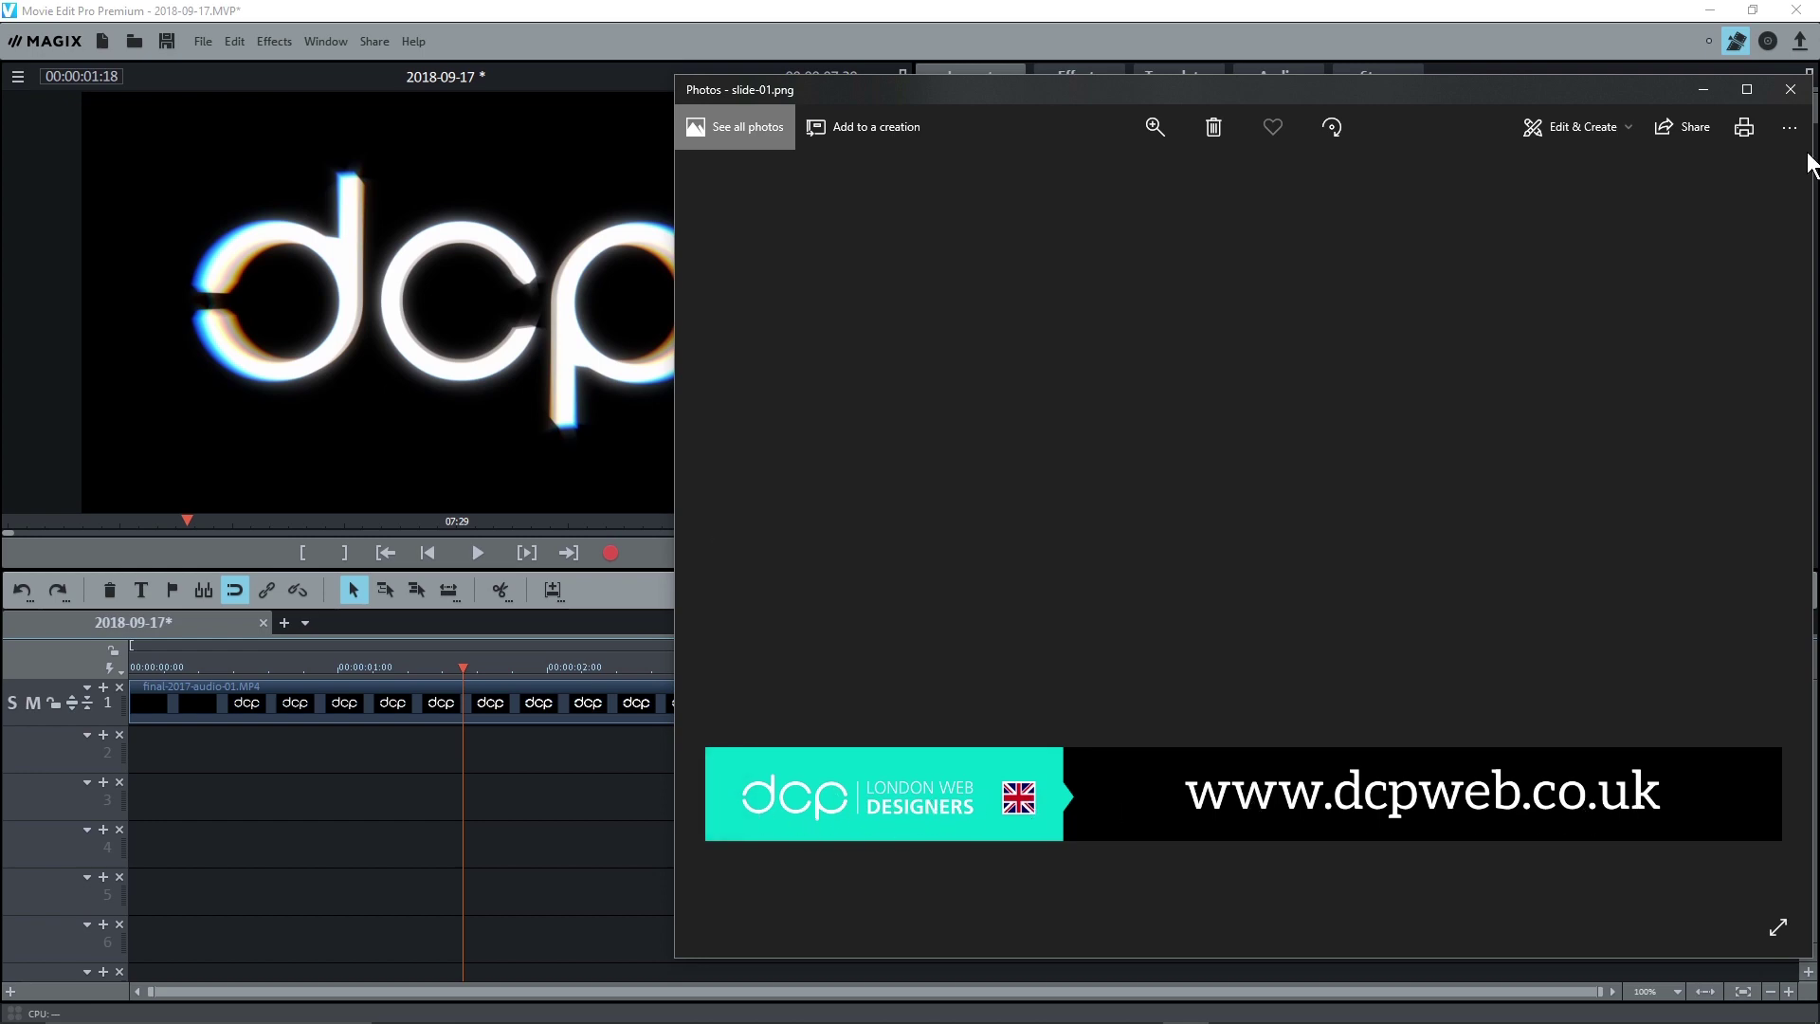
pyautogui.click(1789, 90)
pyautogui.moveTo(1588, 408); pyautogui.dragTo(194, 752)
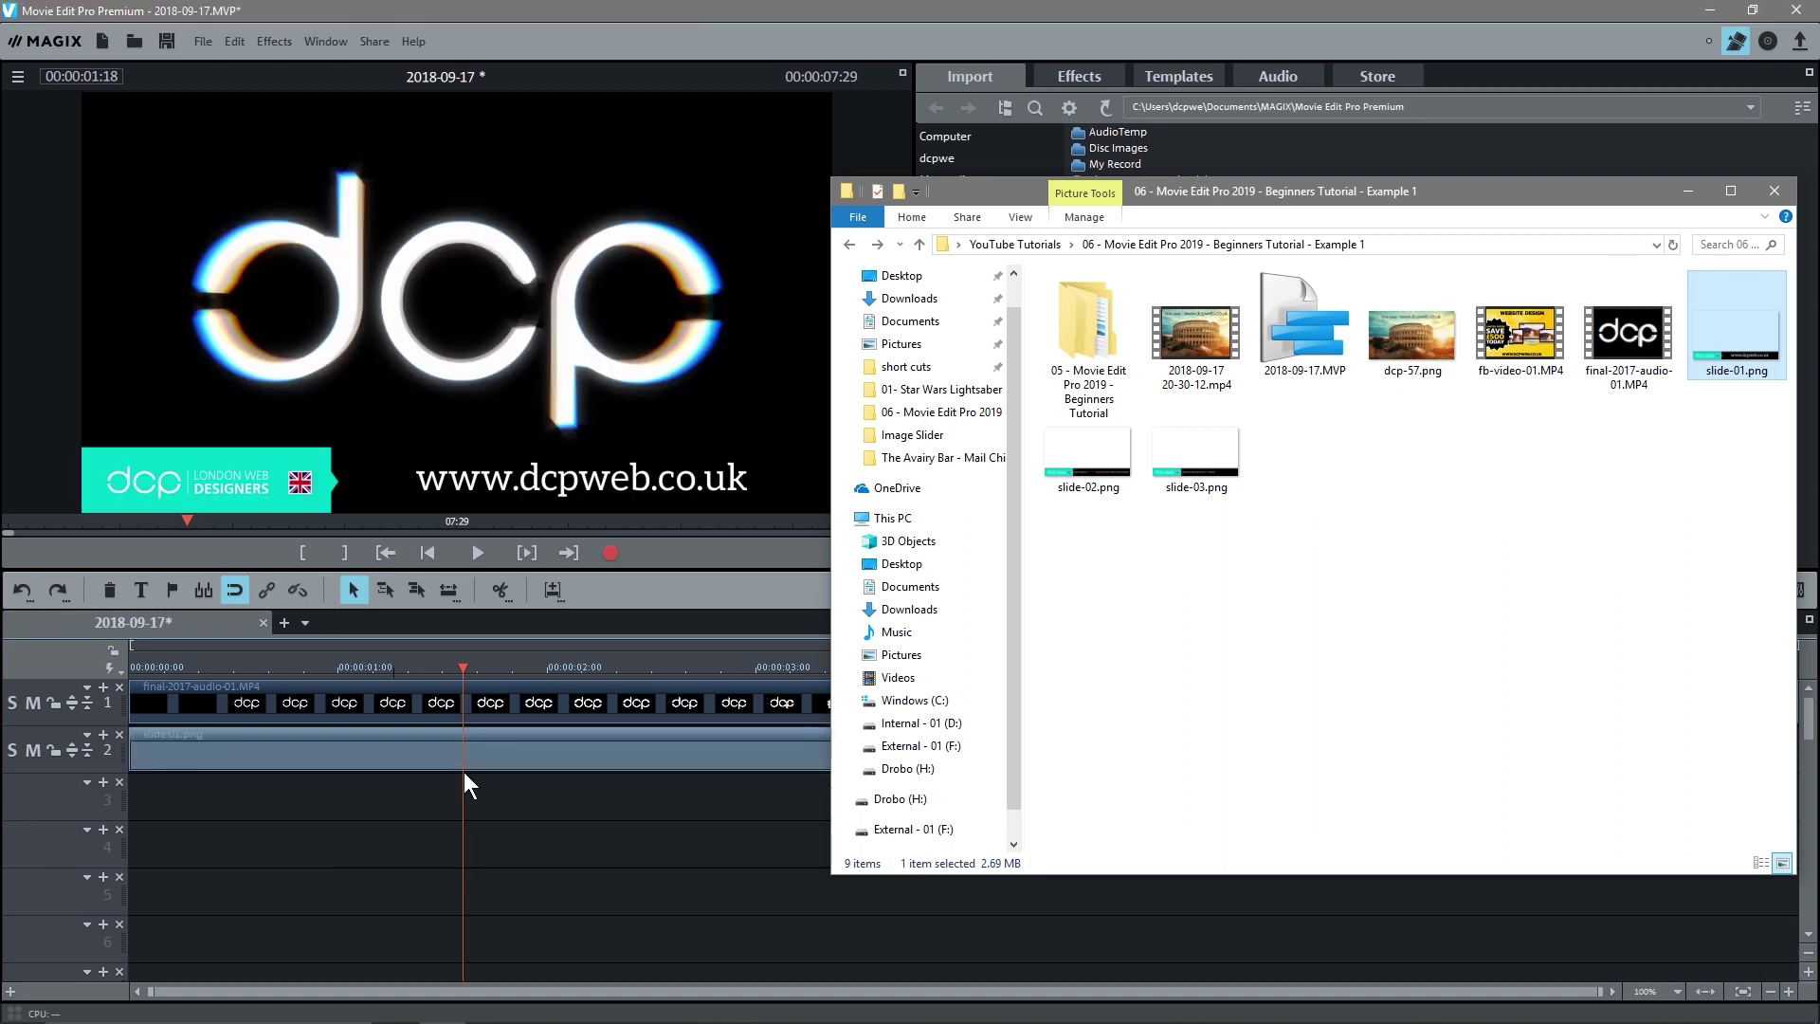
pyautogui.moveTo(1158, 185); pyautogui.dragTo(1819, 308)
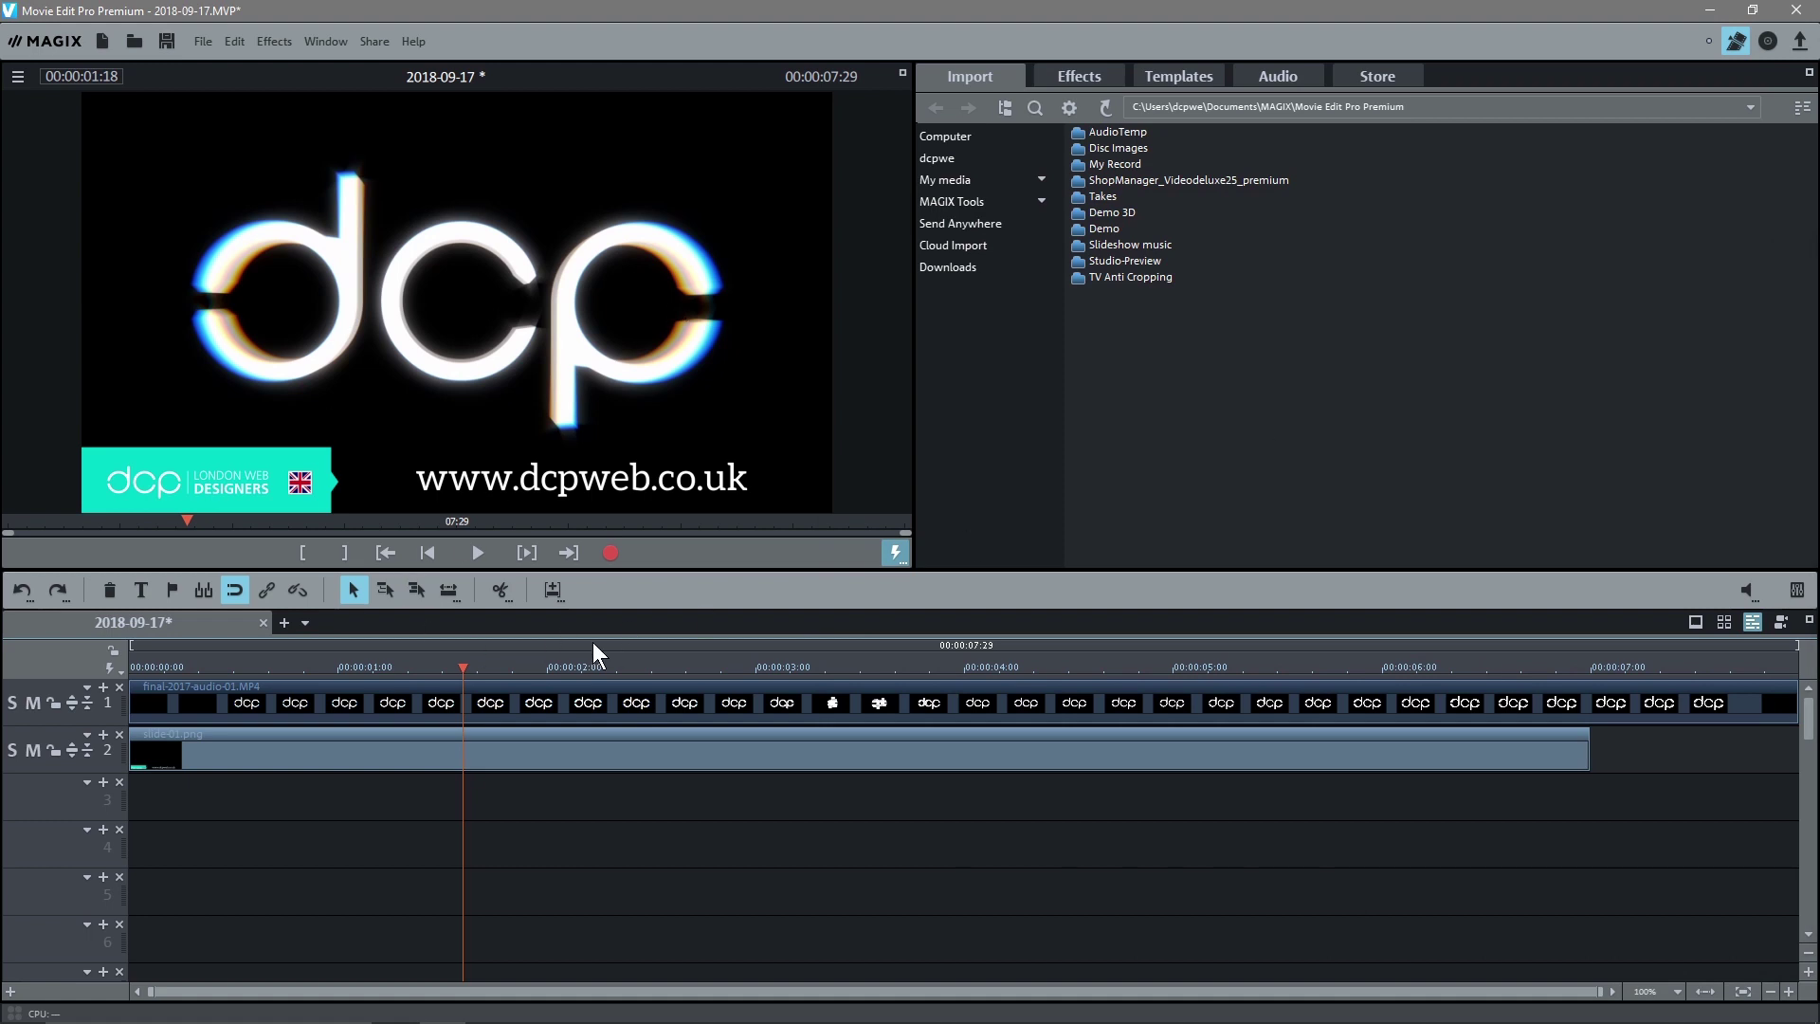
# Play the timeline from about 1 second to check the slide-01.png overlay on top of the logo clip
pyautogui.click(469, 743)
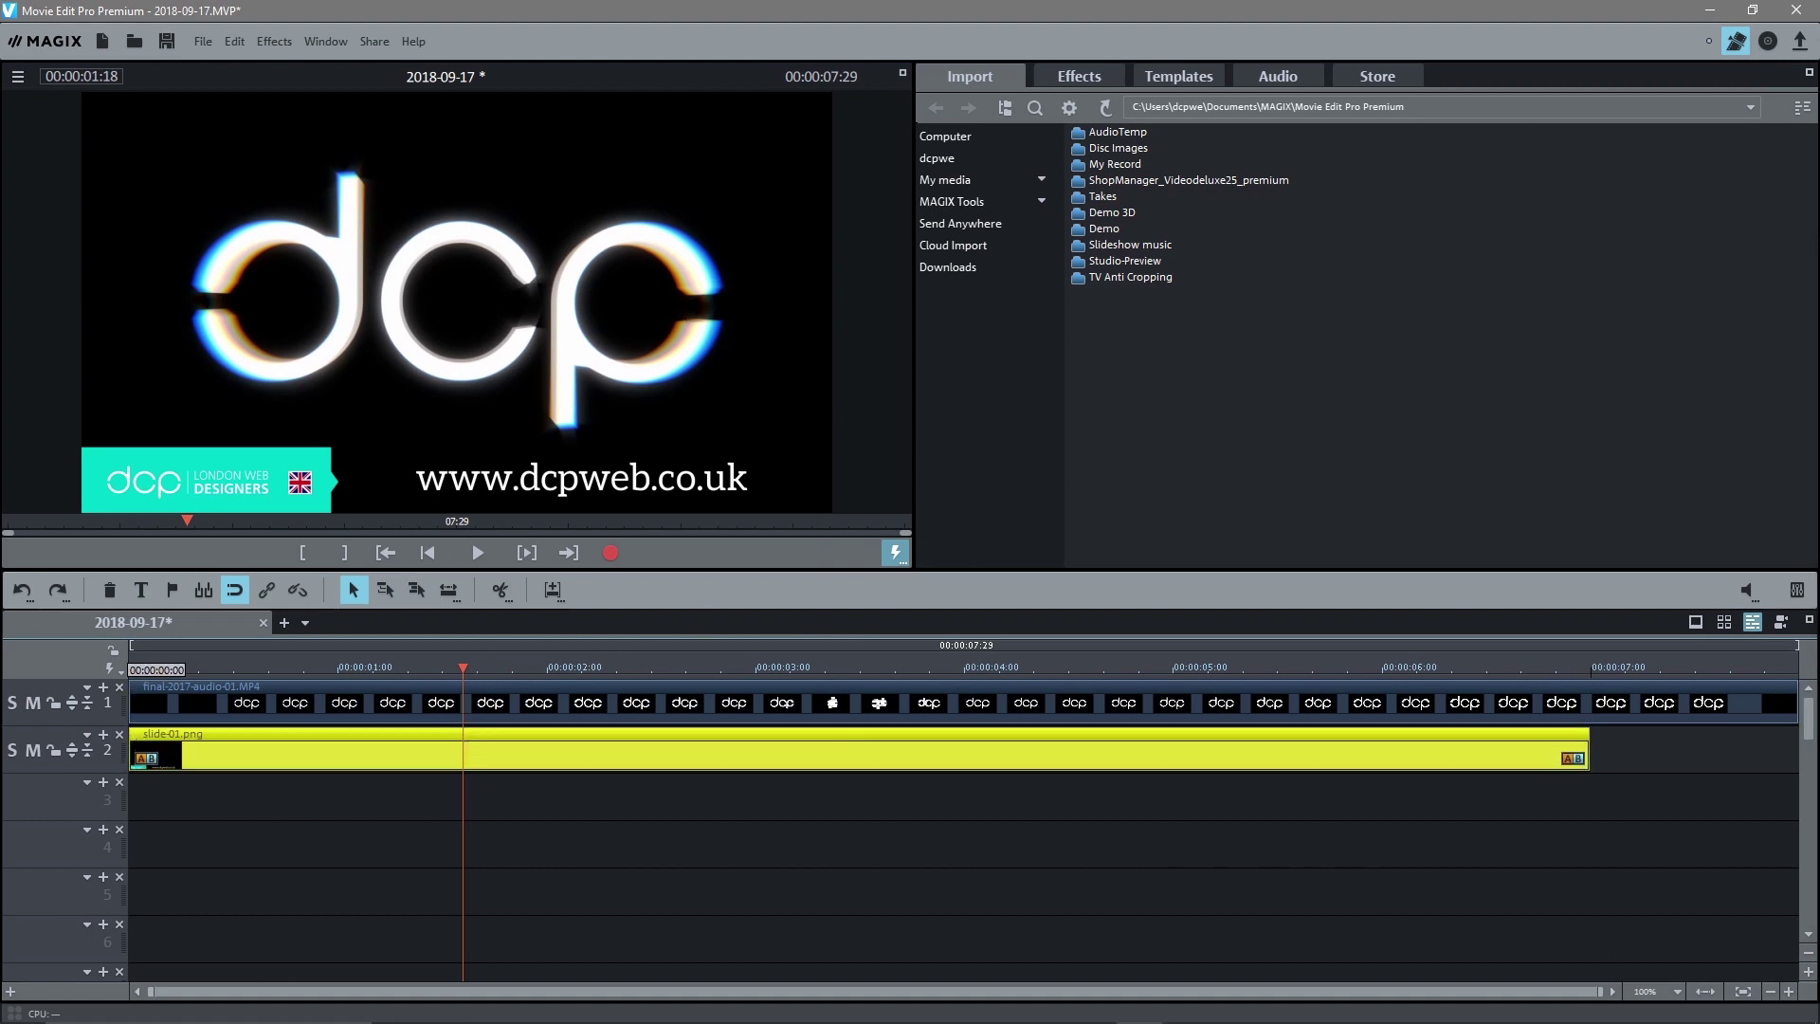
pyautogui.press('space')
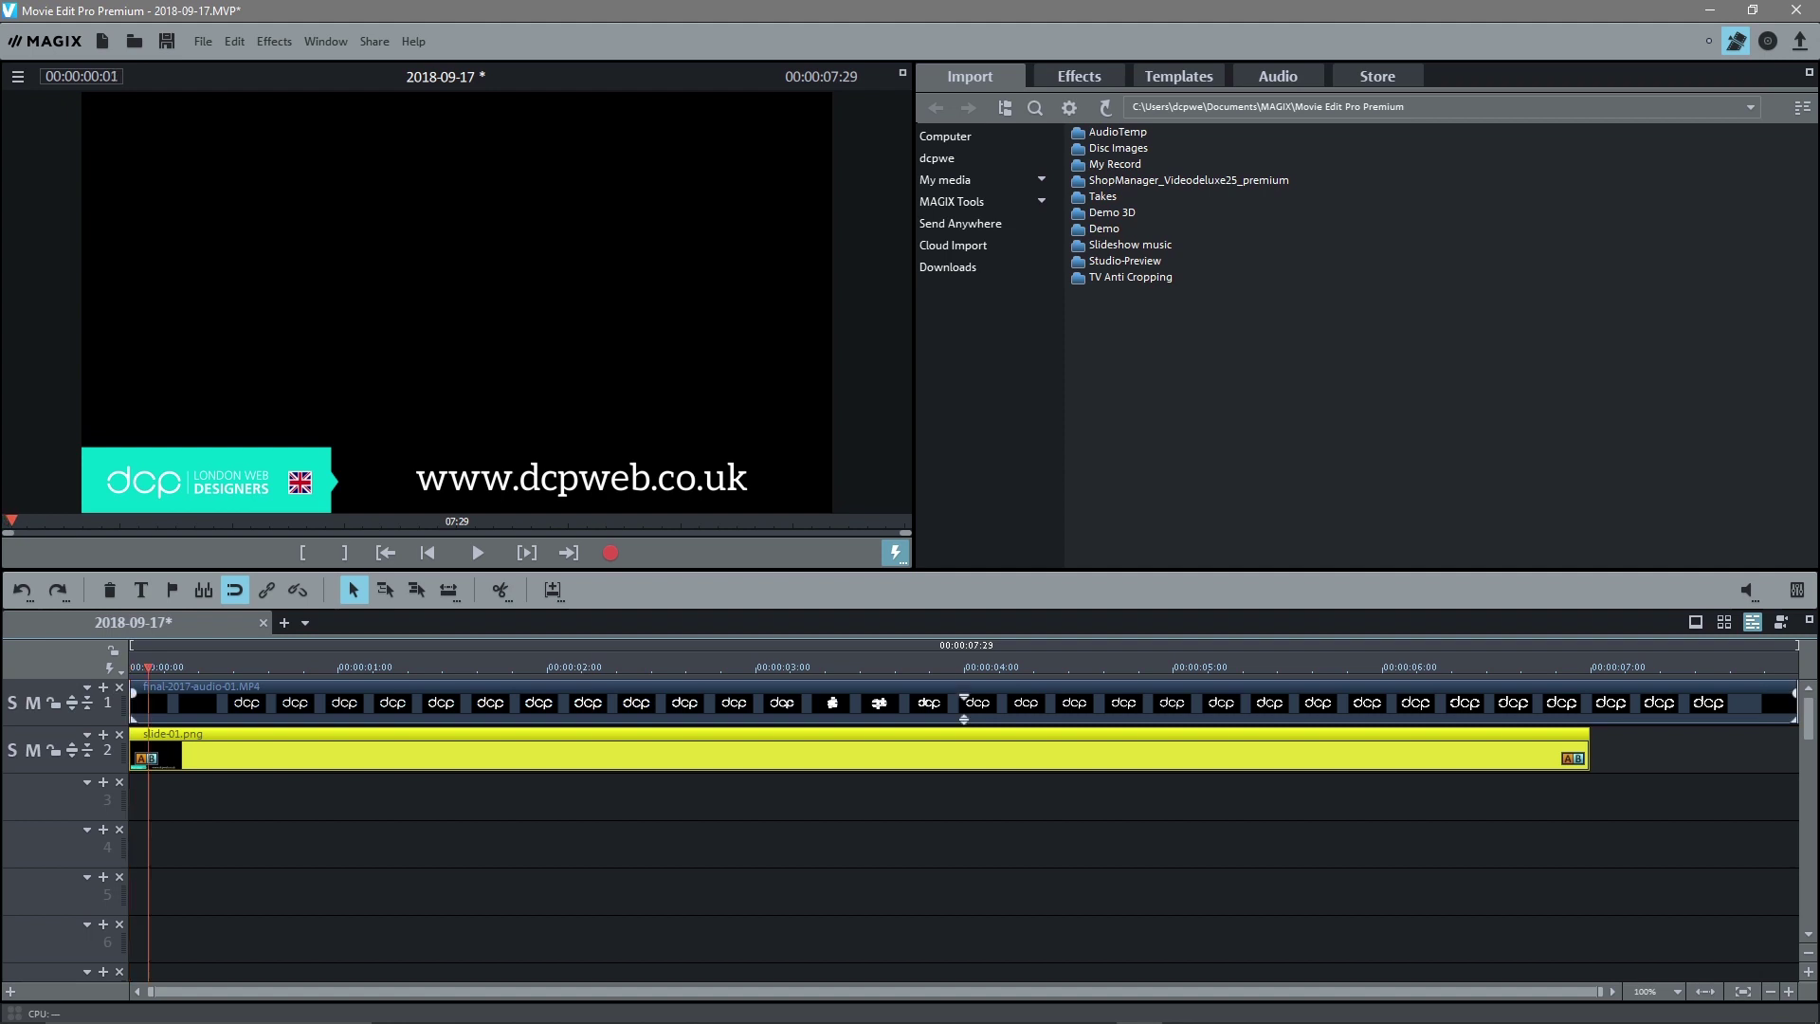
pyautogui.moveTo(776, 667); pyautogui.dragTo(400, 668)
pyautogui.click(477, 554)
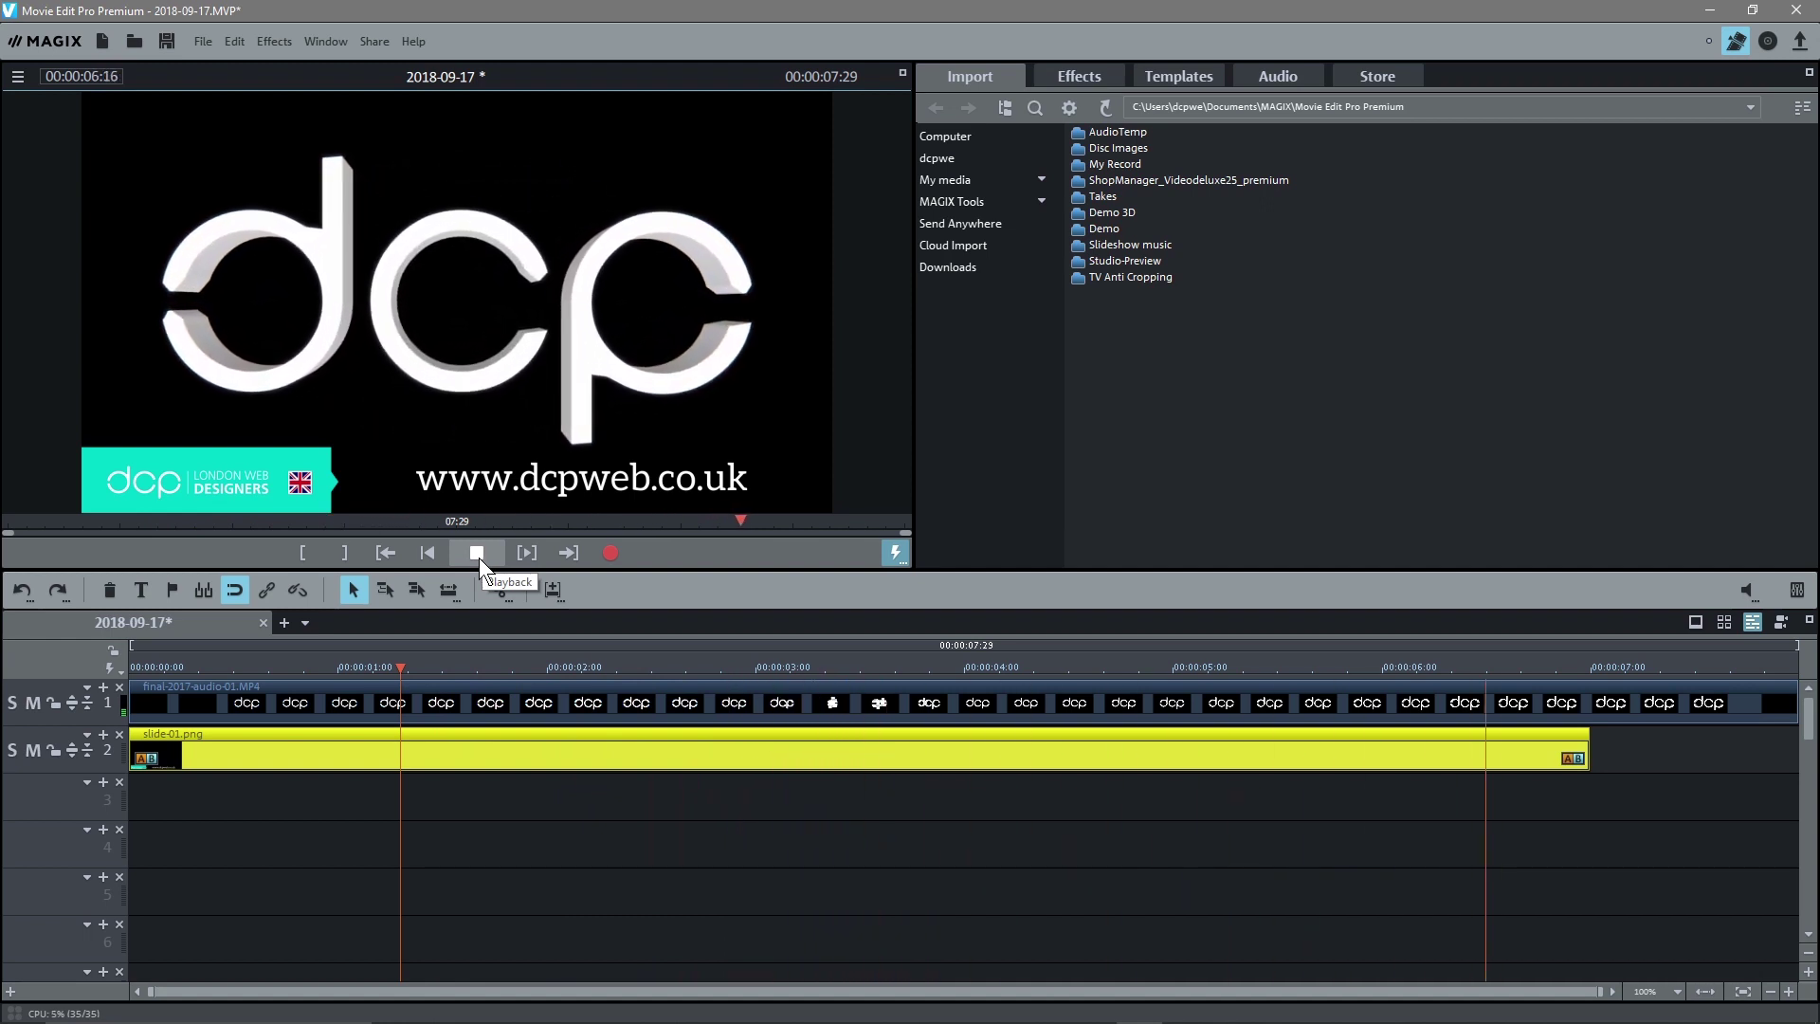
pyautogui.click(480, 558)
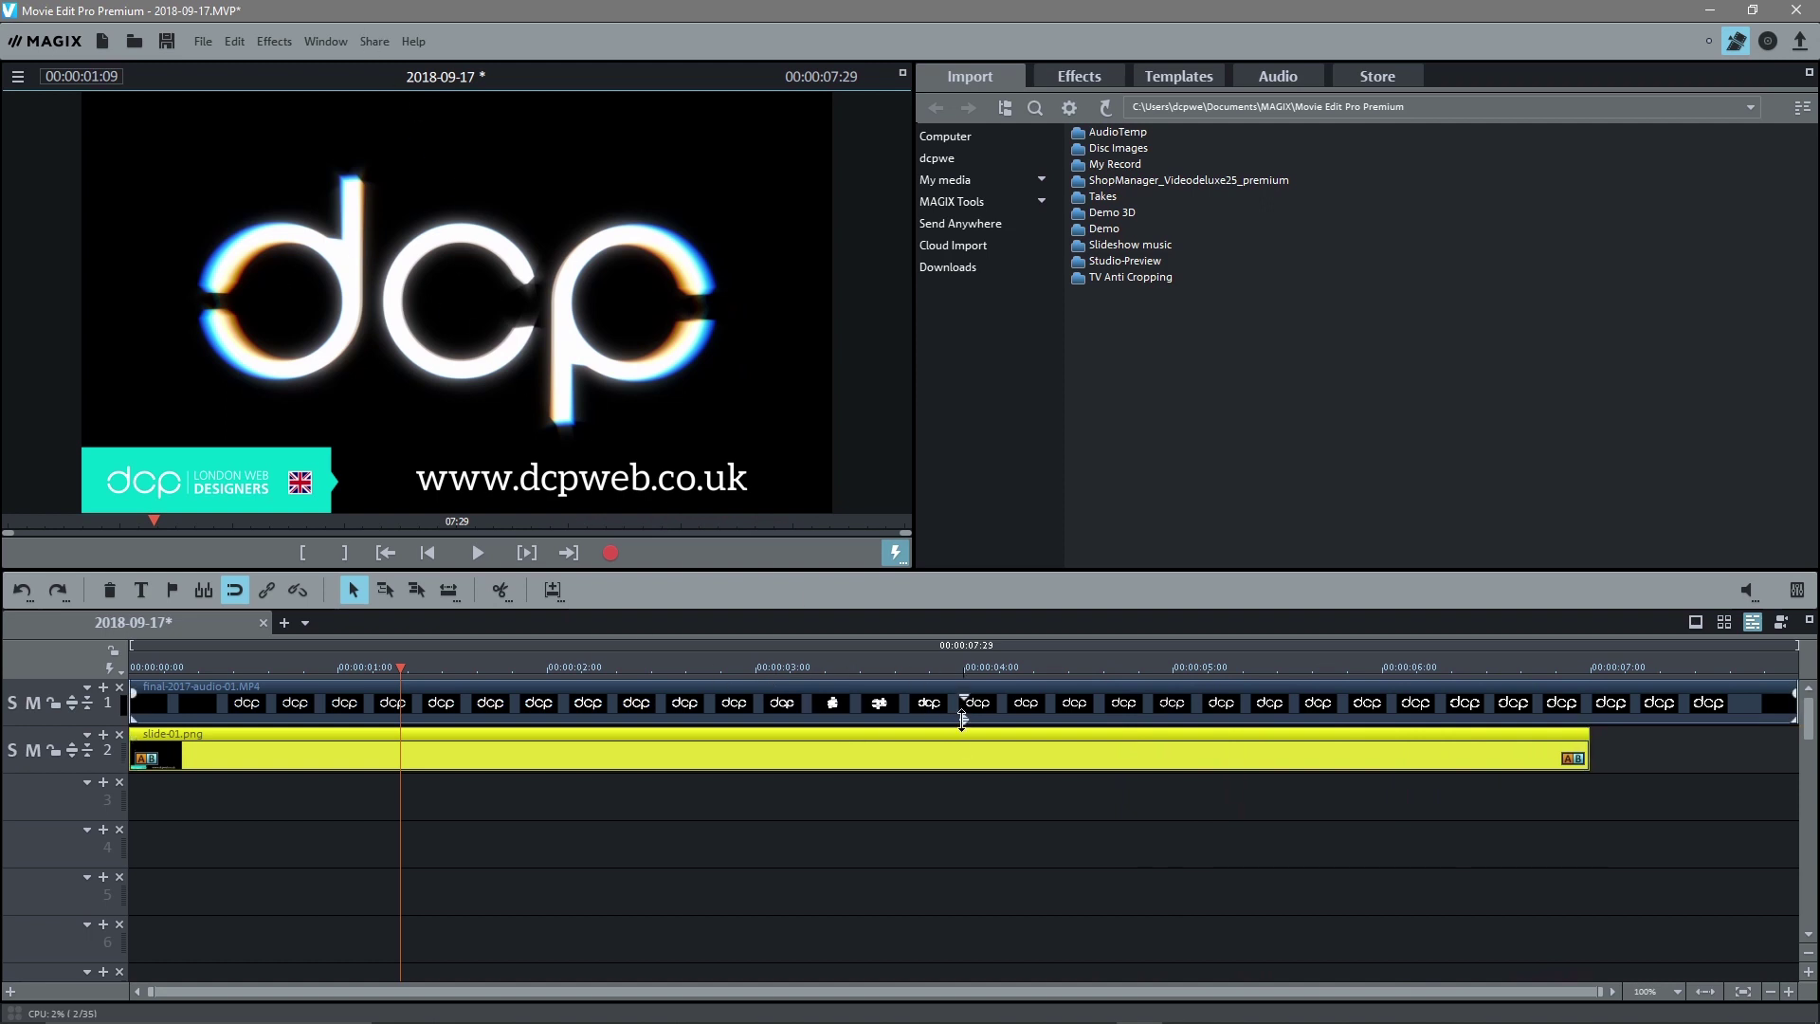
# Return the playhead to the start and lower the volume of the final-2017-audio-01.MP4 clip to its minimum
pyautogui.click(393, 706)
pyautogui.moveTo(400, 668); pyautogui.dragTo(130, 667)
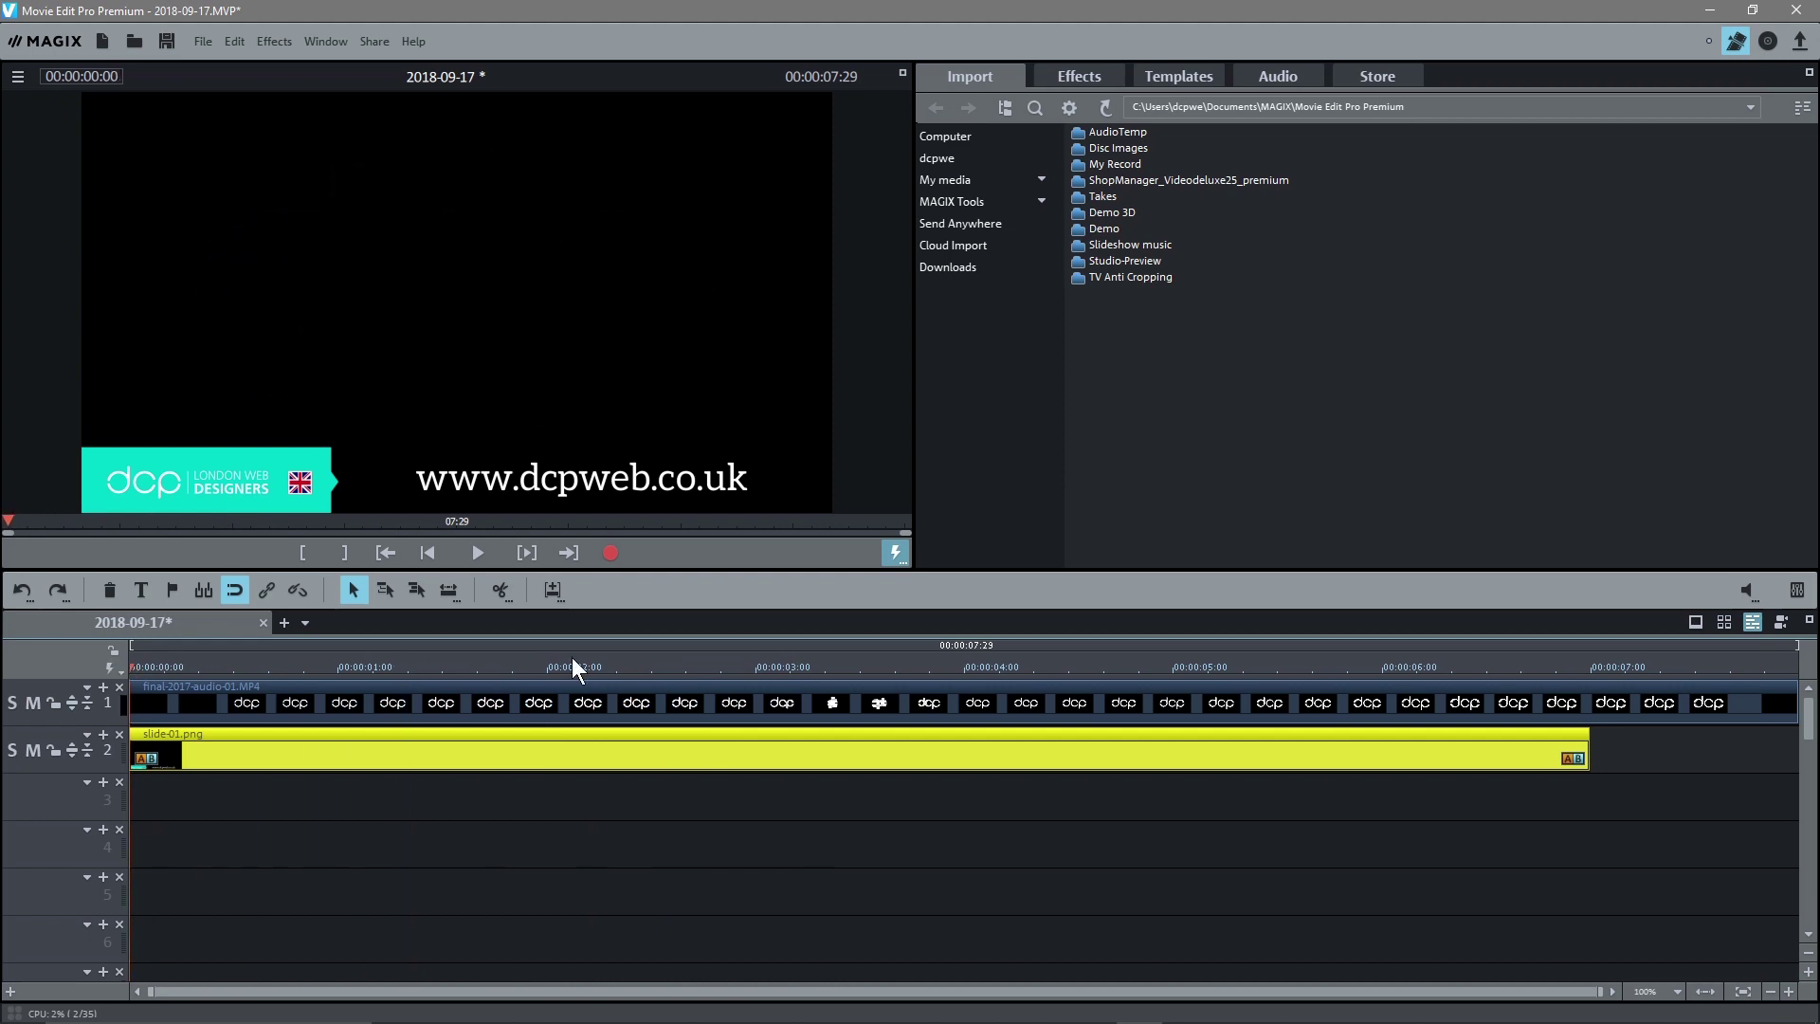
pyautogui.click(773, 702)
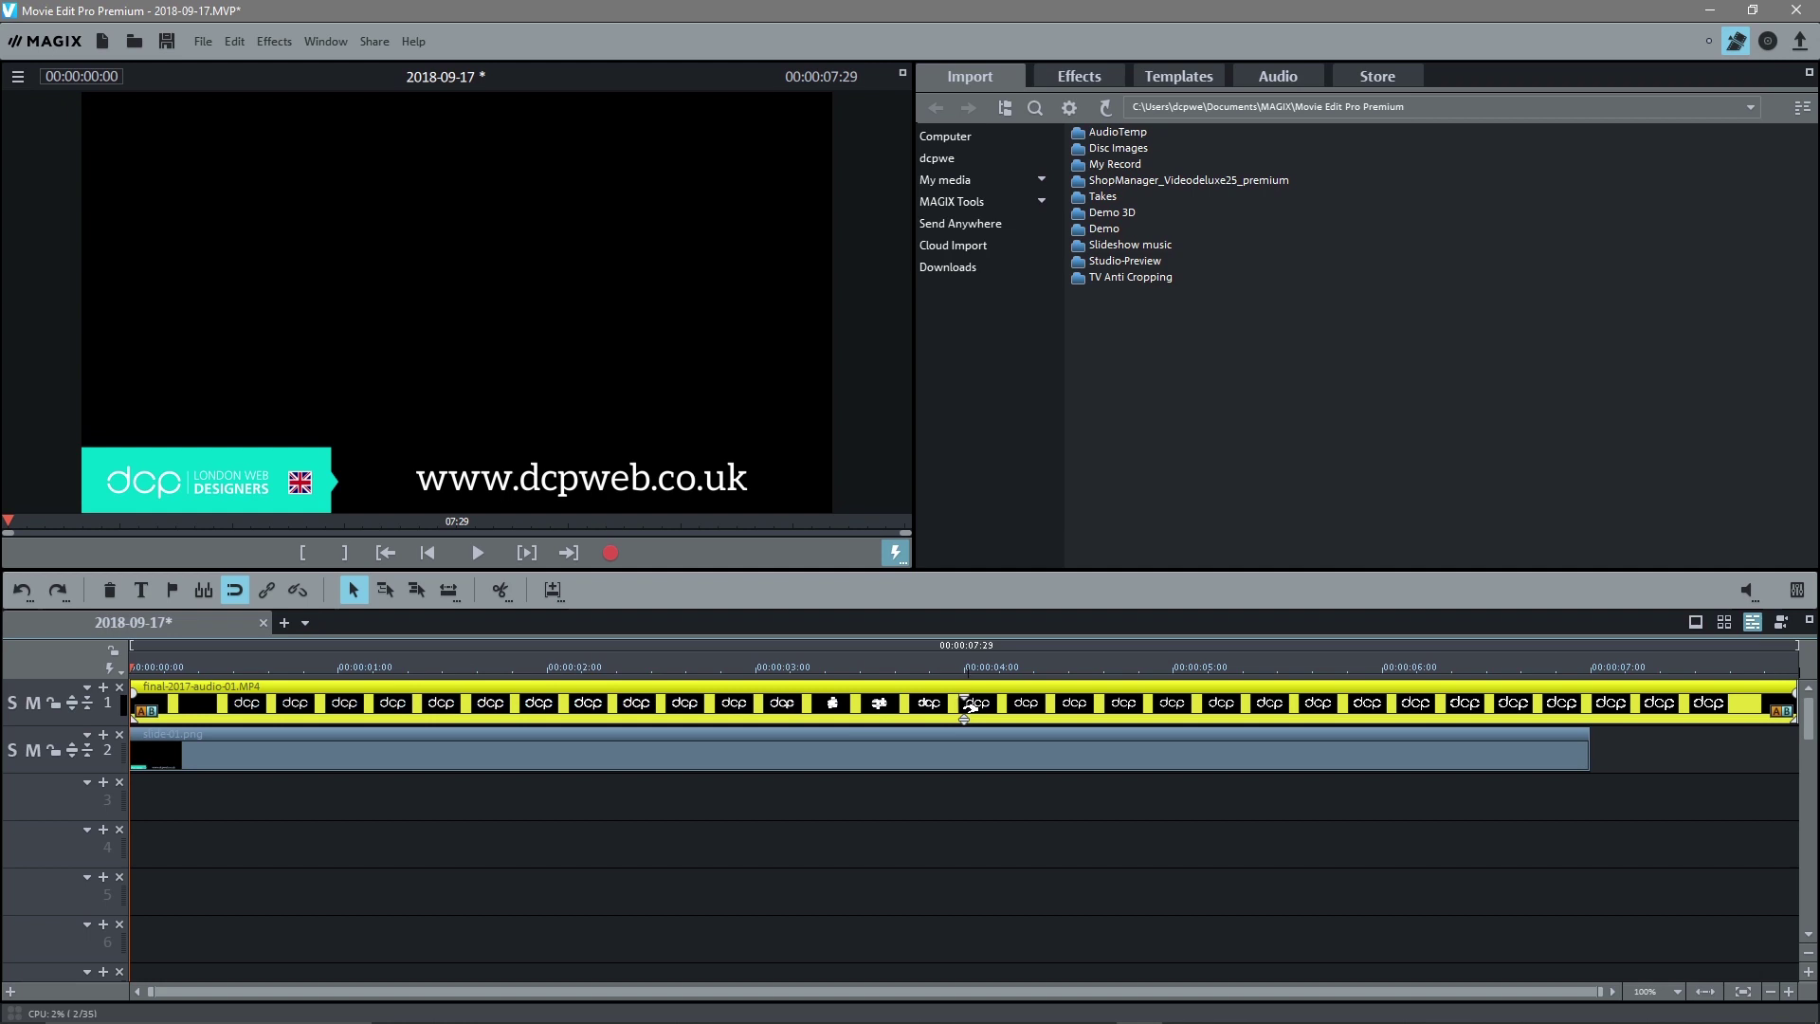
pyautogui.moveTo(900, 722); pyautogui.dragTo(938, 766)
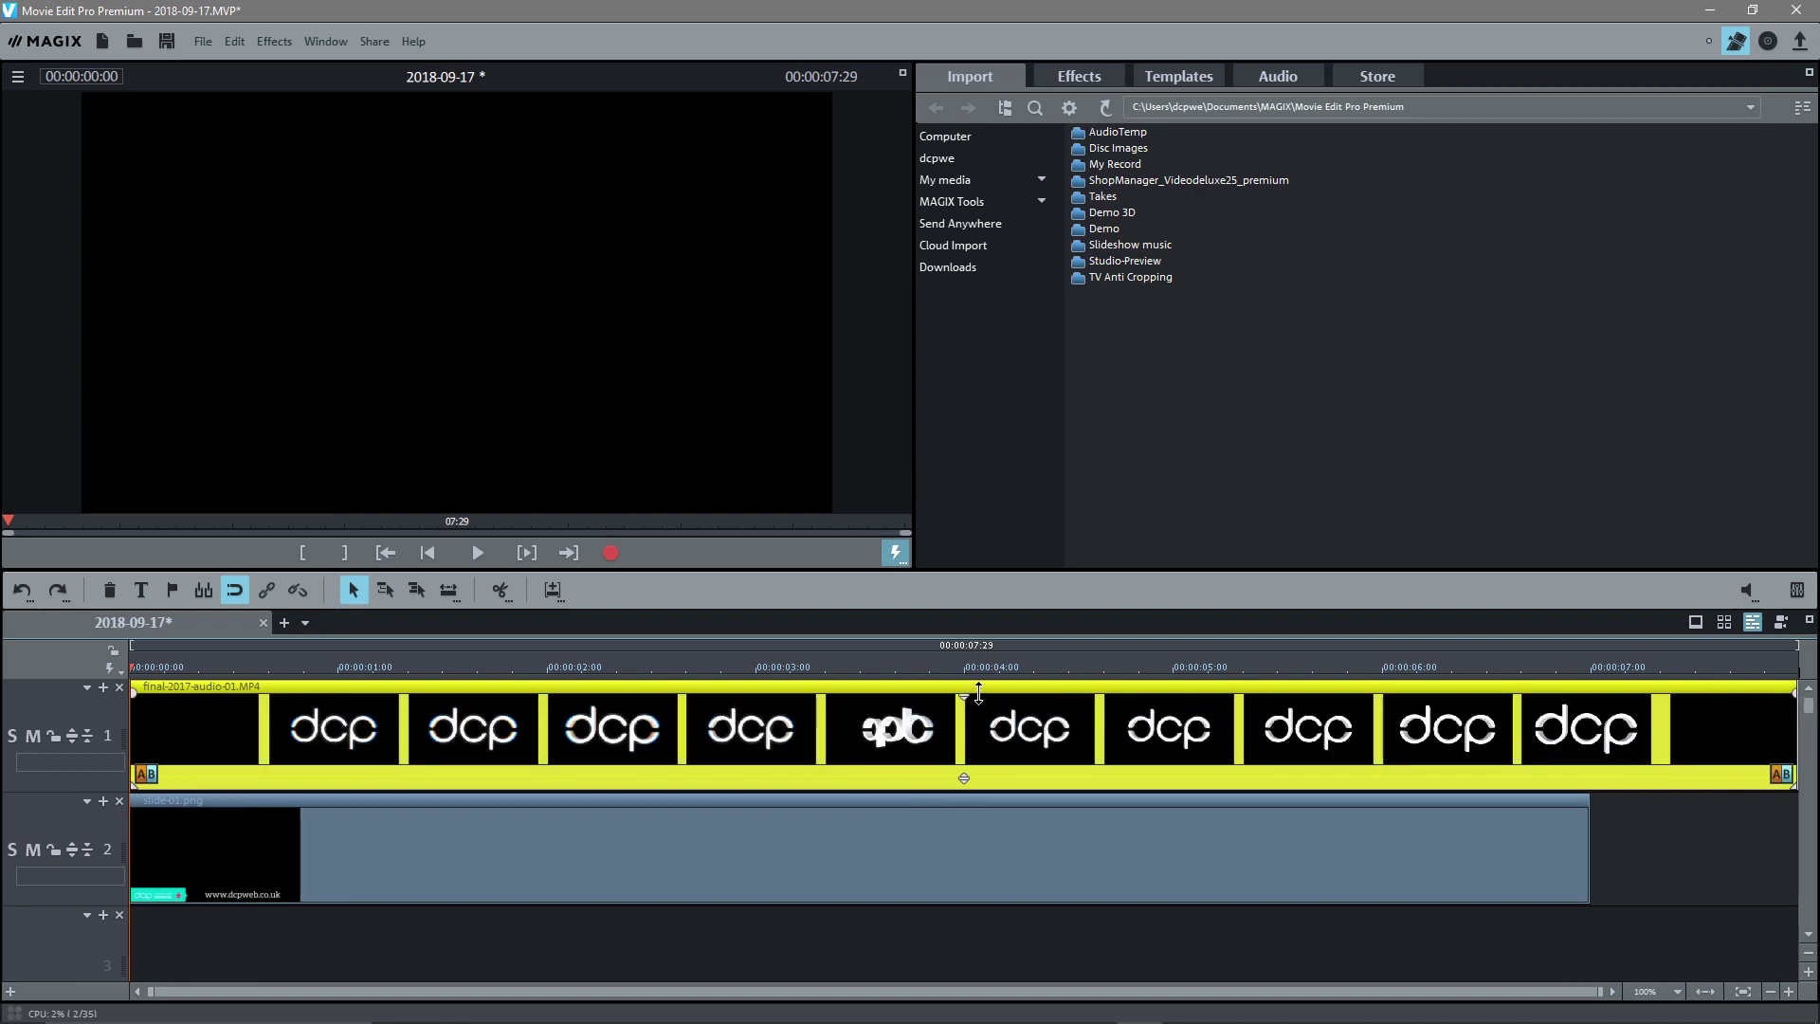
pyautogui.moveTo(963, 778); pyautogui.dragTo(963, 925)
# Try dimming the logo clip's picture with the playhead at 00:00:02:29, and restore it to full brightness
pyautogui.moveTo(428, 664); pyautogui.dragTo(748, 674)
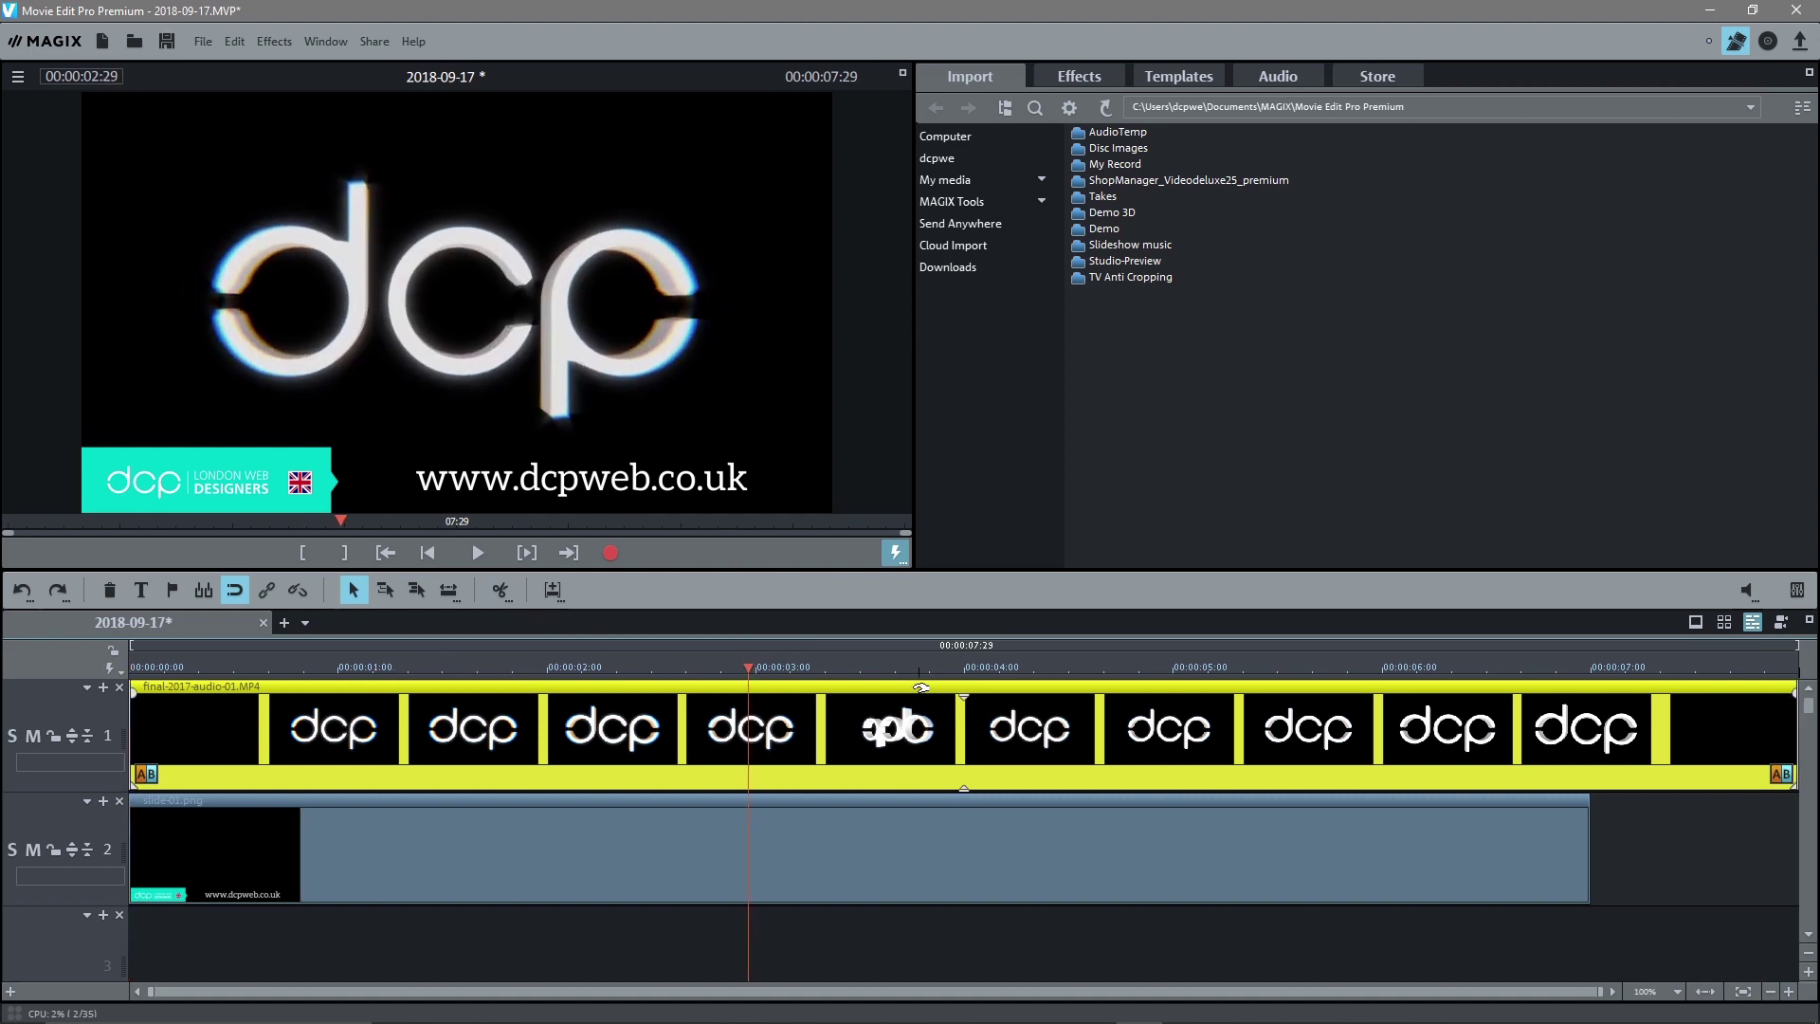
pyautogui.moveTo(967, 701); pyautogui.dragTo(964, 778)
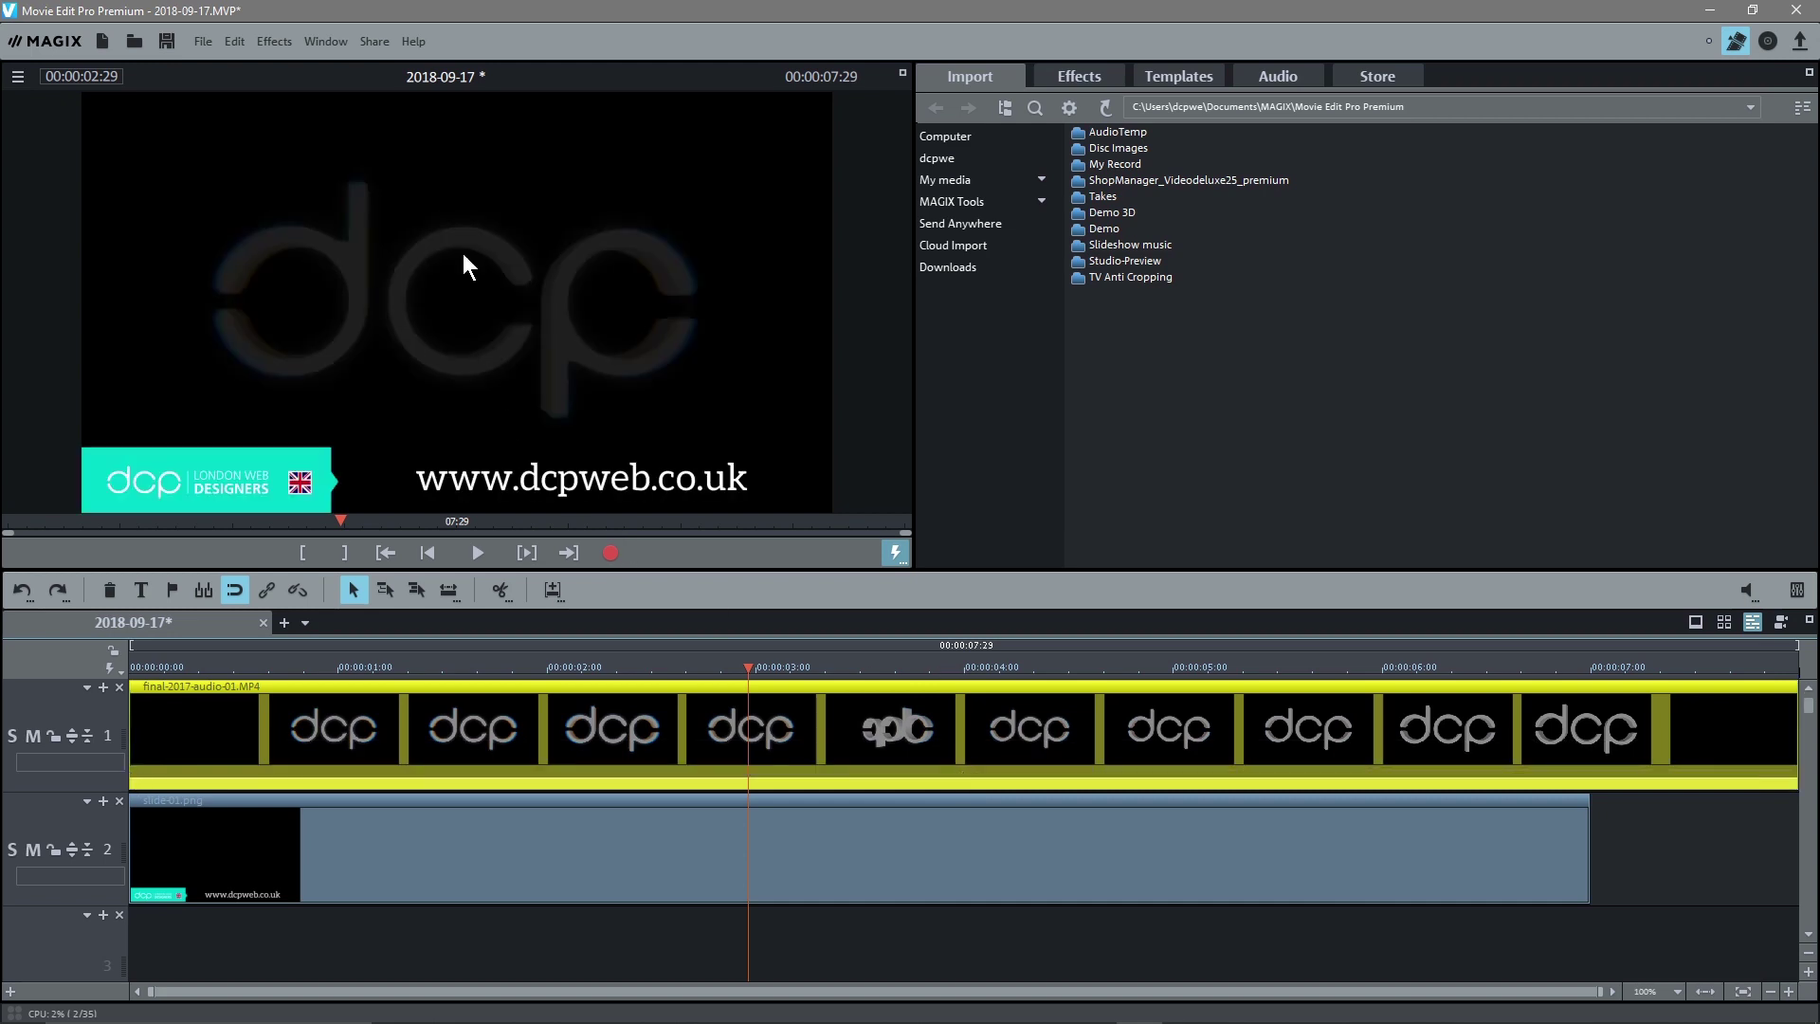
pyautogui.moveTo(964, 784); pyautogui.dragTo(962, 690)
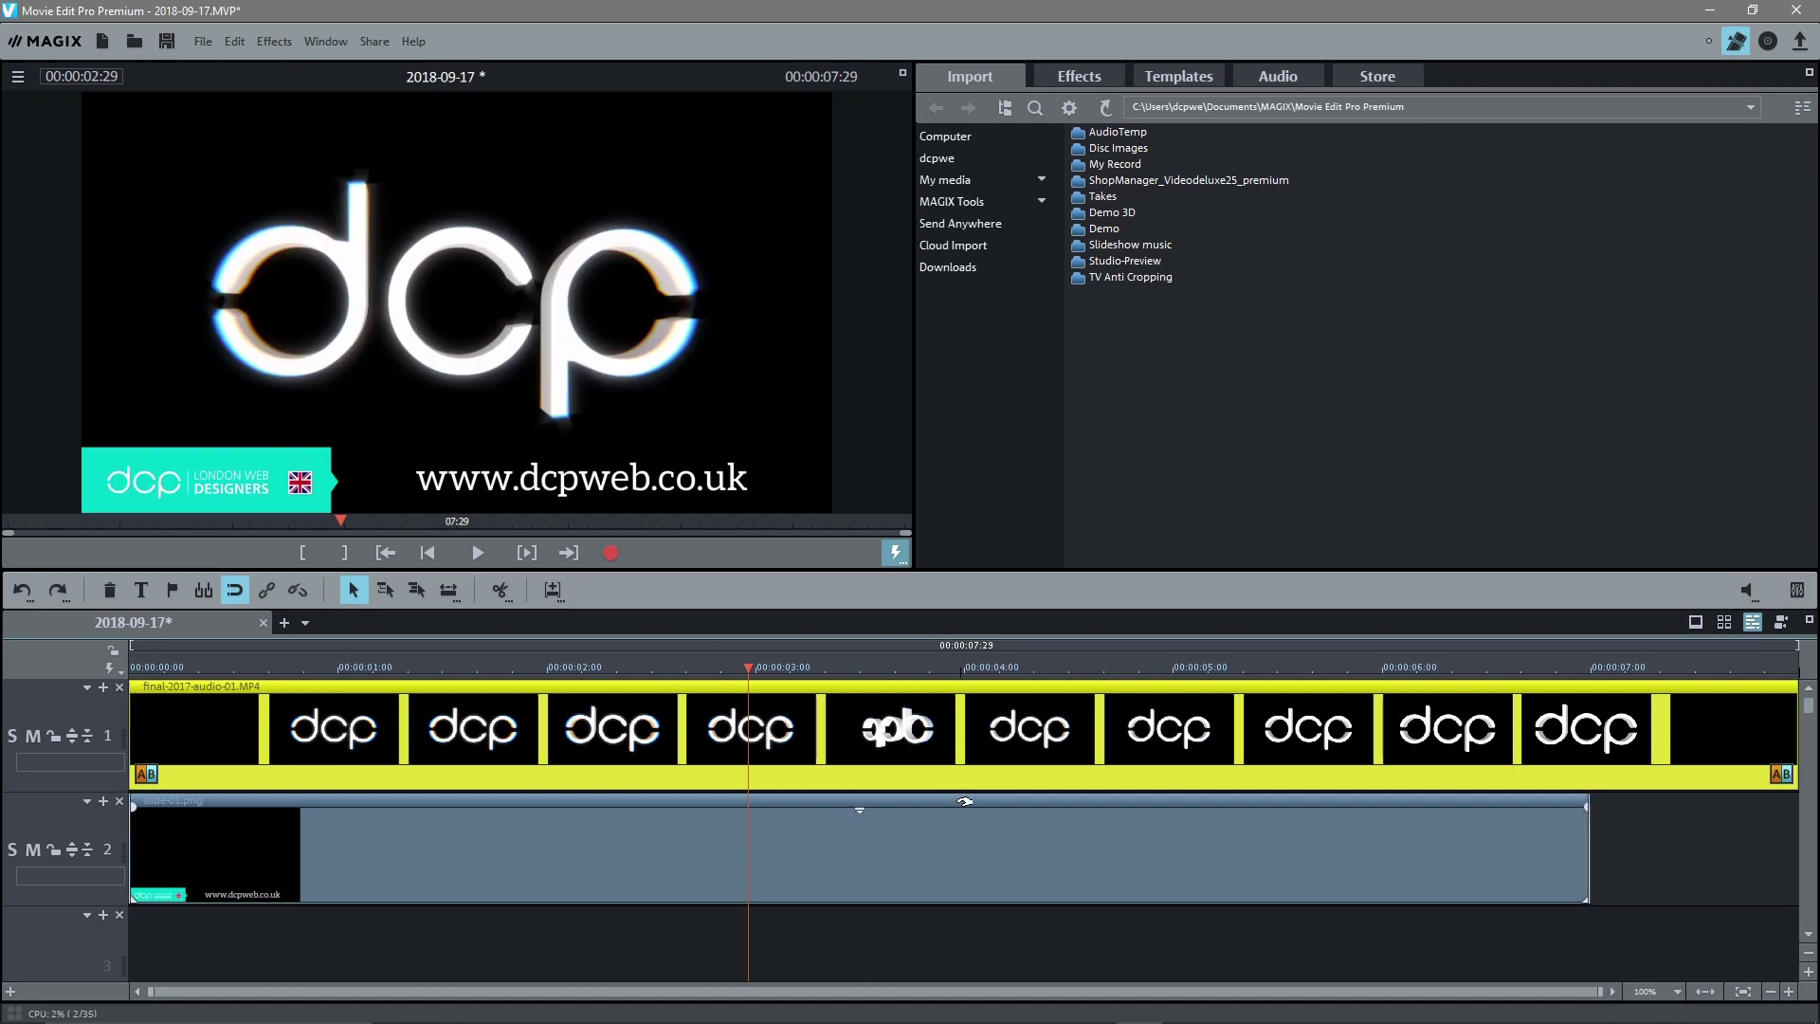
# Play the timeline from the start to check the logo clip with its volume lowered
pyautogui.click(966, 789)
pyautogui.moveTo(966, 790)
pyautogui.mouseDown()
pyautogui.moveTo(966, 754)
pyautogui.moveTo(962, 788)
pyautogui.mouseUp()
pyautogui.moveTo(747, 675); pyautogui.dragTo(82, 656)
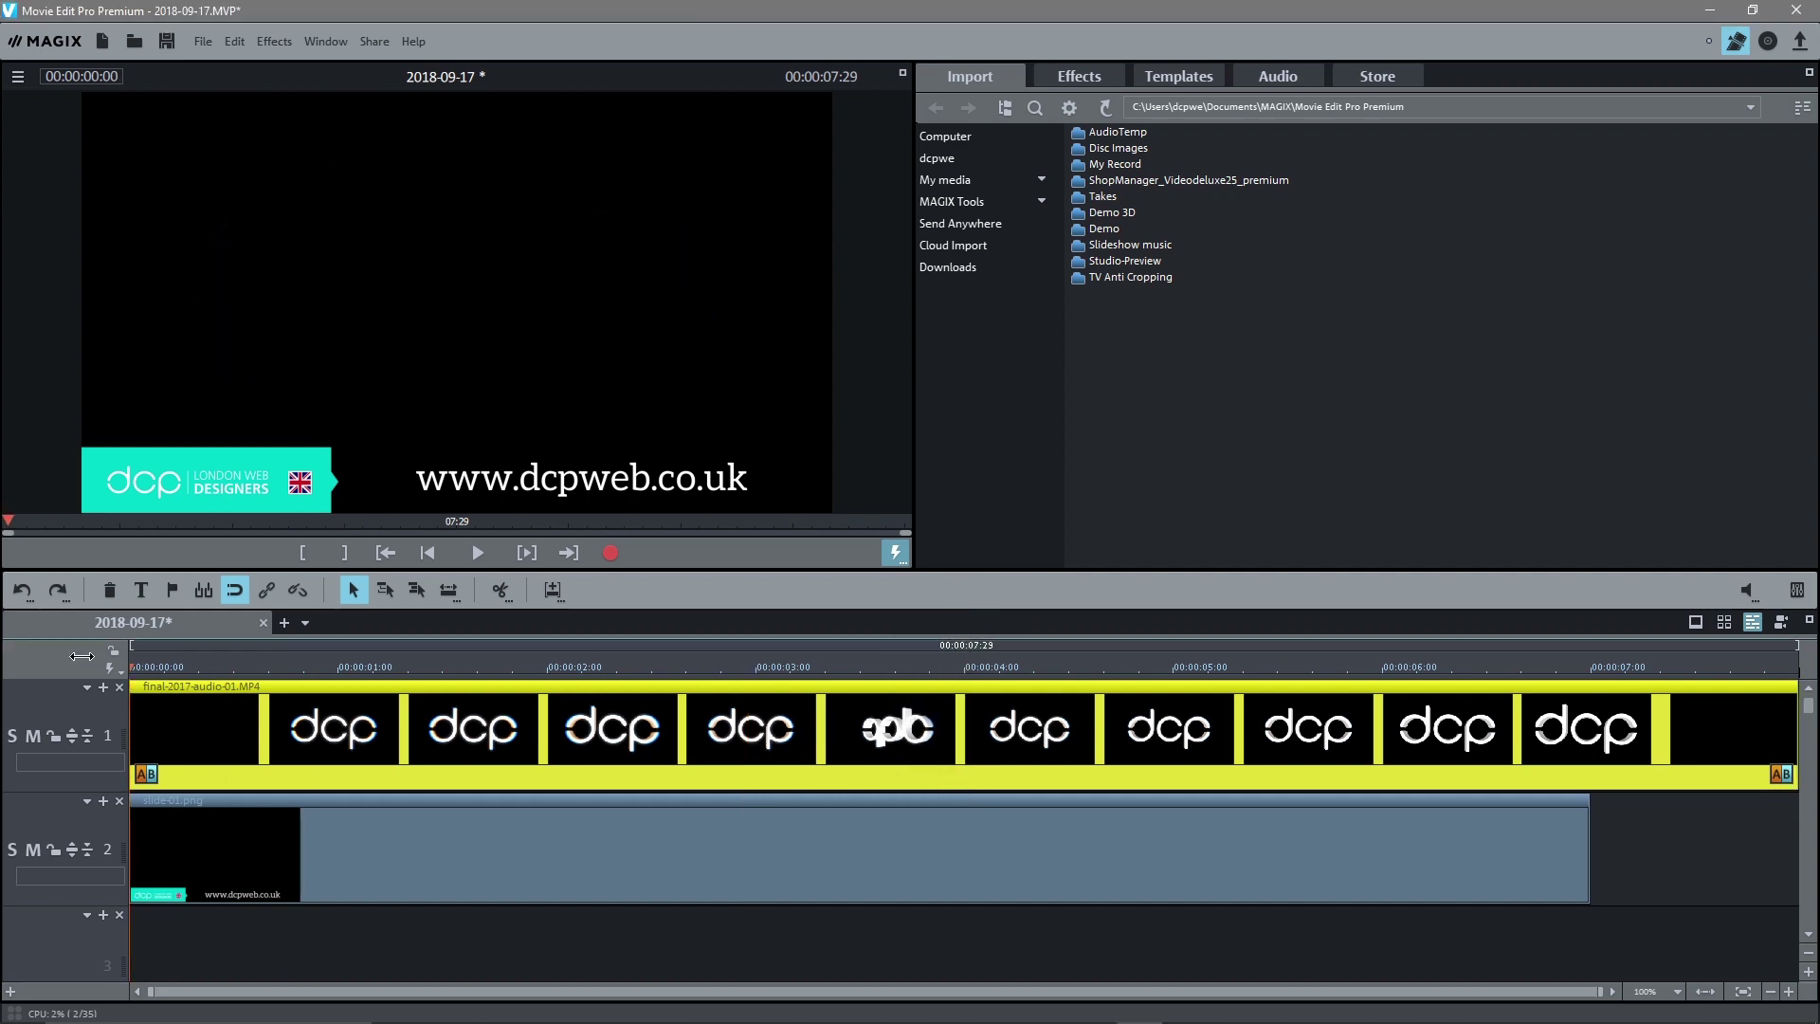
pyautogui.click(480, 556)
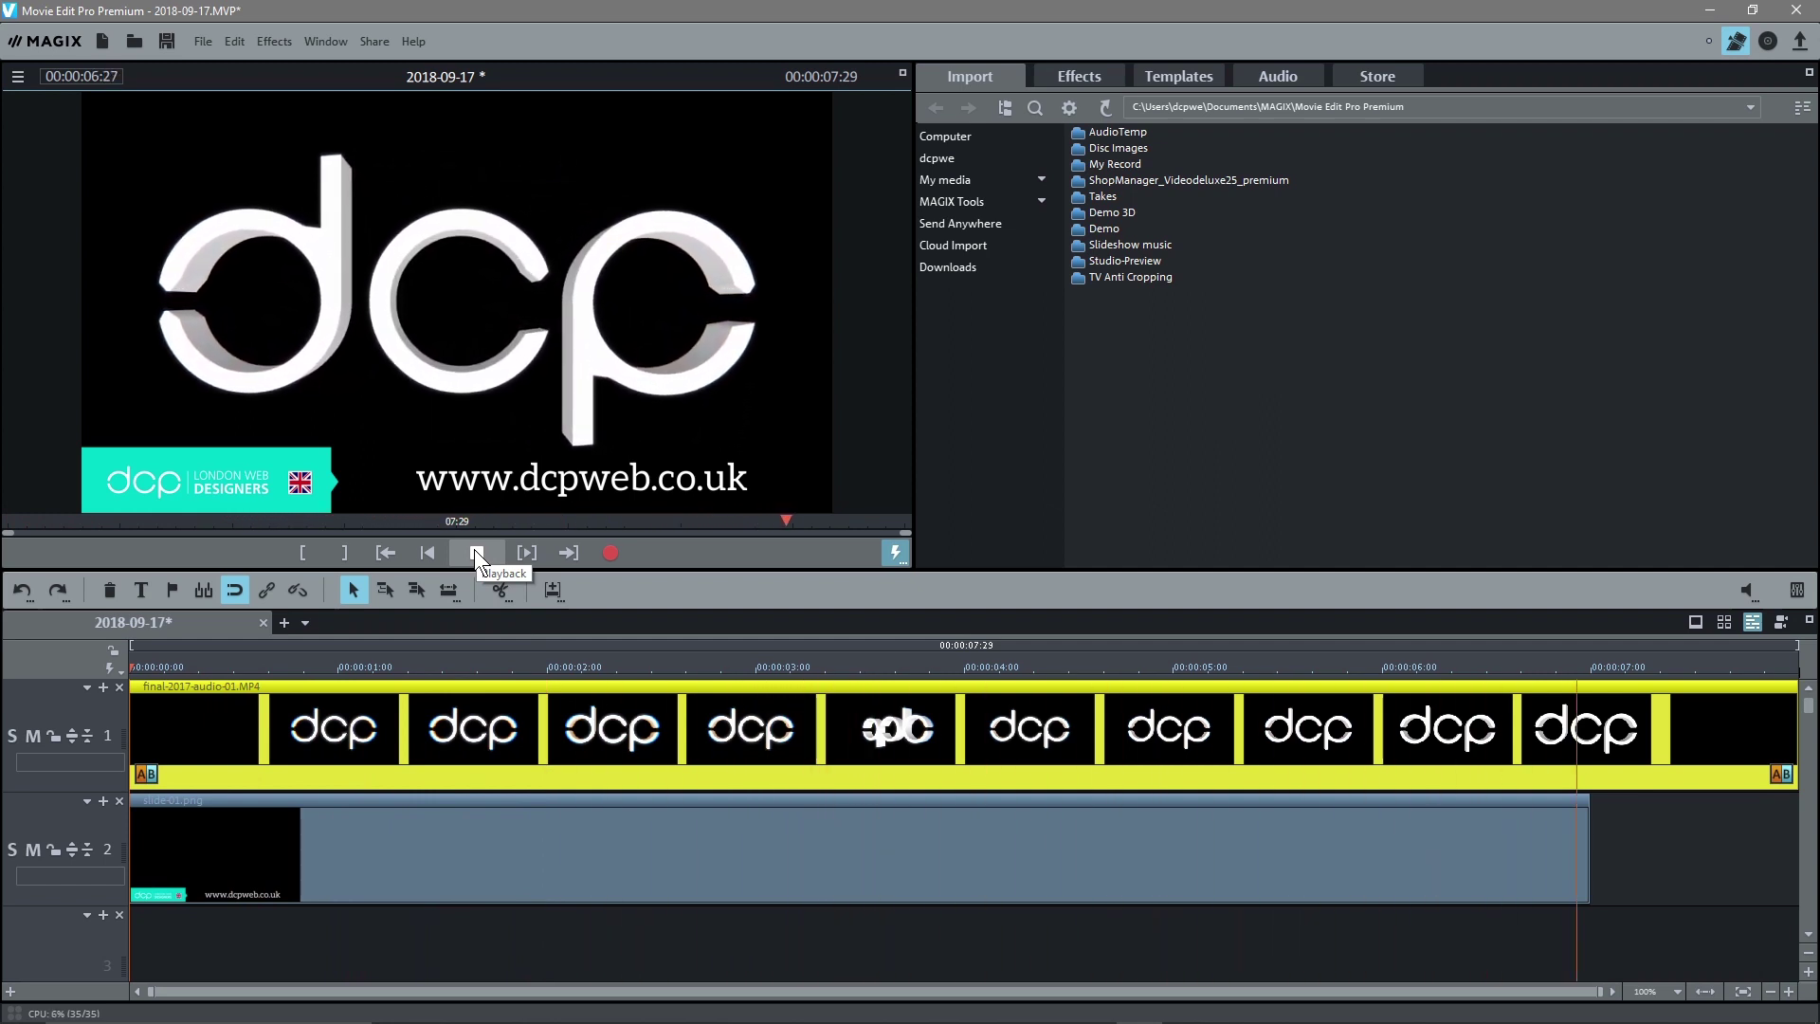
# Extend slide-01.png on track 2 to the end of the logo clip at 8 seconds and save the project
pyautogui.scroll(-2, 838, 801)
pyautogui.scroll(1, 809, 792)
pyautogui.click(554, 825)
pyautogui.scroll(-3, 526, 799)
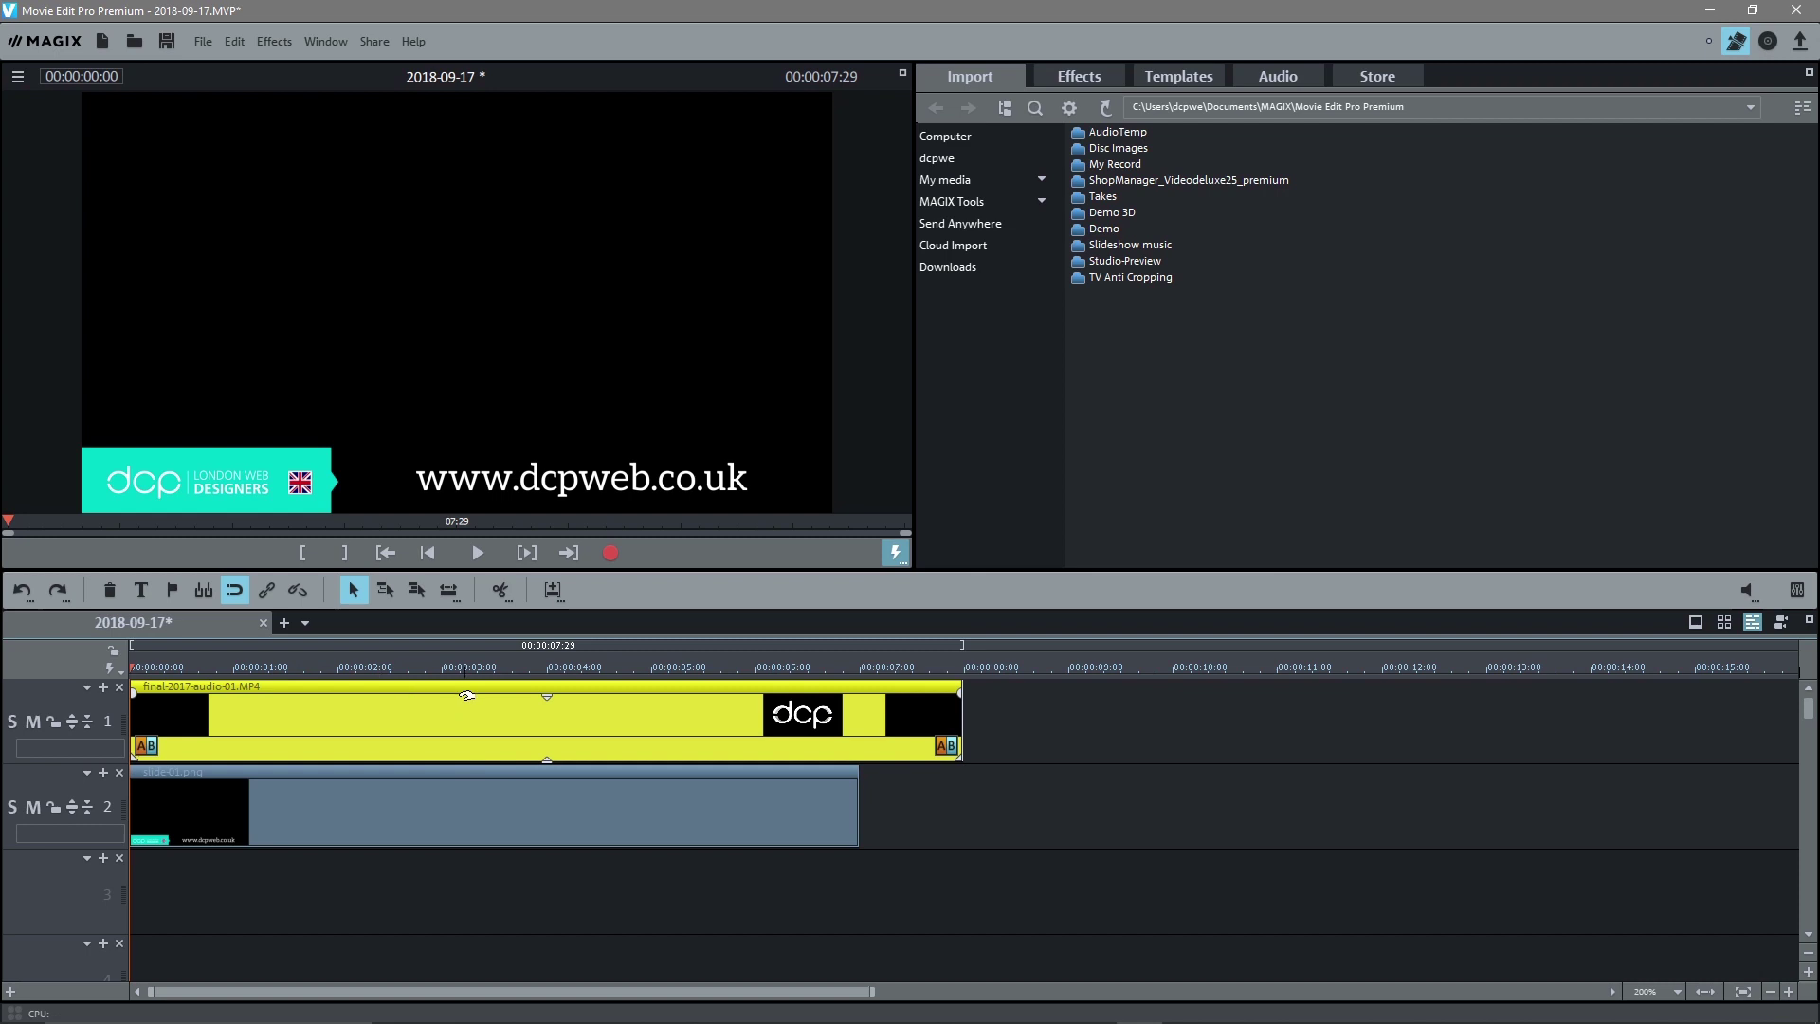
pyautogui.click(165, 785)
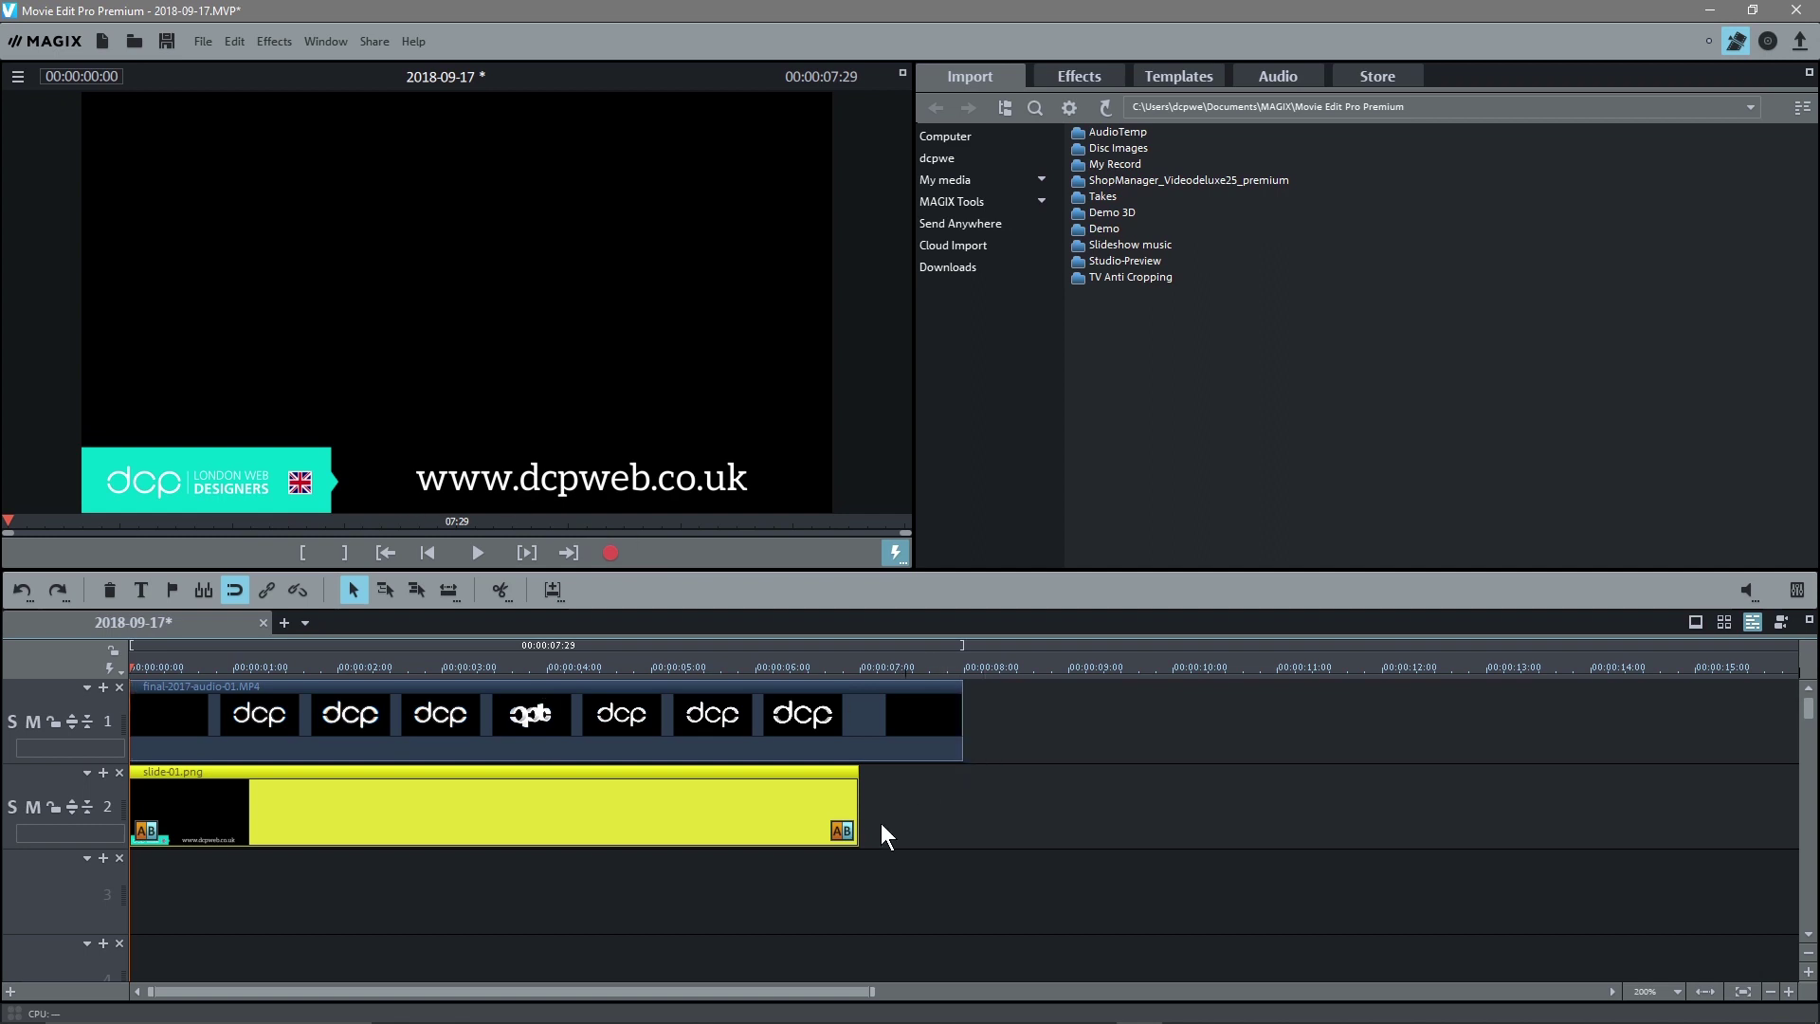
pyautogui.moveTo(856, 803); pyautogui.dragTo(962, 802)
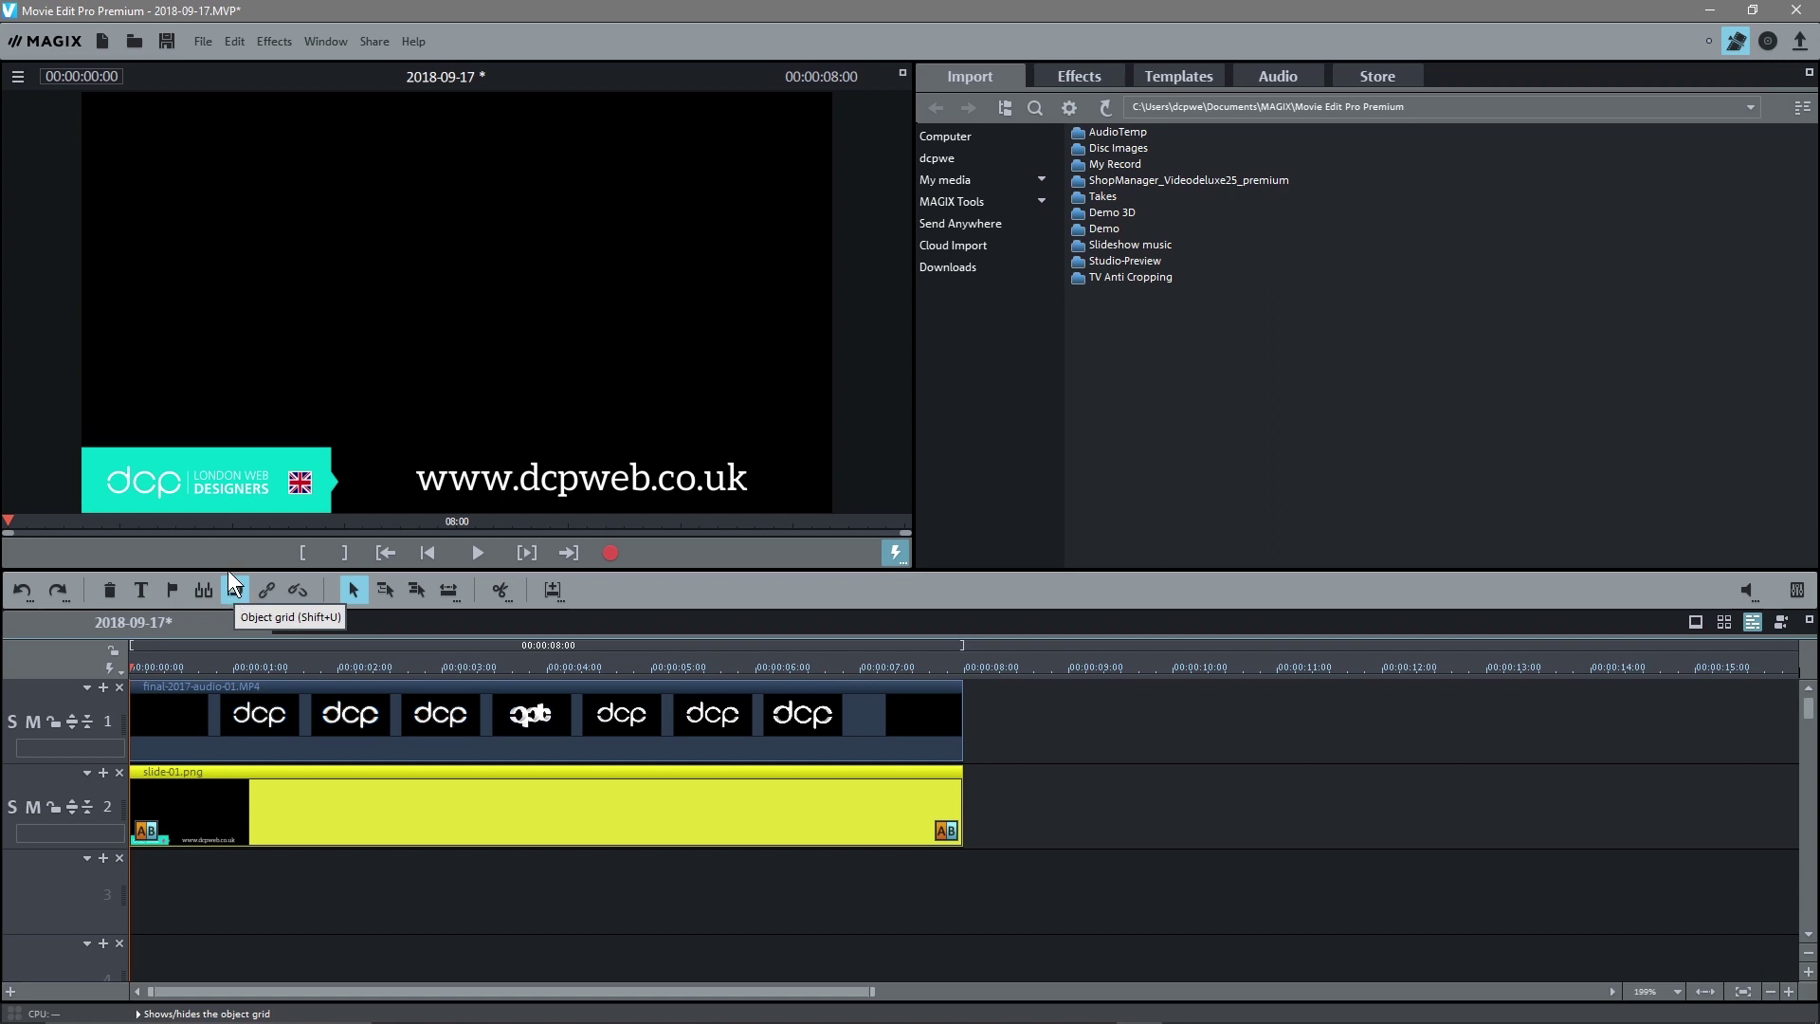
pyautogui.click(161, 43)
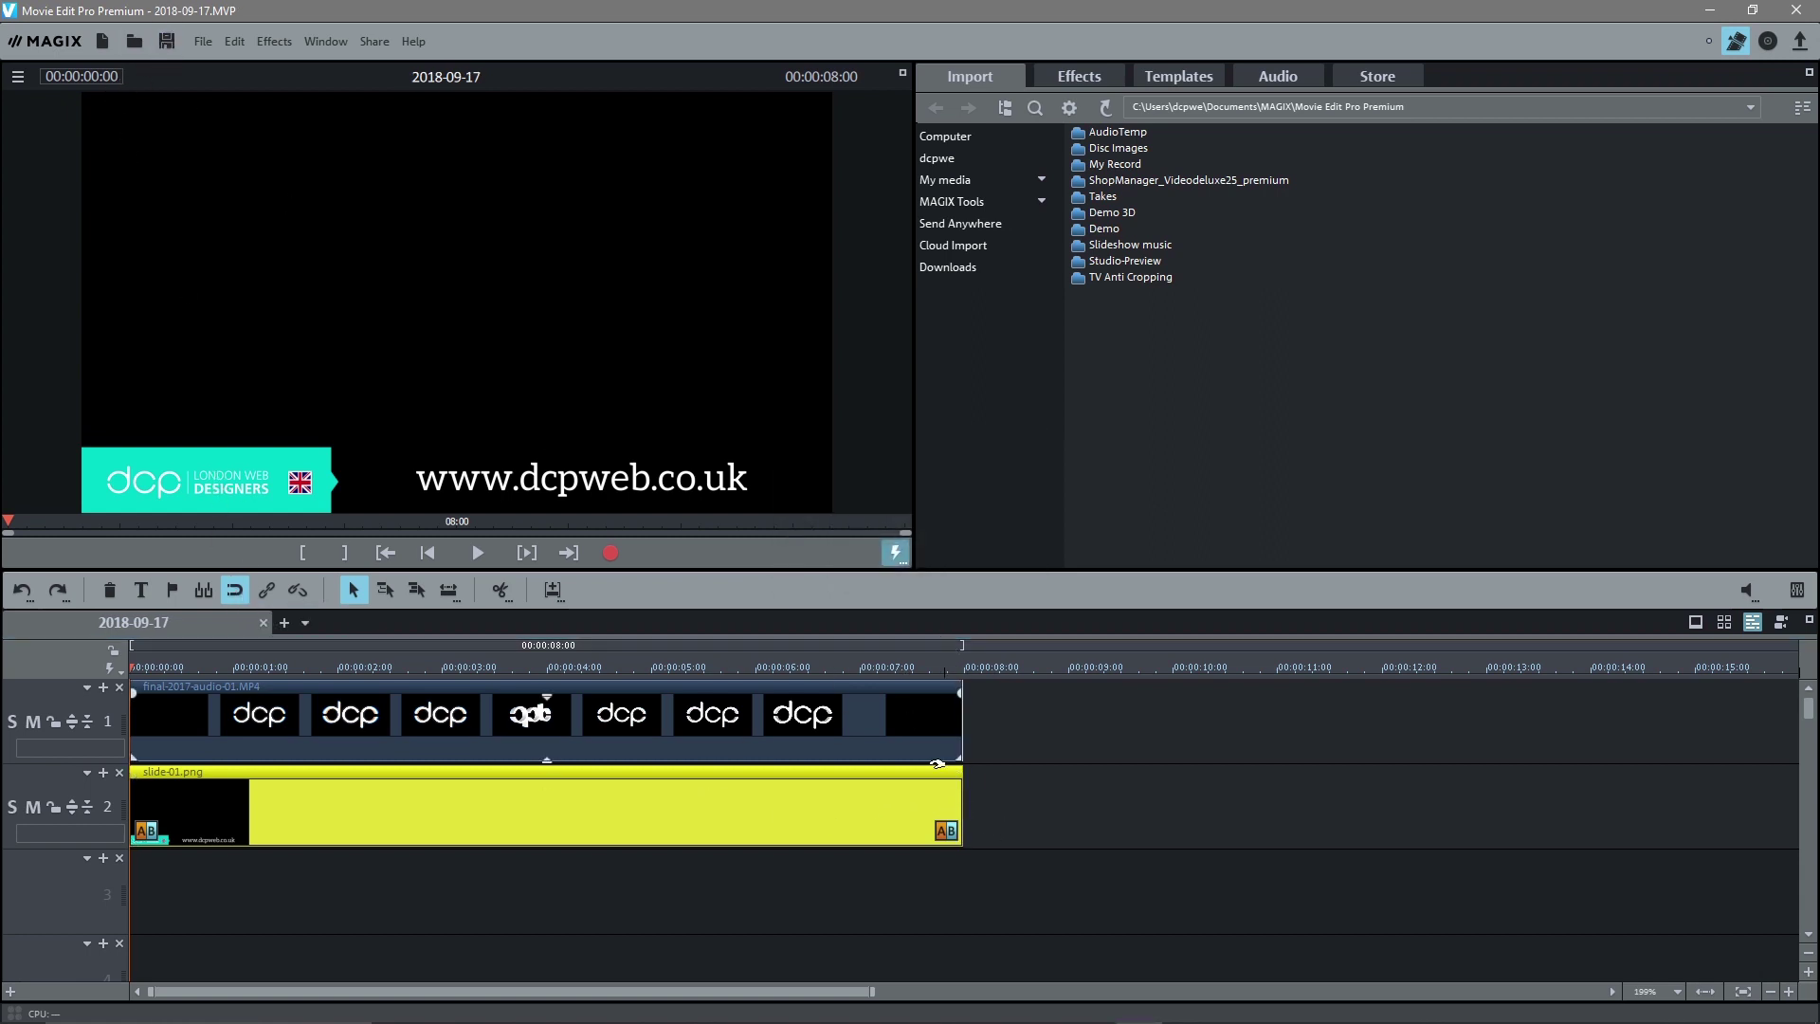
# Preview the Jump in title template from Movement Basic and place it on track 1 directly after the logo clip at 8 seconds
pyautogui.moveTo(130, 666); pyautogui.dragTo(964, 668)
pyautogui.scroll(-2, 621, 805)
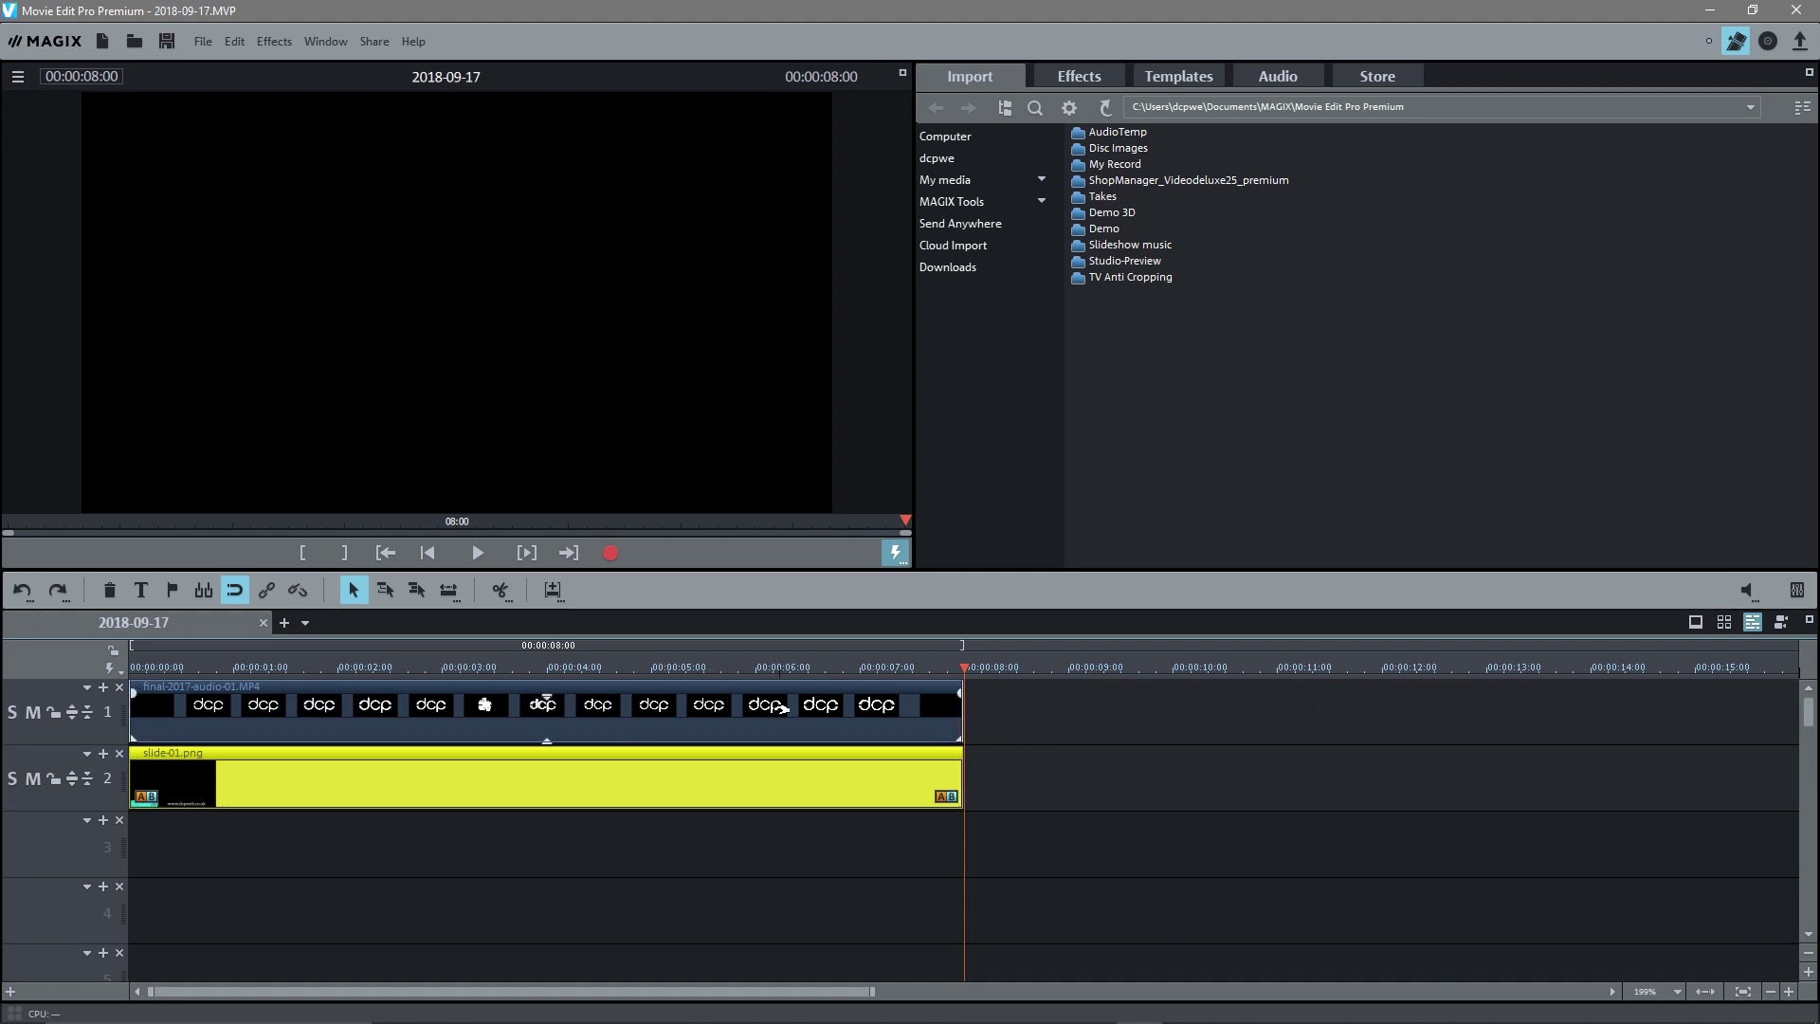
pyautogui.click(1094, 77)
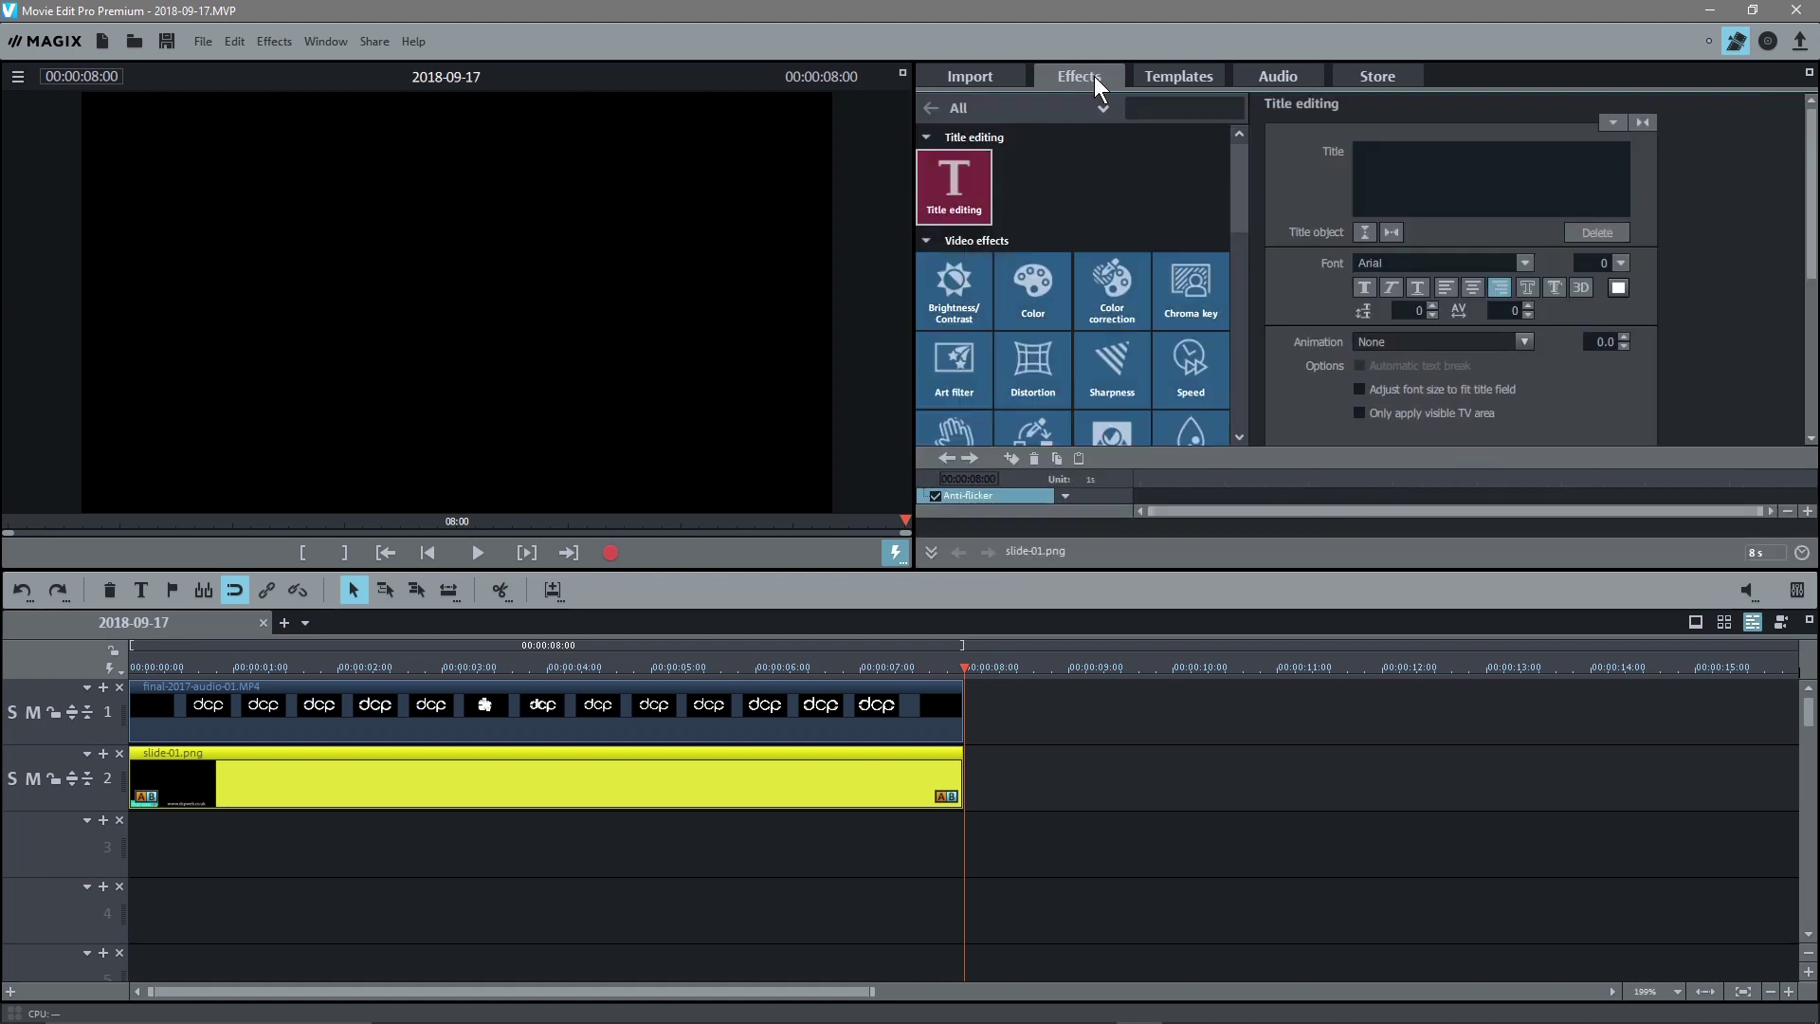
pyautogui.click(1158, 77)
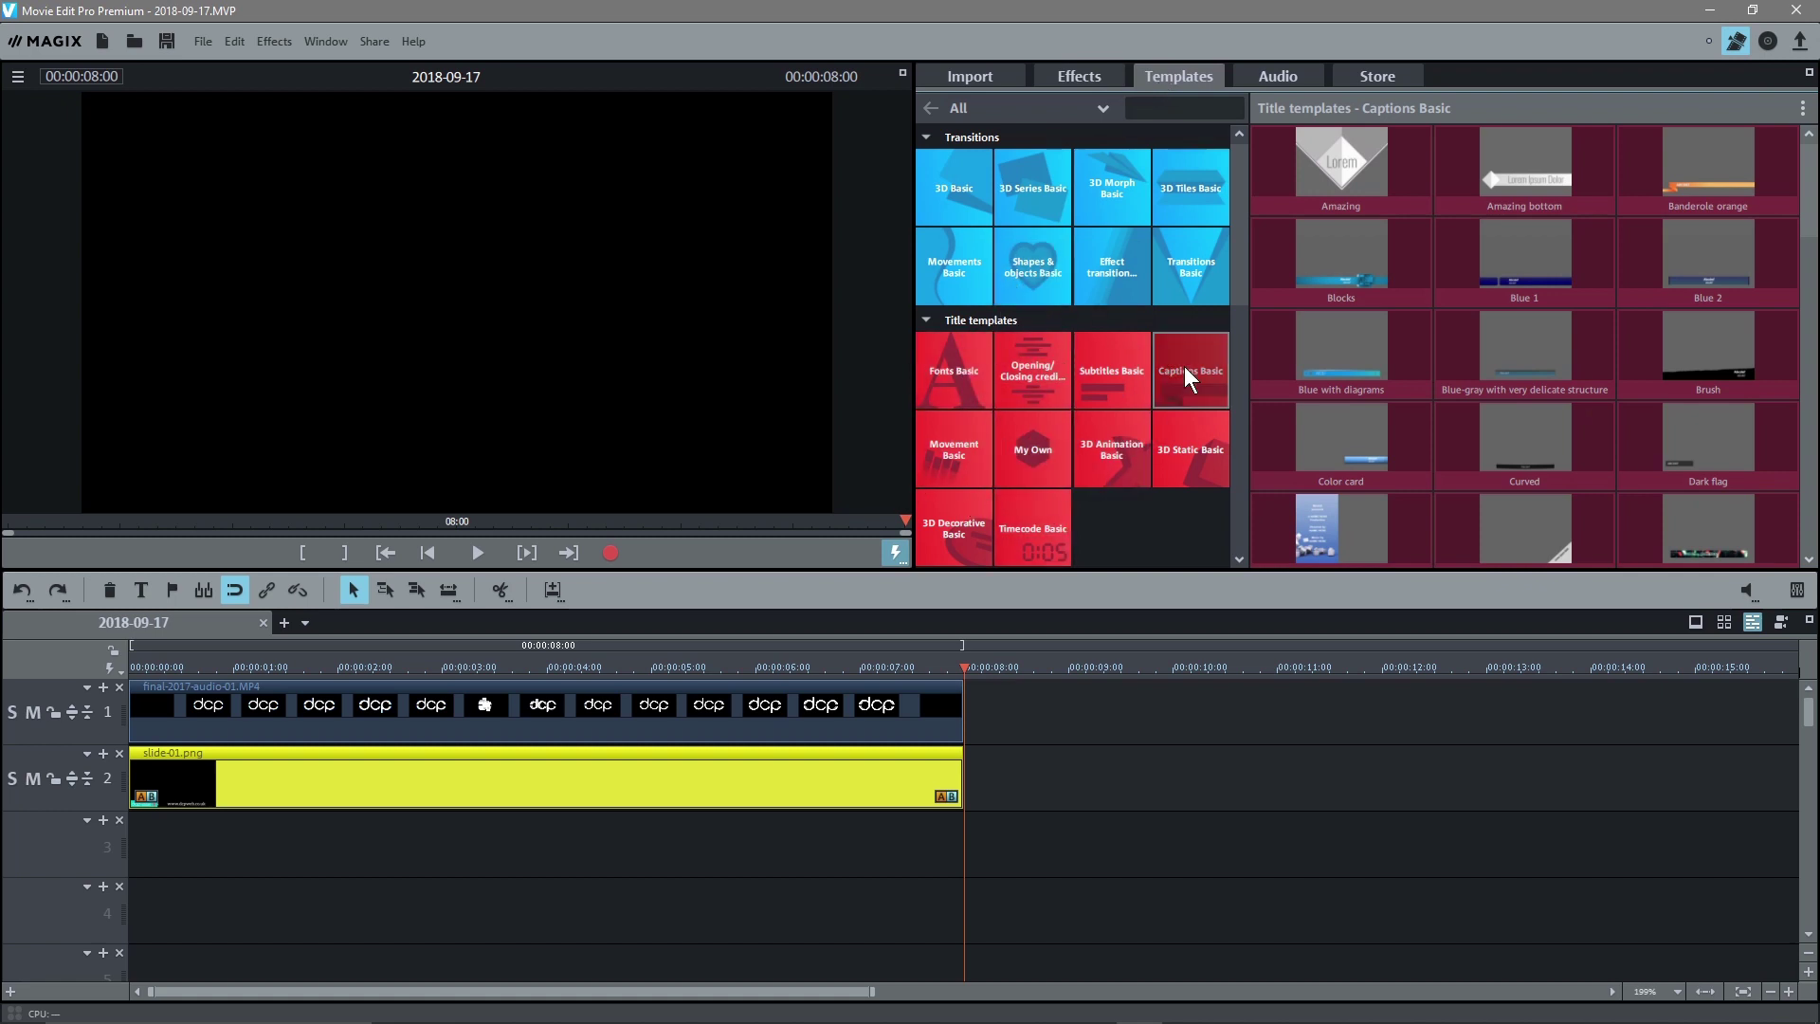
pyautogui.click(943, 453)
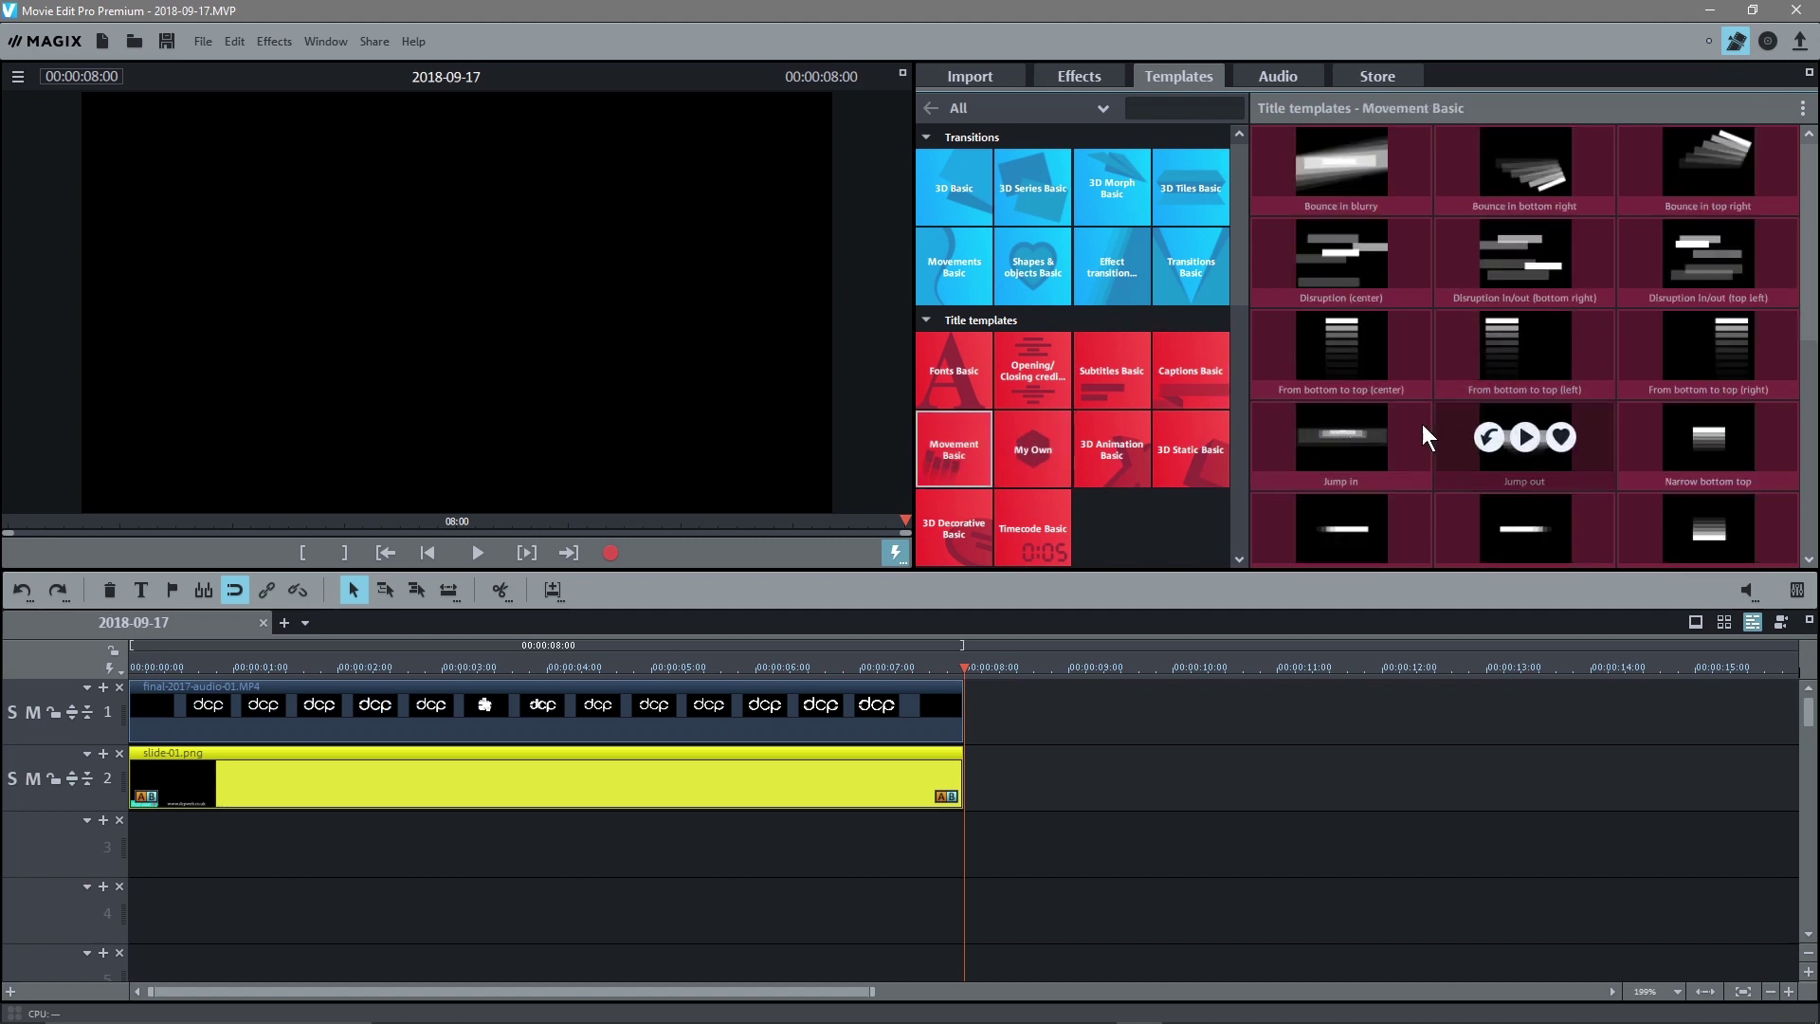
pyautogui.click(1340, 437)
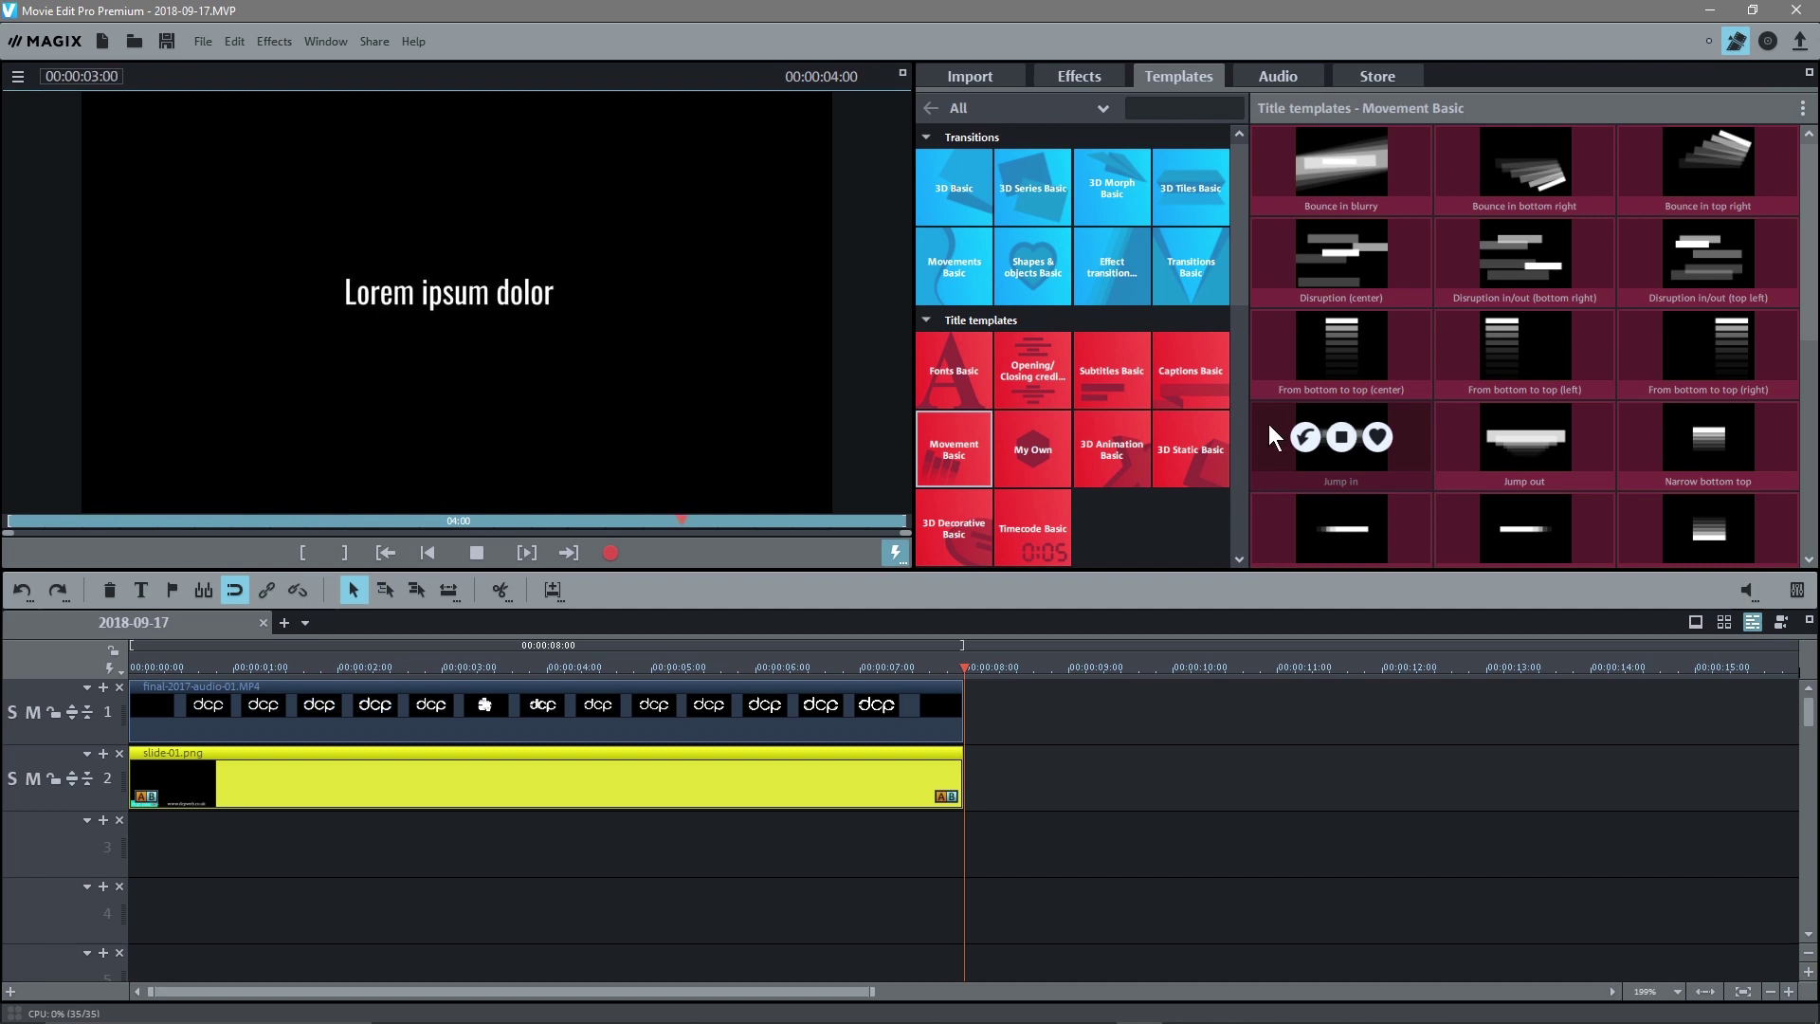
pyautogui.moveTo(1209, 557); pyautogui.dragTo(1070, 705)
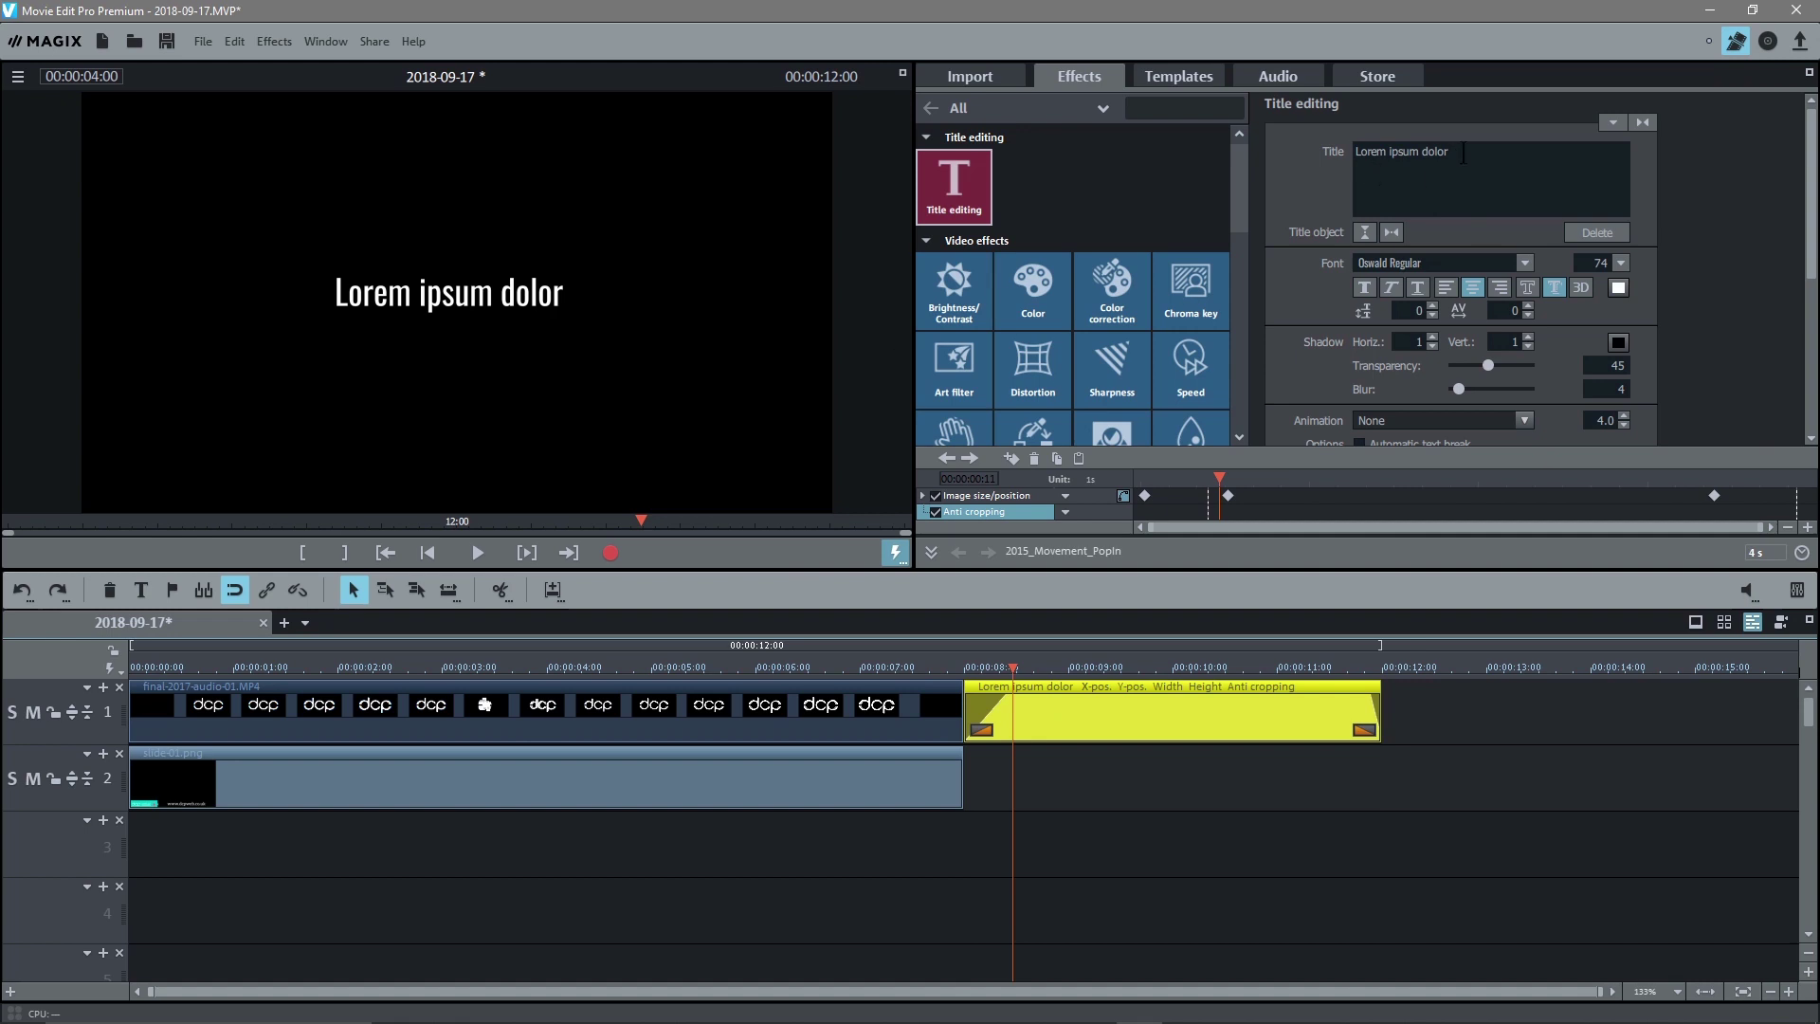
# Replace the placeholder title text with three lines: "Movie Edit Pro 2019", "Beginners Tutorial" and "Example 1"
pyautogui.moveTo(1448, 152); pyautogui.dragTo(1356, 147)
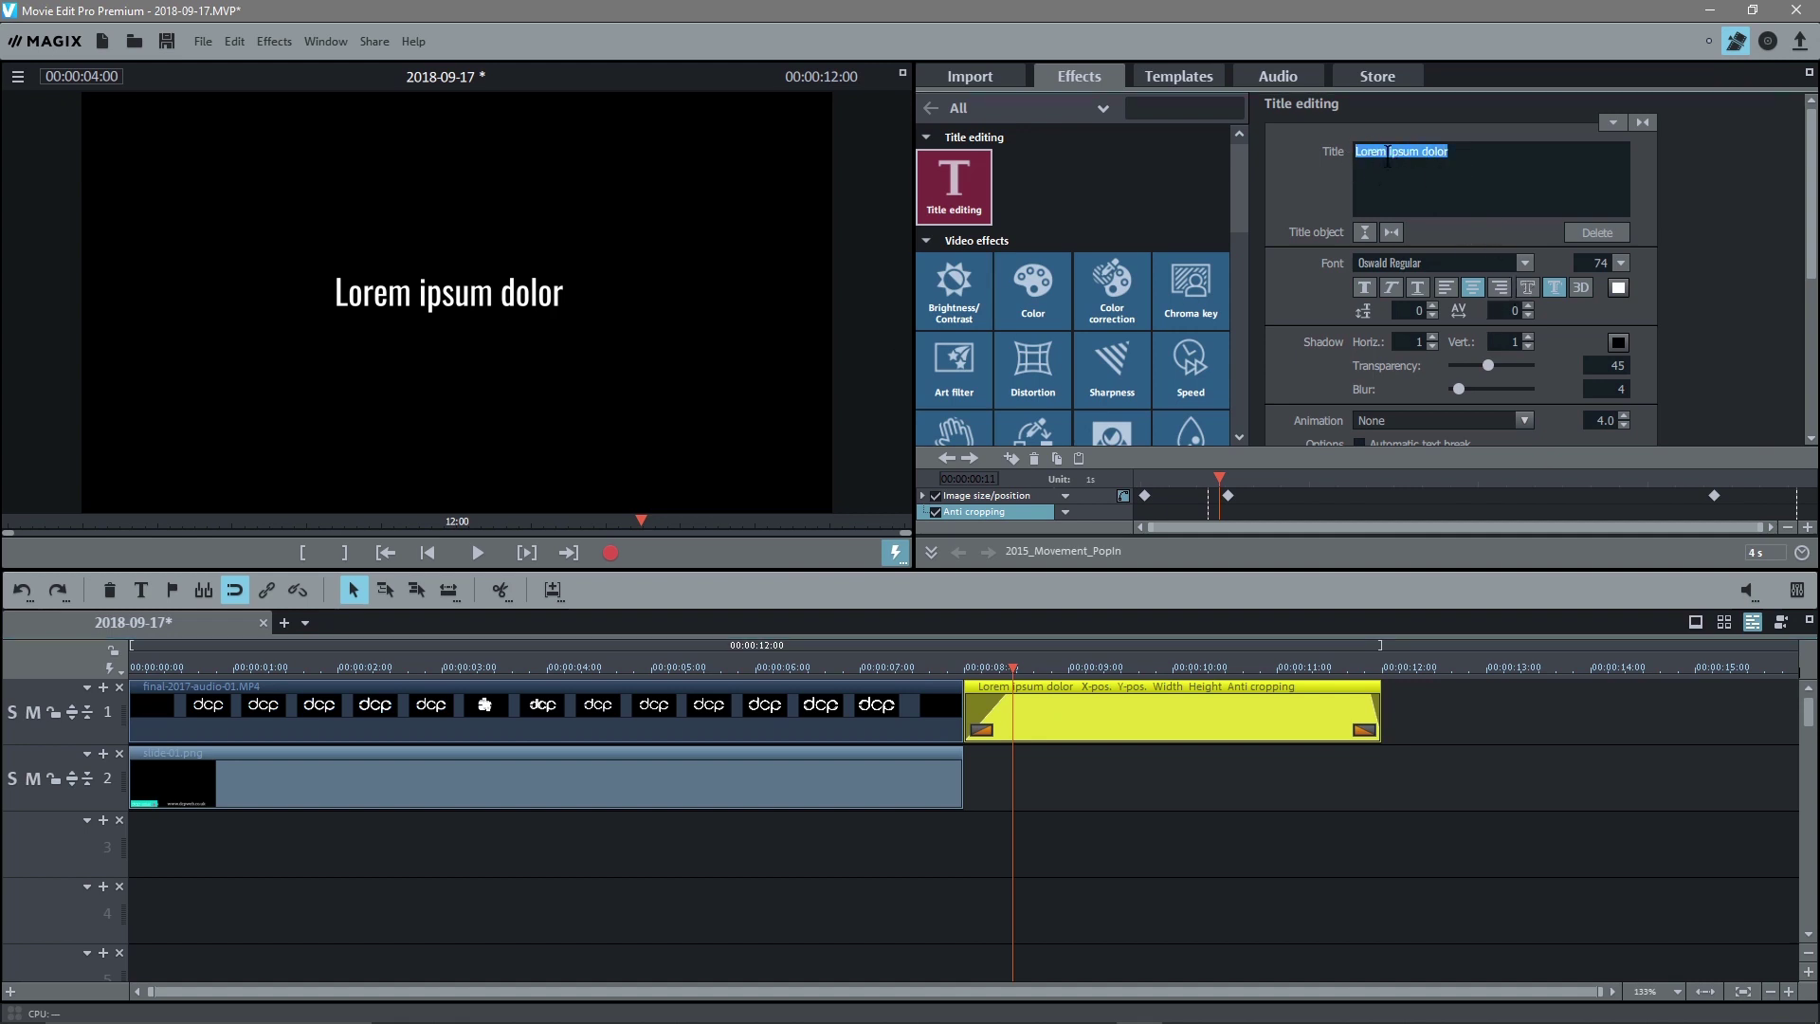
pyautogui.write('Movie')
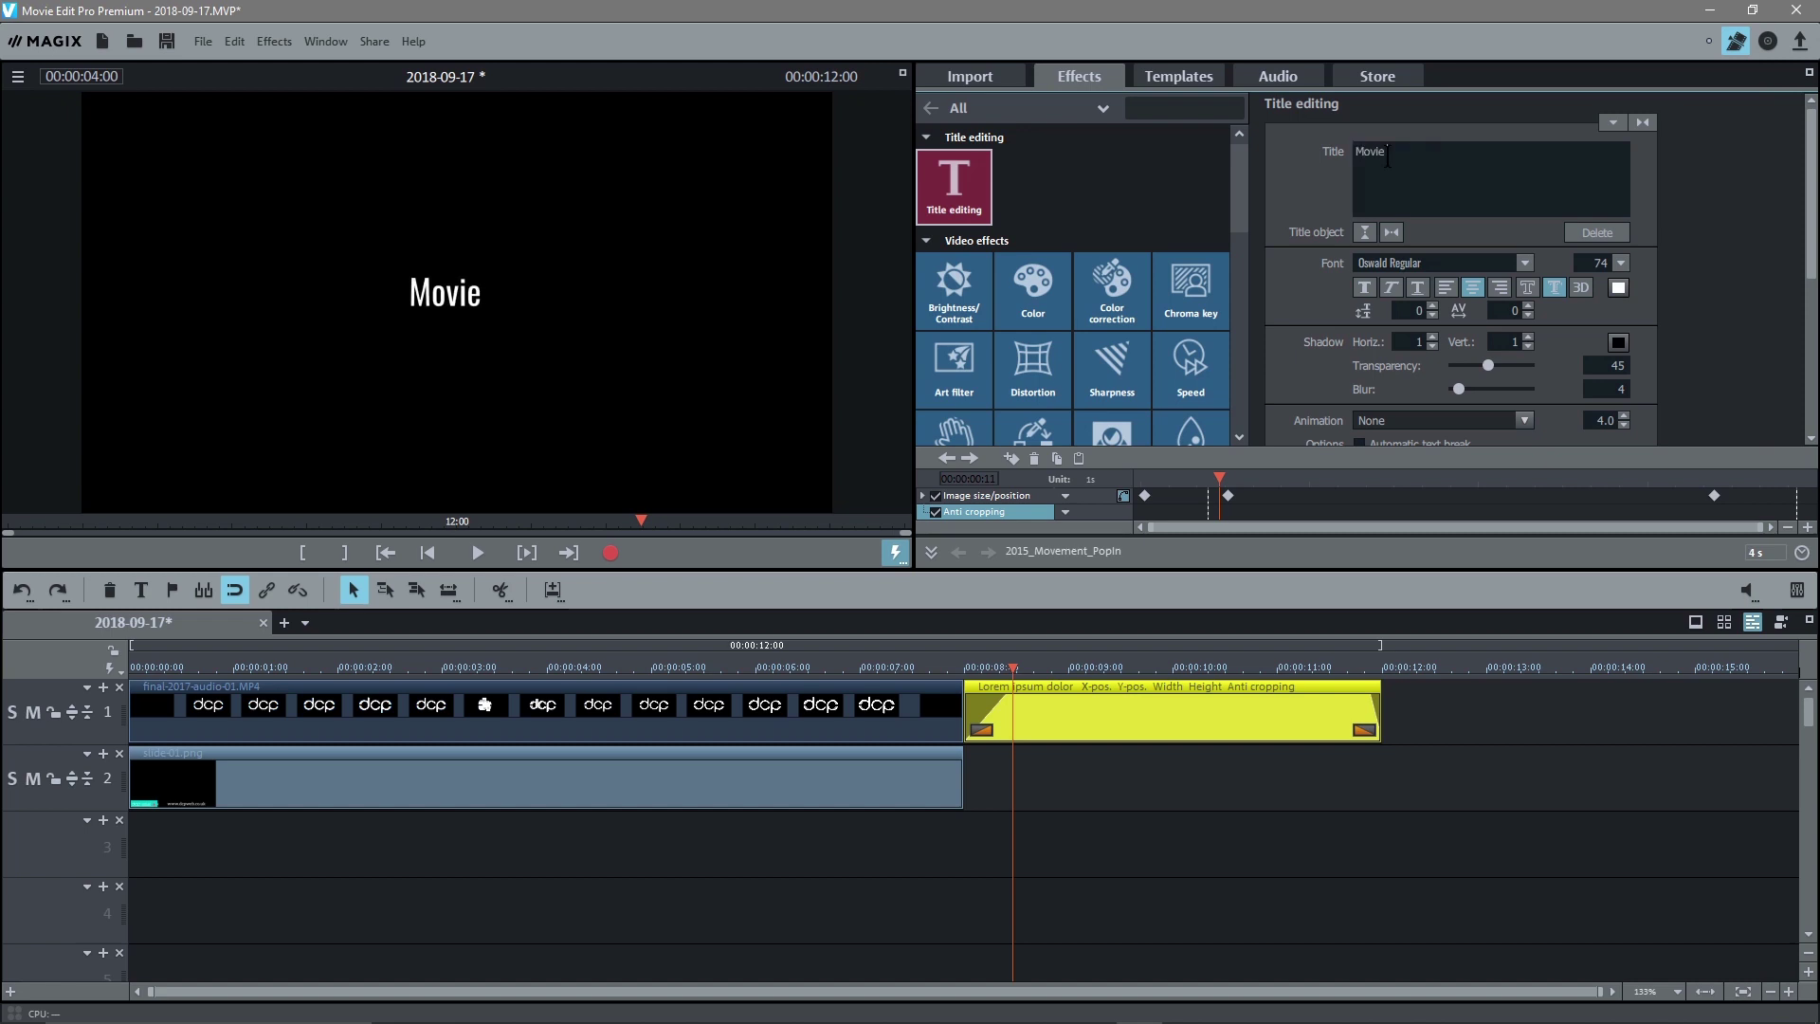
pyautogui.write(' Edi')
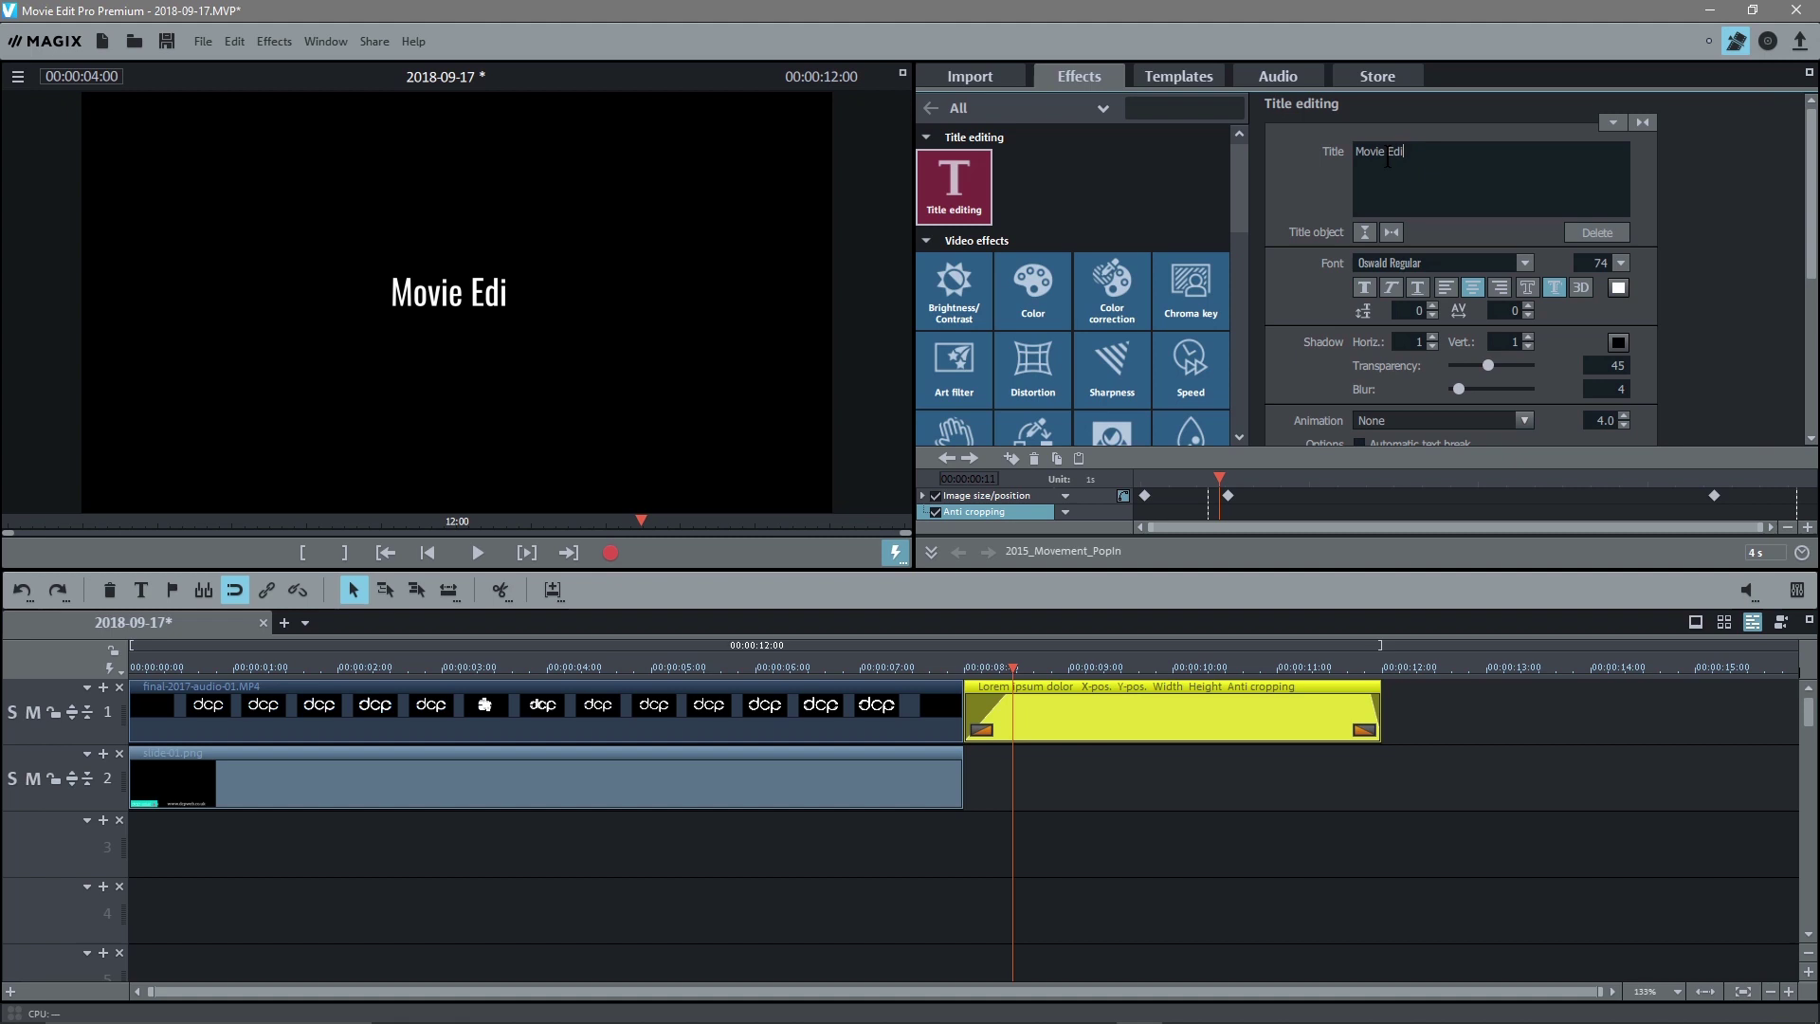
pyautogui.write('t Pro')
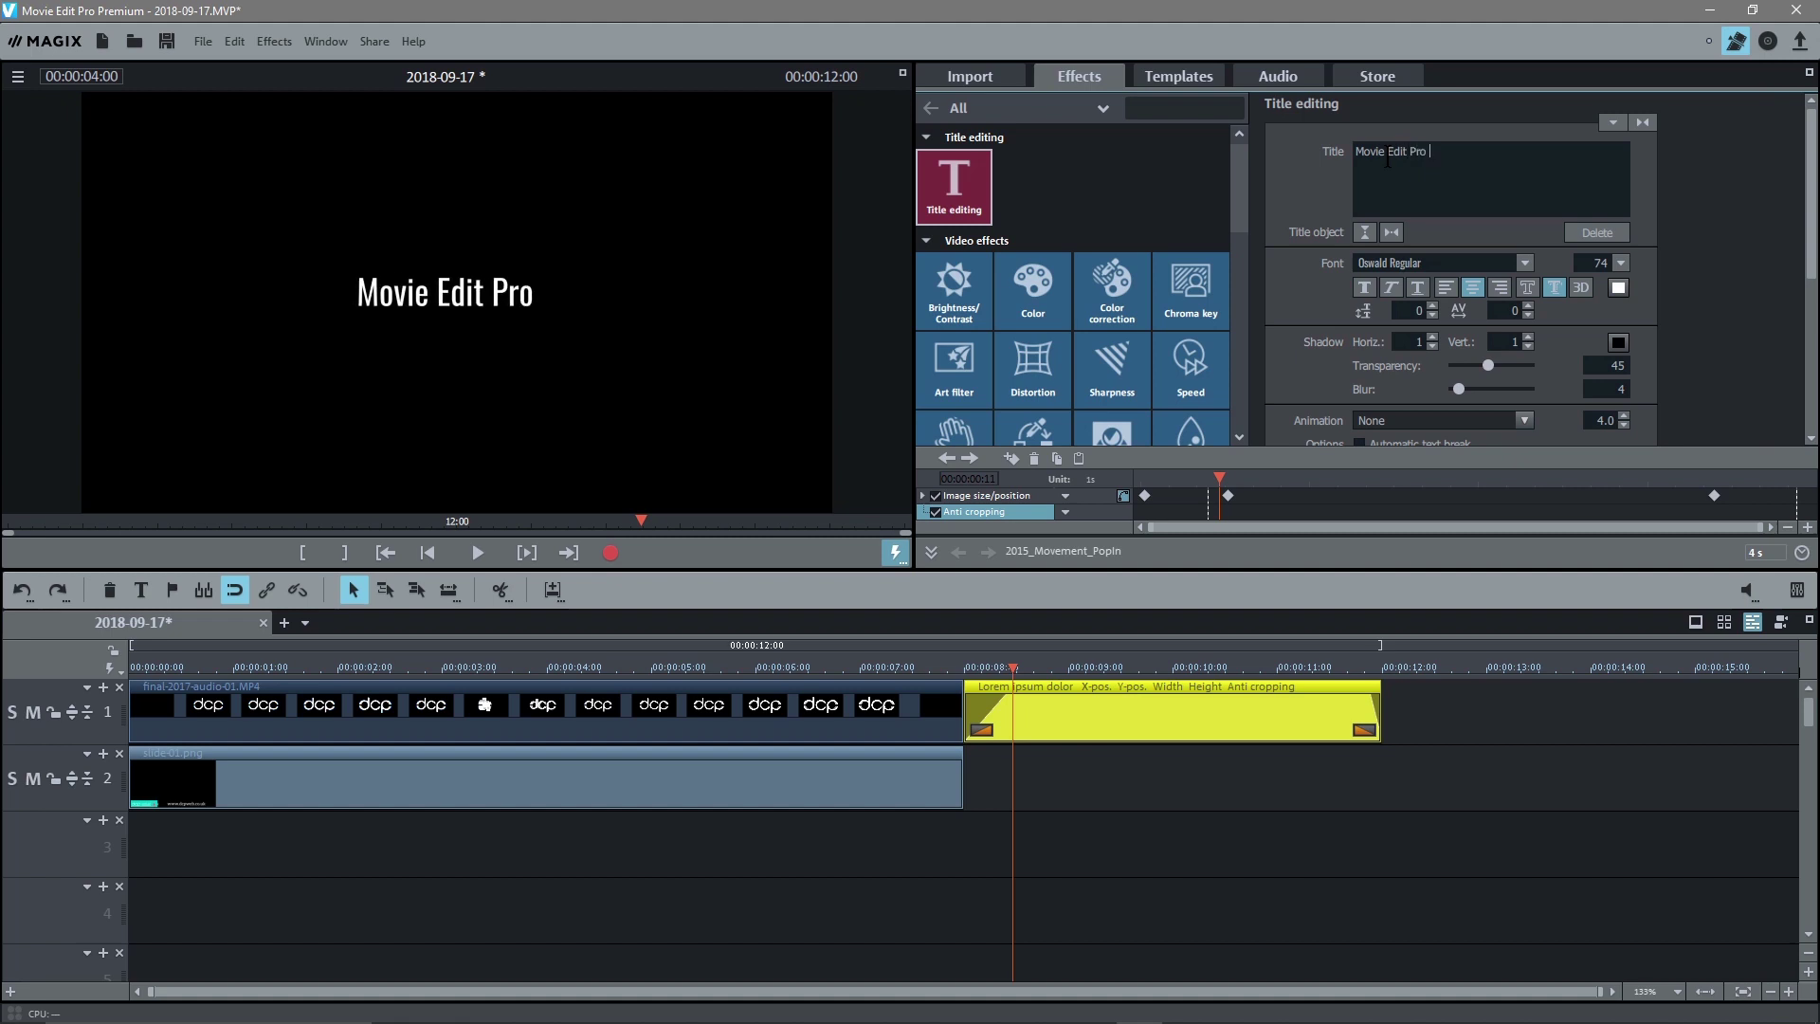
pyautogui.write(' B')
pyautogui.press('BackSpace')
pyautogui.write('2018')
pyautogui.press('BackSpace')
pyautogui.write('9')
pyautogui.press('Return')
pyautogui.write('Beginner')
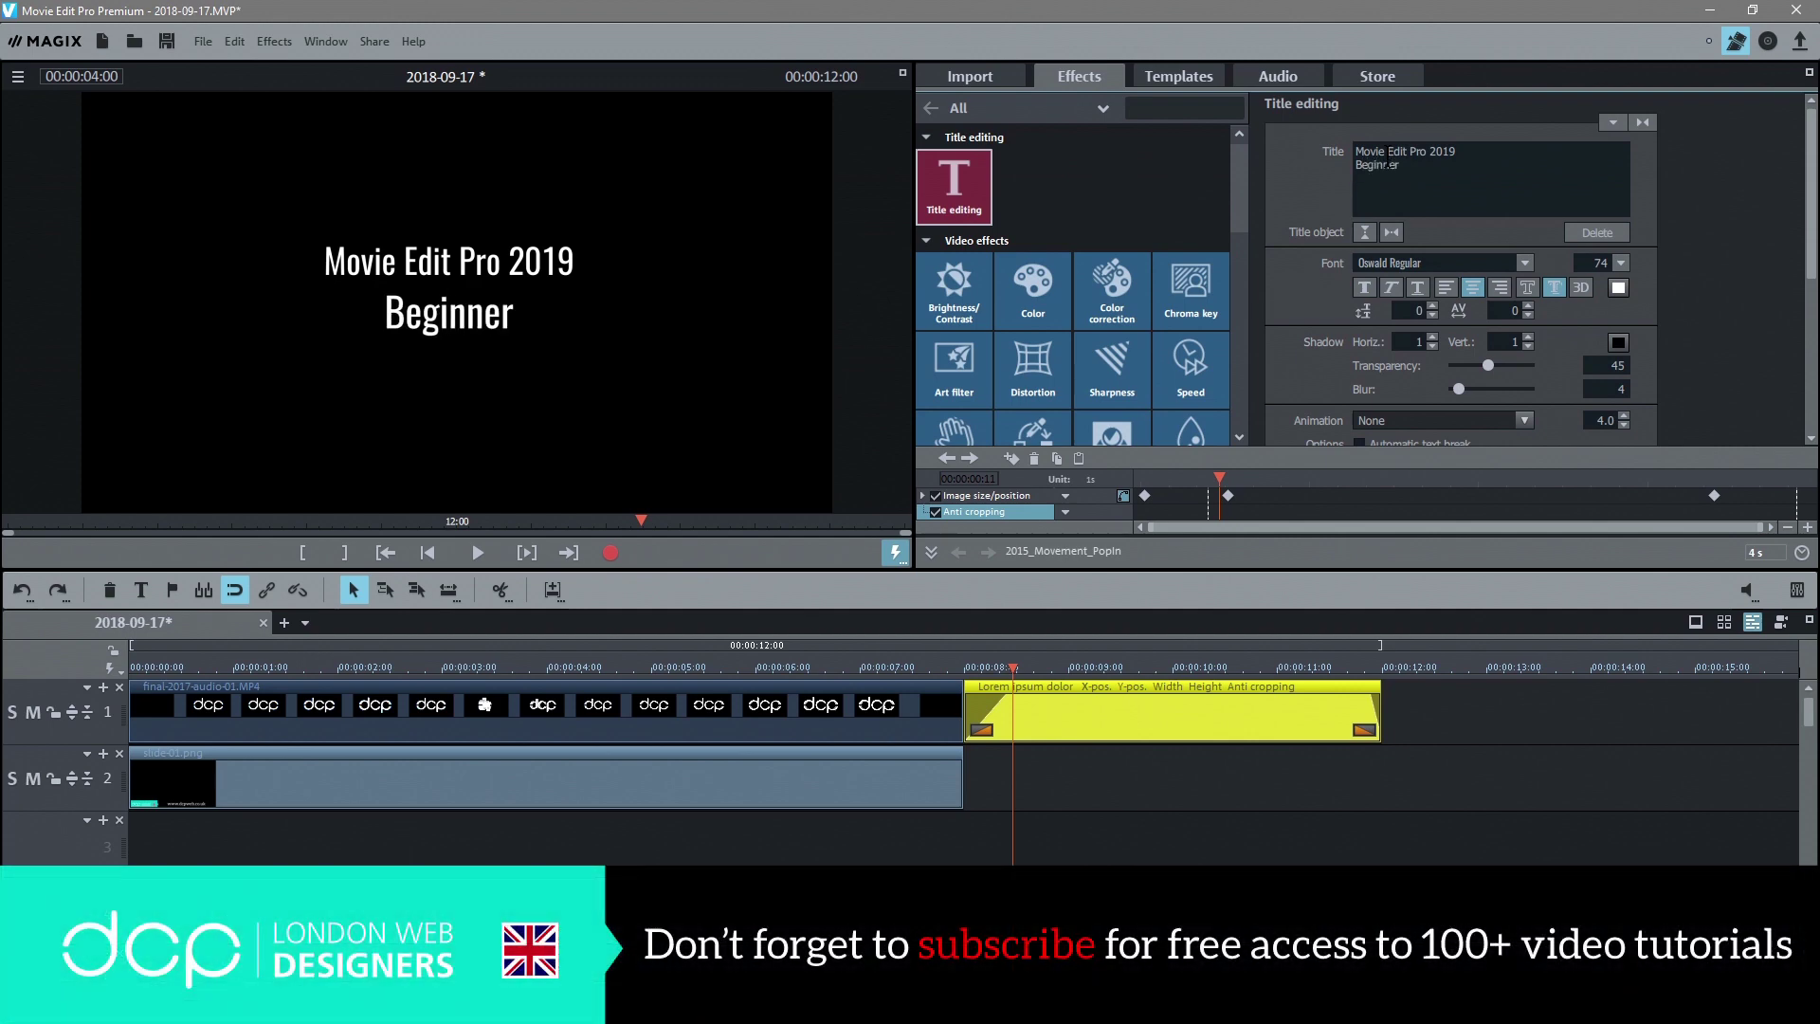
pyautogui.write('s Tutorial')
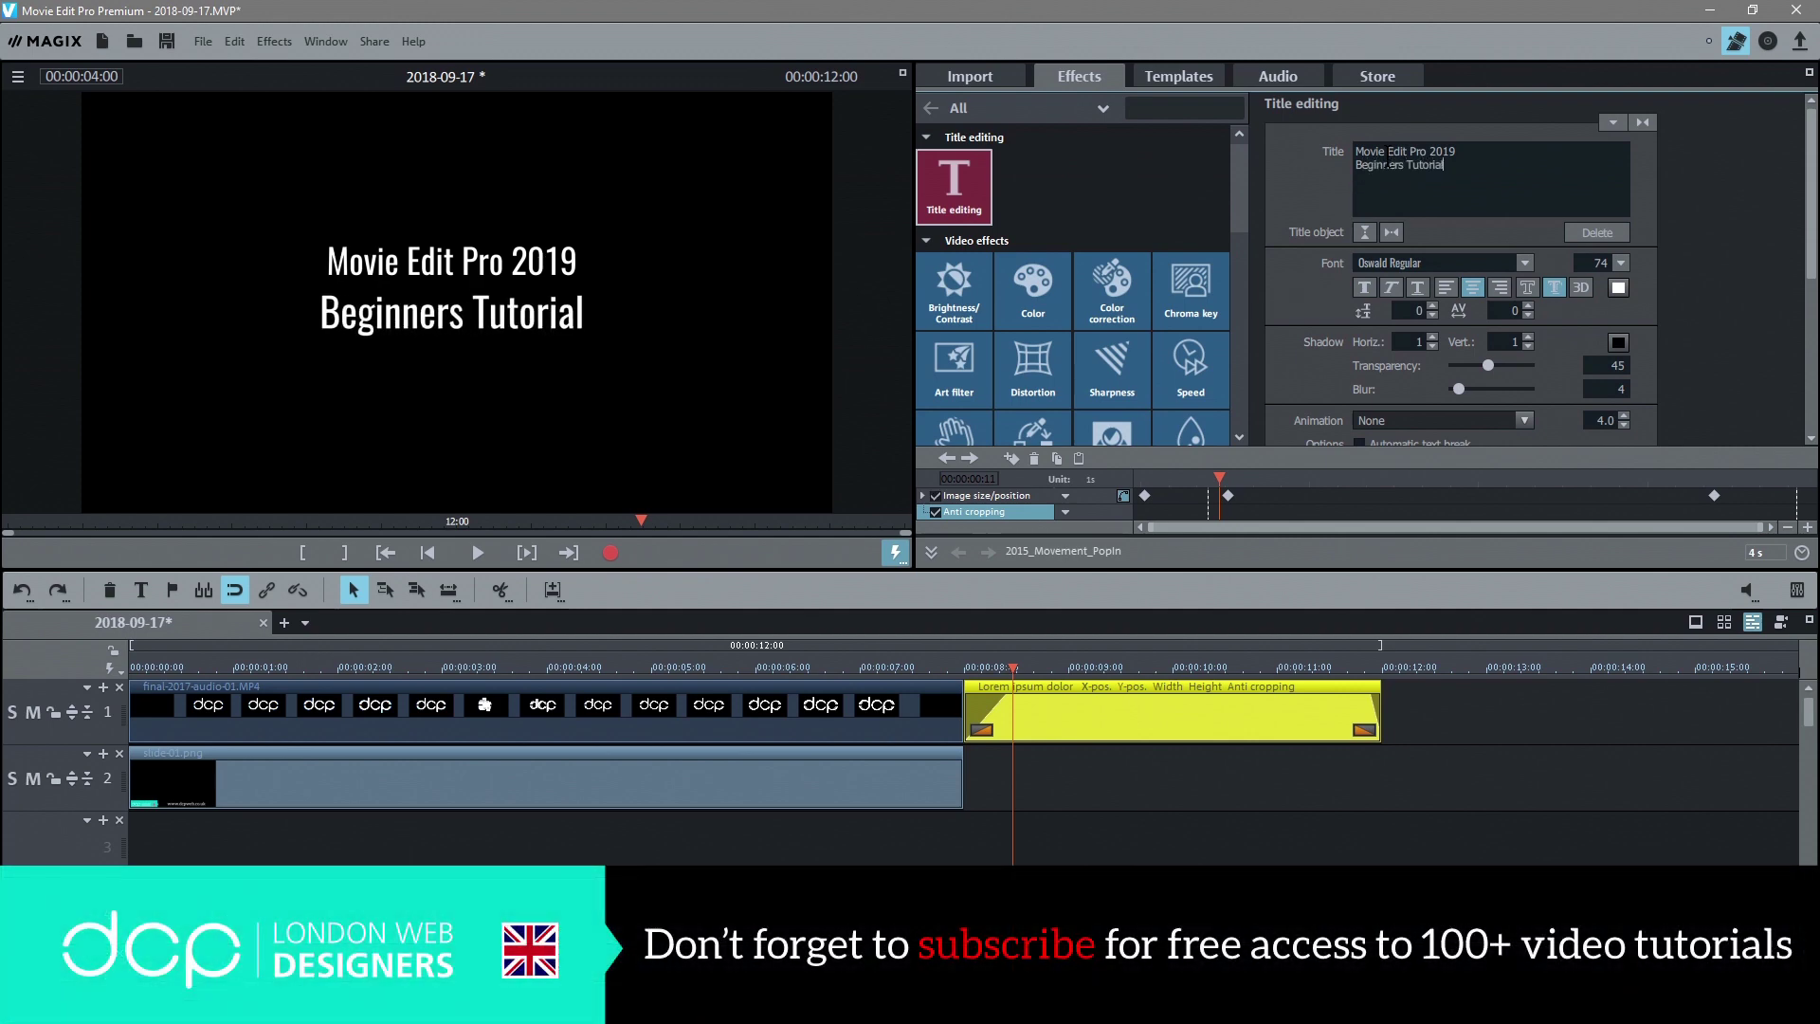
pyautogui.press('Return')
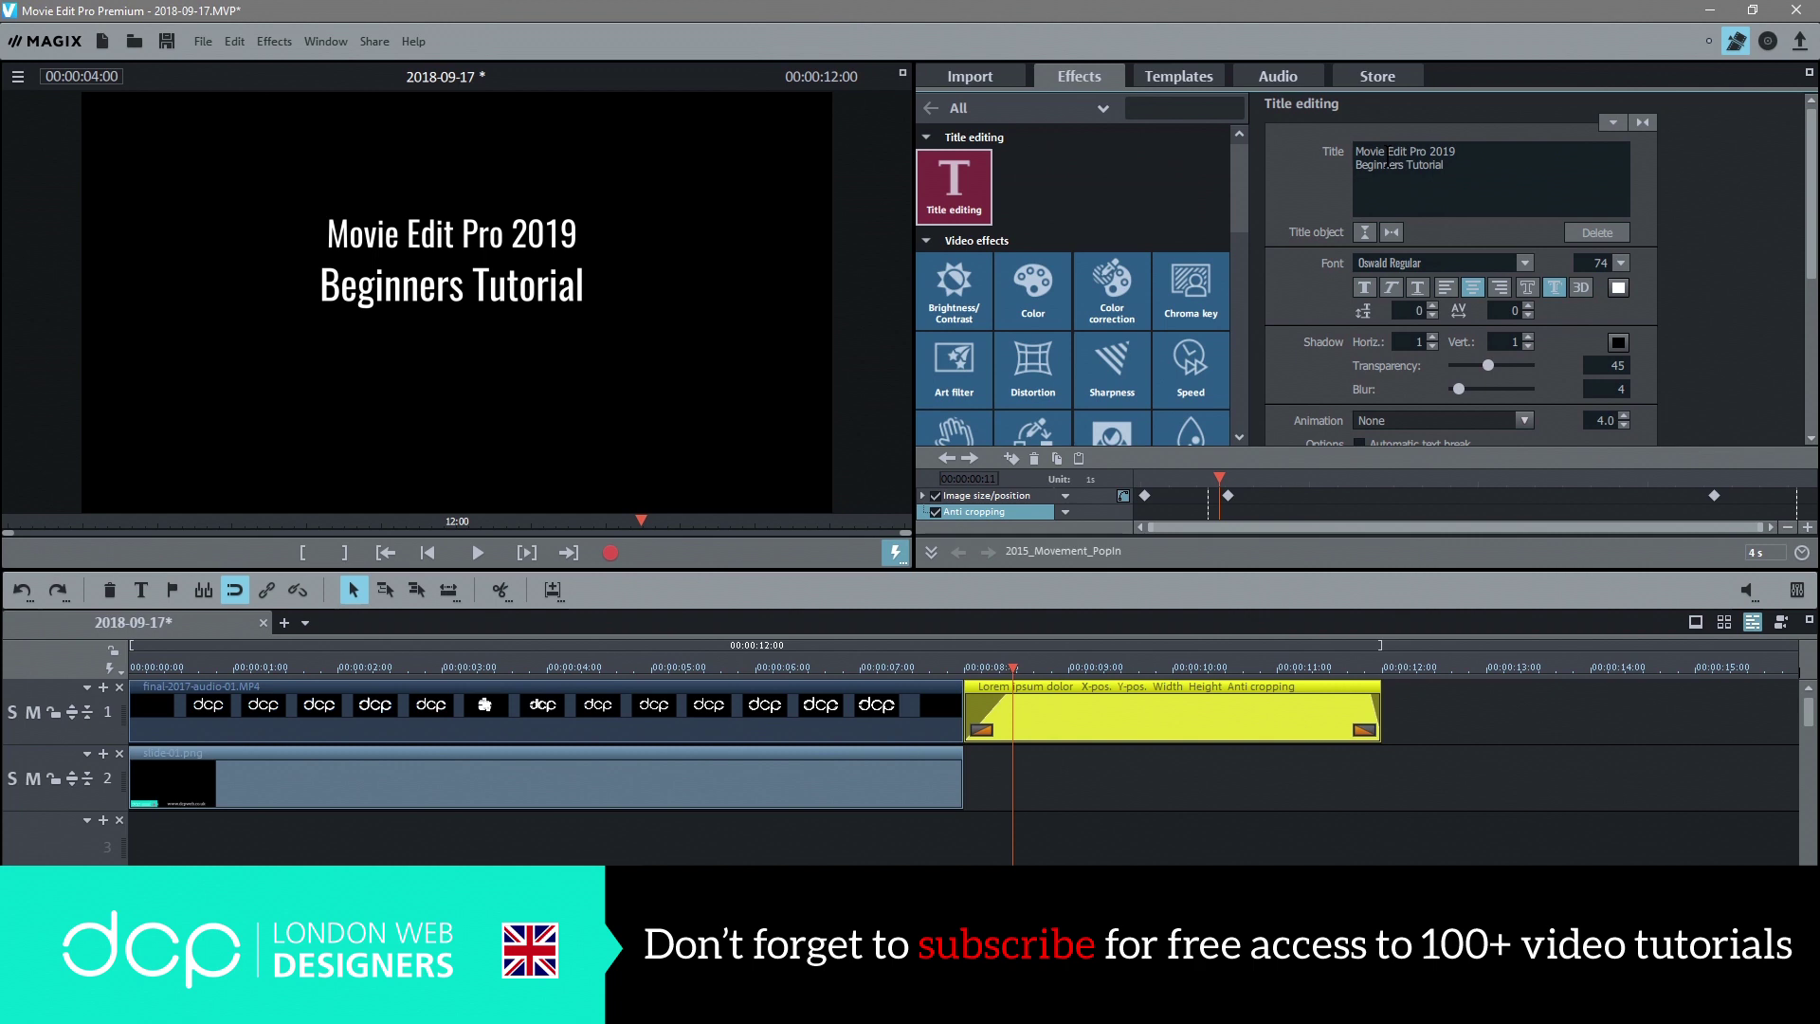
pyautogui.write('Example ')
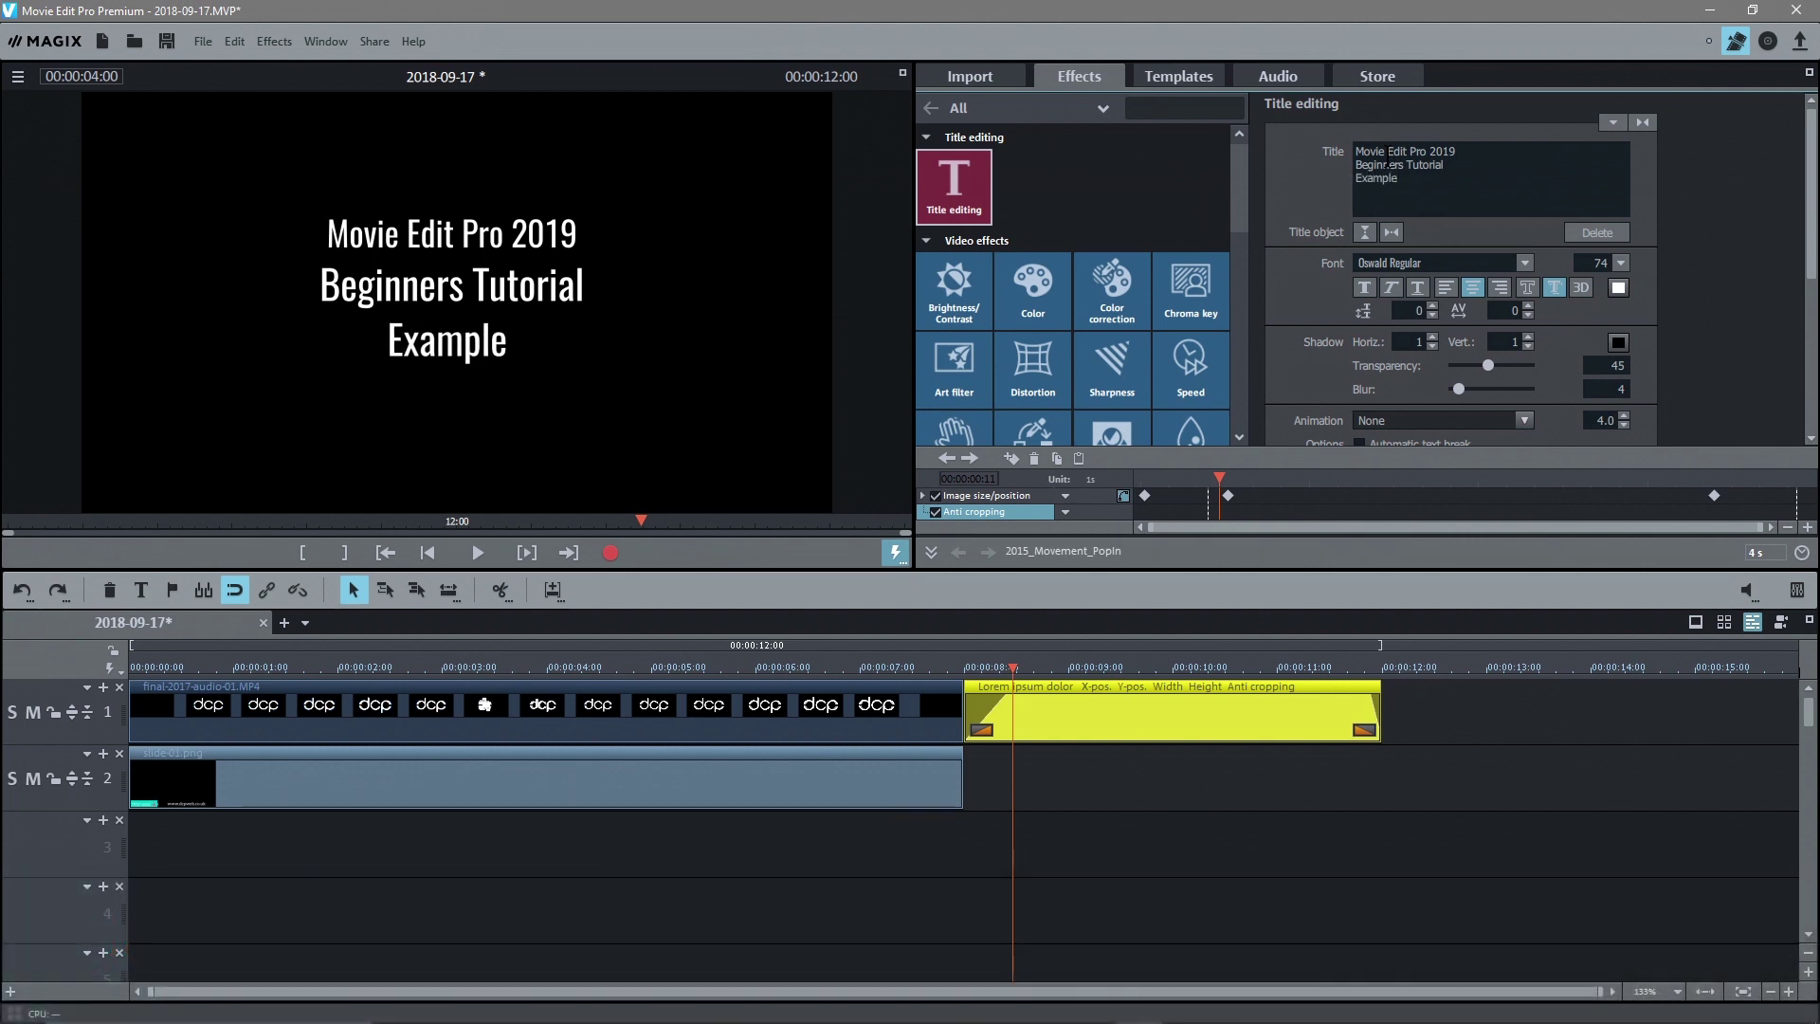
pyautogui.write('1')
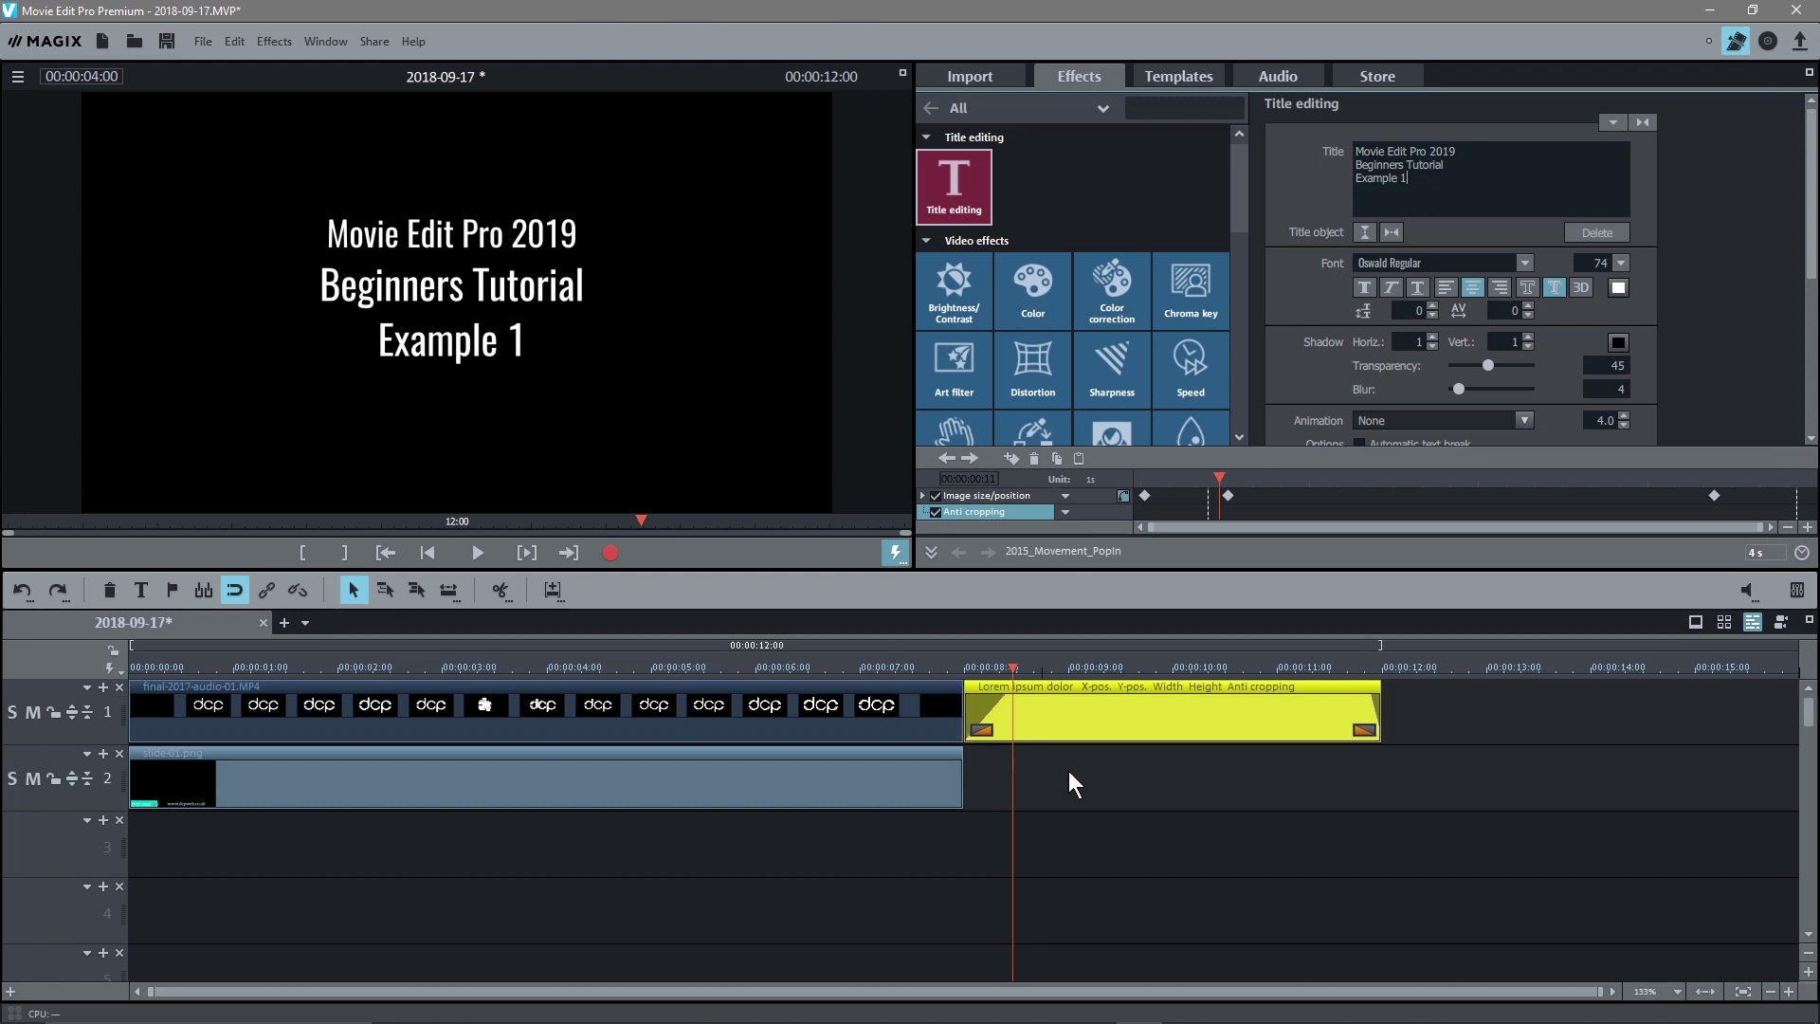
# View the title at 00:00:10:06 and extend slide-01.png on track 2 to the title's end at 12 seconds
pyautogui.moveTo(1000, 688)
pyautogui.moveTo(1012, 669); pyautogui.dragTo(1194, 668)
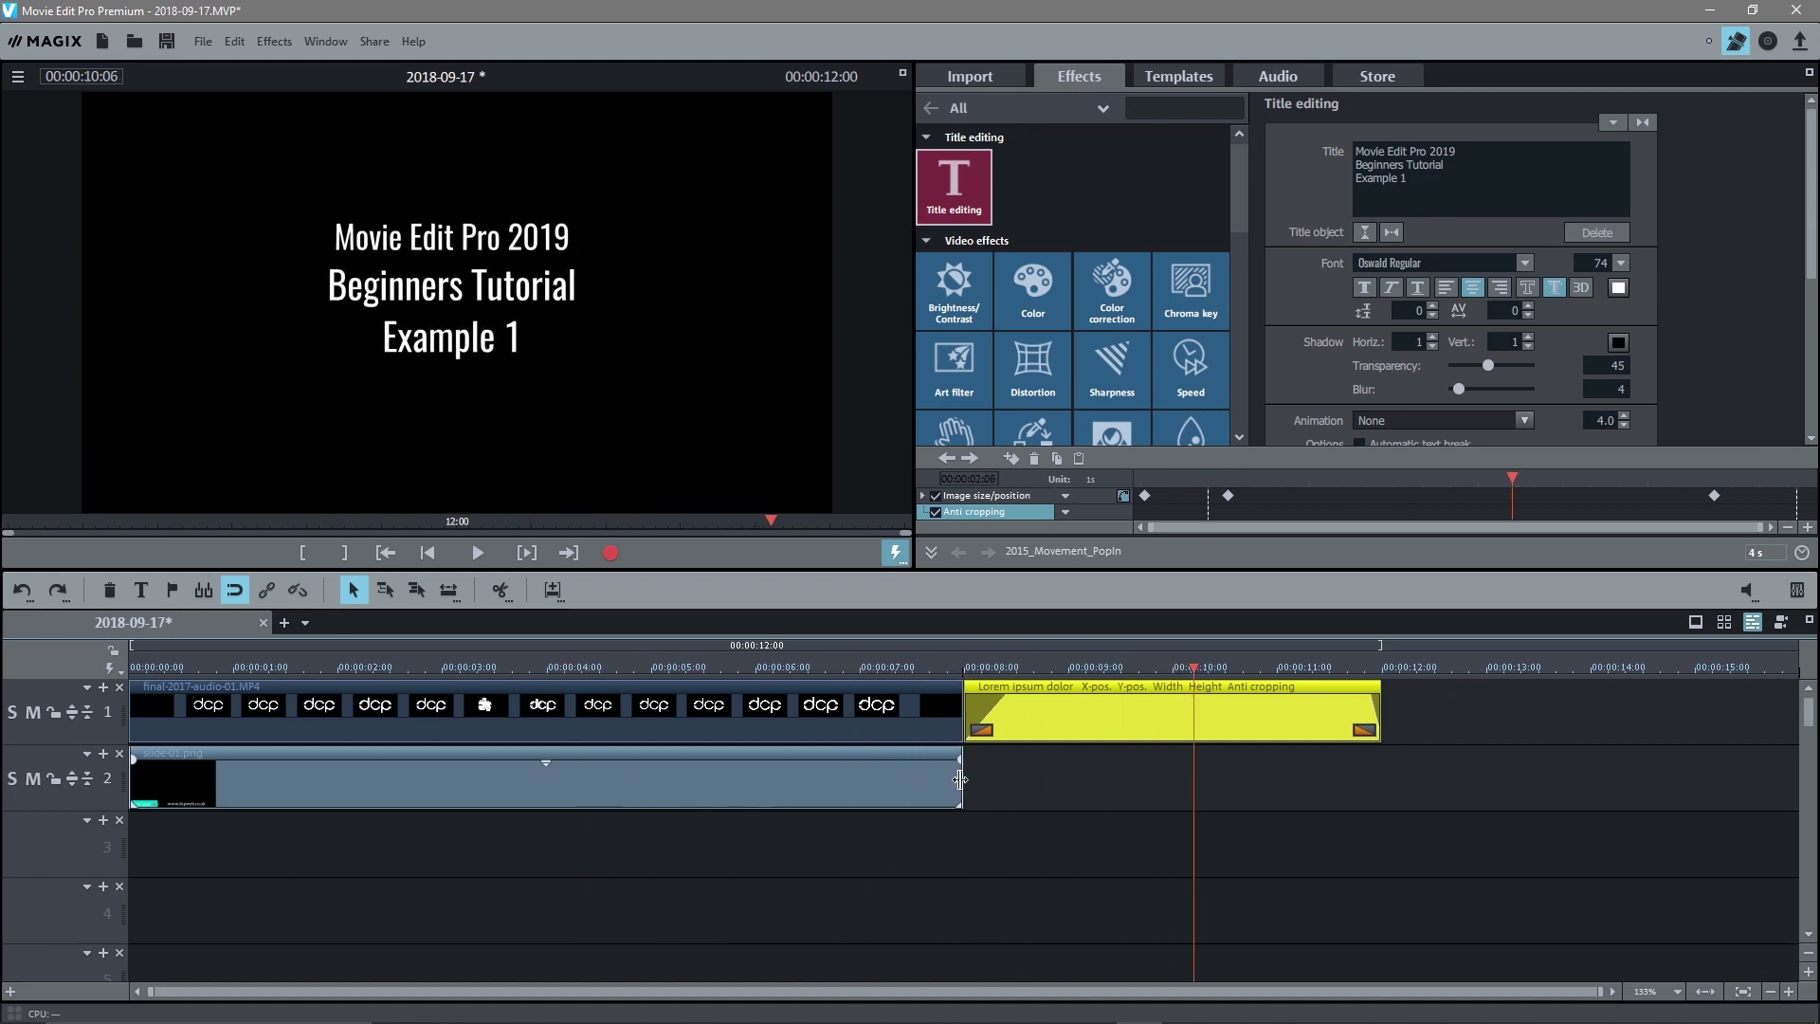
pyautogui.moveTo(959, 779); pyautogui.dragTo(1379, 779)
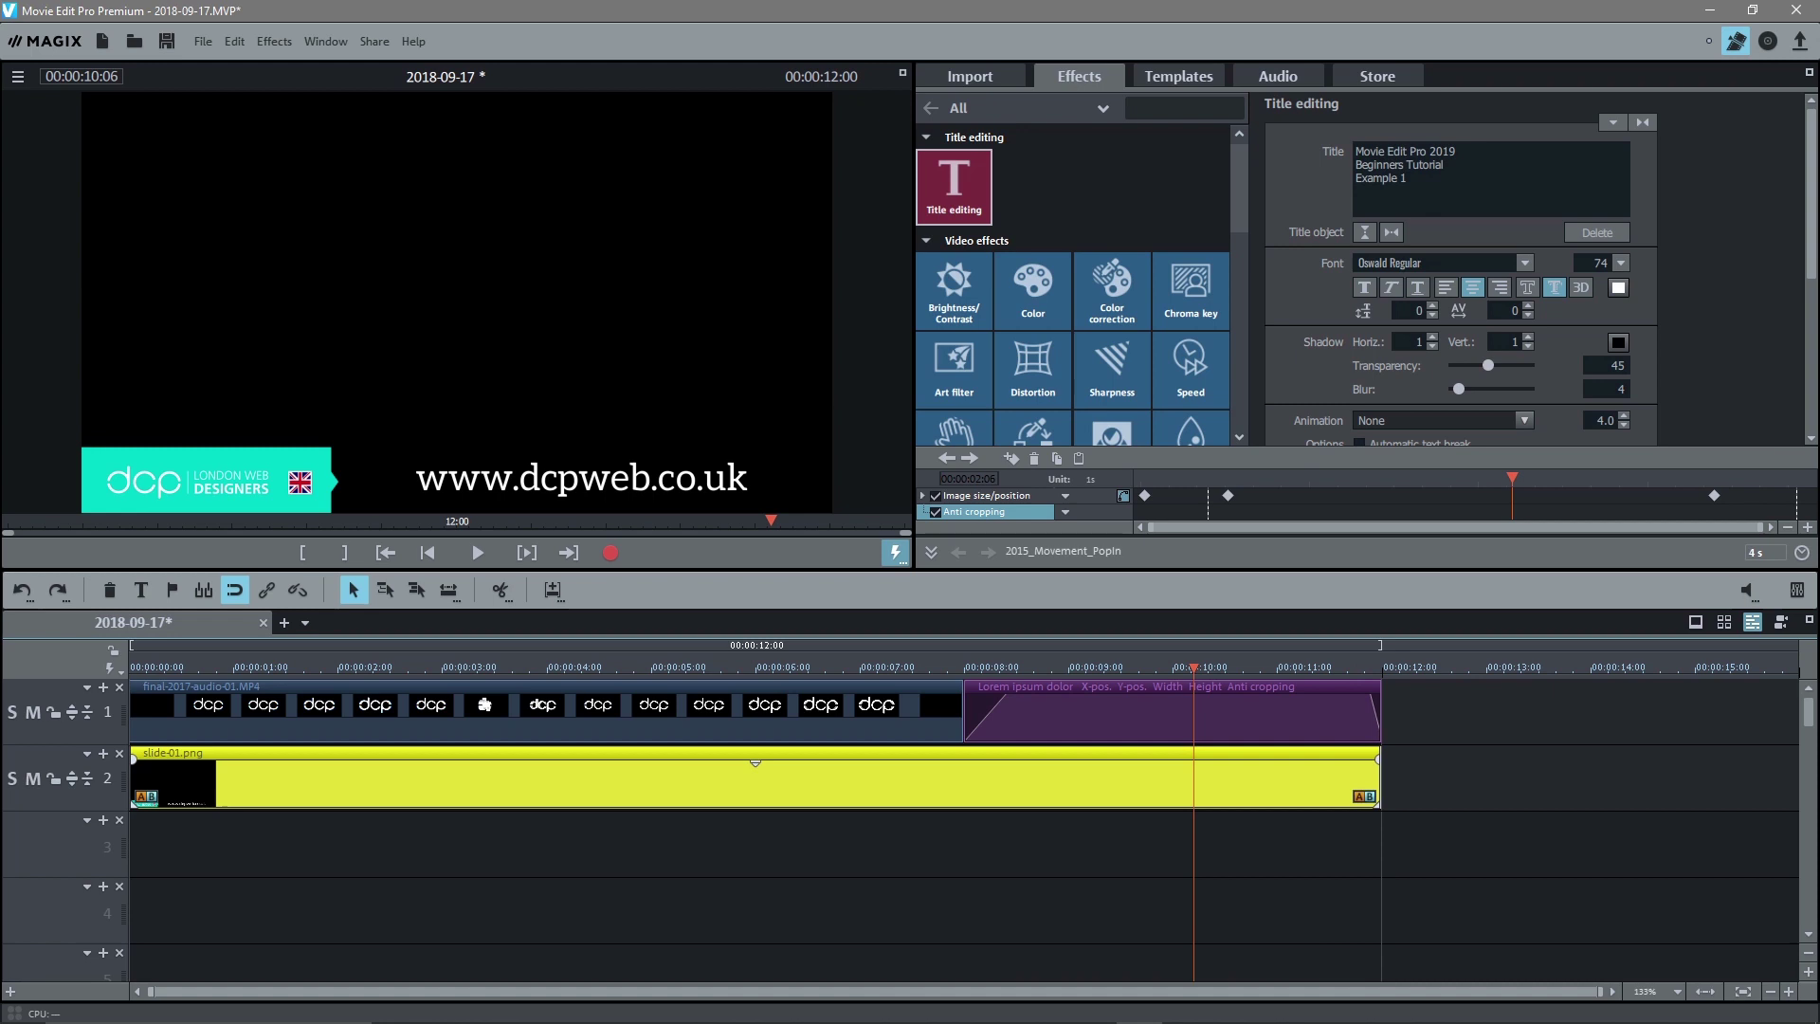
# Play the timeline from the start to check the title with the overlay, and park the playhead at 00:00:09:18
pyautogui.moveTo(1191, 668); pyautogui.dragTo(105, 637)
pyautogui.click(493, 551)
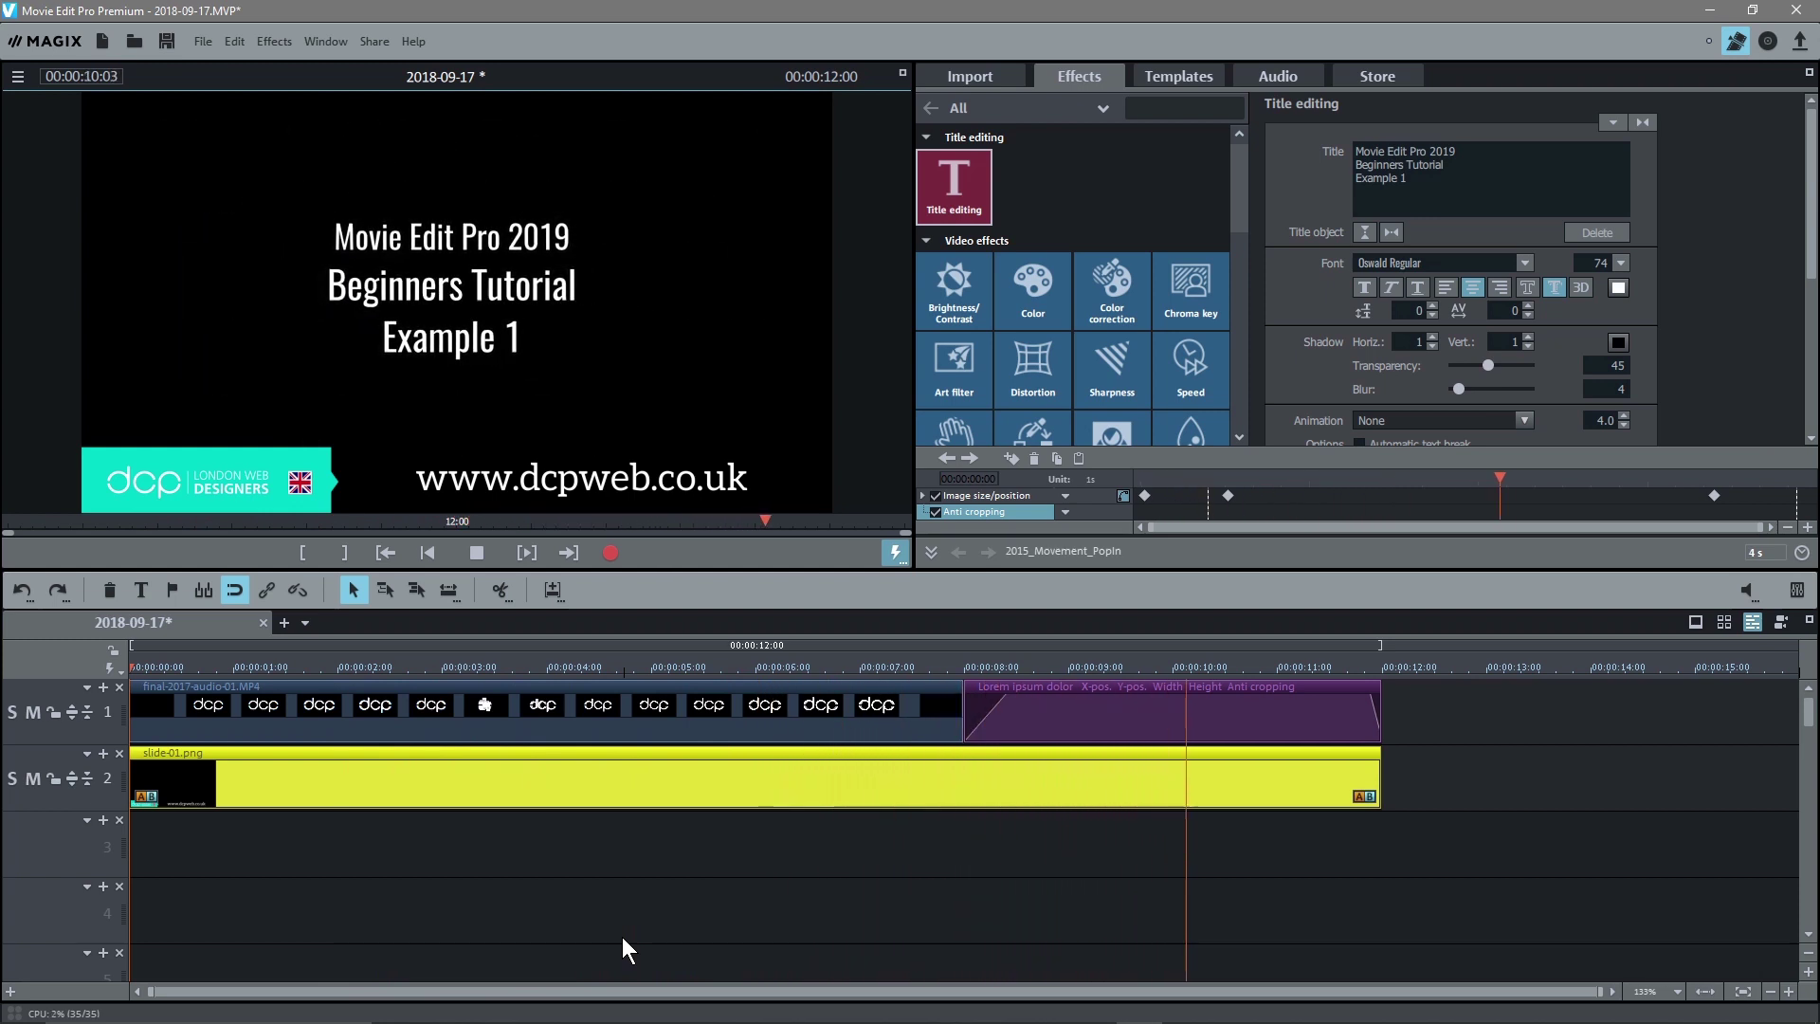
pyautogui.click(478, 552)
pyautogui.moveTo(845, 667); pyautogui.dragTo(1131, 668)
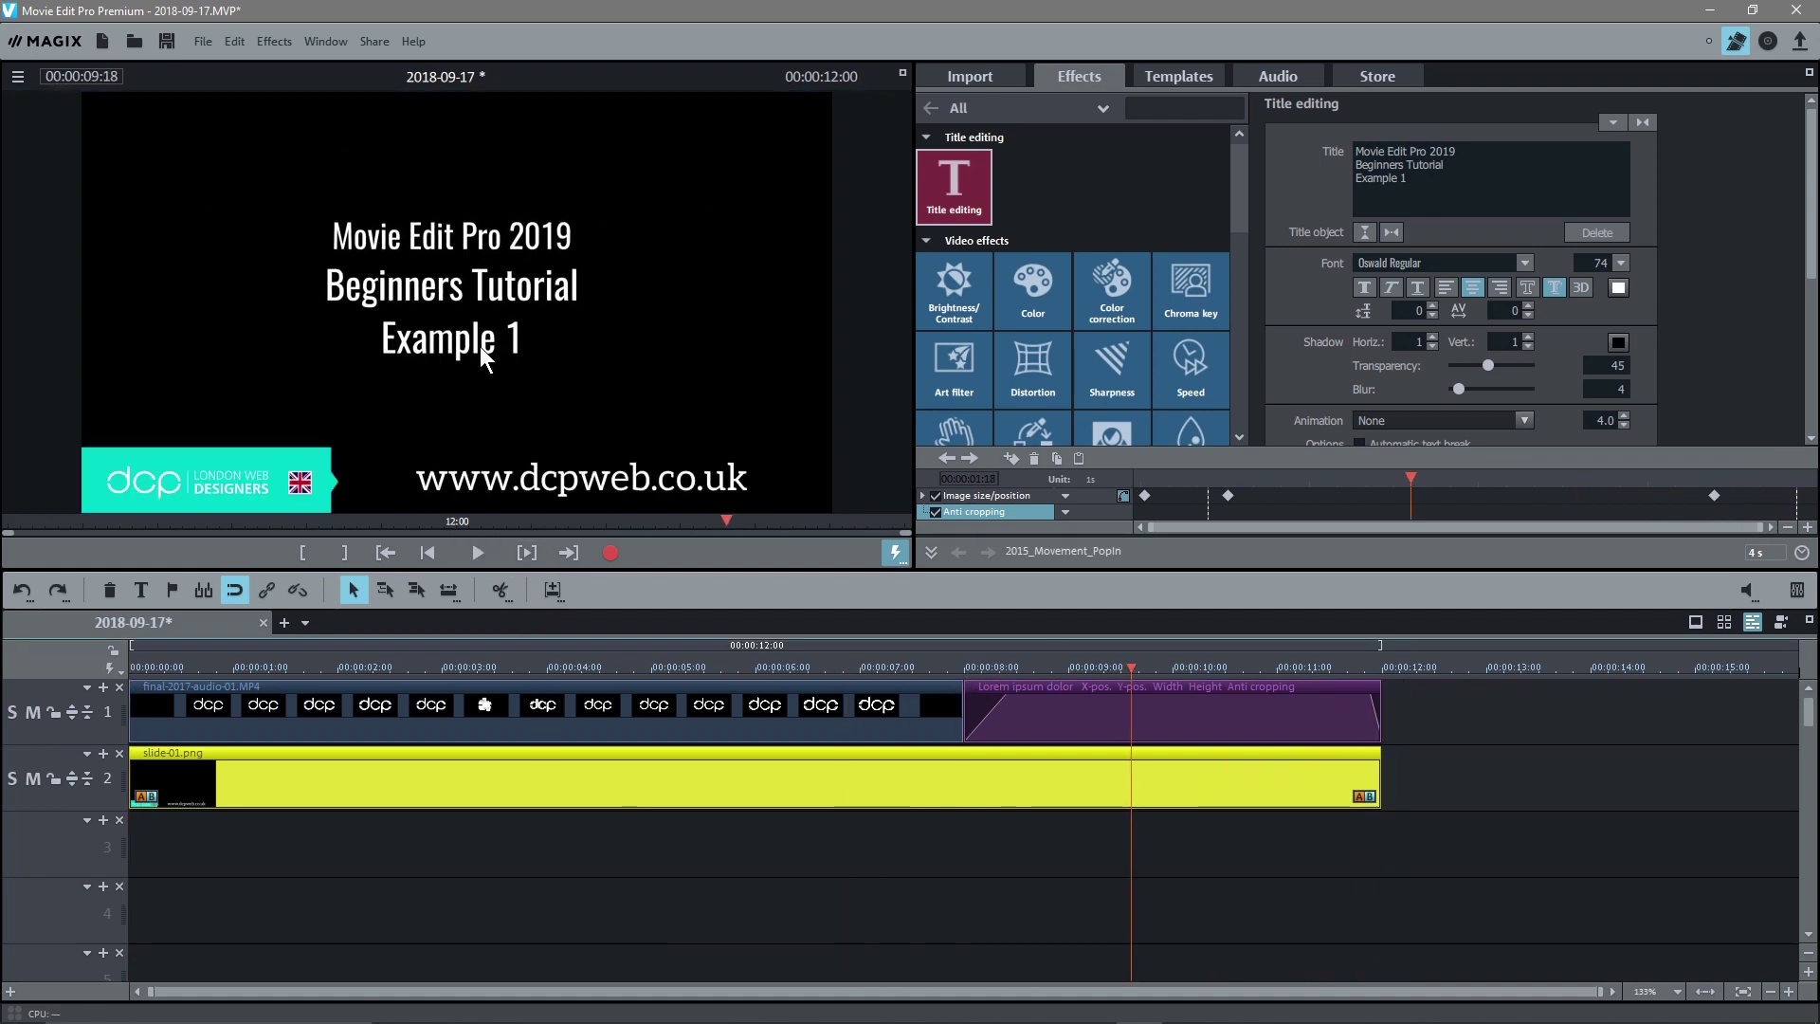
# Copy the complete three-line title text
pyautogui.click(741, 698)
pyautogui.moveTo(1412, 180); pyautogui.dragTo(1316, 139)
pyautogui.hotkey('ctrl', 'c')
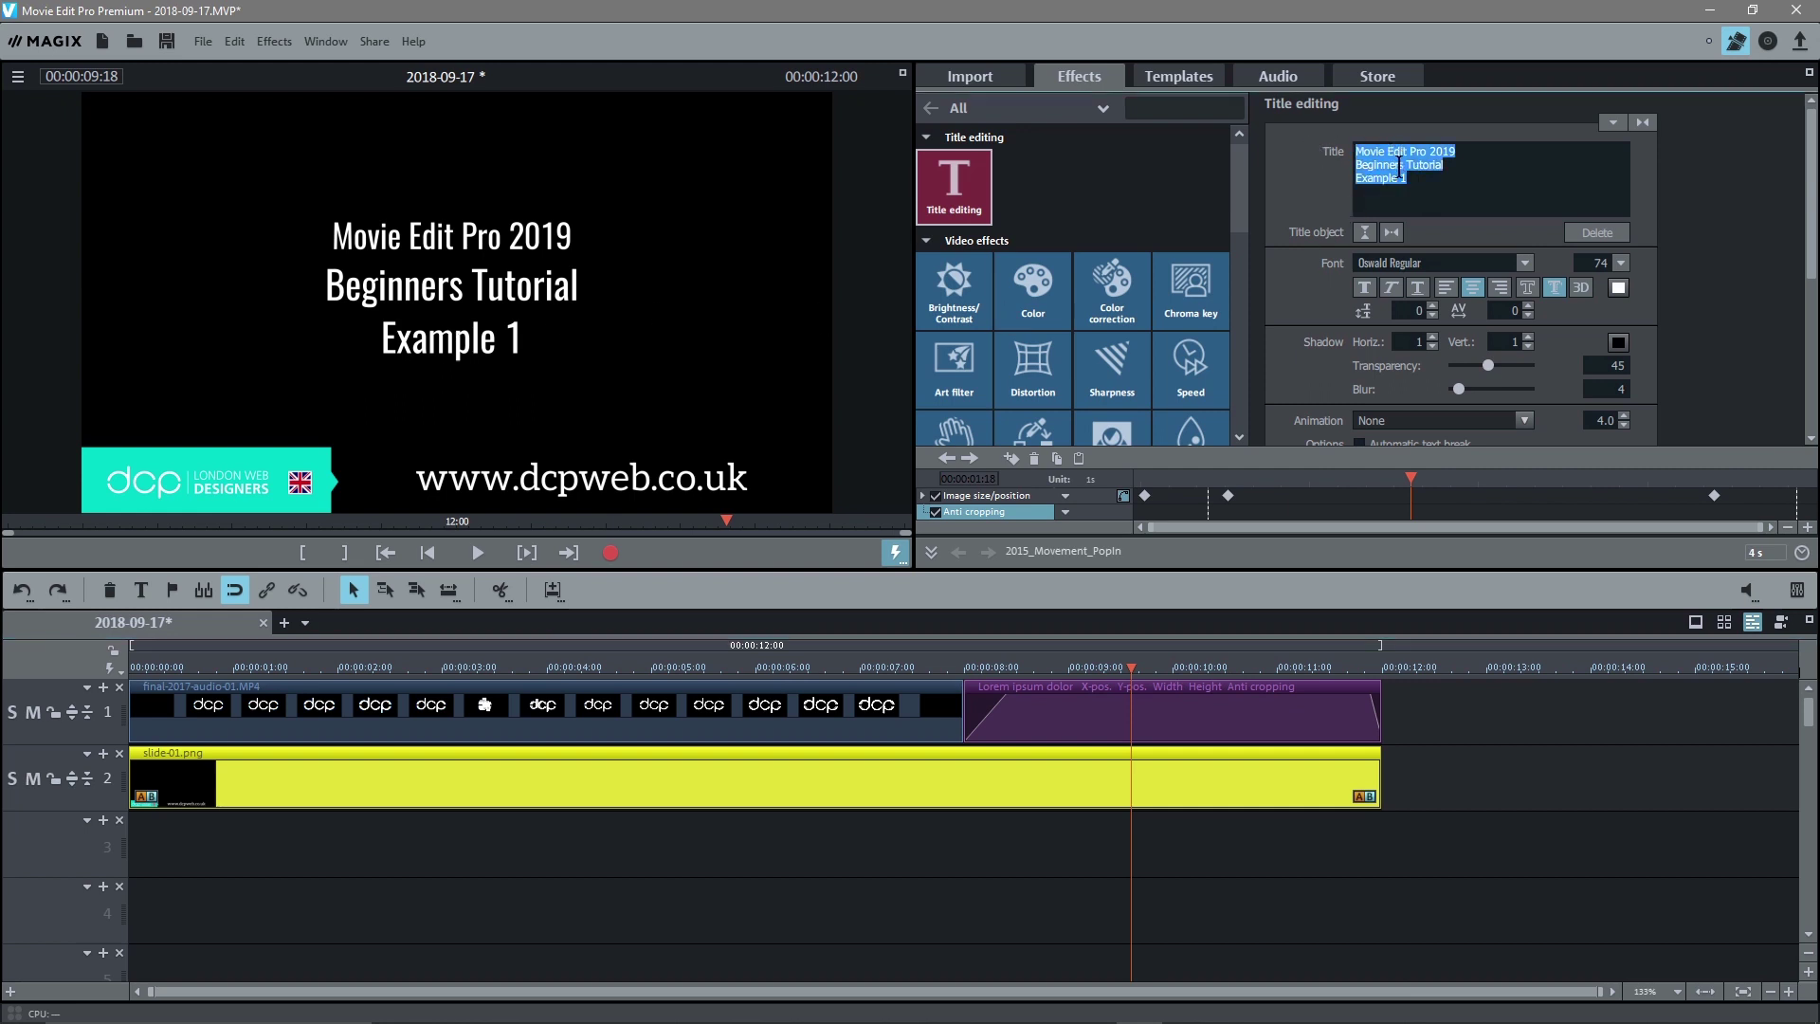
# Switch to Microsoft Word by launching it with a blank document
pyautogui.press('super')
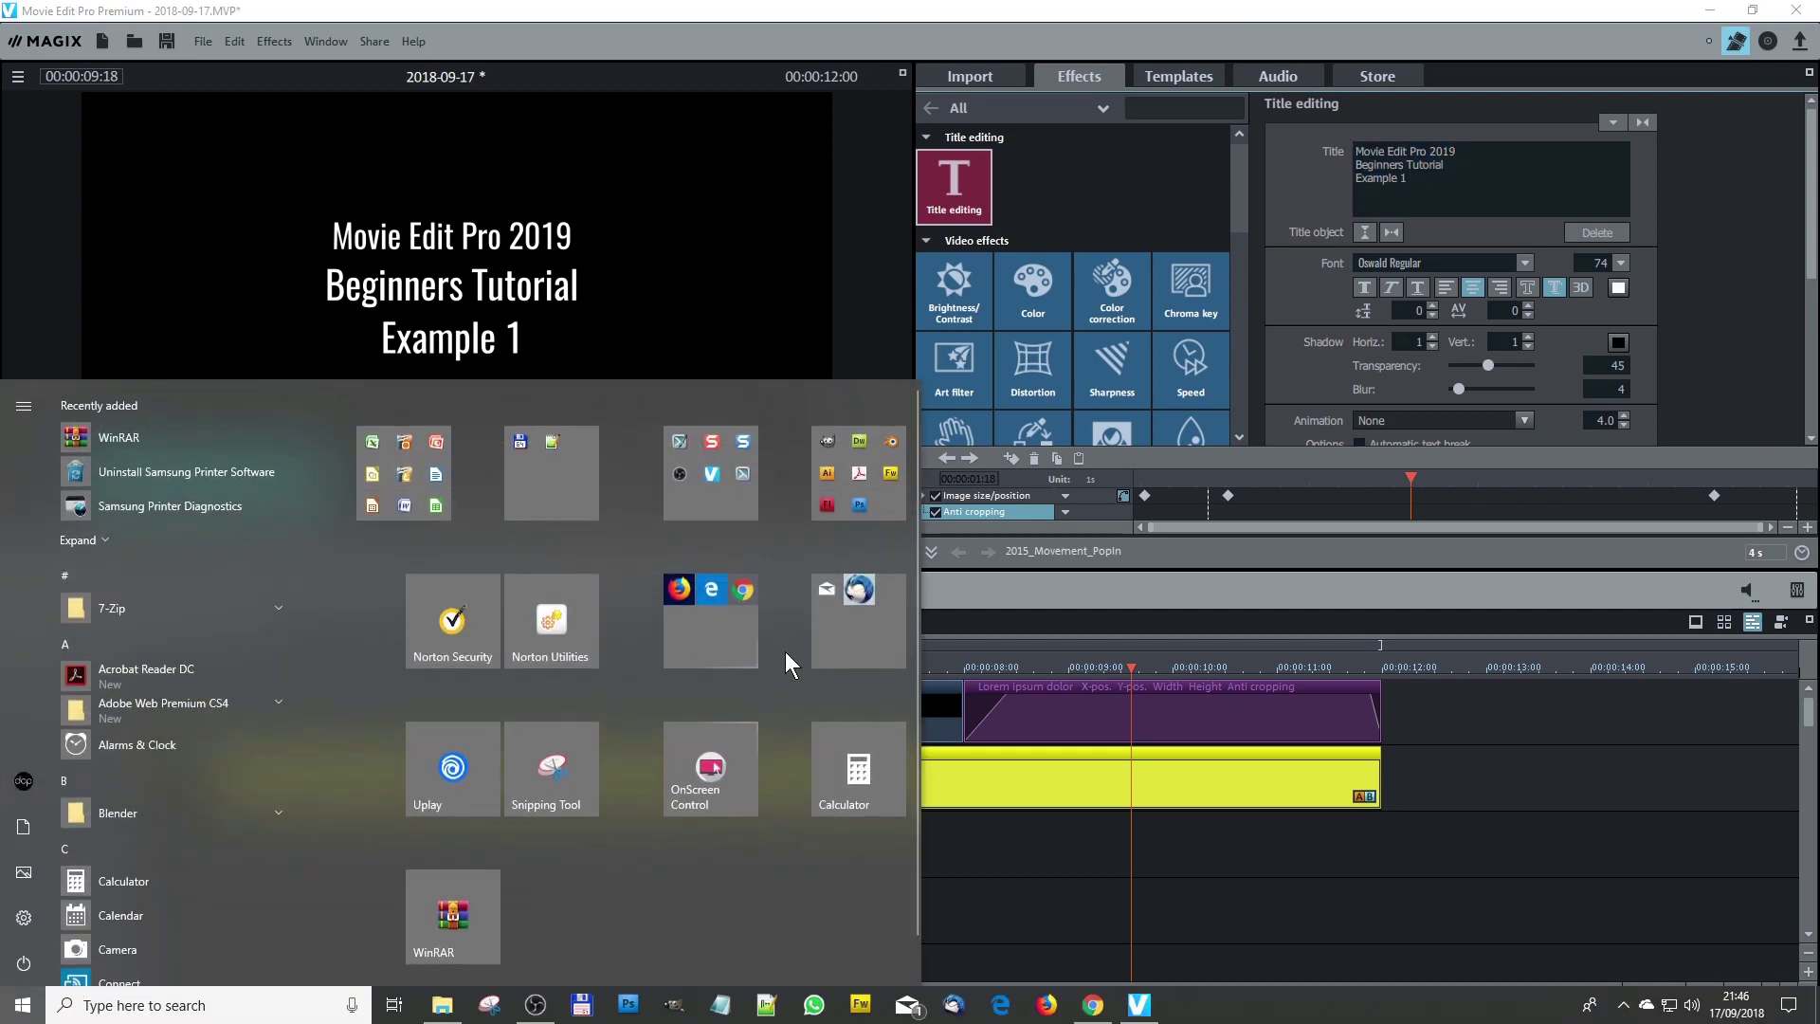
pyautogui.click(434, 500)
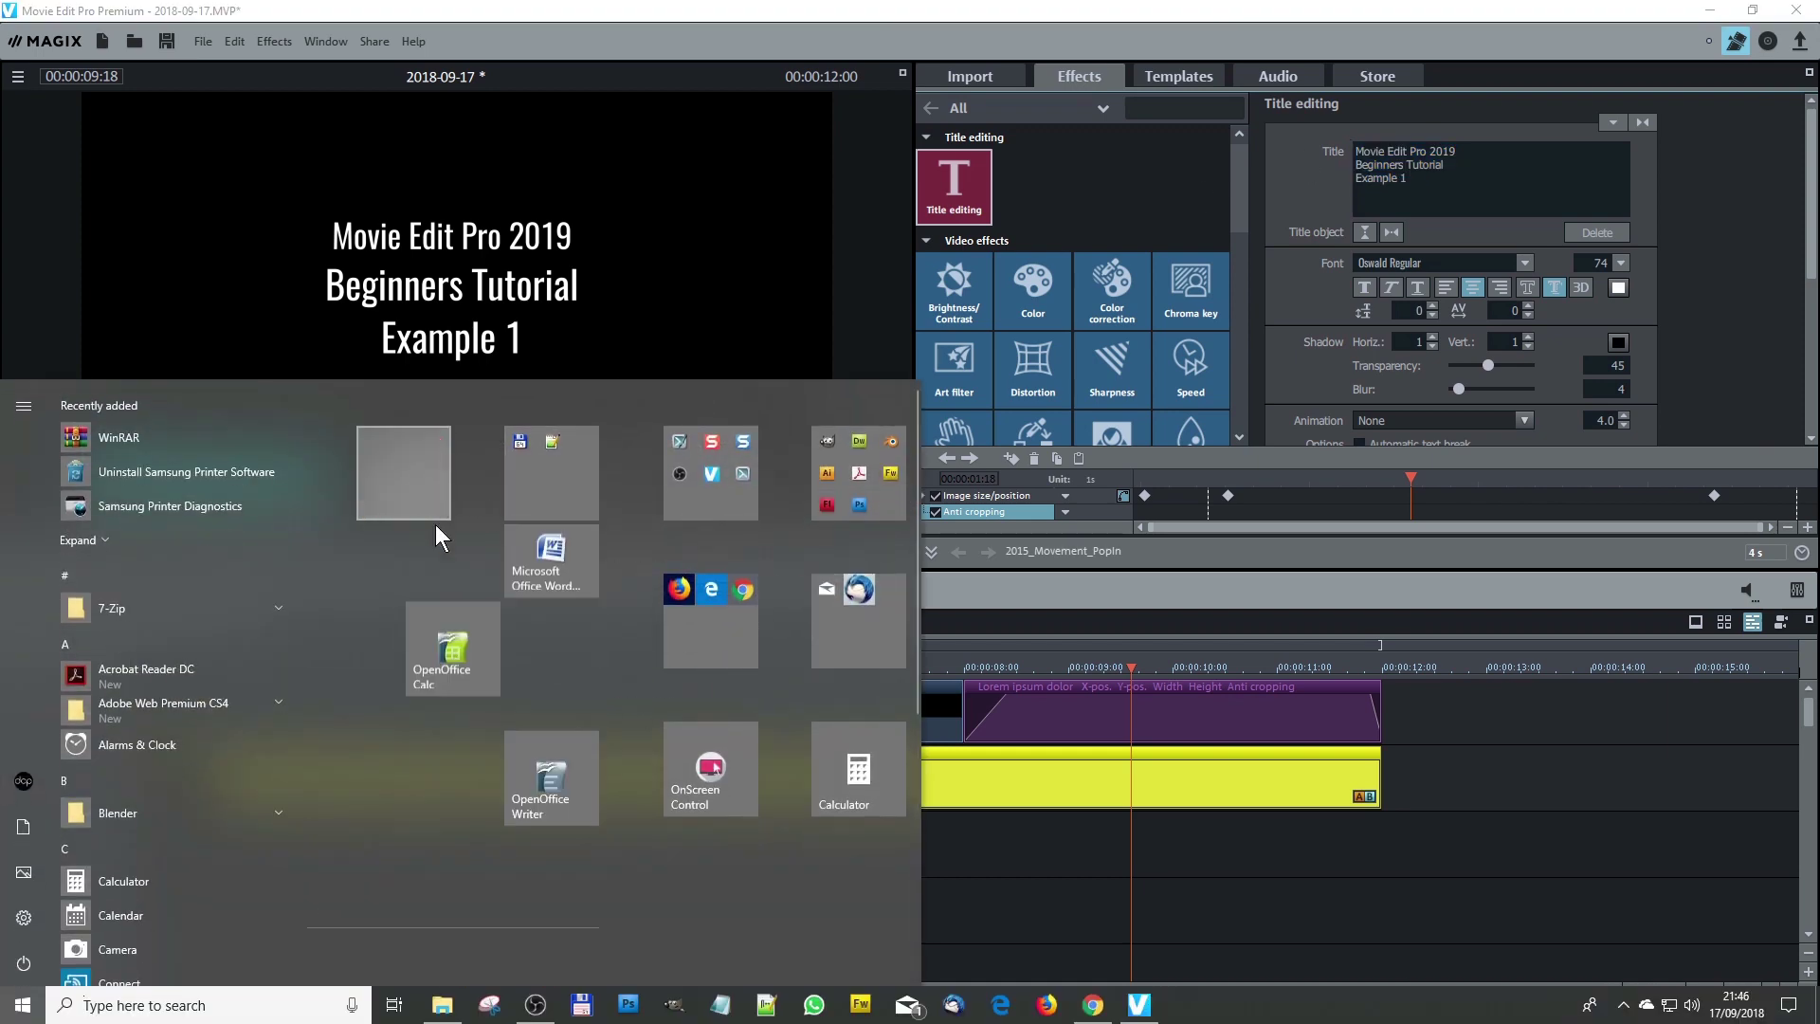
pyautogui.click(551, 790)
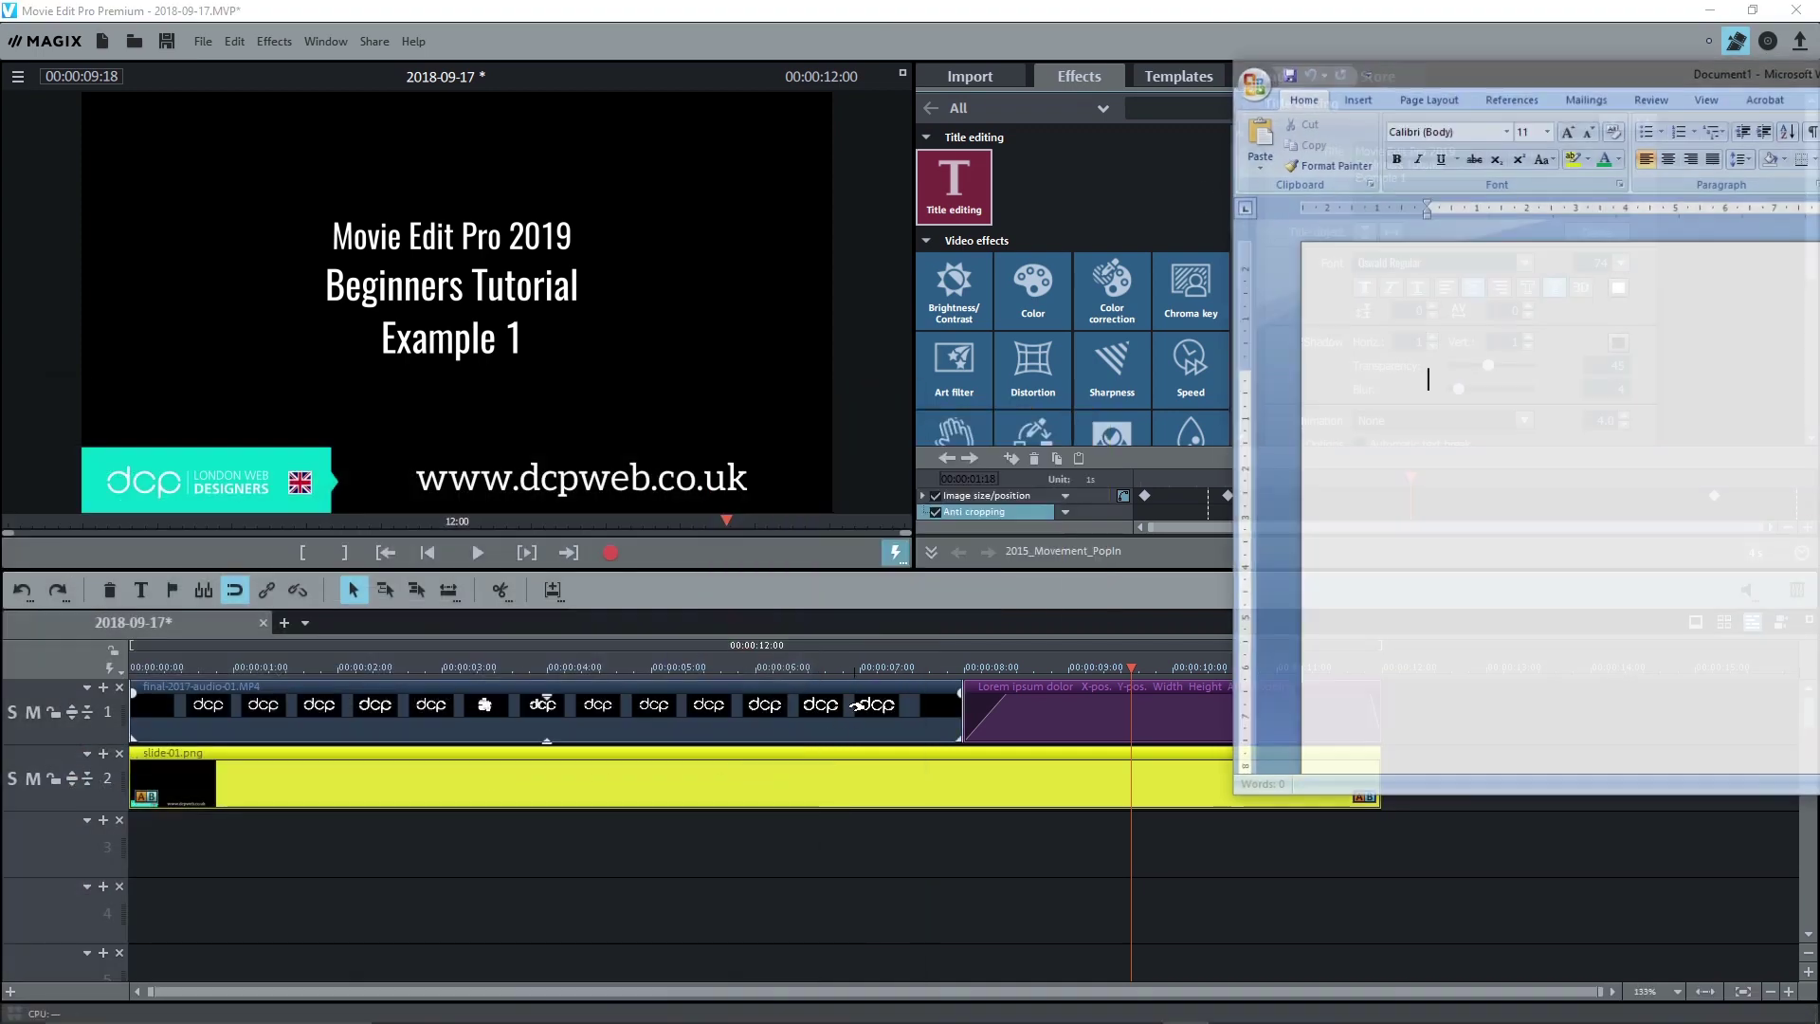
# Paste the copied title text into the blank Word document and close Word without saving
pyautogui.hotkey('ctrl', 'v')
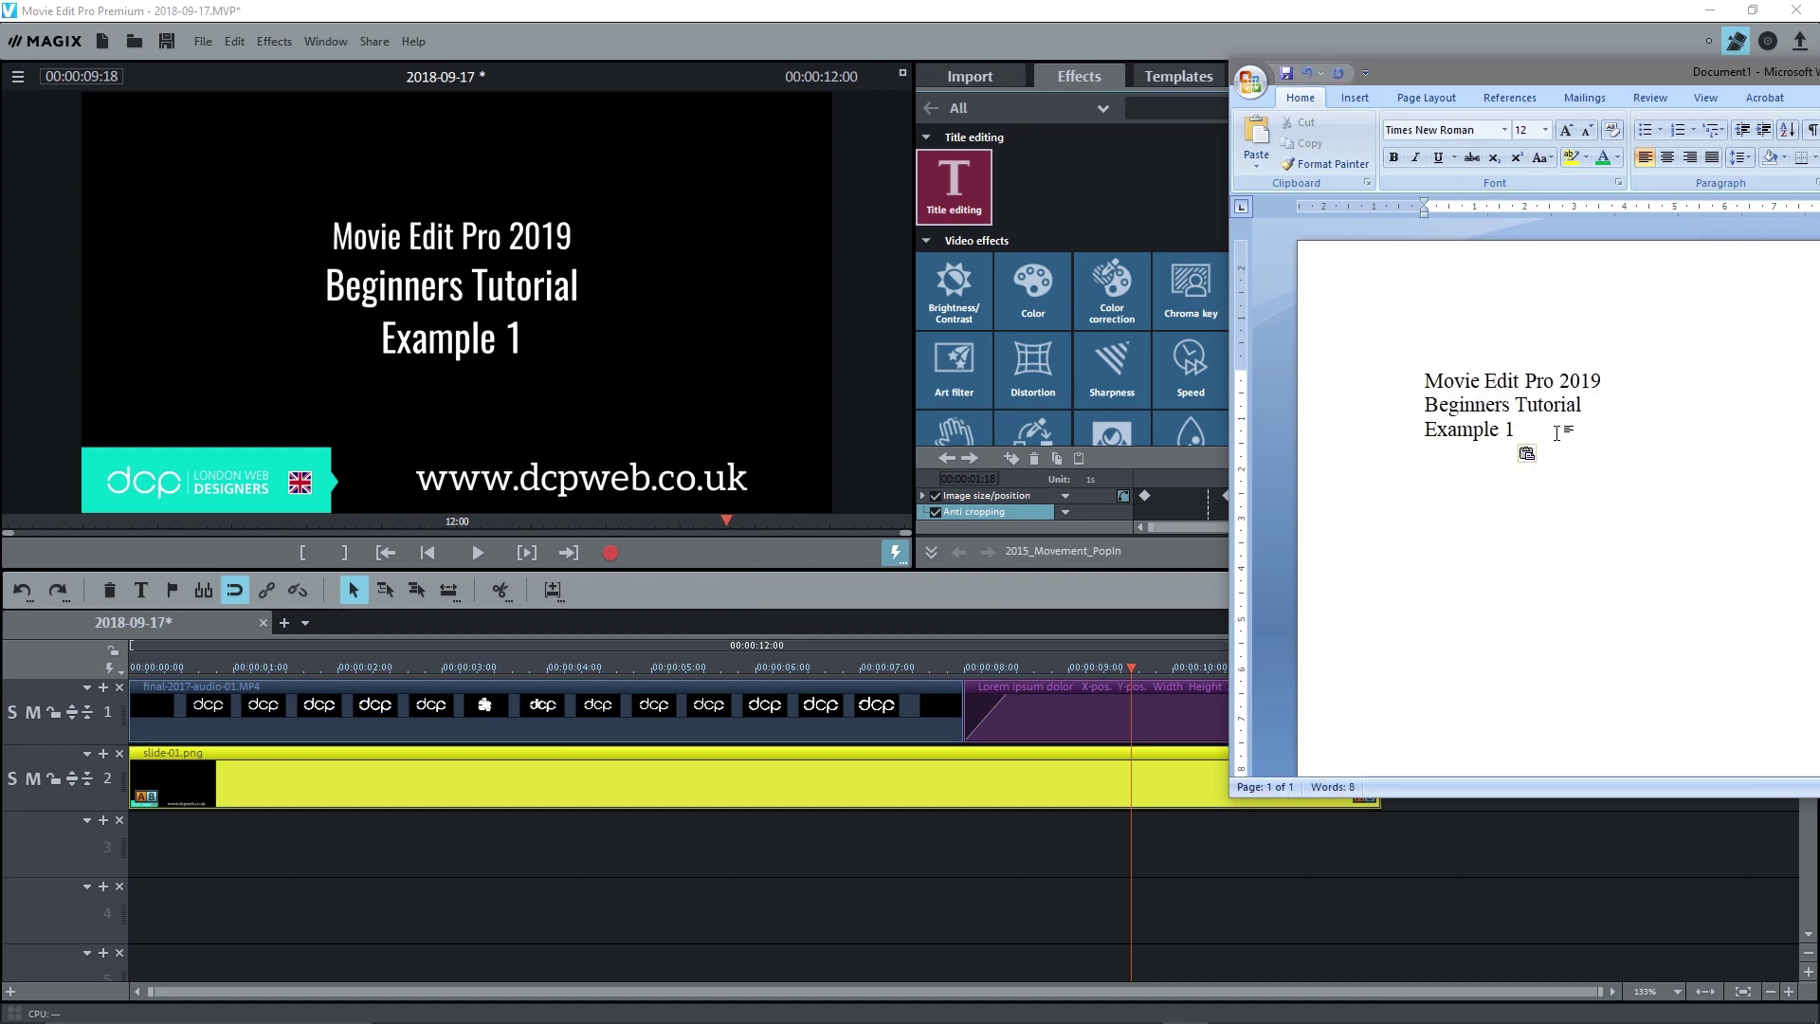
pyautogui.moveTo(1425, 365); pyautogui.dragTo(1537, 481)
pyautogui.click(1537, 482)
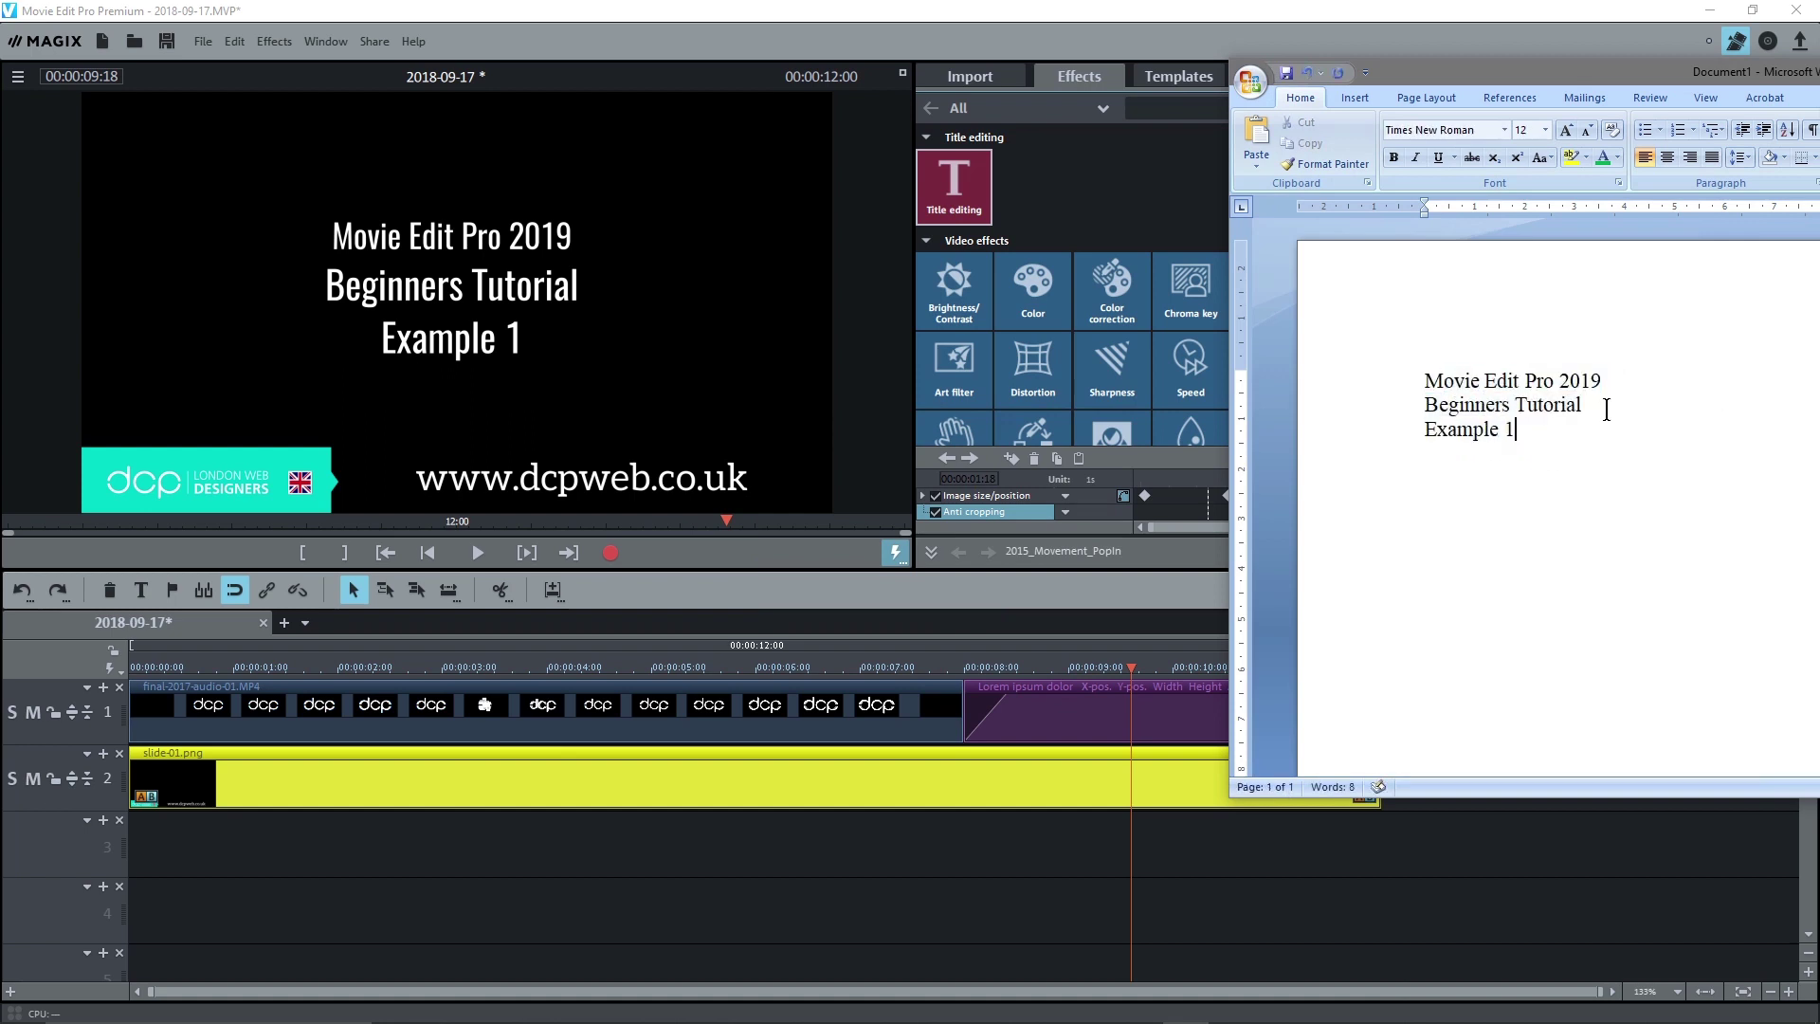
pyautogui.hotkey('alt', 'F4')
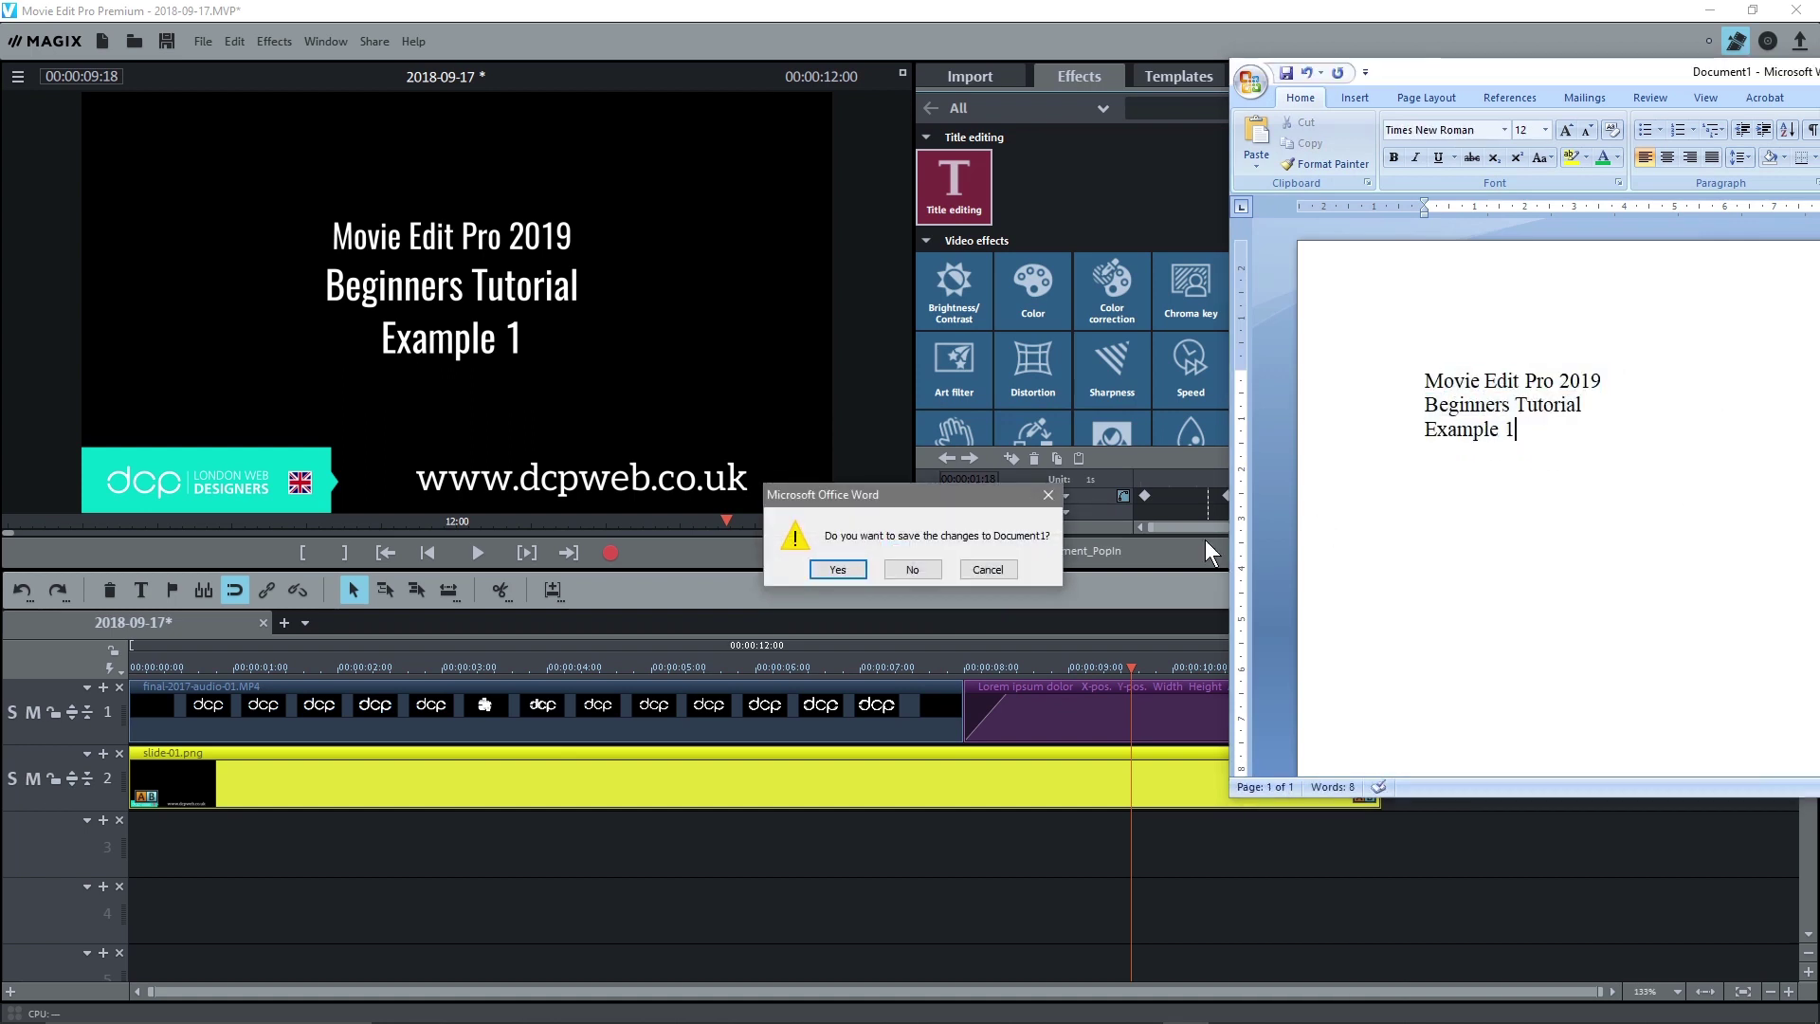
pyautogui.click(919, 570)
pyautogui.moveTo(1128, 666); pyautogui.dragTo(1387, 687)
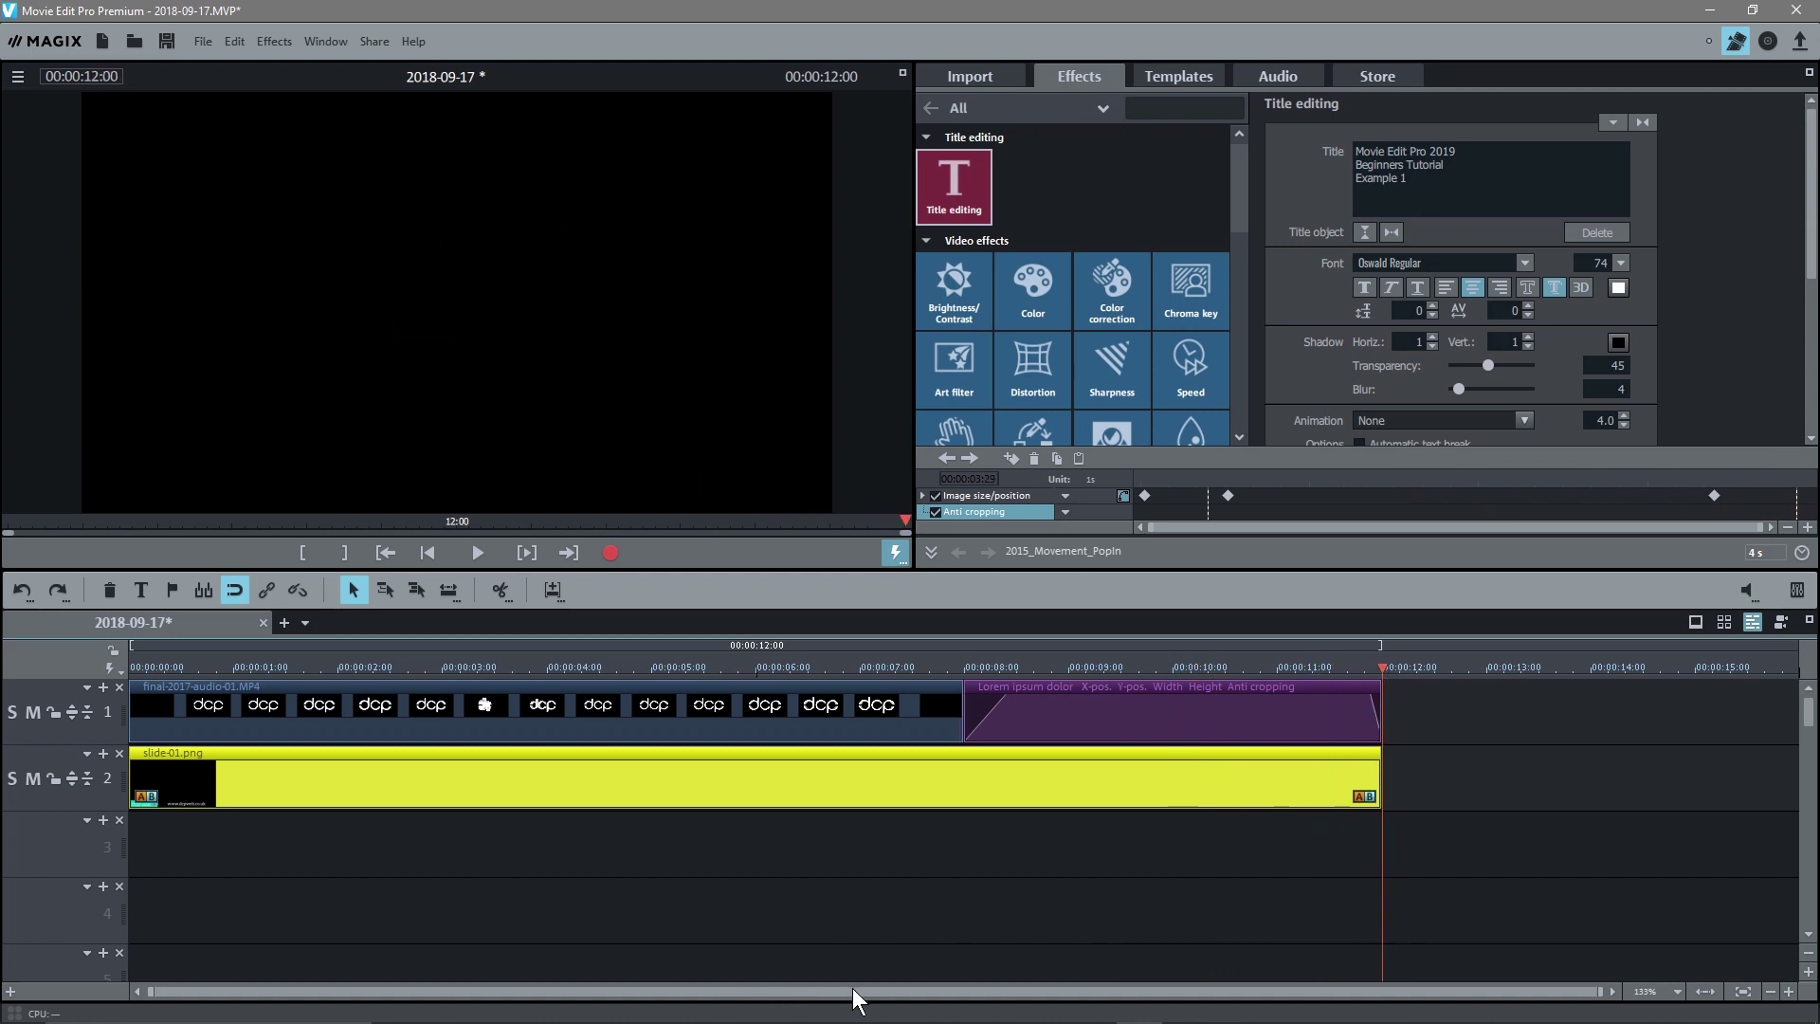
pyautogui.moveTo(1376, 668); pyautogui.dragTo(1418, 673)
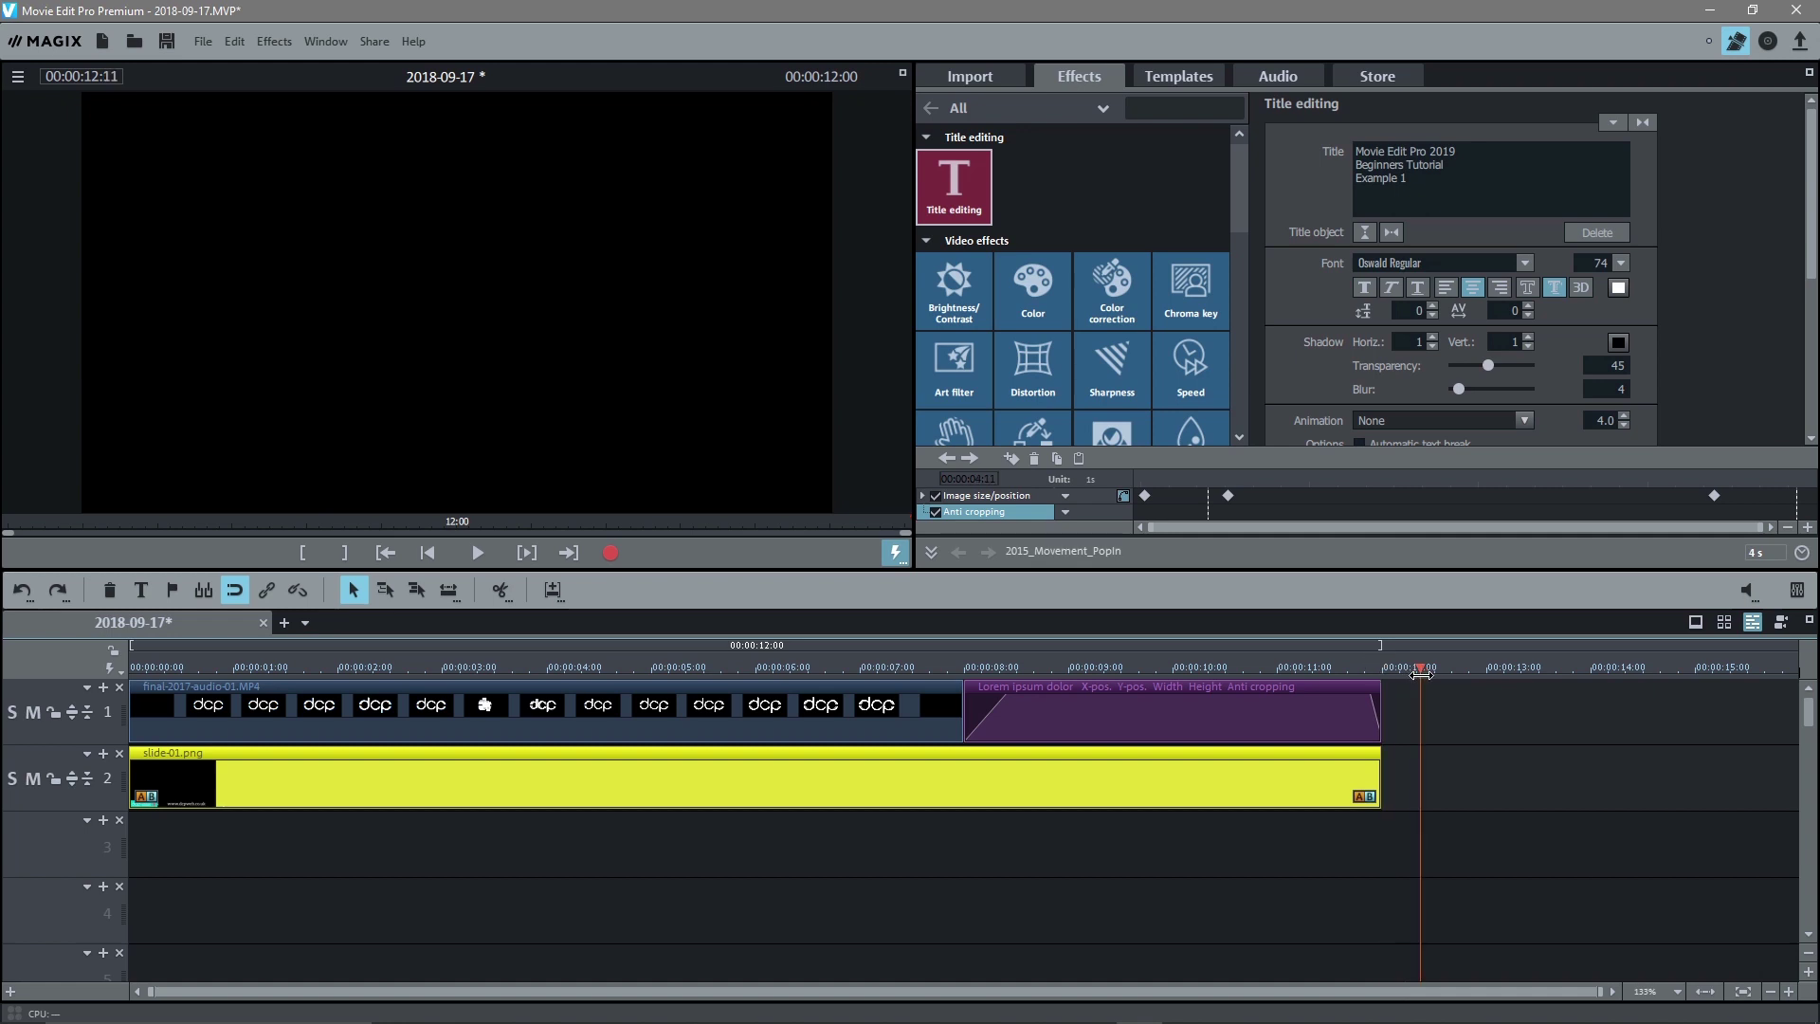
pyautogui.moveTo(1818, 283)
pyautogui.mouseDown()
pyautogui.moveTo(1818, 336)
pyautogui.moveTo(1819, 282)
pyautogui.mouseUp()
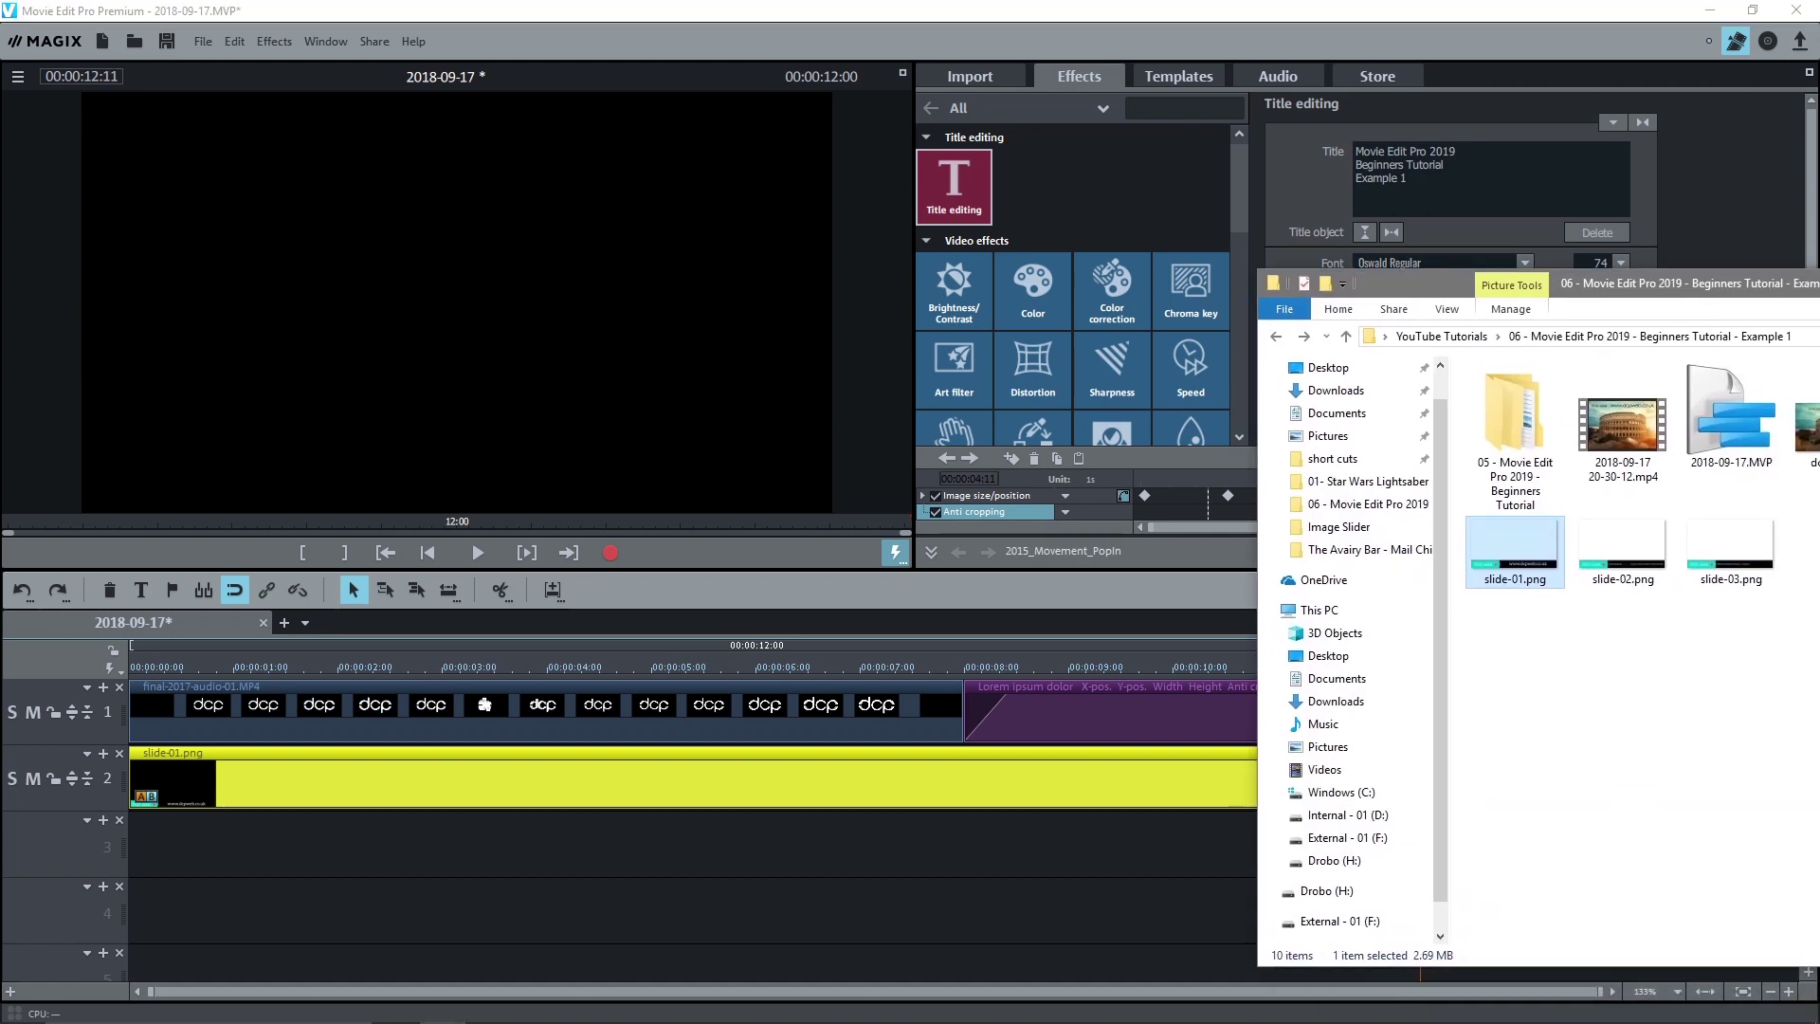
pyautogui.click(1608, 429)
pyautogui.moveTo(1642, 283); pyautogui.dragTo(1819, 284)
pyautogui.moveTo(1741, 647); pyautogui.dragTo(1466, 707)
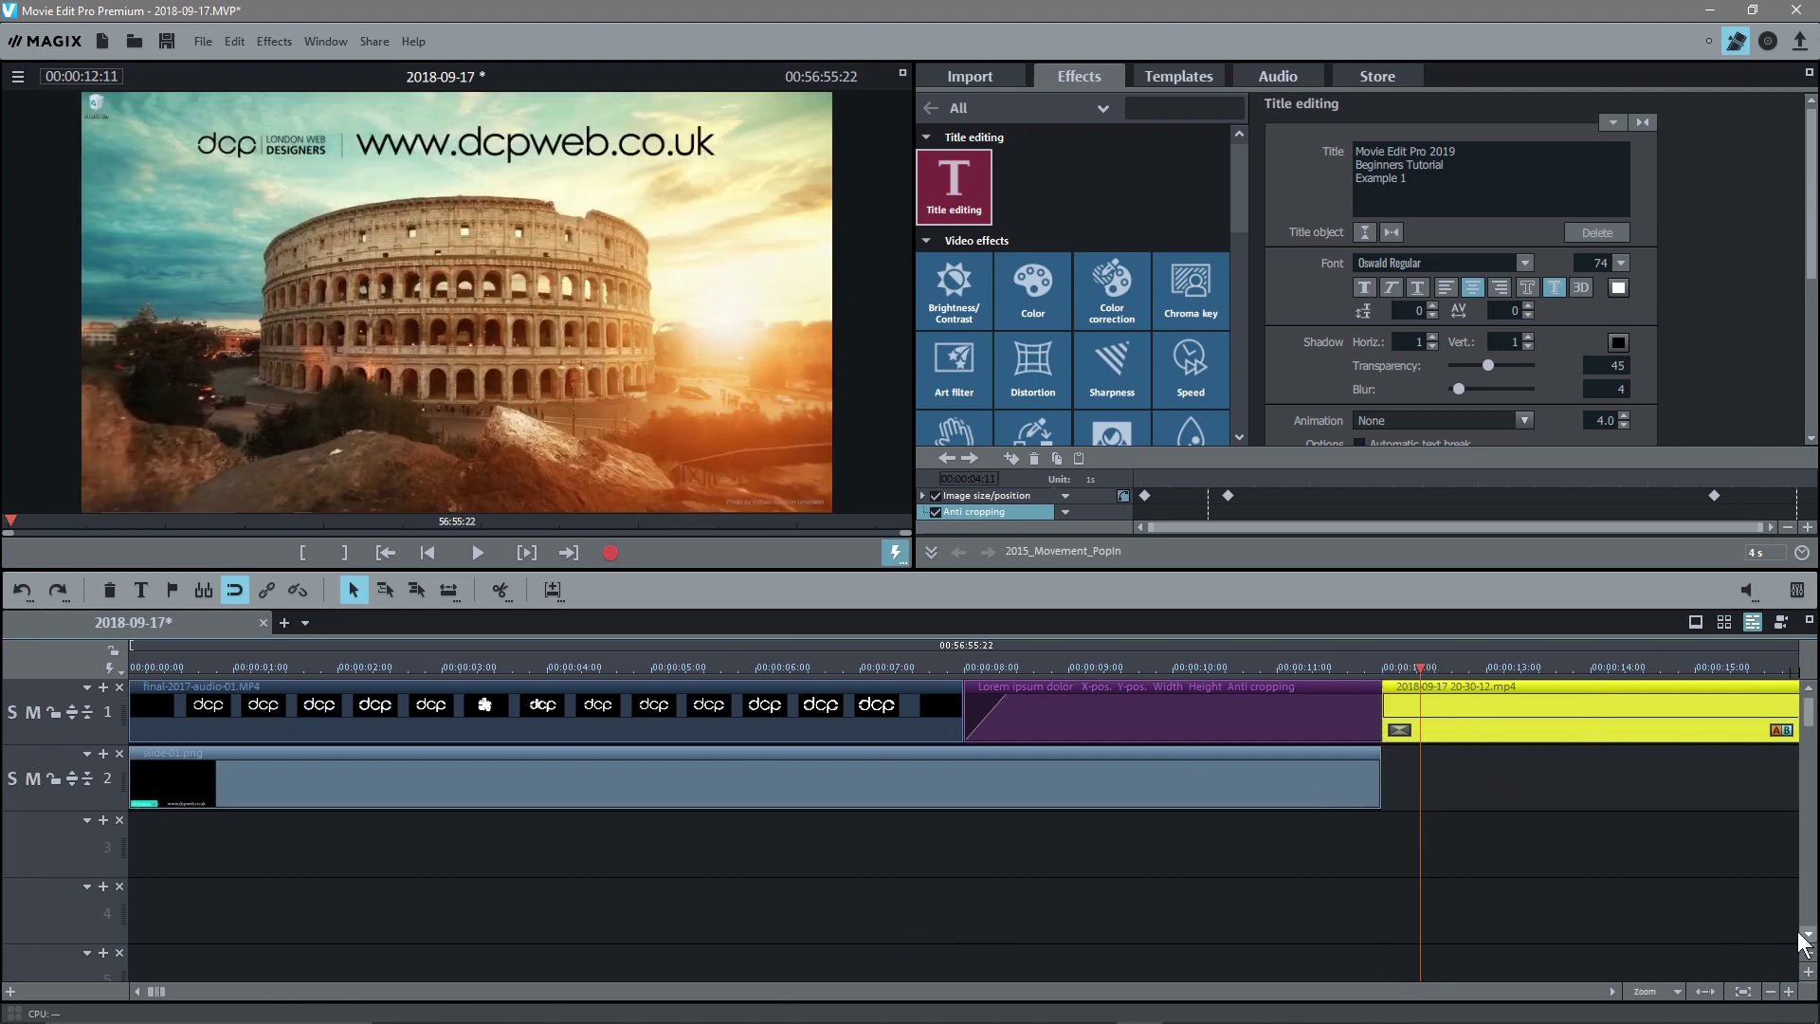
# Play the new clip from 00:00:12:11 and stop with the playhead at 00:00:17:00
pyautogui.click(1611, 991)
pyautogui.click(1611, 992)
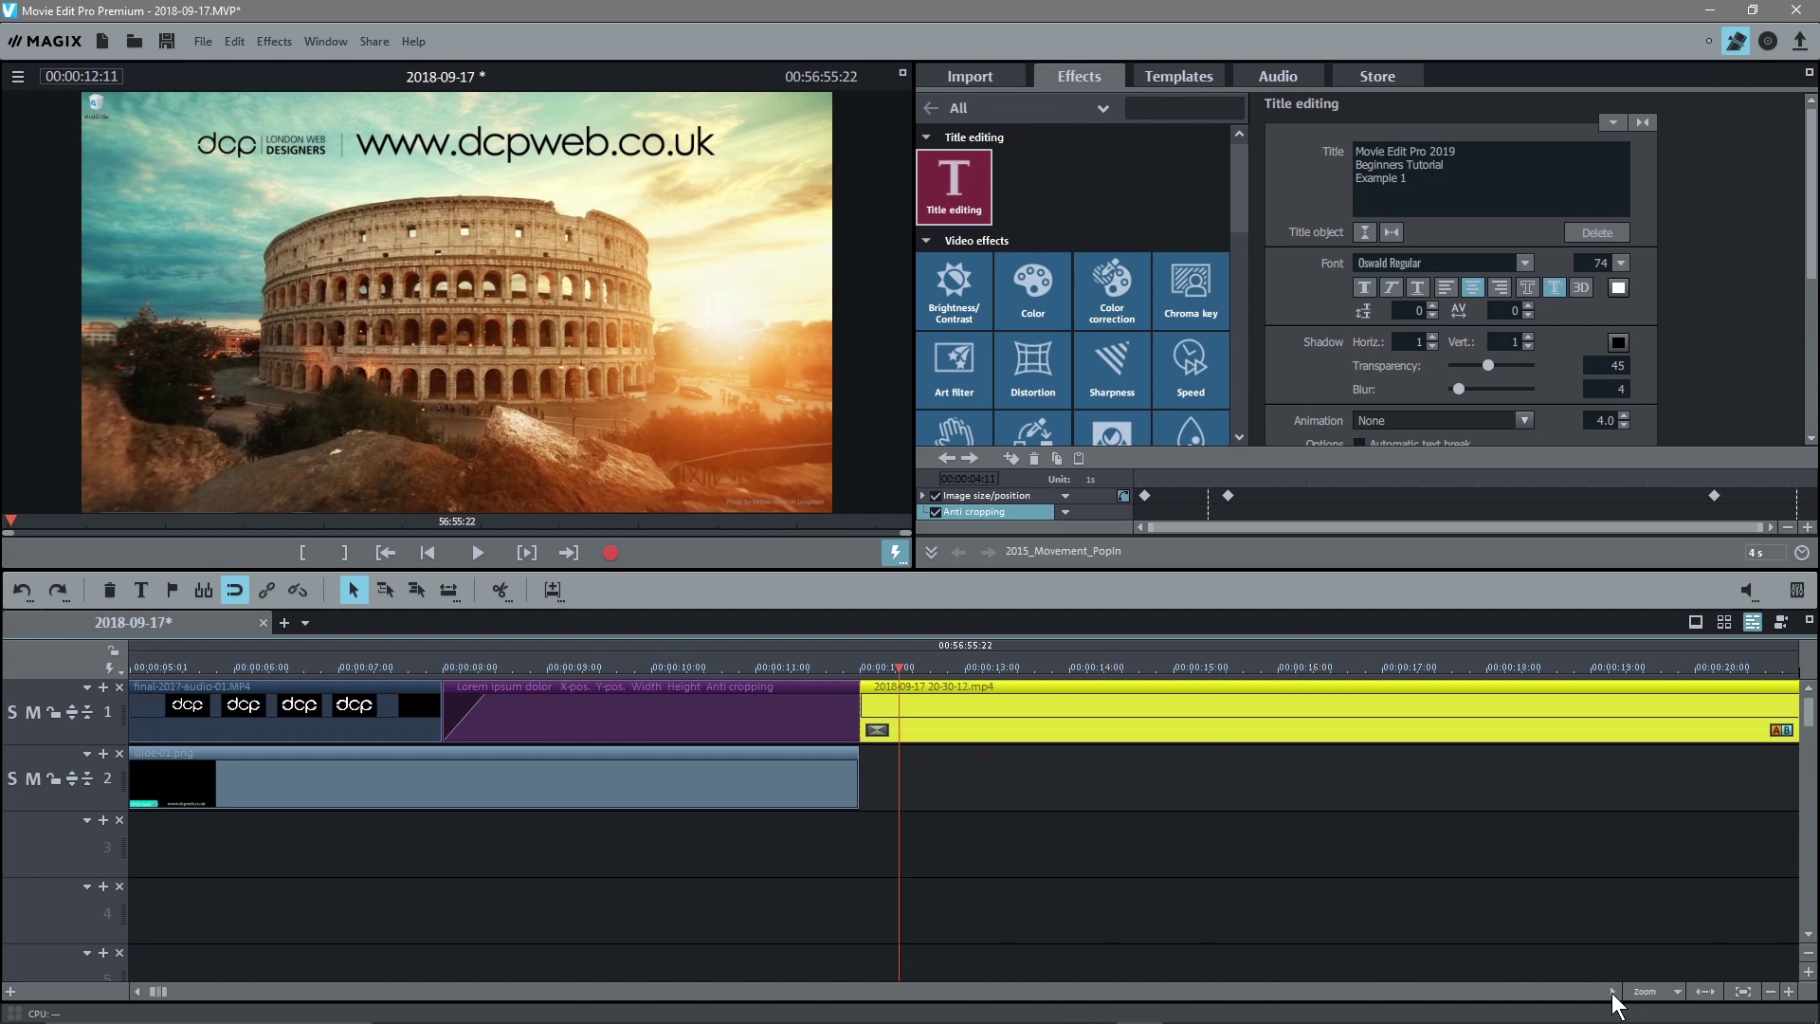
pyautogui.click(1611, 993)
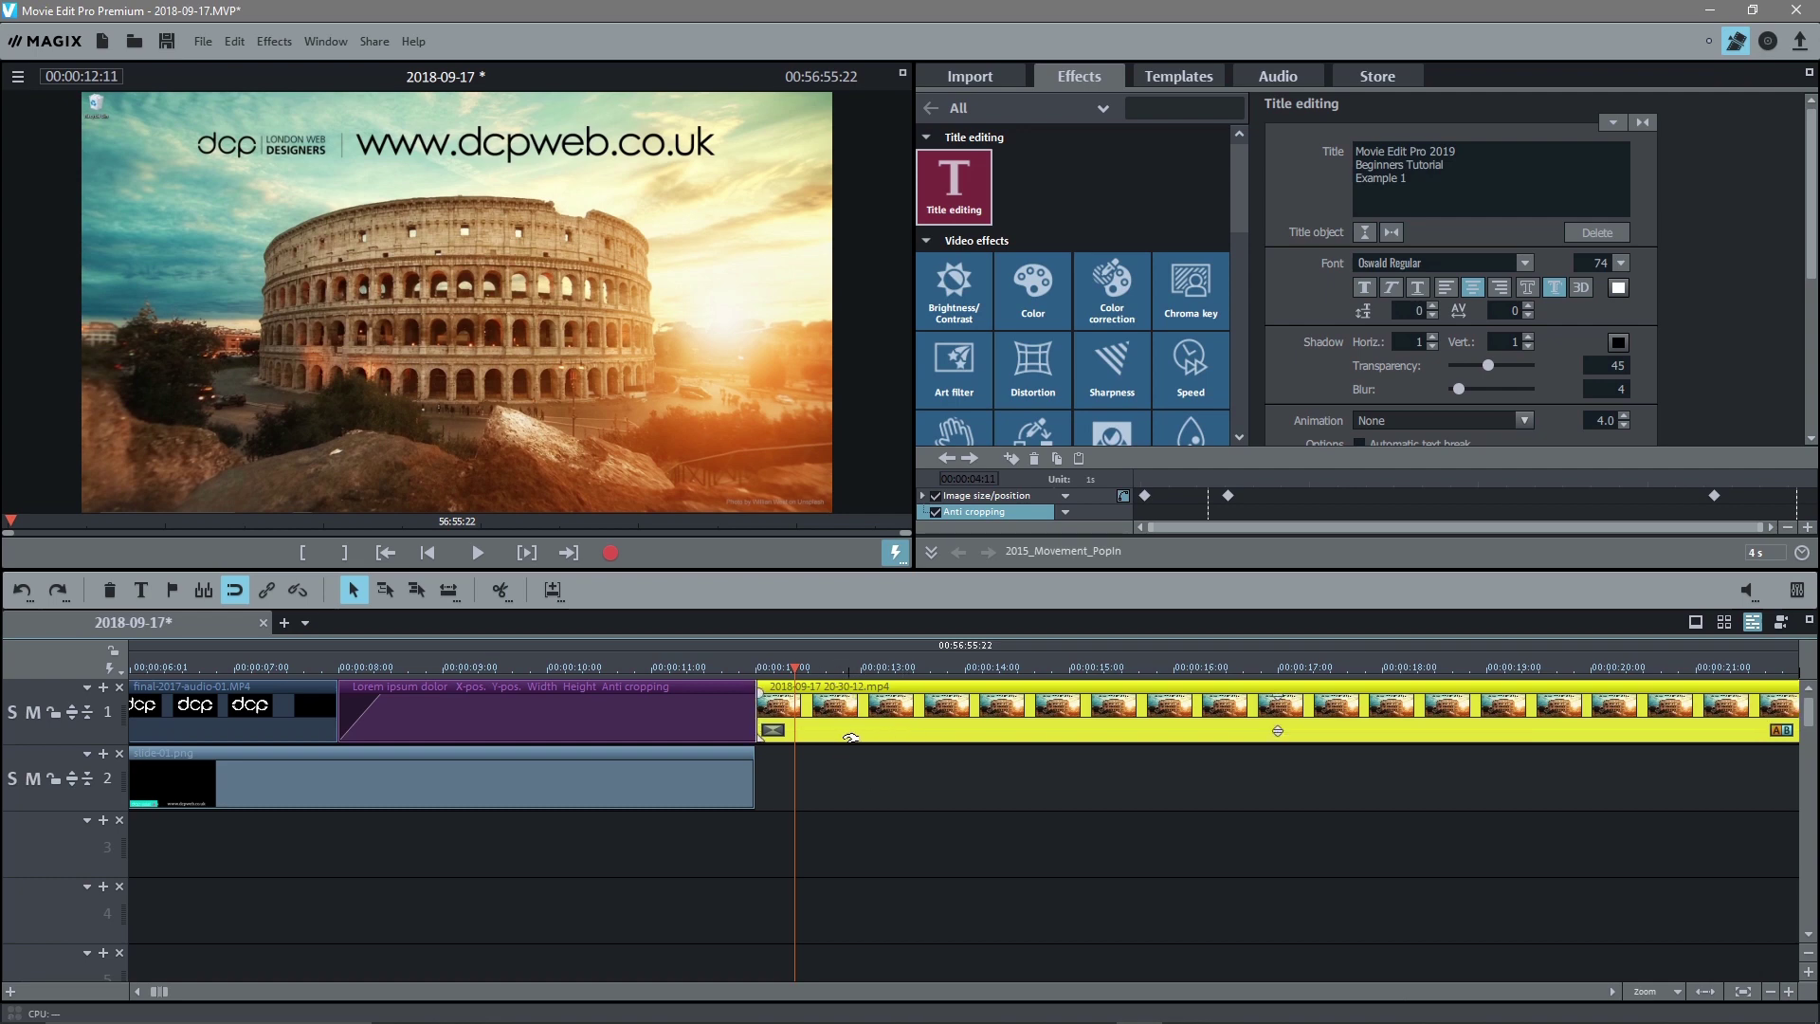
pyautogui.scroll(-1, 851, 731)
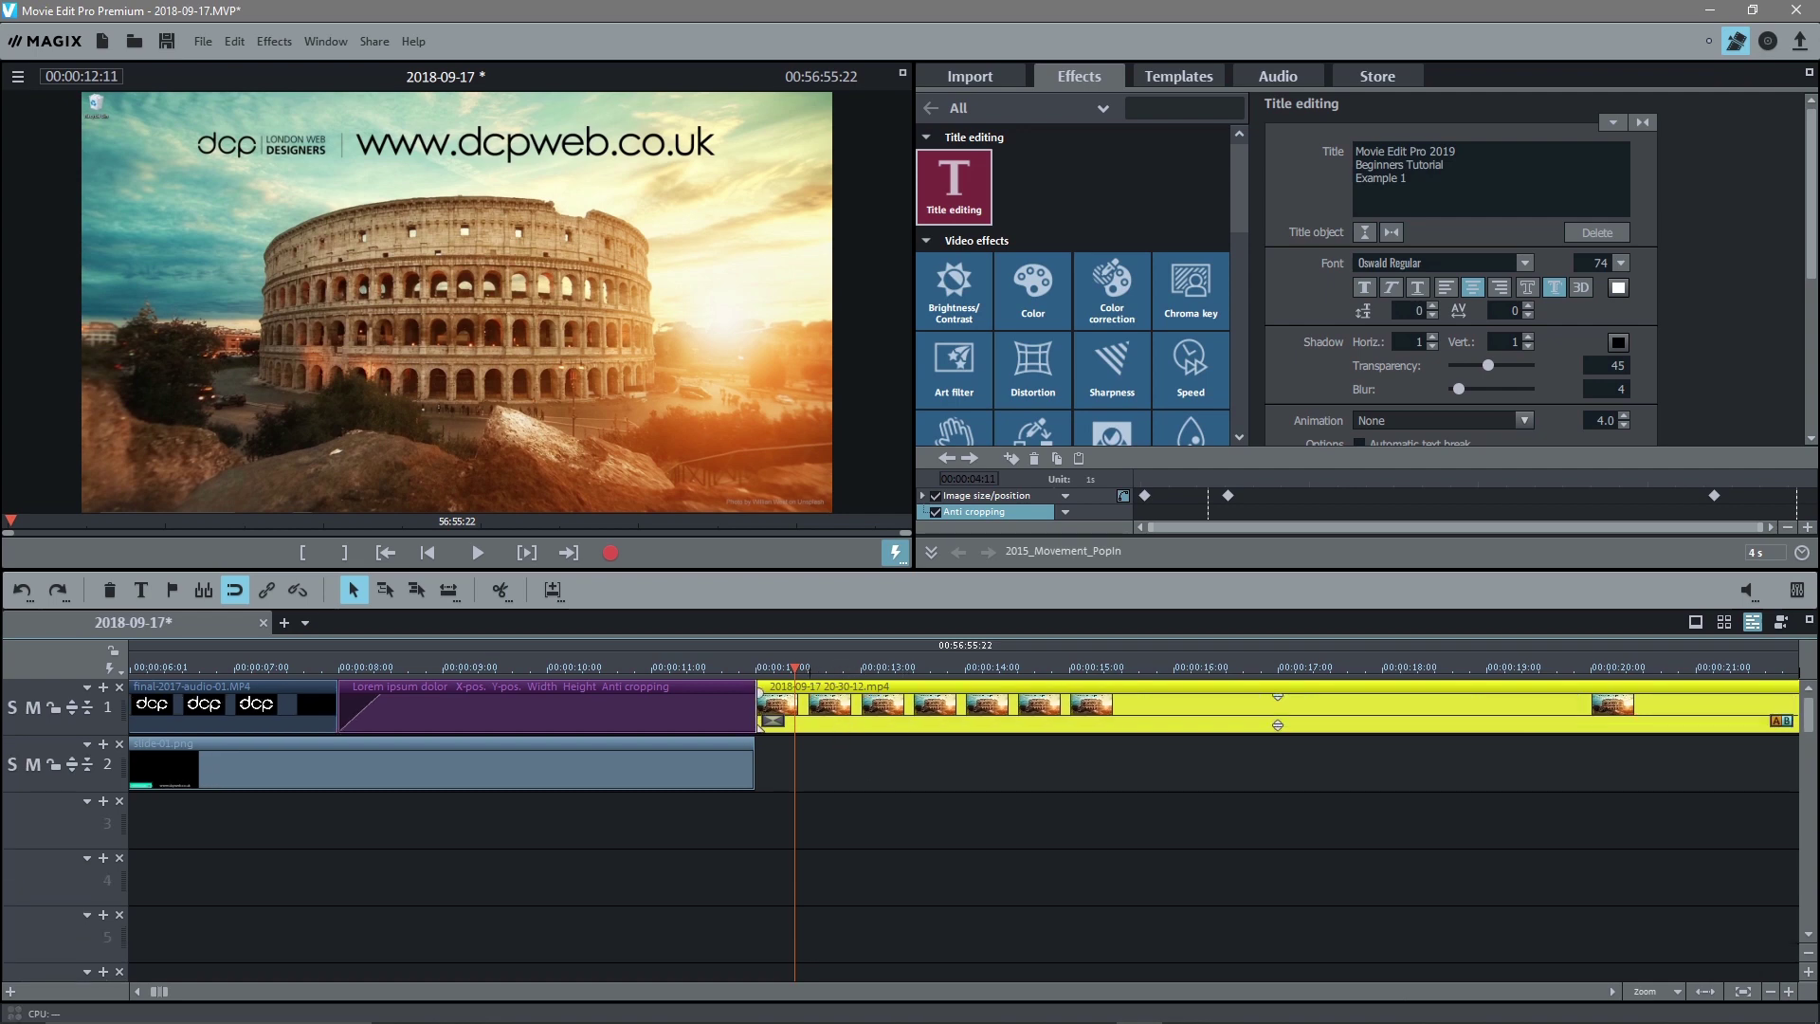
pyautogui.click(478, 557)
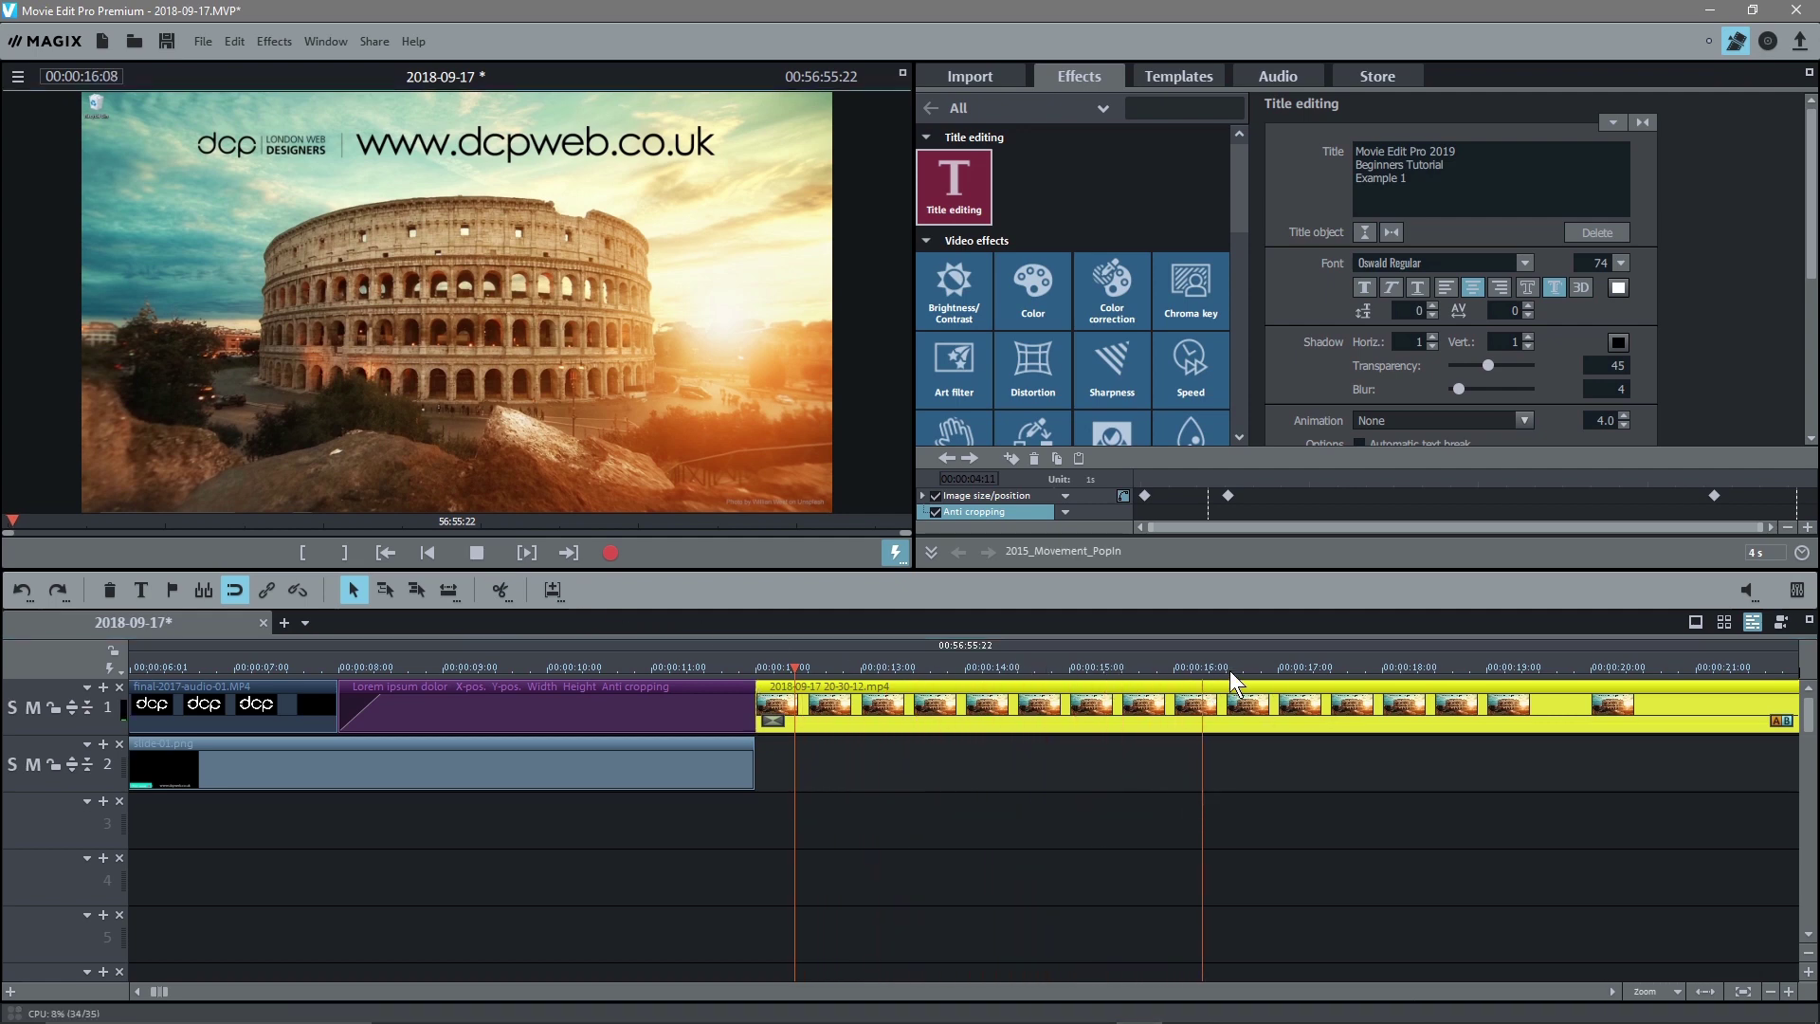
pyautogui.click(1277, 676)
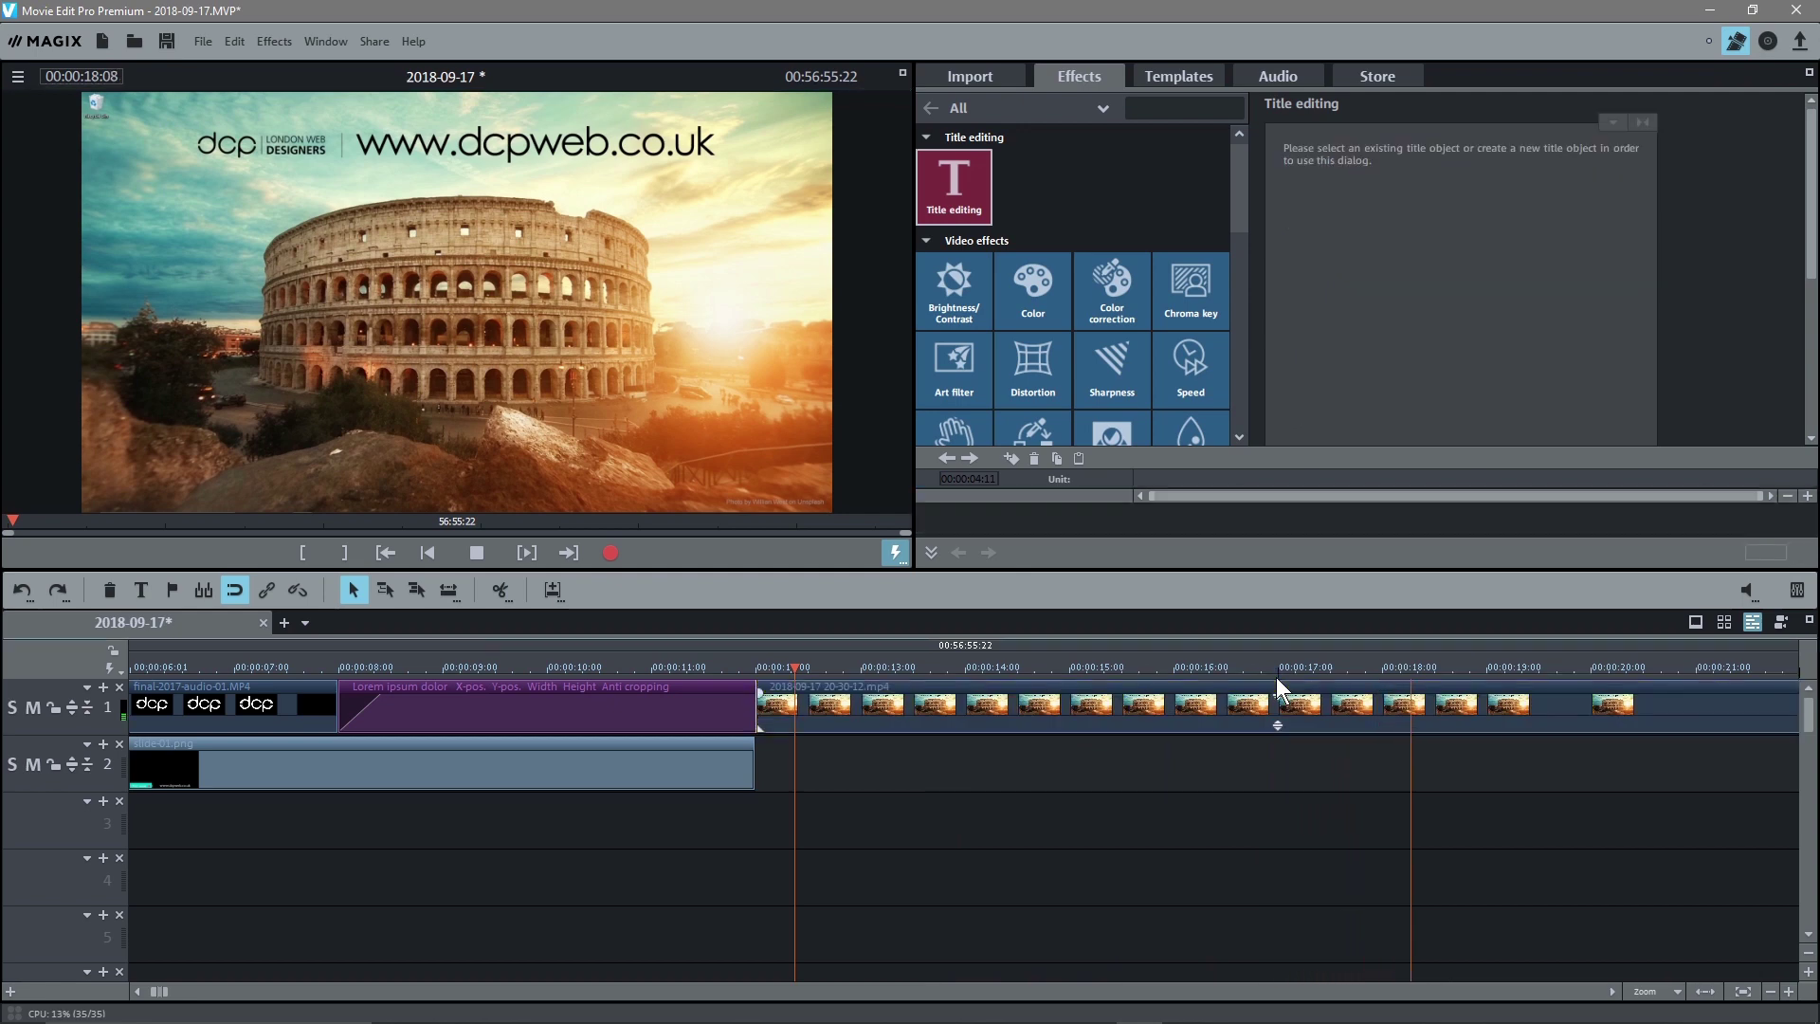
pyautogui.click(1275, 669)
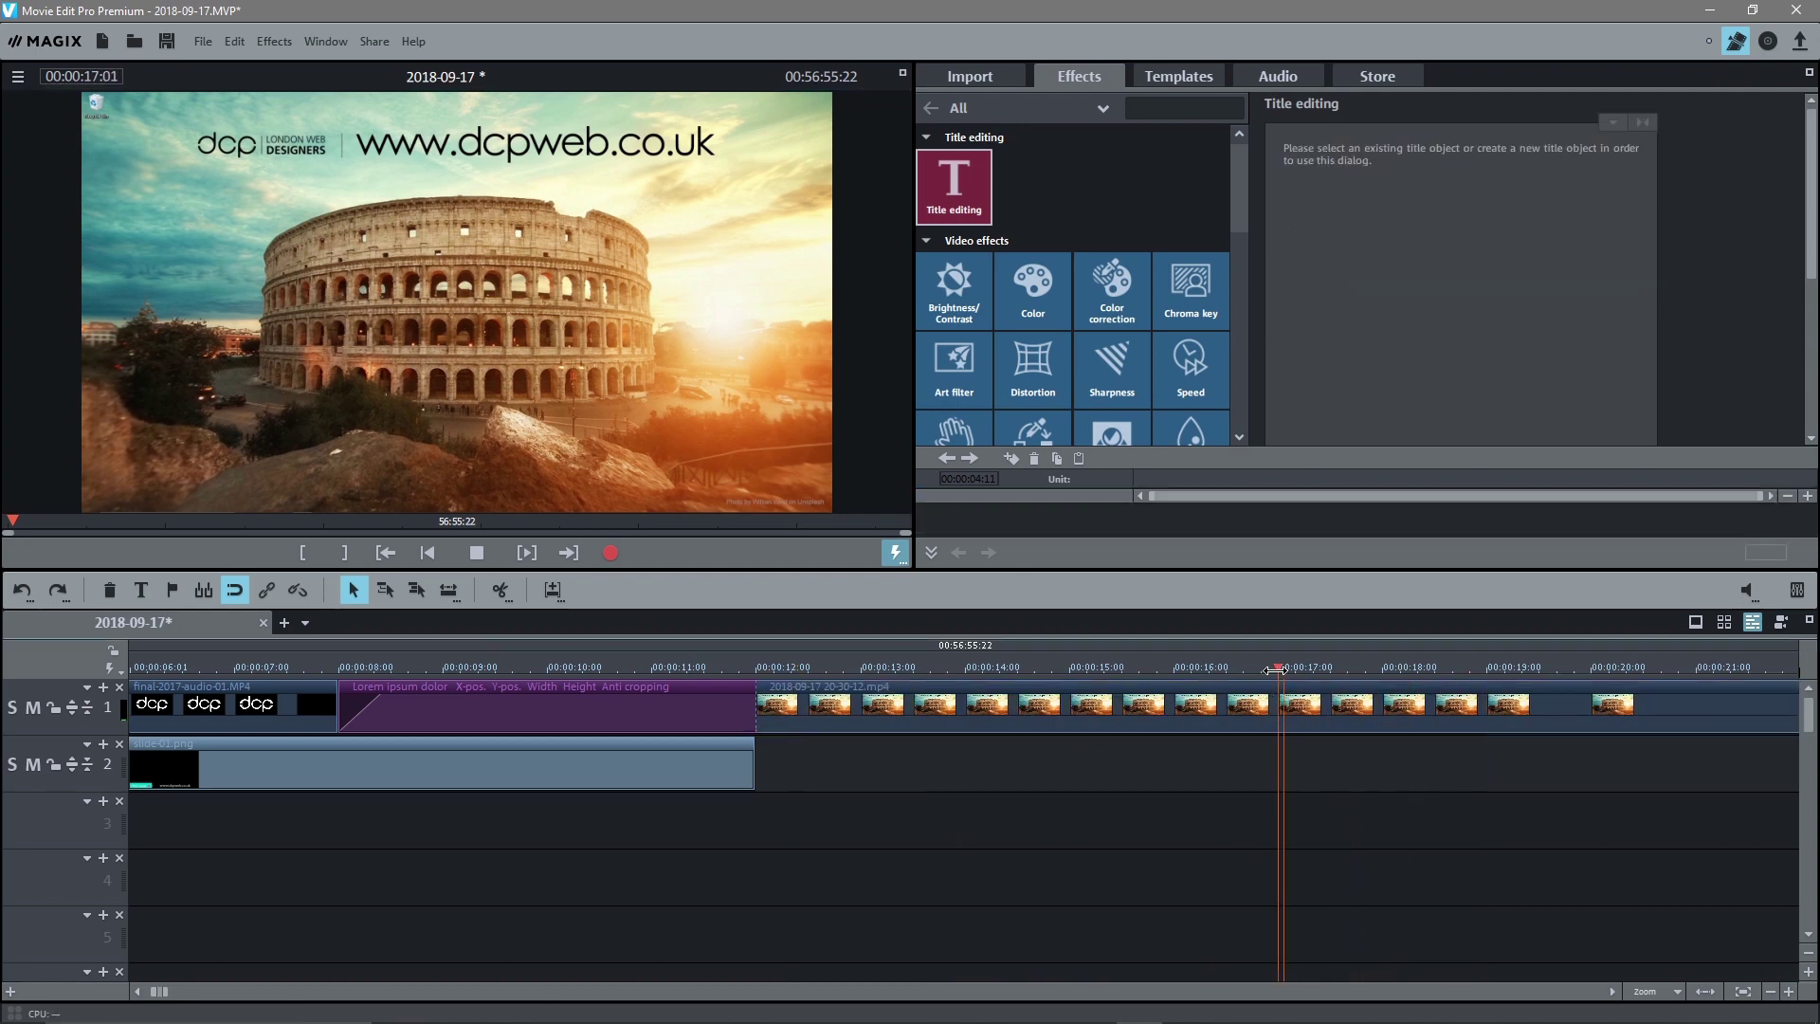
pyautogui.click(476, 552)
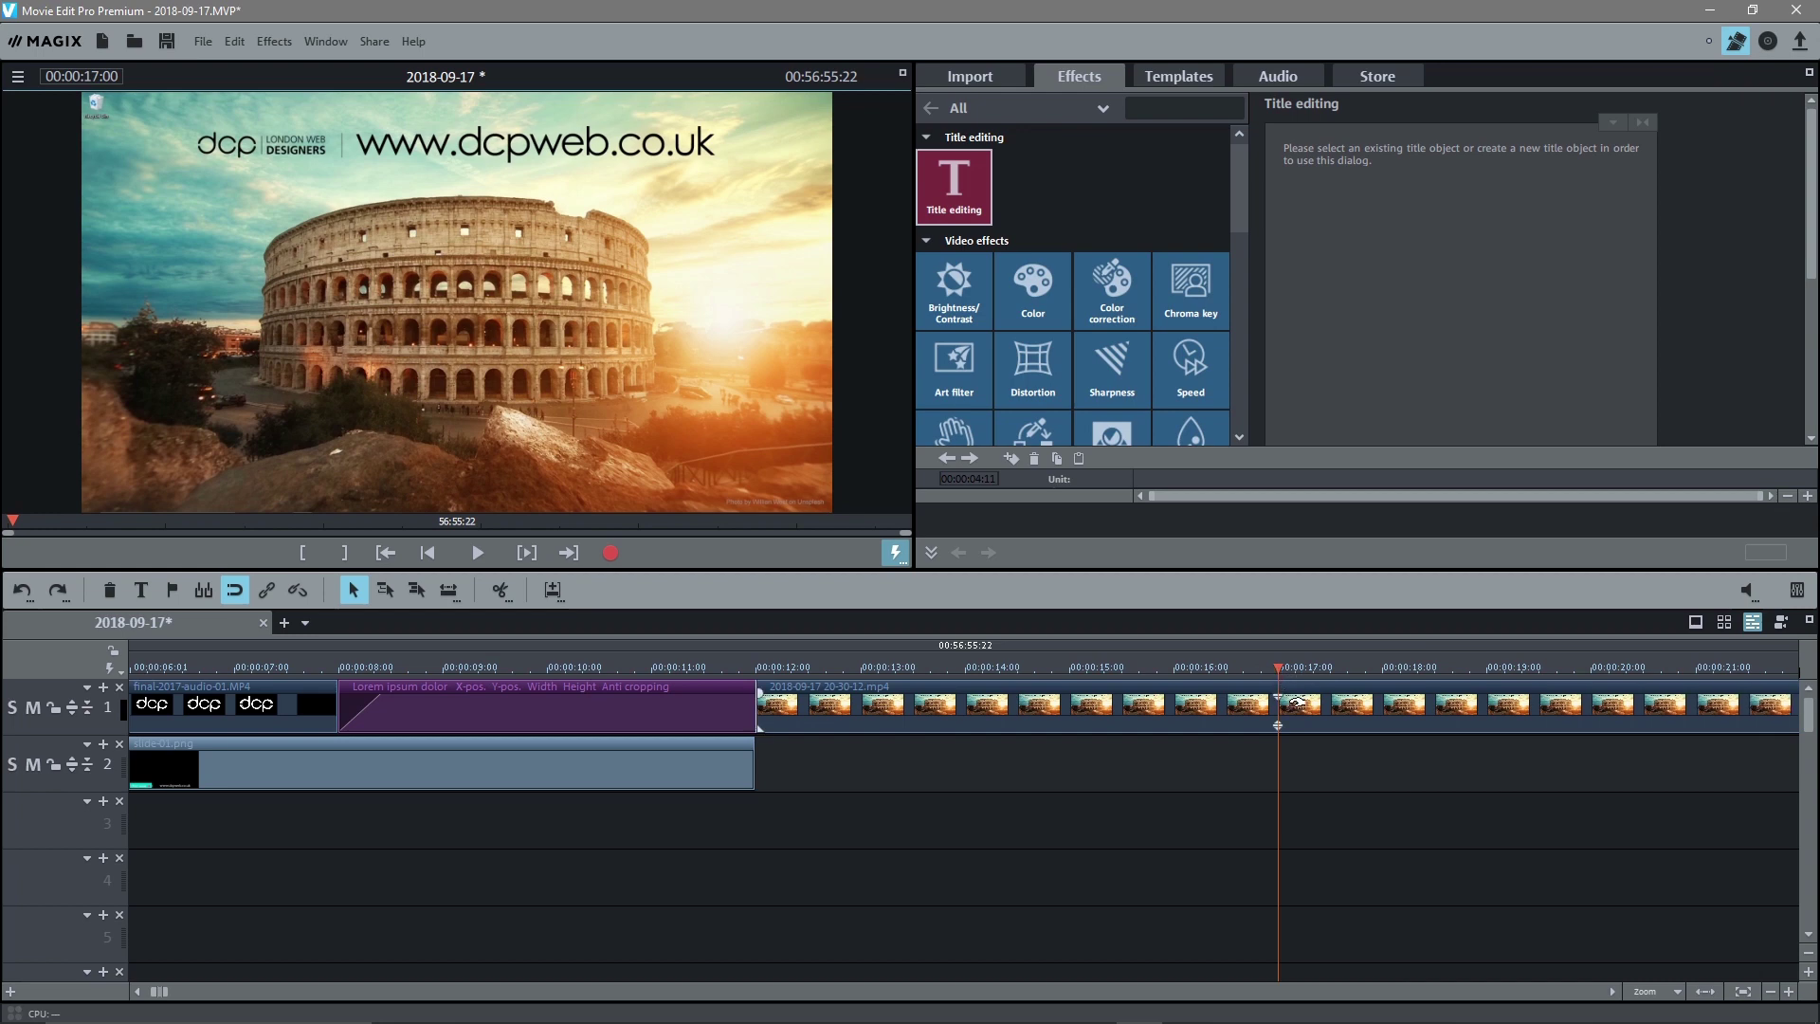
pyautogui.scroll(2, 1296, 702)
pyautogui.scroll(-1, 1295, 701)
pyautogui.scroll(1, 1296, 702)
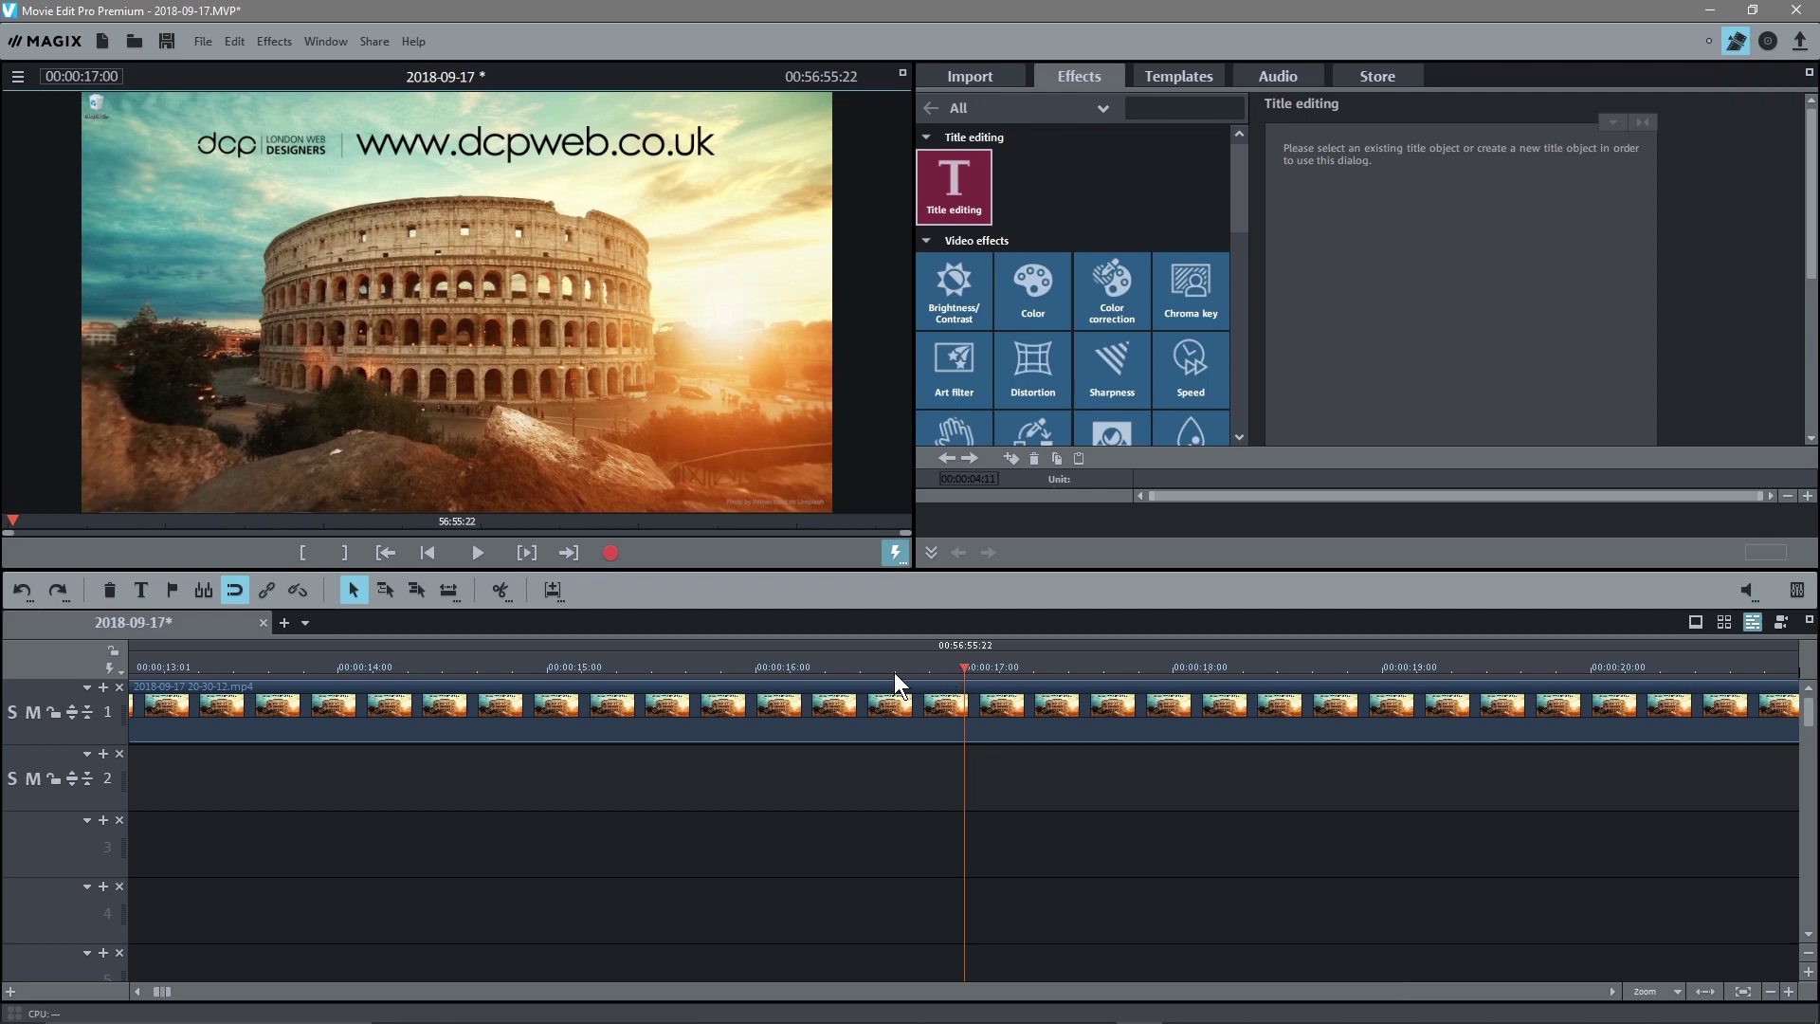
pyautogui.click(894, 673)
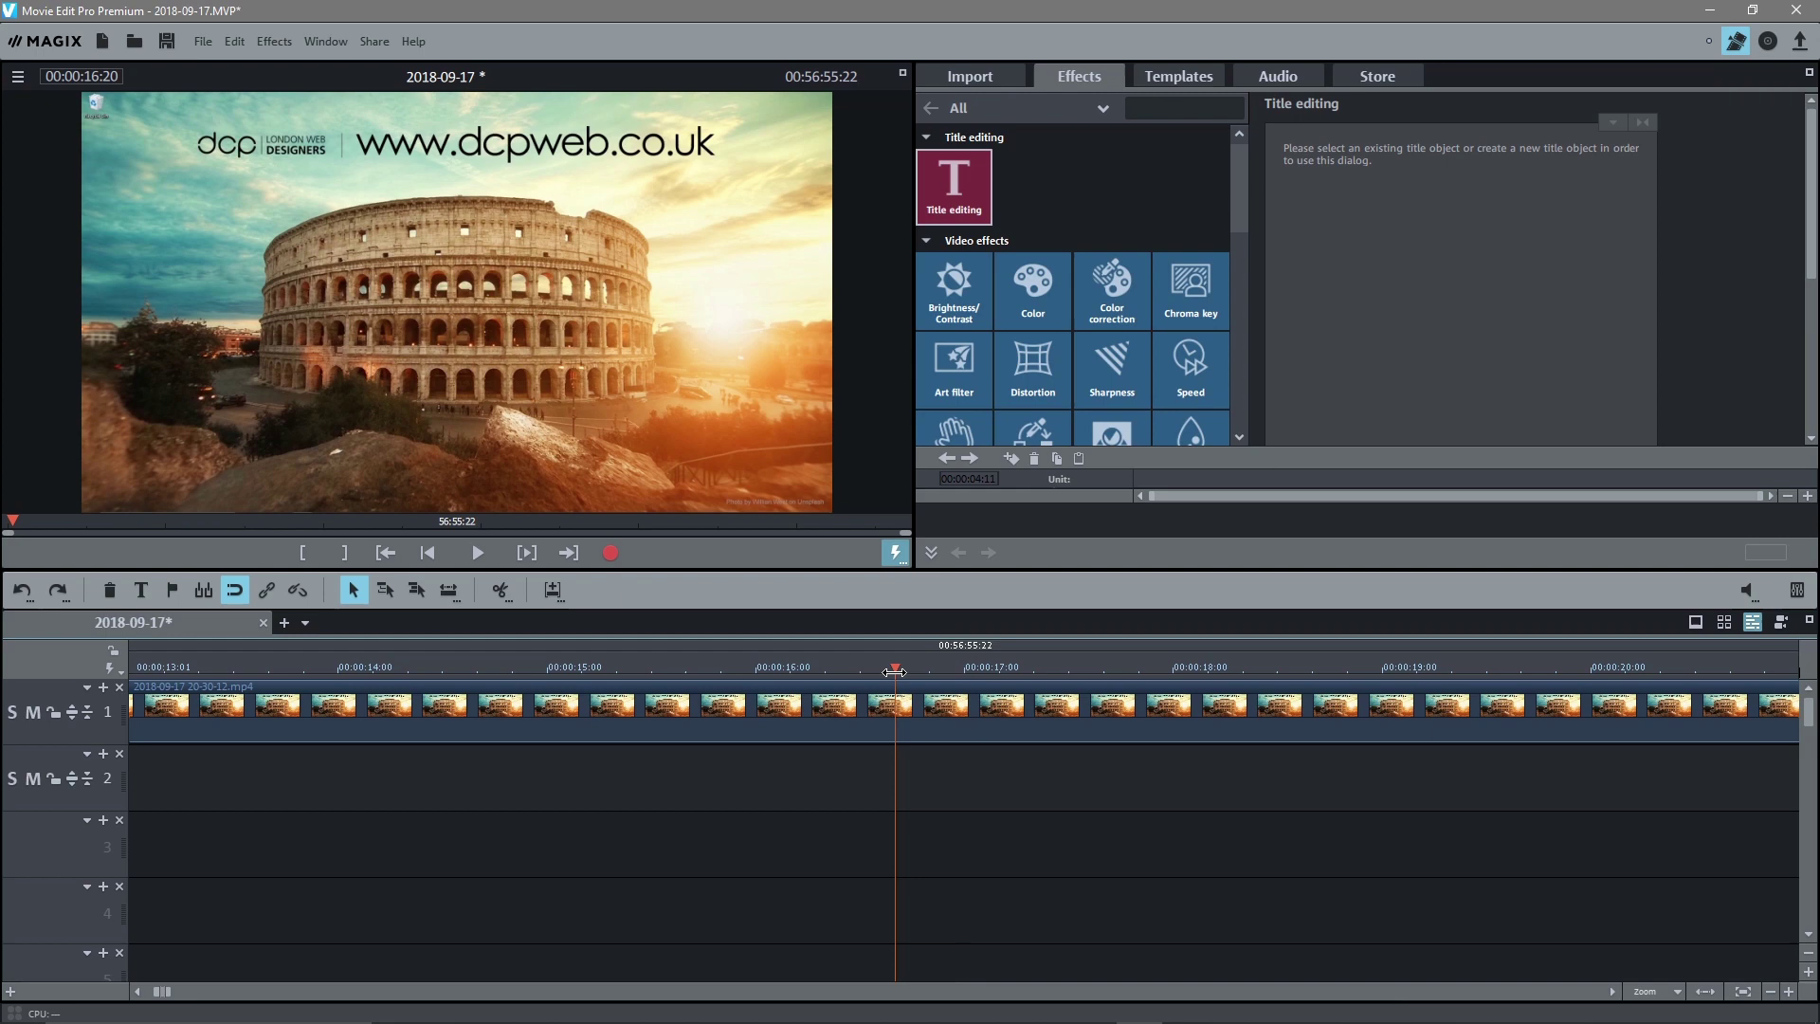
pyautogui.click(858, 714)
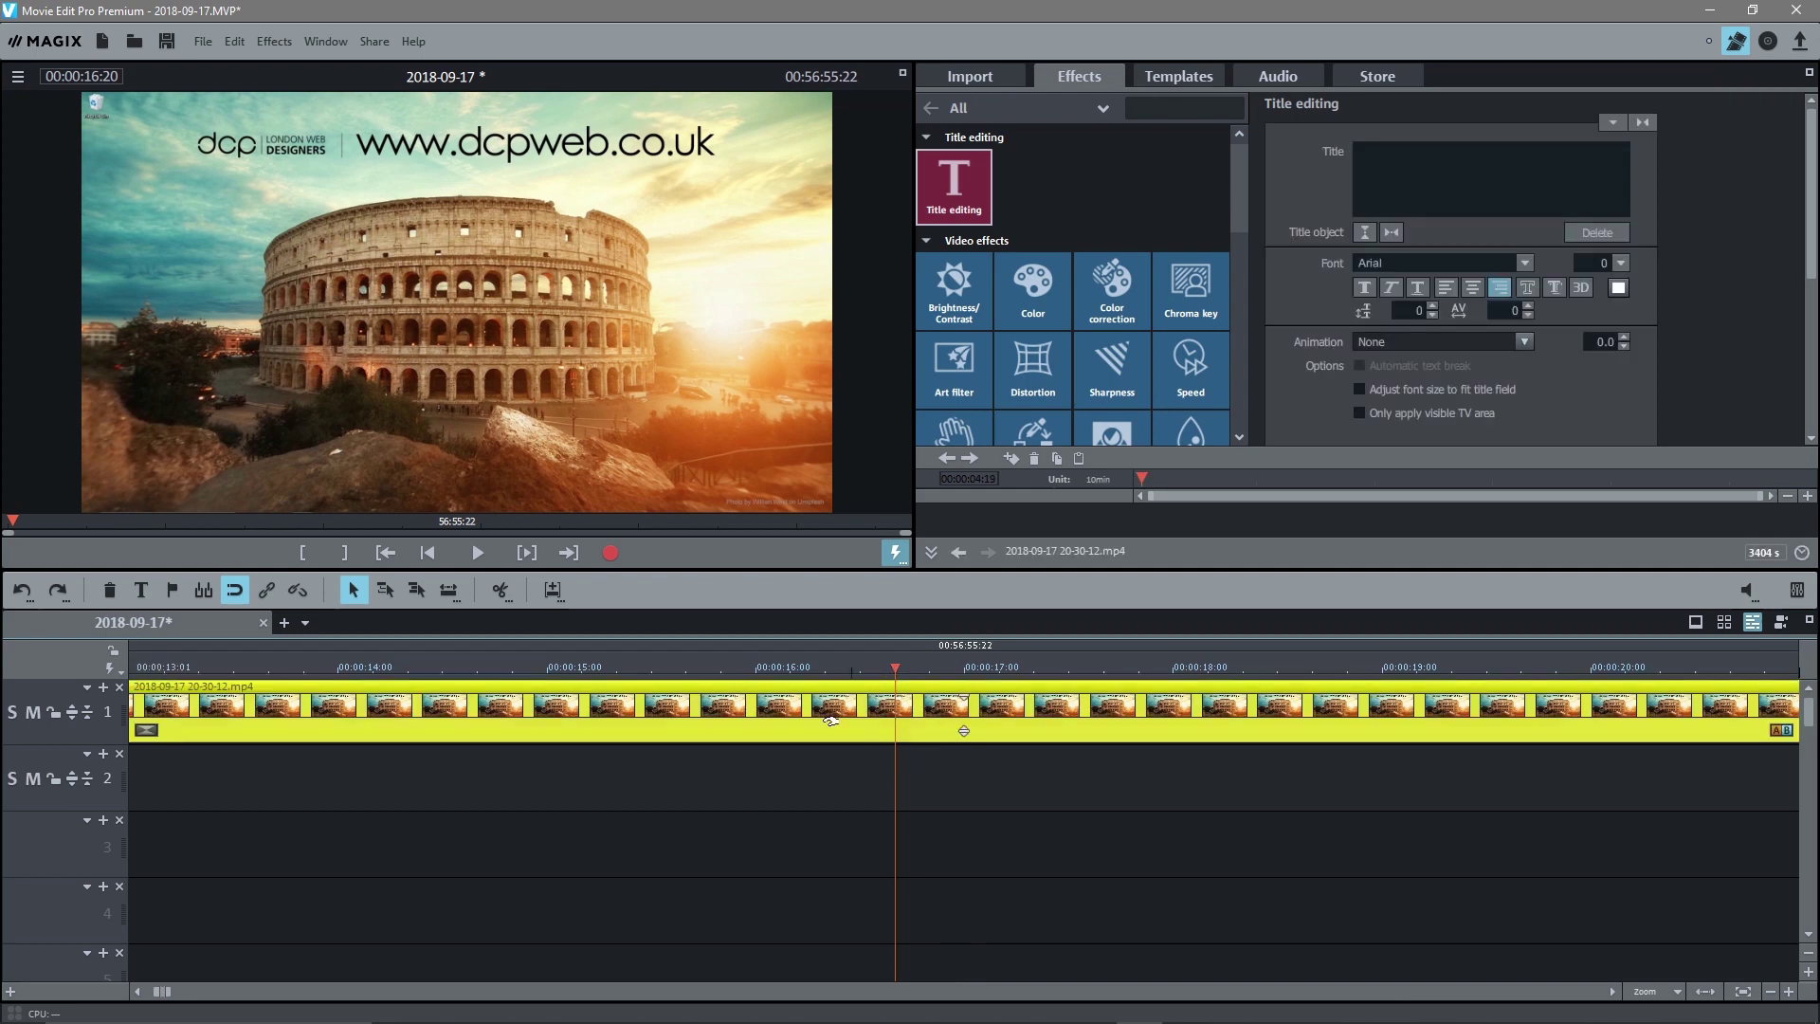
pyautogui.click(501, 589)
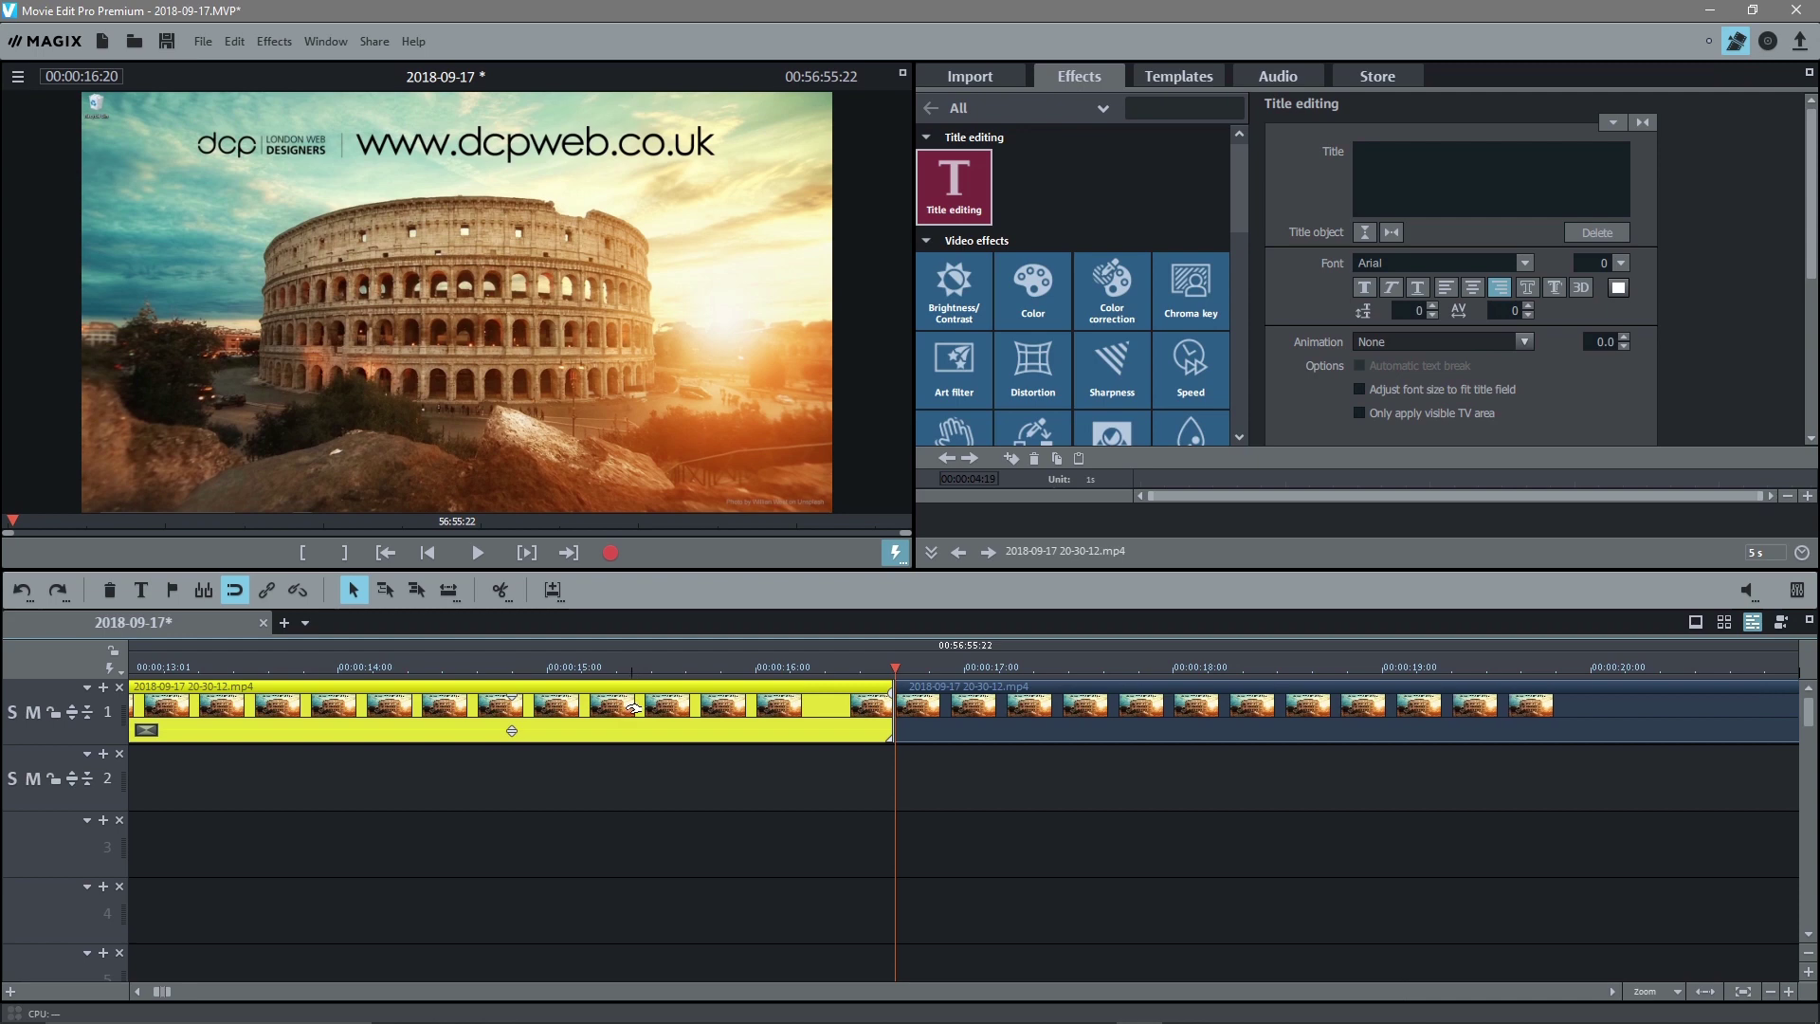
pyautogui.press('Delete')
# Move the remaining clip on track 1 back against the title's end at 12 seconds
pyautogui.moveTo(1025, 707); pyautogui.dragTo(406, 706)
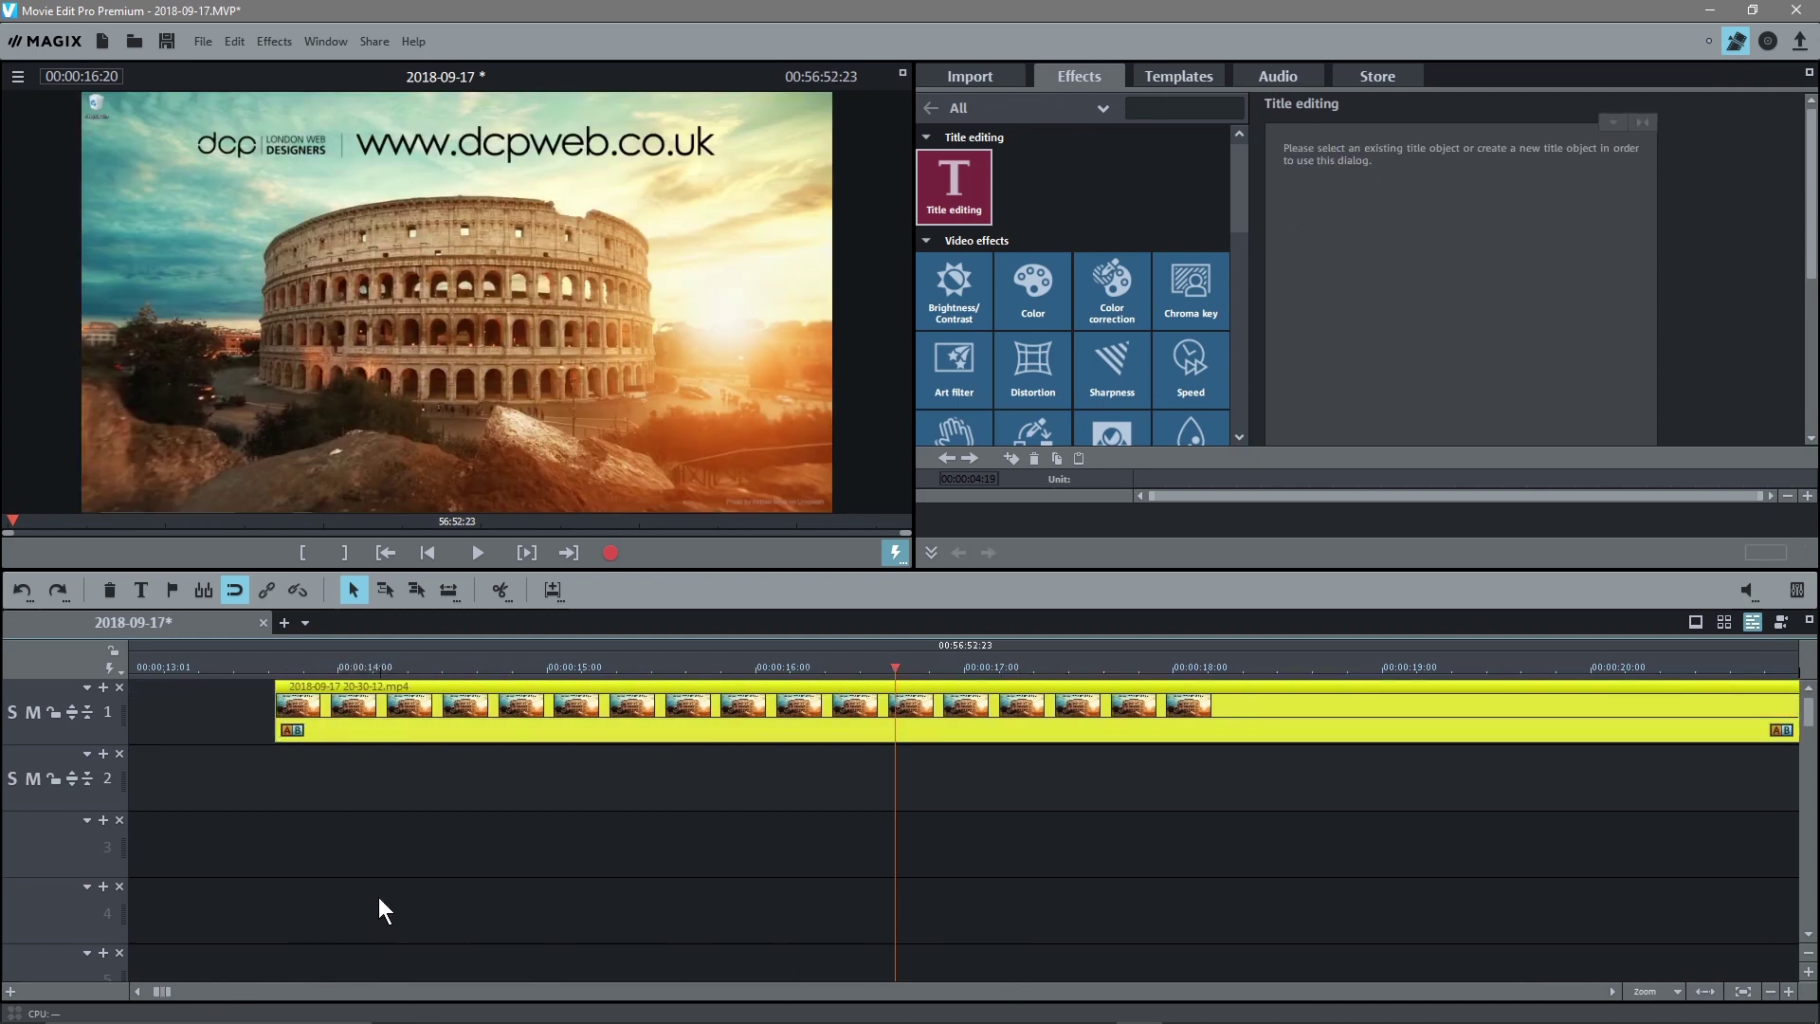
pyautogui.scroll(-1, 378, 897)
pyautogui.scroll(-1, 378, 896)
pyautogui.moveTo(739, 707); pyautogui.dragTo(561, 707)
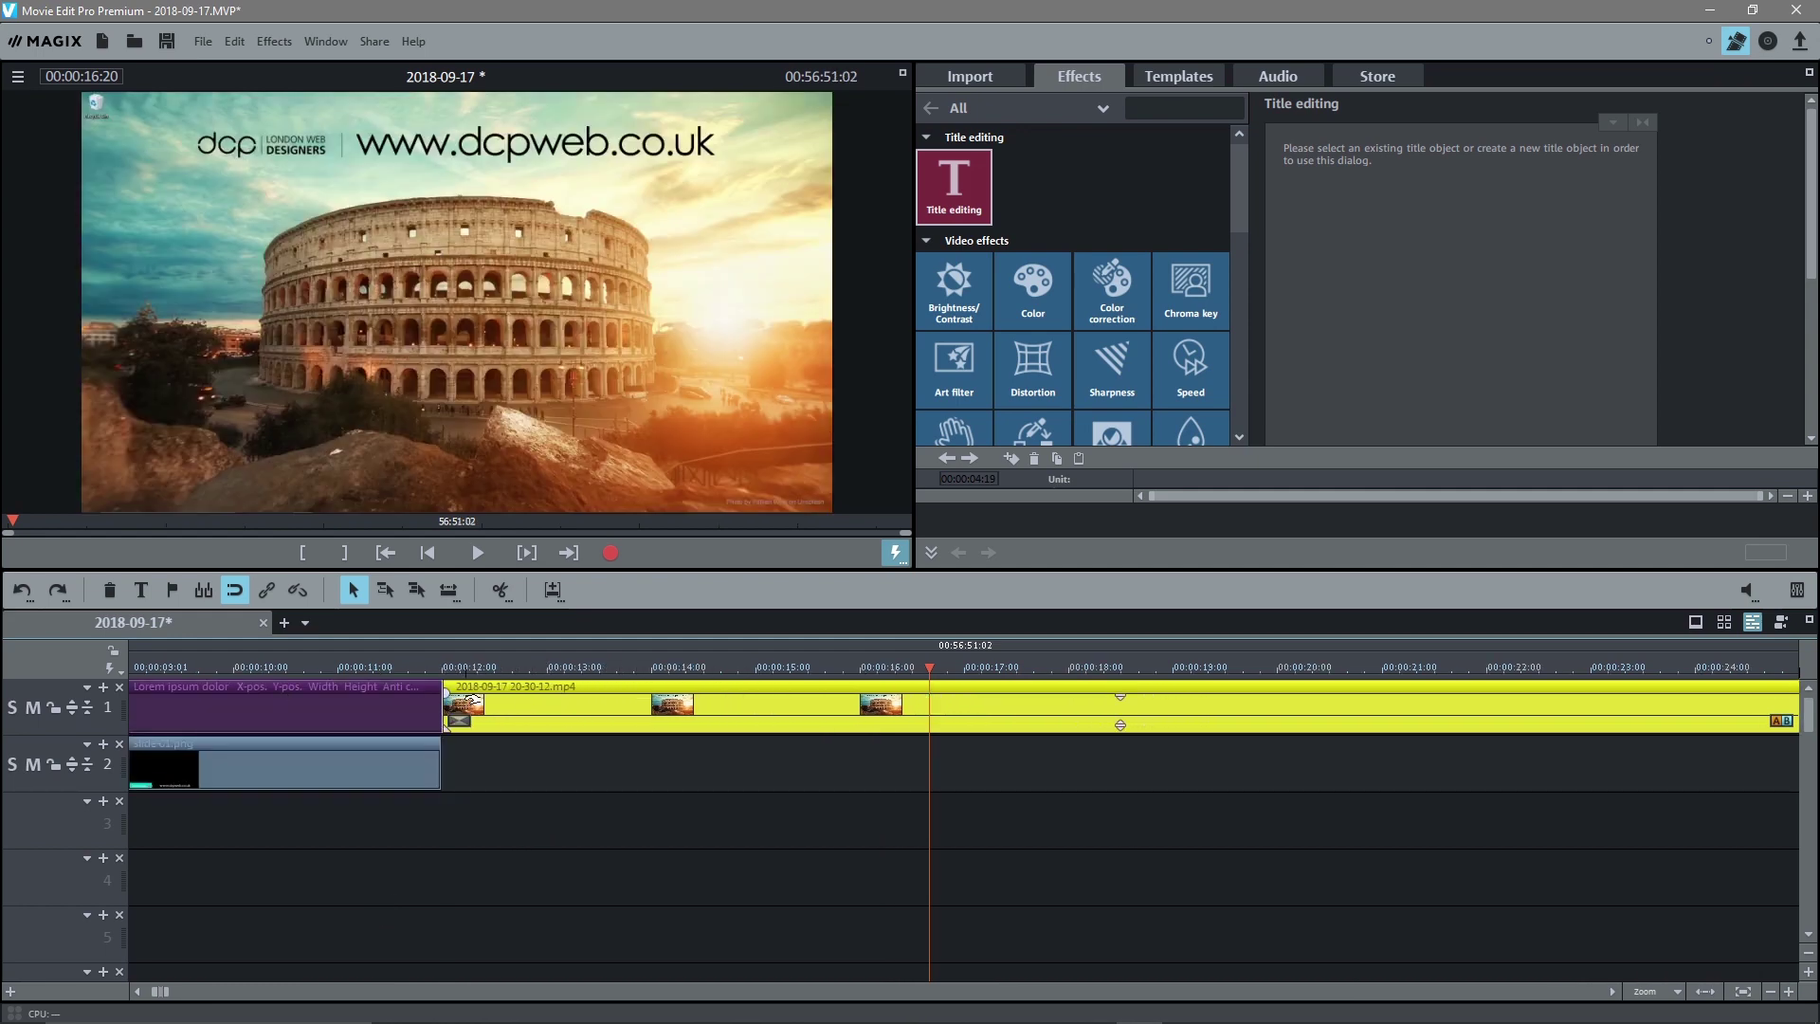
# Scrub the moved clip from 00:00:16:03 back to 00:00:12:11 to check its beginning
pyautogui.scroll(1, 533, 791)
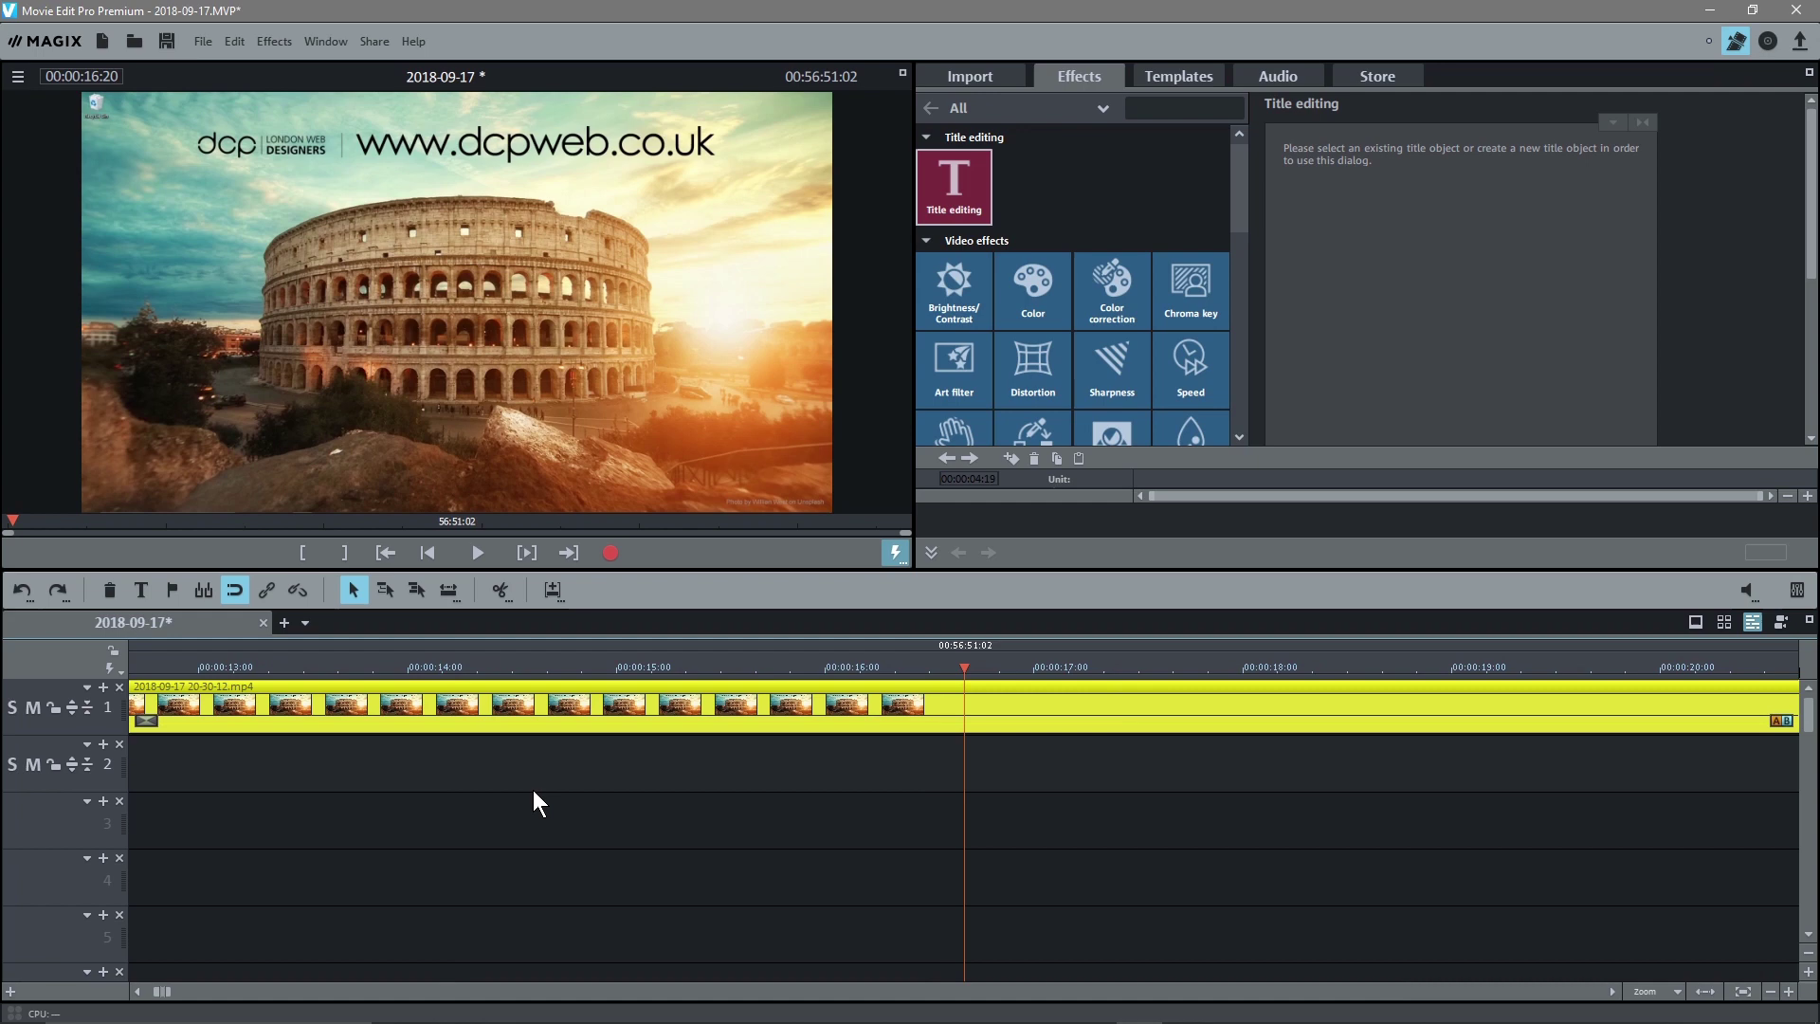
pyautogui.scroll(-1, 533, 792)
pyautogui.scroll(2, 725, 755)
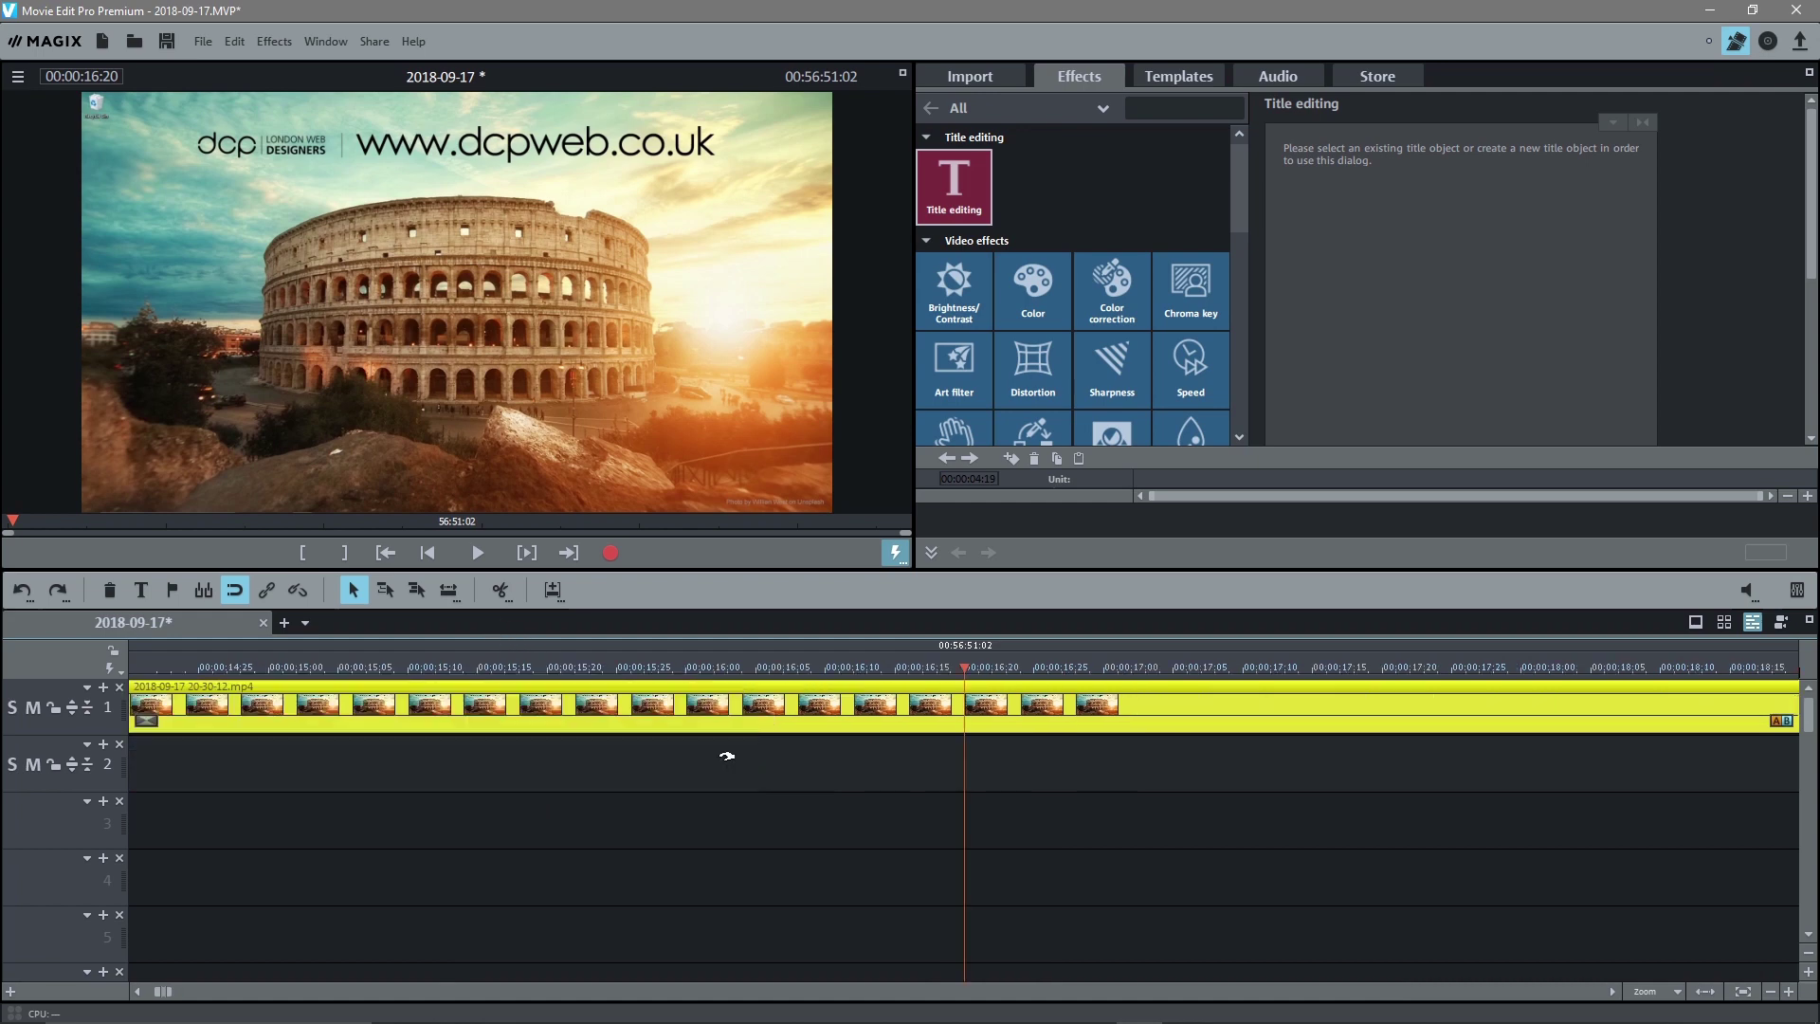
pyautogui.moveTo(578, 662); pyautogui.dragTo(727, 665)
pyautogui.scroll(-1, 702, 815)
pyautogui.scroll(1, 703, 812)
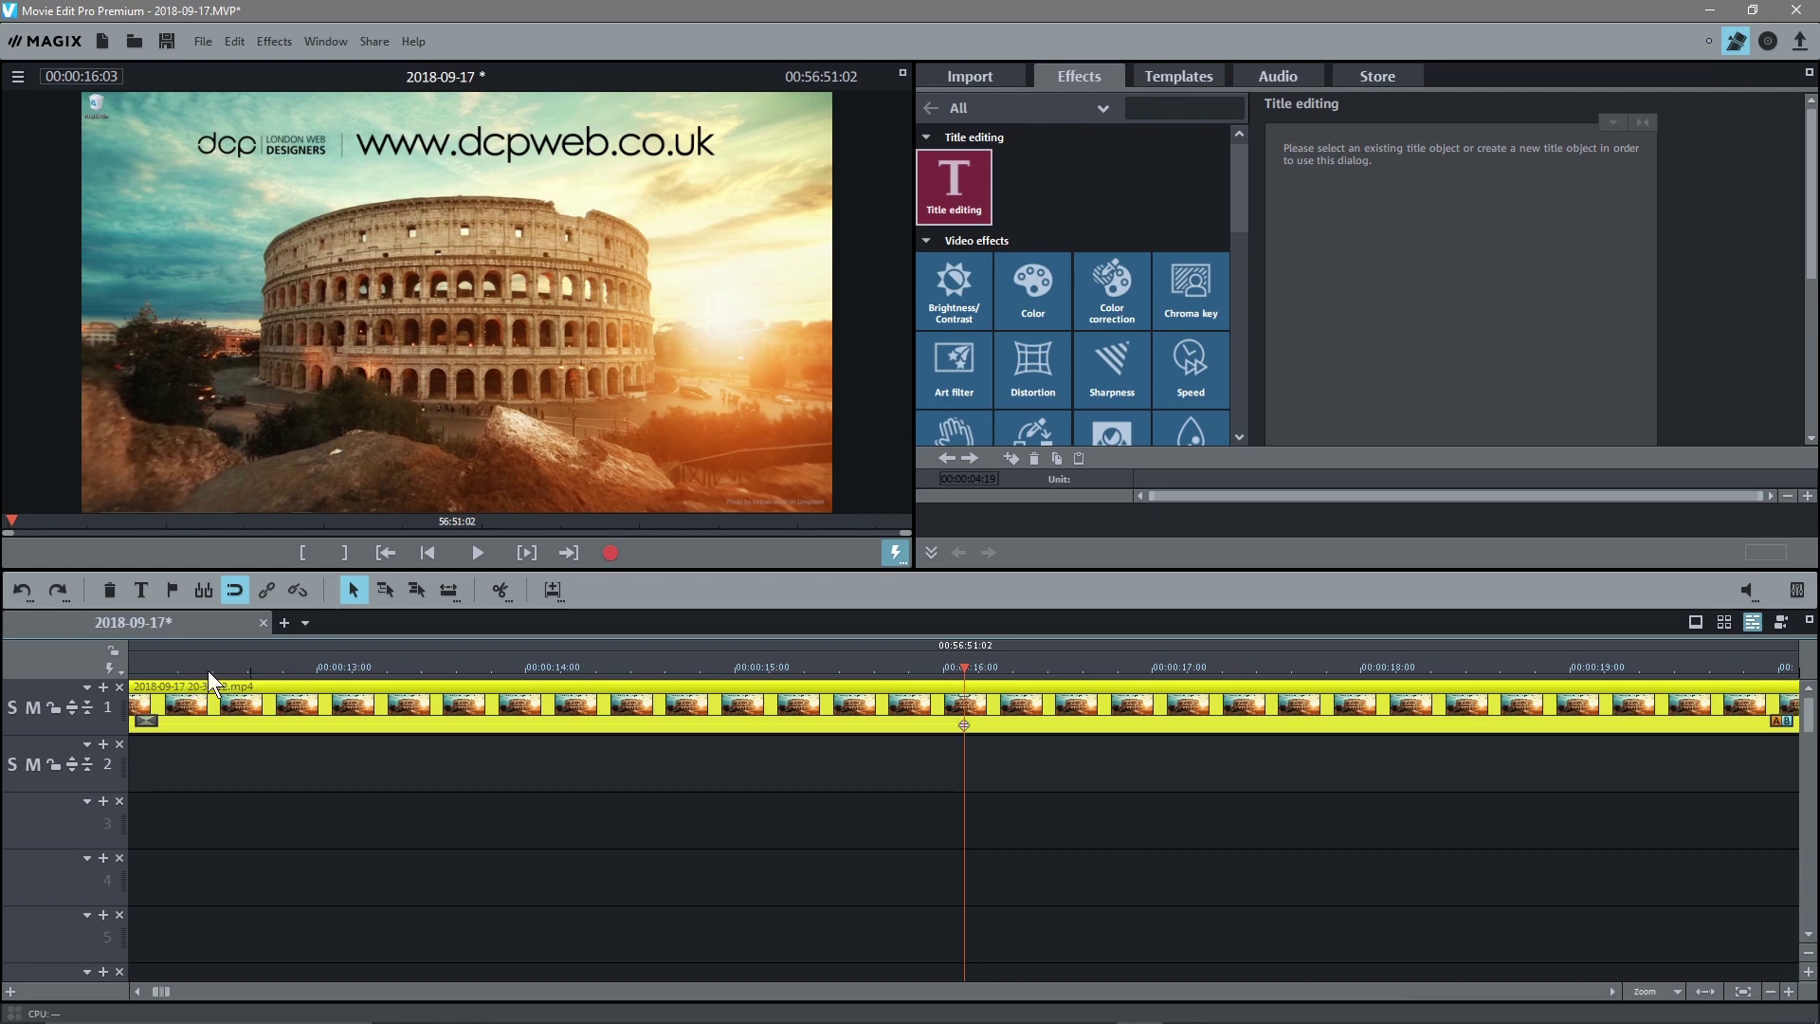
pyautogui.moveTo(956, 671); pyautogui.dragTo(183, 674)
pyautogui.scroll(1, 212, 840)
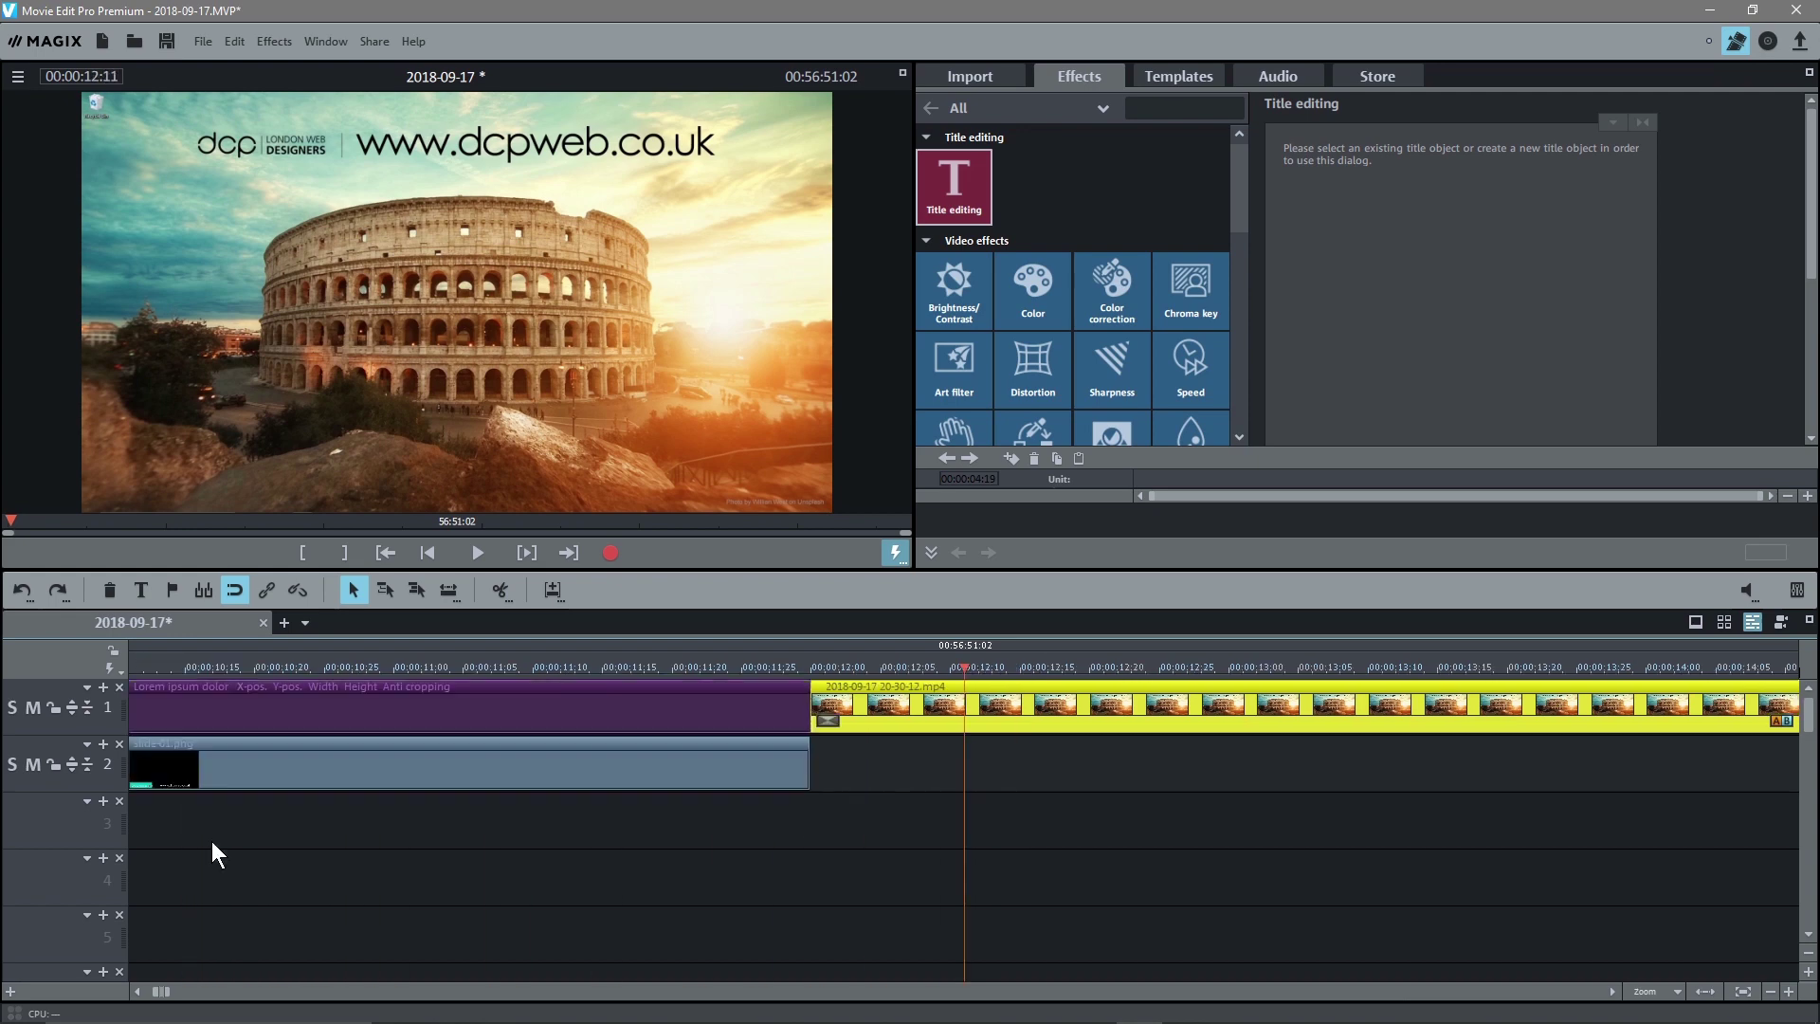
# Inspect the join at 00:00:12:00 and shift the clip to start at 00:00:11:29, overlapping the title's end with a short crossfade
pyautogui.scroll(1, 212, 840)
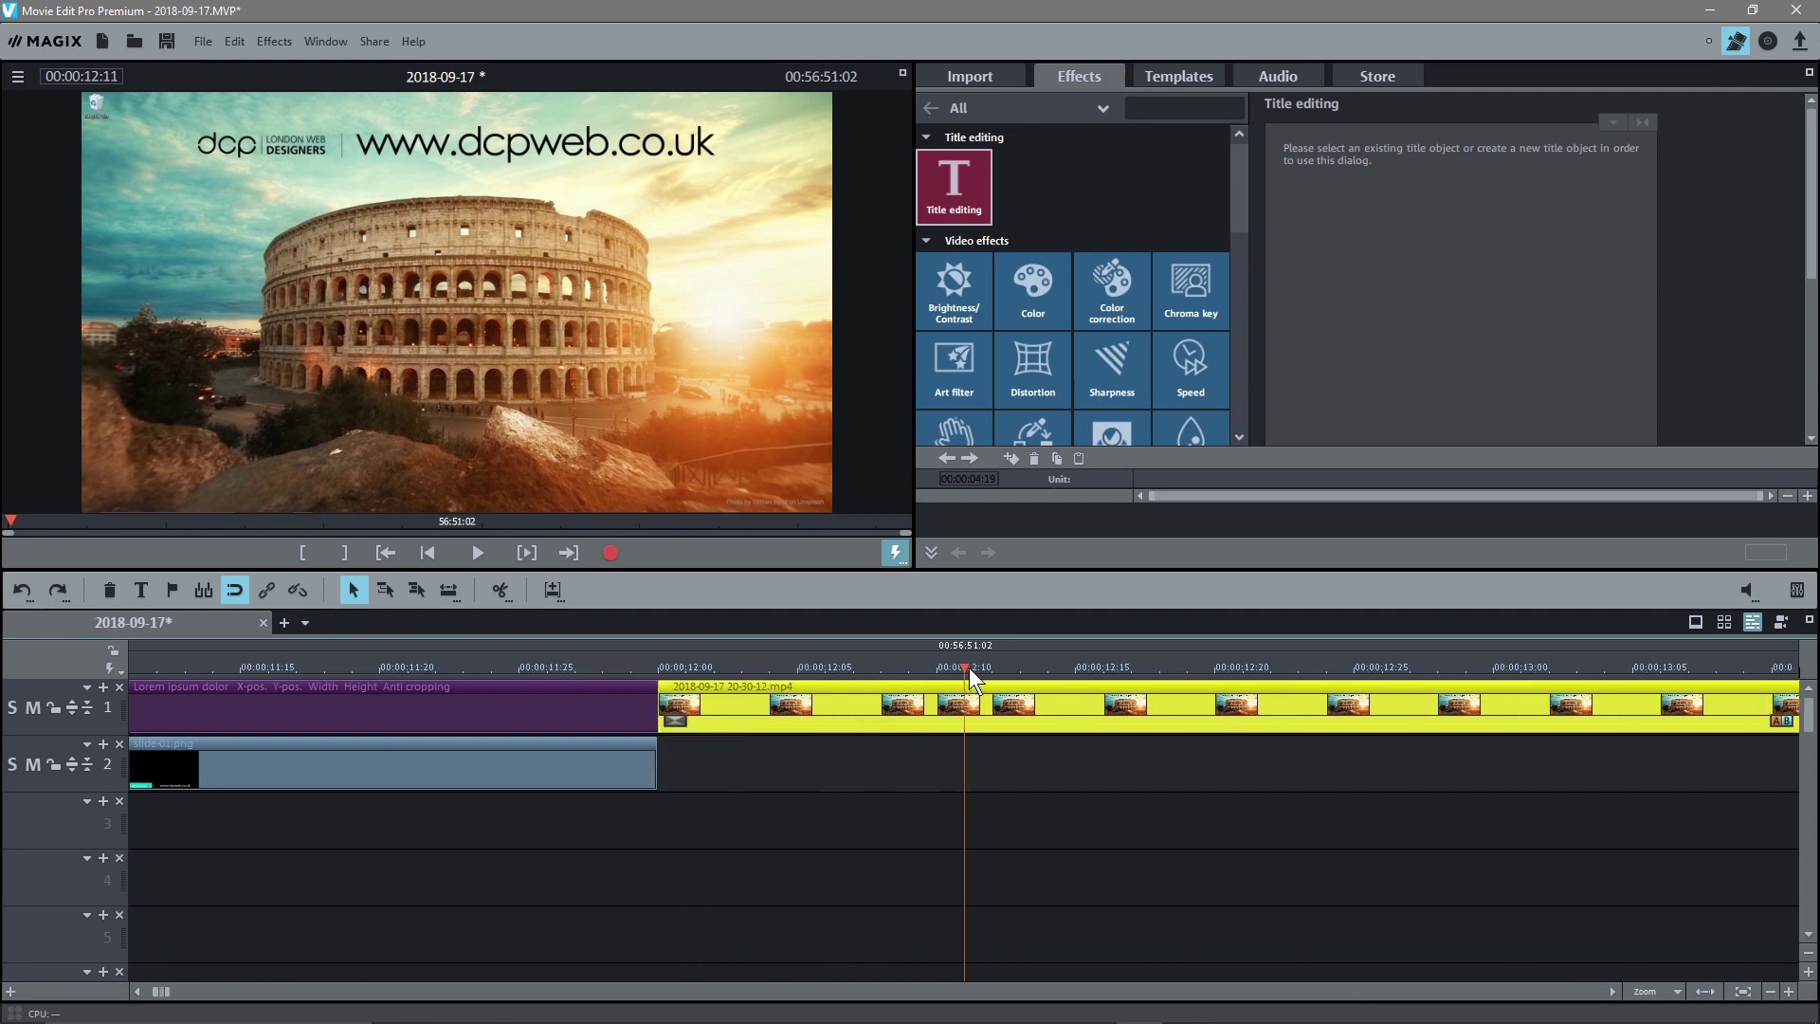
pyautogui.moveTo(964, 670); pyautogui.dragTo(665, 667)
pyautogui.scroll(2, 705, 822)
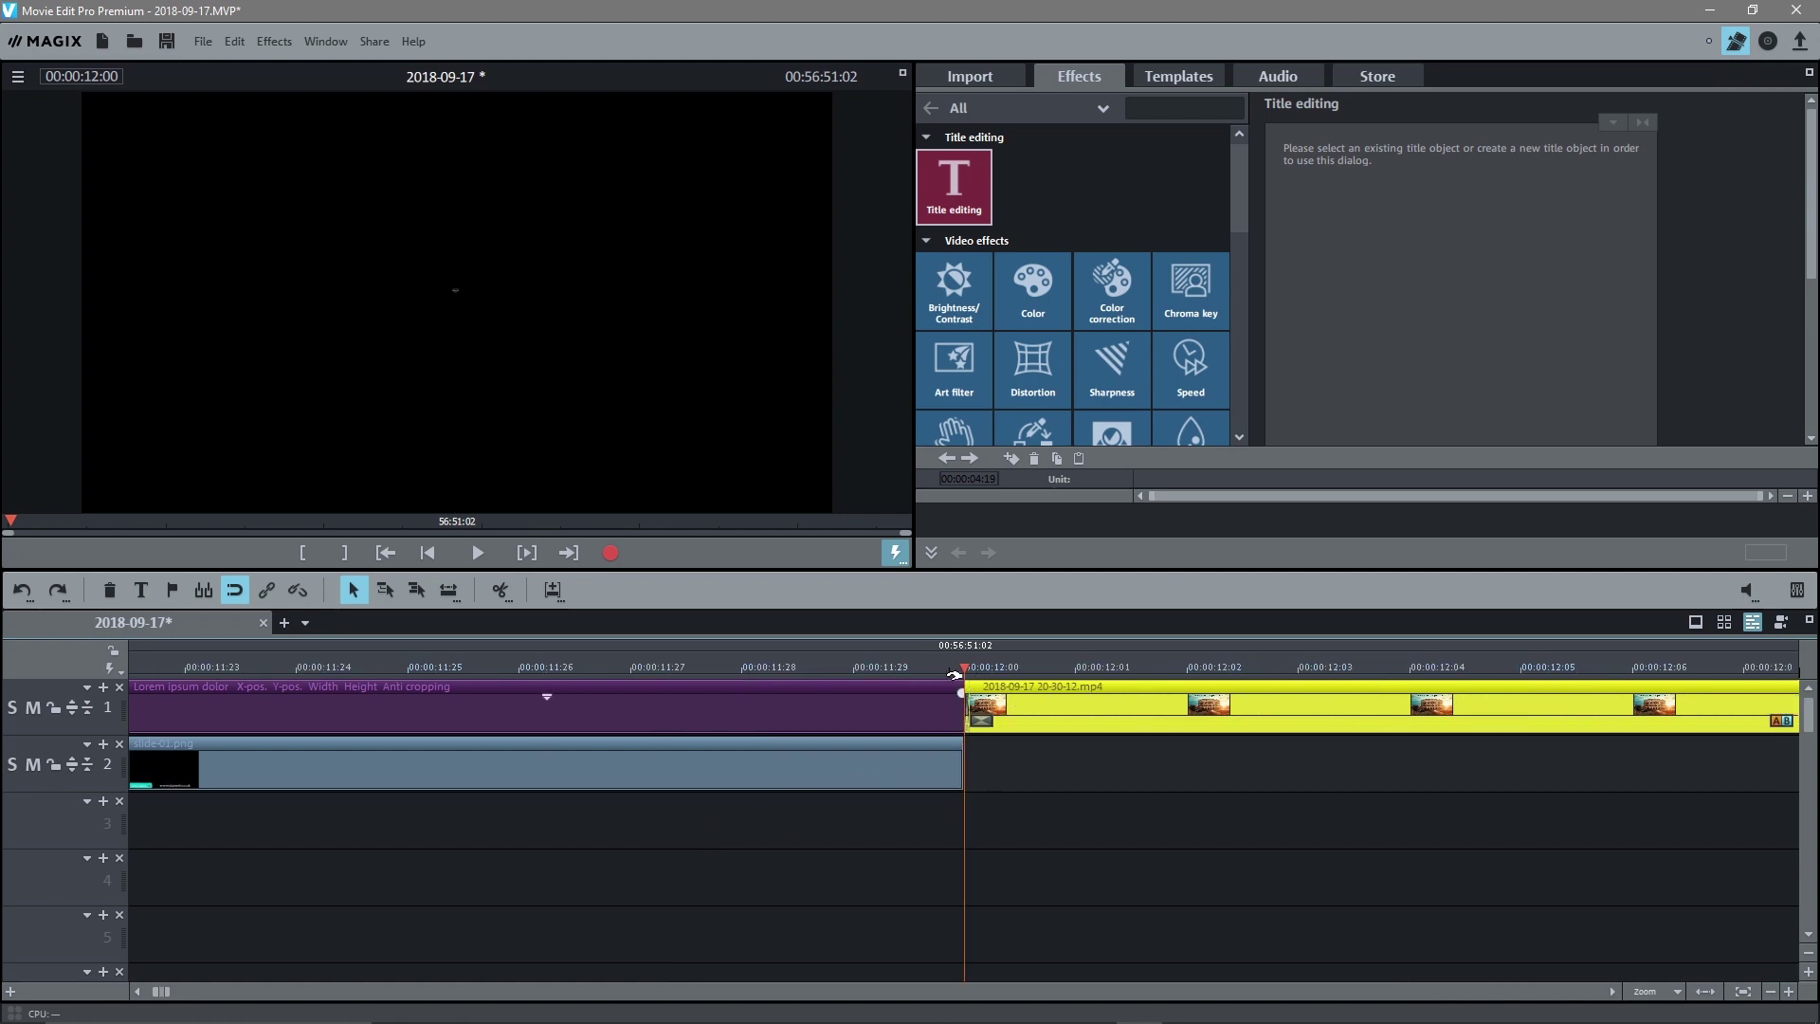
pyautogui.moveTo(964, 670); pyautogui.dragTo(1148, 671)
pyautogui.moveTo(1063, 713); pyautogui.dragTo(898, 740)
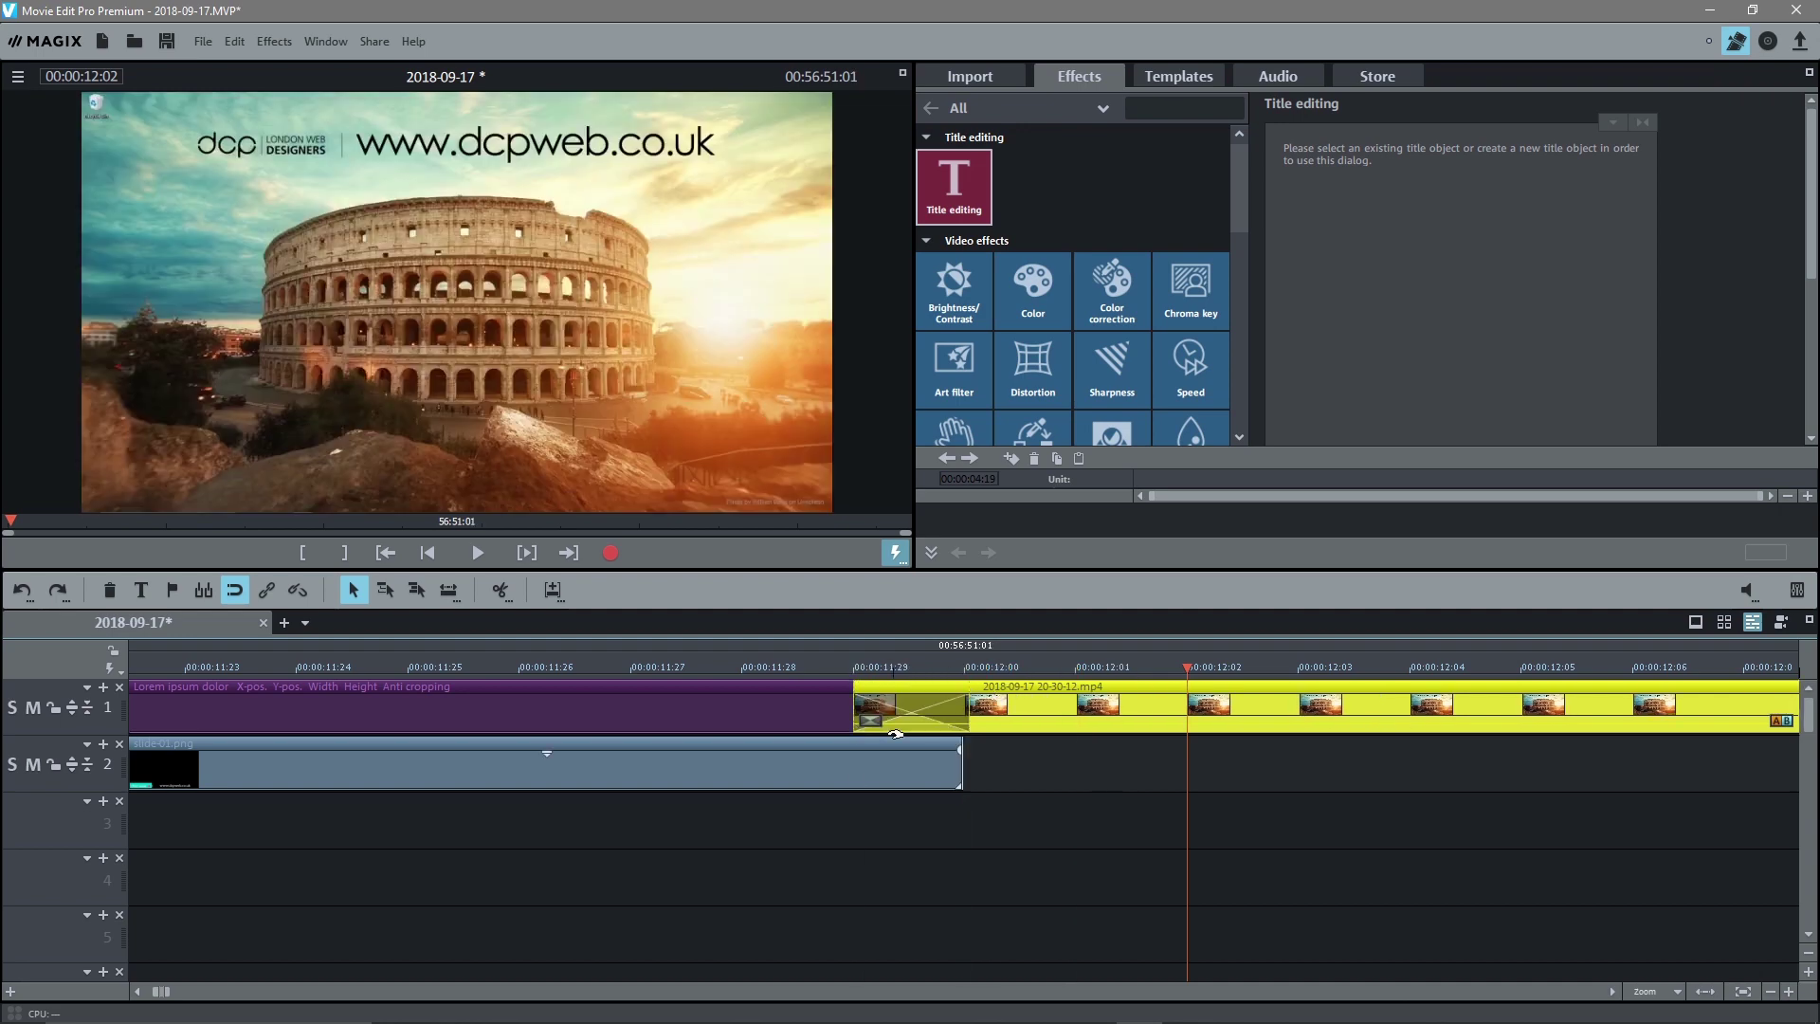
# Play the transition between the title and the clip from 00:00:11:28
pyautogui.click(692, 671)
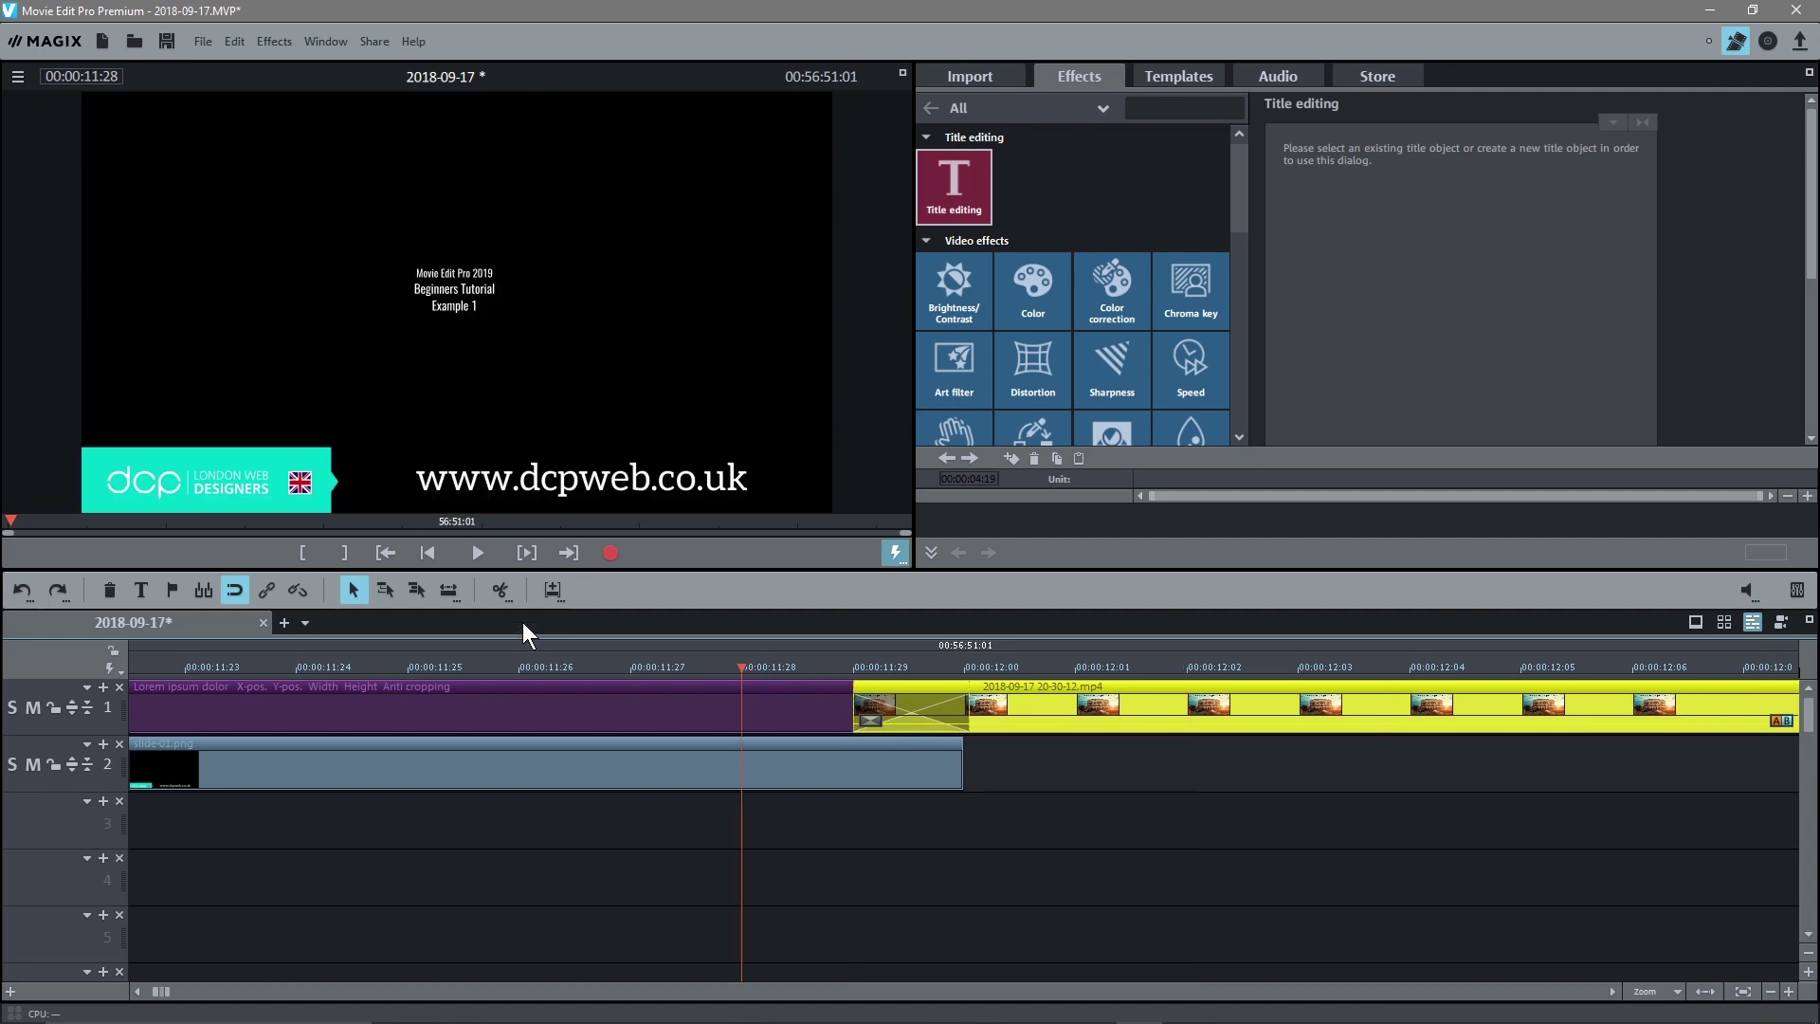
pyautogui.click(476, 554)
pyautogui.click(478, 552)
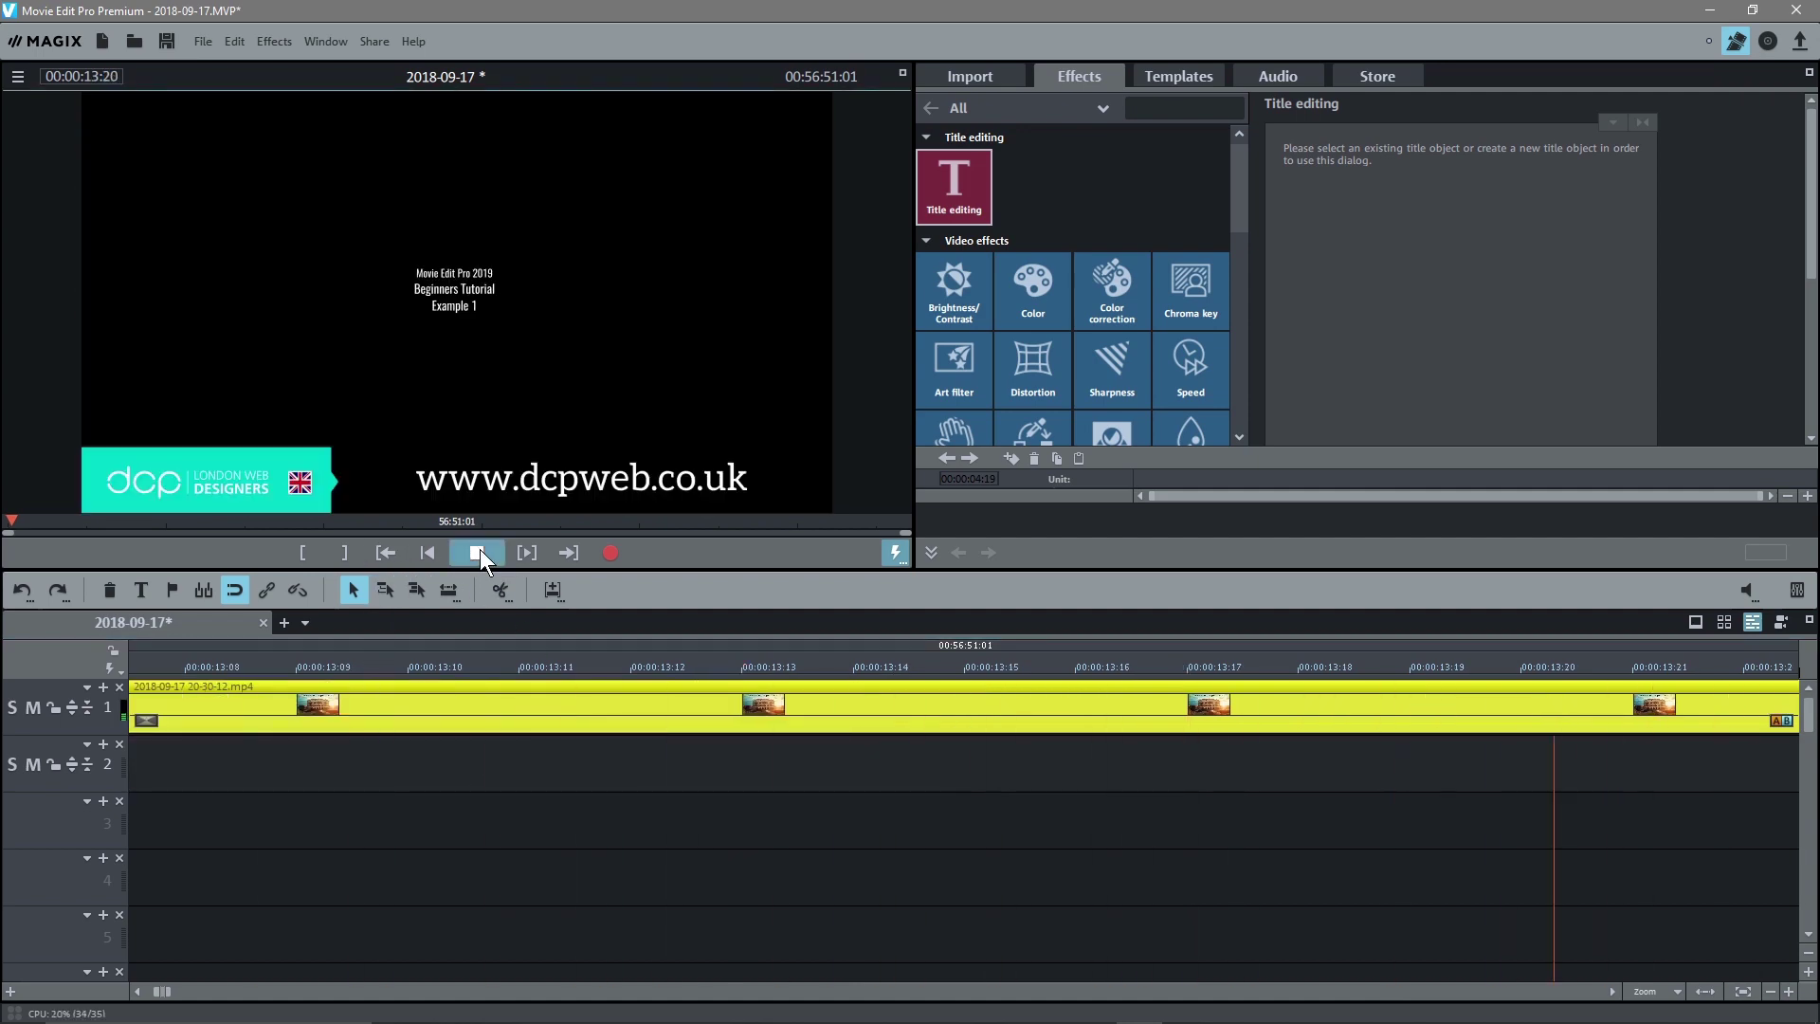
# Lengthen the crossfade by moving the clip further over the title so that it starts at 00:00:11:20
pyautogui.scroll(-5, 502, 848)
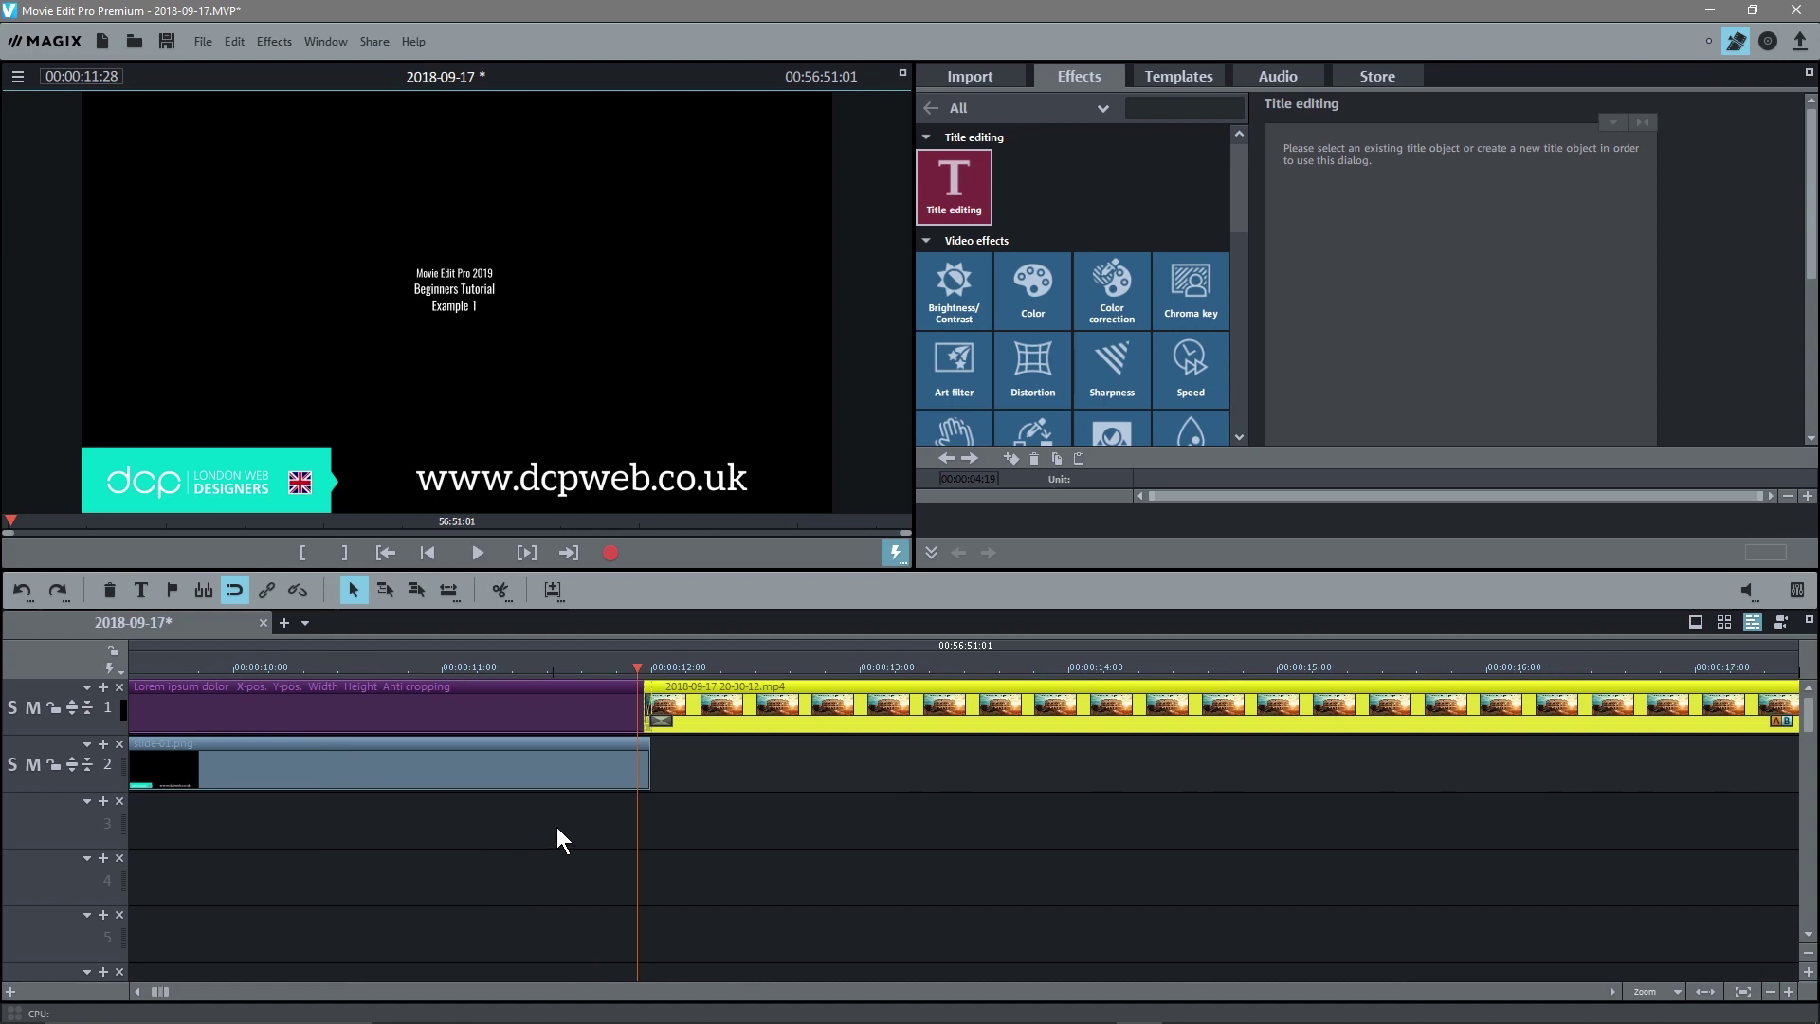
pyautogui.hscroll(-4, 556, 827)
pyautogui.moveTo(1536, 705); pyautogui.dragTo(1497, 705)
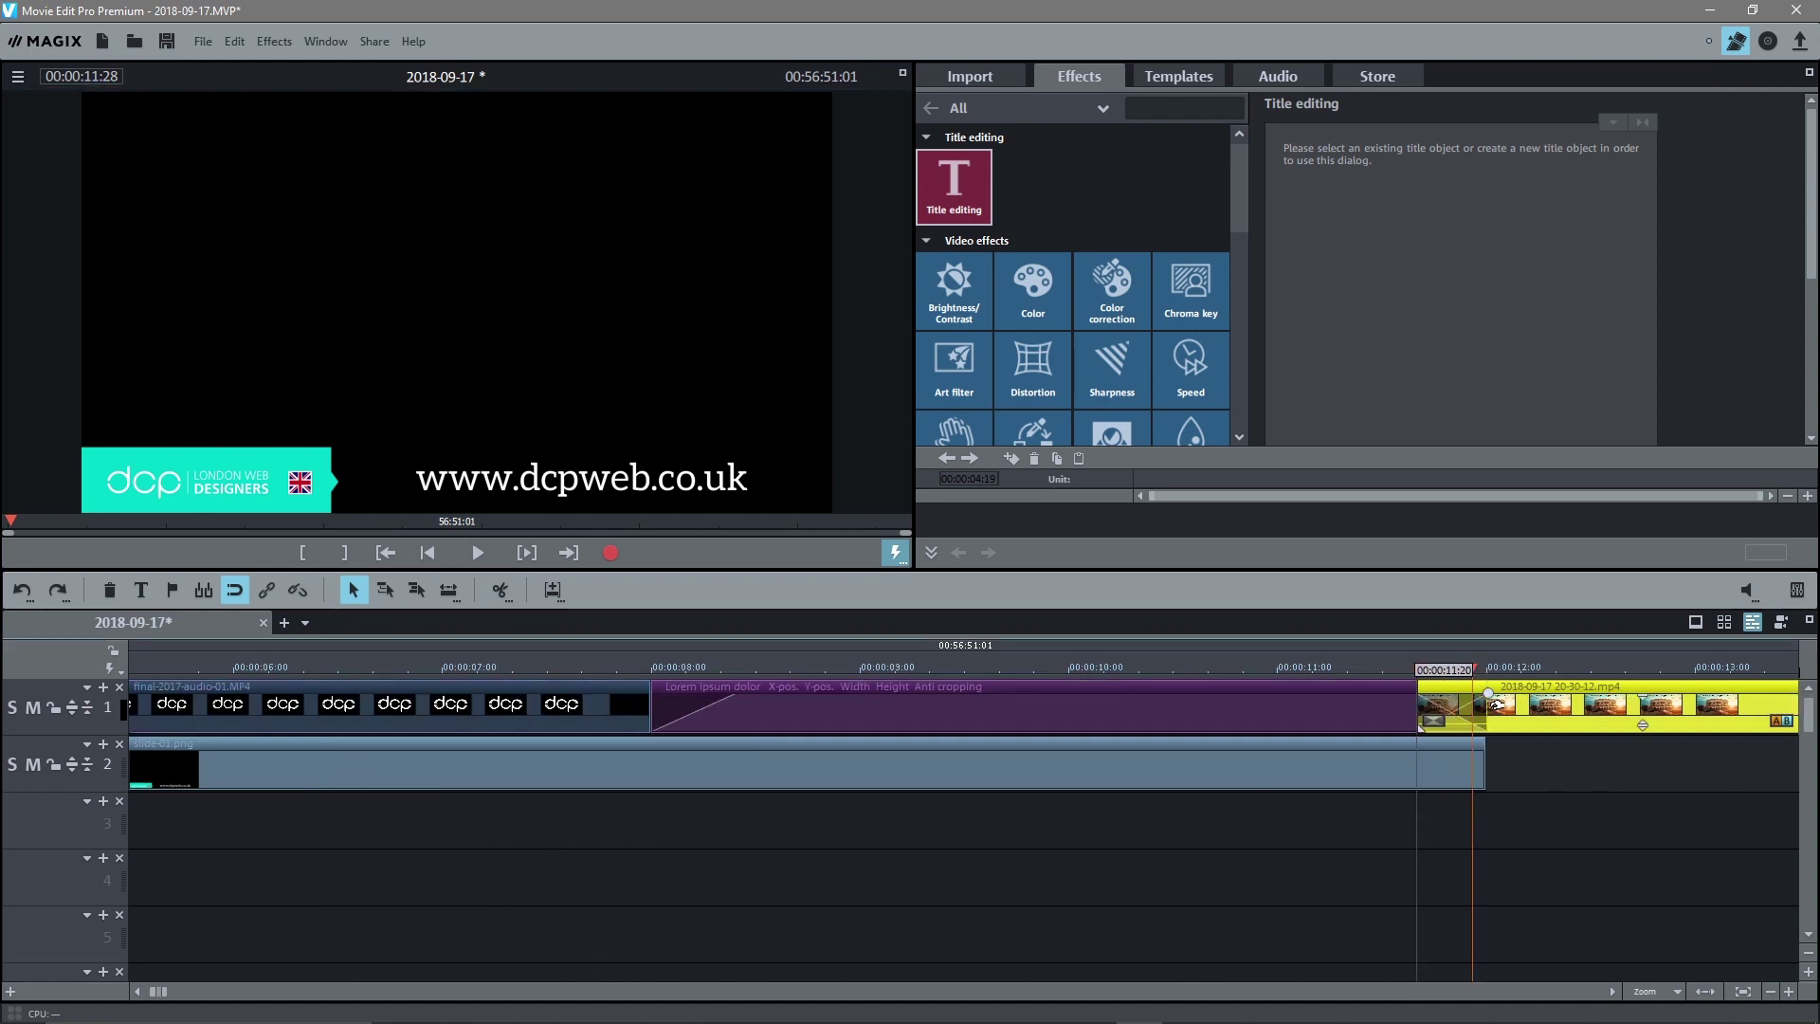
# Play the lengthened crossfade from 00:00:10:20 to check it
pyautogui.click(1208, 666)
pyautogui.click(479, 552)
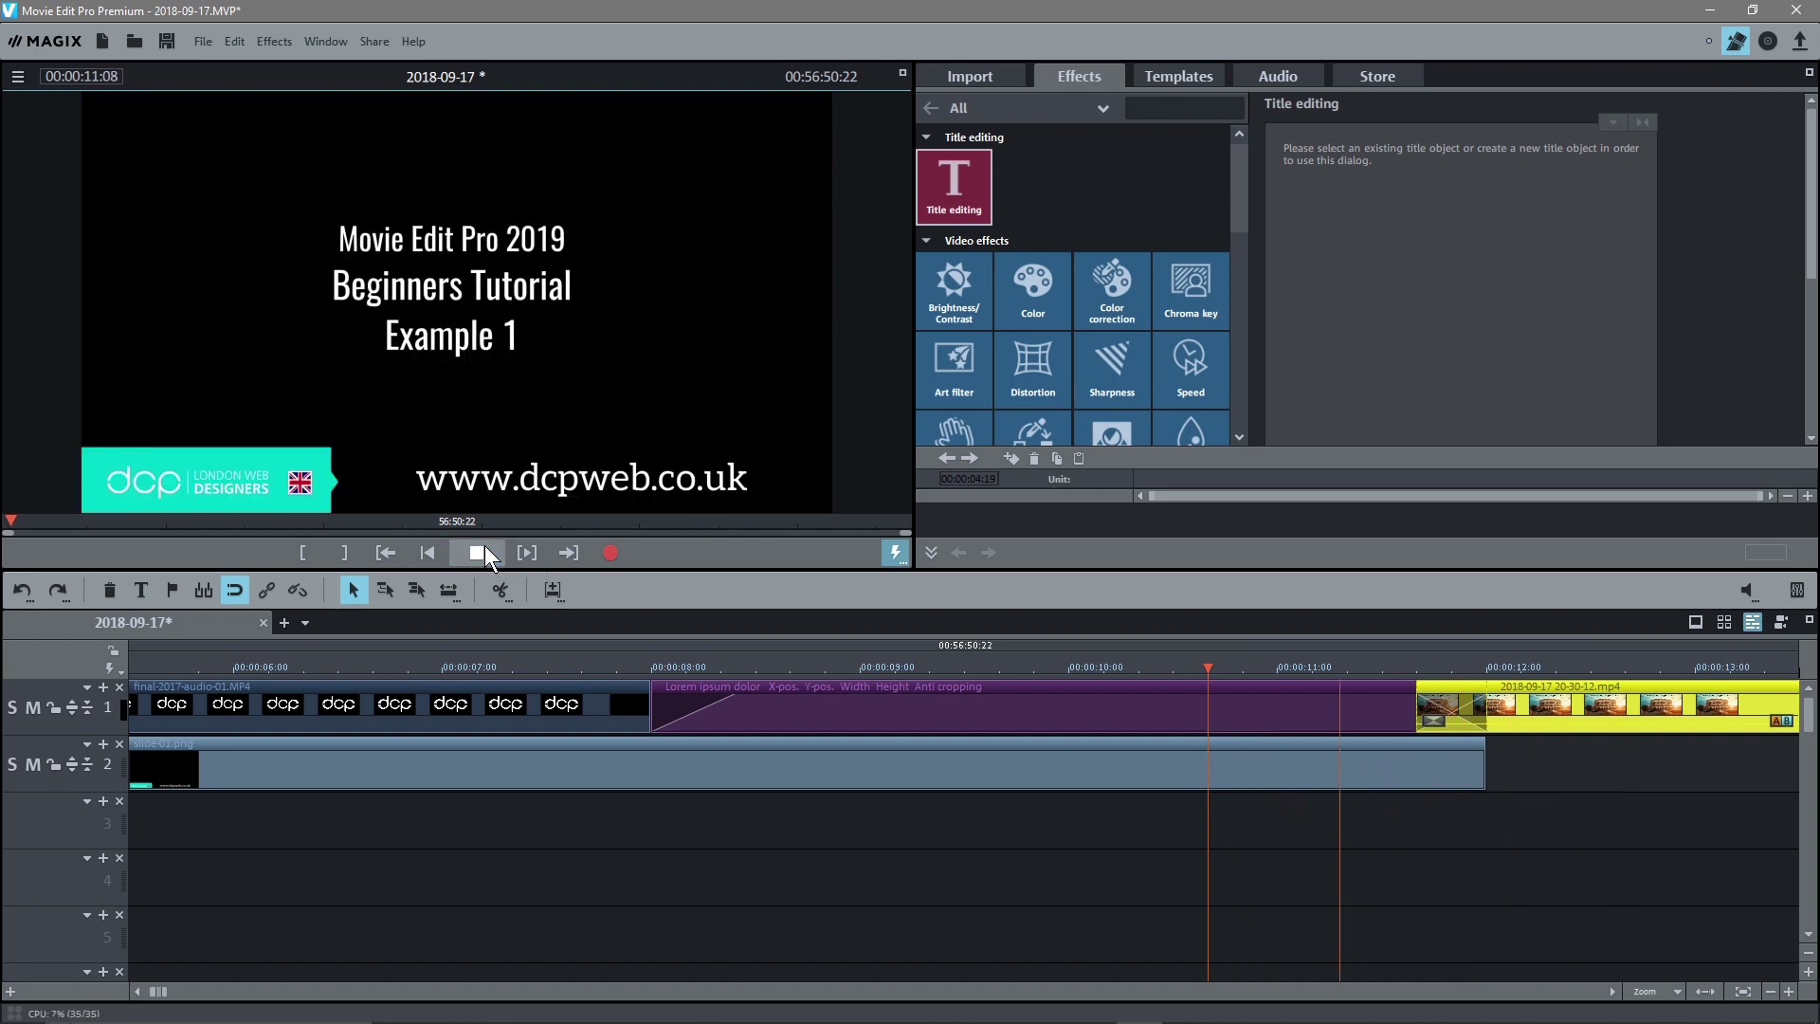
pyautogui.click(486, 547)
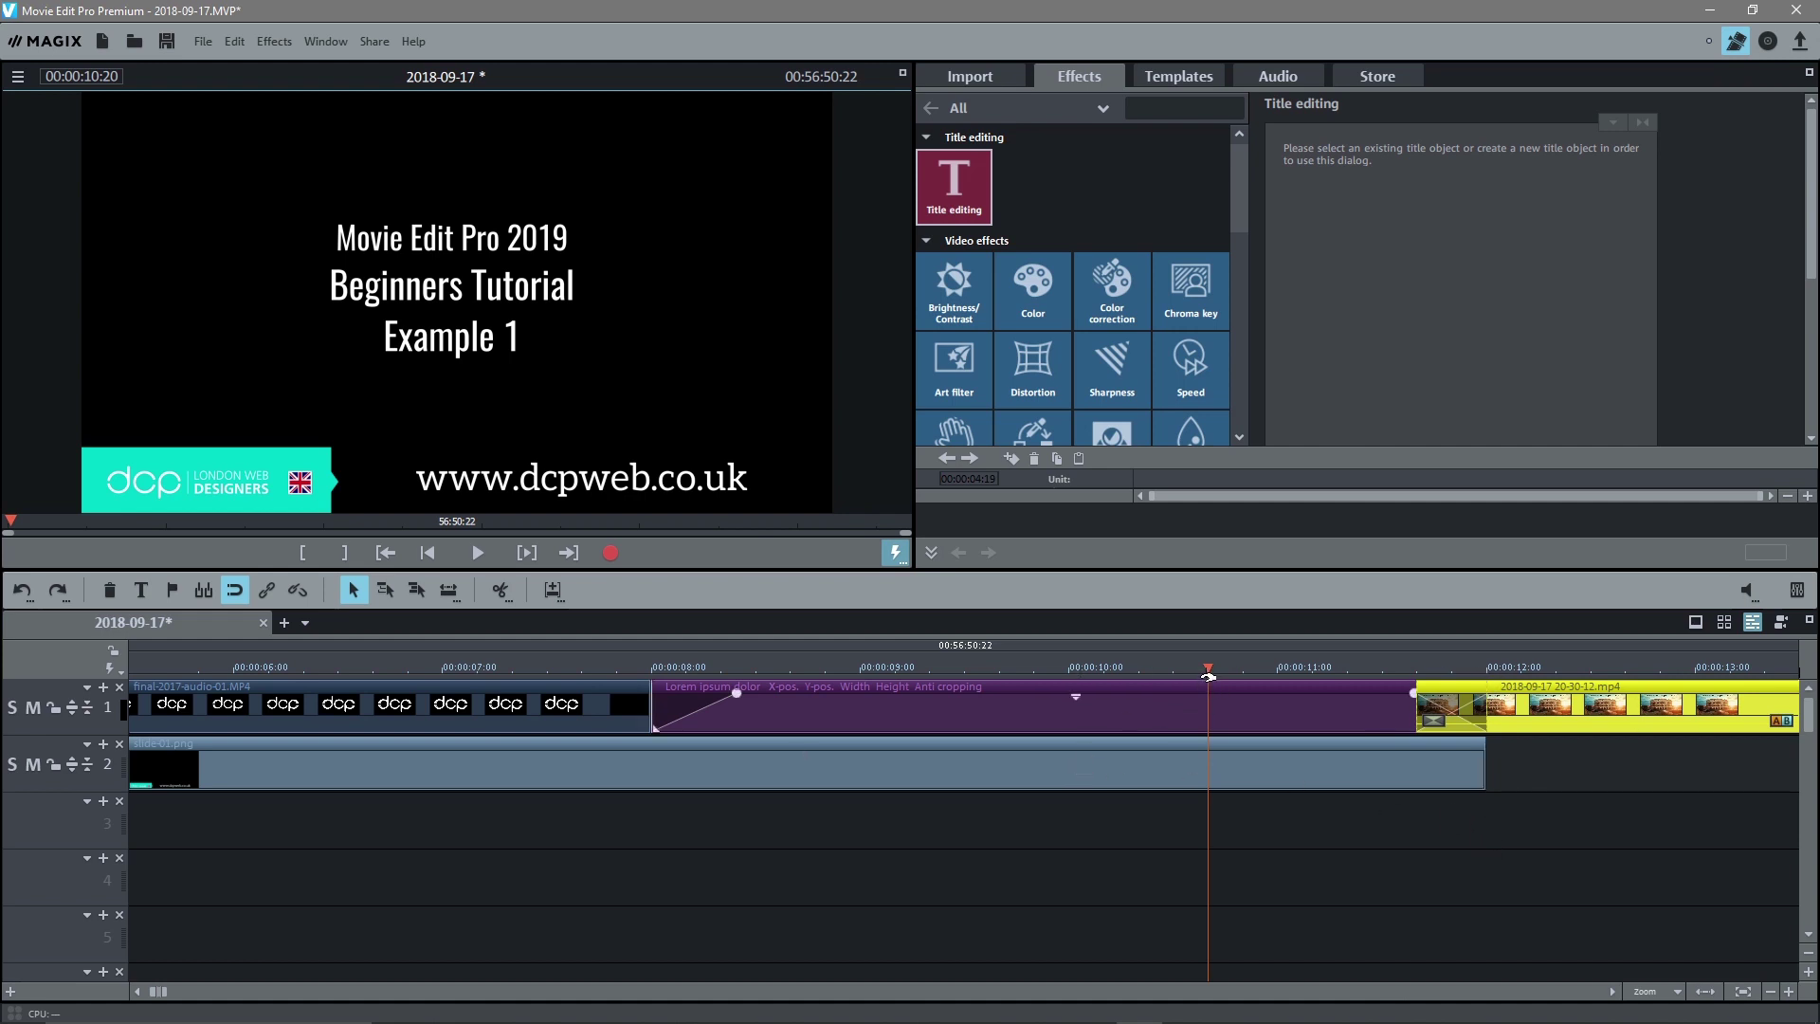
# Scrub forward to 00:00:15:29 in the clip, and view slide-01.png in Photos before closing it
pyautogui.moveTo(1207, 671); pyautogui.dragTo(1548, 672)
pyautogui.scroll(-10, 1181, 833)
pyautogui.scroll(1, 1180, 833)
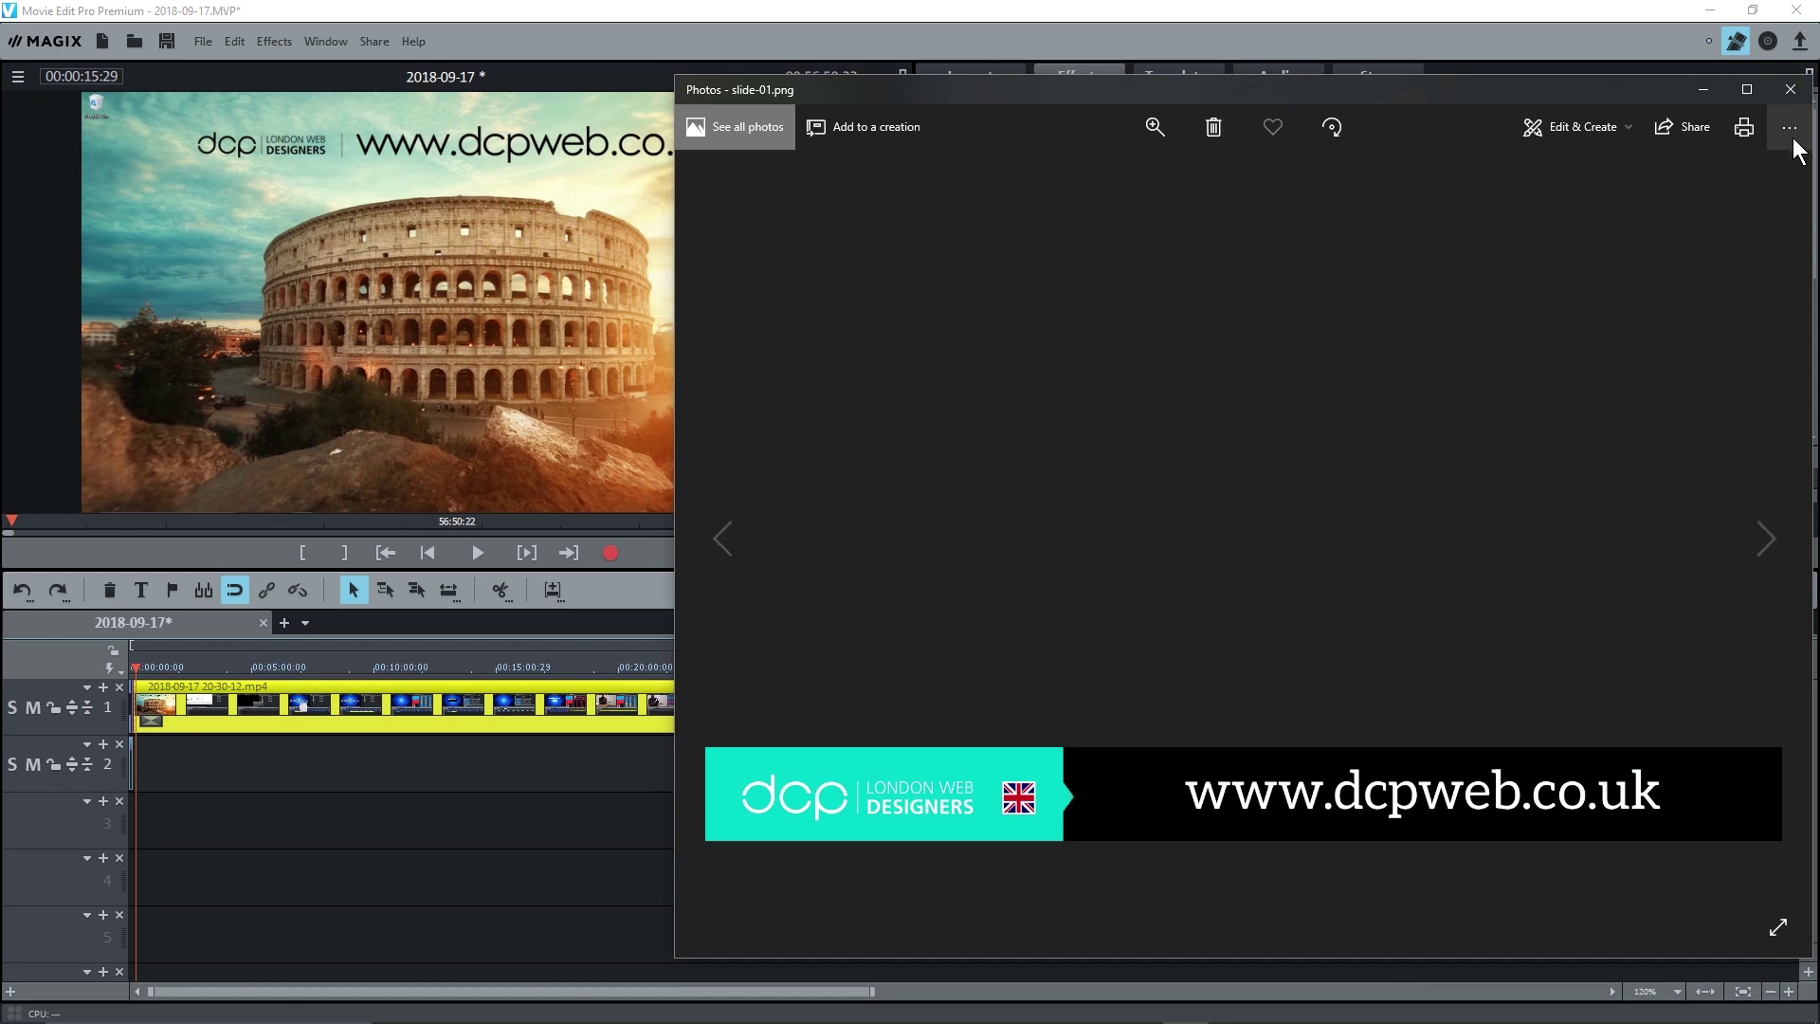
pyautogui.click(1790, 89)
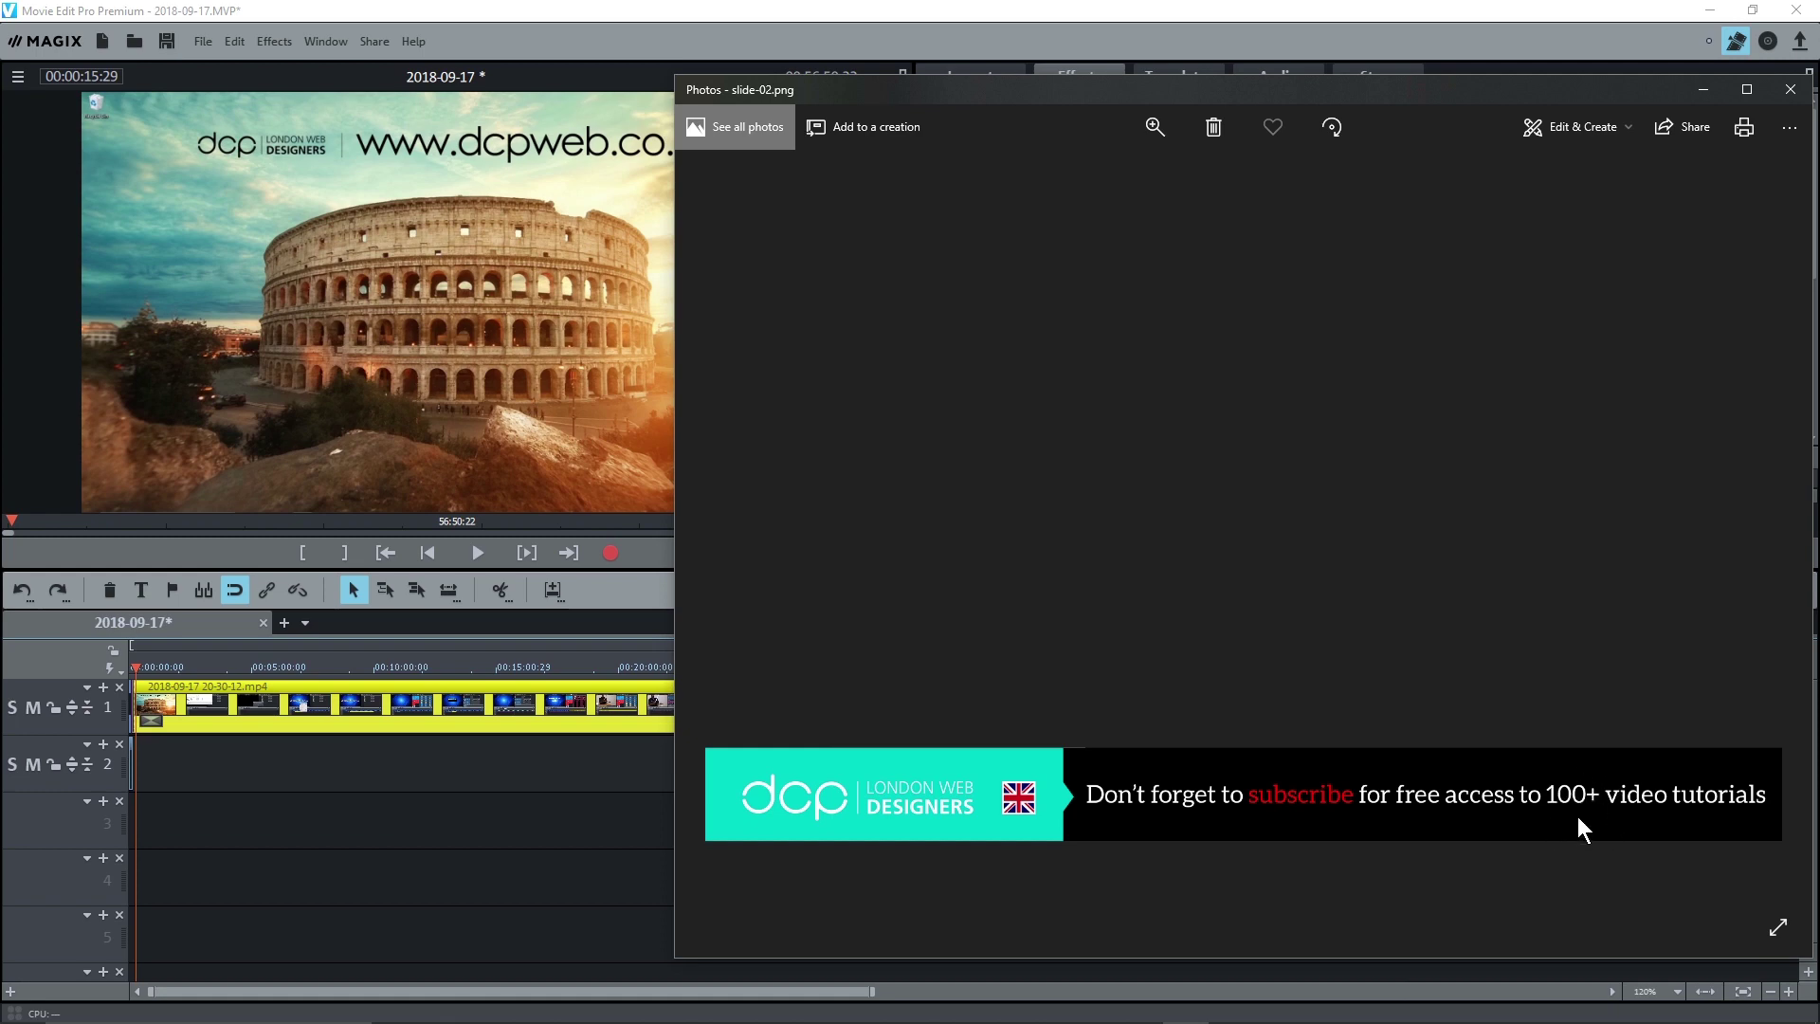
# Close the slide-02.png preview, place slide-02.png on track 2 directly after the first slide, and move the playhead to 00:00:19:08
pyautogui.click(1789, 91)
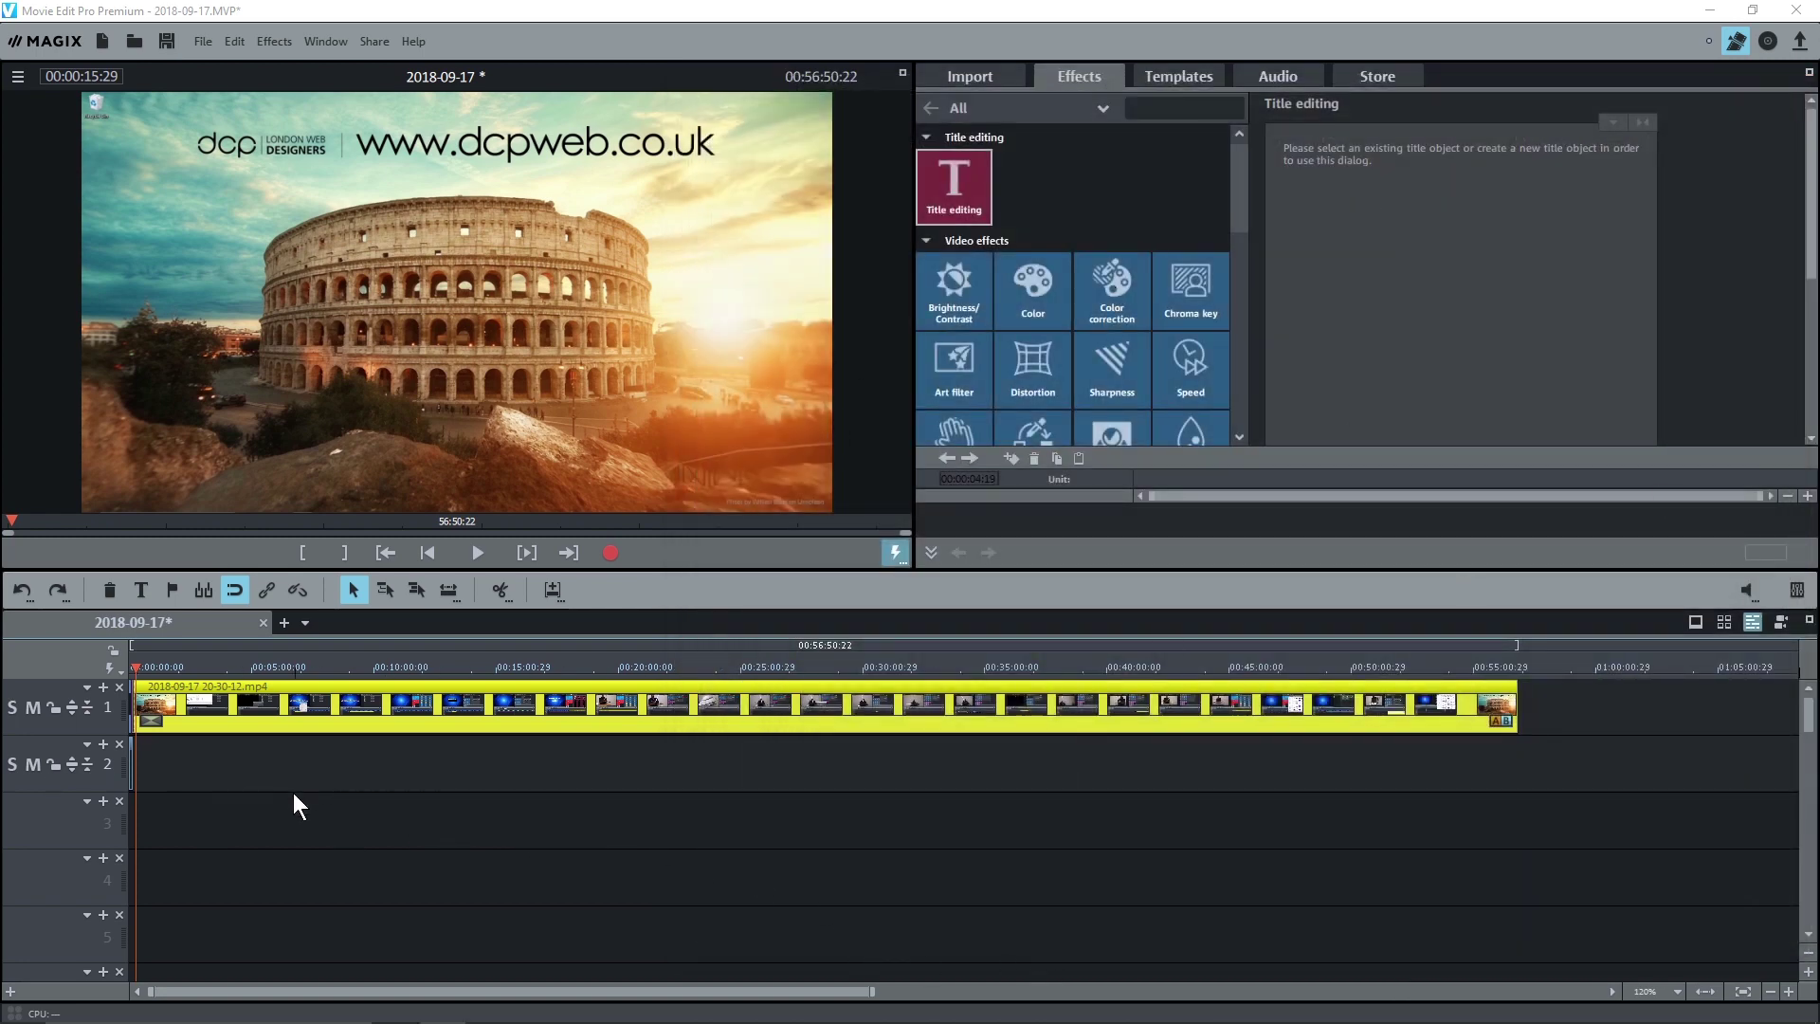
pyautogui.scroll(1, 277, 793)
pyautogui.scroll(6, 271, 806)
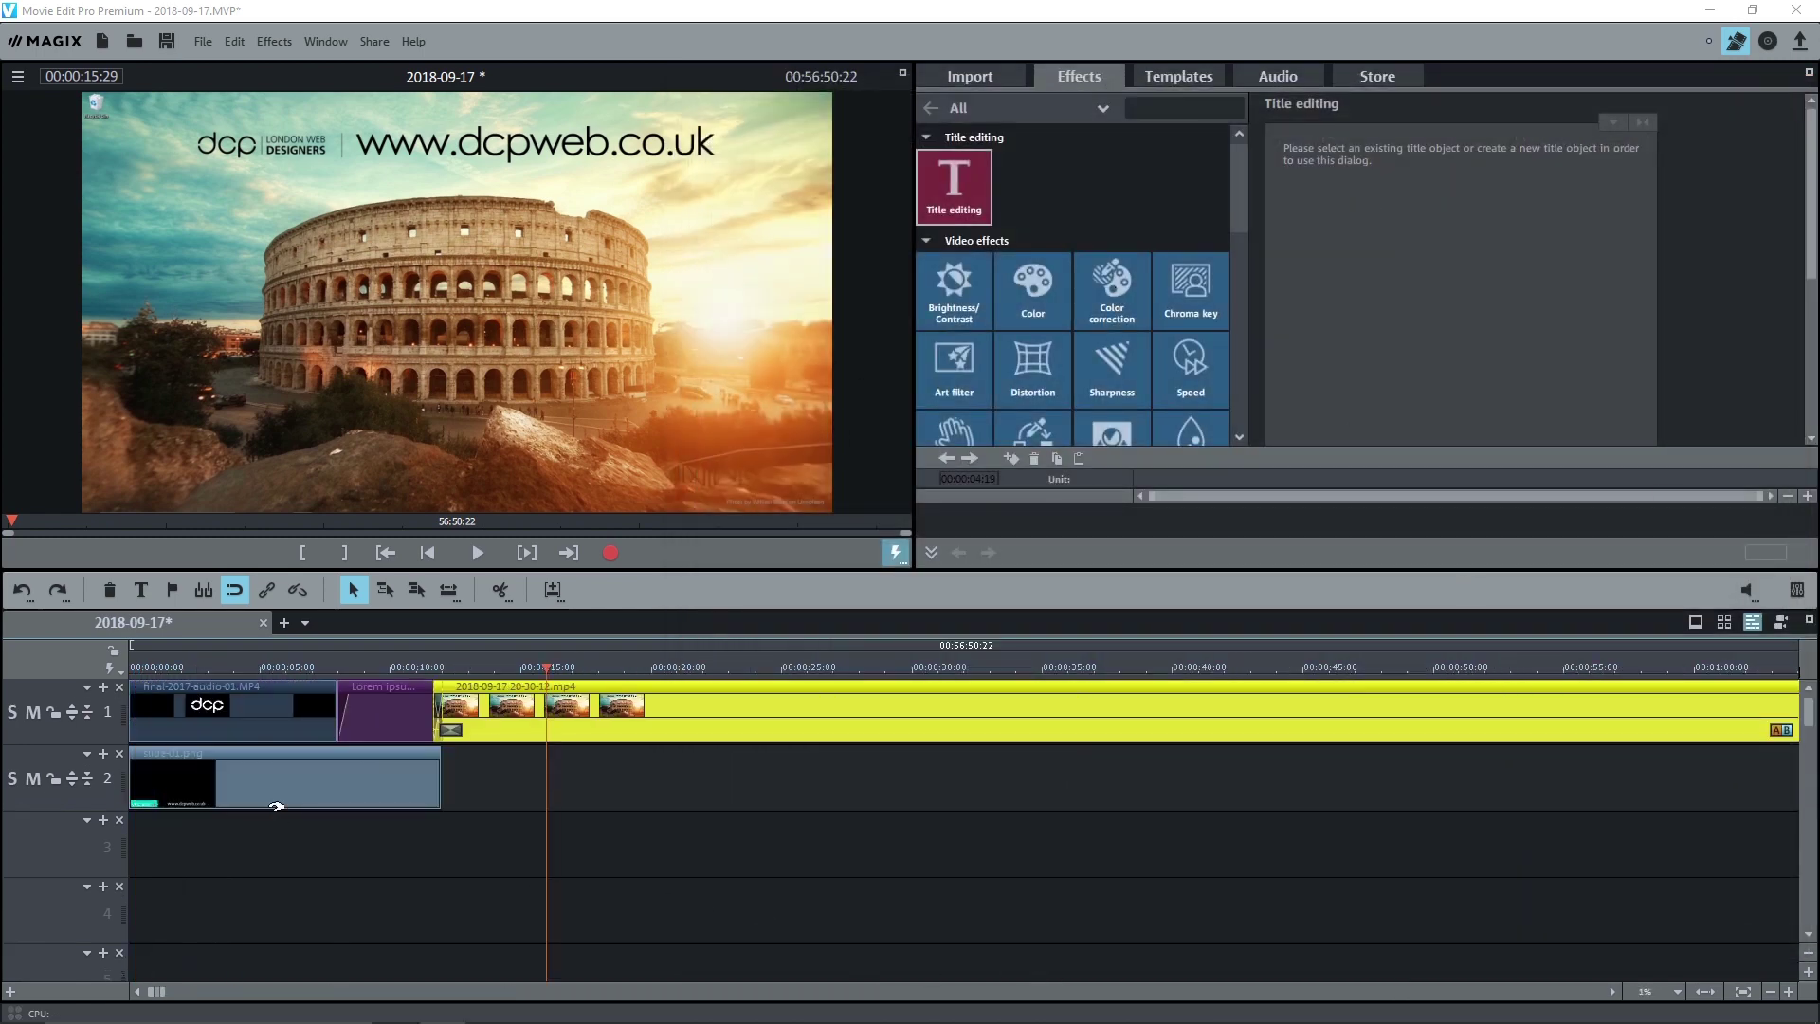
pyautogui.scroll(1, 271, 806)
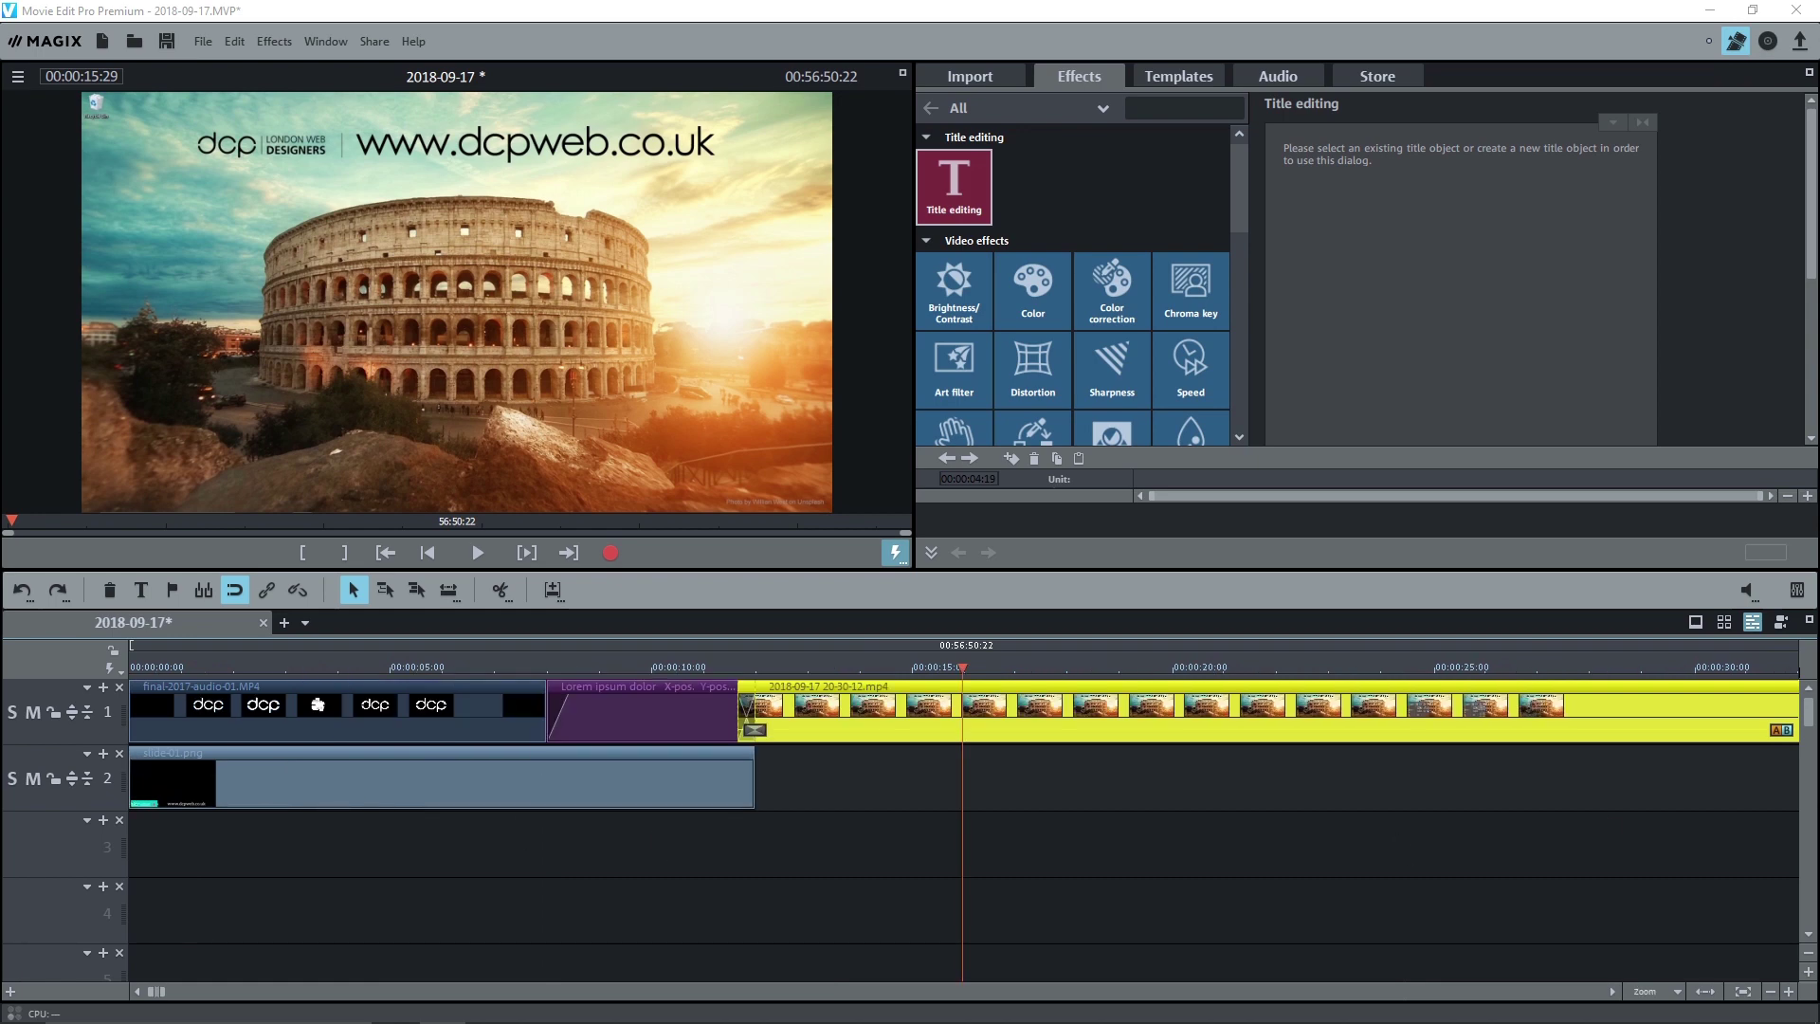
pyautogui.moveTo(1230, 910); pyautogui.dragTo(900, 769)
pyautogui.moveTo(669, 664); pyautogui.dragTo(1134, 702)
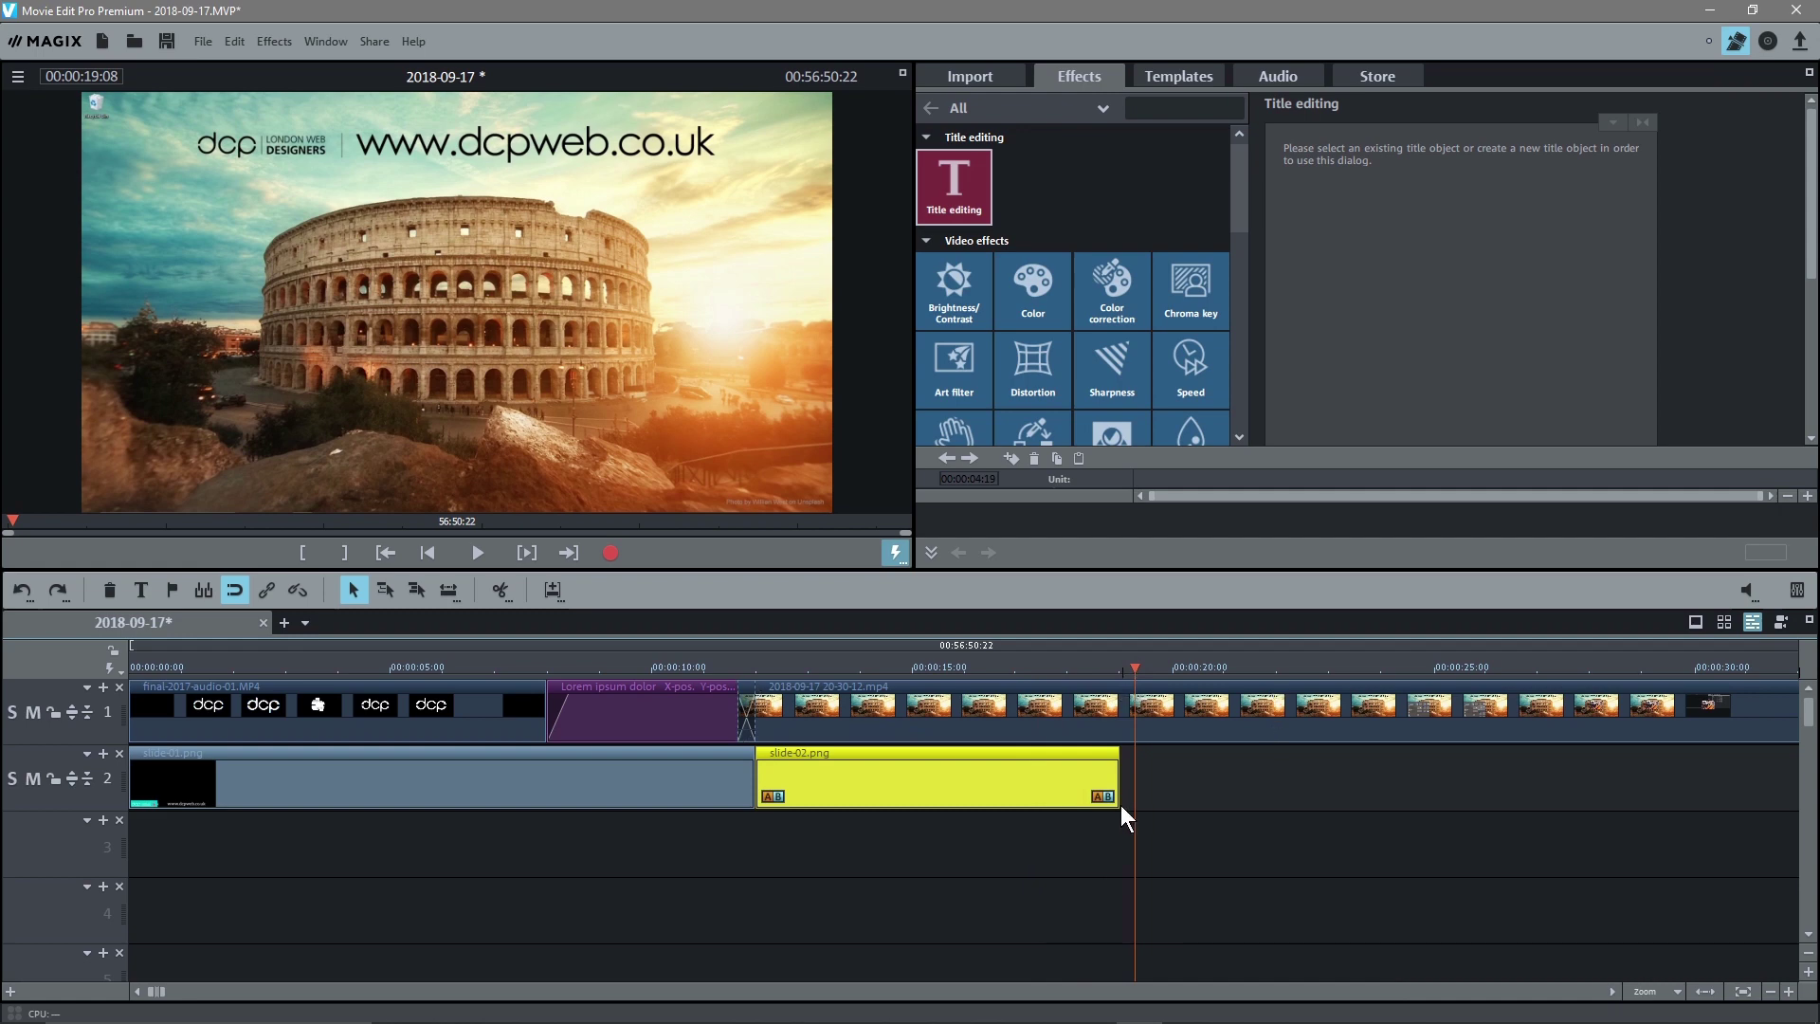
# Give slide-02.png on track 2 a fade-out of about 1 second and move the playhead on to 00:00:23:22
pyautogui.click(1113, 774)
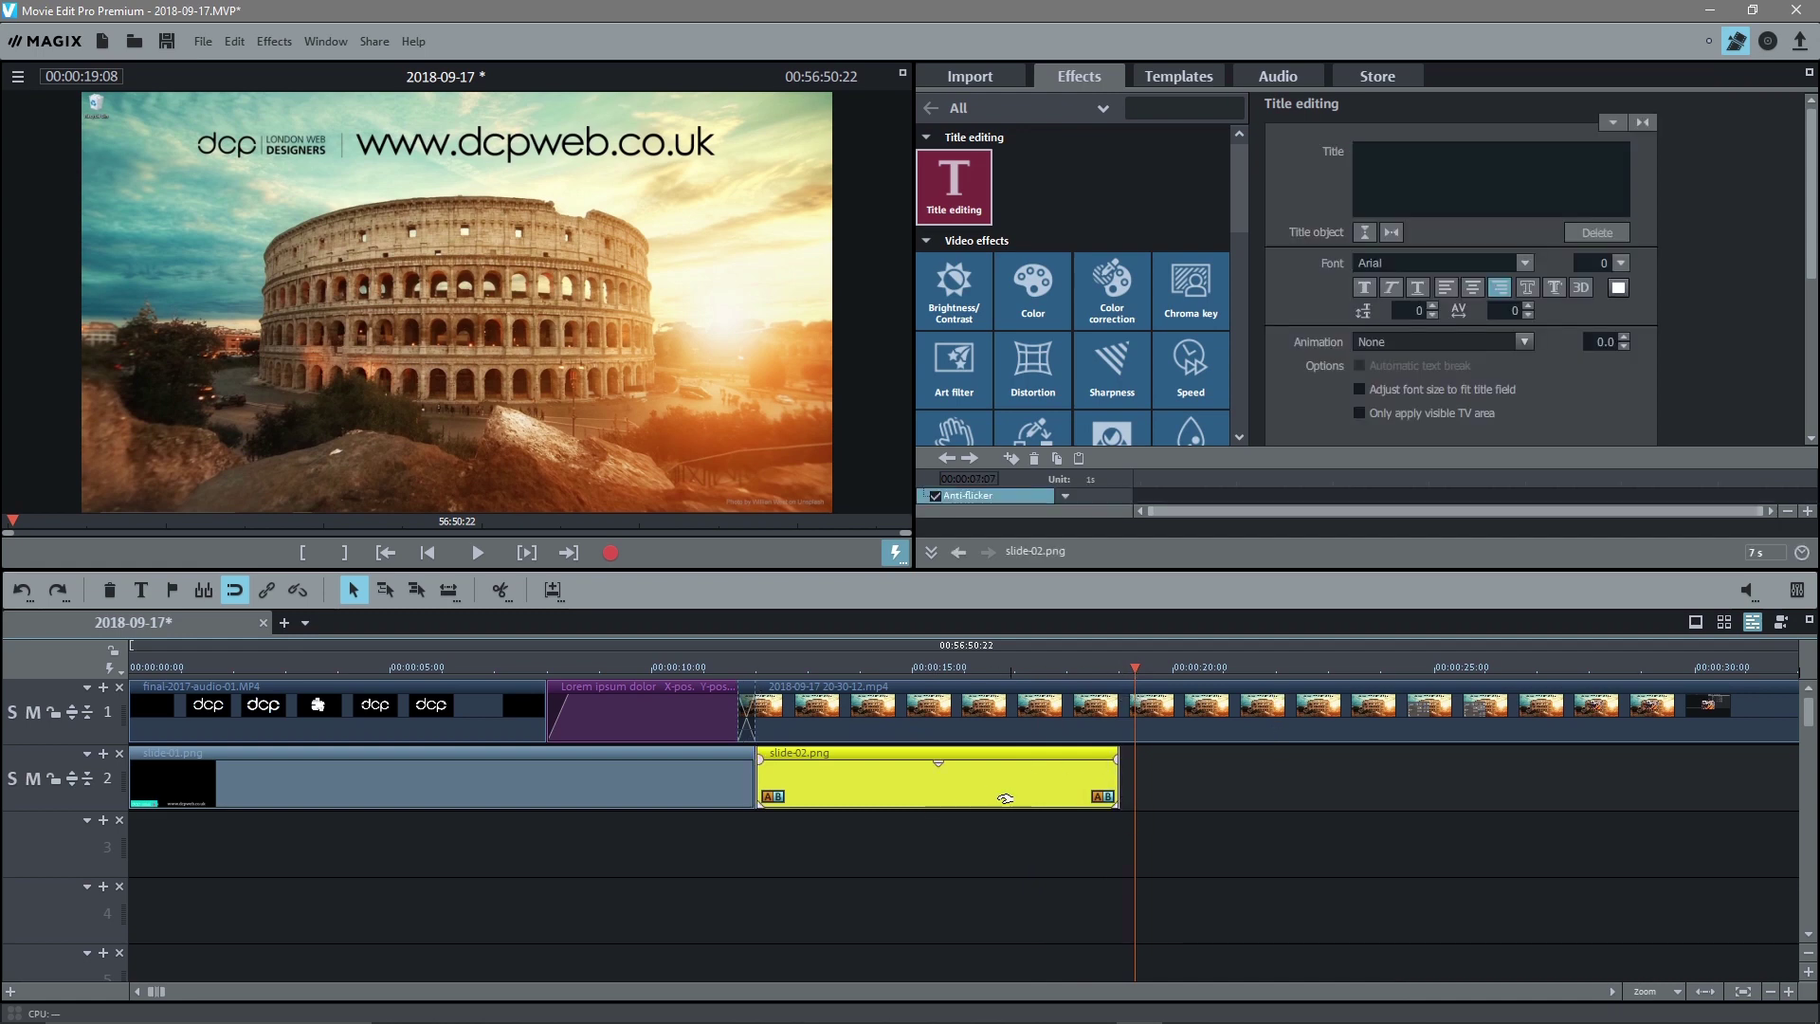
pyautogui.moveTo(1118, 756); pyautogui.dragTo(1062, 761)
pyautogui.click(1126, 670)
pyautogui.moveTo(1116, 674); pyautogui.dragTo(1368, 750)
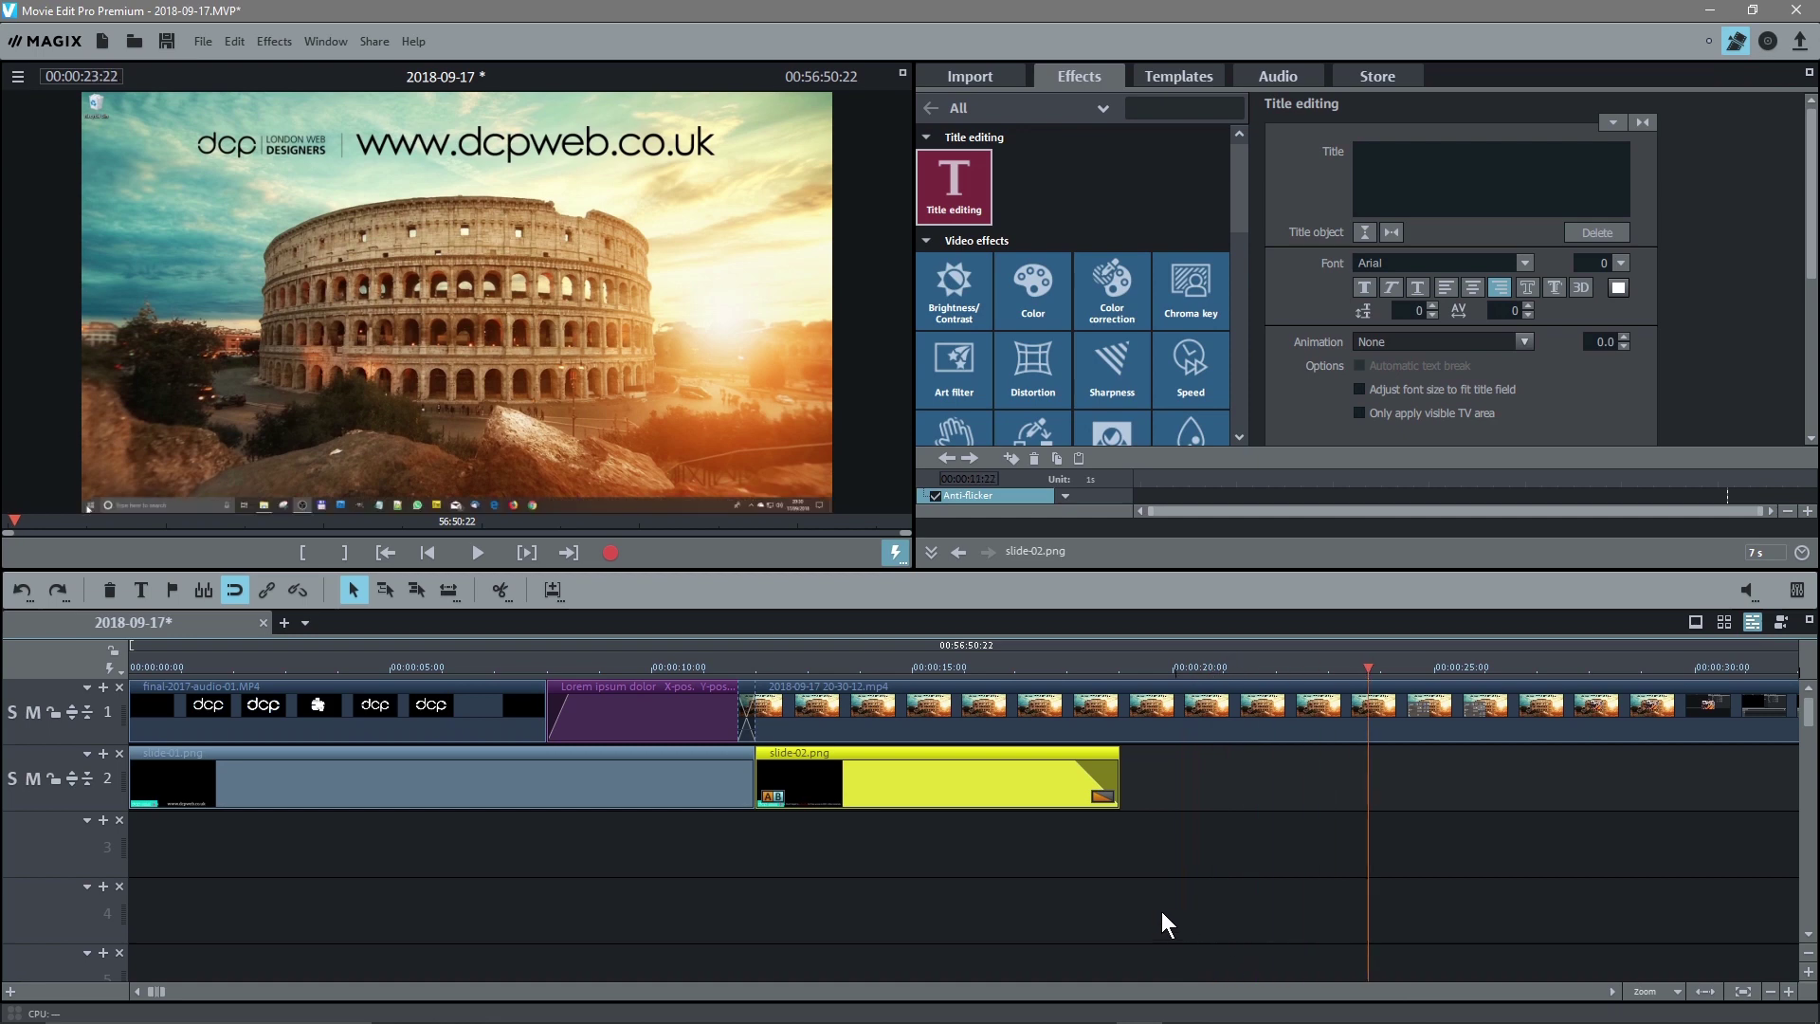
# View slide-03.png in Photos, then close the preview to return to the video project
pyautogui.scroll(-3, 824, 902)
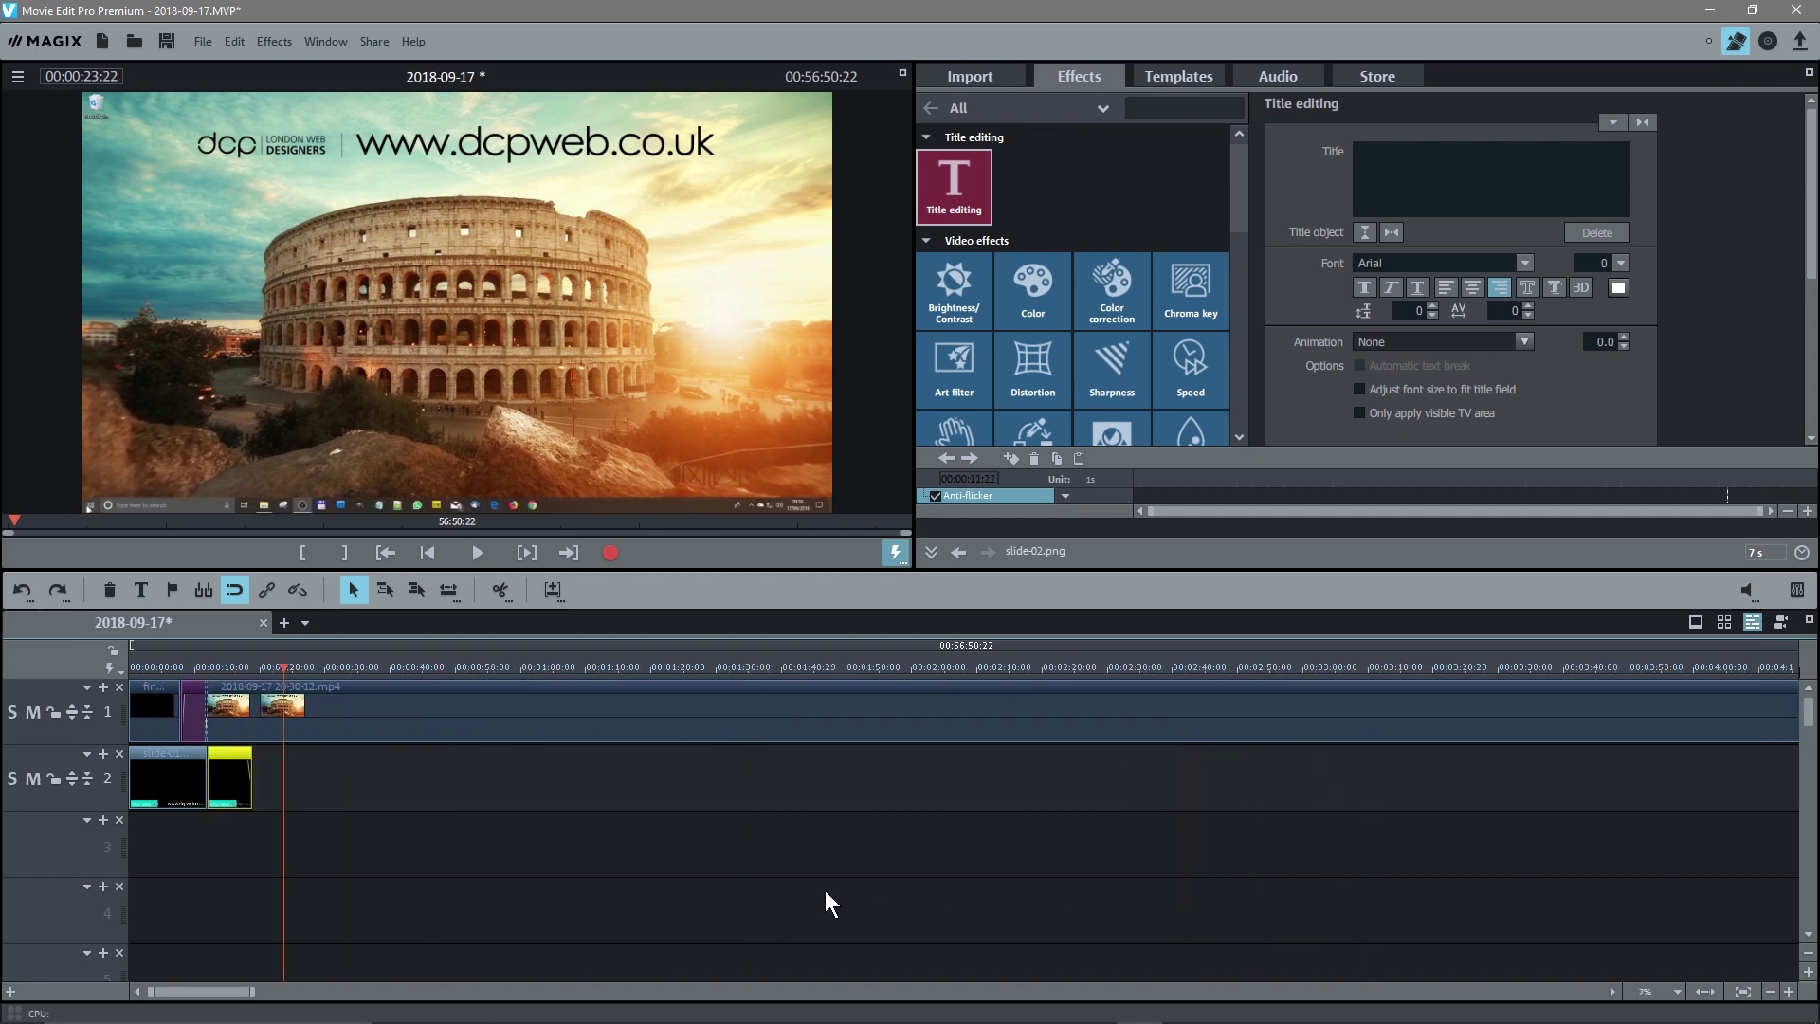
pyautogui.moveTo(1818, 947)
pyautogui.mouseDown()
pyautogui.moveTo(1376, 938)
pyautogui.moveTo(720, 887)
pyautogui.moveTo(1818, 948)
pyautogui.mouseUp()
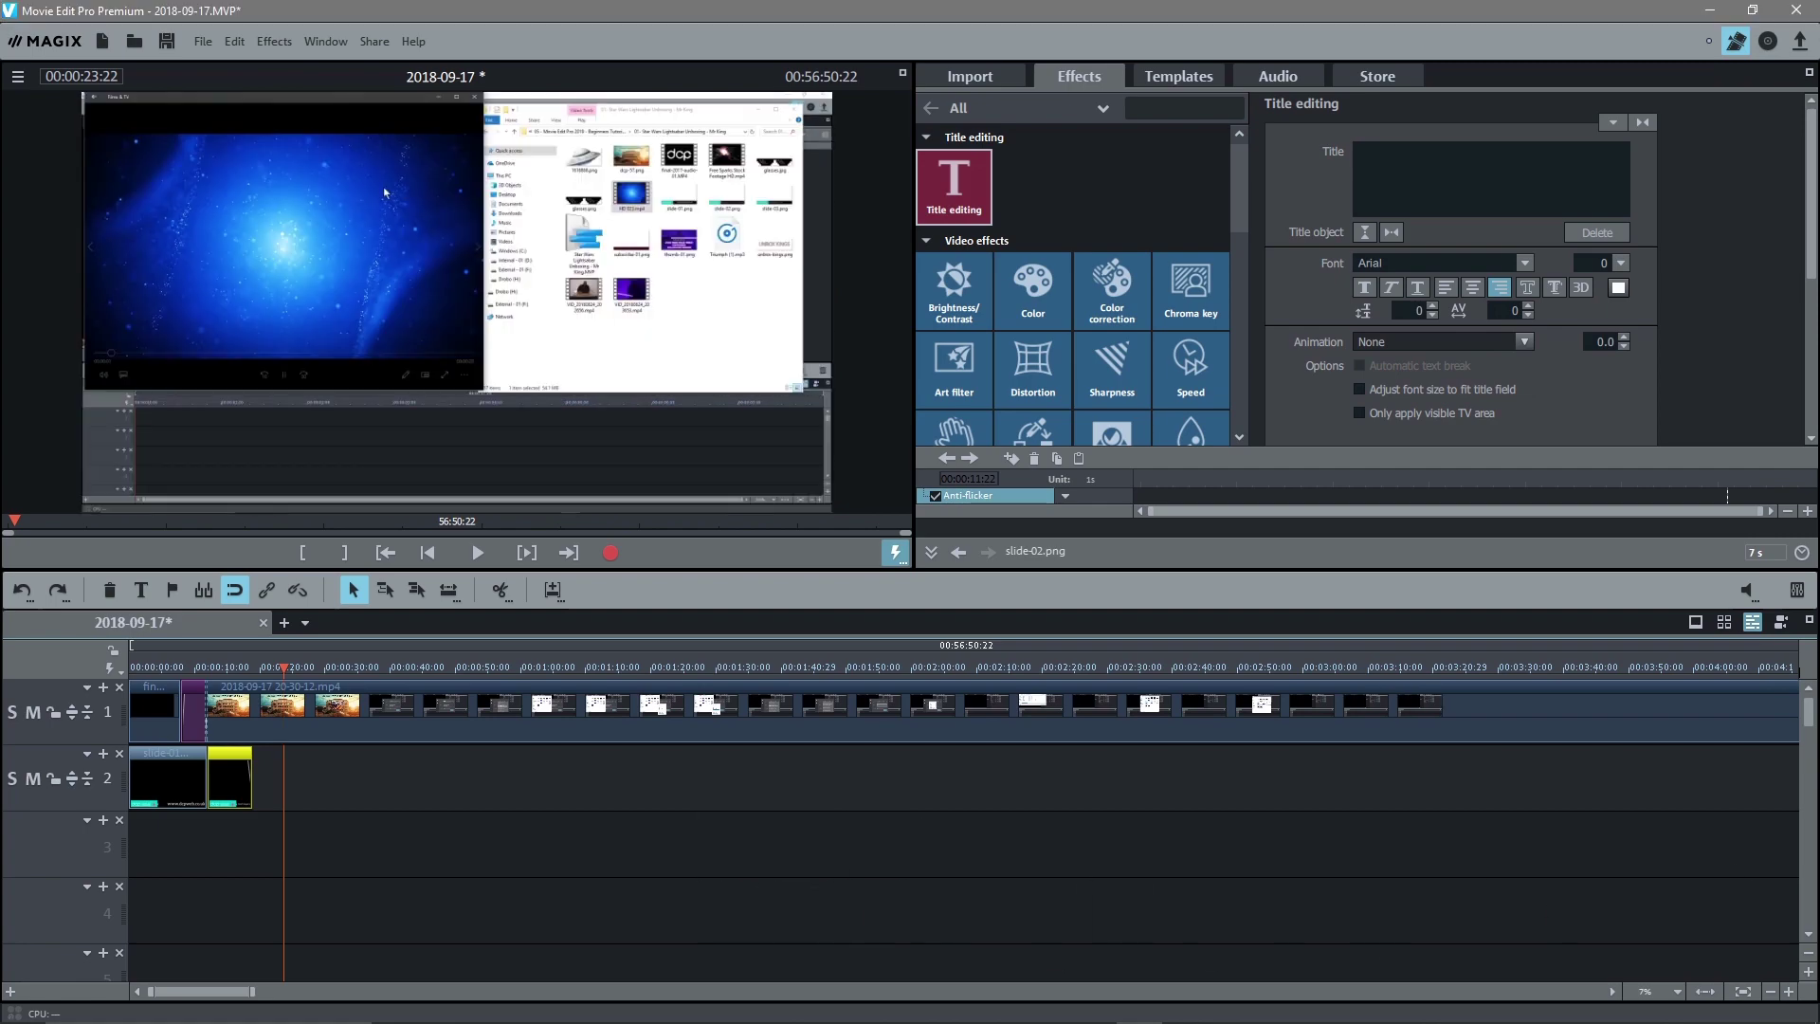
pyautogui.doubleClick(1819, 947)
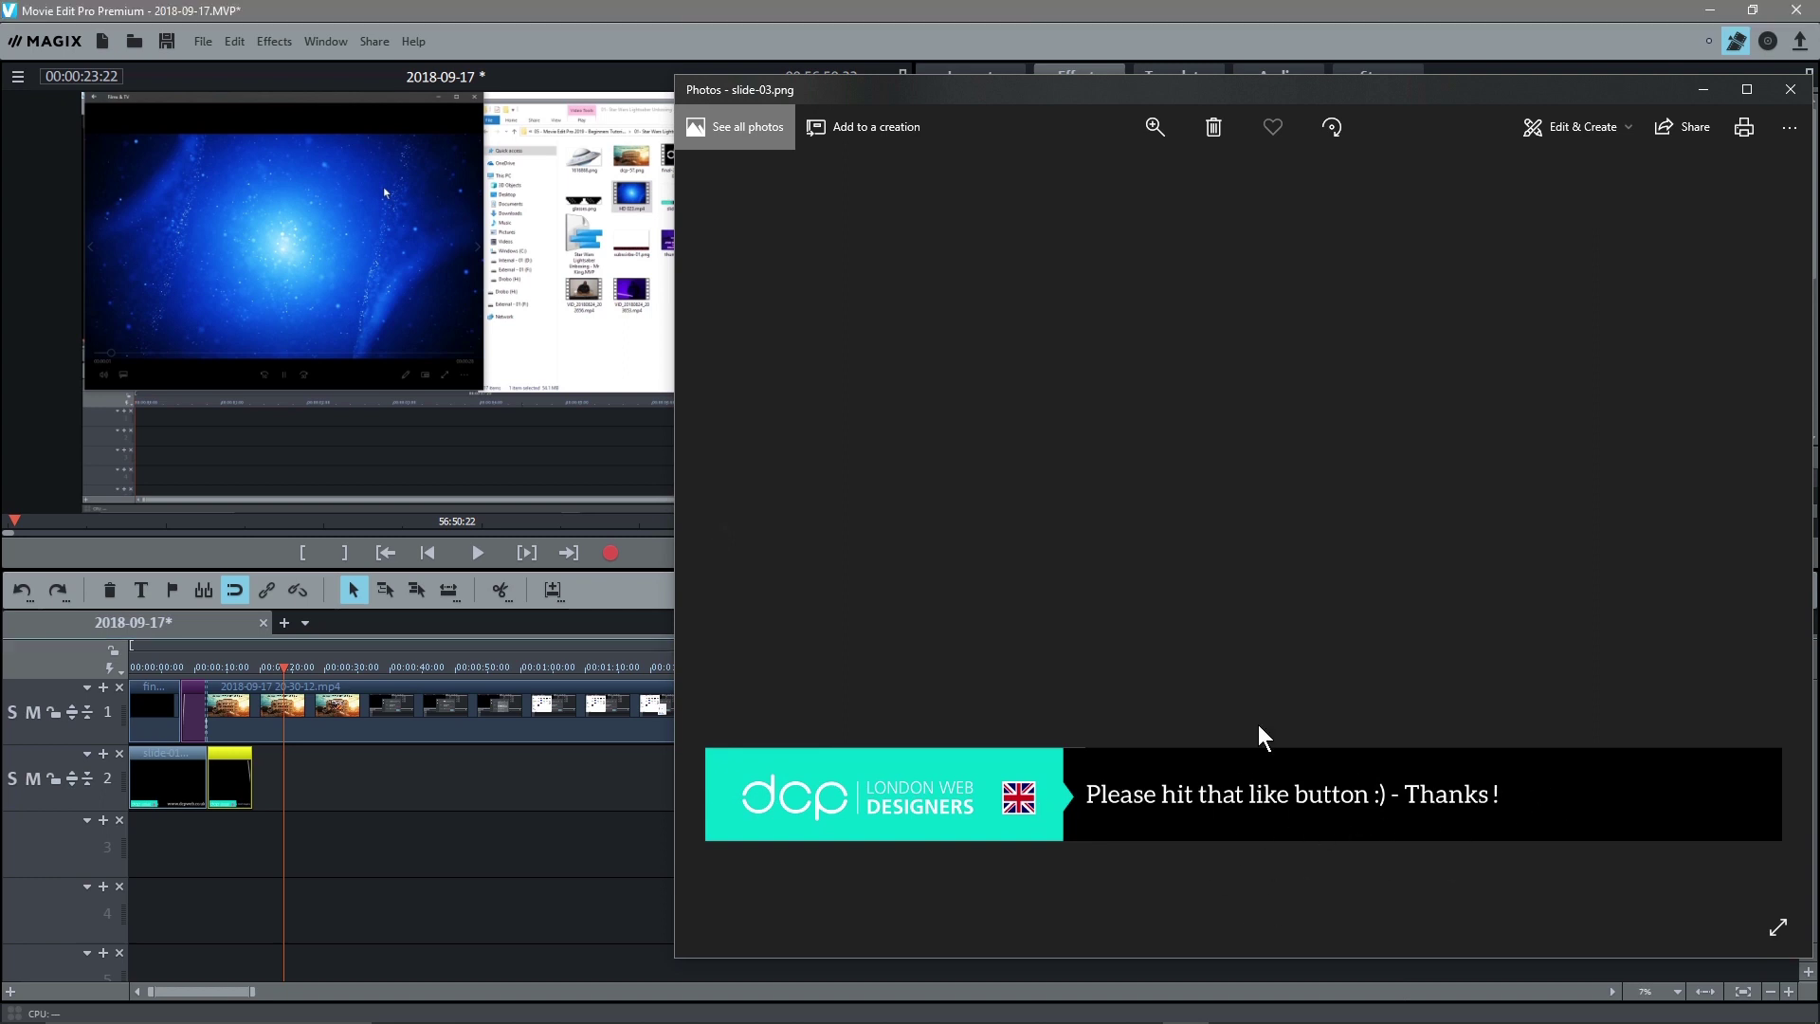
pyautogui.click(1788, 92)
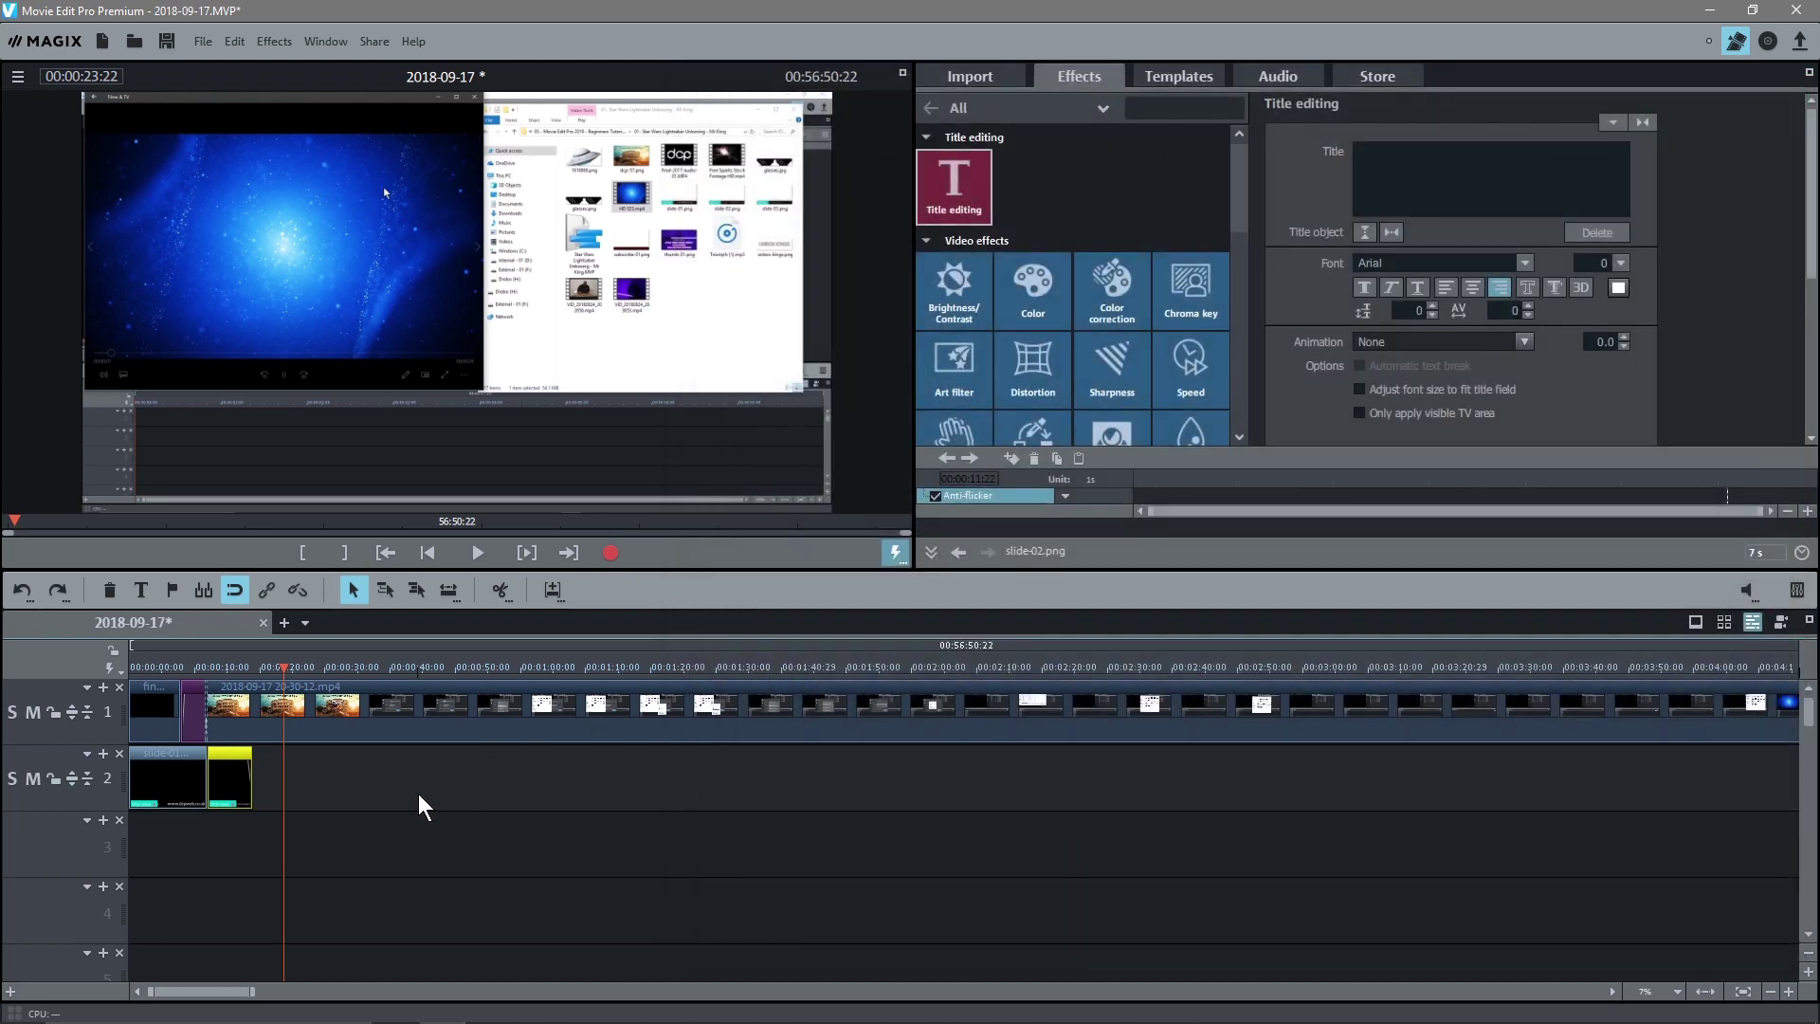
# Paste a copy of slide-02.png onto track 2 at 00:06:29:05
pyautogui.scroll(-2, 614, 821)
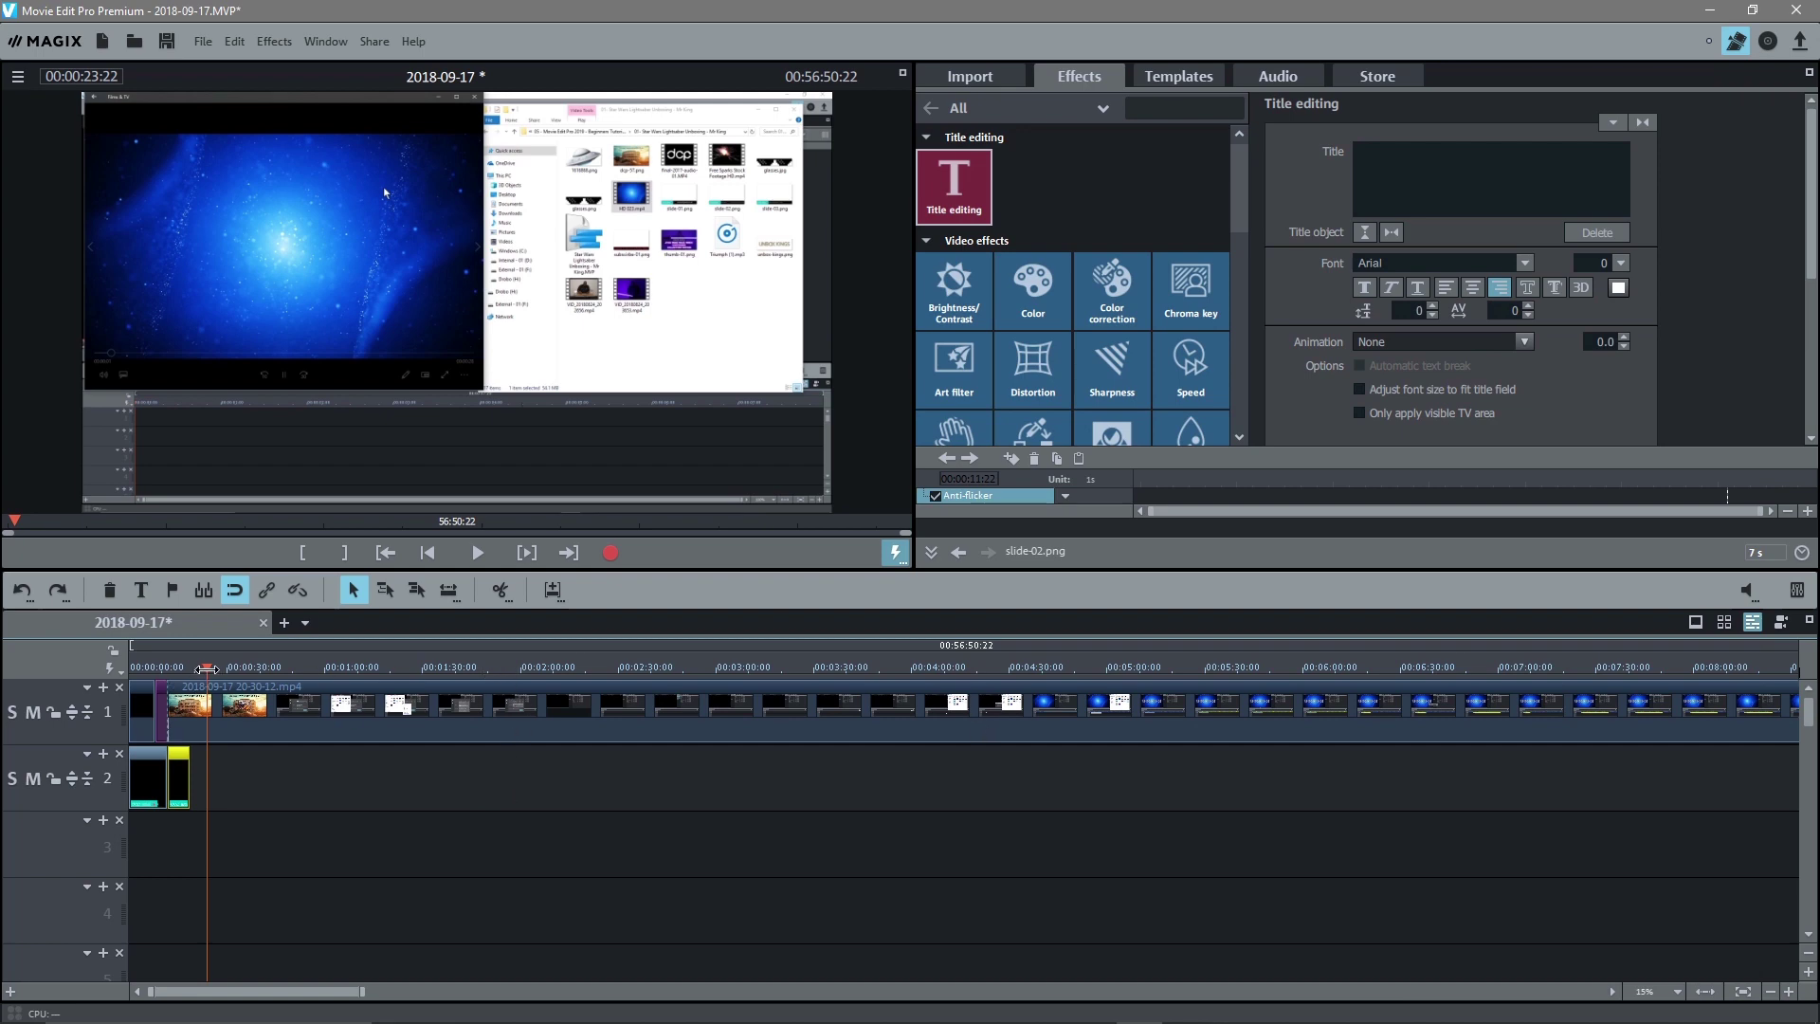
pyautogui.moveTo(205, 669); pyautogui.dragTo(1397, 666)
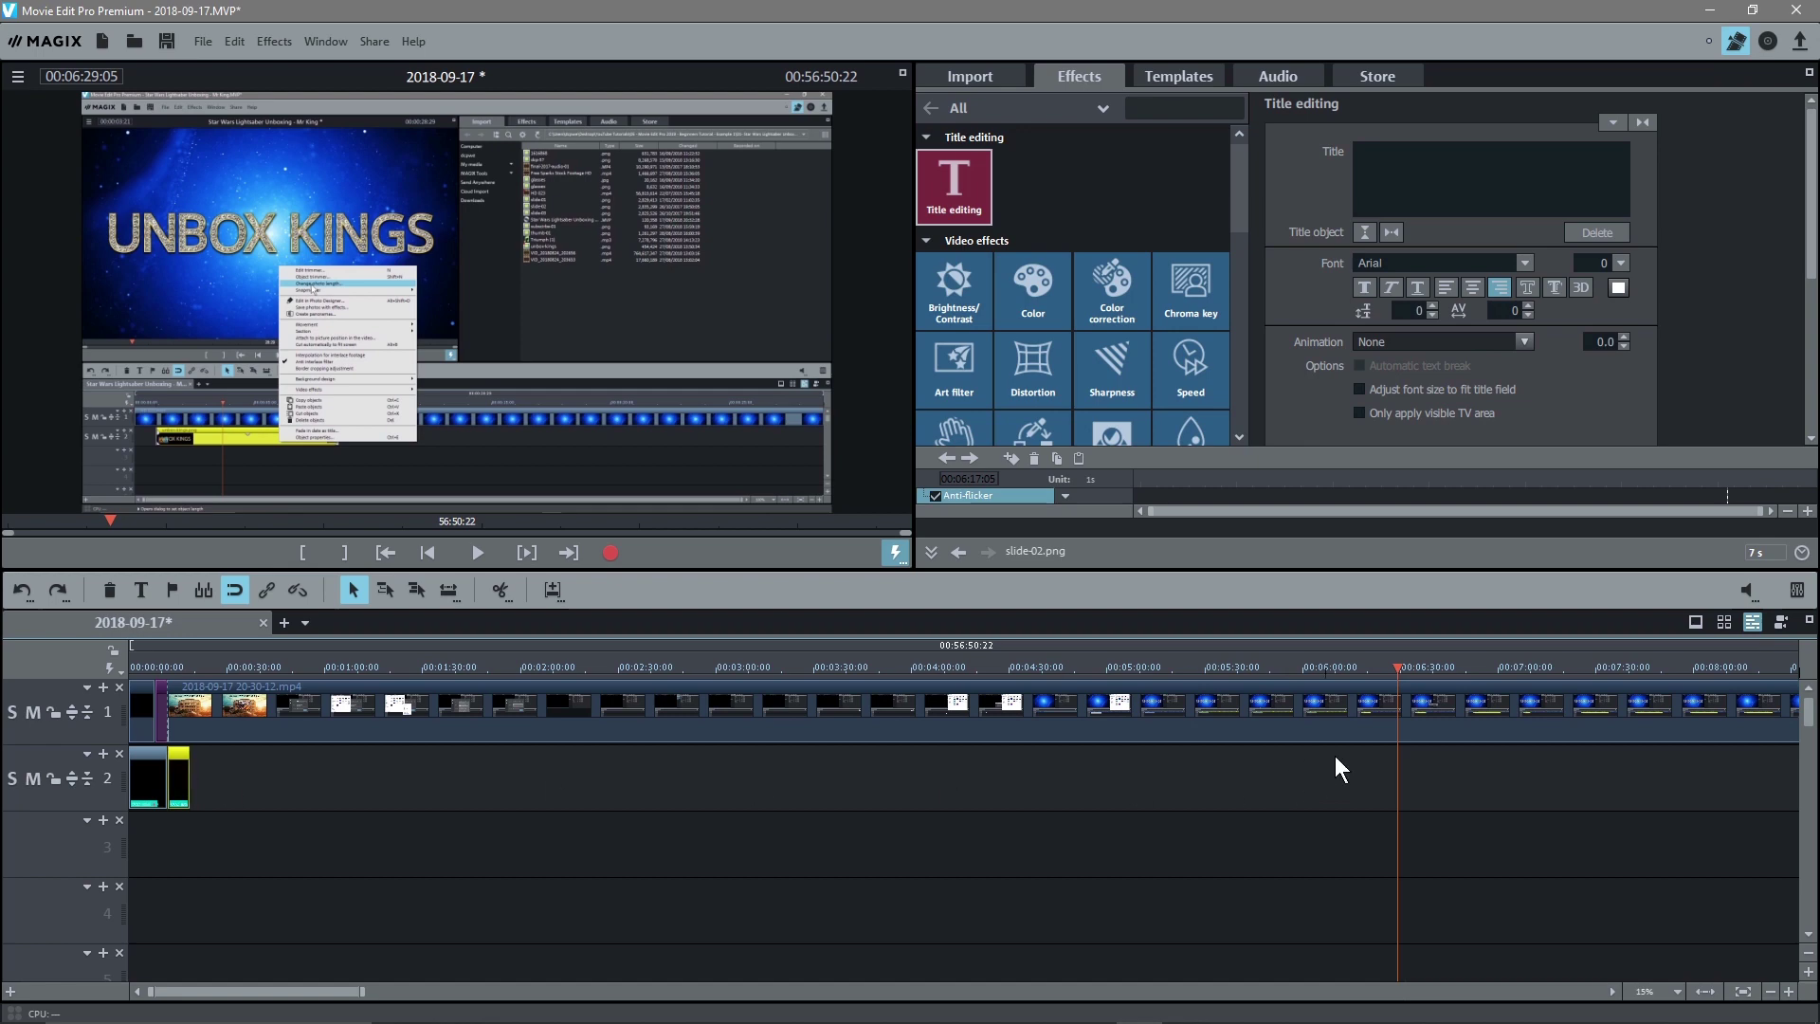
pyautogui.moveTo(1397, 667); pyautogui.dragTo(1398, 667)
pyautogui.hotkey('ctrl', 'v')
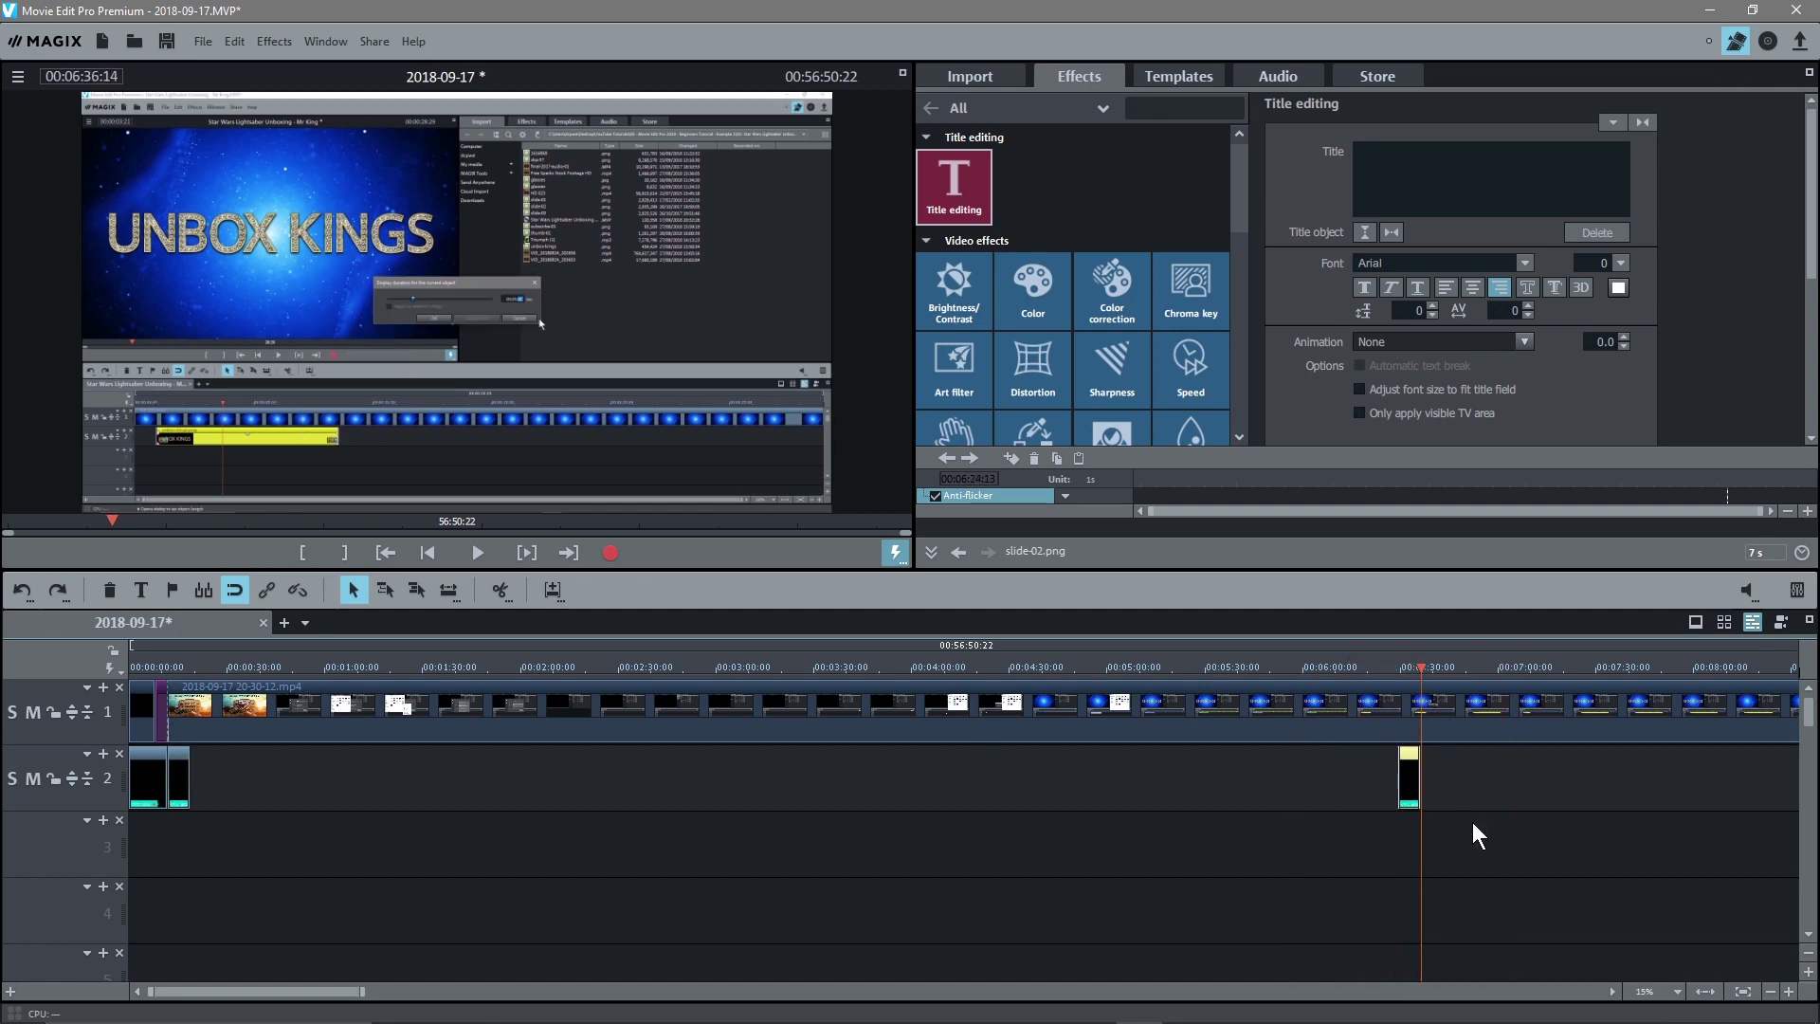
# Scrub back to 00:06:31:29 to check how the pasted slide overlays the recording
pyautogui.moveTo(1421, 667)
pyautogui.mouseDown()
pyautogui.moveTo(1377, 667)
pyautogui.moveTo(1421, 667)
pyautogui.mouseUp()
pyautogui.scroll(5, 1462, 792)
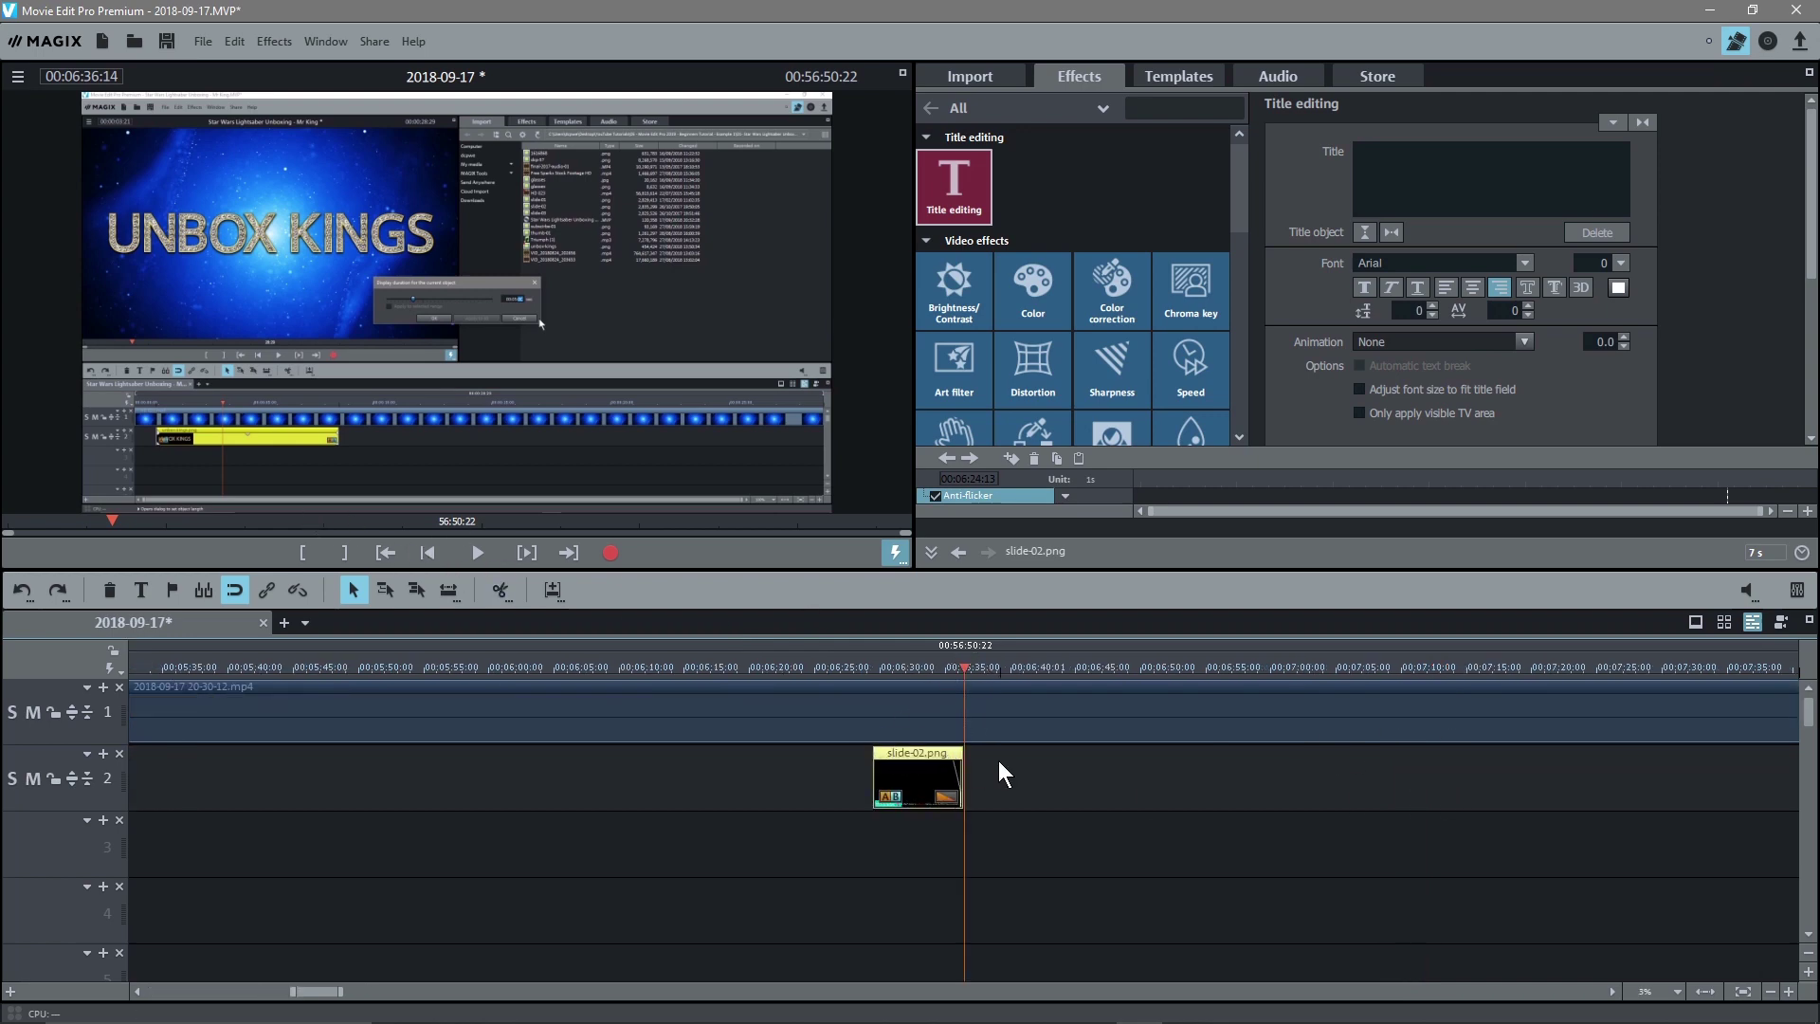
pyautogui.scroll(-4, 998, 760)
pyautogui.scroll(3, 998, 760)
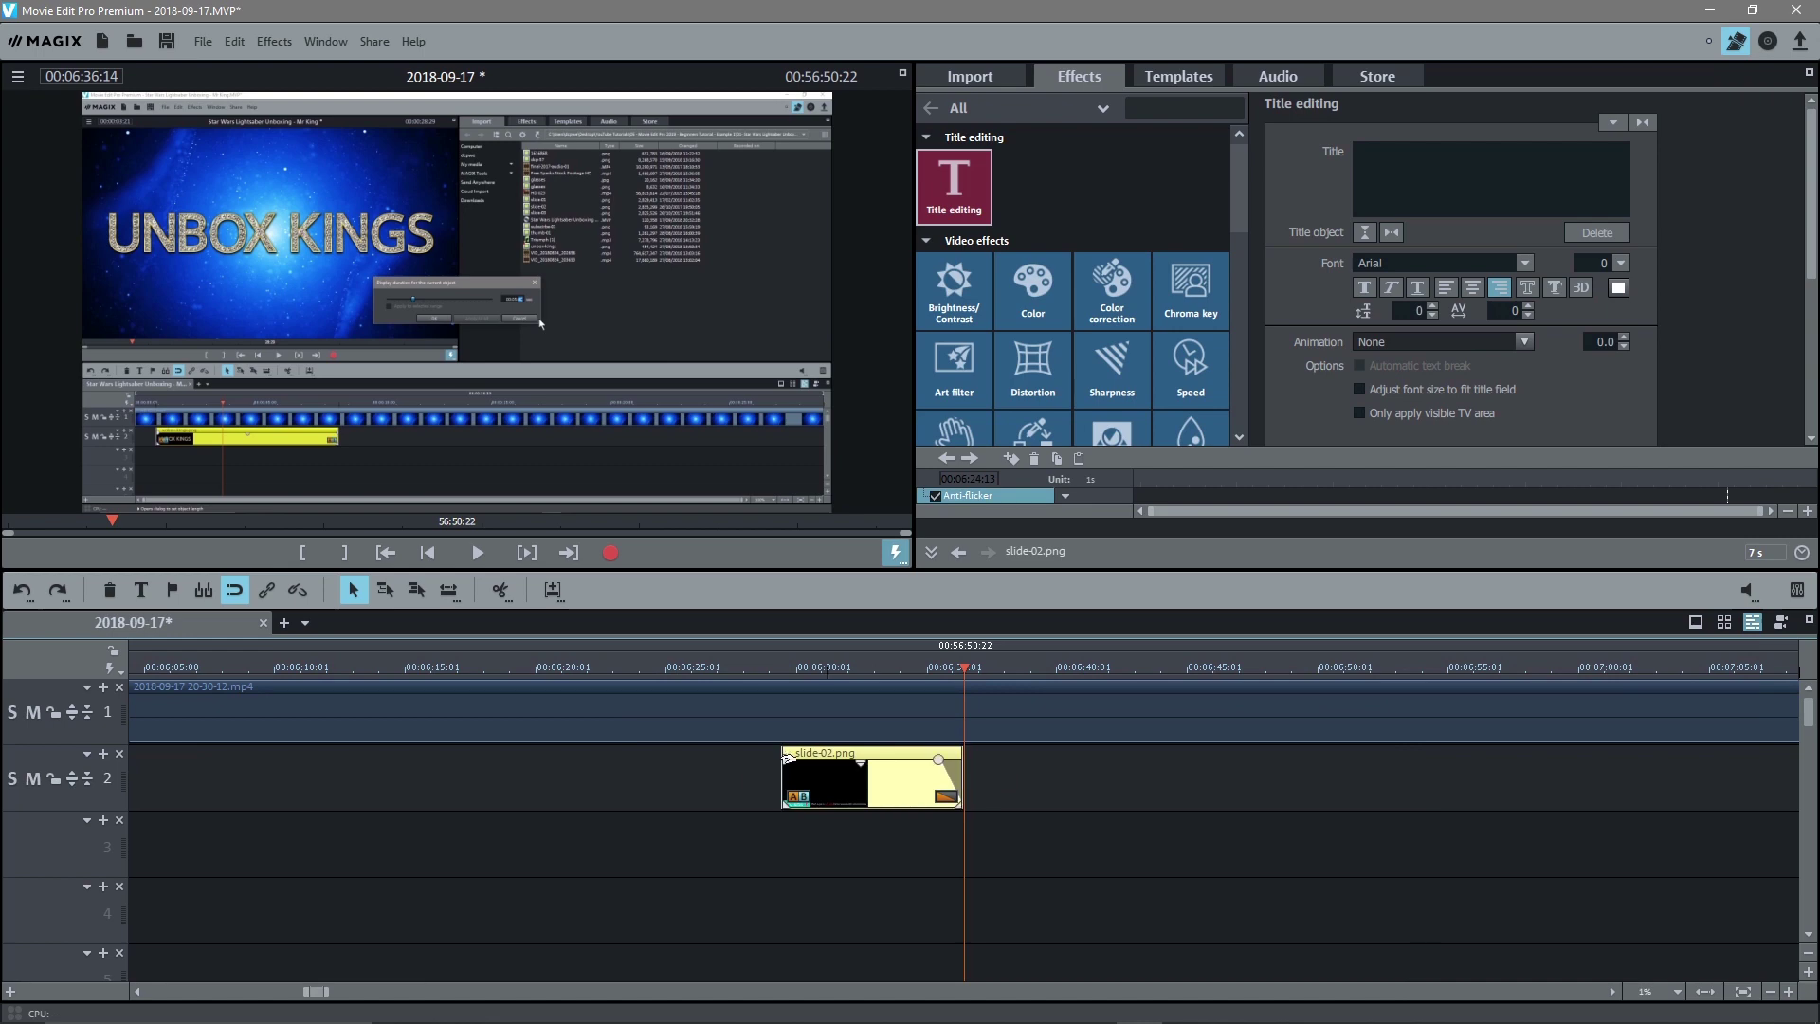
pyautogui.moveTo(964, 669); pyautogui.dragTo(846, 669)
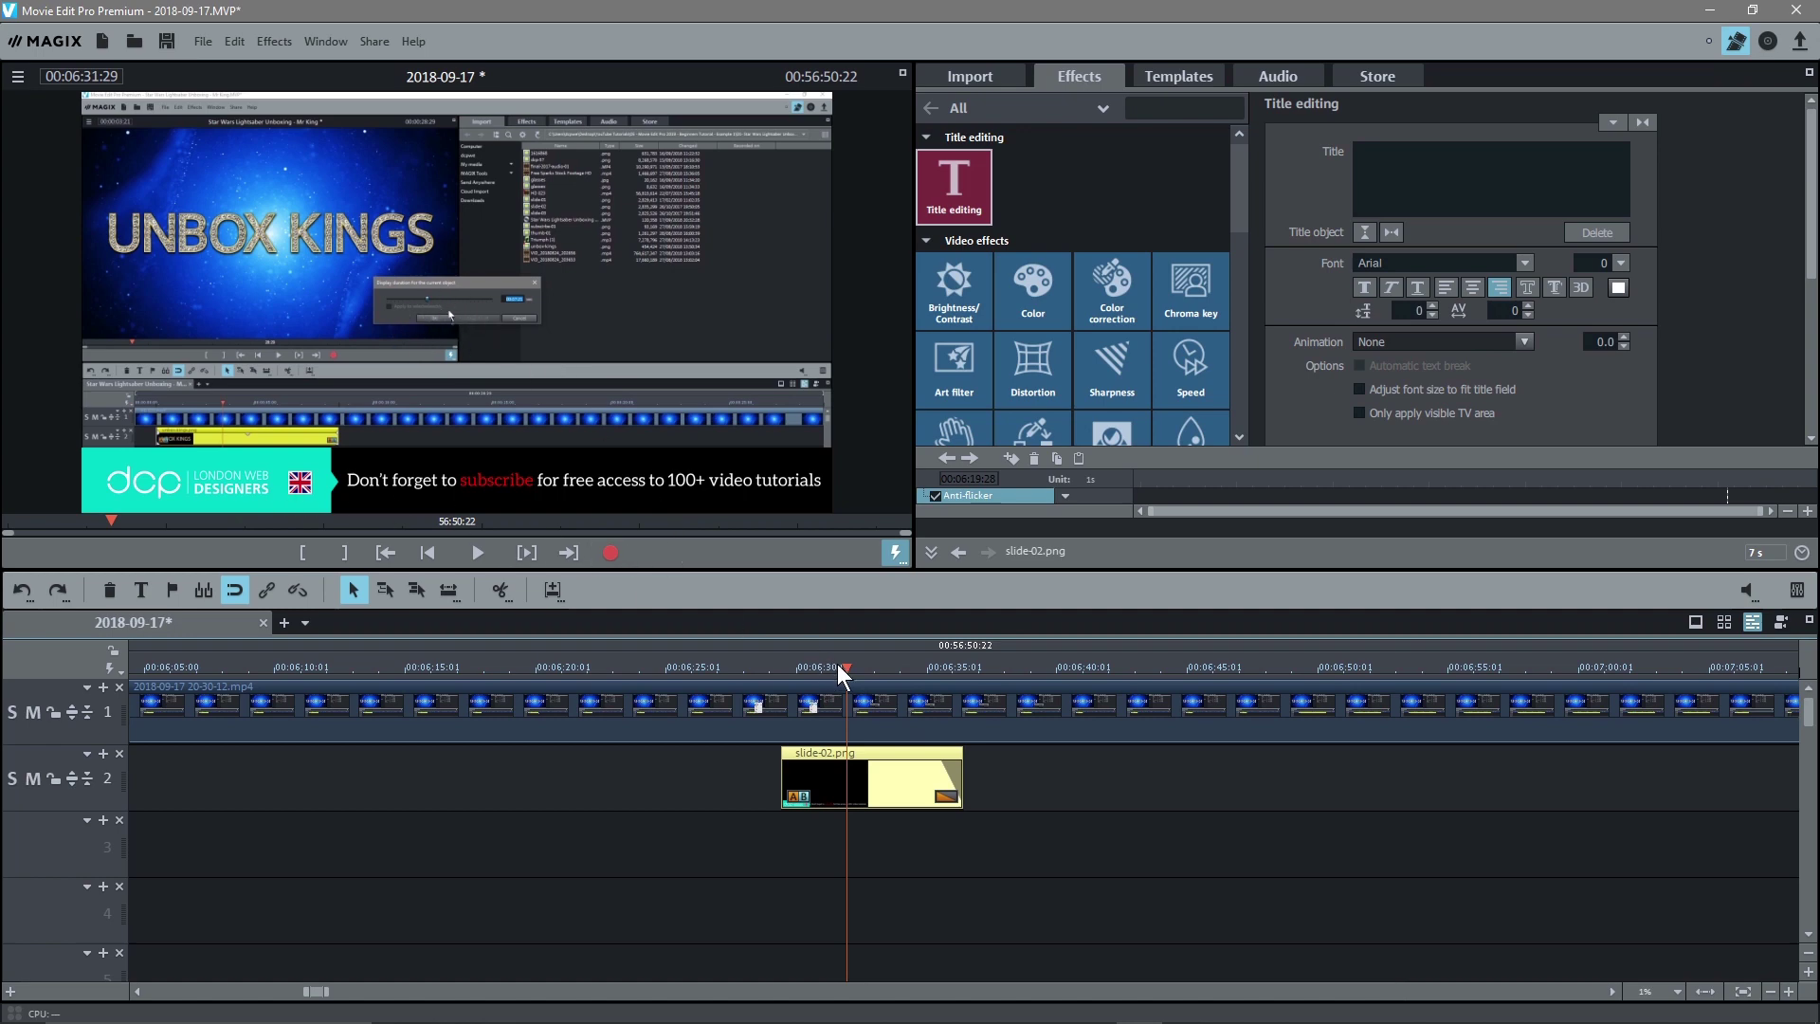
# Add a short fade-in to the start of the pasted slide-02.png and scrub past it to 00:06:39:23
pyautogui.moveTo(837, 667); pyautogui.dragTo(719, 672)
pyautogui.moveTo(789, 758); pyautogui.dragTo(804, 763)
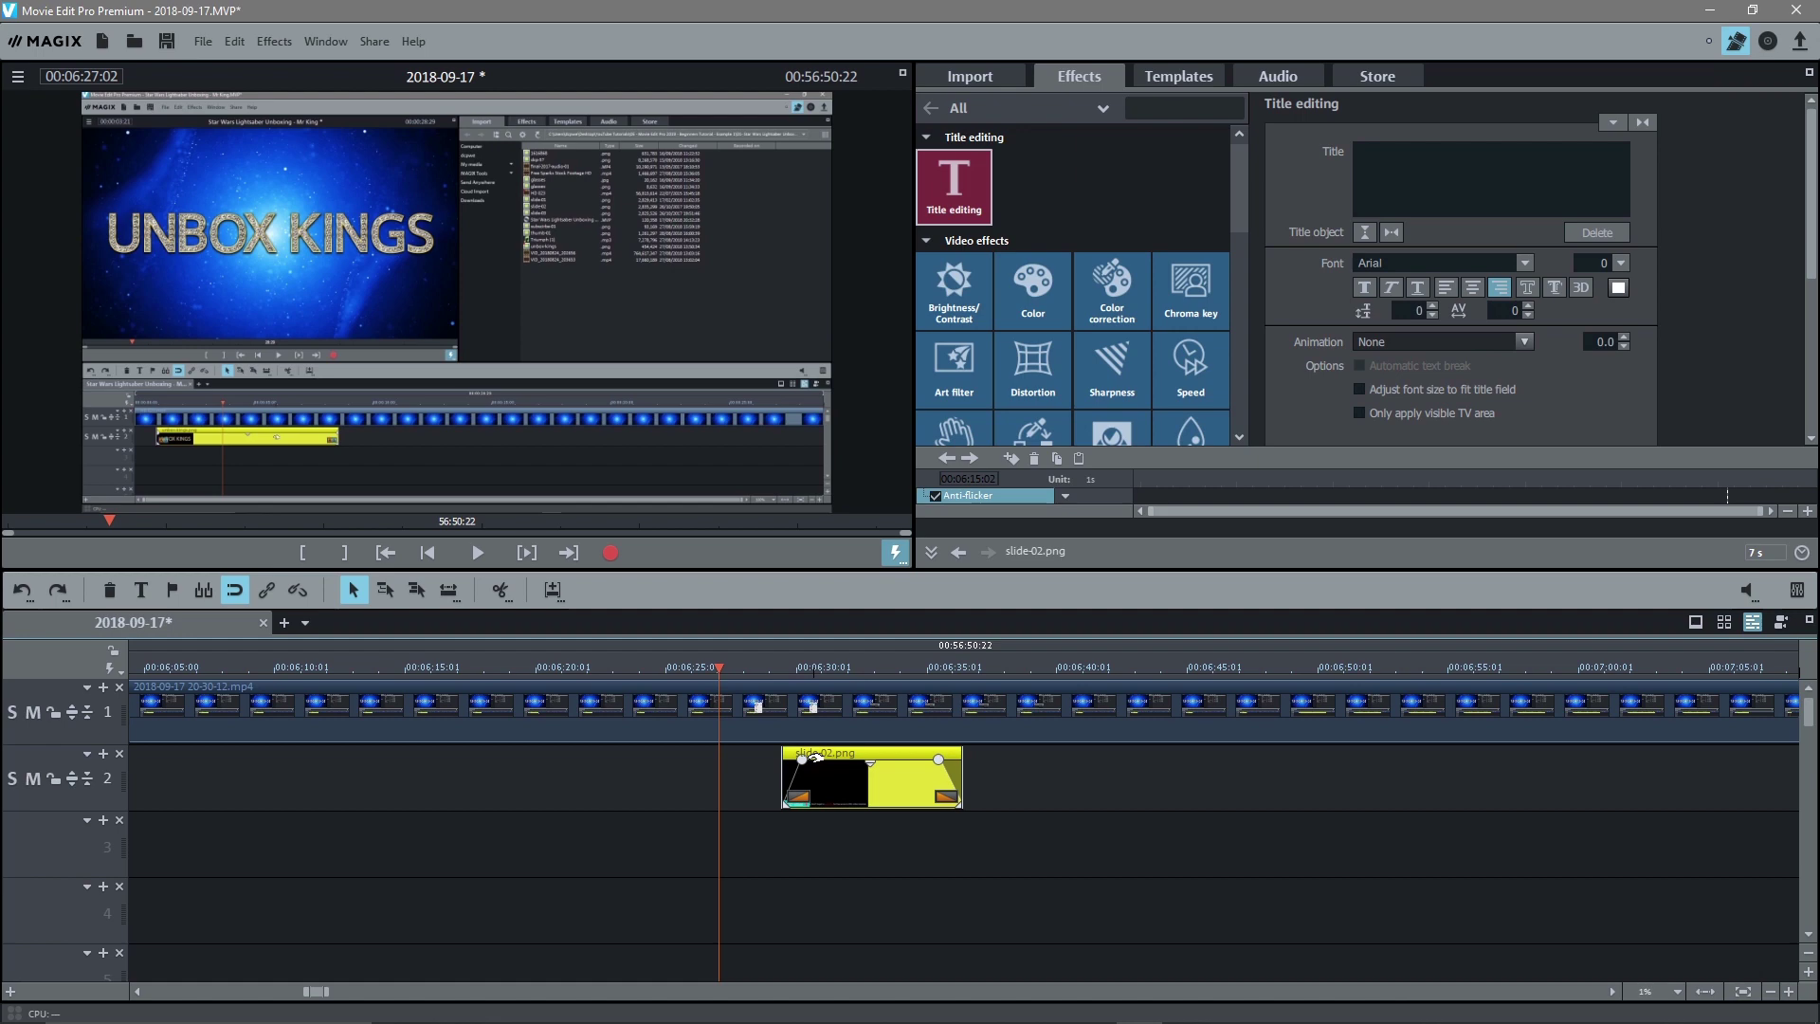
pyautogui.moveTo(712, 670); pyautogui.dragTo(1054, 671)
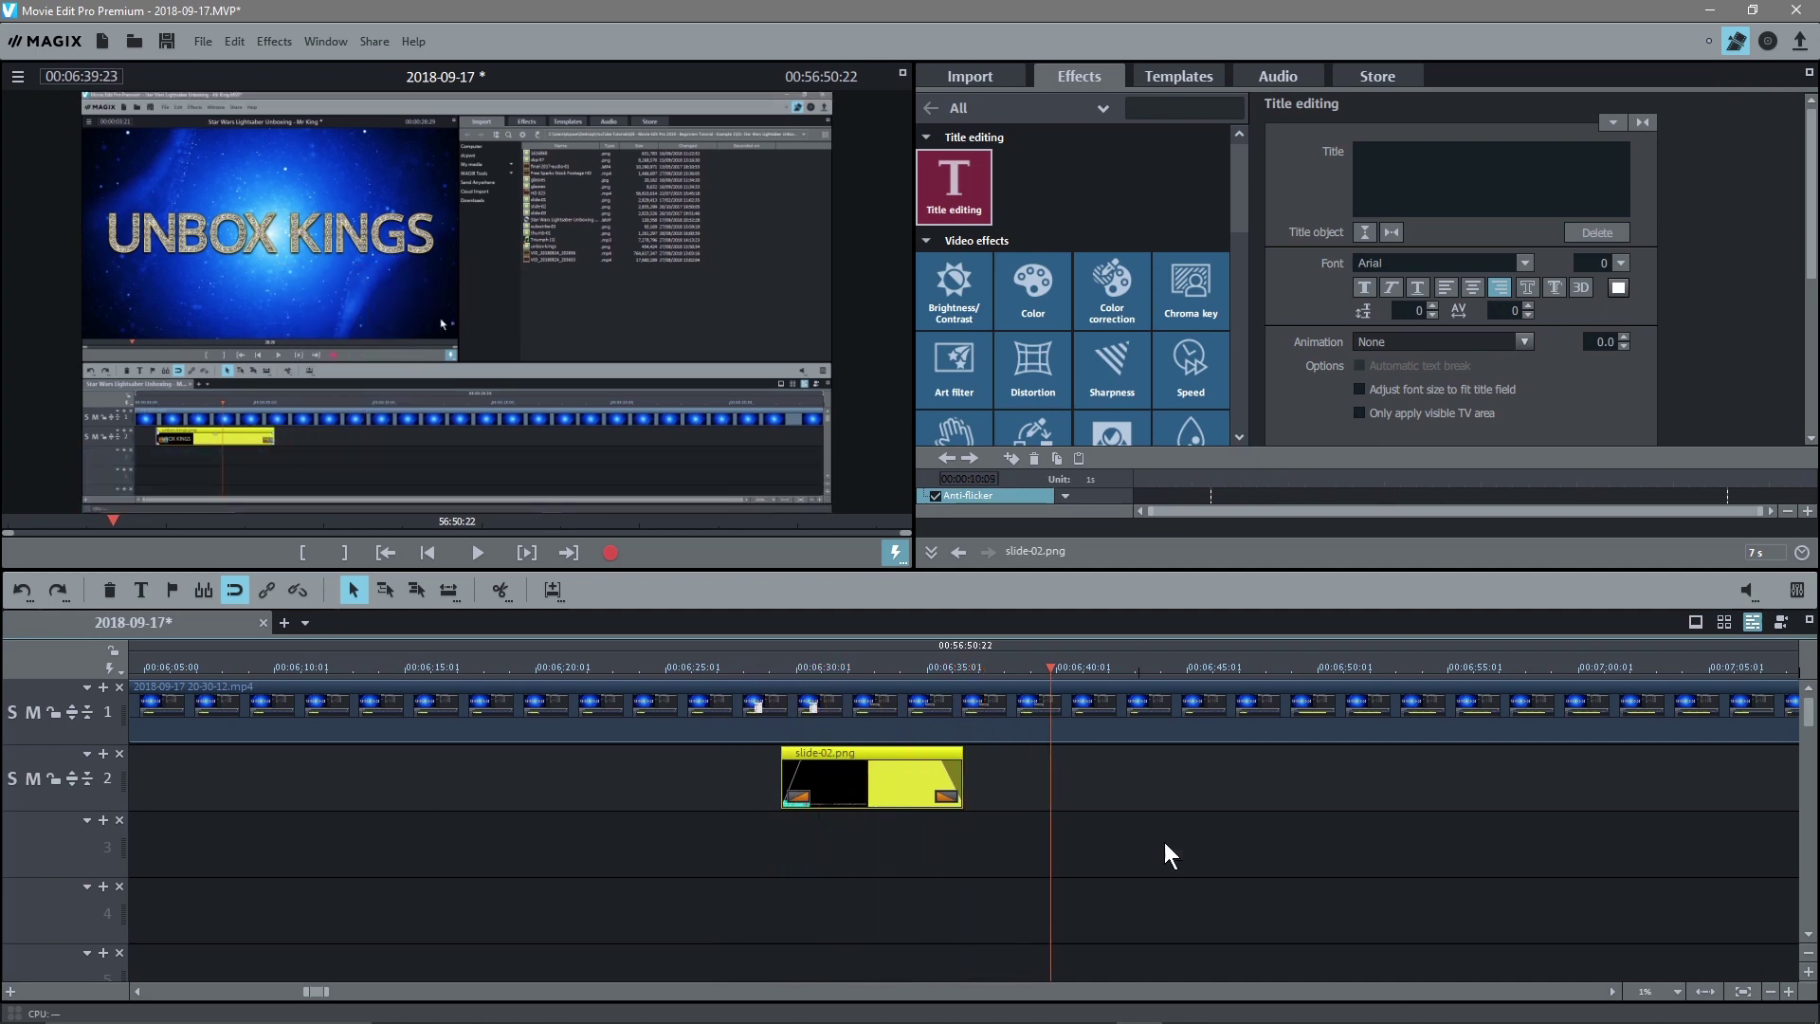
# Paste another slide-02.png copy onto track 2 so that it ends at 00:26:14:06
pyautogui.scroll(-2, 1022, 838)
pyautogui.scroll(-1, 1022, 839)
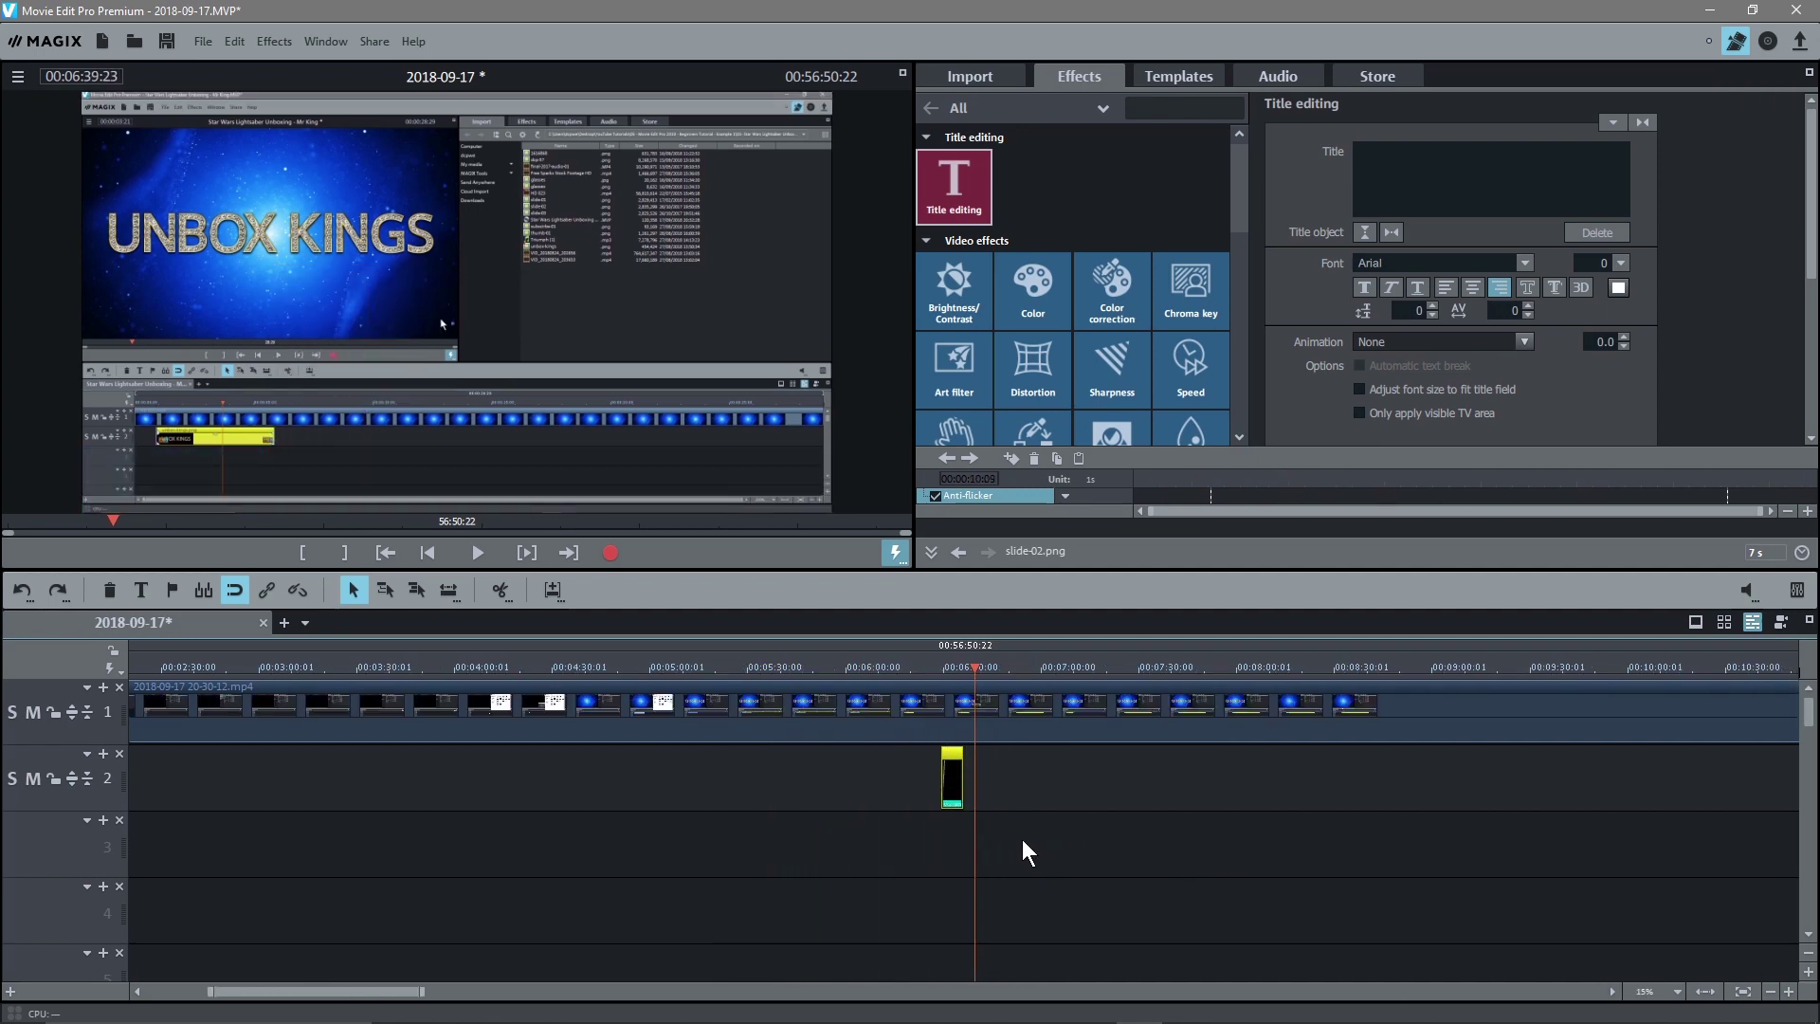
pyautogui.scroll(-1, 1019, 833)
pyautogui.scroll(-1, 1014, 823)
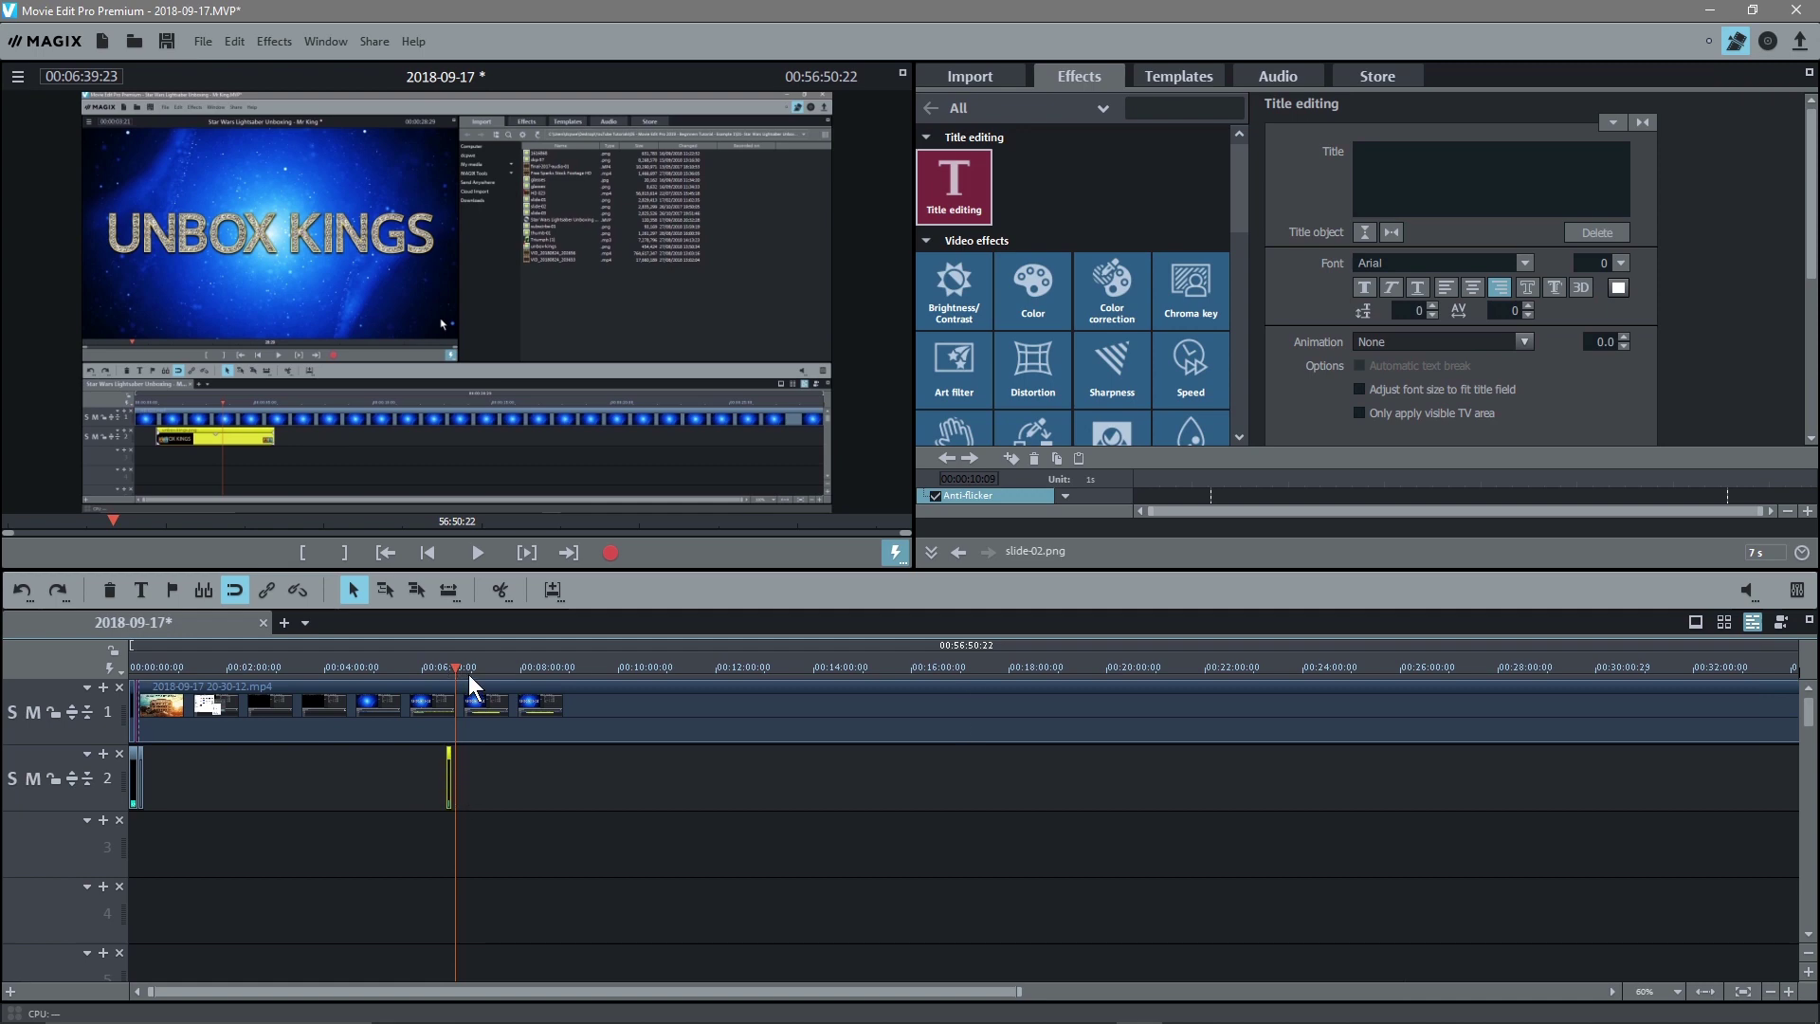
pyautogui.moveTo(458, 671); pyautogui.dragTo(1404, 697)
pyautogui.hotkey('ctrl', 'v')
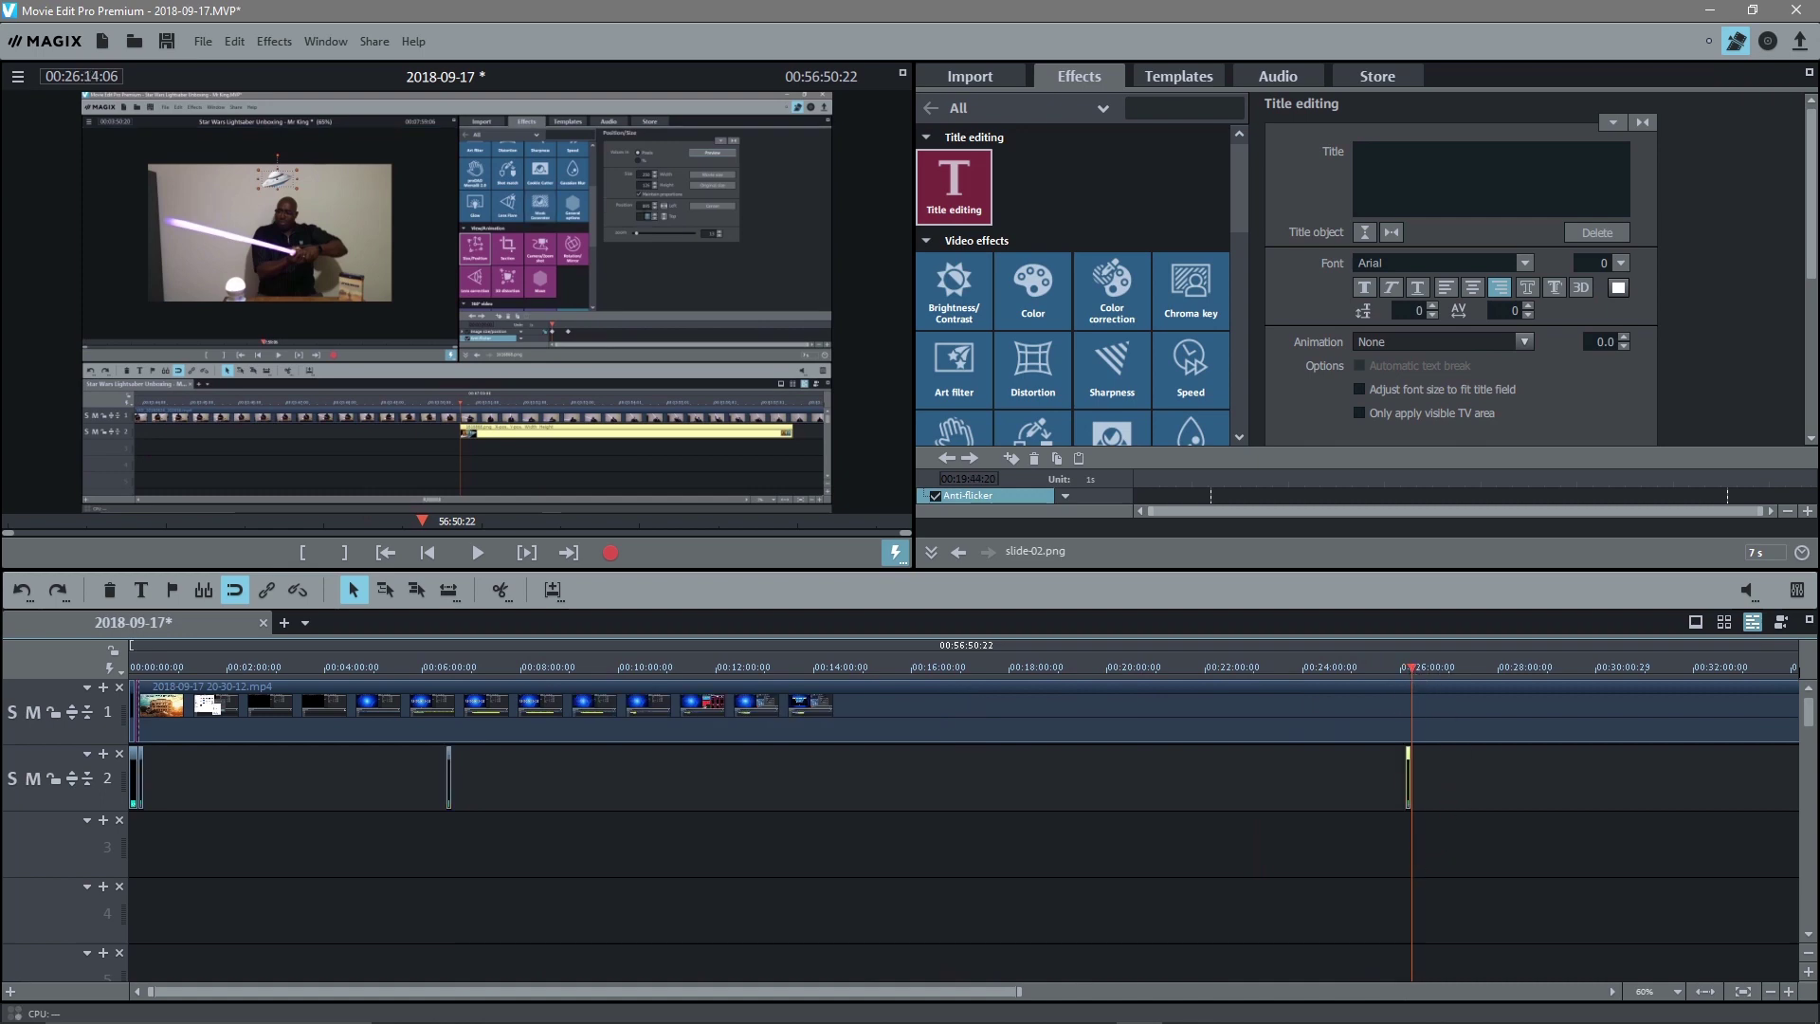
# Paste a further slide-02.png copy onto track 2 at 00:44:27:09
pyautogui.click(1405, 666)
pyautogui.moveTo(1404, 666); pyautogui.dragTo(1193, 670)
pyautogui.hotkey('ctrl', 'v')
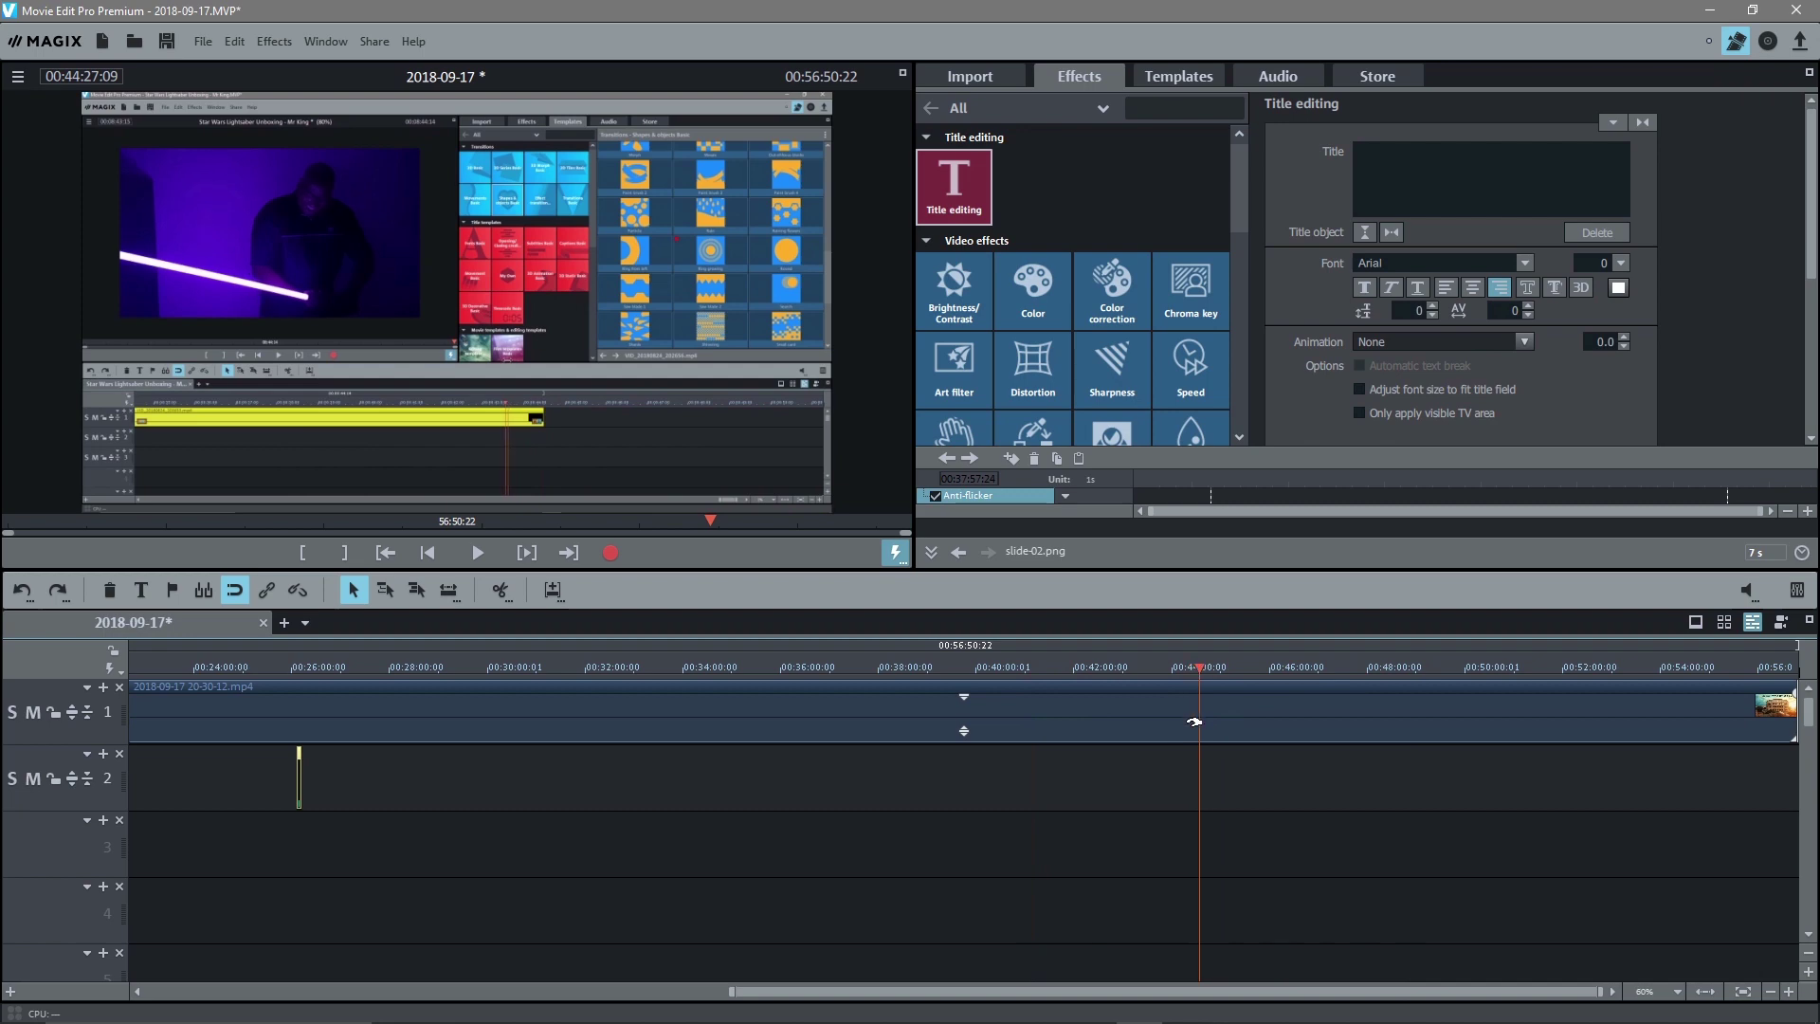
# Review the positions of the slide copies on track 2 along the full length of the project
pyautogui.scroll(-3, 777, 874)
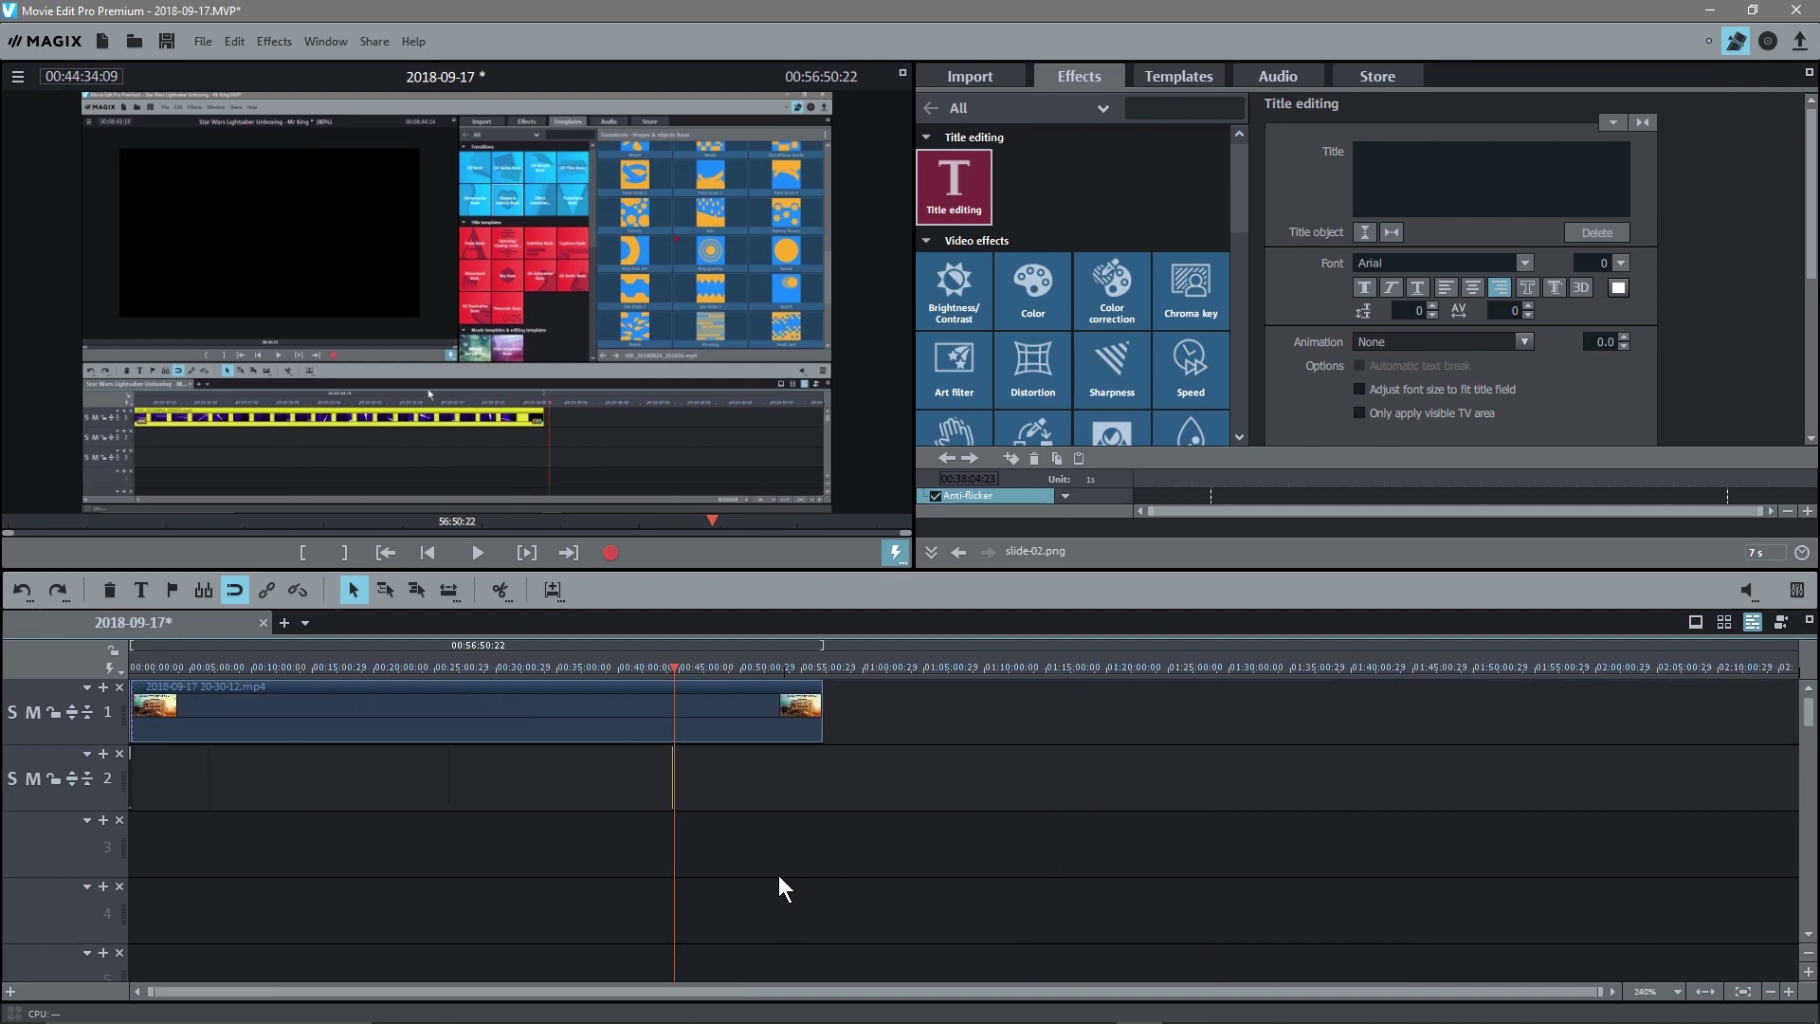
pyautogui.scroll(1, 761, 876)
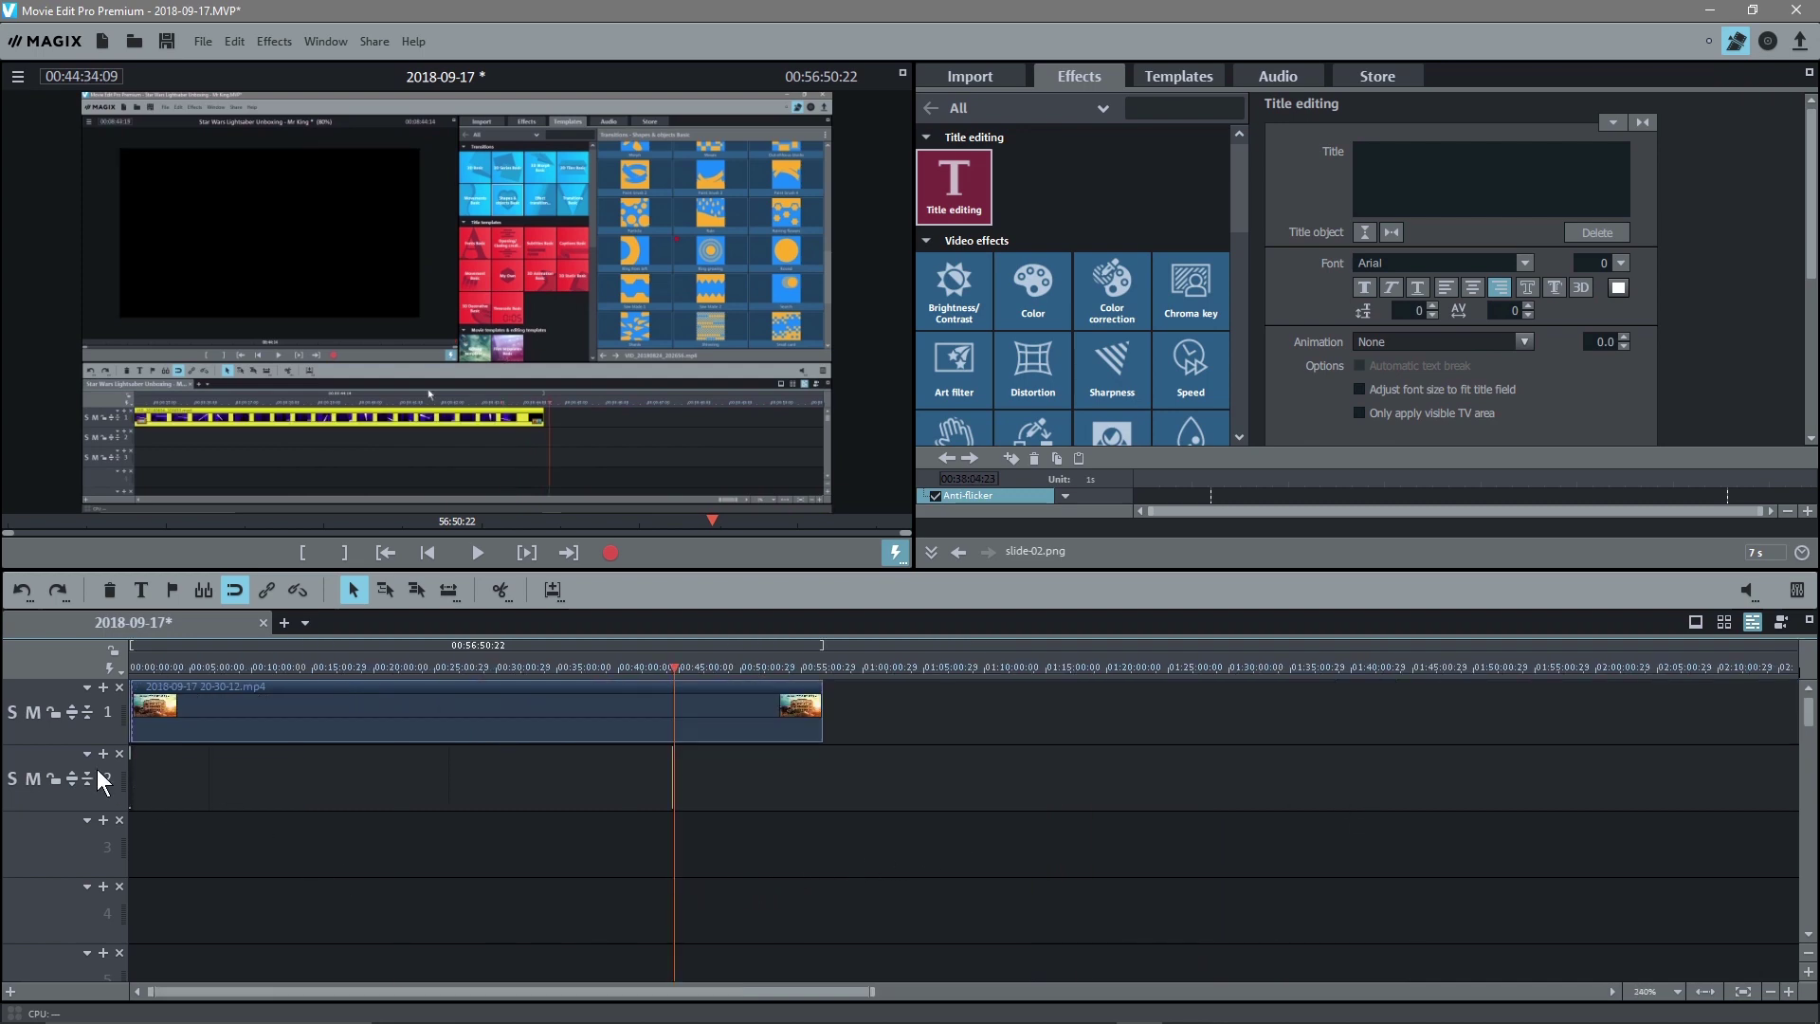
pyautogui.moveTo(195, 759); pyautogui.dragTo(245, 793)
pyautogui.scroll(3, 1045, 810)
pyautogui.scroll(-1, 1011, 765)
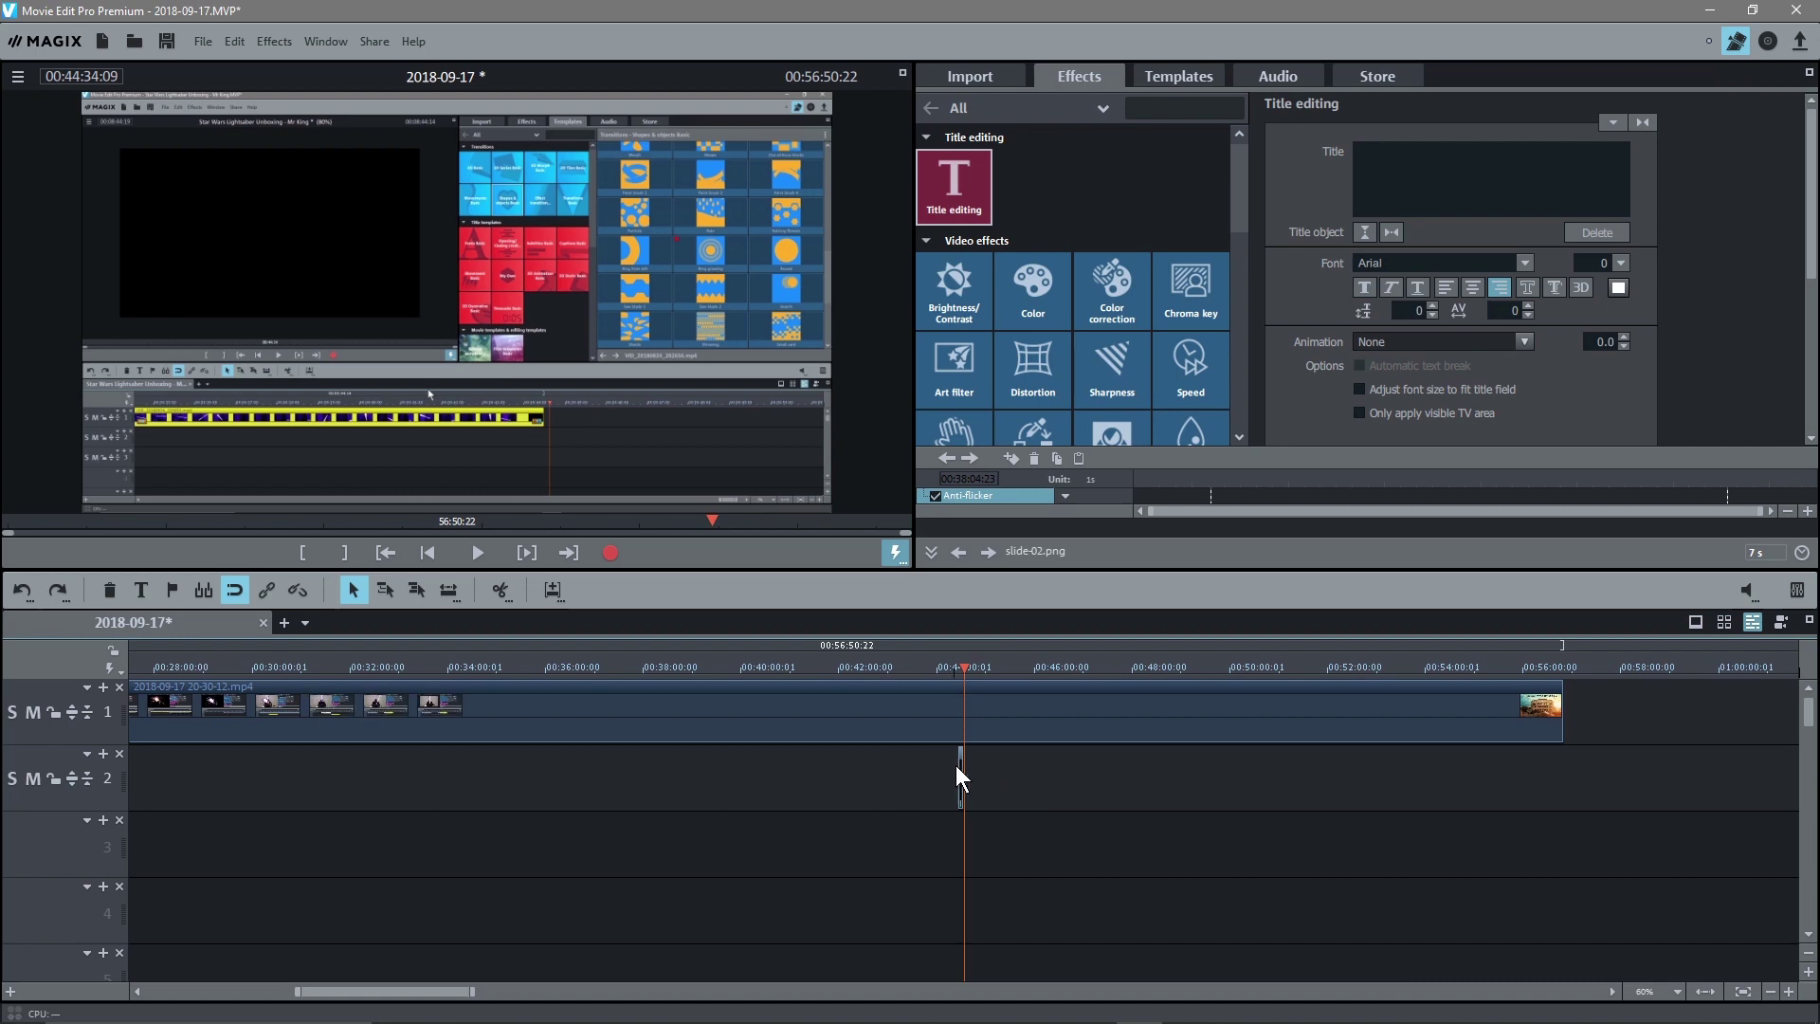
# Play the end of the recording from 00:56:34:14 and stop with the playhead at 00:56:43:09
pyautogui.moveTo(969, 662); pyautogui.dragTo(1550, 680)
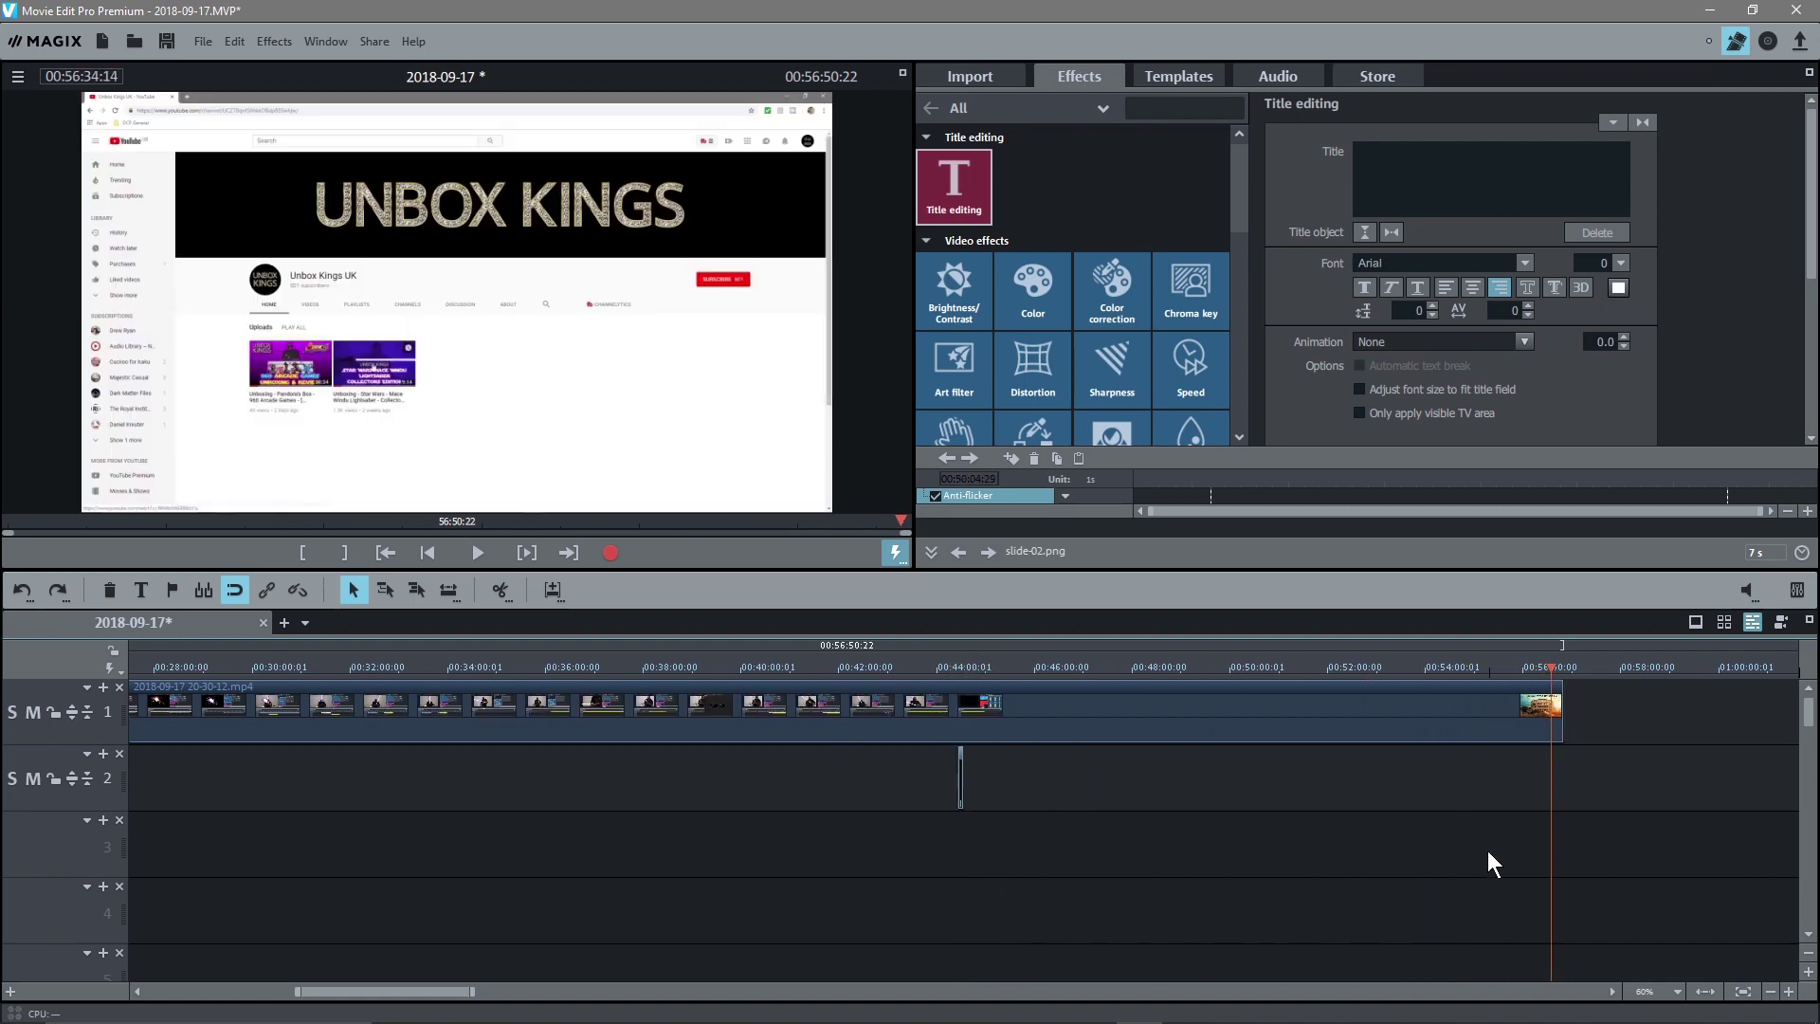
pyautogui.scroll(3, 1486, 850)
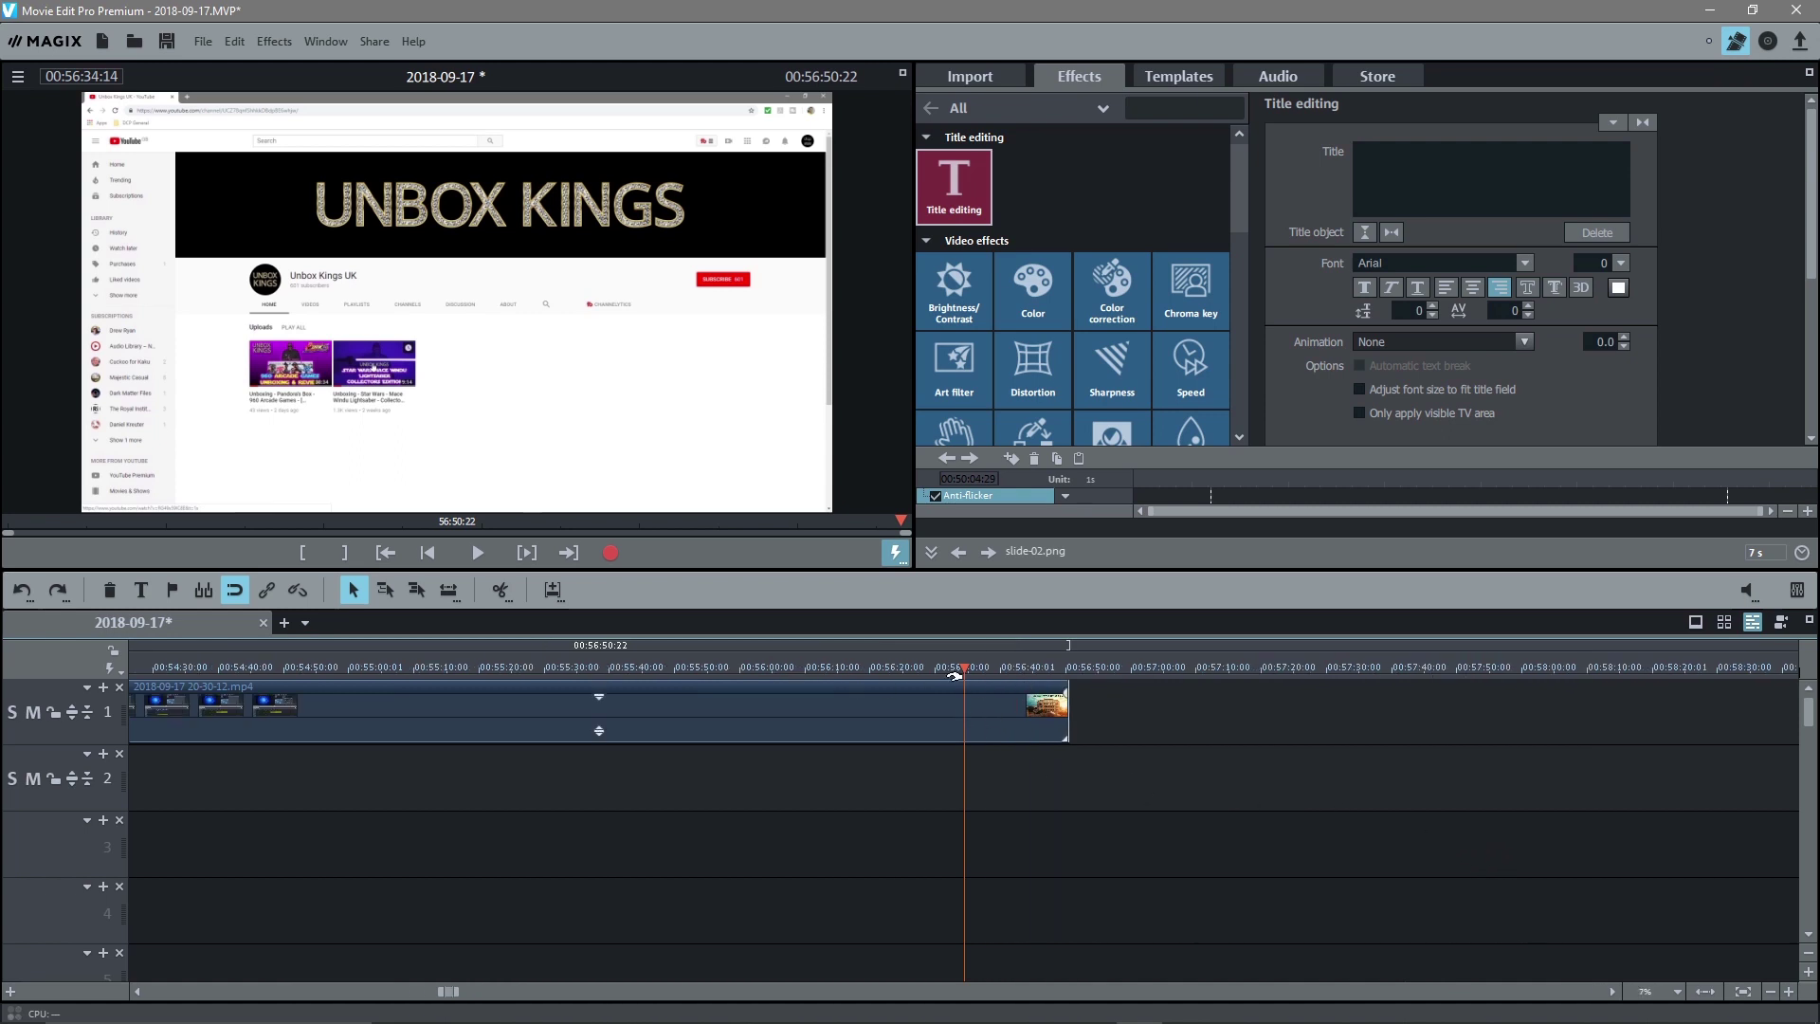
pyautogui.click(479, 546)
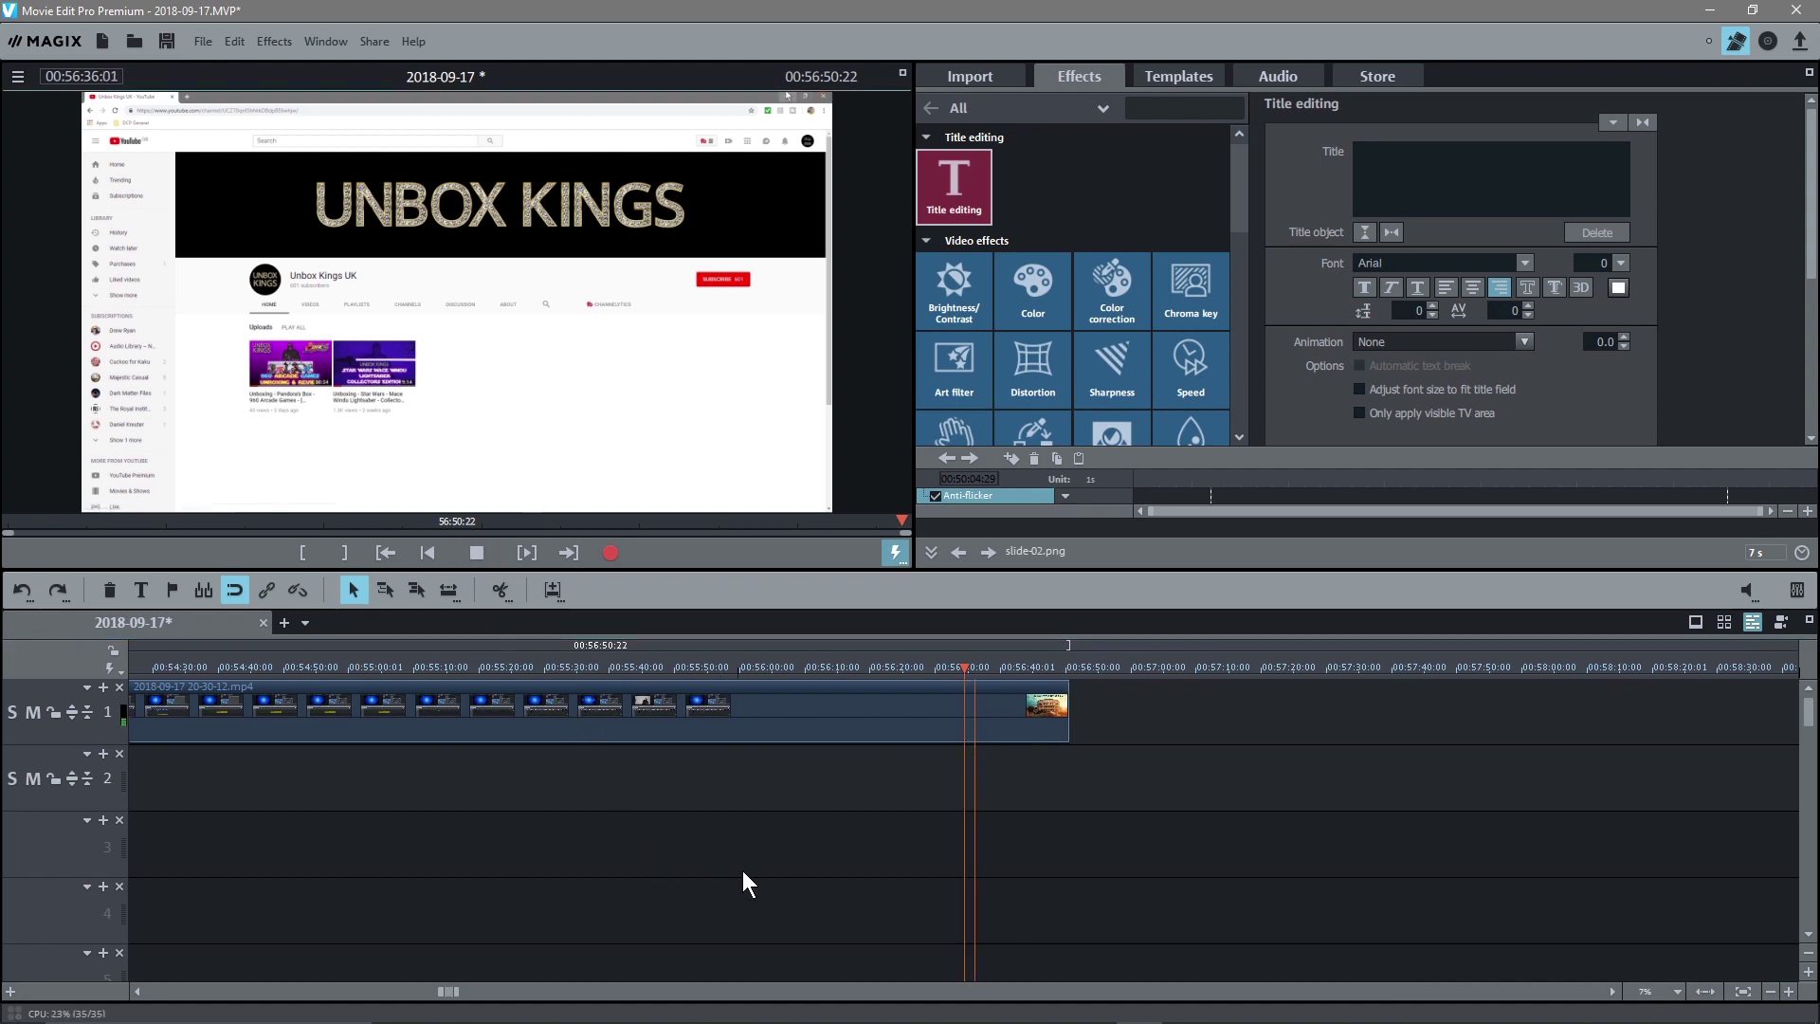
pyautogui.scroll(1, 1059, 759)
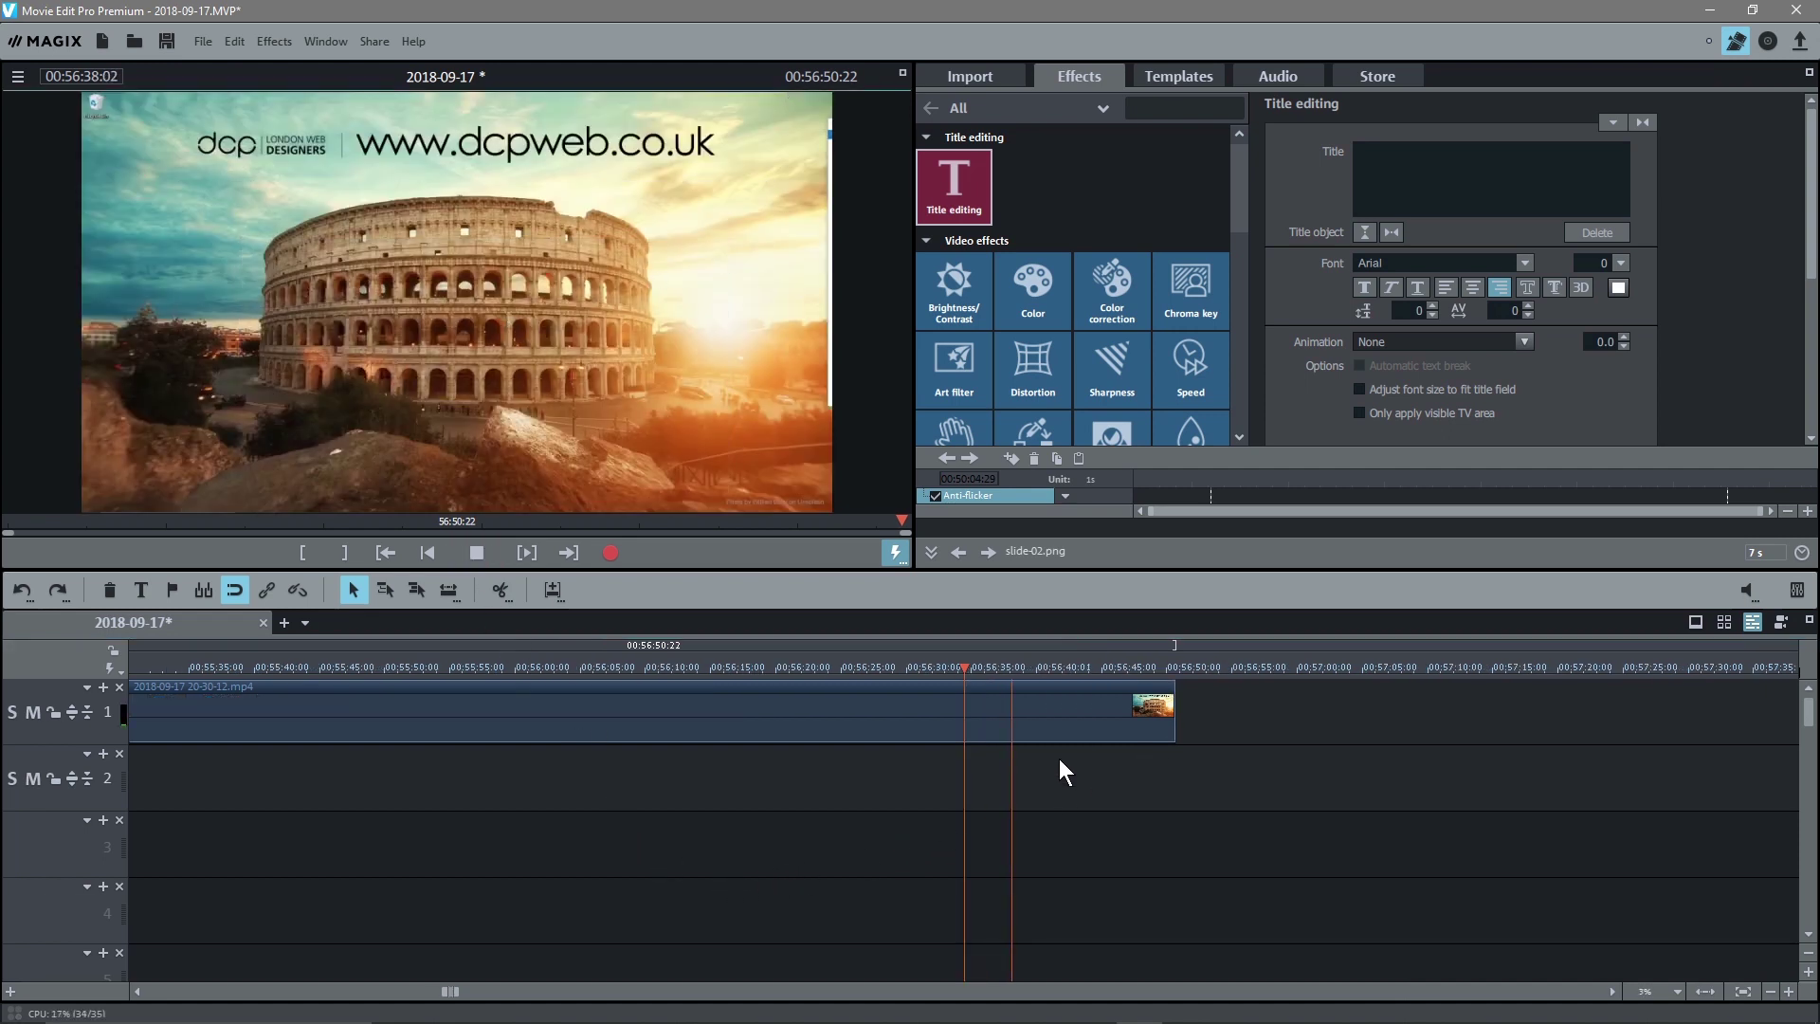
pyautogui.scroll(-2, 1060, 758)
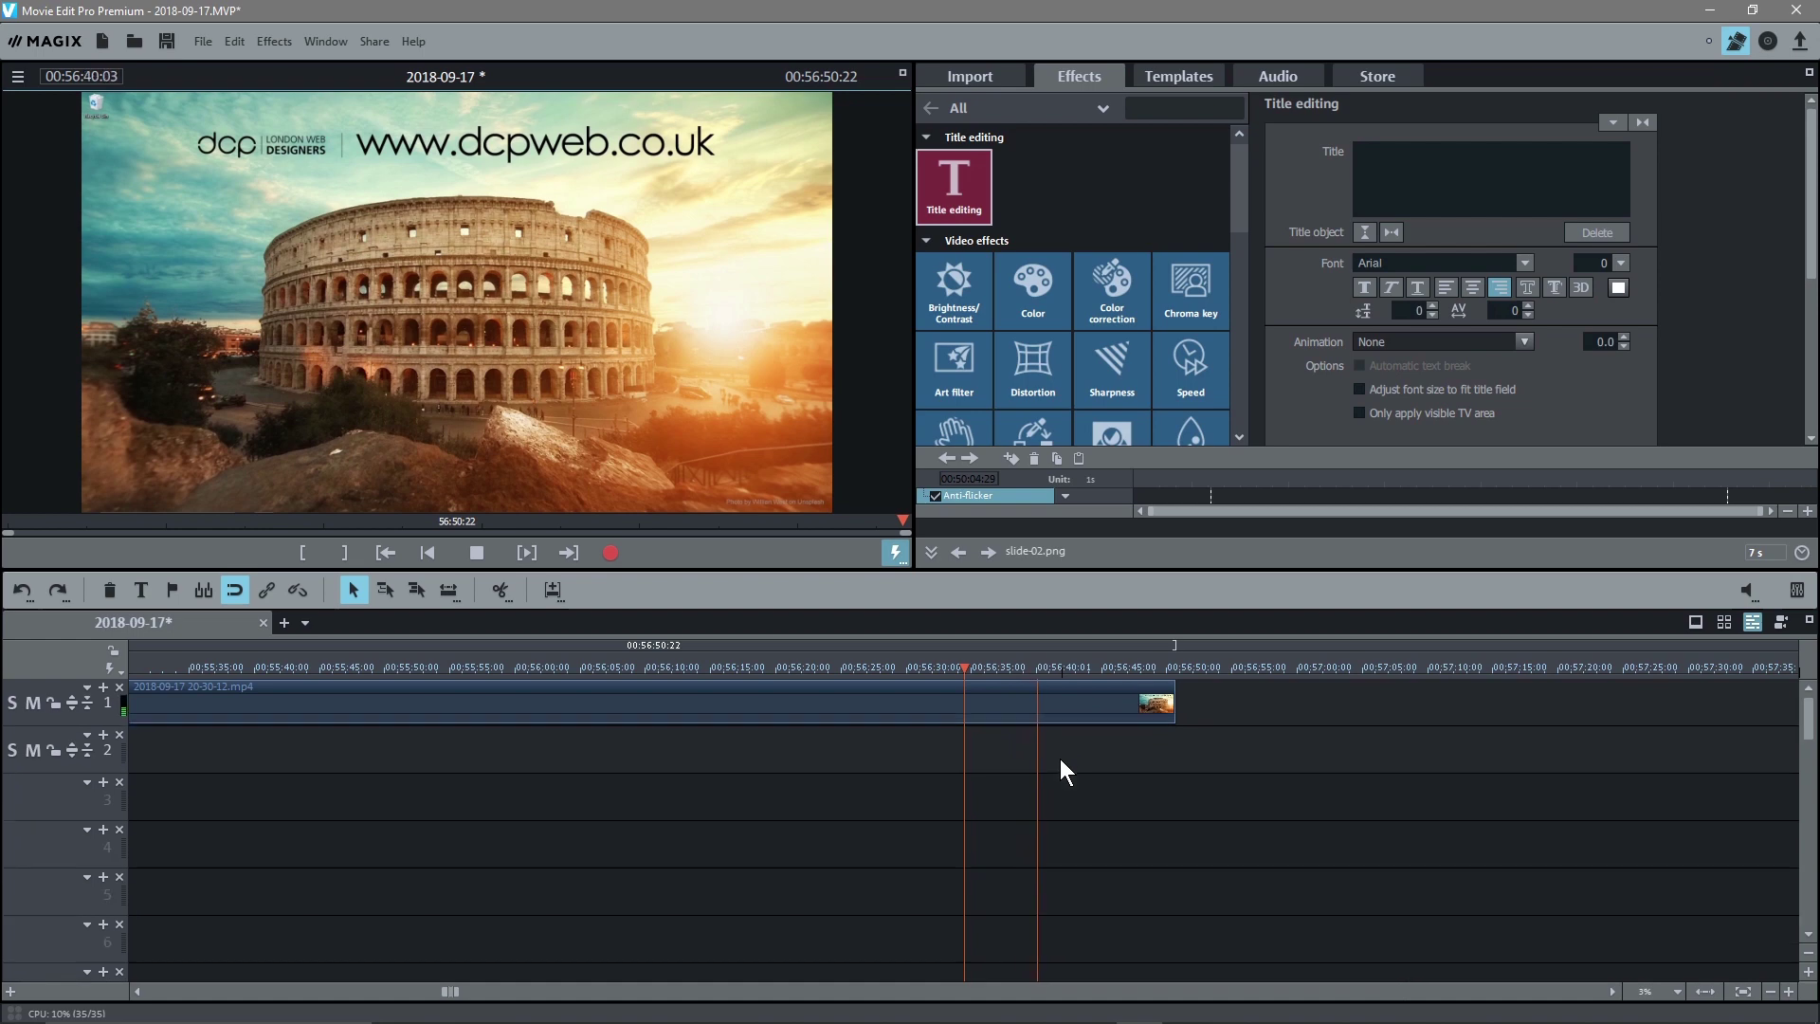
pyautogui.click(1078, 667)
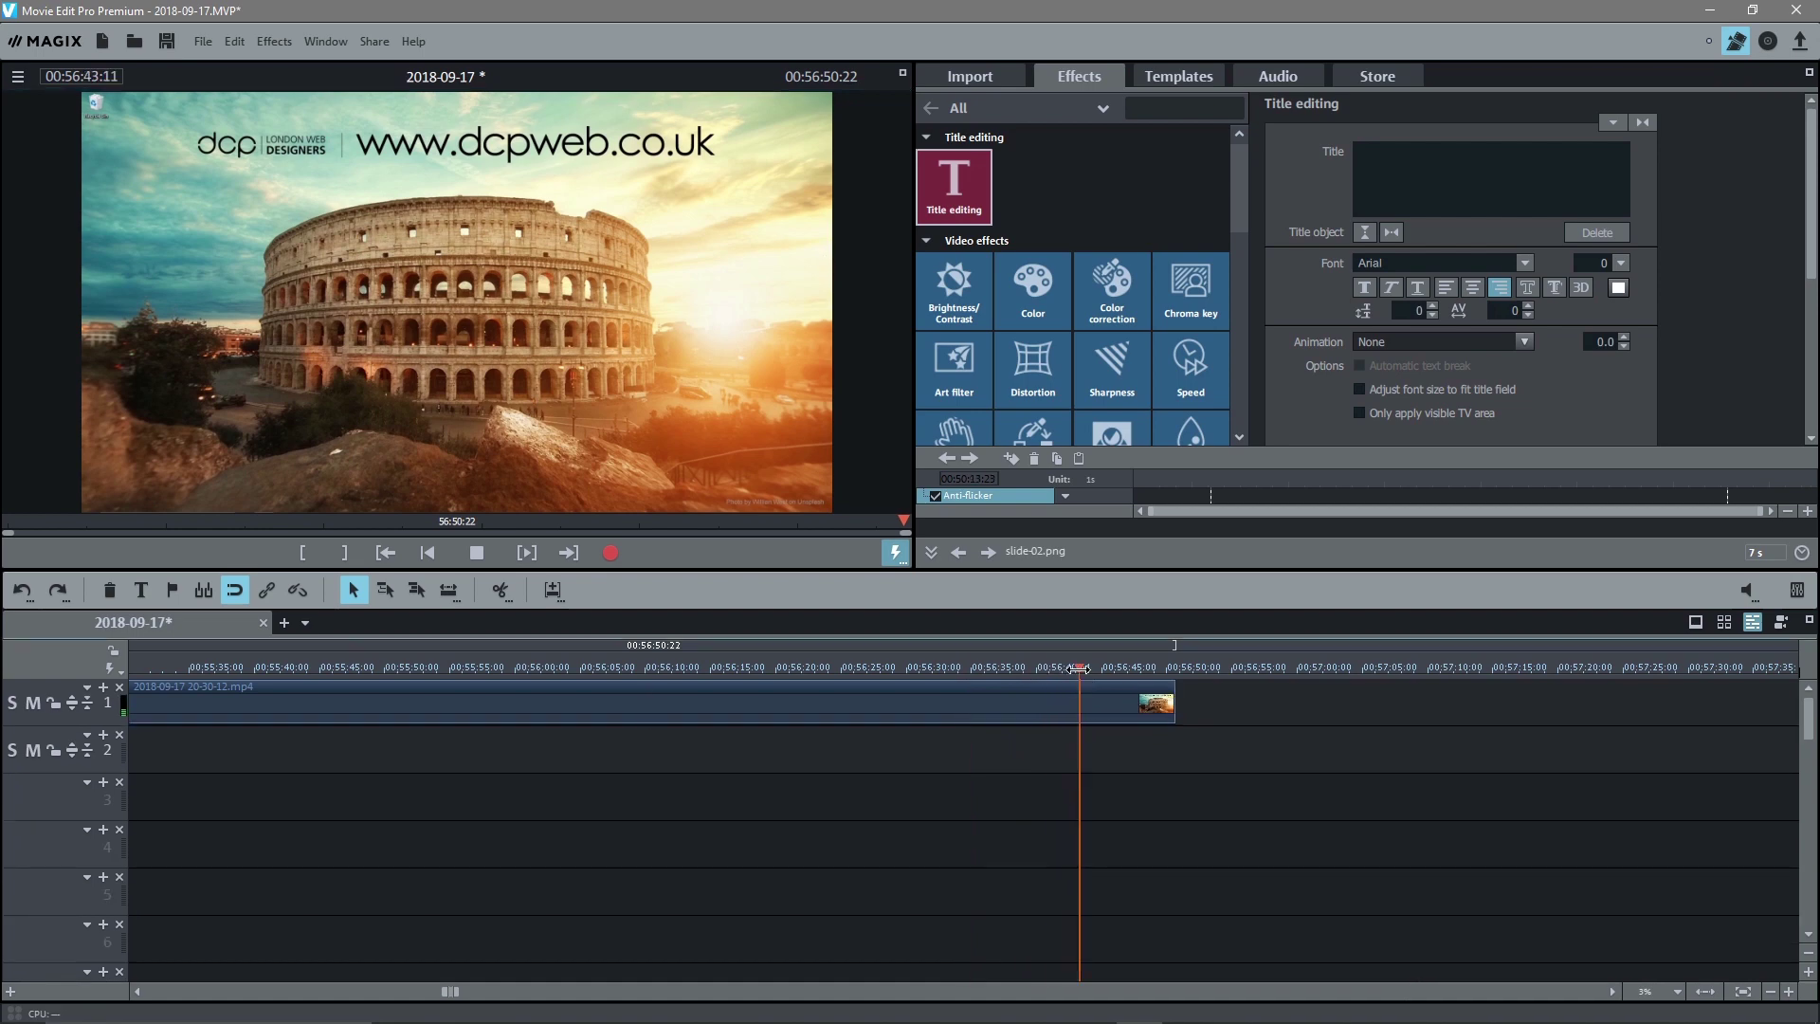
pyautogui.press('space')
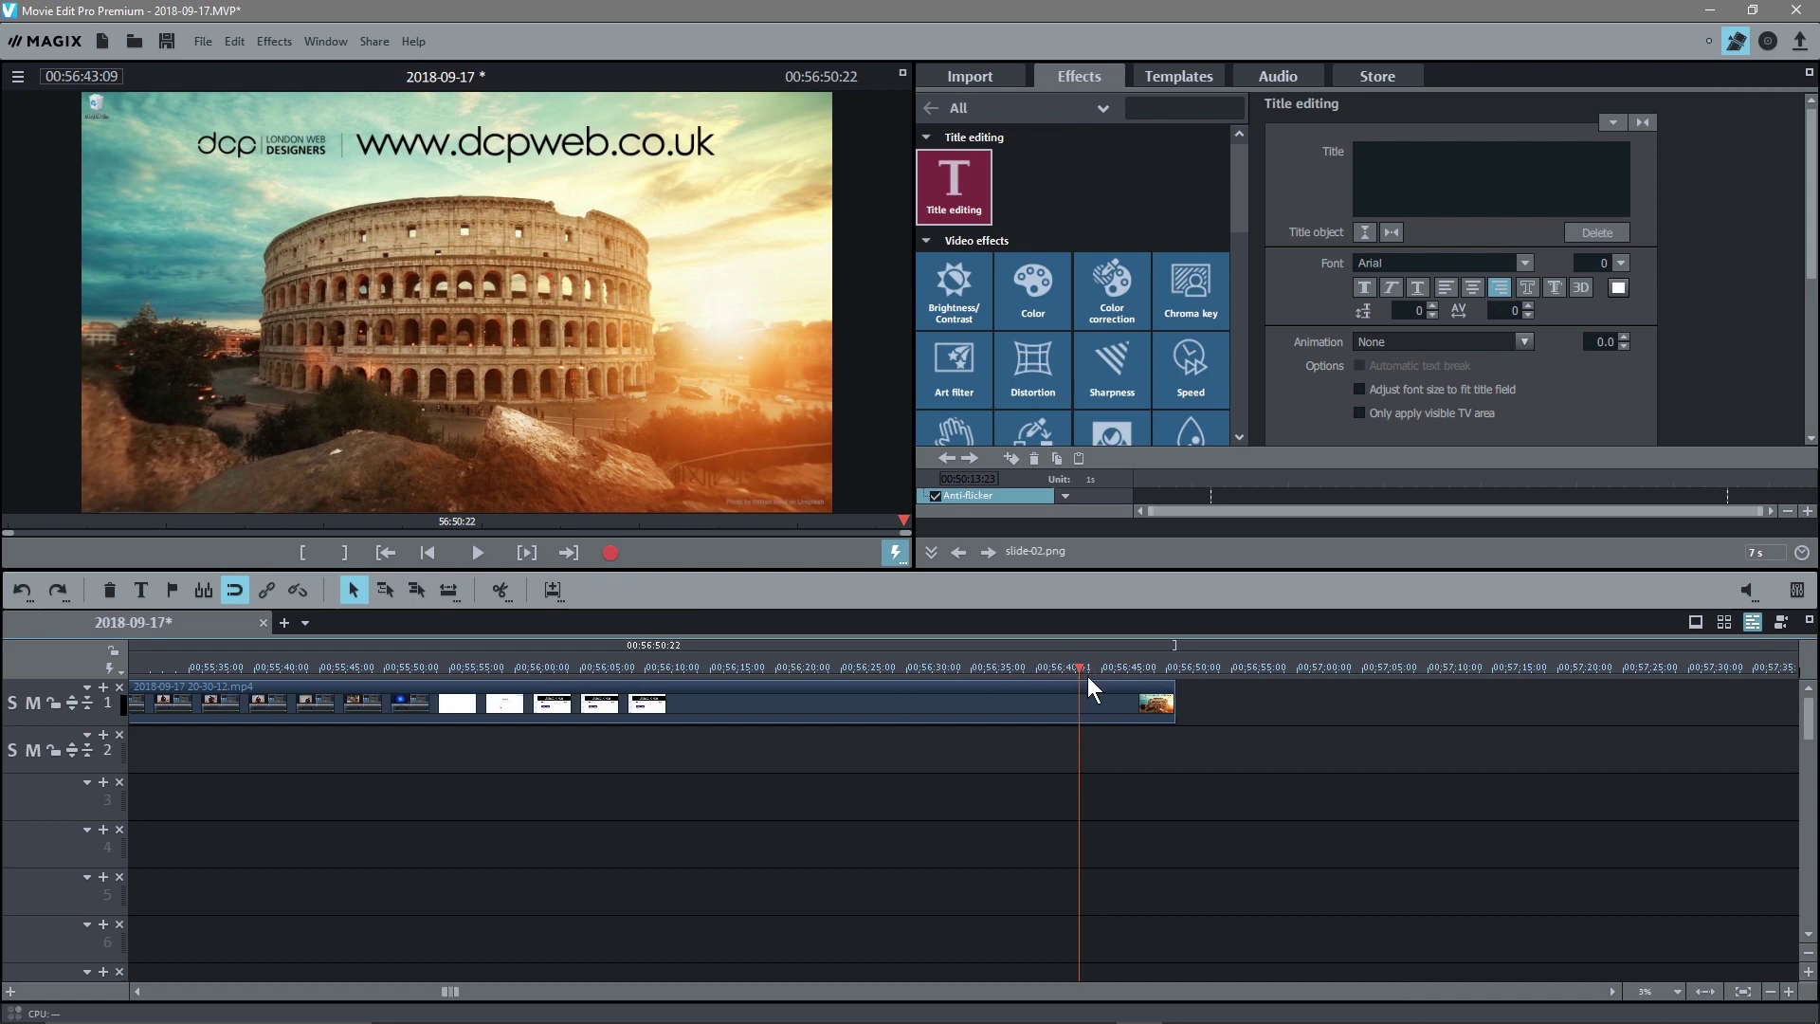
# Try splitting the recording on track 1 at 00:56:44:25, and undo the split
pyautogui.scroll(2, 1234, 878)
pyautogui.scroll(-1, 1234, 878)
pyautogui.scroll(2, 1230, 874)
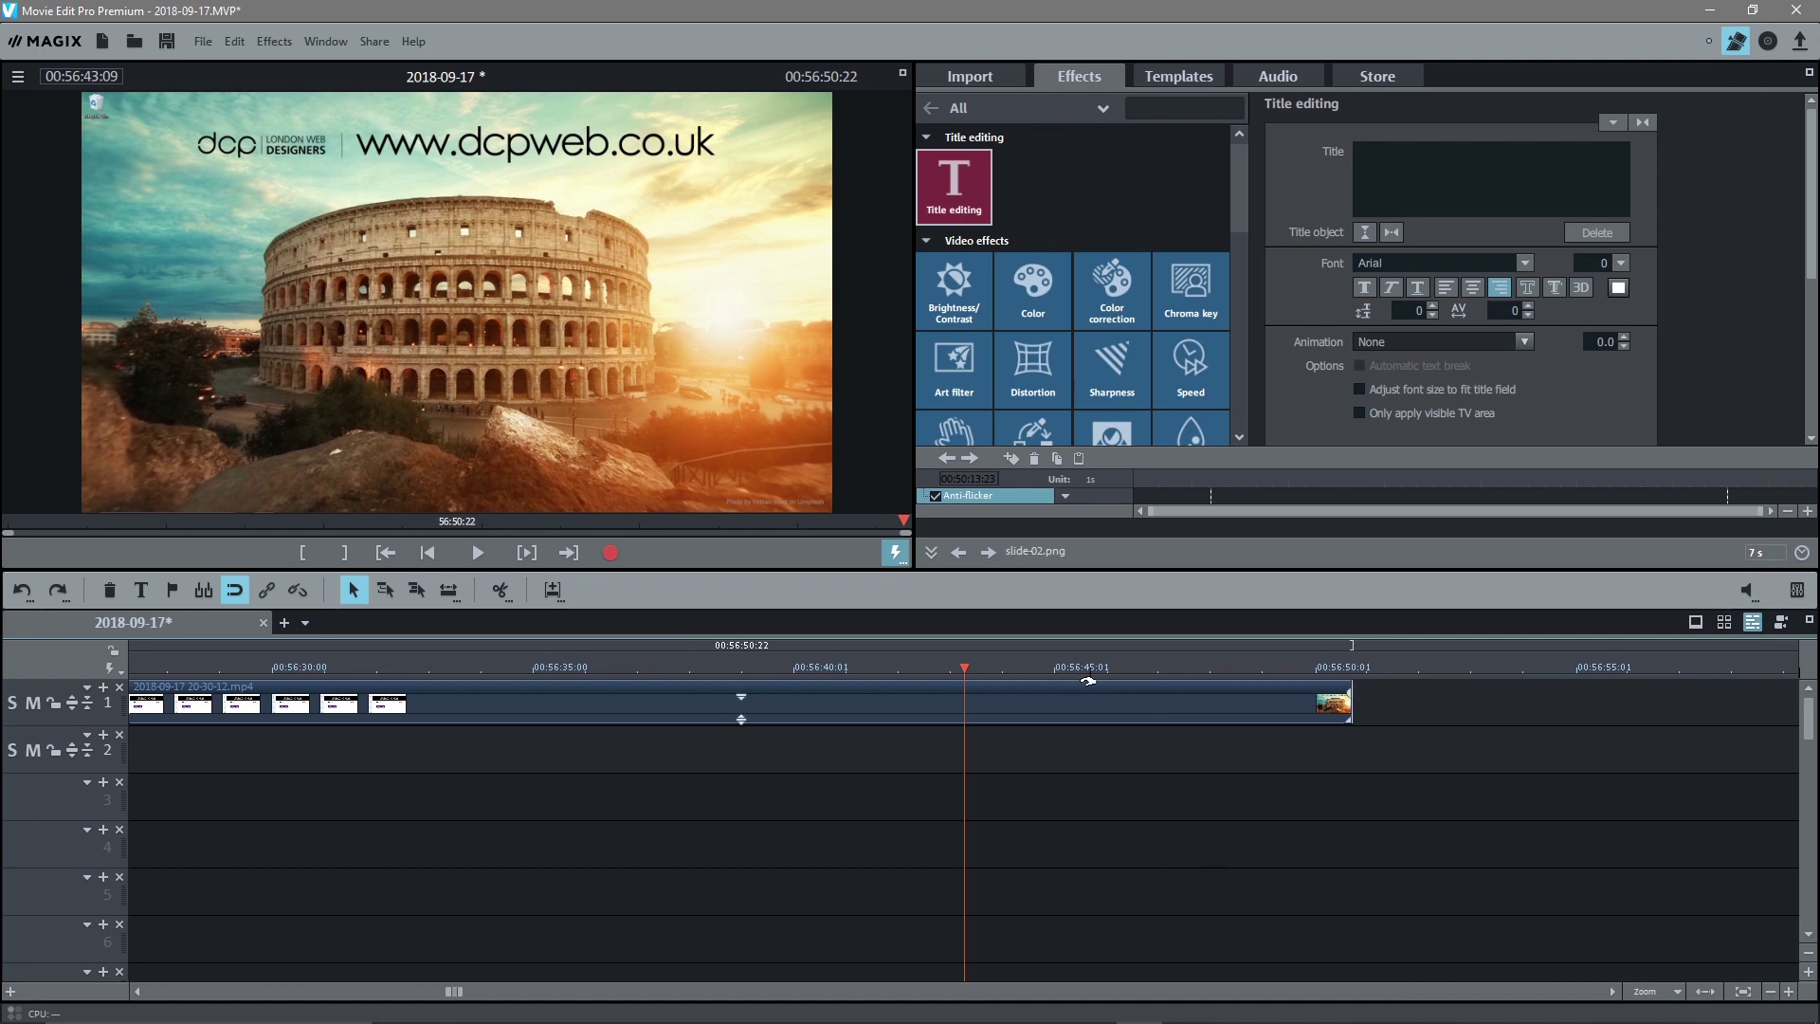
pyautogui.click(464, 548)
pyautogui.click(464, 547)
pyautogui.click(1042, 672)
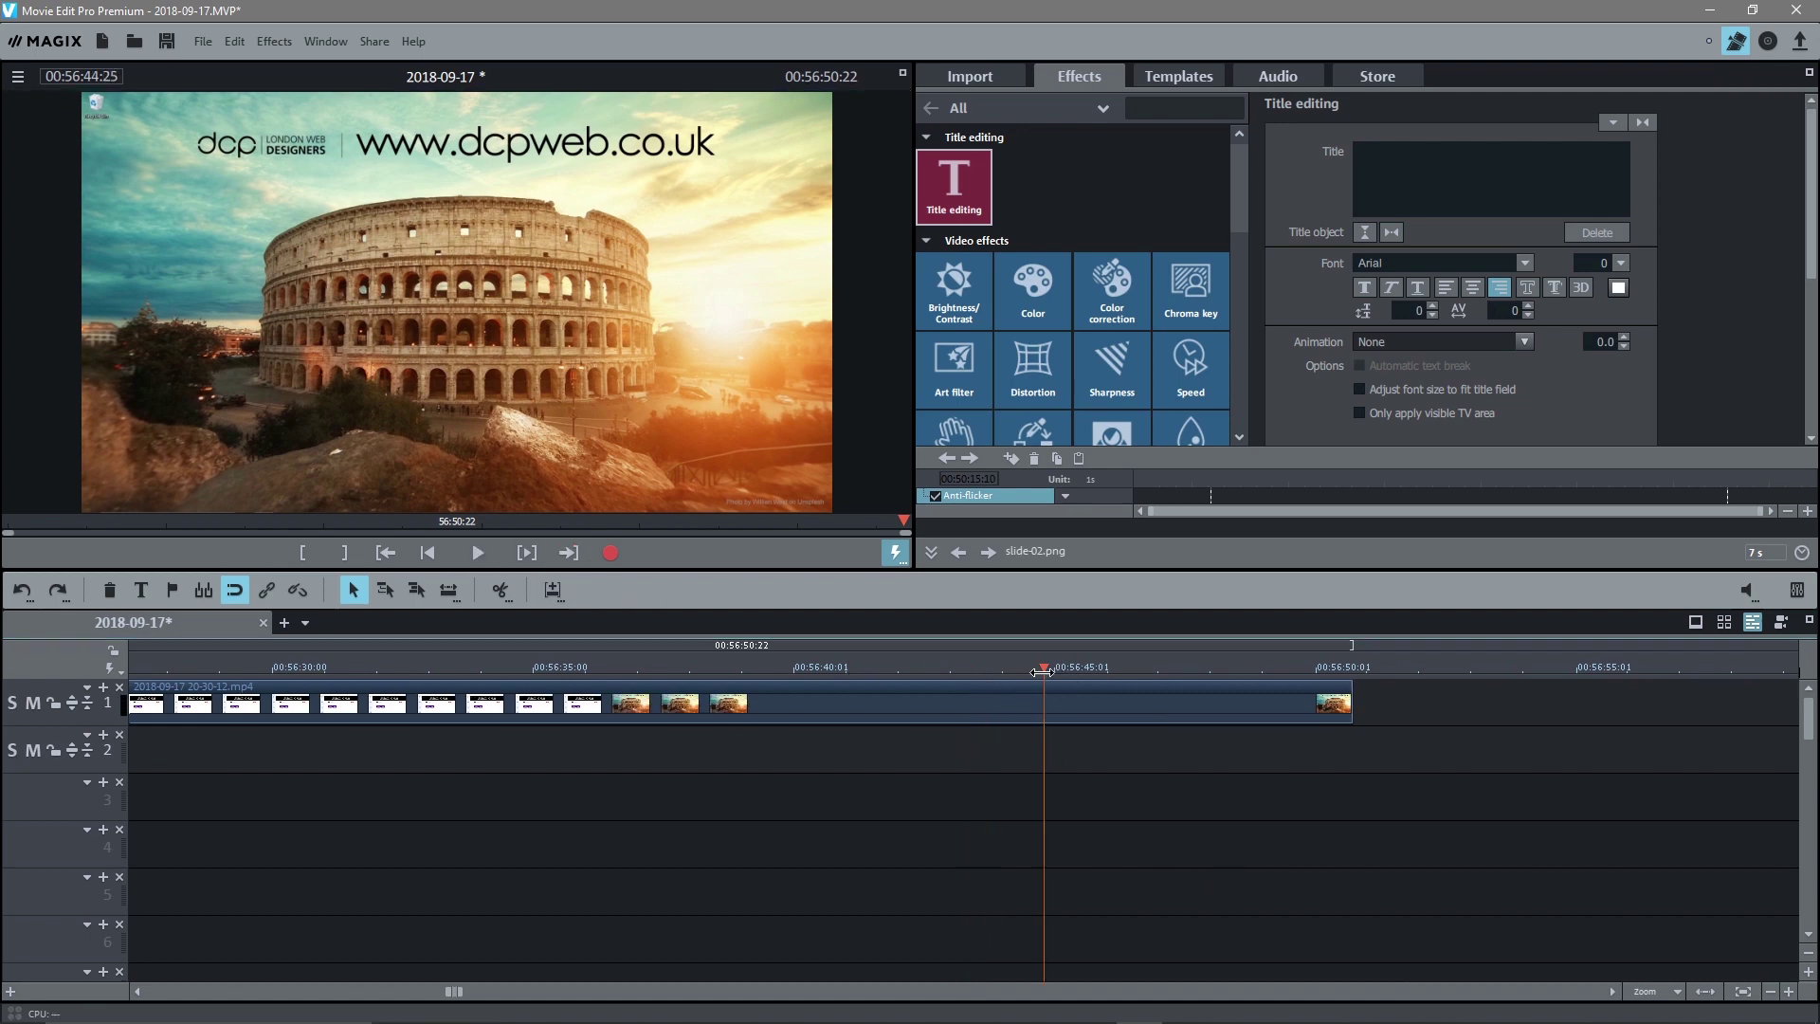
pyautogui.click(1062, 697)
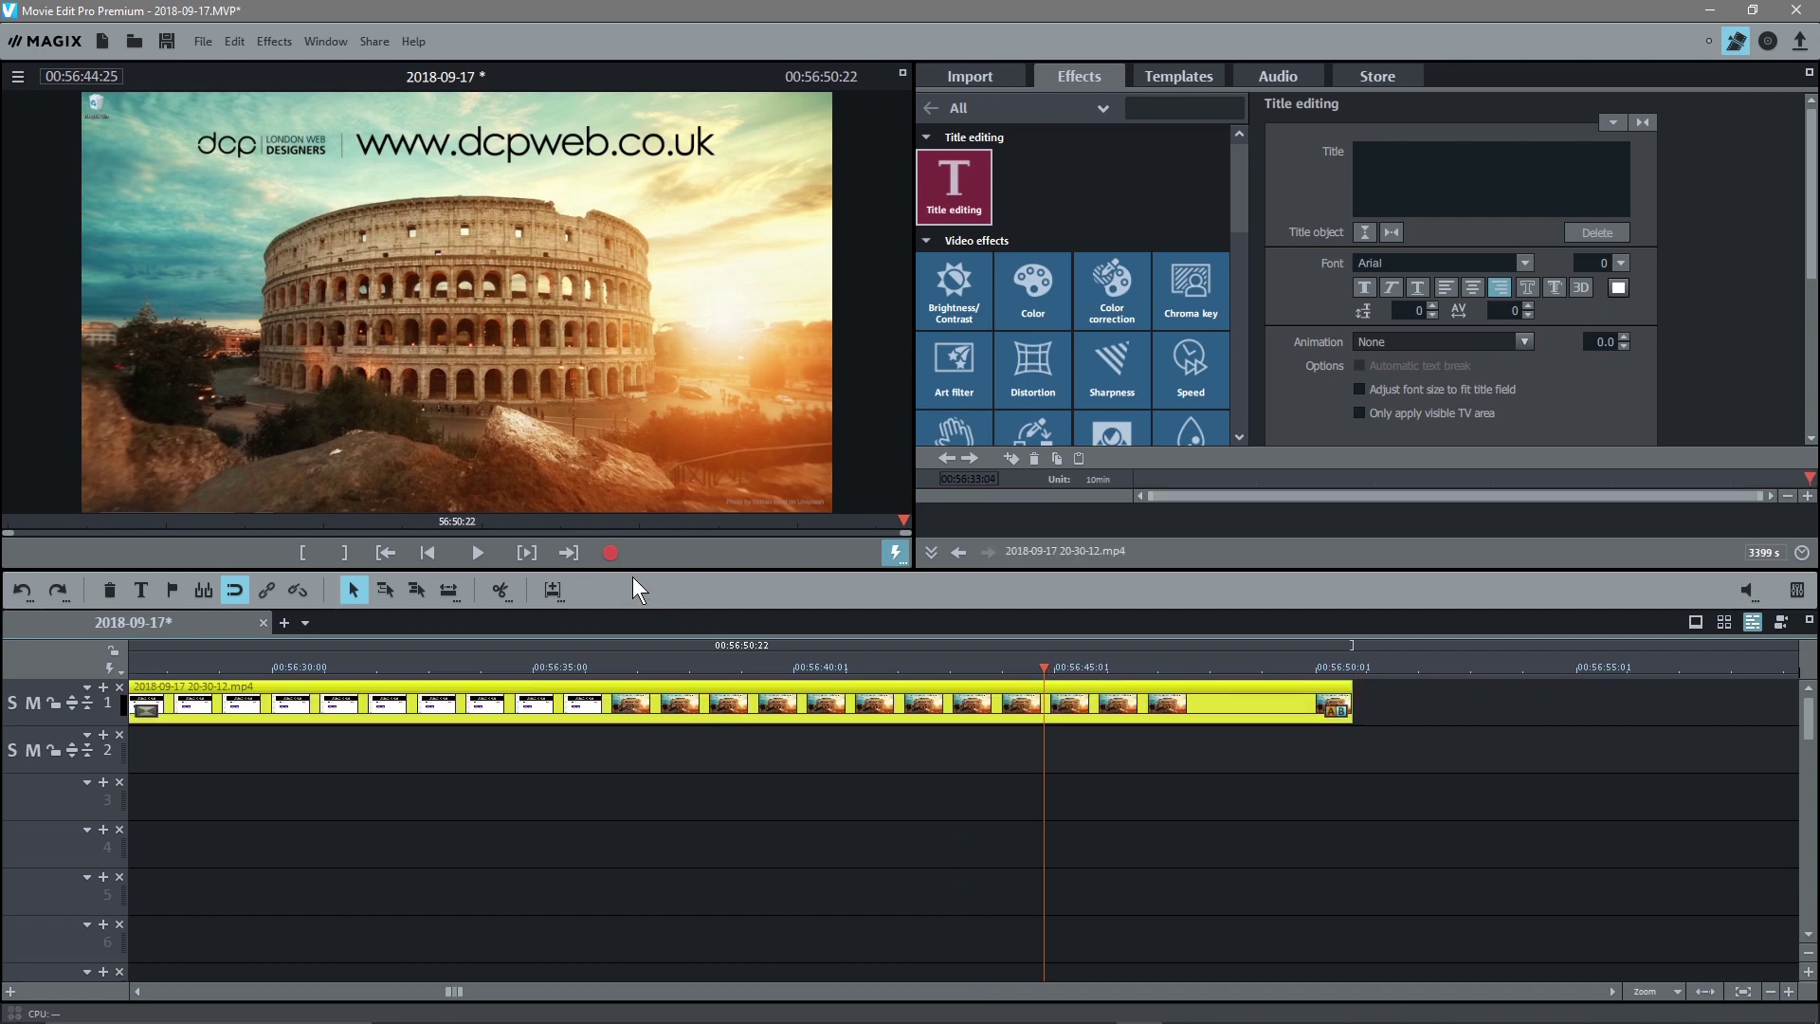
pyautogui.press('t')
pyautogui.click(1180, 701)
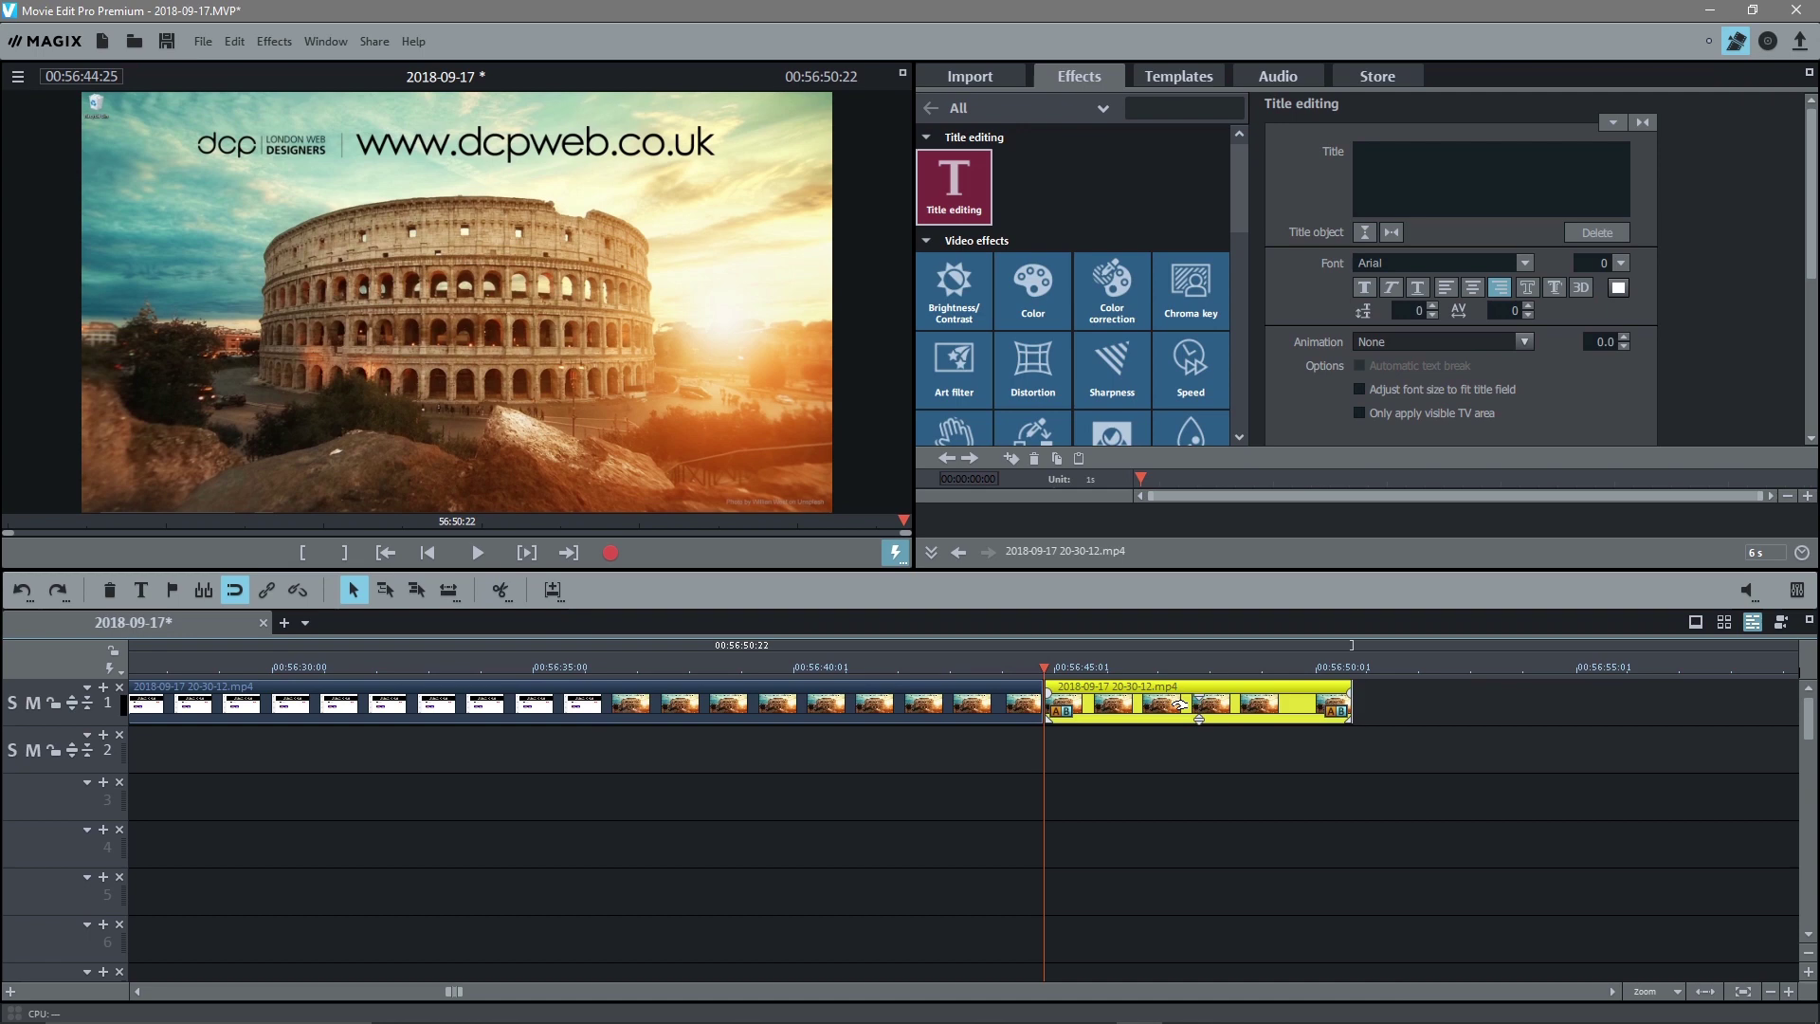
pyautogui.hotkey('ctrl', 'z')
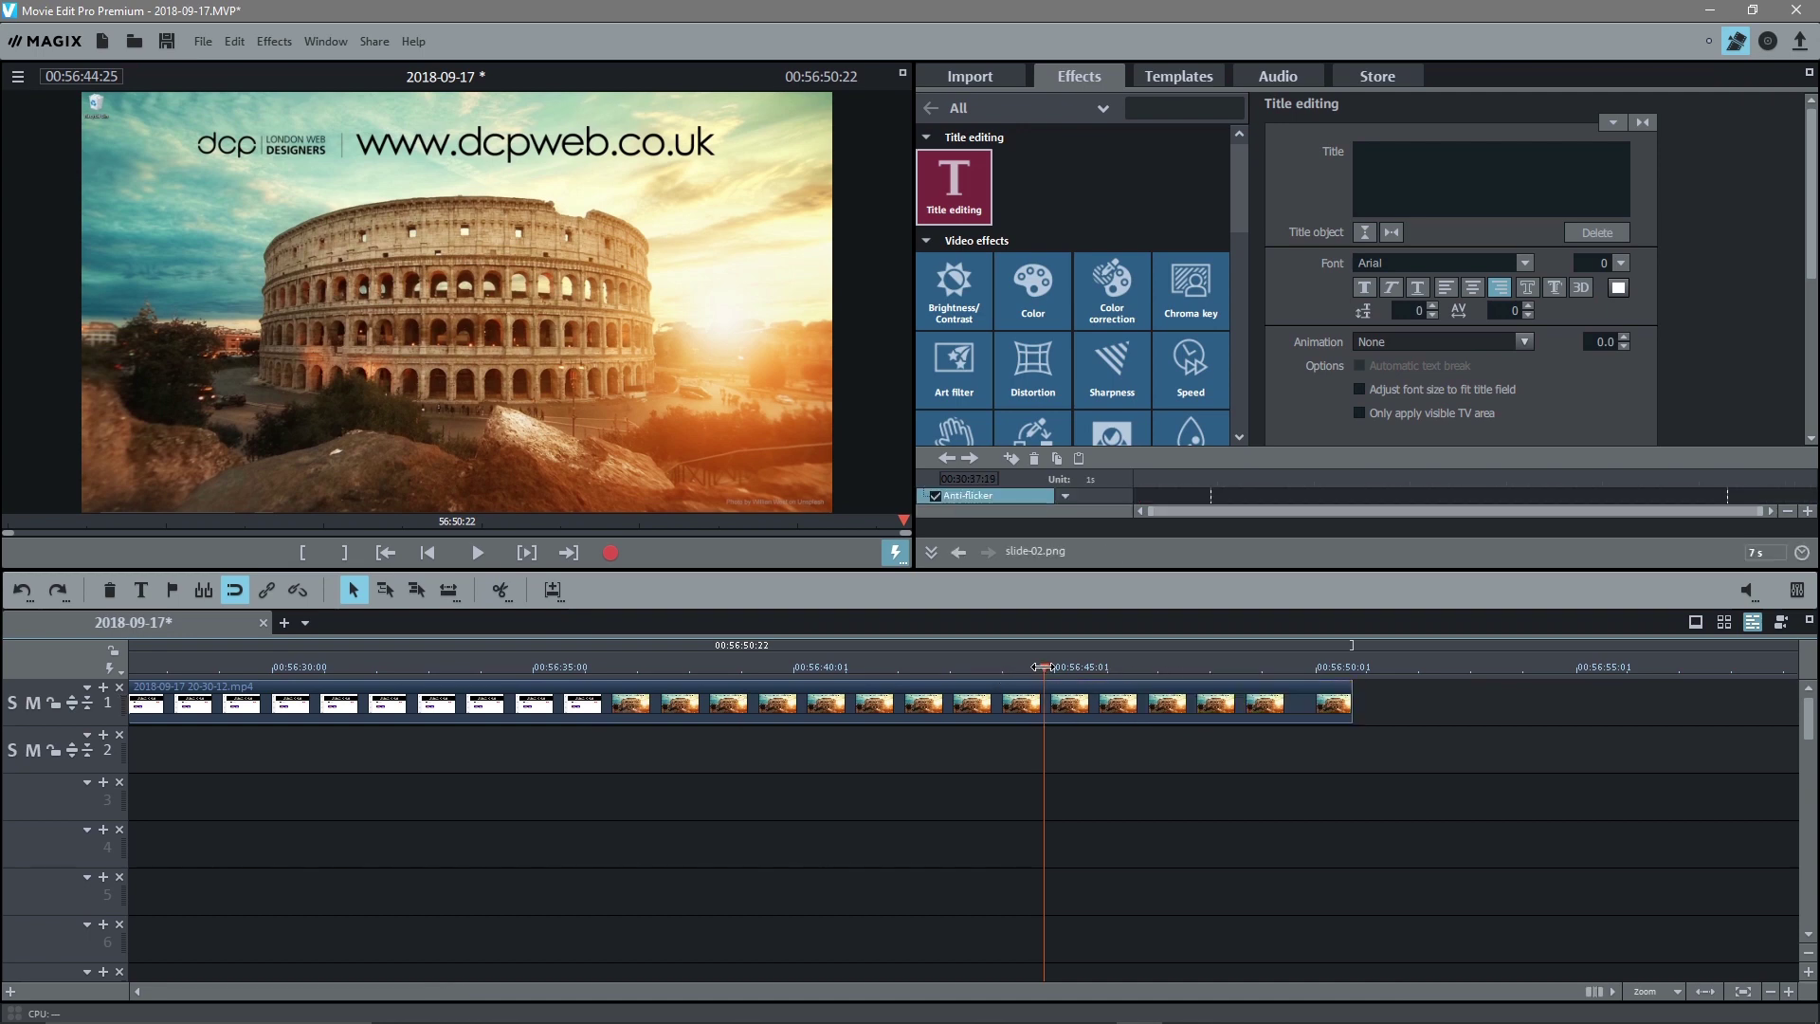
# Split the recording on track 1 at 00:56:45:11 and delete the part after the cut
pyautogui.moveTo(1043, 666); pyautogui.dragTo(1072, 666)
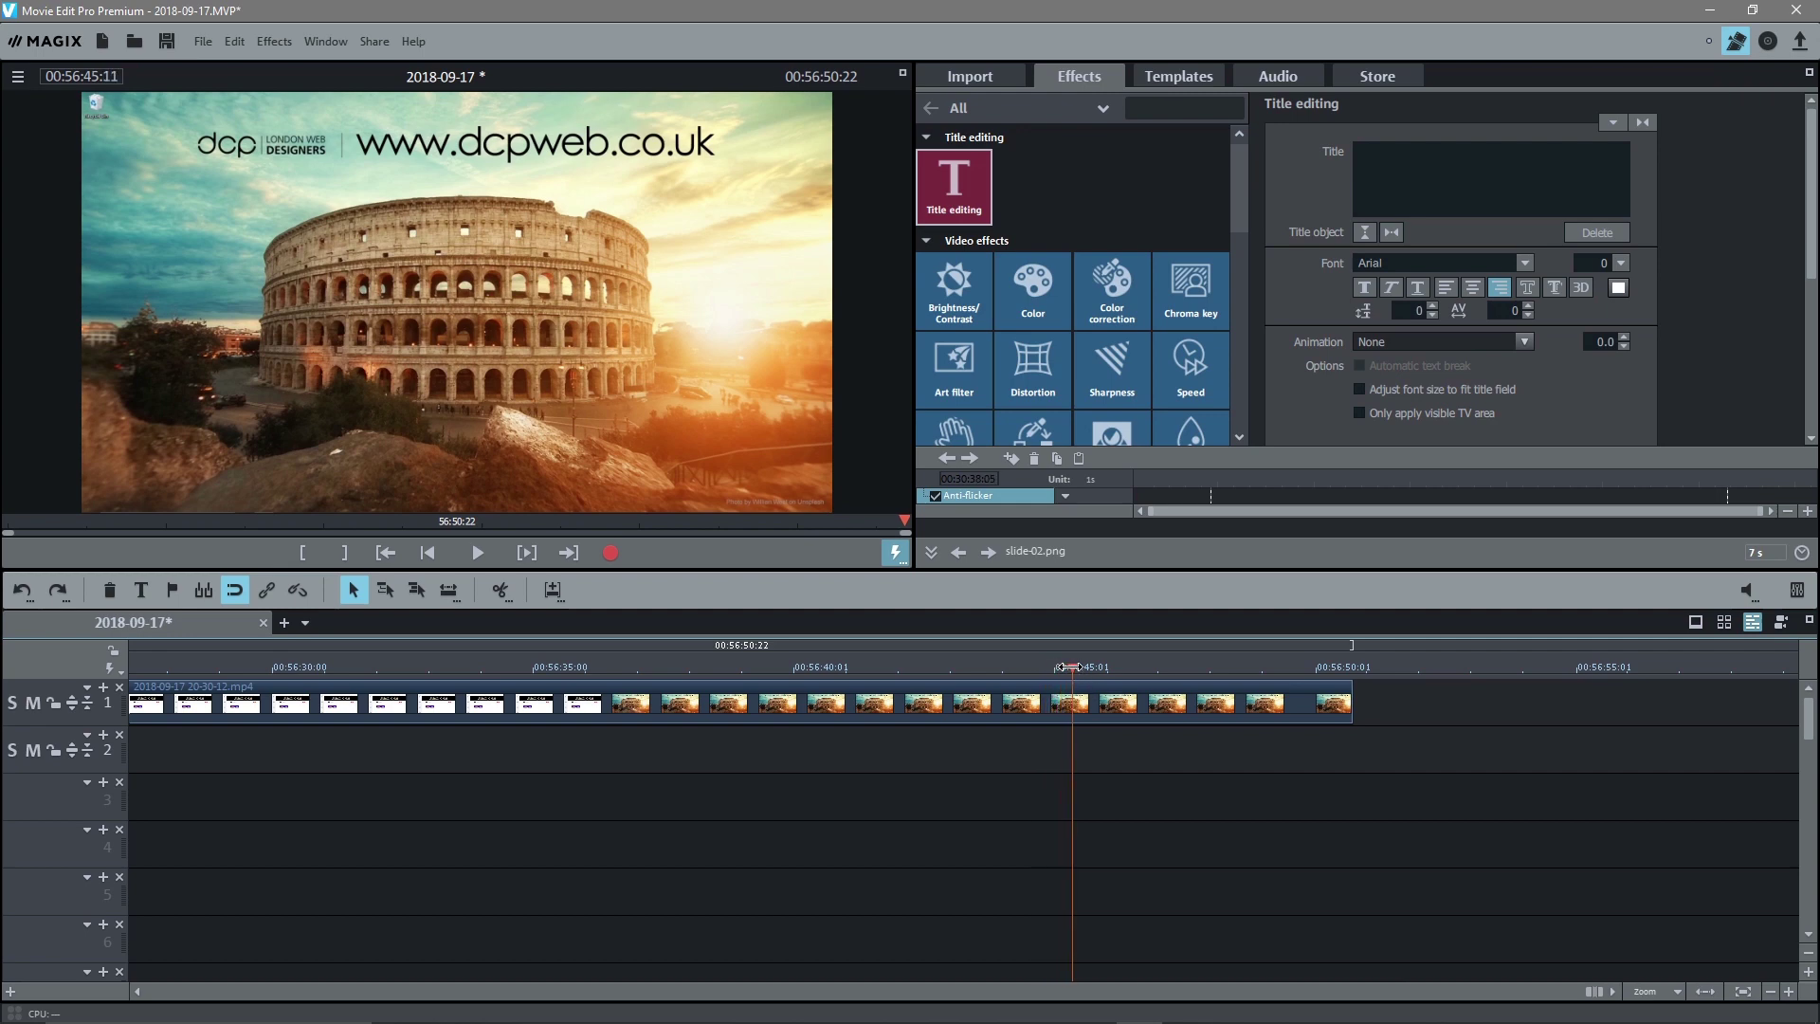
pyautogui.click(1166, 704)
pyautogui.click(500, 590)
pyautogui.click(1150, 707)
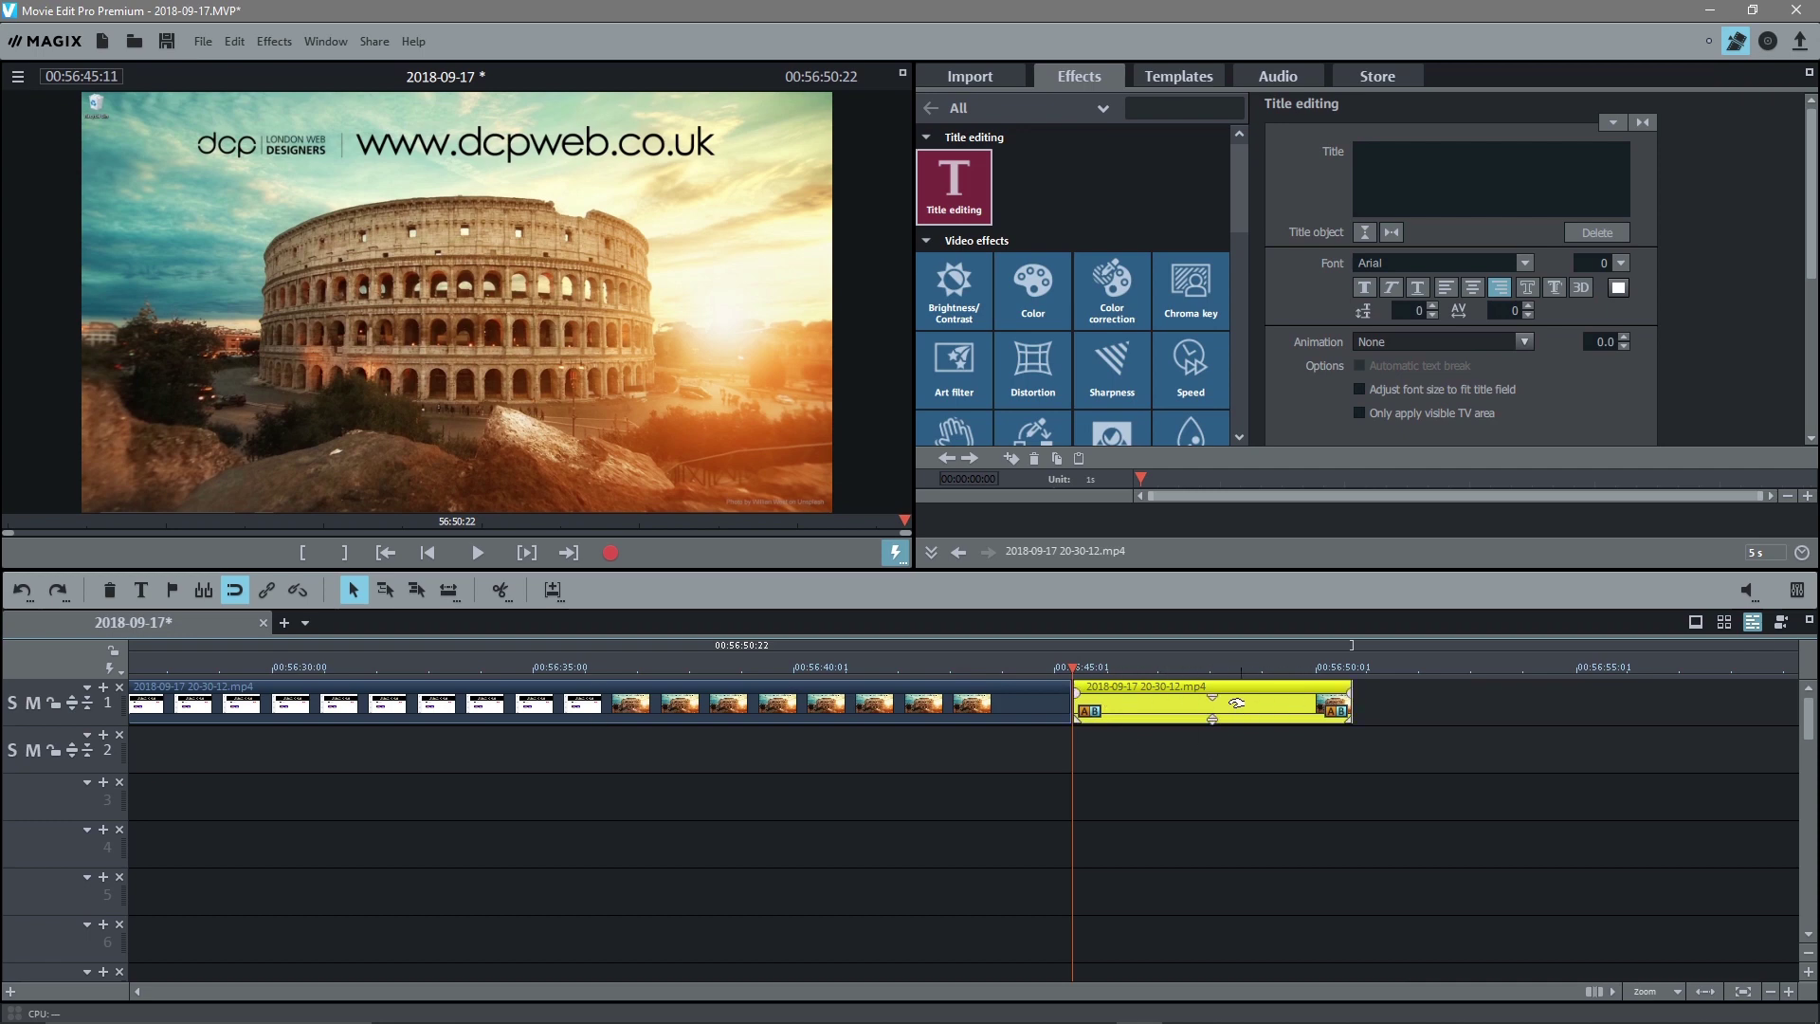
pyautogui.press('Delete')
# Play the trimmed ending from 00:56:42:24 and save the project
pyautogui.moveTo(1069, 666); pyautogui.dragTo(938, 667)
pyautogui.click(468, 550)
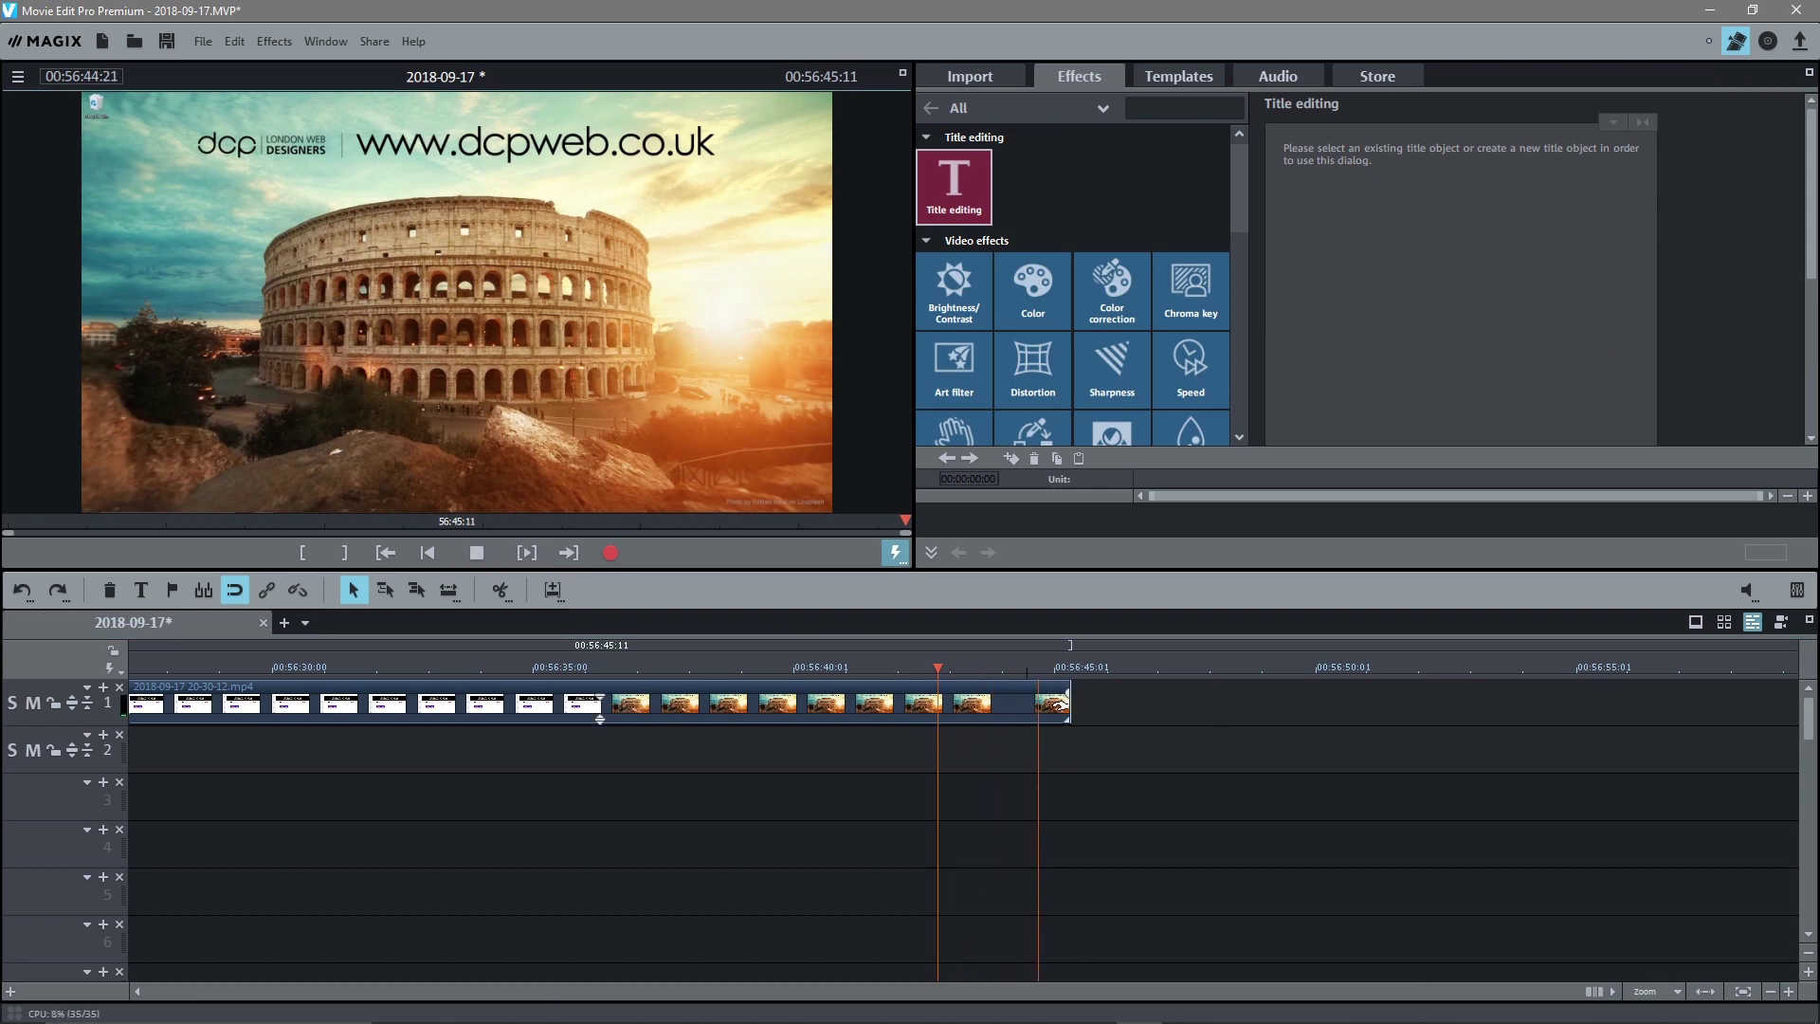
pyautogui.click(477, 552)
pyautogui.click(166, 41)
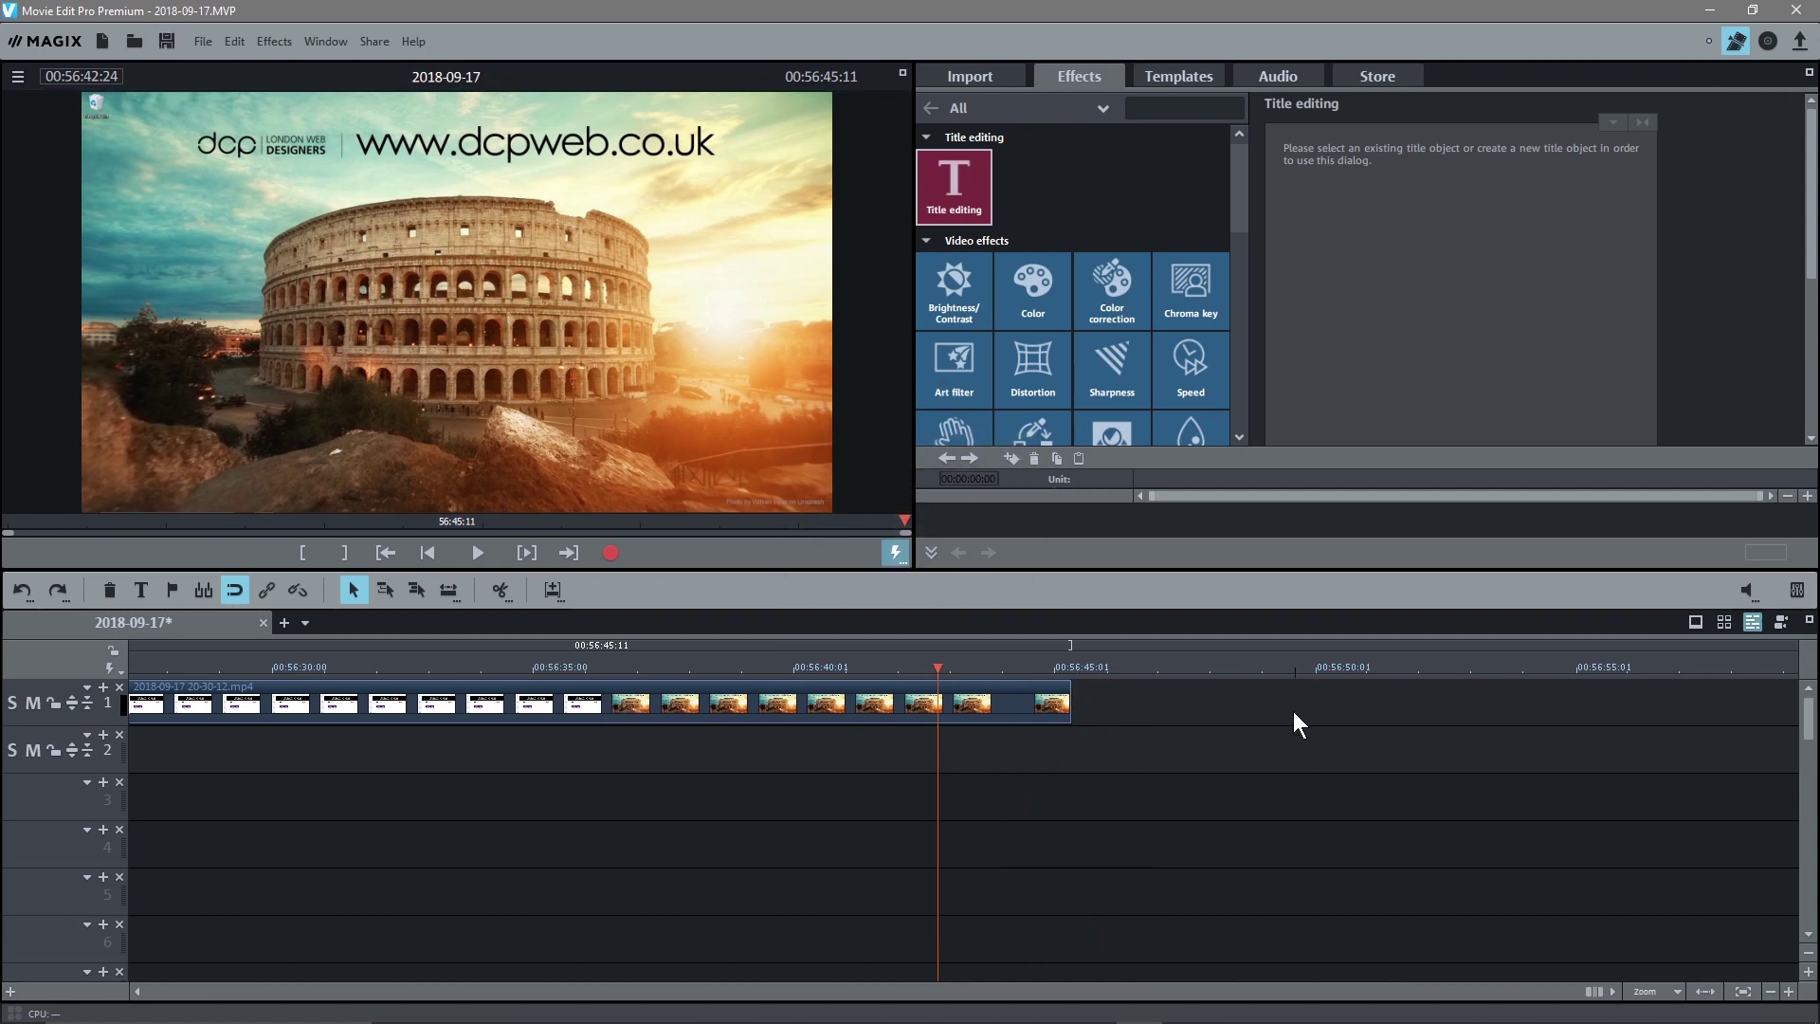
# Add fb-video-01.MP4 from the project folder to the end of track 1, overlapping the recording by about 1 second as a crossfade
pyautogui.moveTo(1819, 314); pyautogui.dragTo(1407, 165)
pyautogui.click(1617, 318)
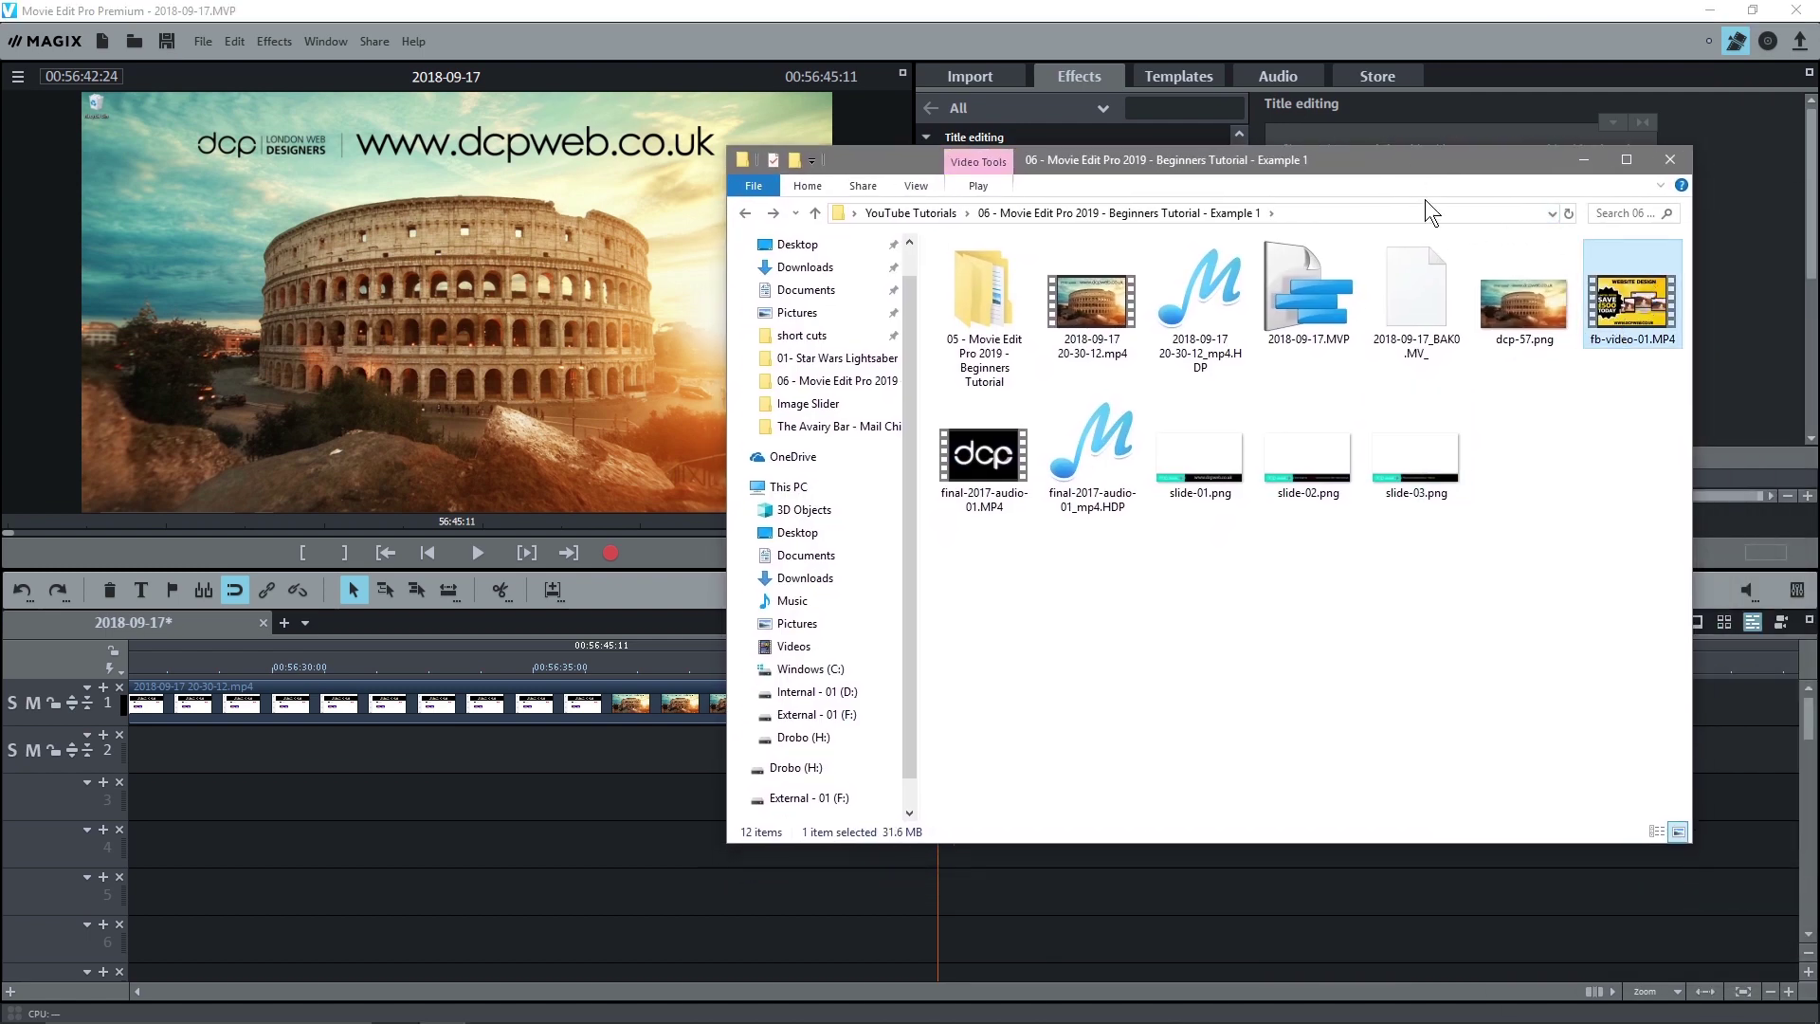
pyautogui.moveTo(1353, 157); pyautogui.dragTo(1453, 73)
pyautogui.moveTo(1743, 207); pyautogui.dragTo(1163, 696)
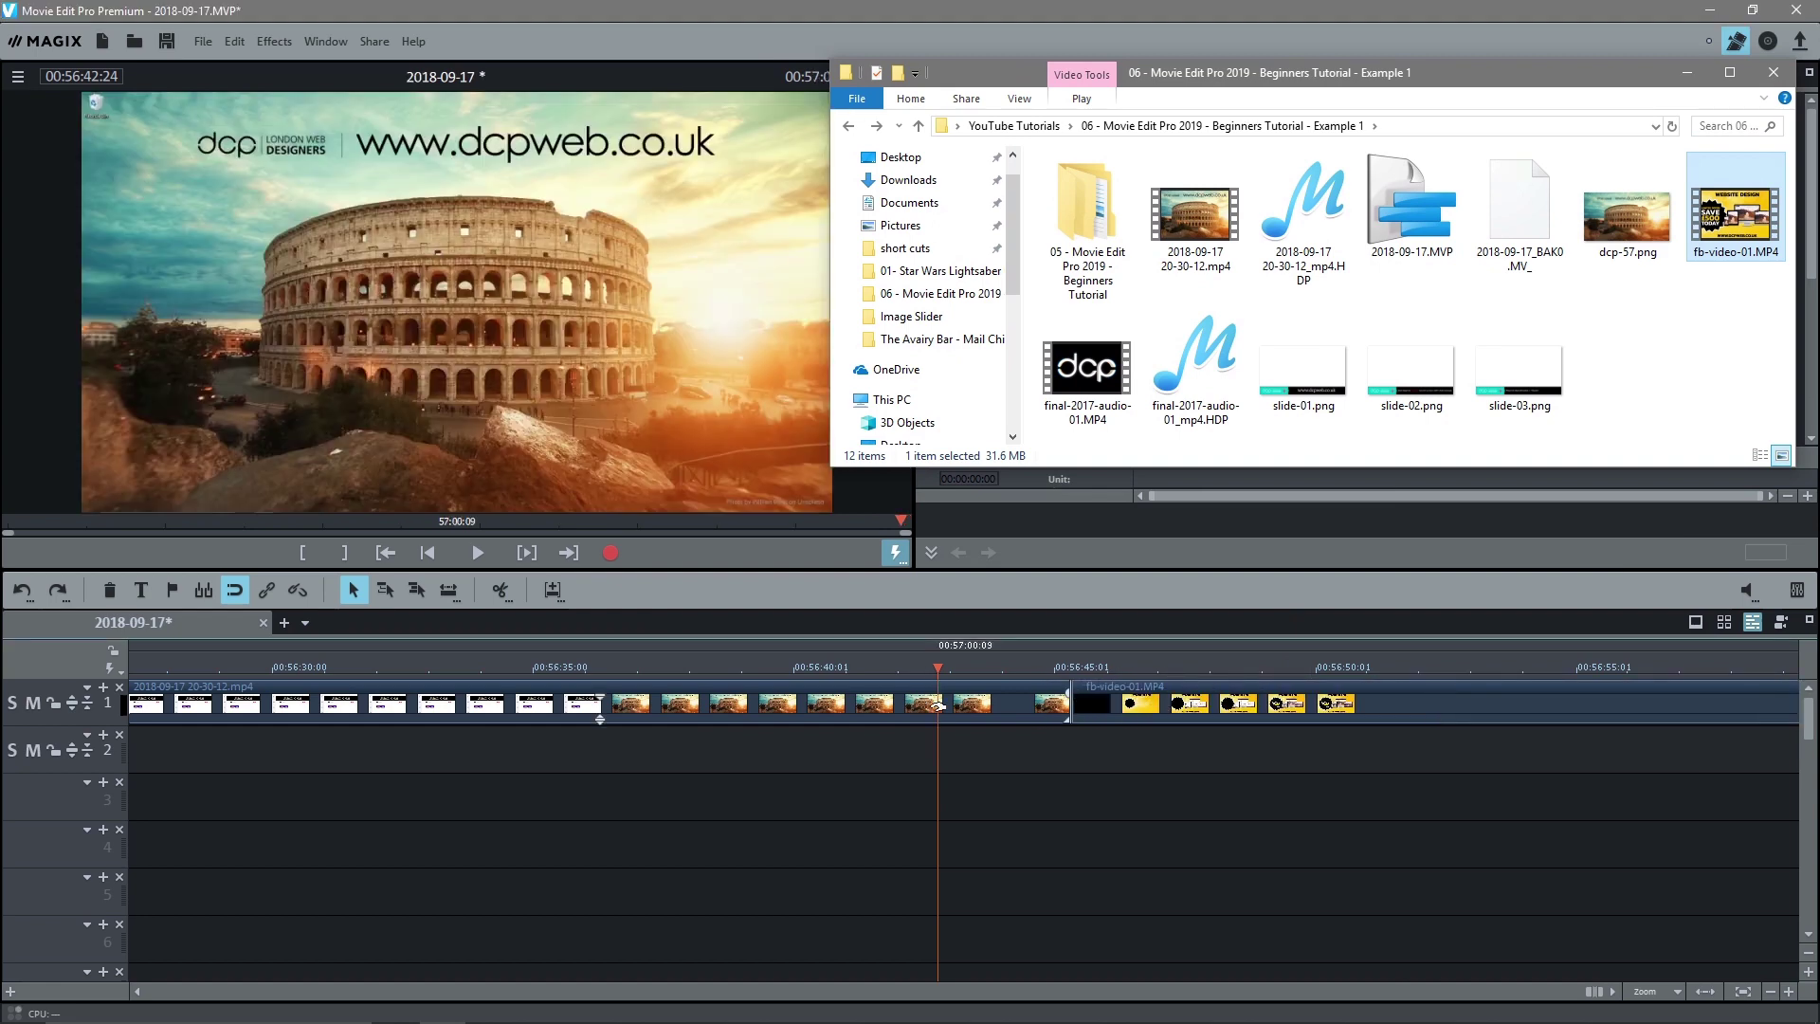
pyautogui.click(1172, 707)
pyautogui.moveTo(1077, 716); pyautogui.dragTo(969, 695)
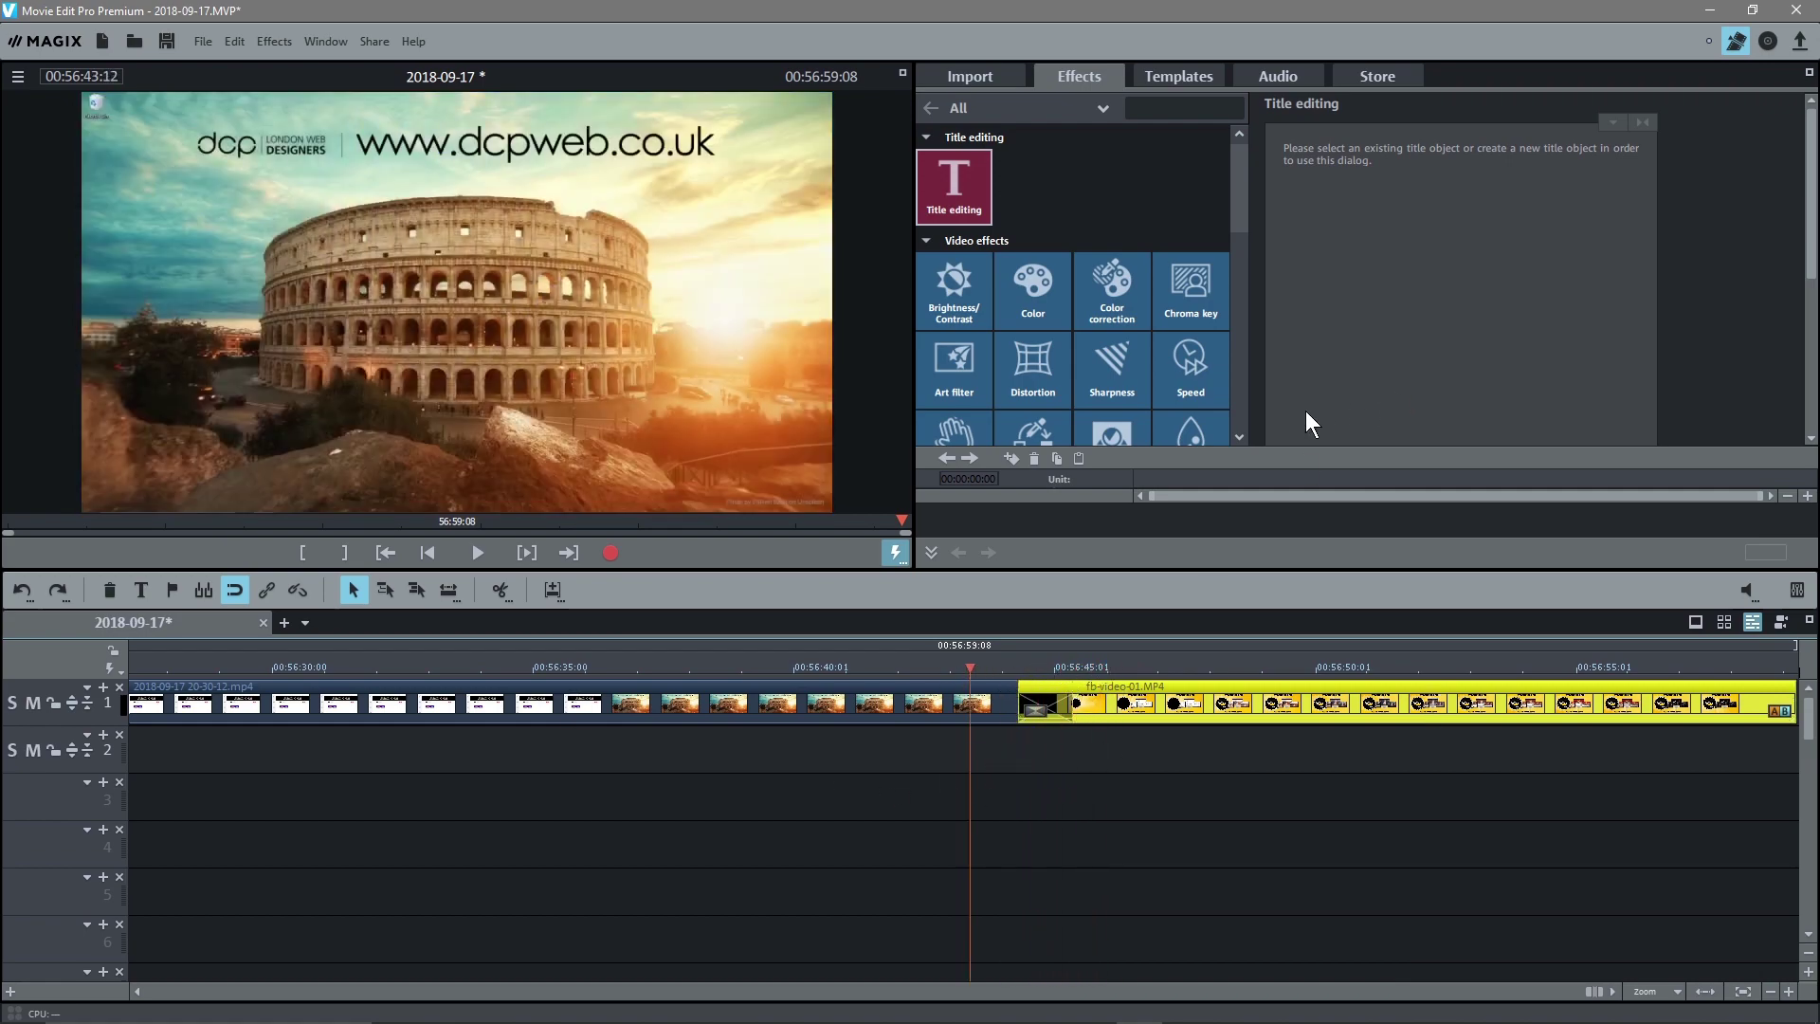
# Preview slide-03.png from the project folder and place it on track 2, ending at 00:56:43:12
pyautogui.hotkey('alt', 'Tab')
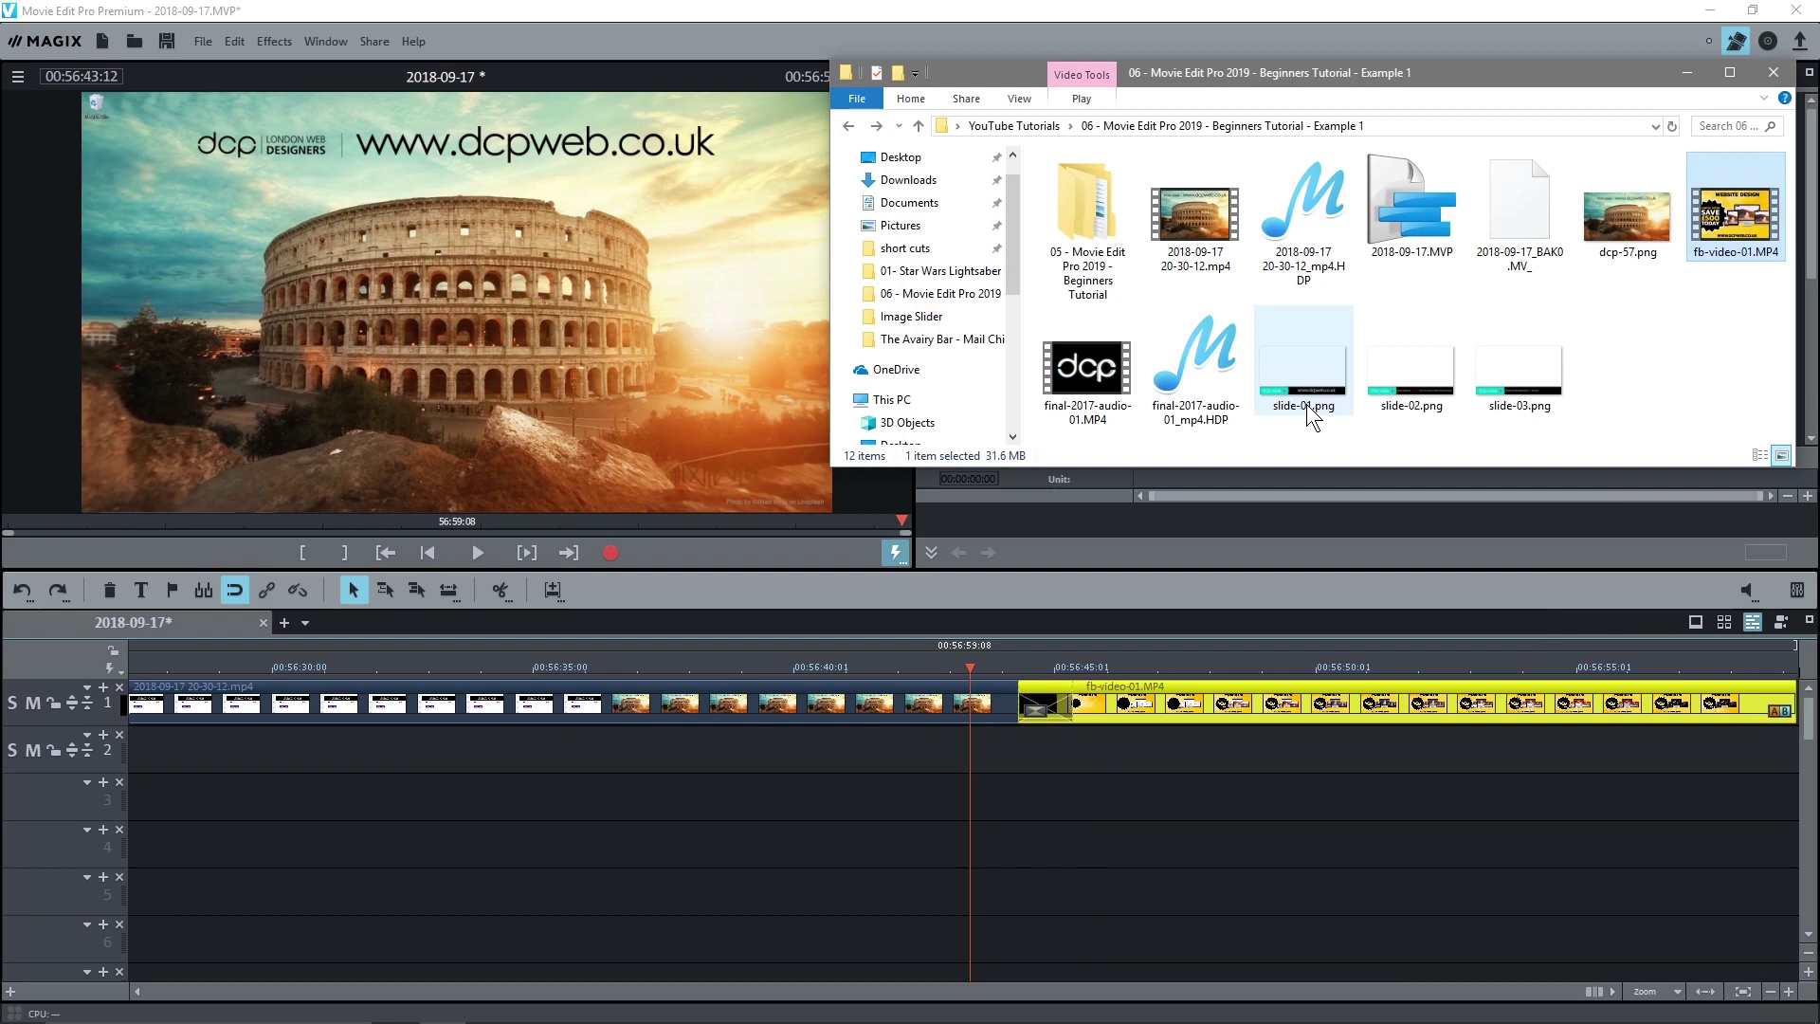
pyautogui.doubleClick(1499, 365)
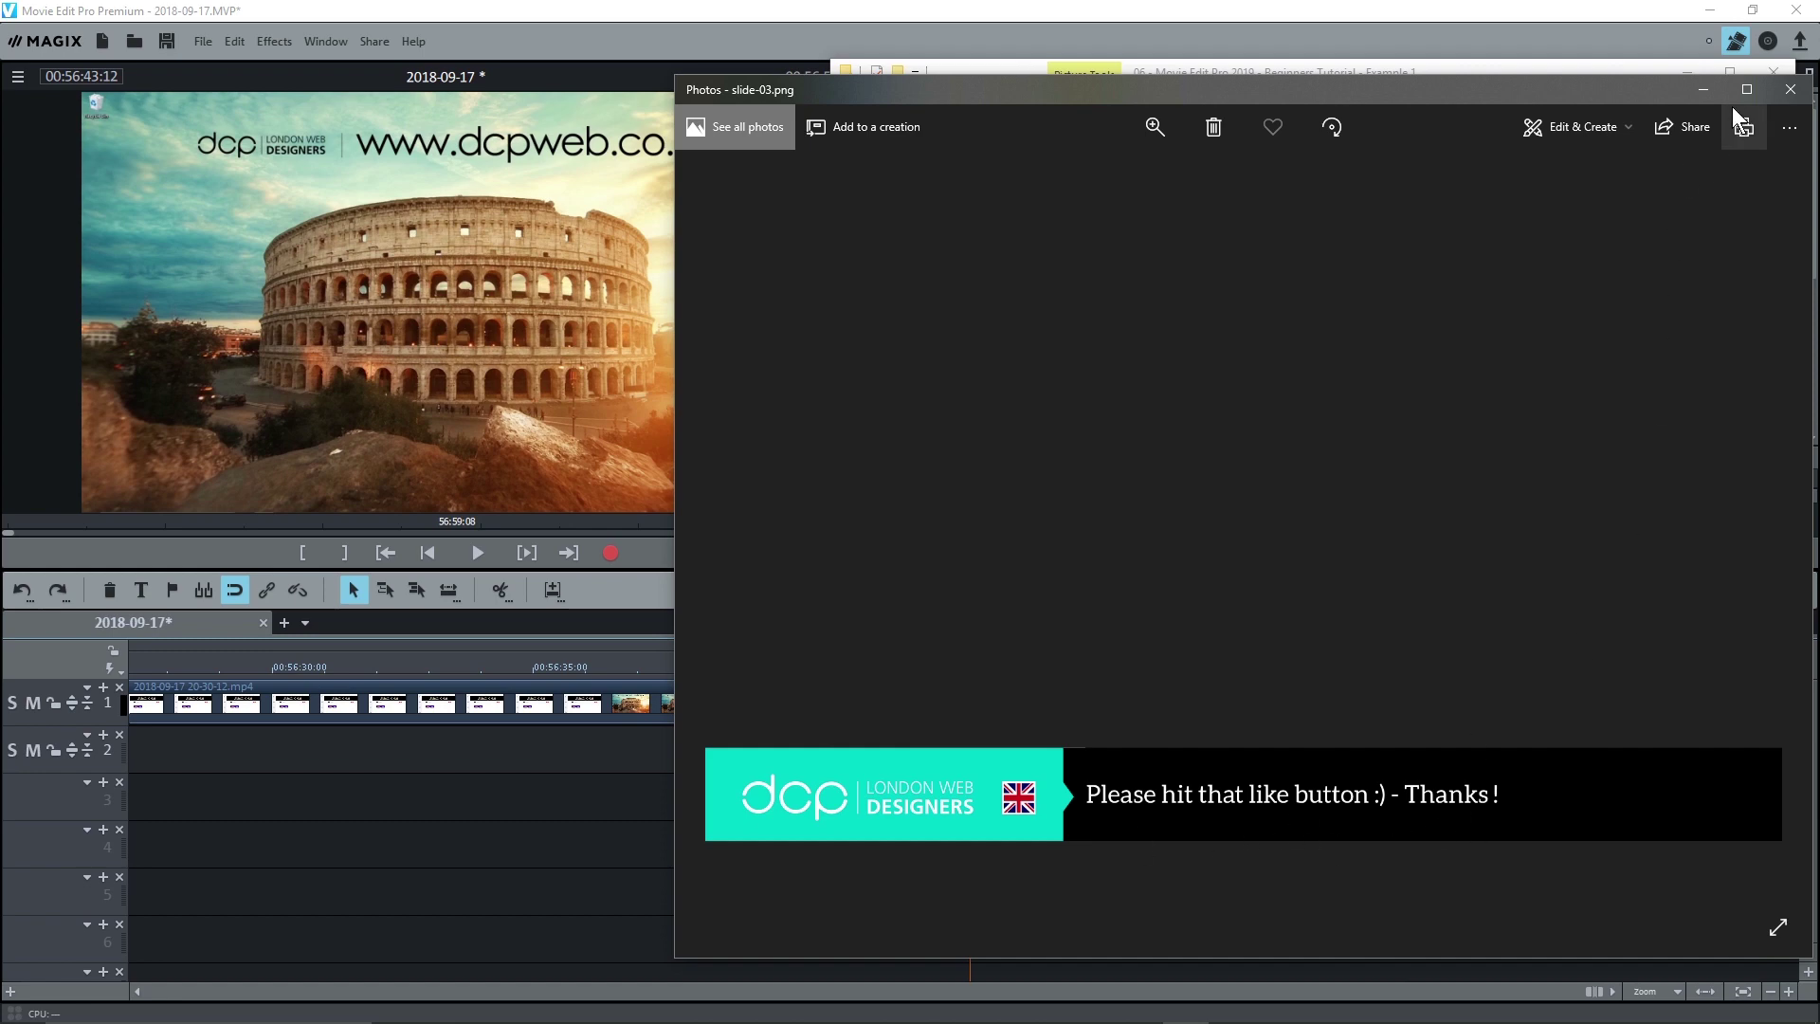
pyautogui.click(1789, 89)
pyautogui.moveTo(1526, 362); pyautogui.dragTo(688, 765)
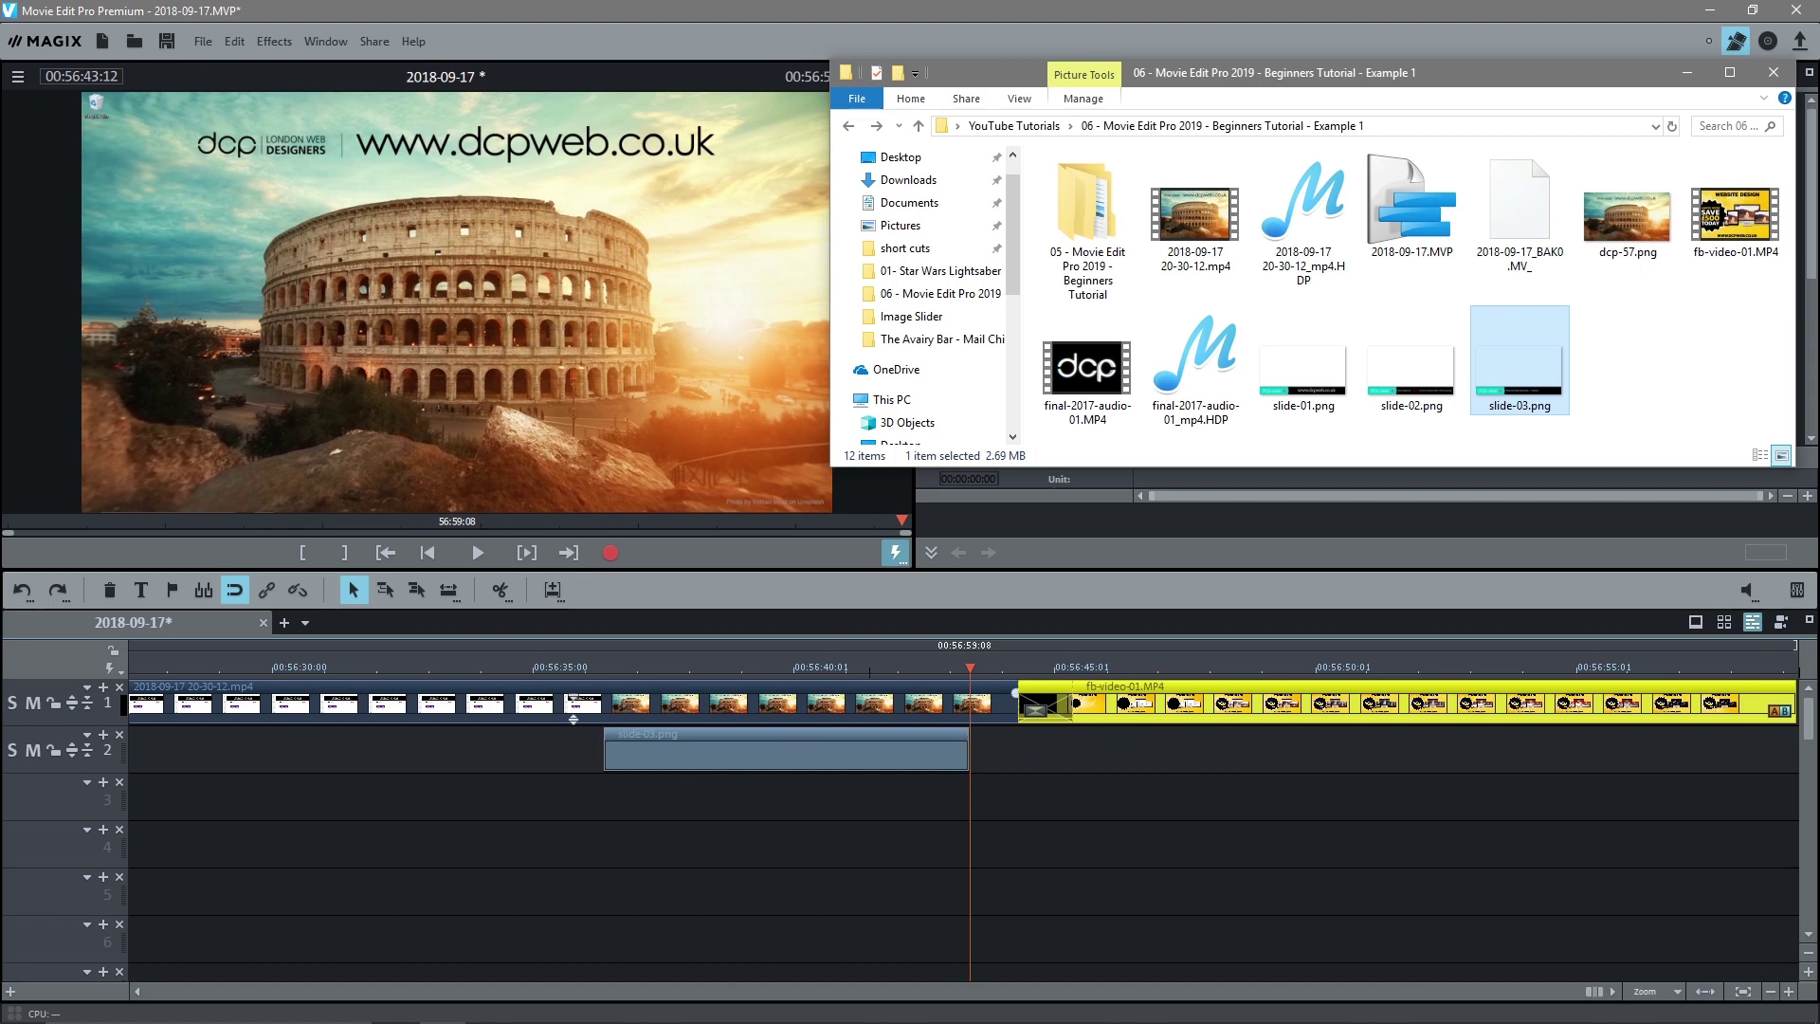
# Set the photo length of slide-03.png to 5 seconds and add a short fade at its start and end
pyautogui.moveTo(971, 668); pyautogui.dragTo(788, 694)
pyautogui.rightClick(751, 755)
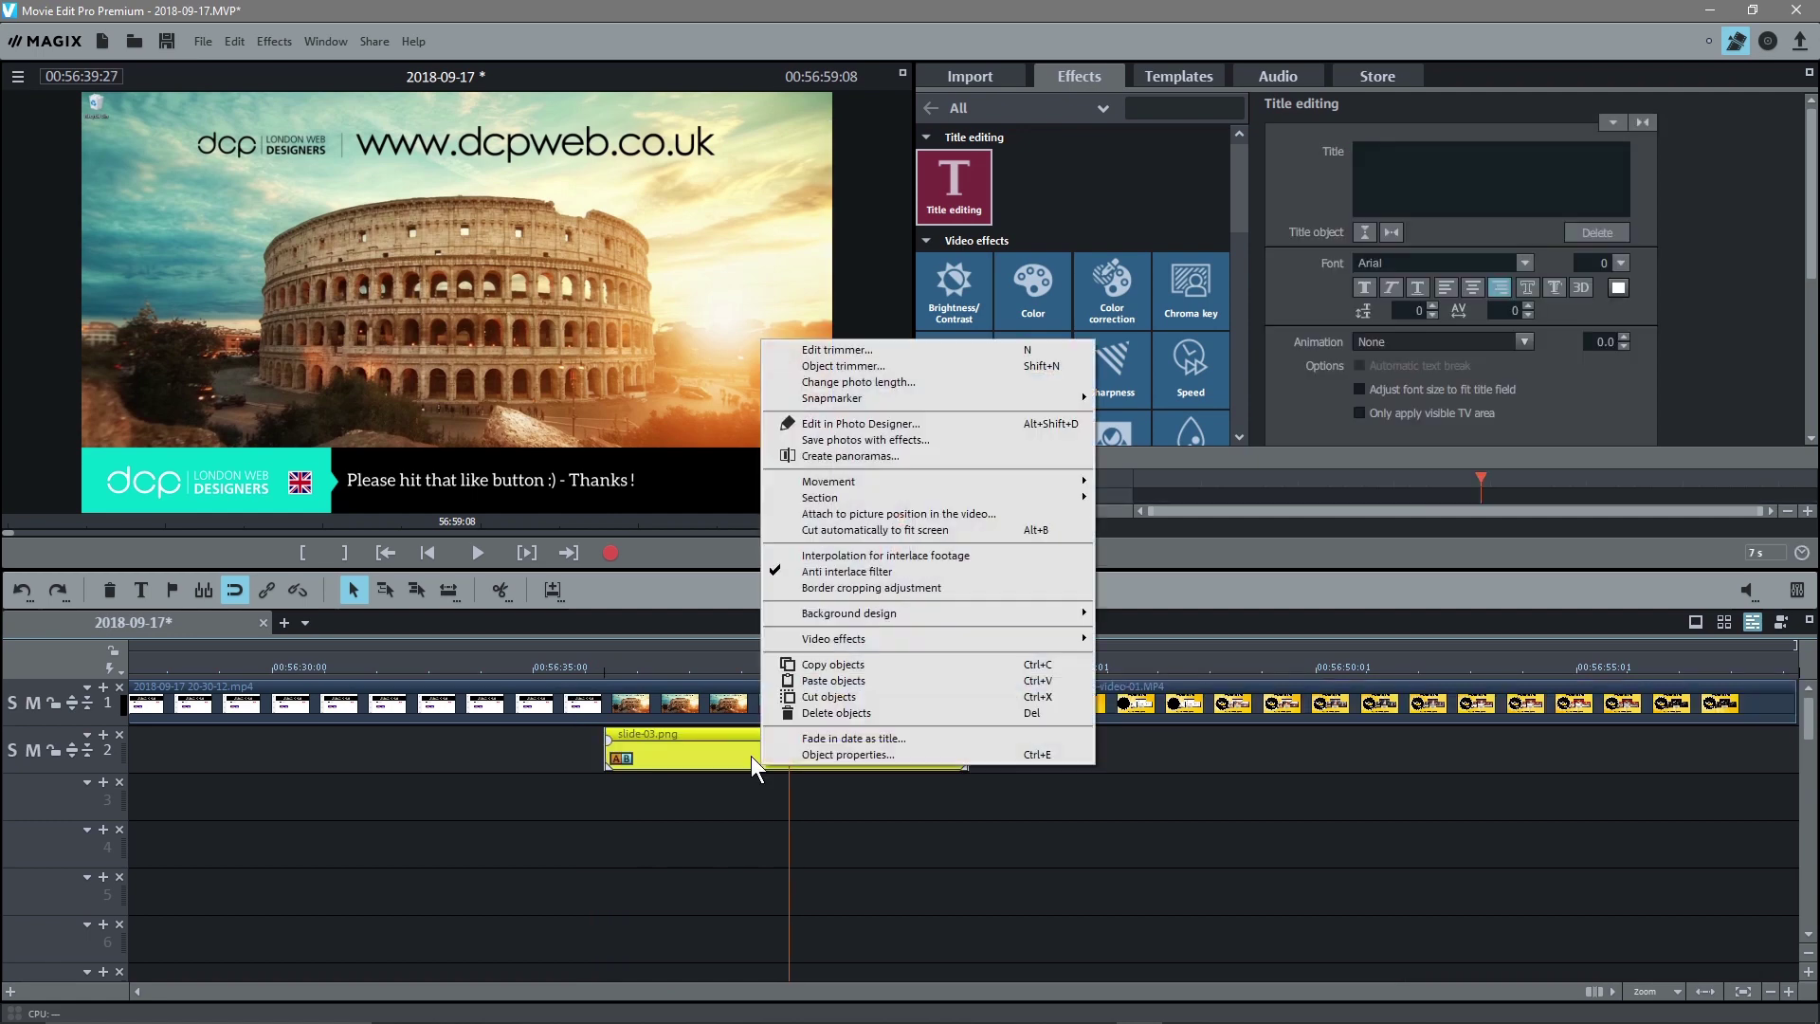
pyautogui.rightClick(687, 751)
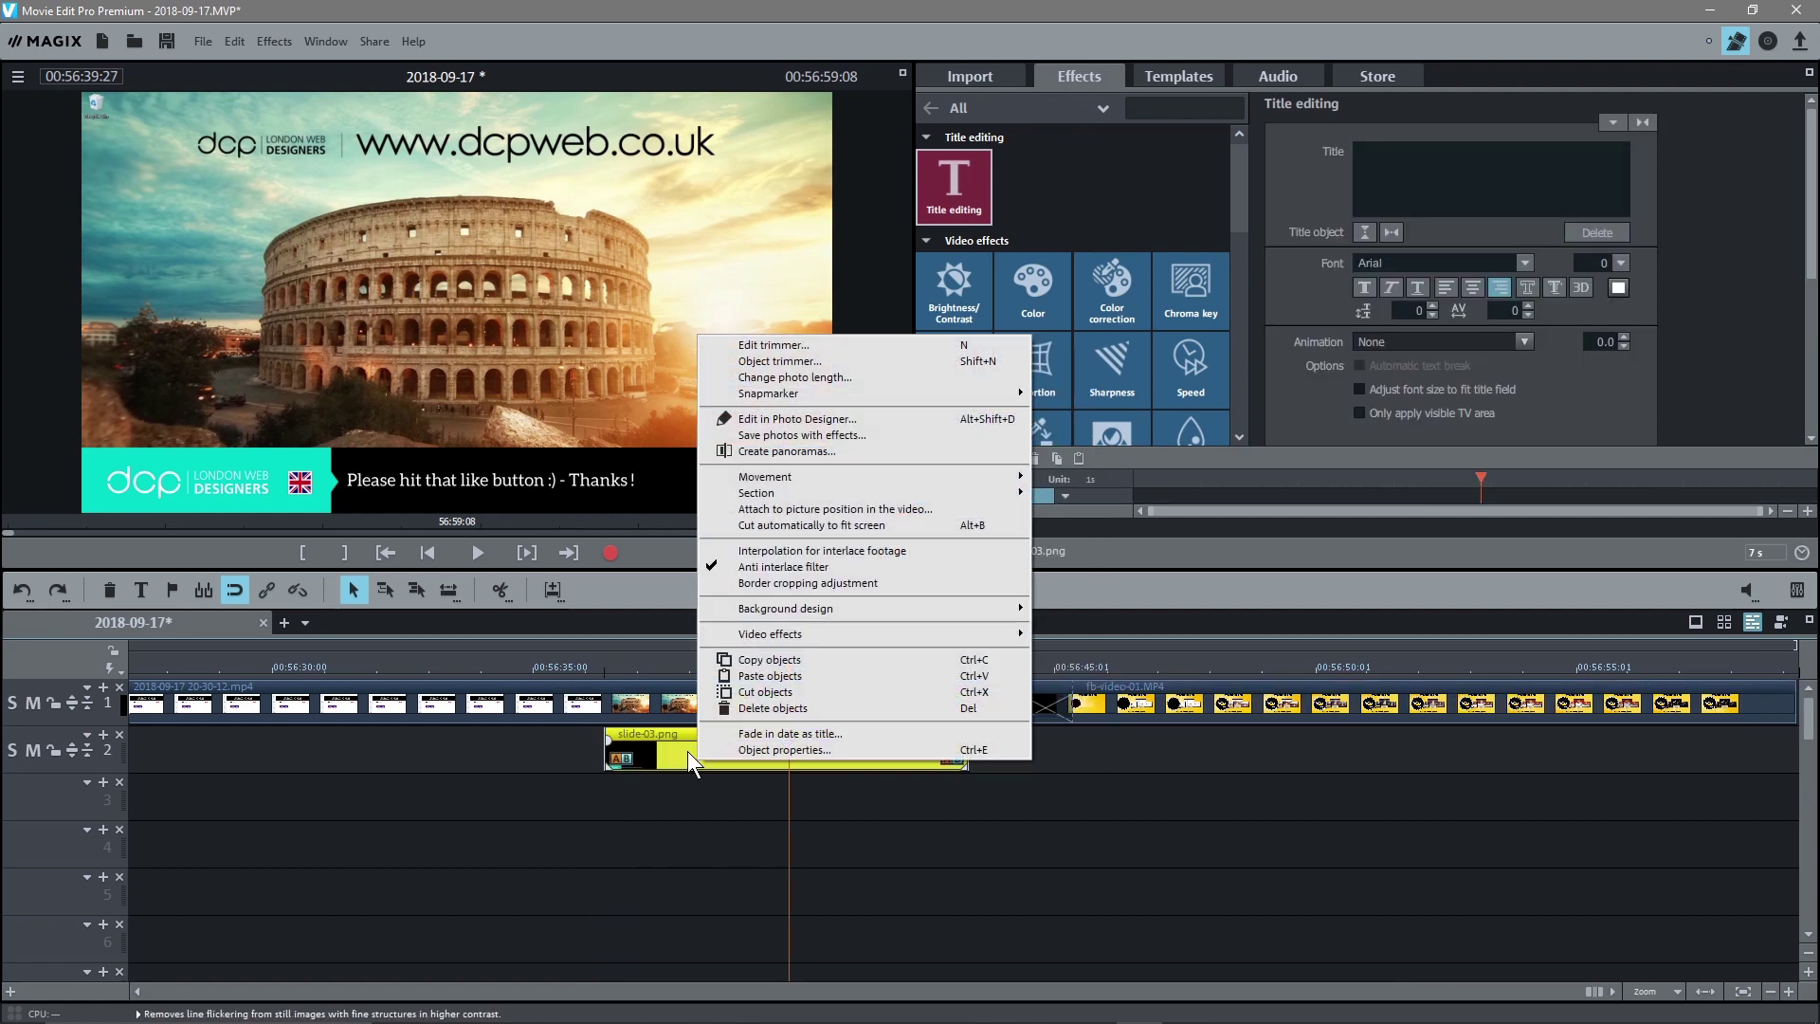
pyautogui.click(806, 378)
pyautogui.write('05:00')
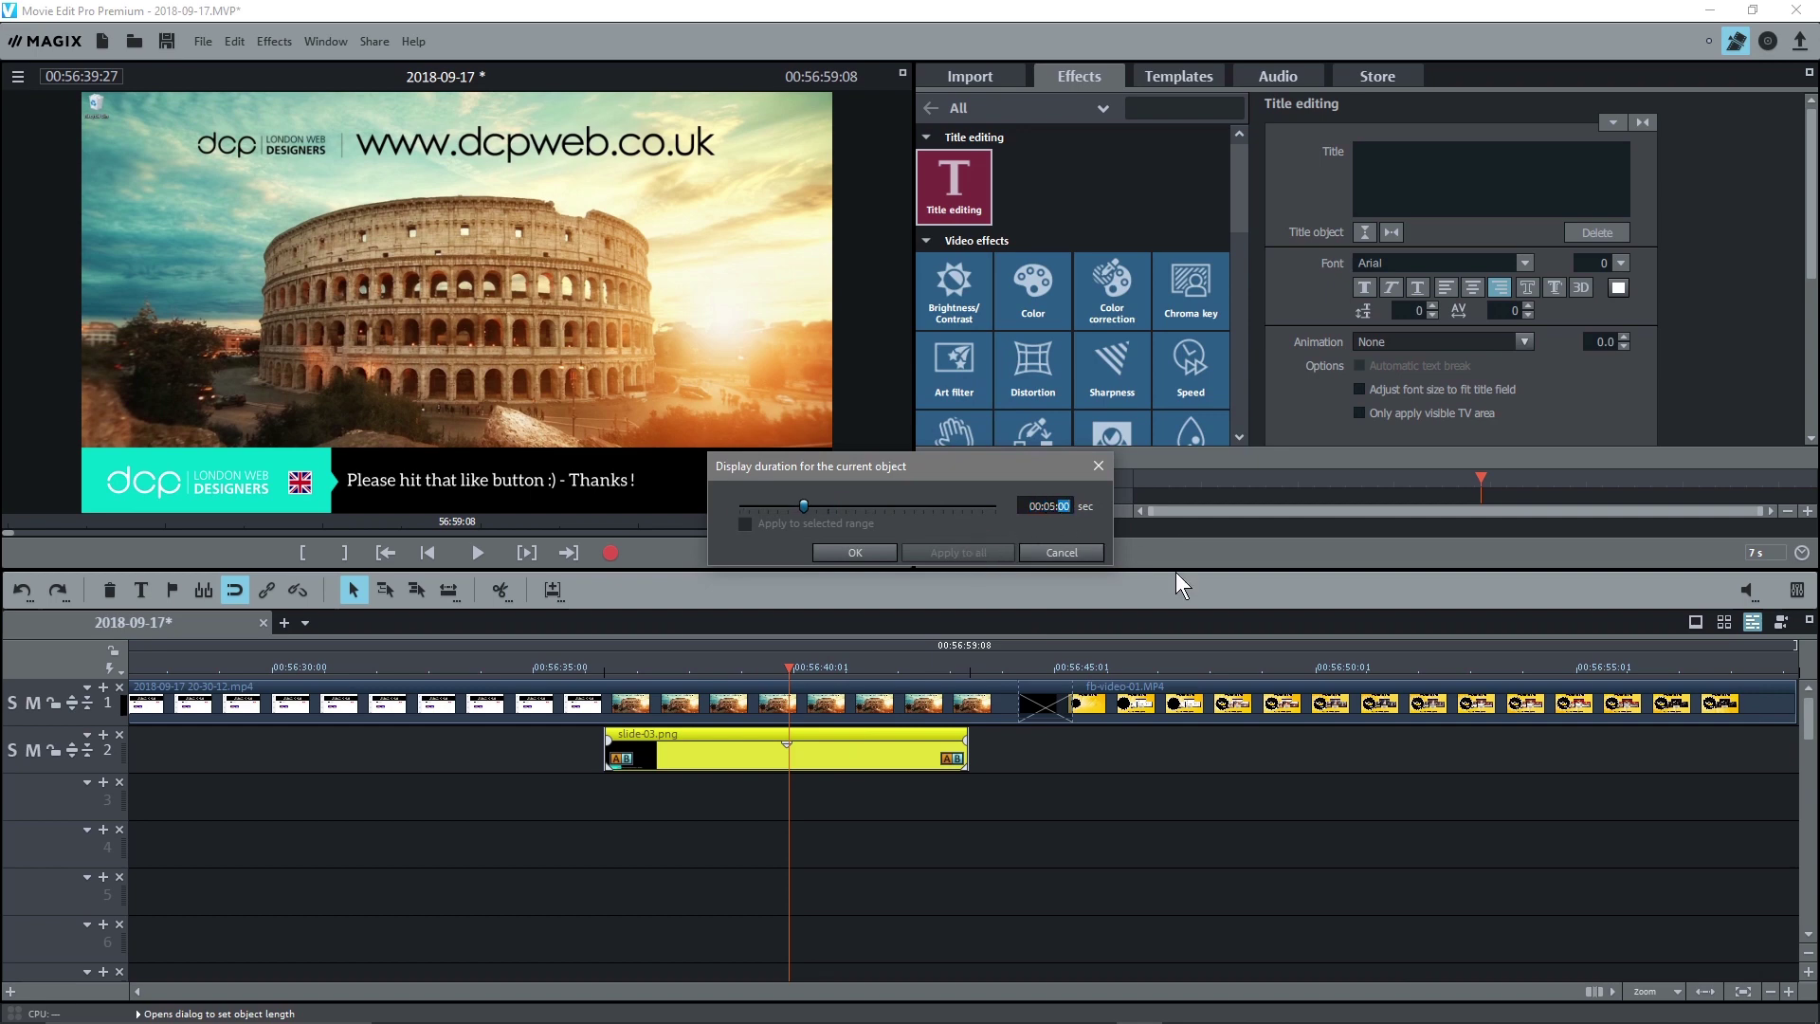
pyautogui.click(853, 553)
pyautogui.moveTo(607, 740); pyautogui.dragTo(621, 739)
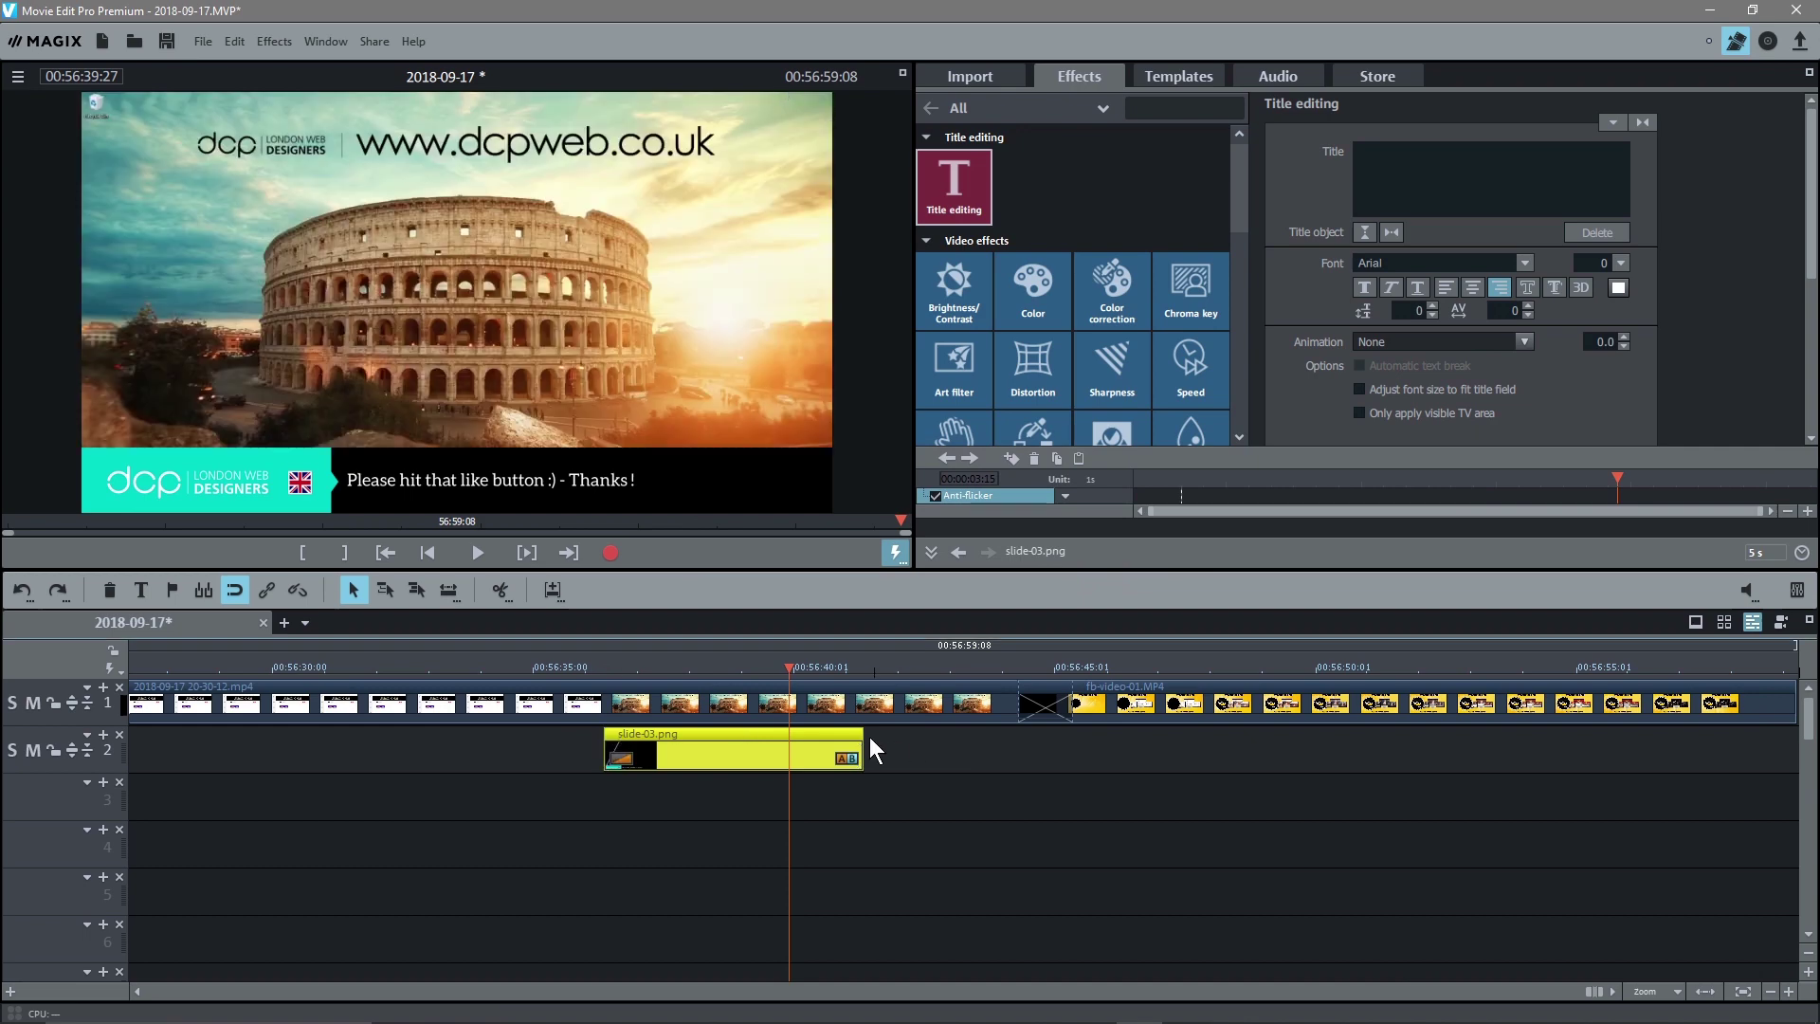
pyautogui.moveTo(864, 731); pyautogui.dragTo(849, 738)
# Play the ending from 00:56:35:21 through the slide and crossfade, and save the project
pyautogui.click(568, 674)
pyautogui.press('space')
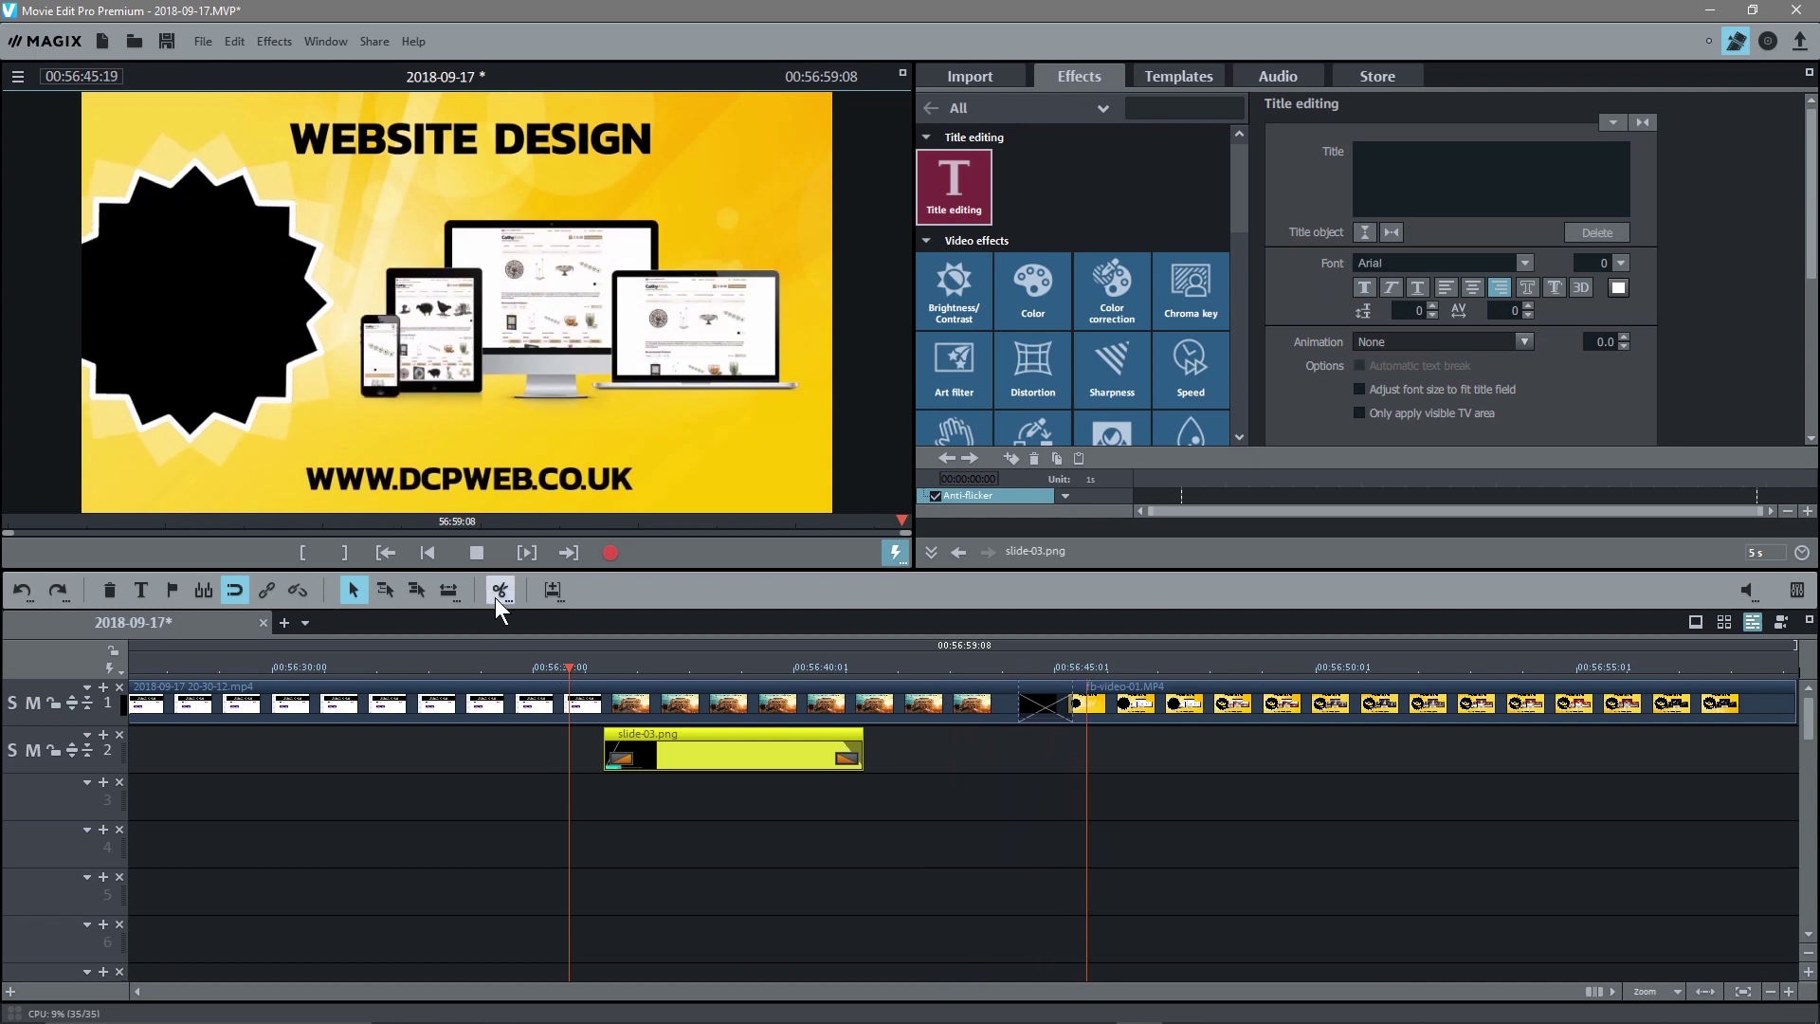
pyautogui.click(477, 551)
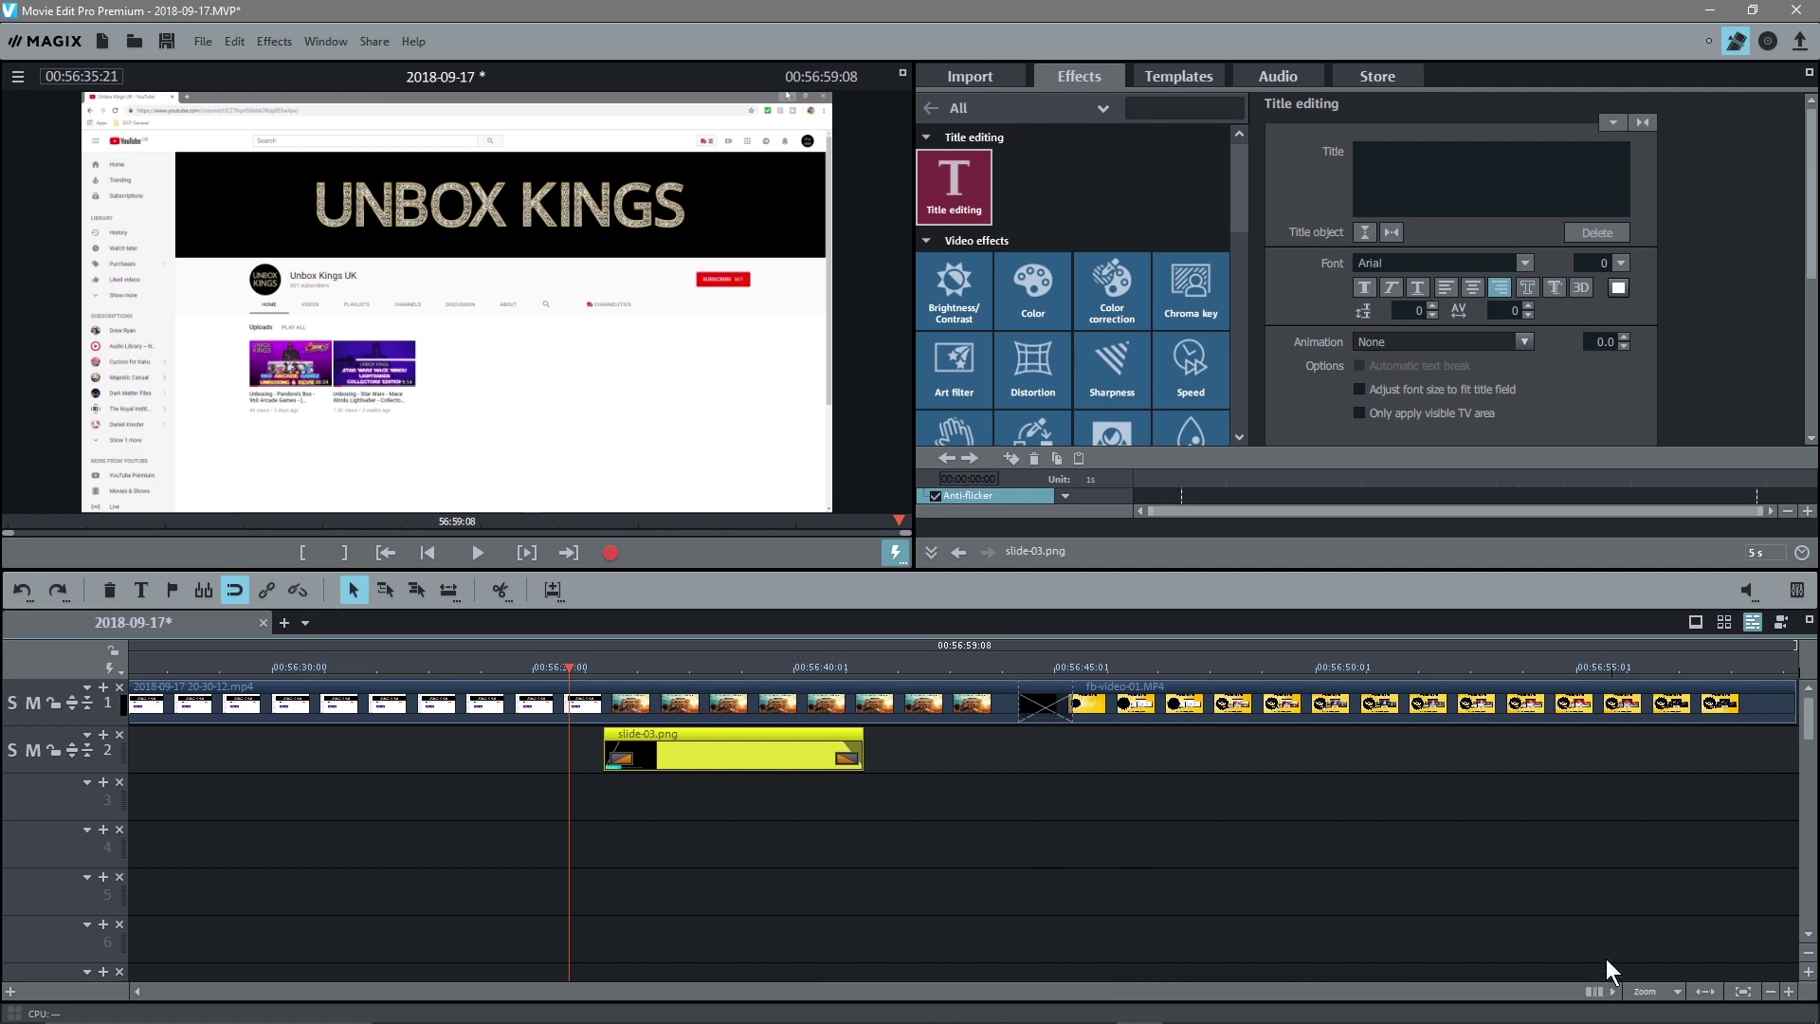
pyautogui.scroll(-1, 1290, 860)
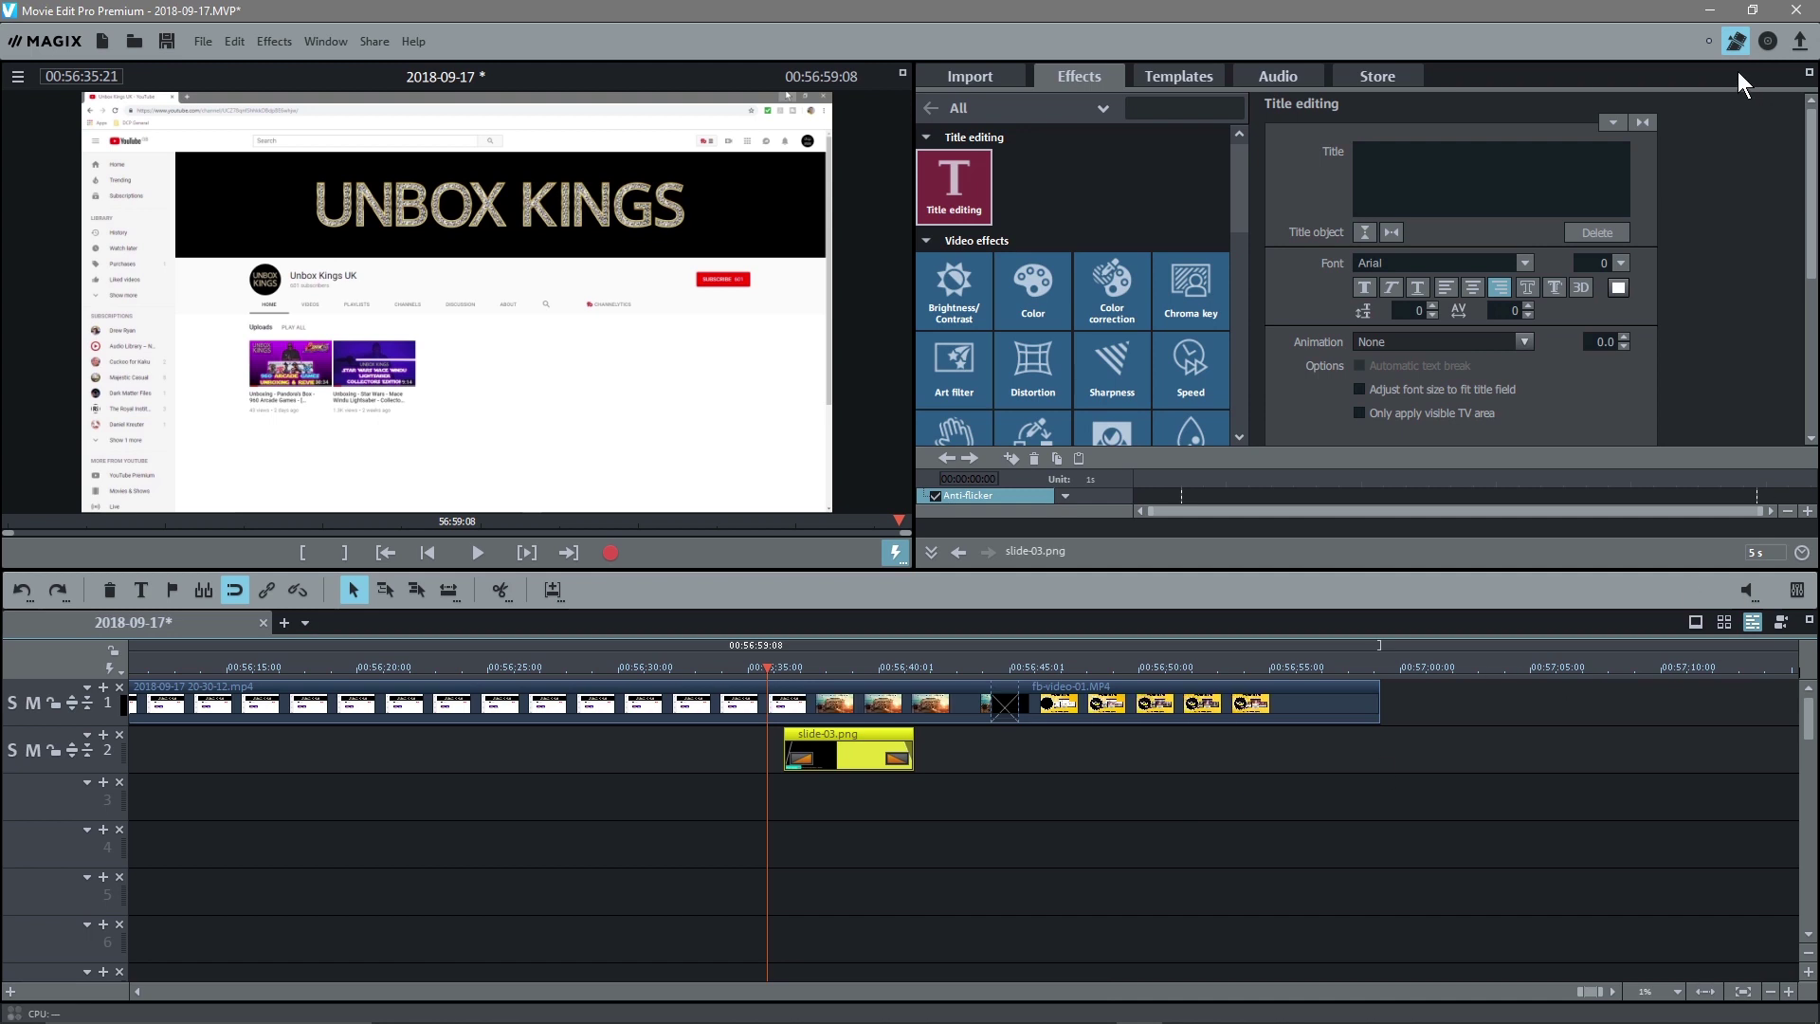
pyautogui.hotkey('ctrl', 's')
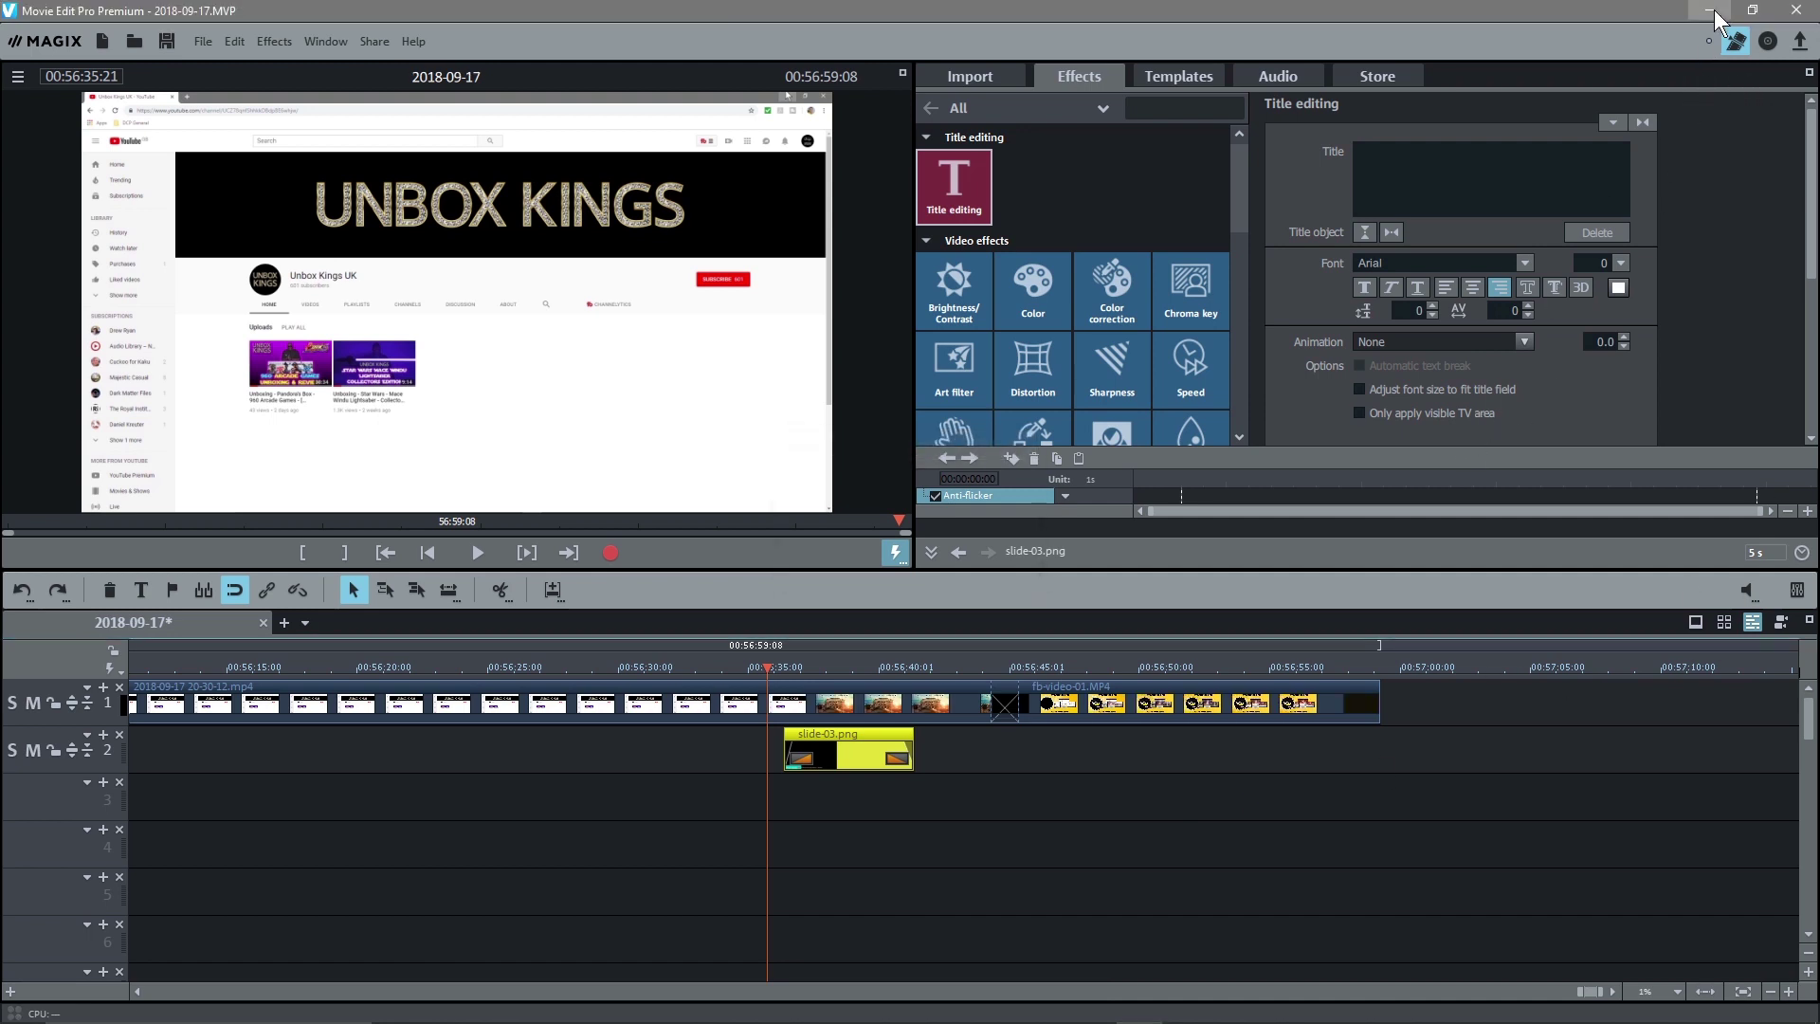
pyautogui.click(1715, 11)
pyautogui.moveTo(1477, 83); pyautogui.dragTo(1818, 171)
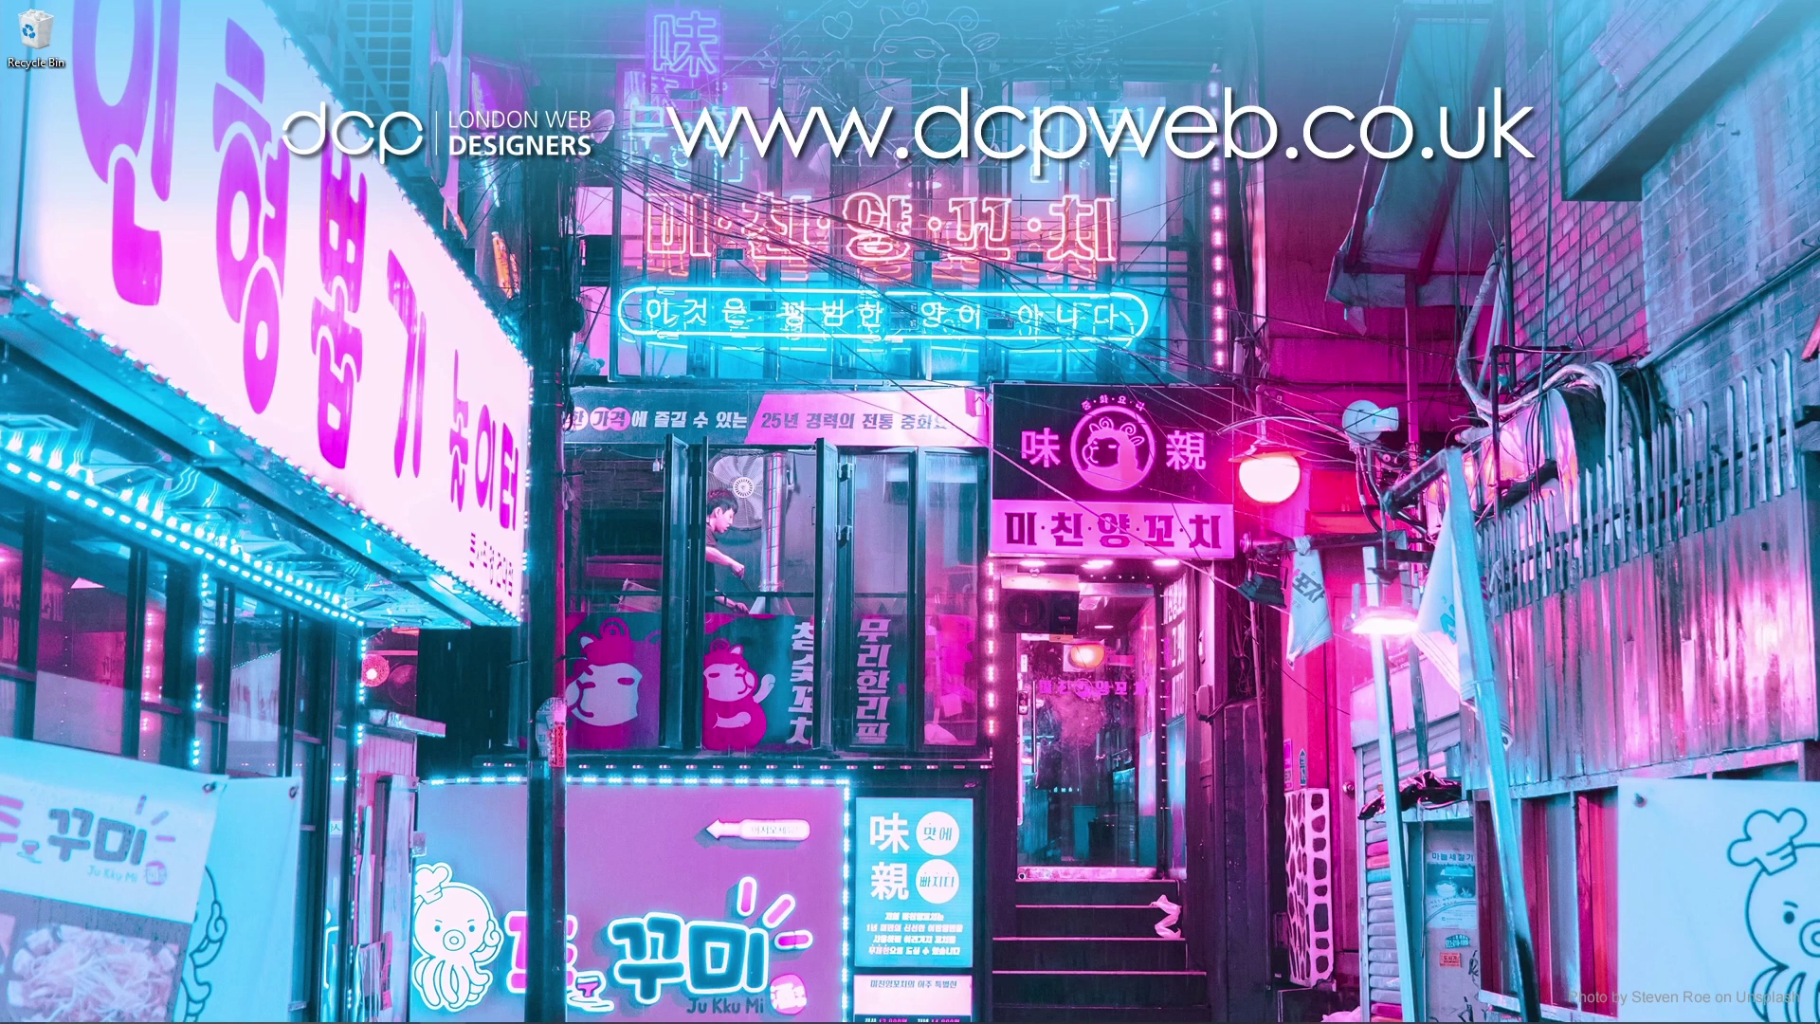
pyautogui.moveTo(1819, 275); pyautogui.dragTo(1192, 278)
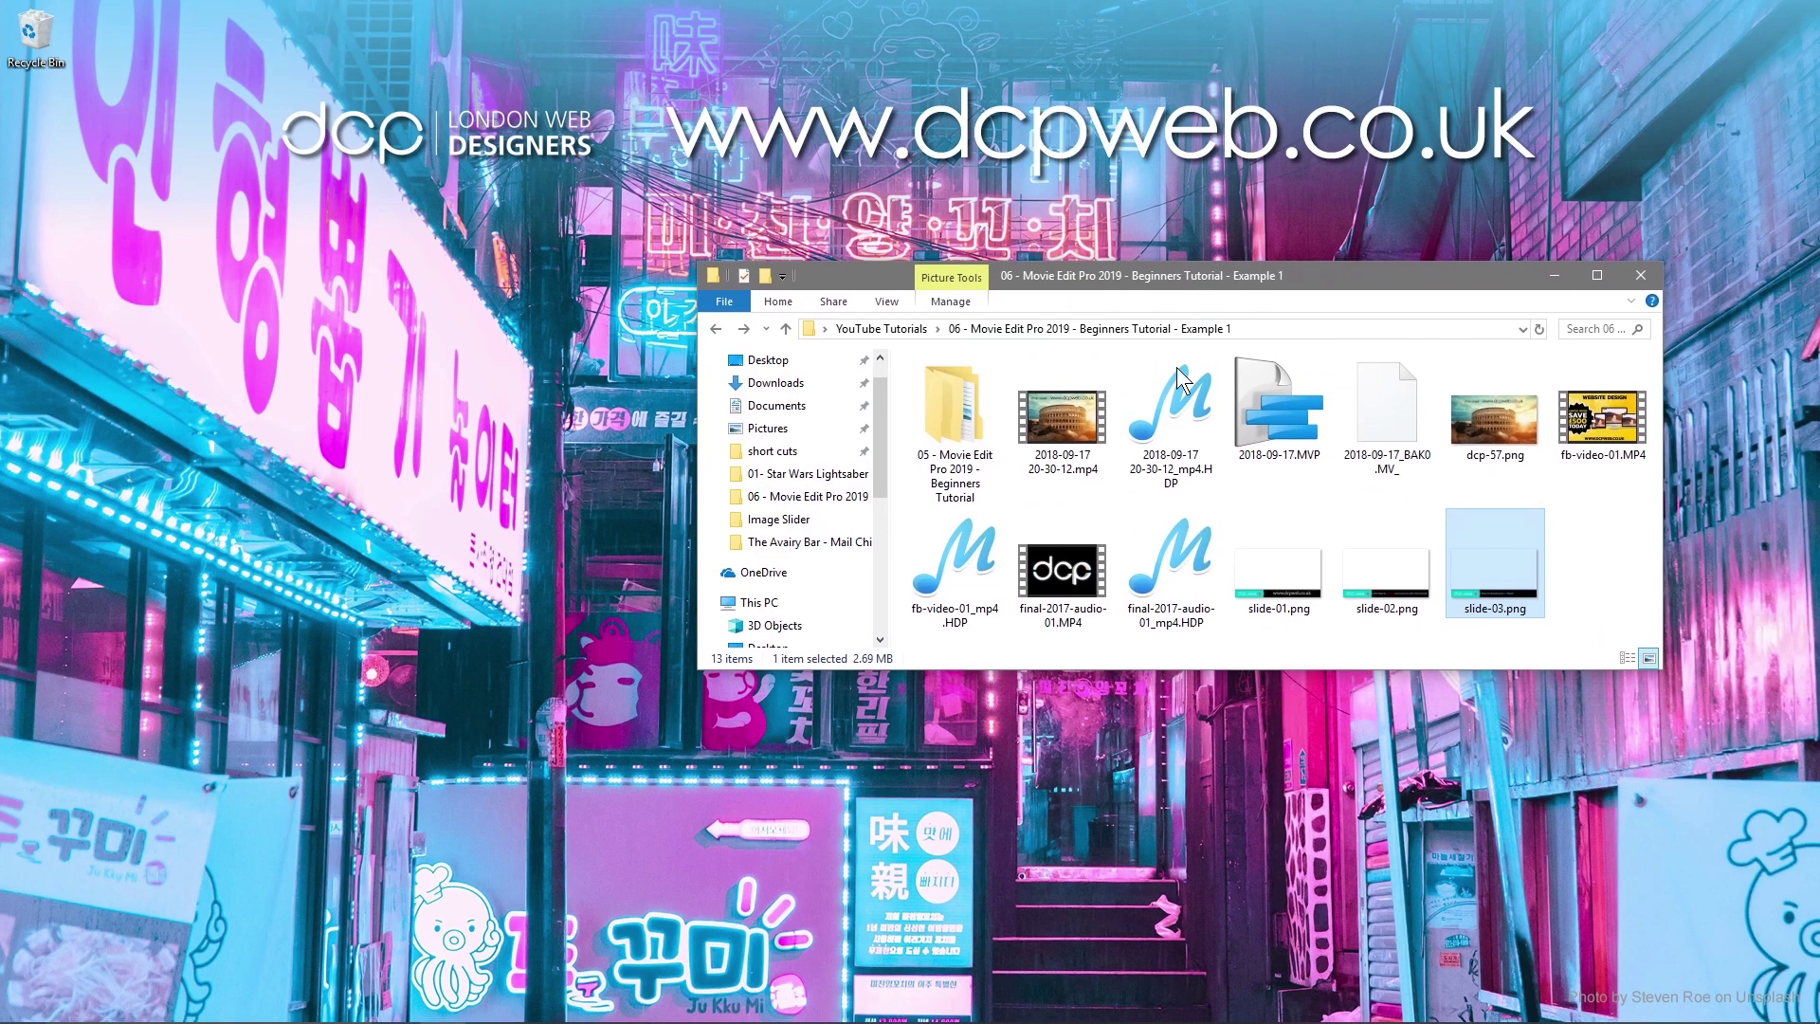
pyautogui.click(1100, 460)
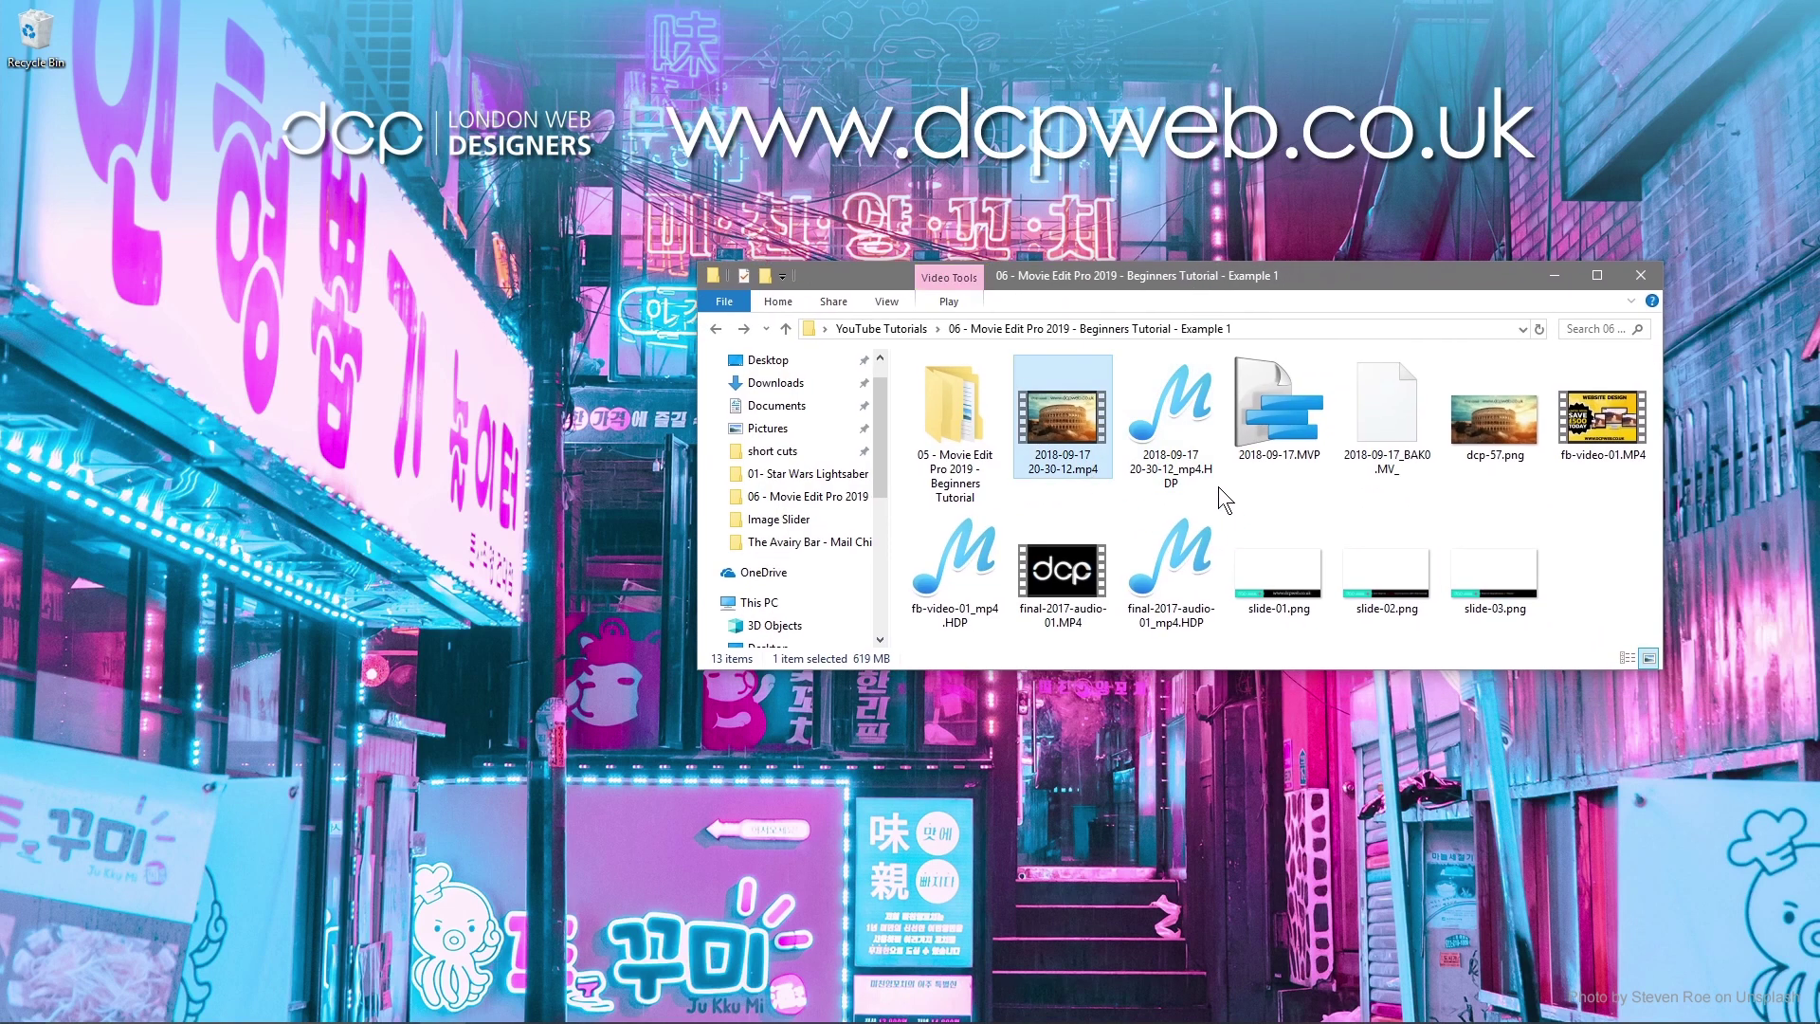
pyautogui.click(1481, 457)
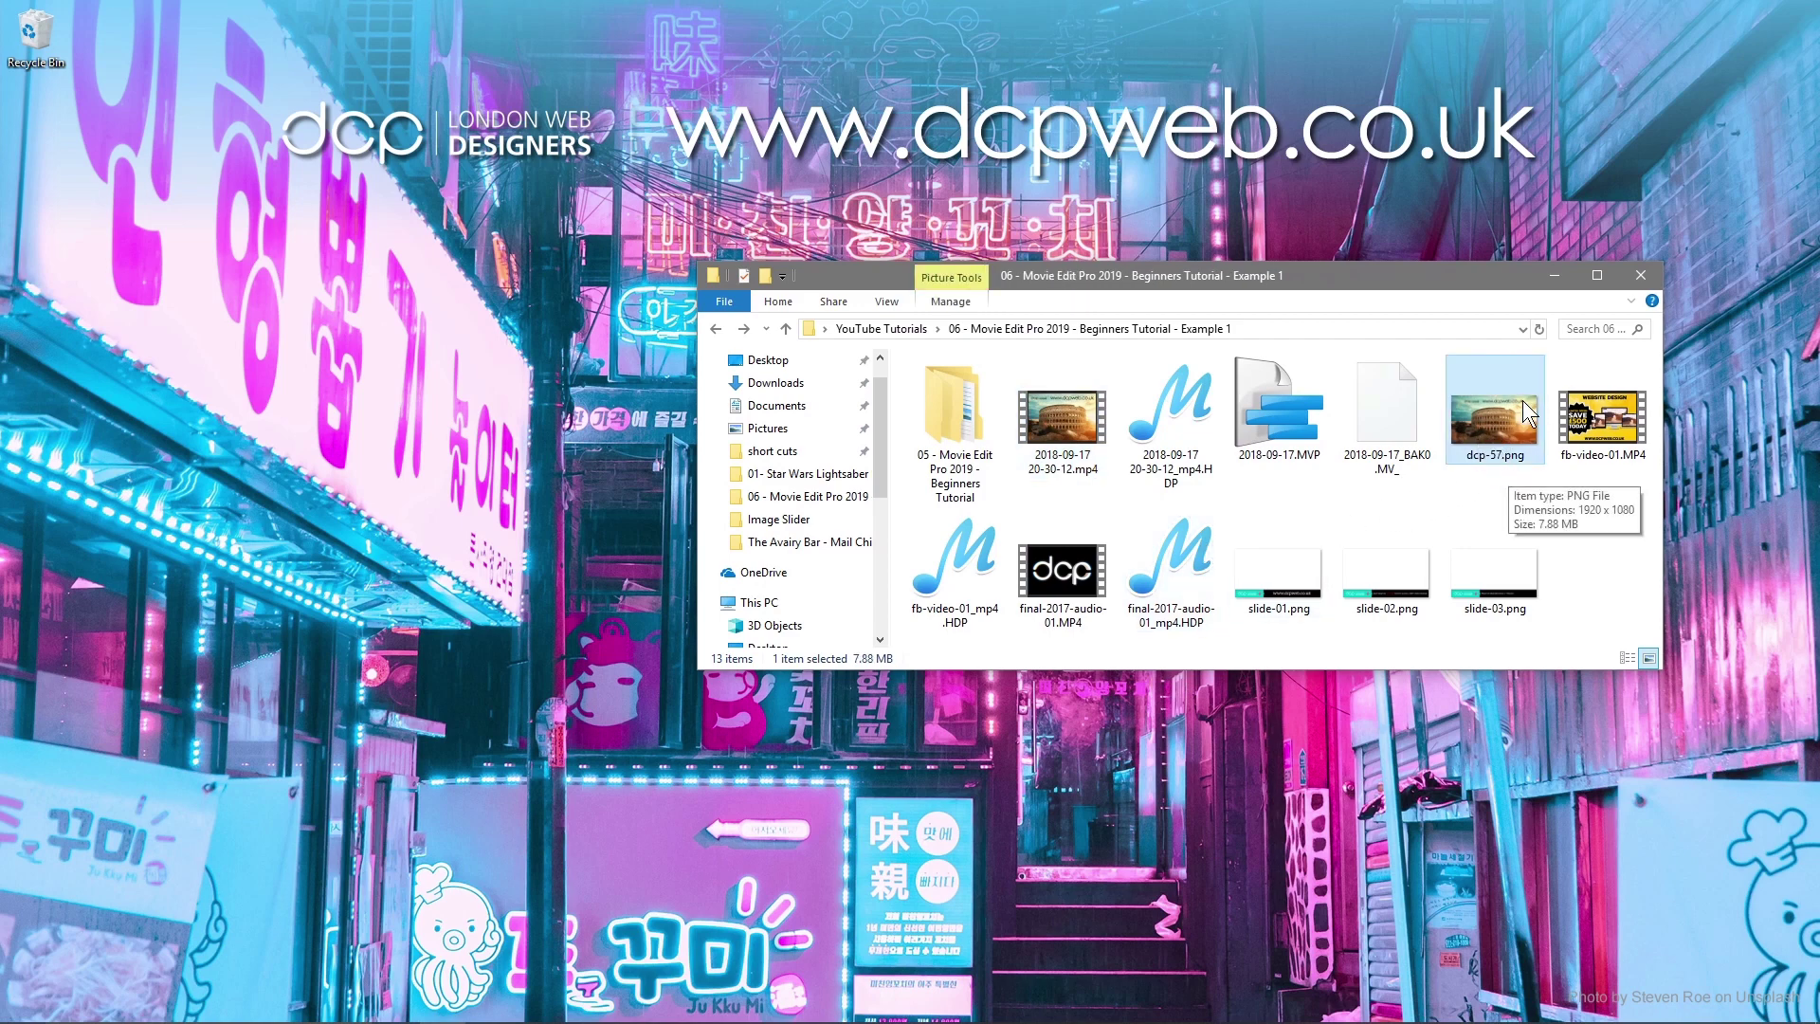
pyautogui.moveTo(1050, 272); pyautogui.dragTo(1818, 261)
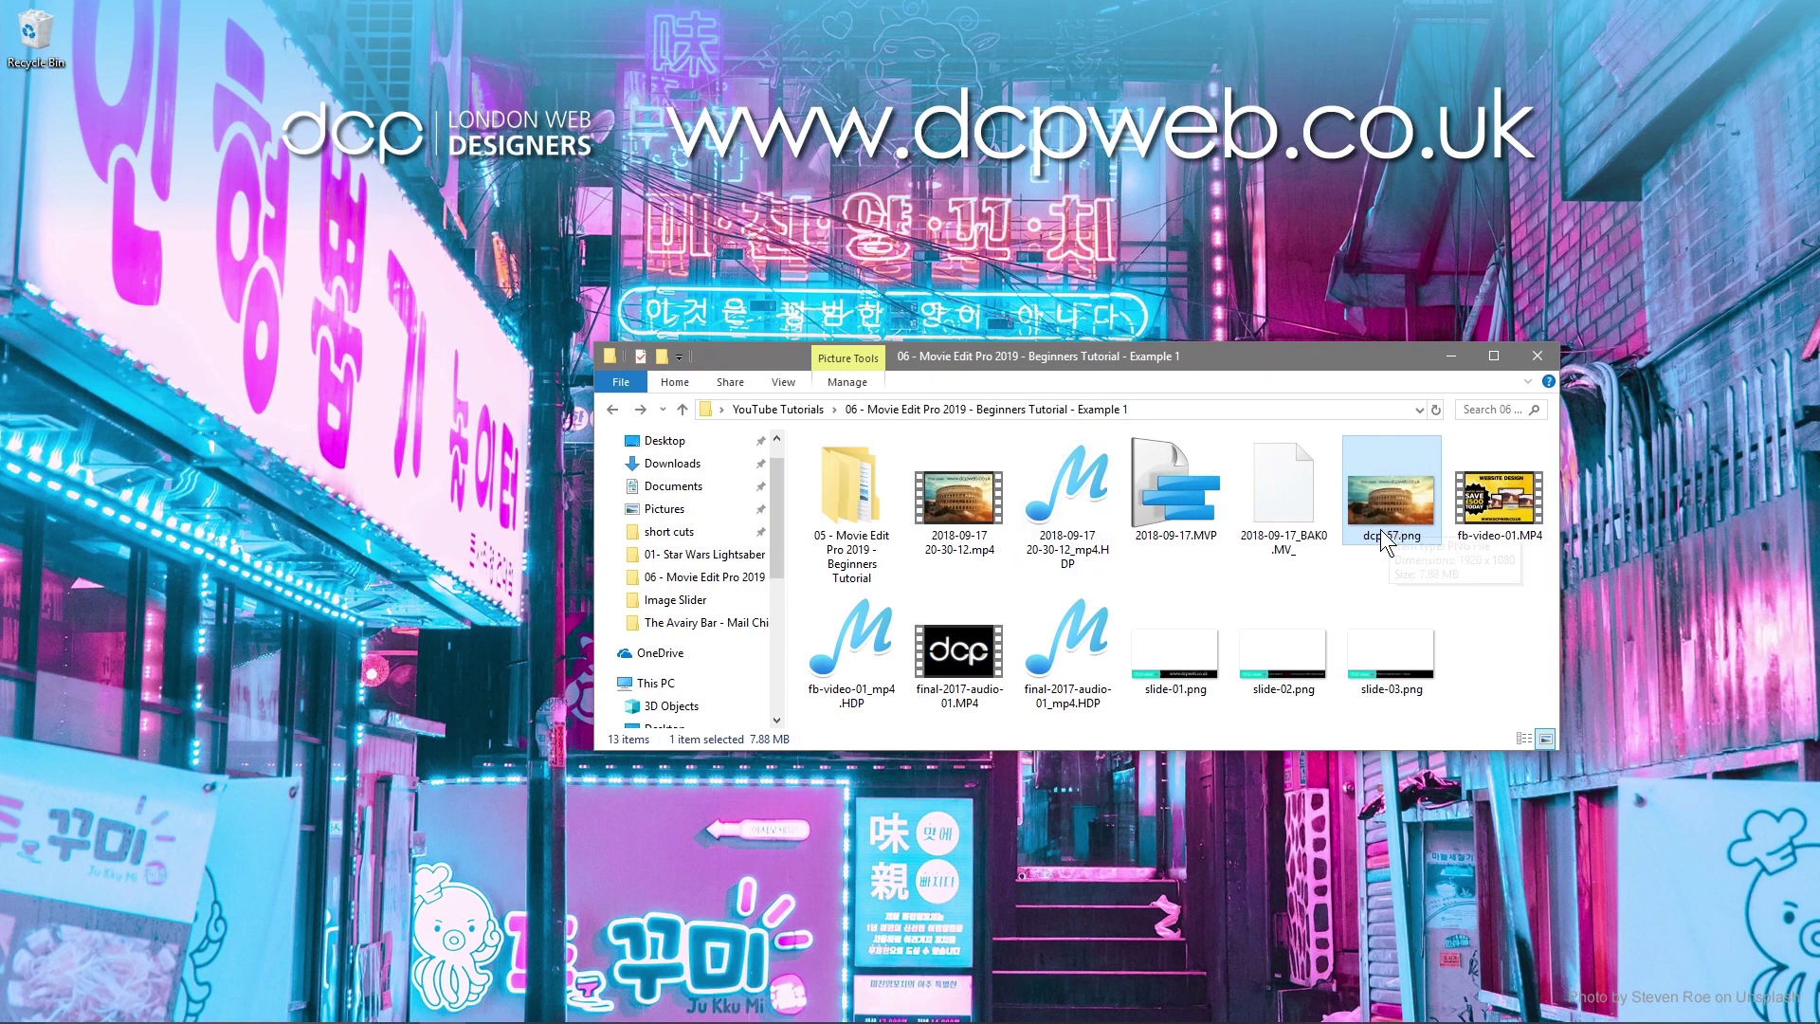
pyautogui.moveTo(1304, 356); pyautogui.dragTo(1819, 275)
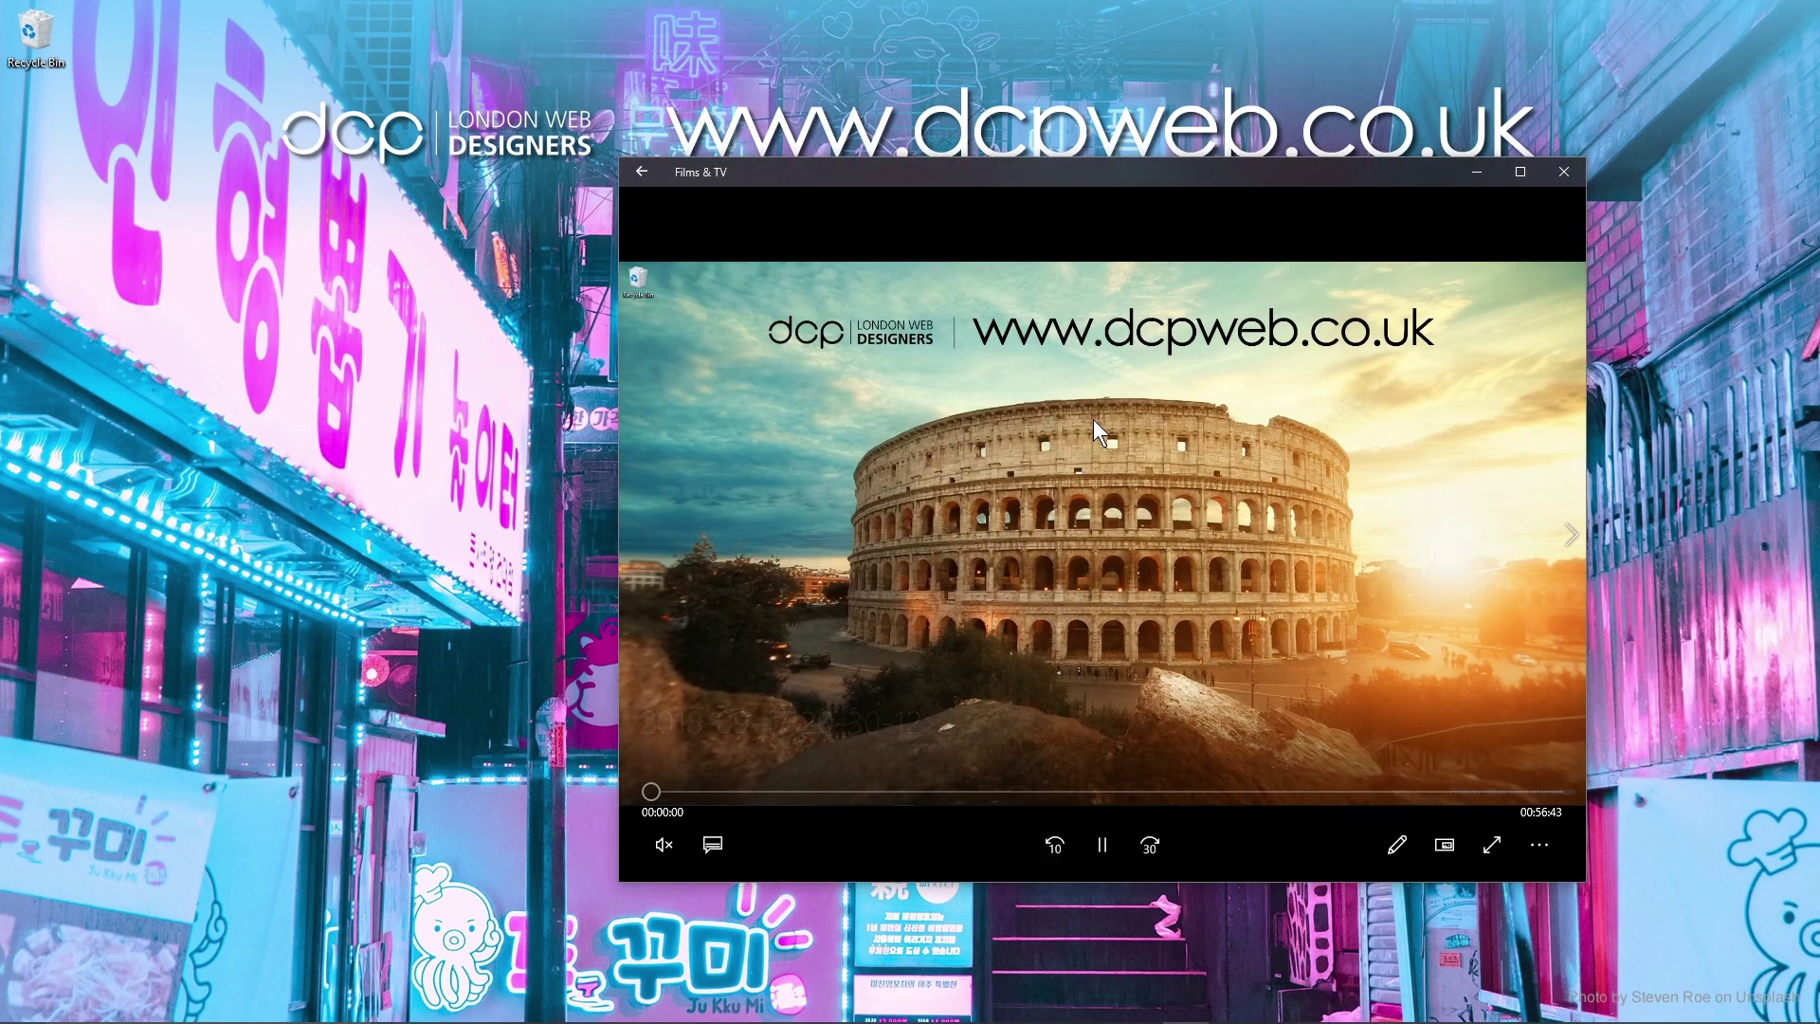
pyautogui.click(1562, 172)
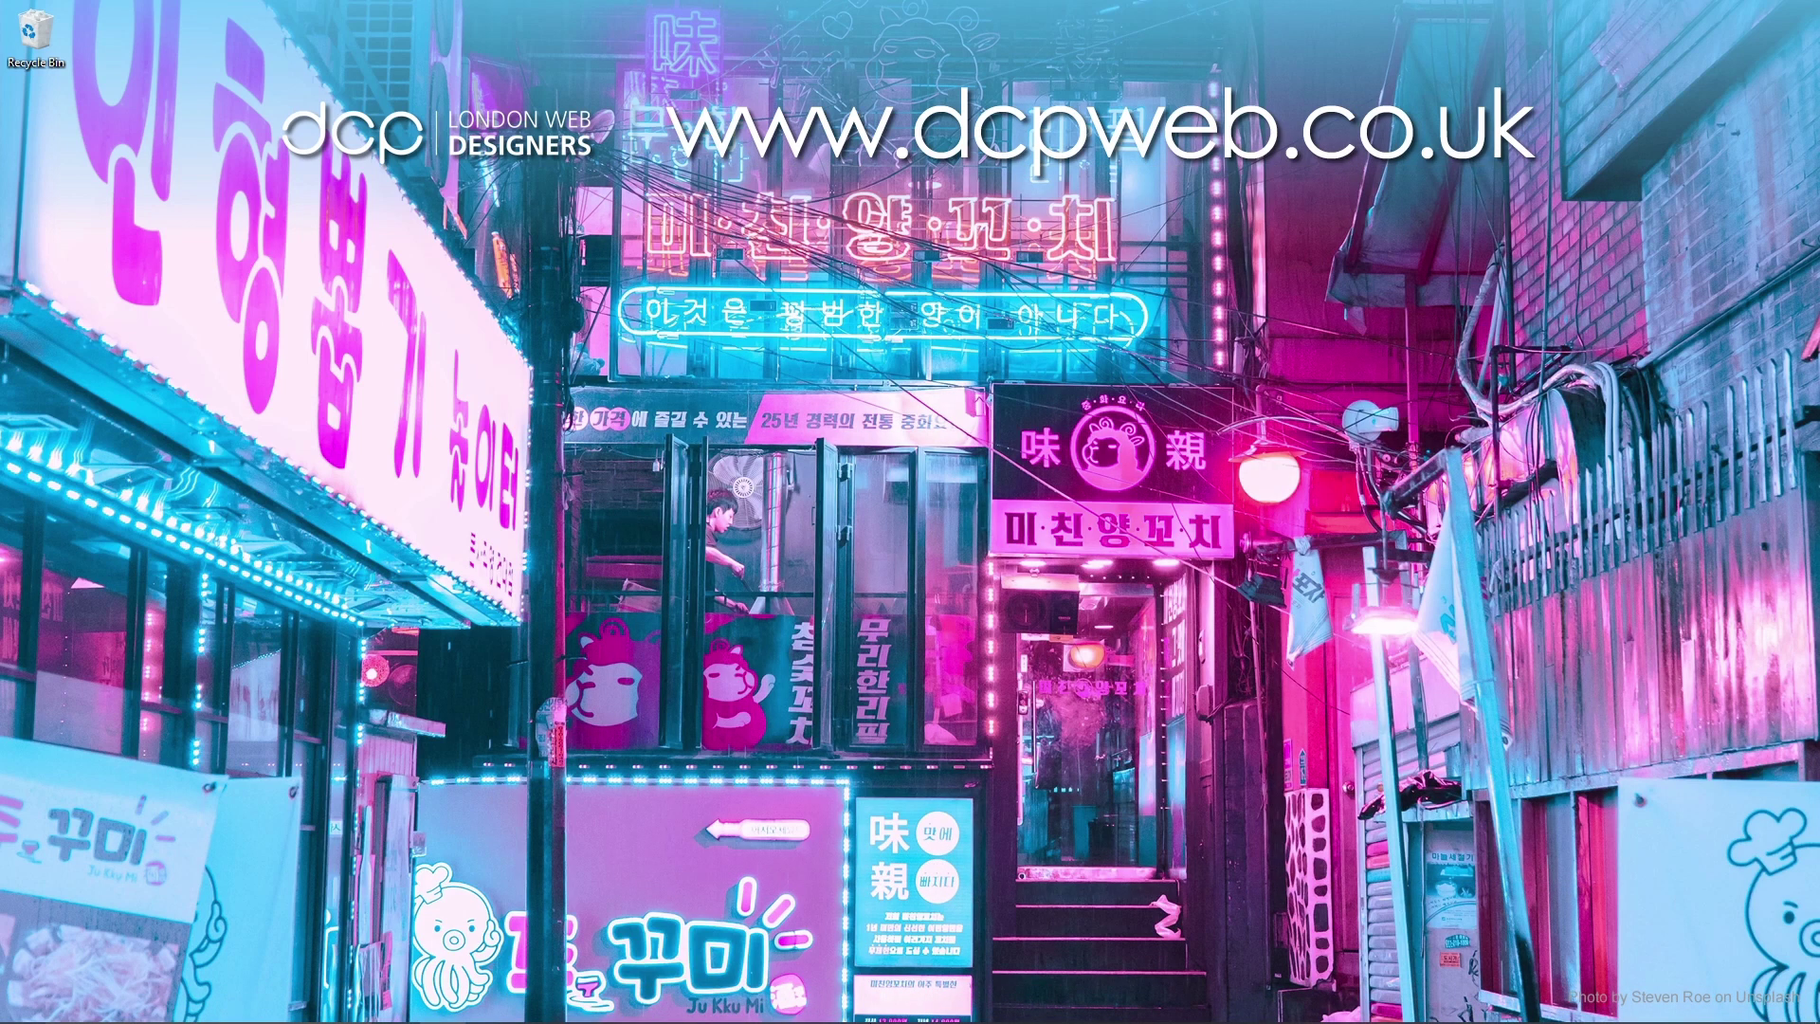
# Switch back to Movie Edit Pro, add dcp-57.png after fb-video-01.MP4 on track 1, and preview it at 00:57:03:18
pyautogui.click(1147, 1006)
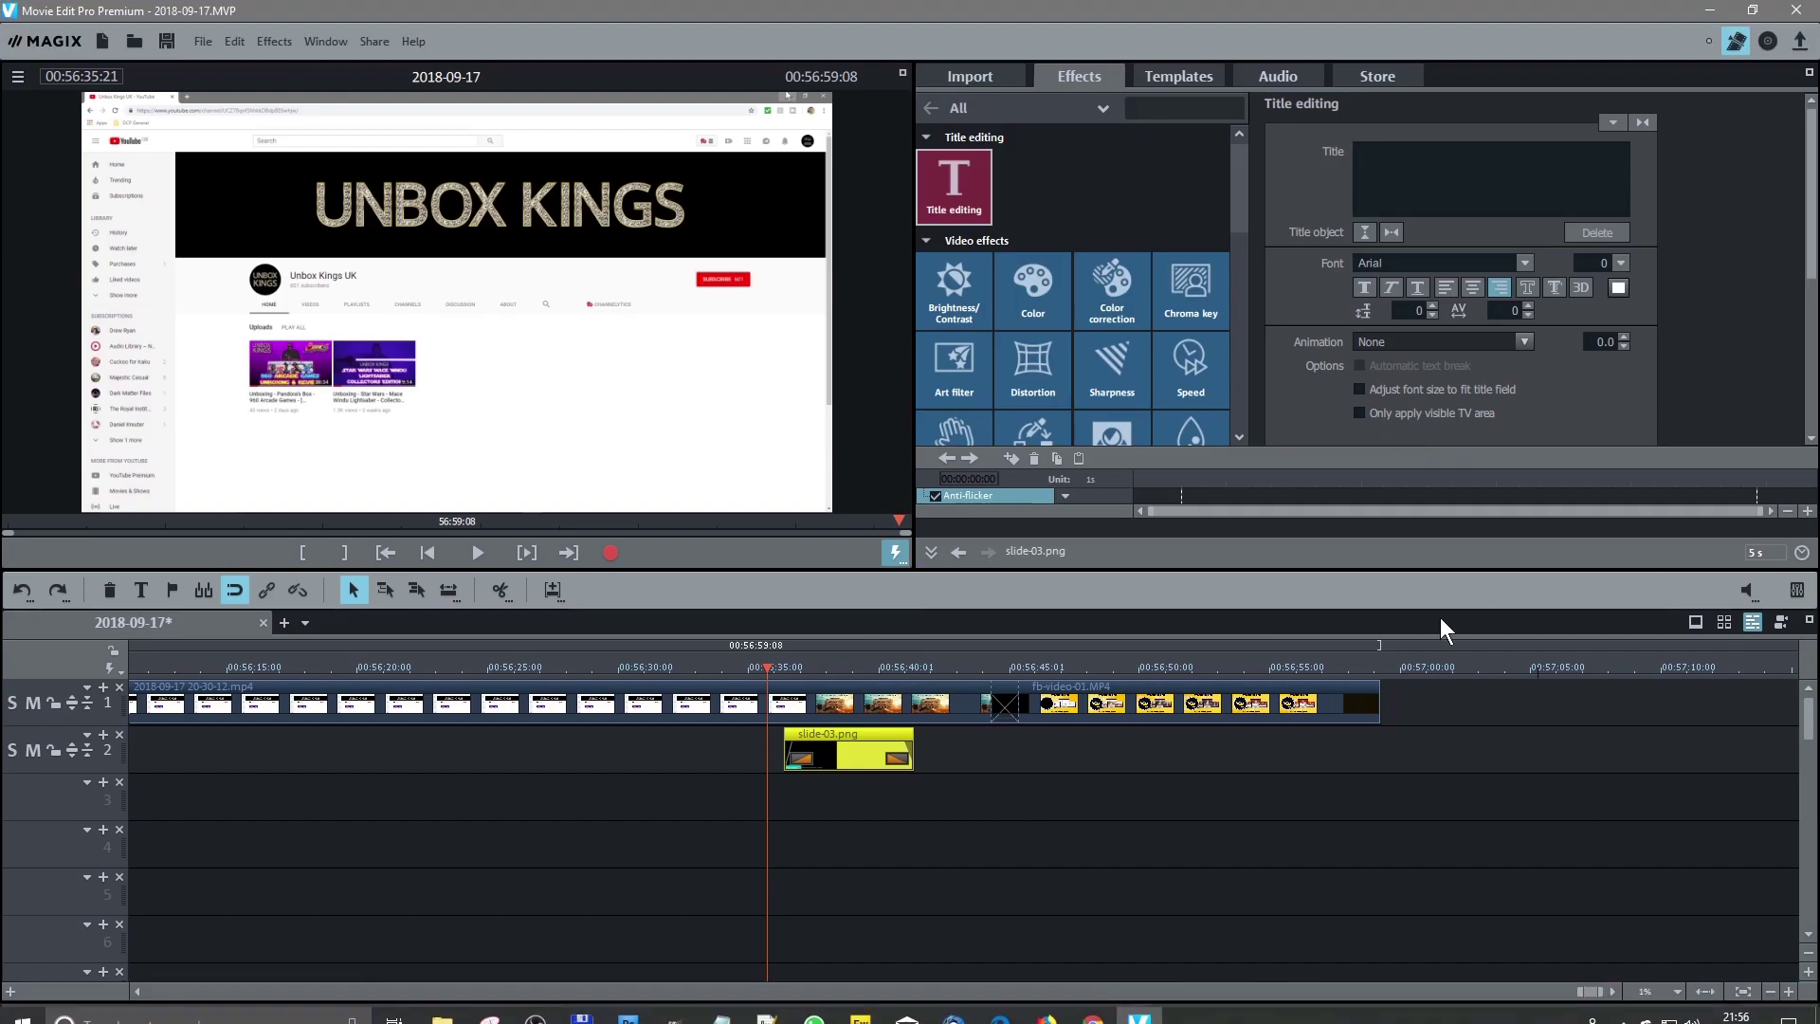
pyautogui.moveTo(1818, 729); pyautogui.dragTo(1471, 709)
pyautogui.moveTo(1304, 657); pyautogui.dragTo(1493, 675)
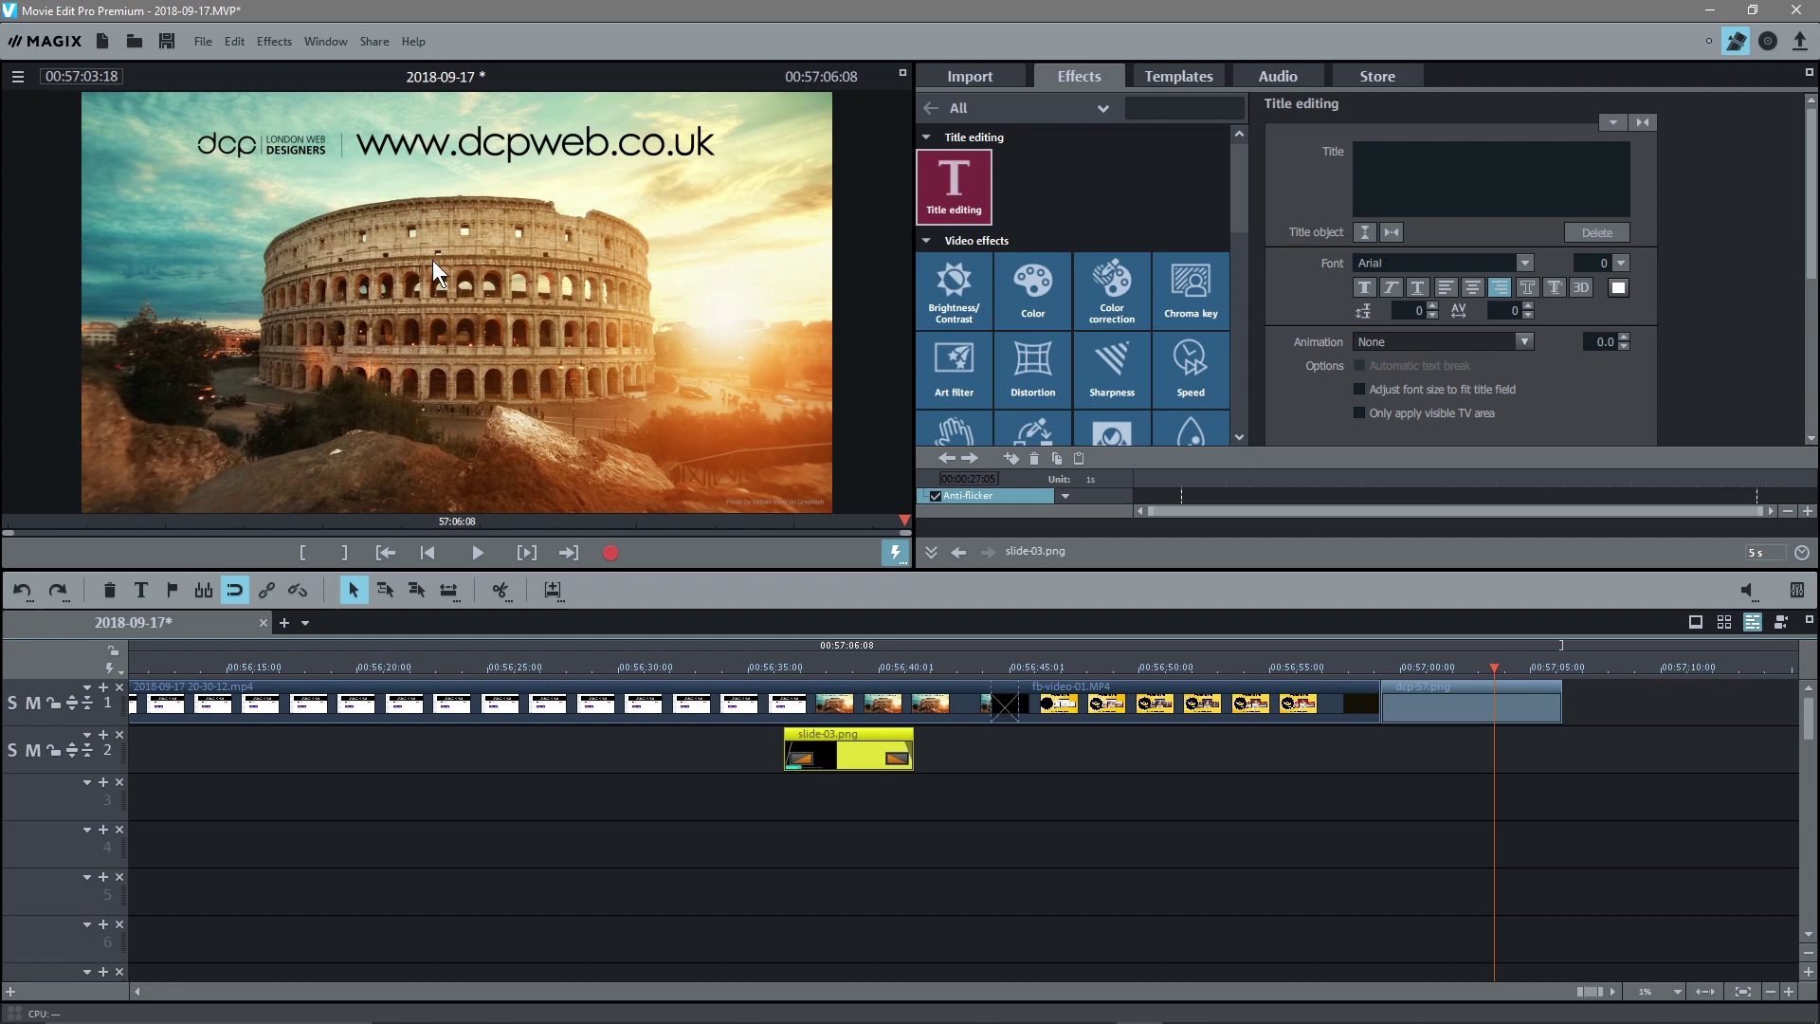
# Set the photo length of dcp-57.png on track 1 to 20 seconds
pyautogui.click(1439, 691)
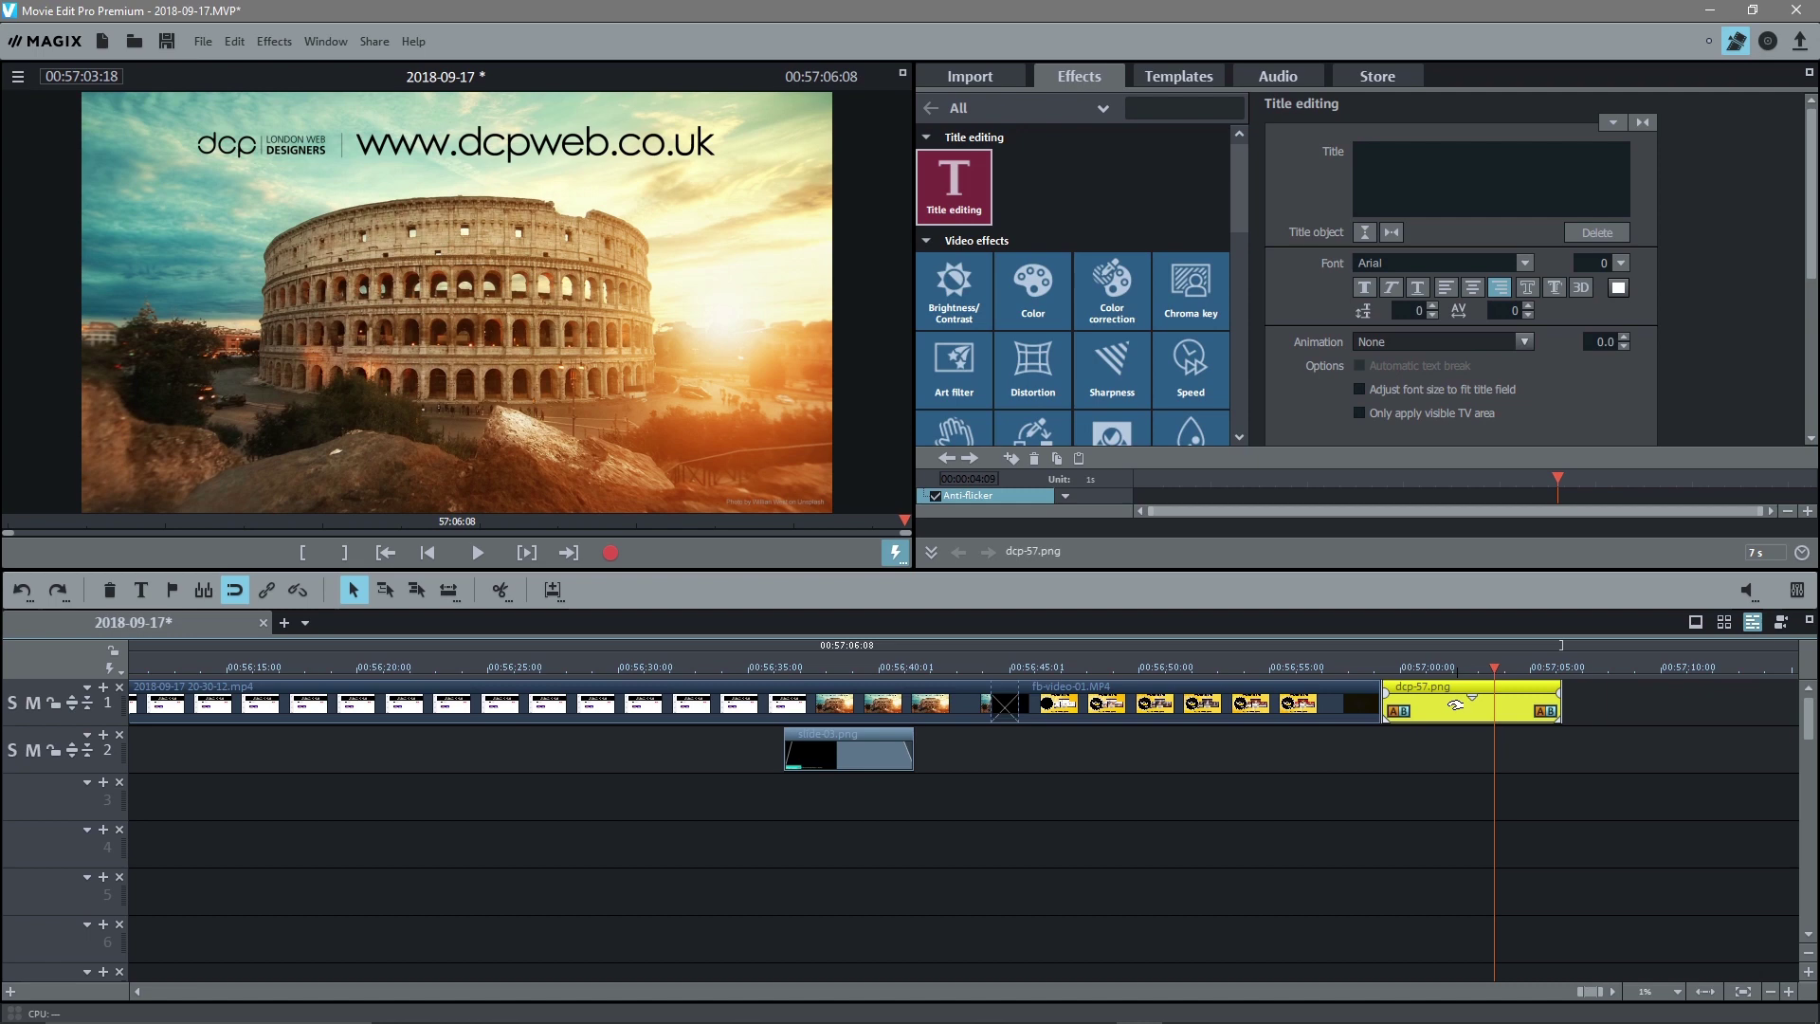
pyautogui.rightClick(1454, 705)
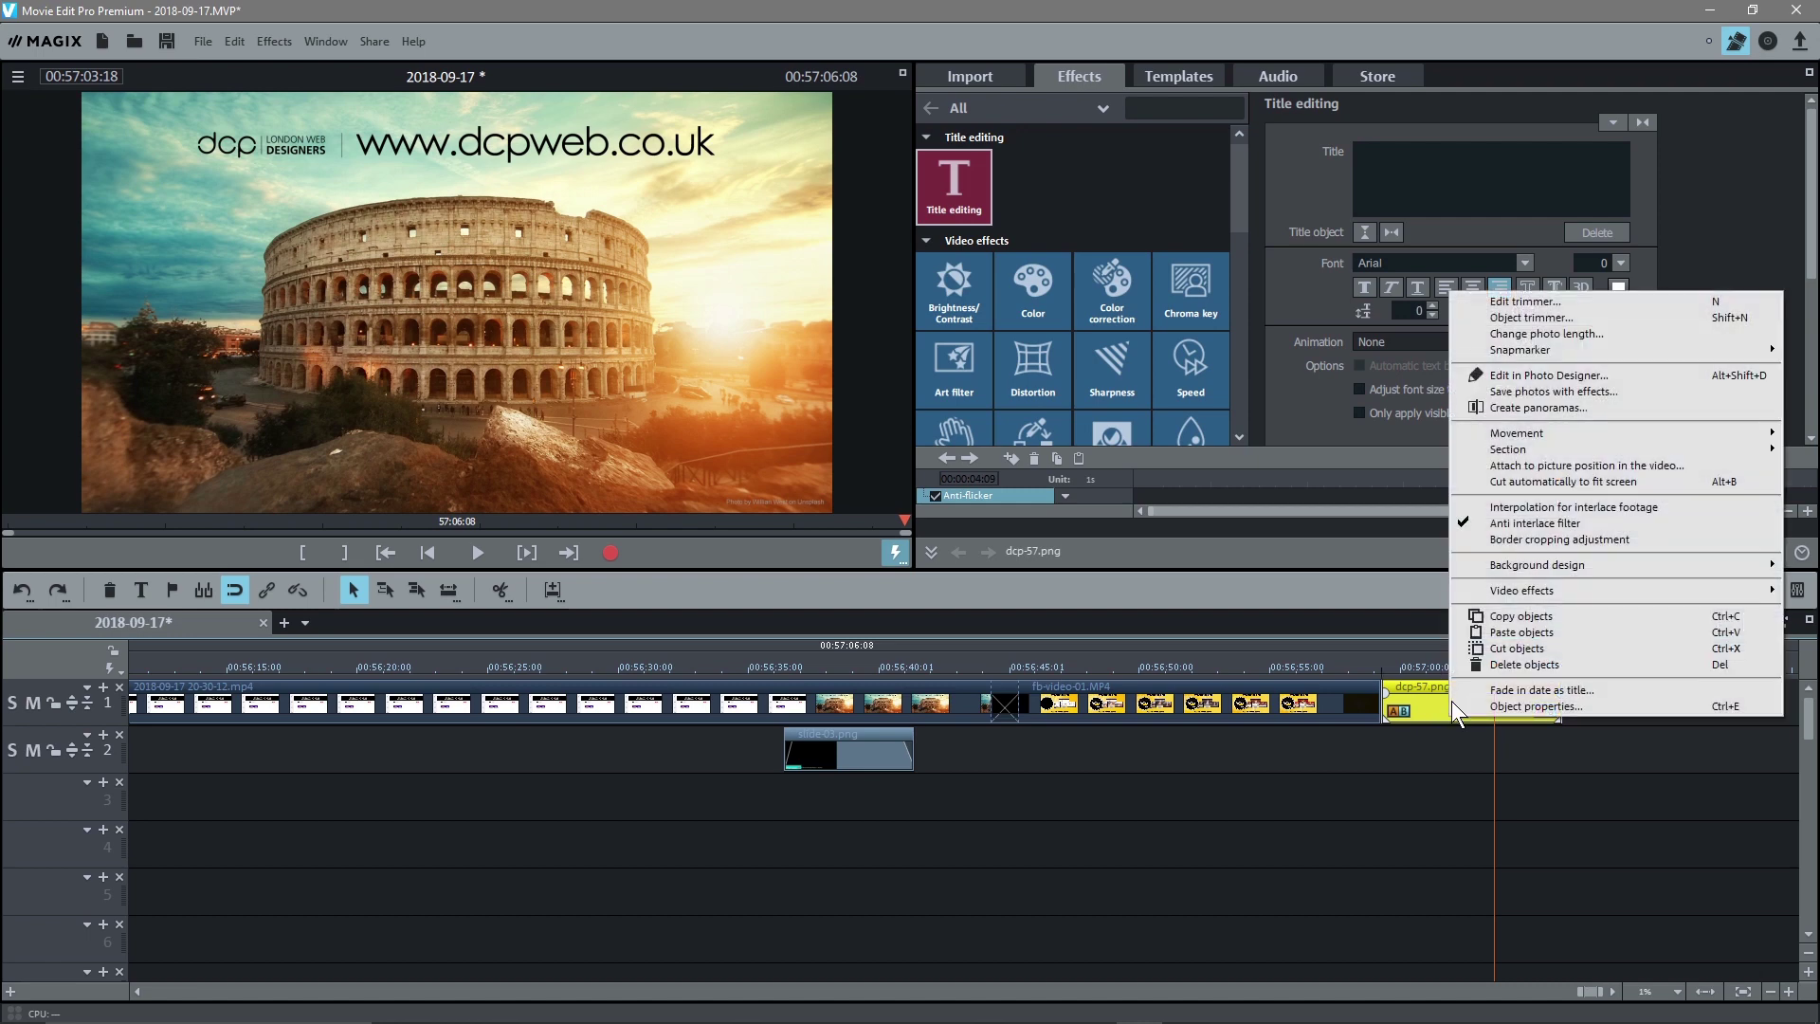
pyautogui.click(1527, 334)
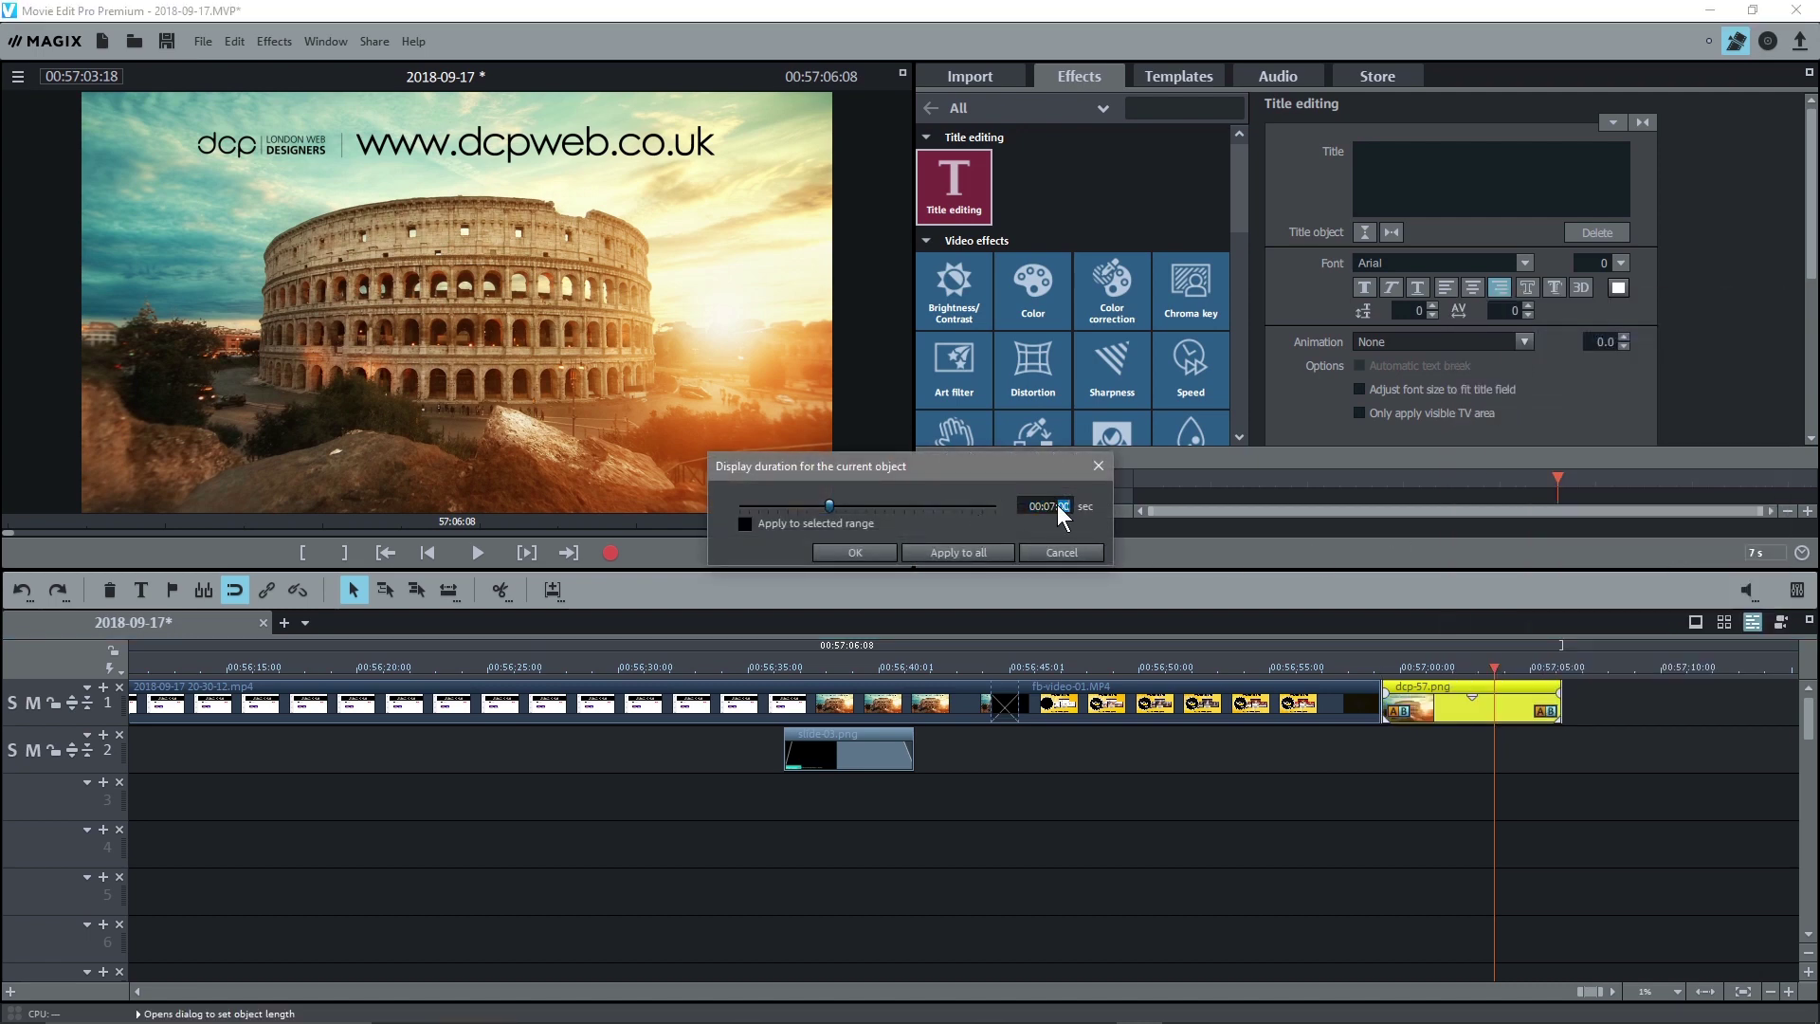
pyautogui.write('20')
pyautogui.click(857, 552)
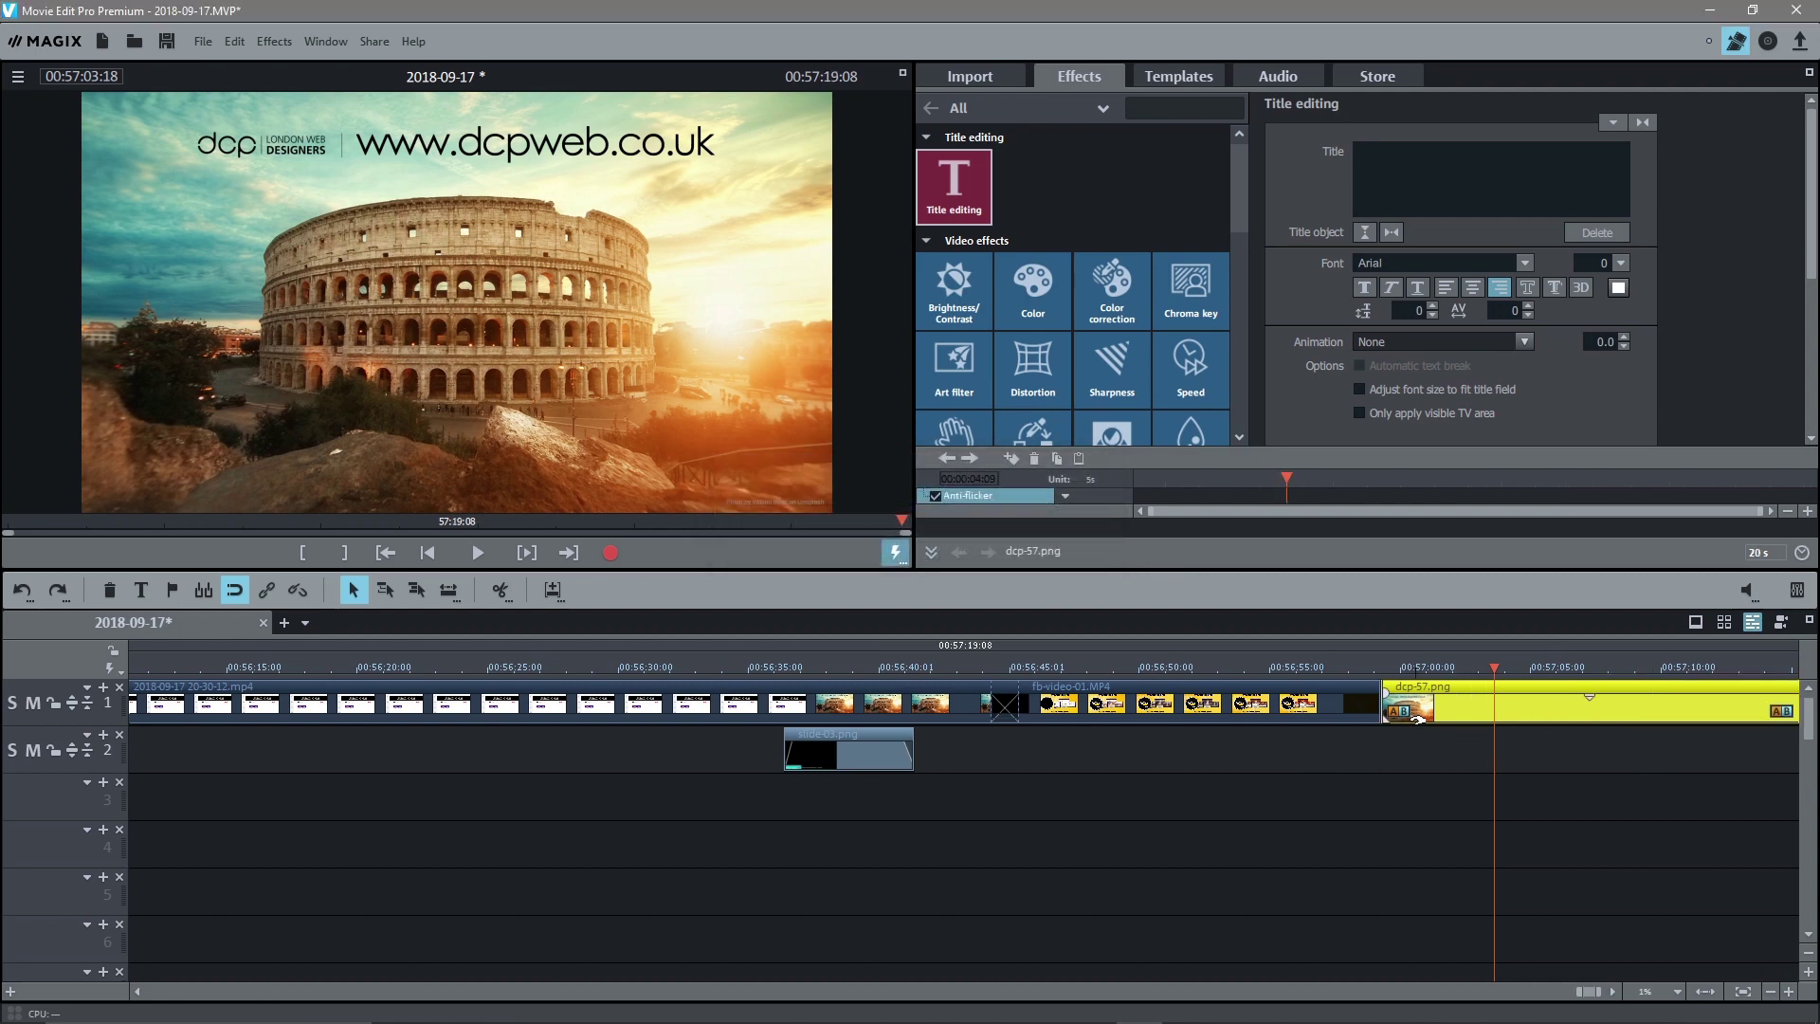
# Overlap the start of dcp-57.png with the end of fb-video-01.MP4 by about 1 second for a crossfade, and save the project
pyautogui.click(1611, 986)
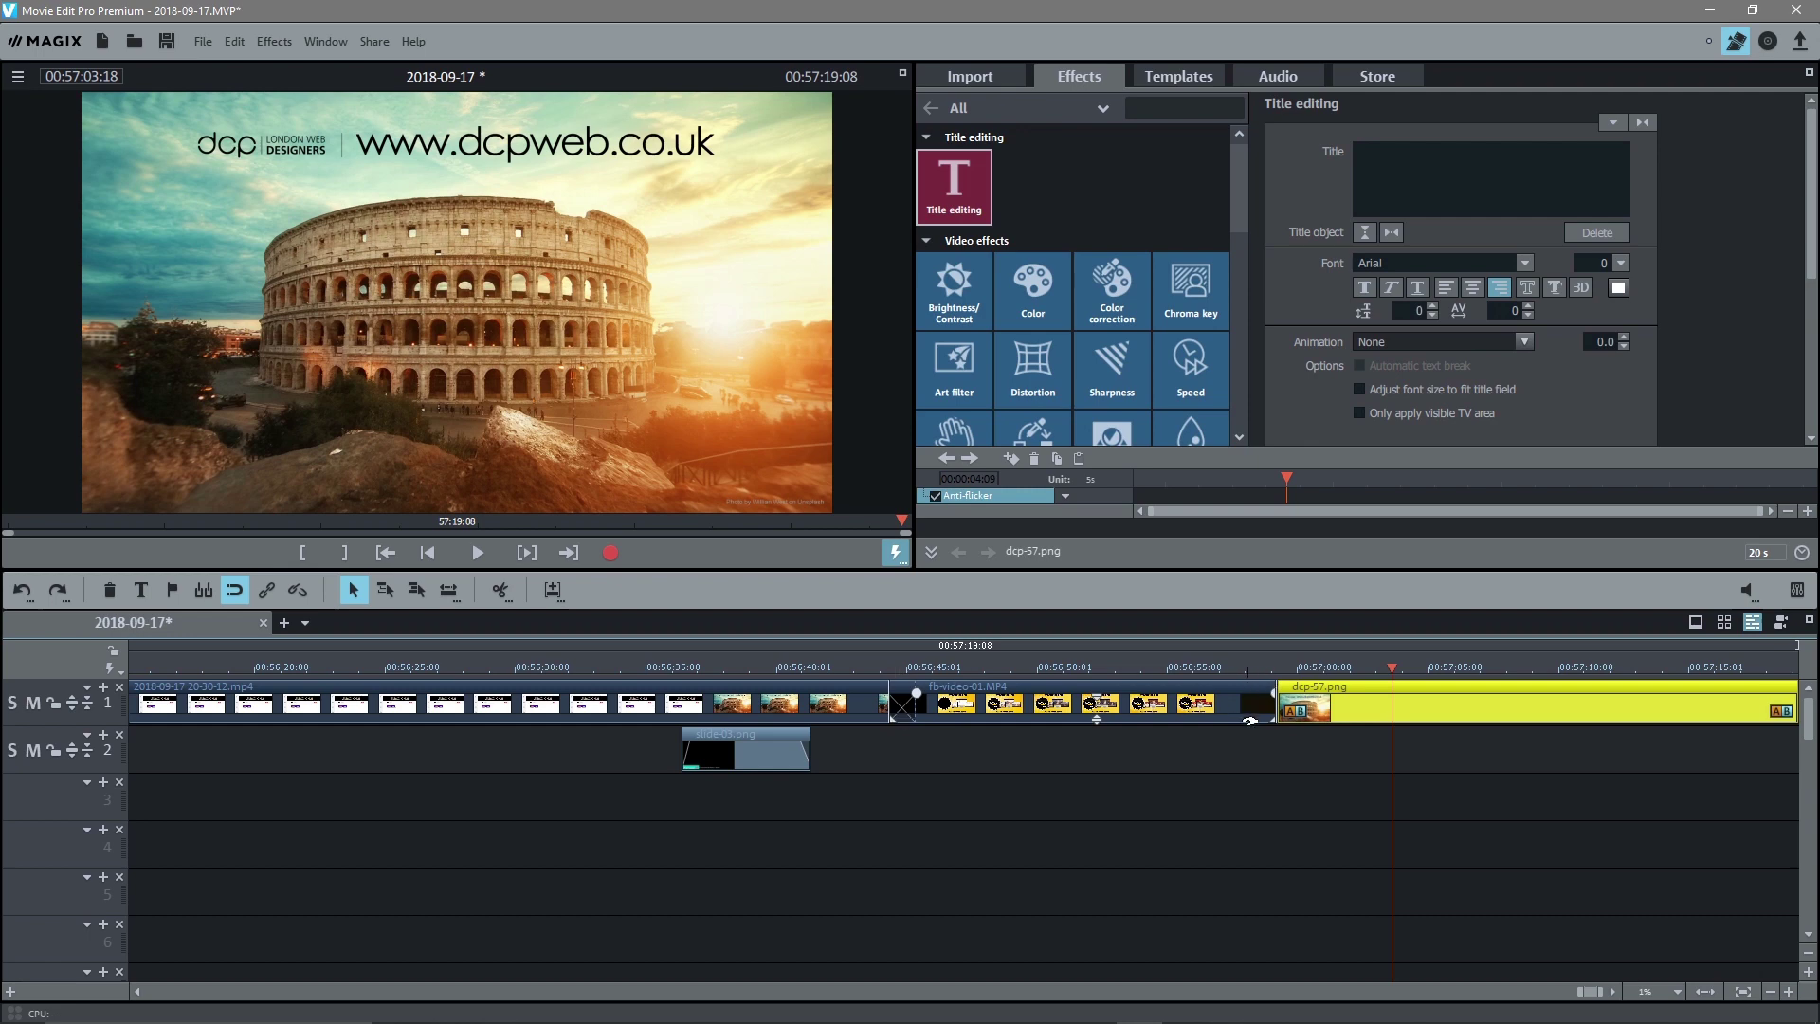
pyautogui.moveTo(1371, 708); pyautogui.dragTo(1343, 709)
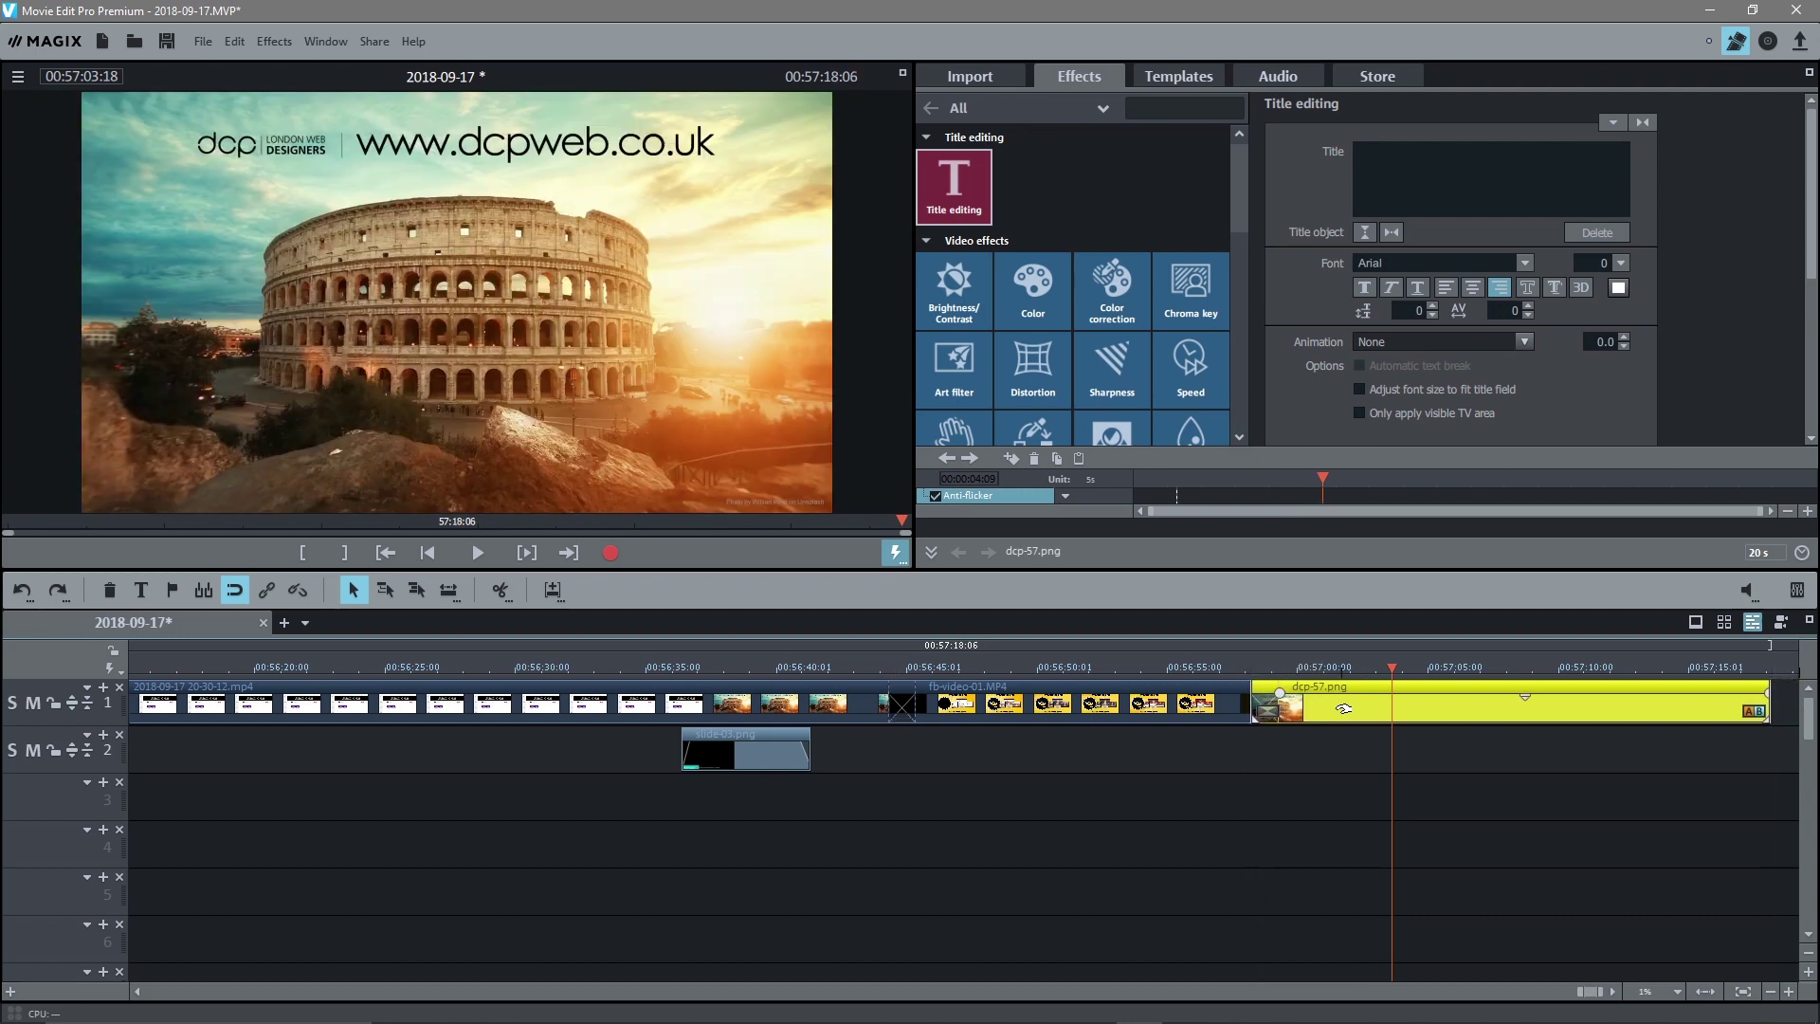
pyautogui.click(1182, 761)
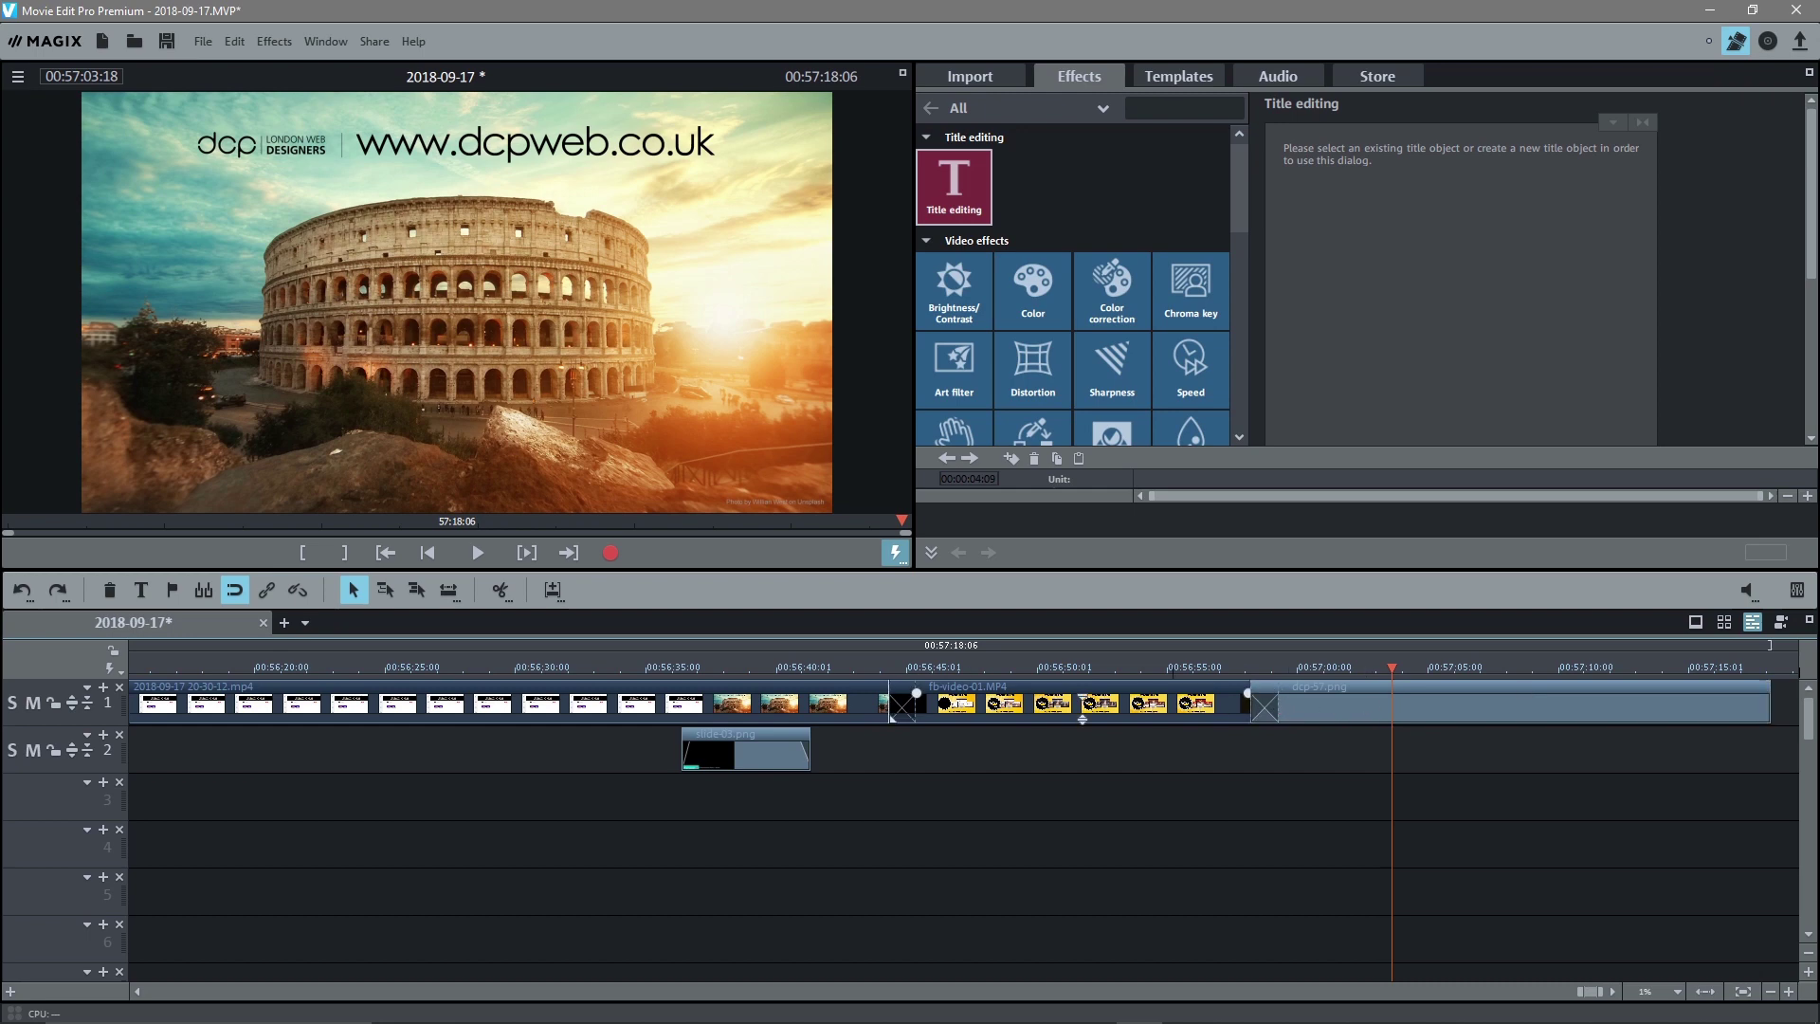
pyautogui.click(167, 41)
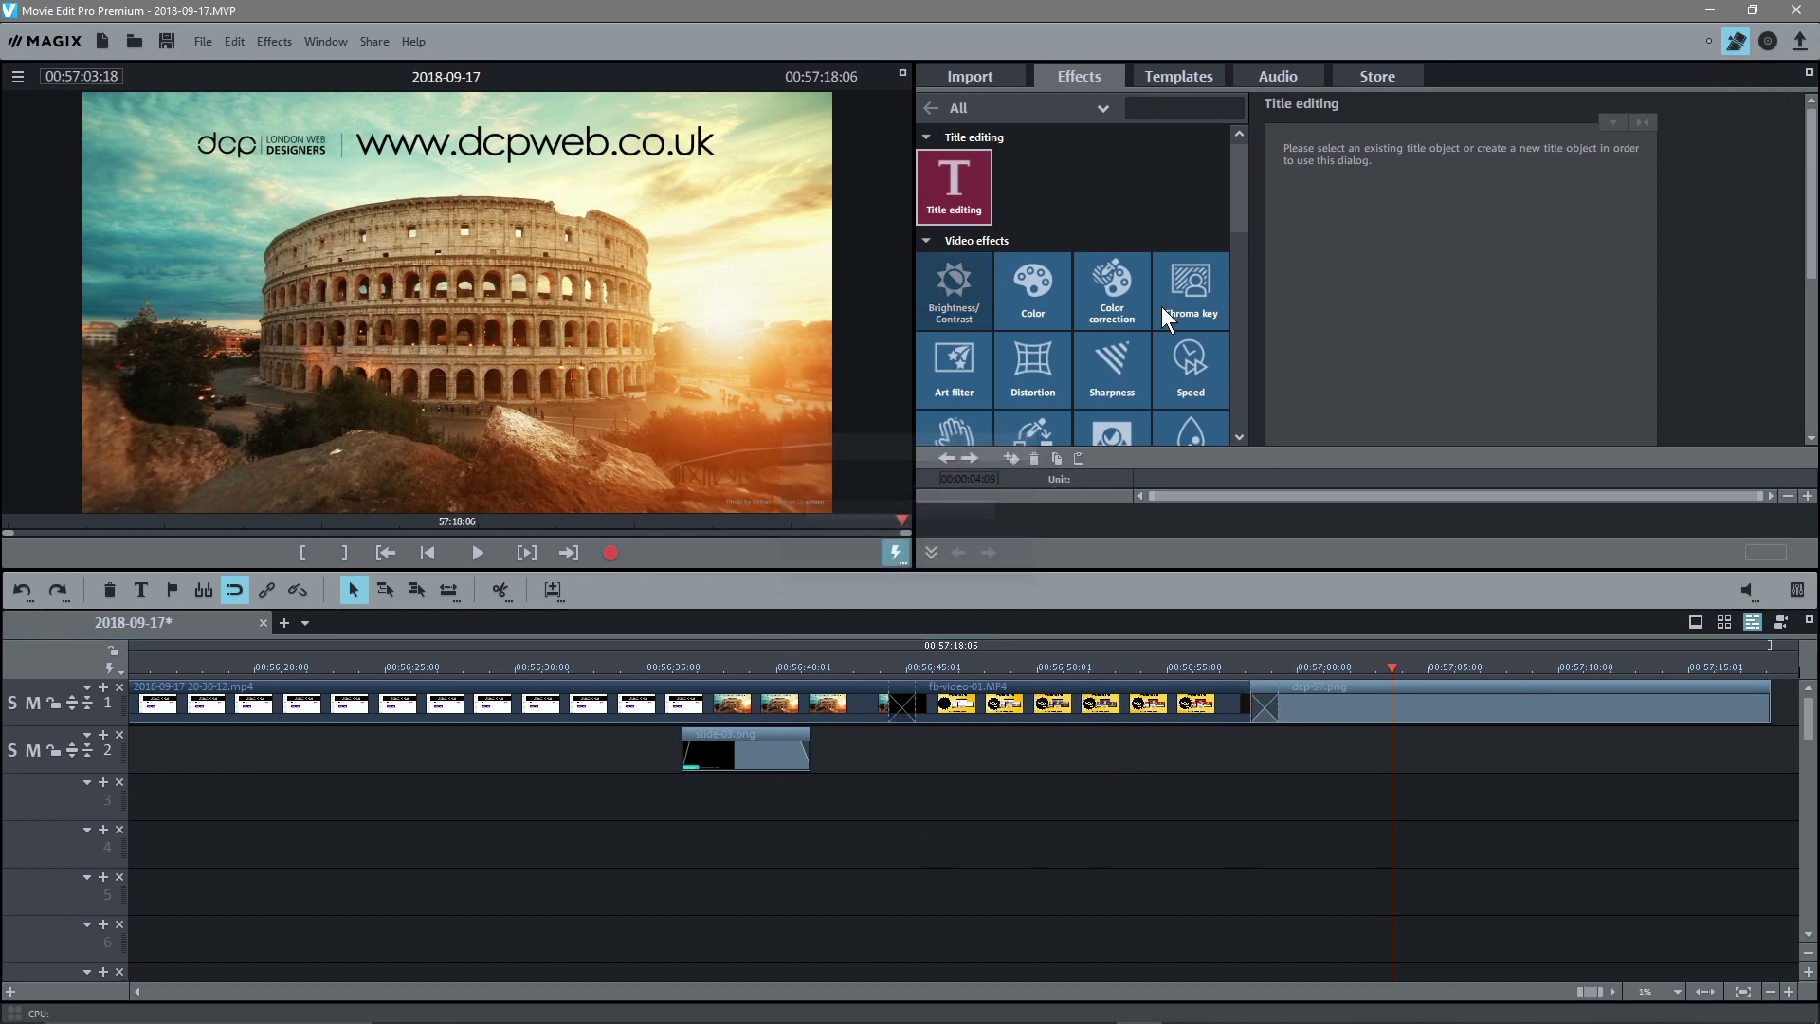
# Apply the Circle from left transition to the start of fb-video-01.MP4 and Circle from right to the start of dcp-57.png
pyautogui.click(1191, 76)
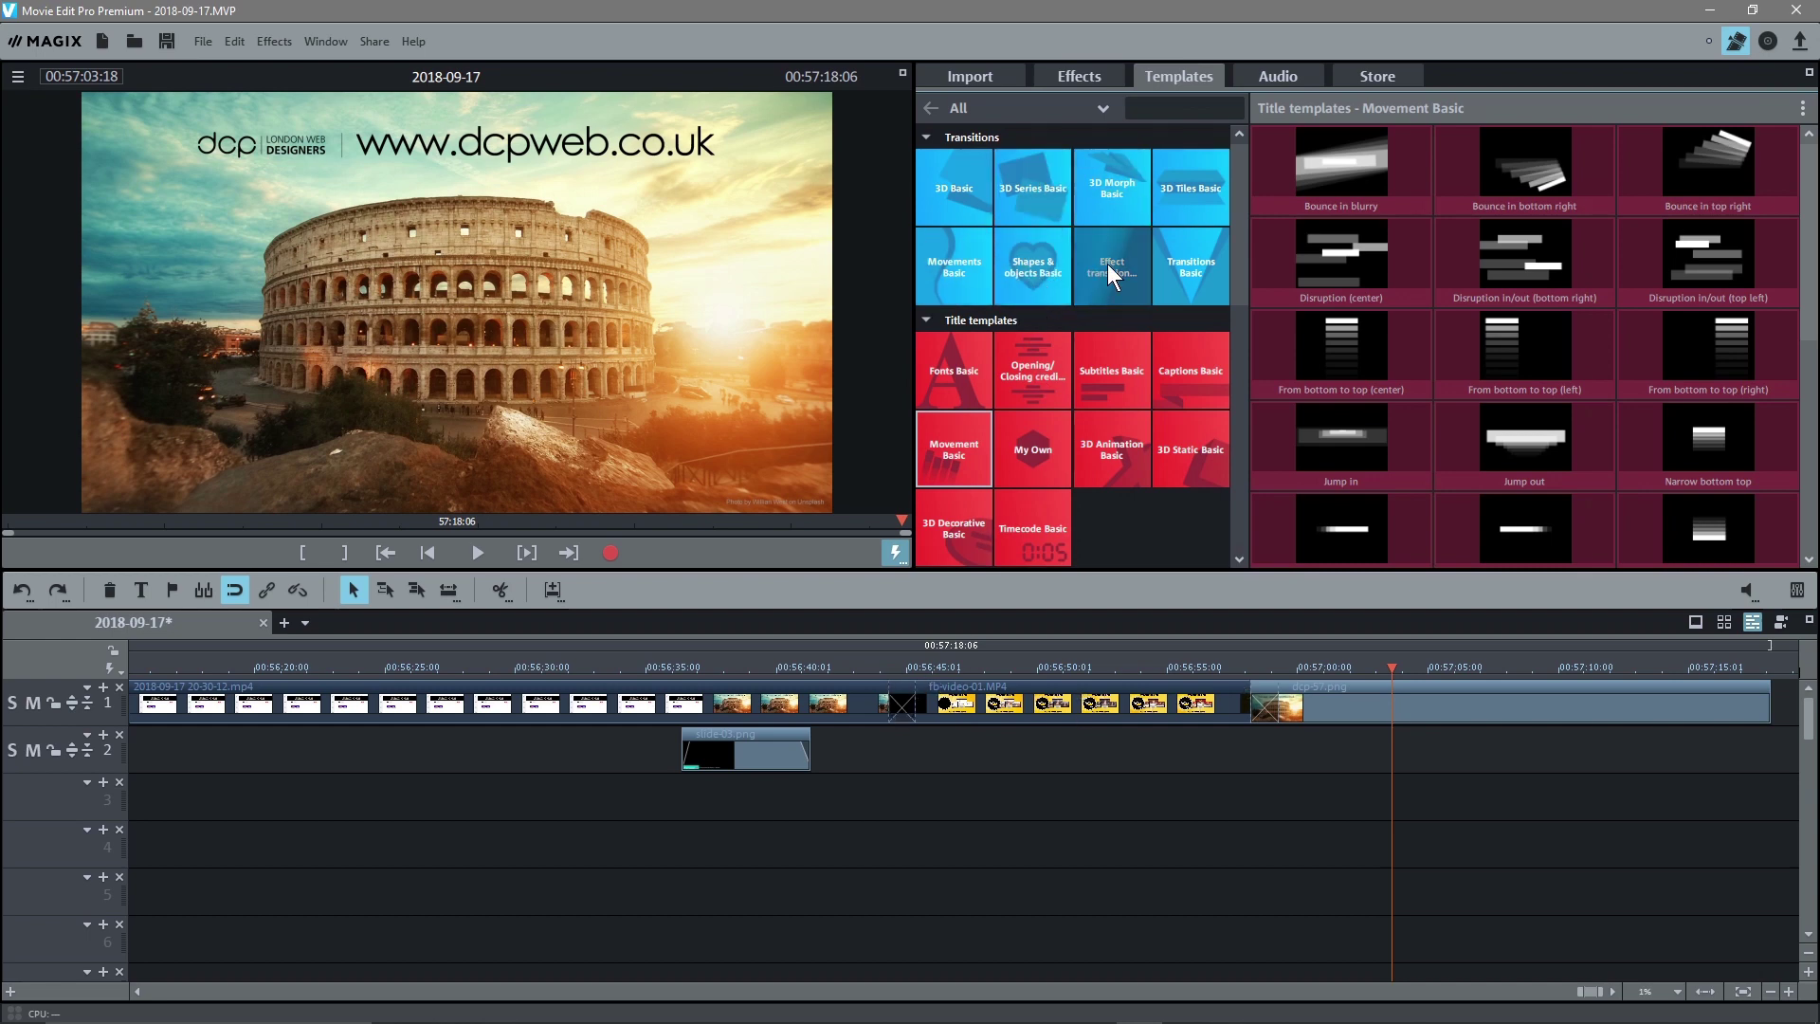
pyautogui.click(1048, 264)
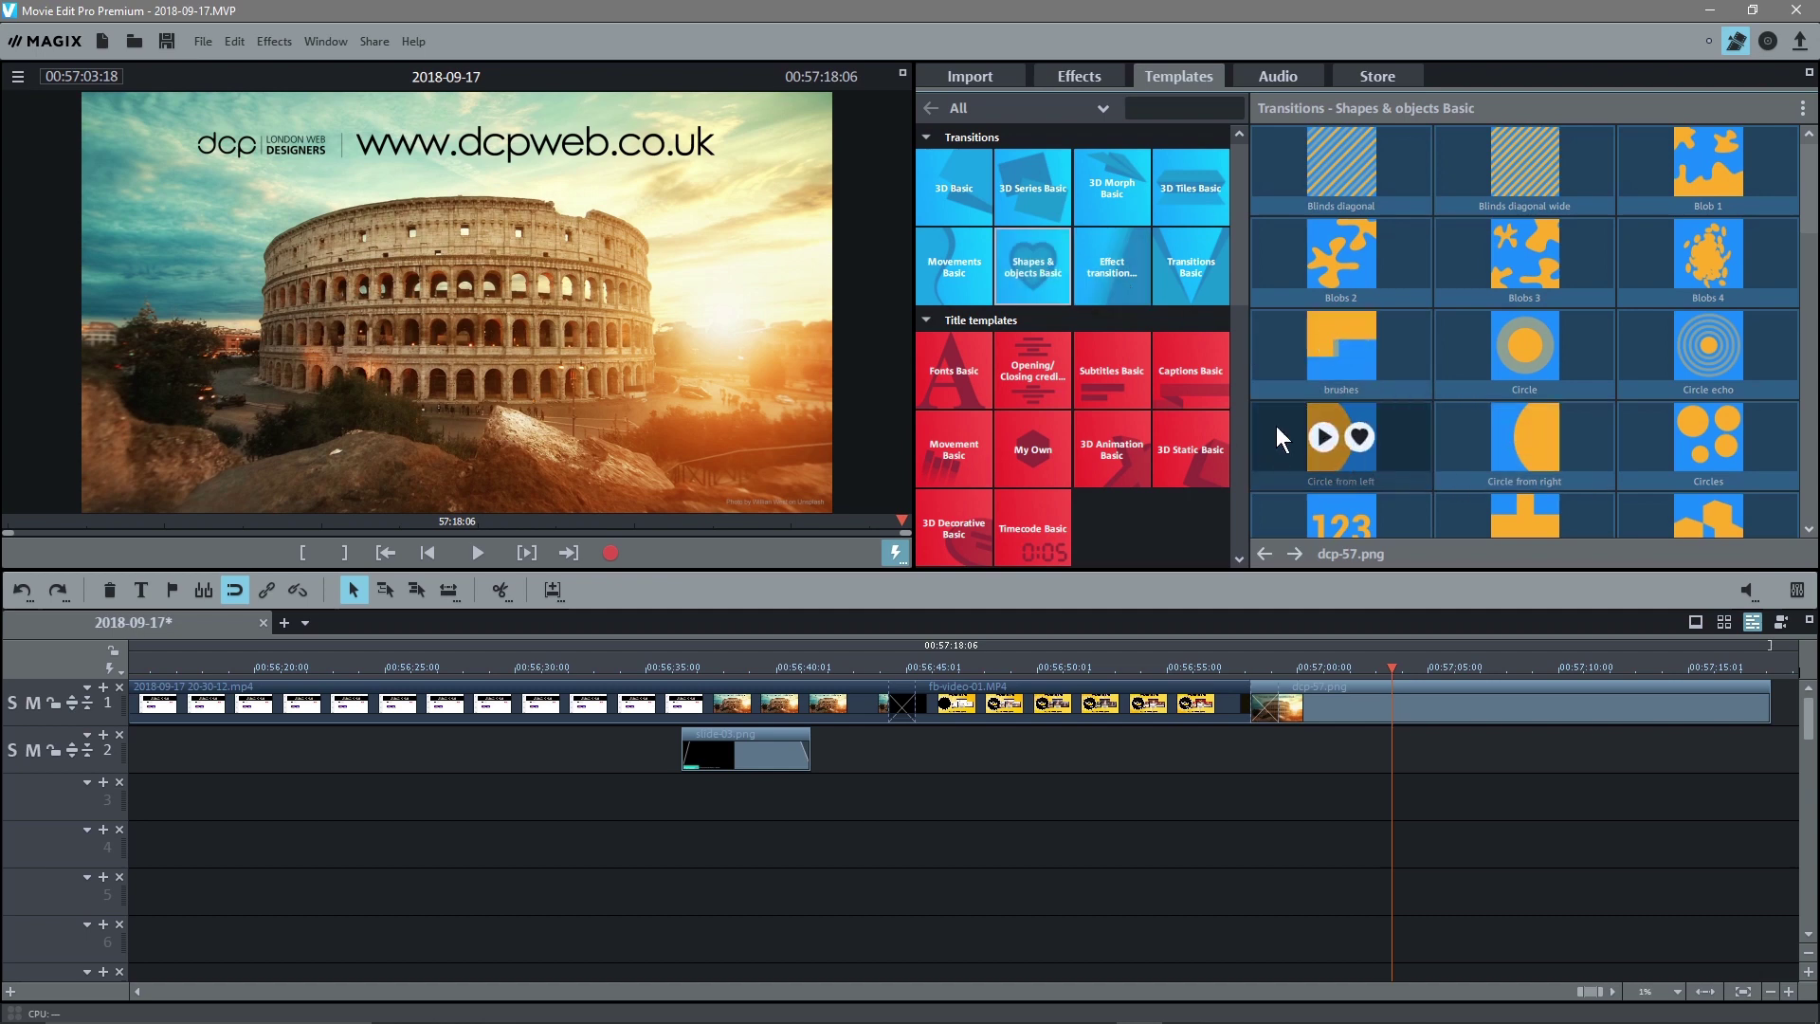
pyautogui.moveTo(1279, 431); pyautogui.dragTo(902, 714)
pyautogui.moveTo(1469, 423); pyautogui.dragTo(1260, 695)
# Play both circle transitions, into fb-video-01.MP4 and into dcp-57.png, and stop playback
pyautogui.click(873, 680)
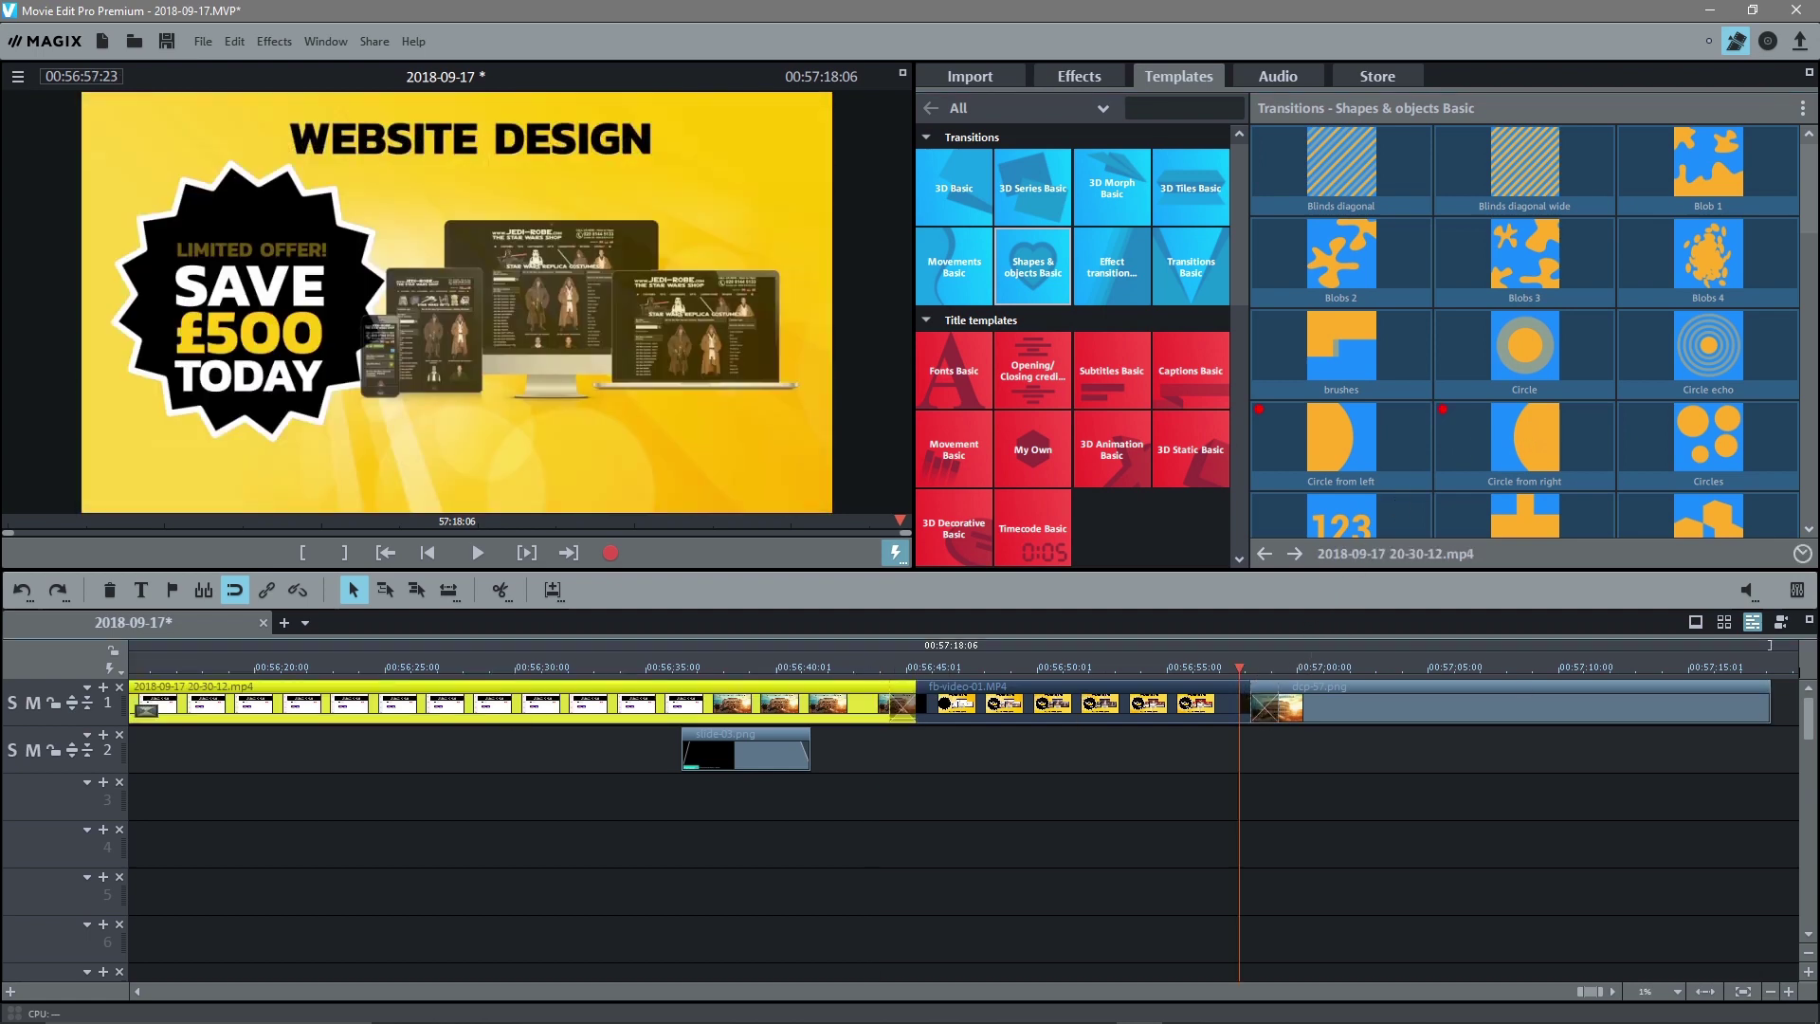
pyautogui.click(858, 667)
pyautogui.click(477, 554)
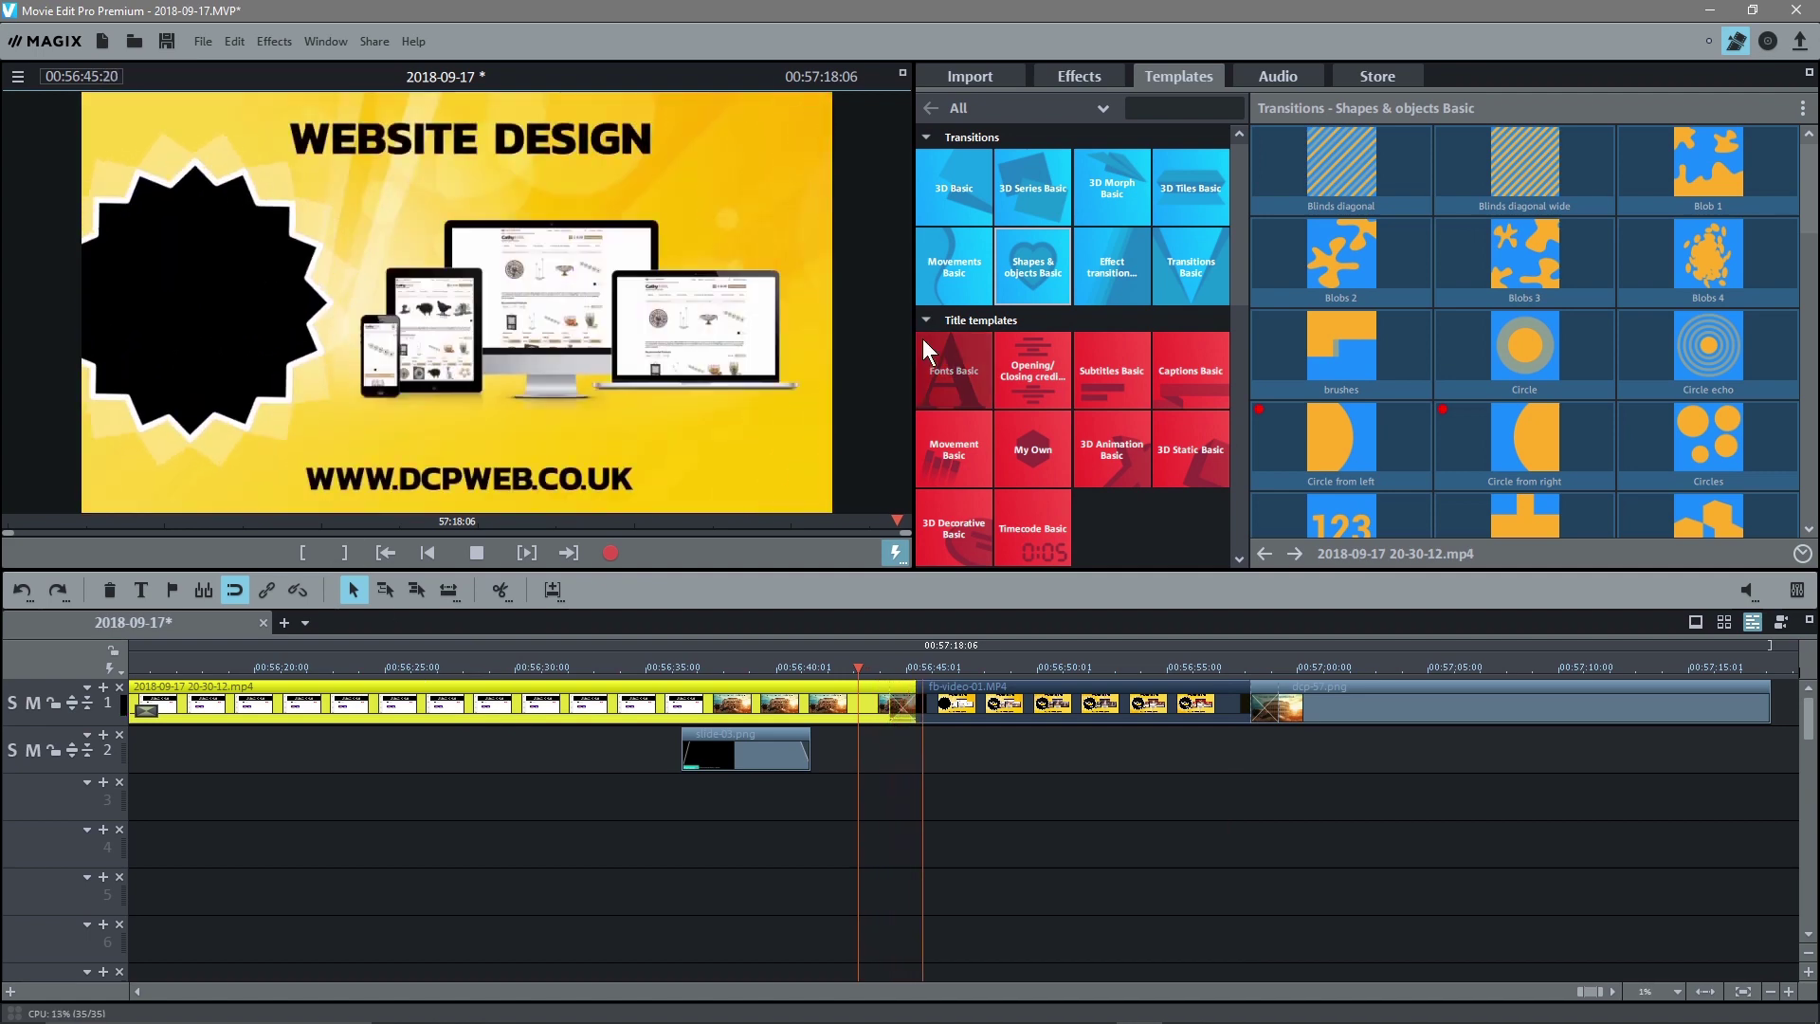
pyautogui.click(1204, 666)
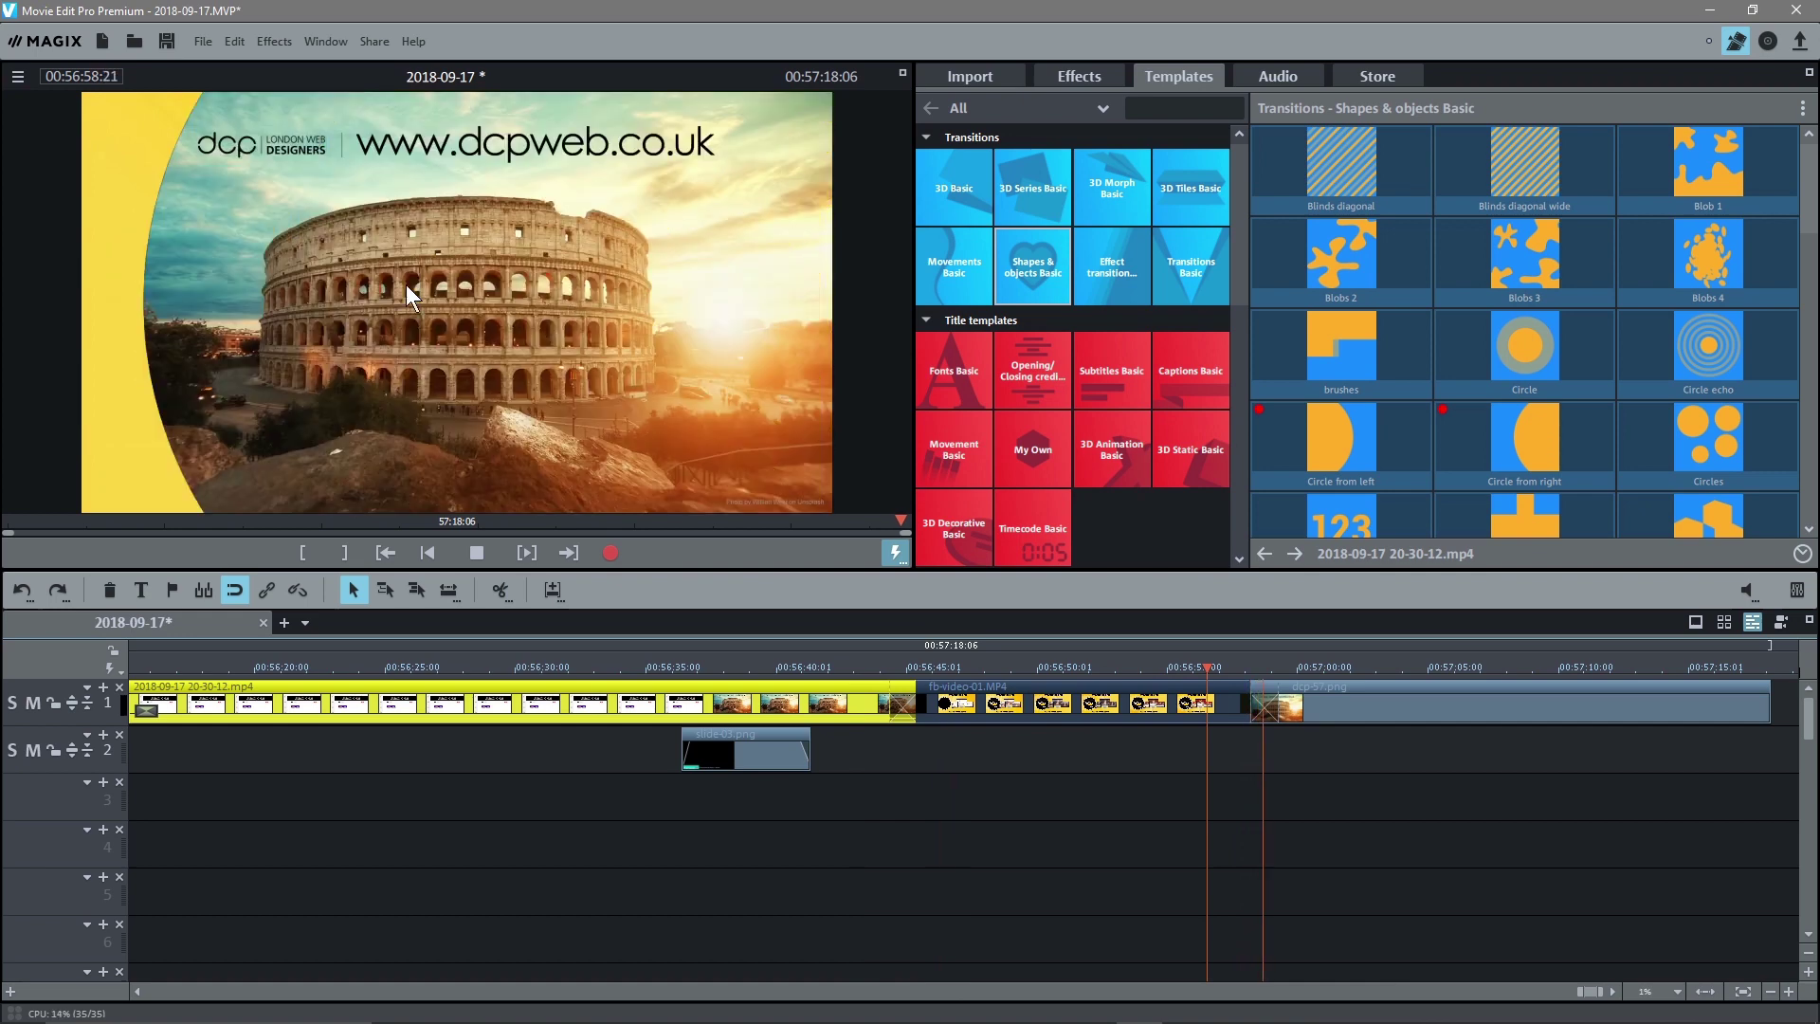
pyautogui.click(477, 553)
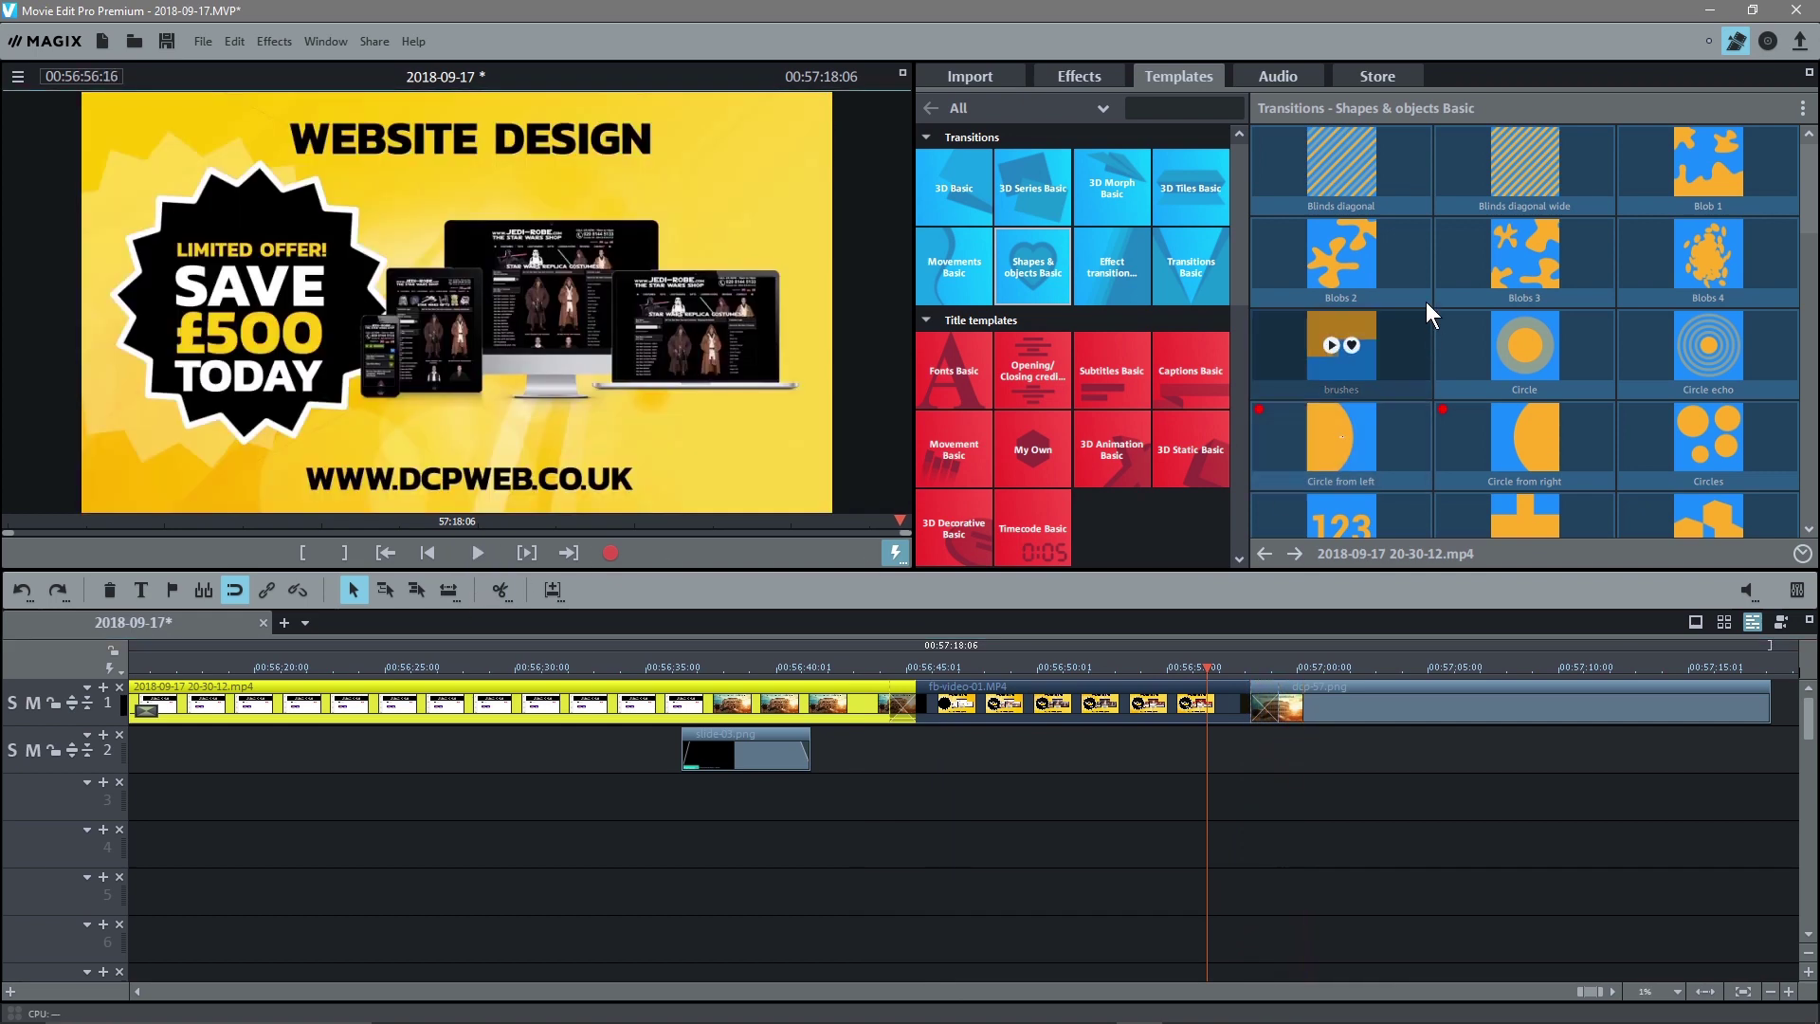
# Examine the available transitions in the Shapes & objects, Effect, Movements, 3D and Transitions Basic template categories
pyautogui.scroll(-5, 1425, 311)
pyautogui.scroll(-10, 1417, 402)
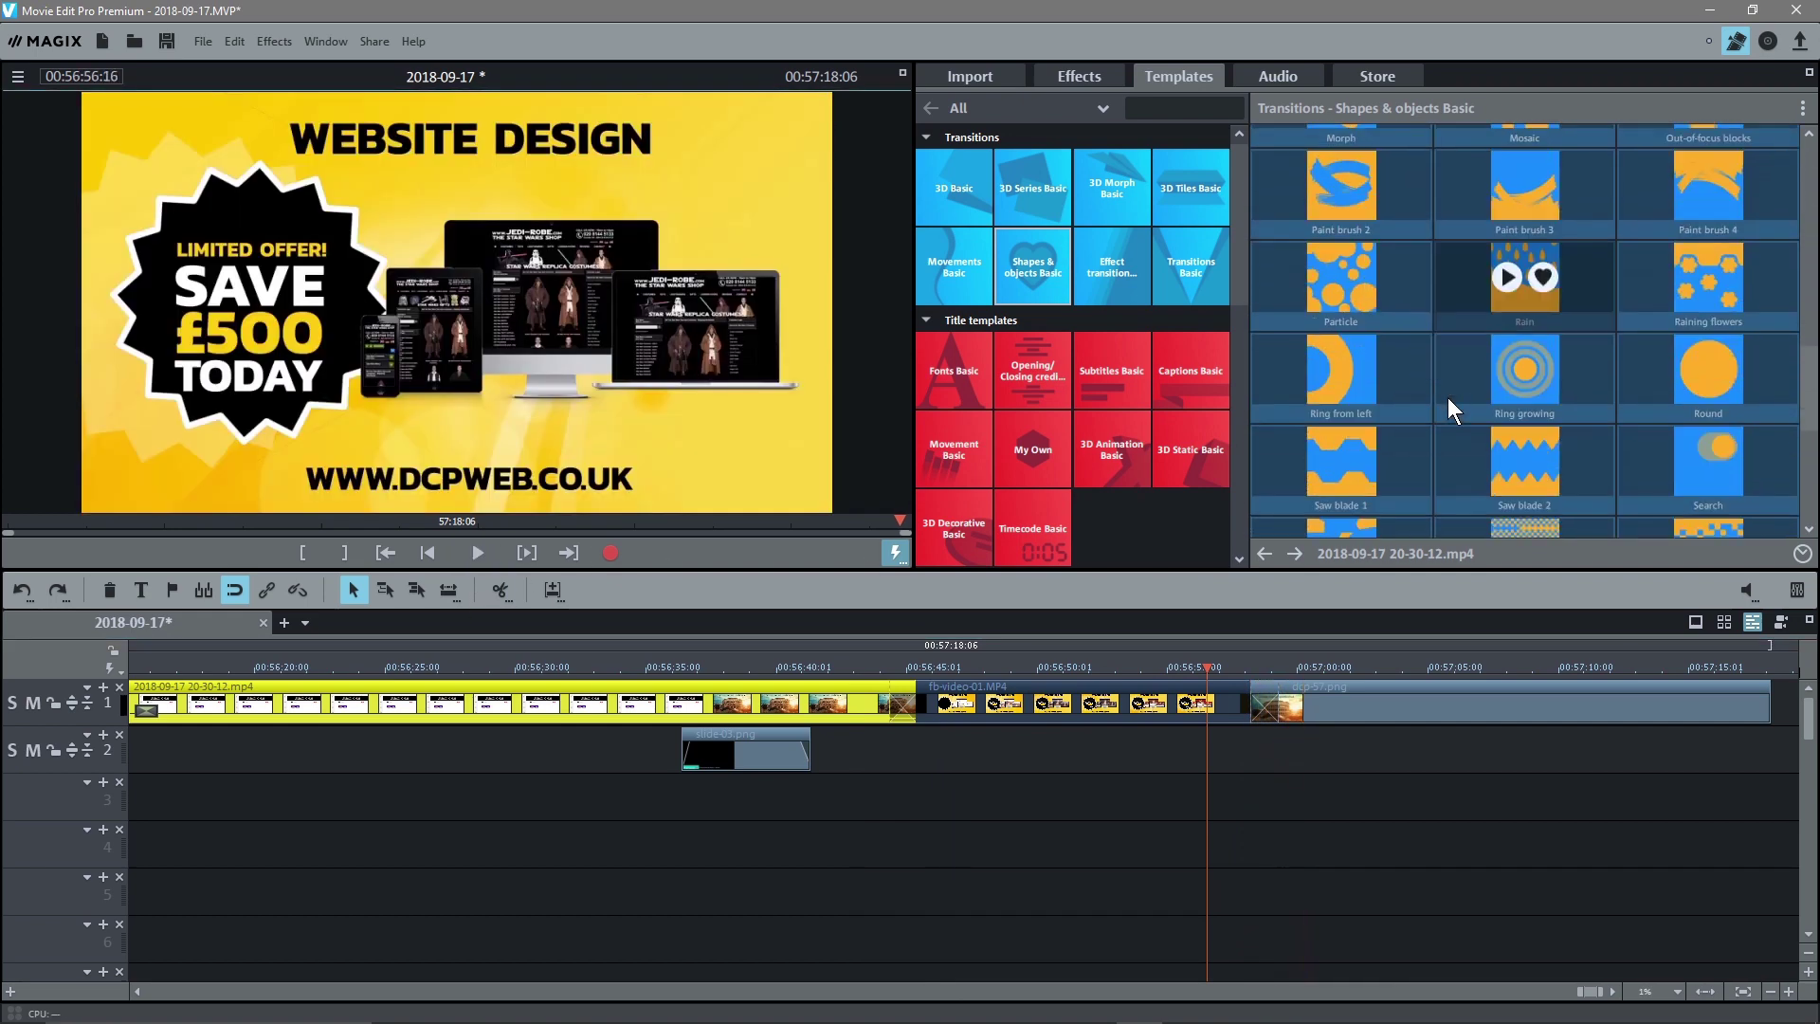
pyautogui.scroll(5, 1447, 397)
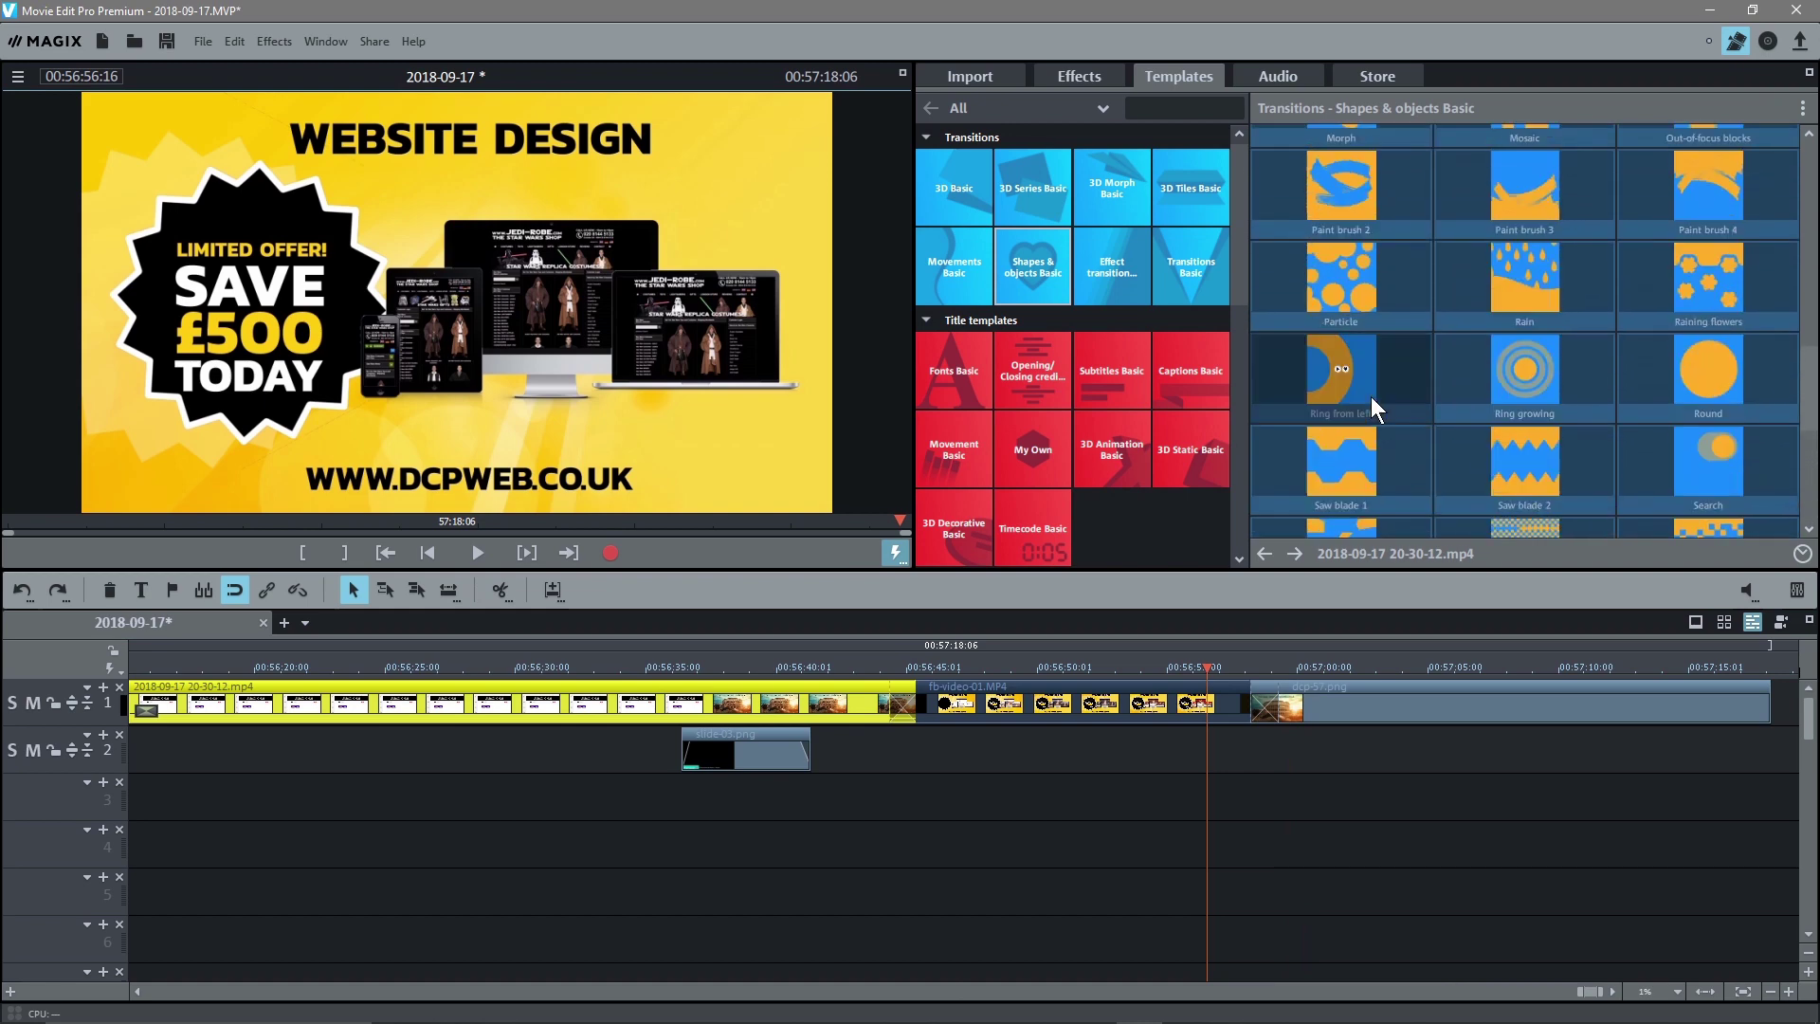
pyautogui.click(1144, 281)
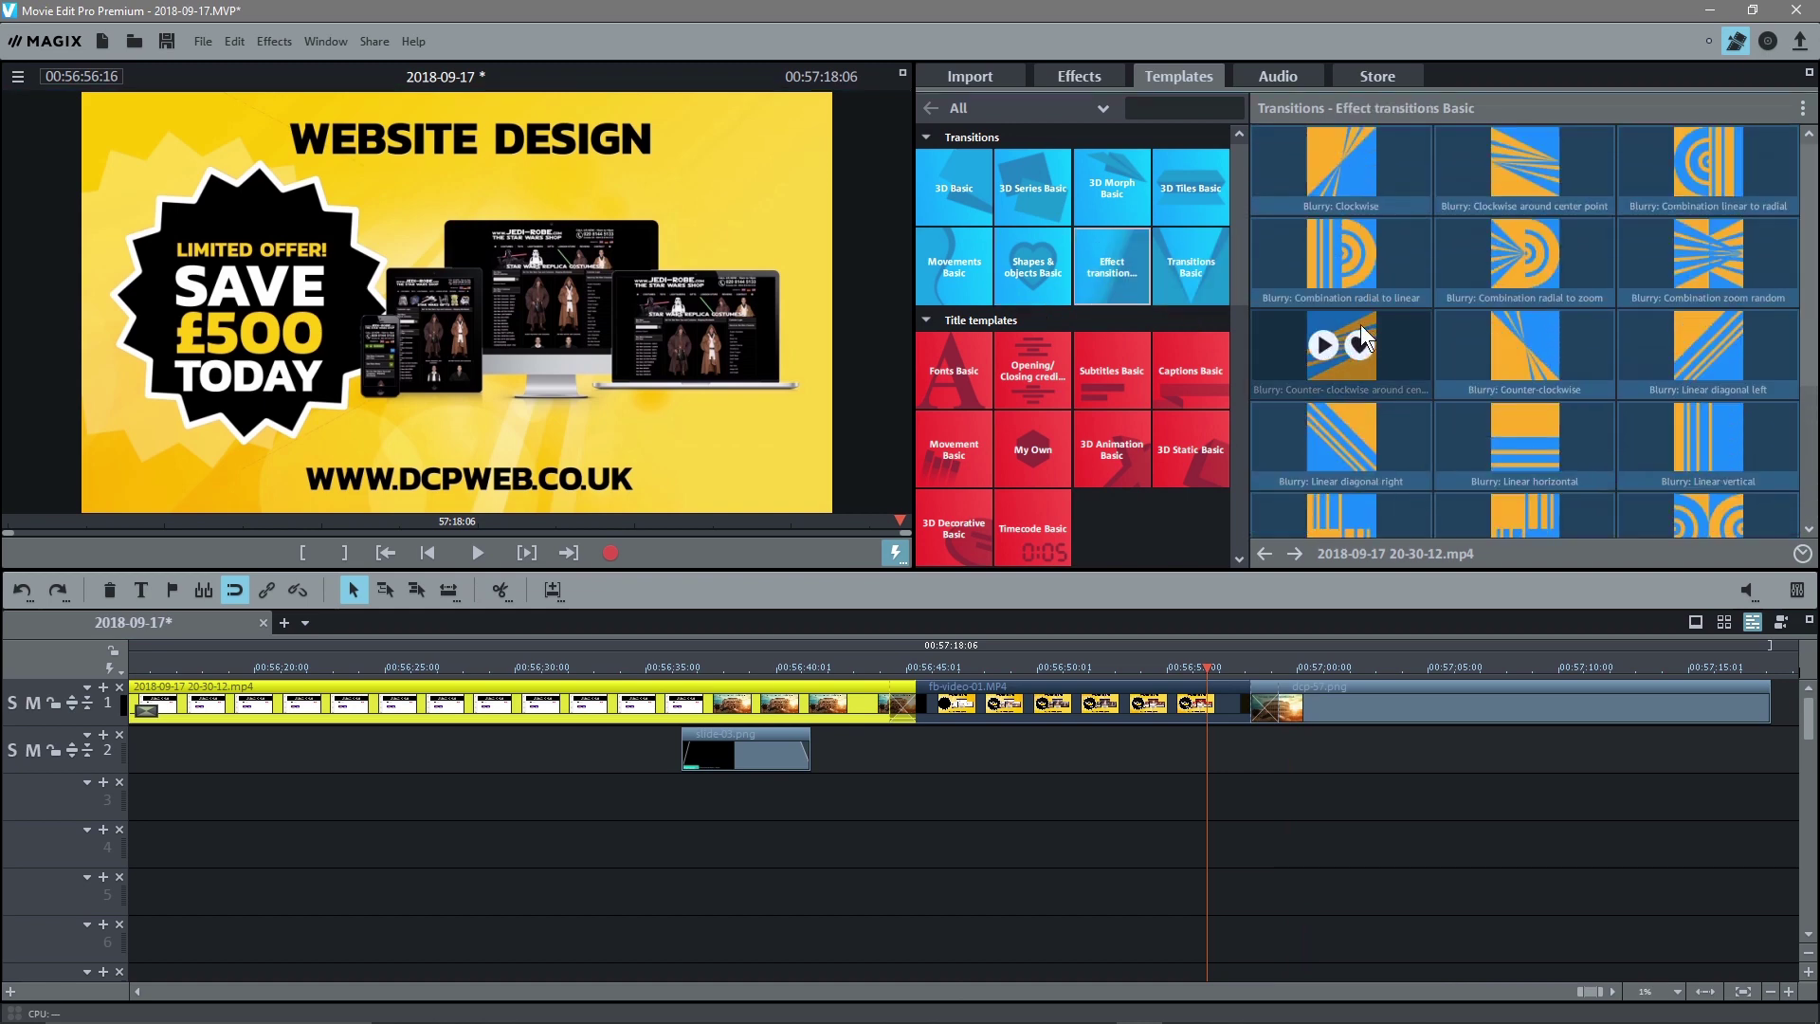
pyautogui.click(1185, 271)
pyautogui.click(1090, 272)
pyautogui.click(1011, 269)
pyautogui.click(946, 264)
pyautogui.click(959, 195)
pyautogui.click(1041, 184)
pyautogui.click(1118, 184)
pyautogui.click(1175, 190)
pyautogui.click(965, 197)
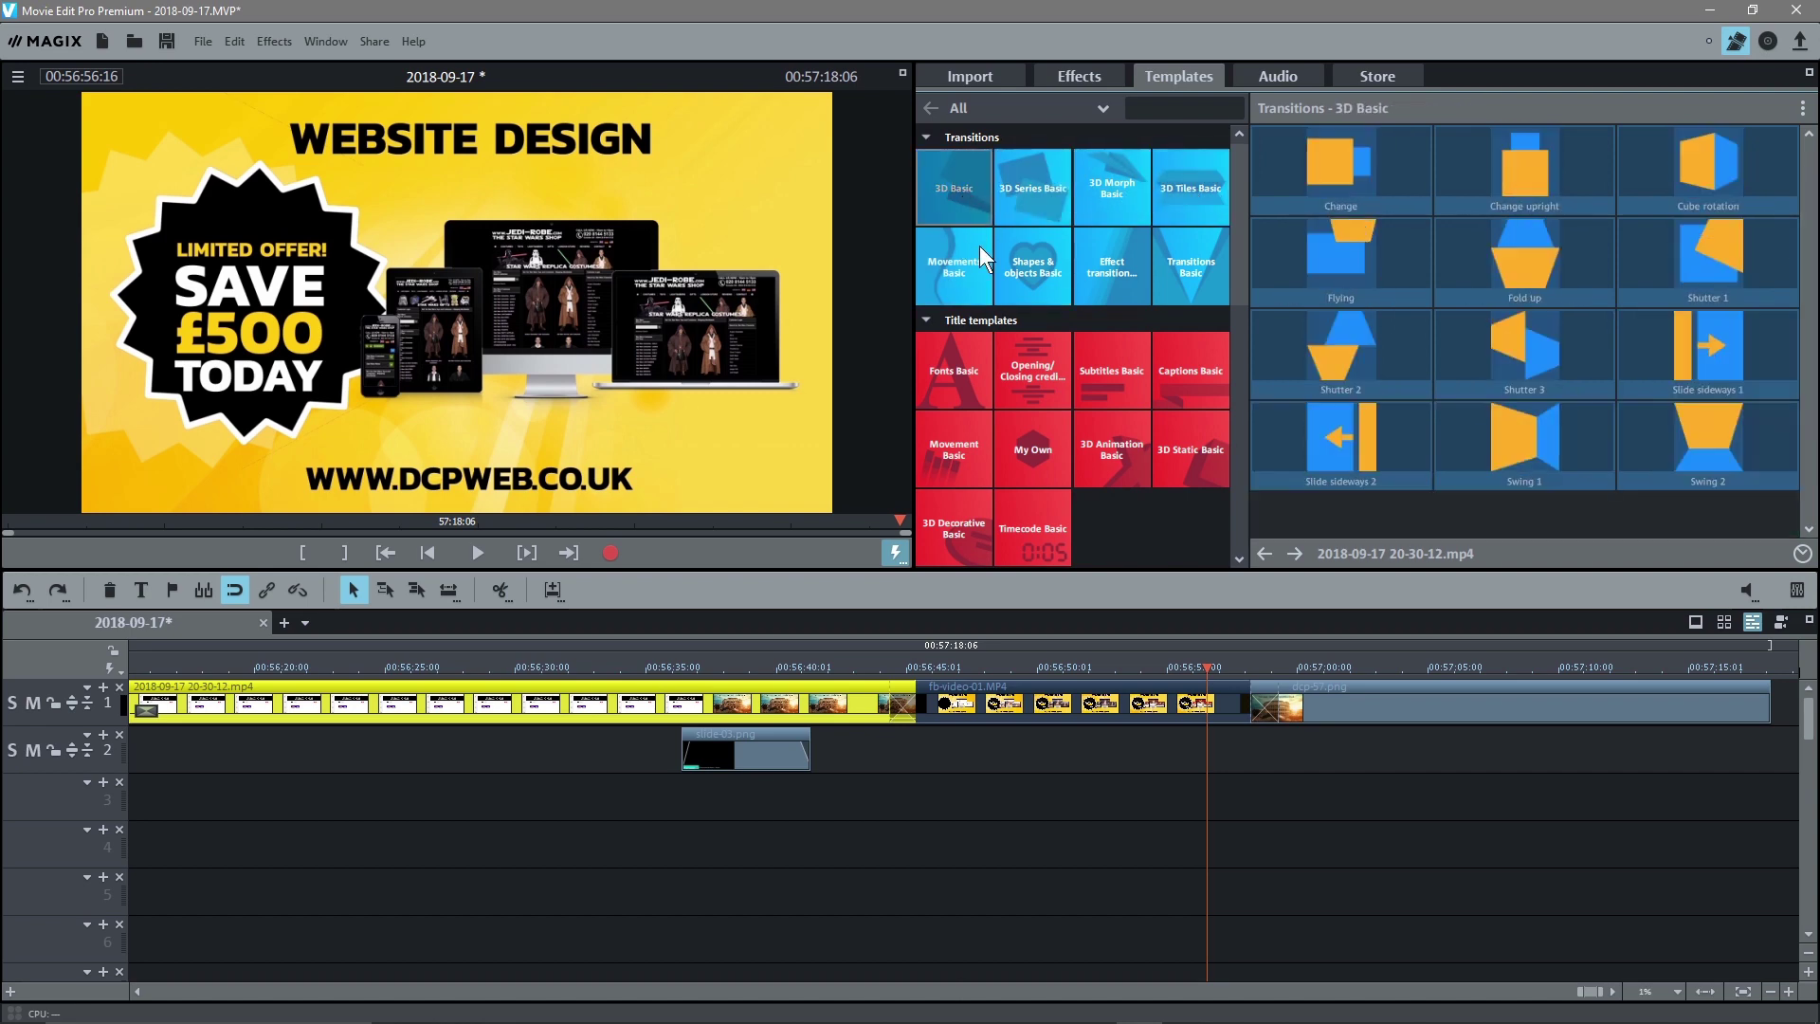
pyautogui.click(966, 258)
pyautogui.click(1059, 262)
pyautogui.click(1181, 261)
pyautogui.click(1180, 182)
pyautogui.click(1113, 180)
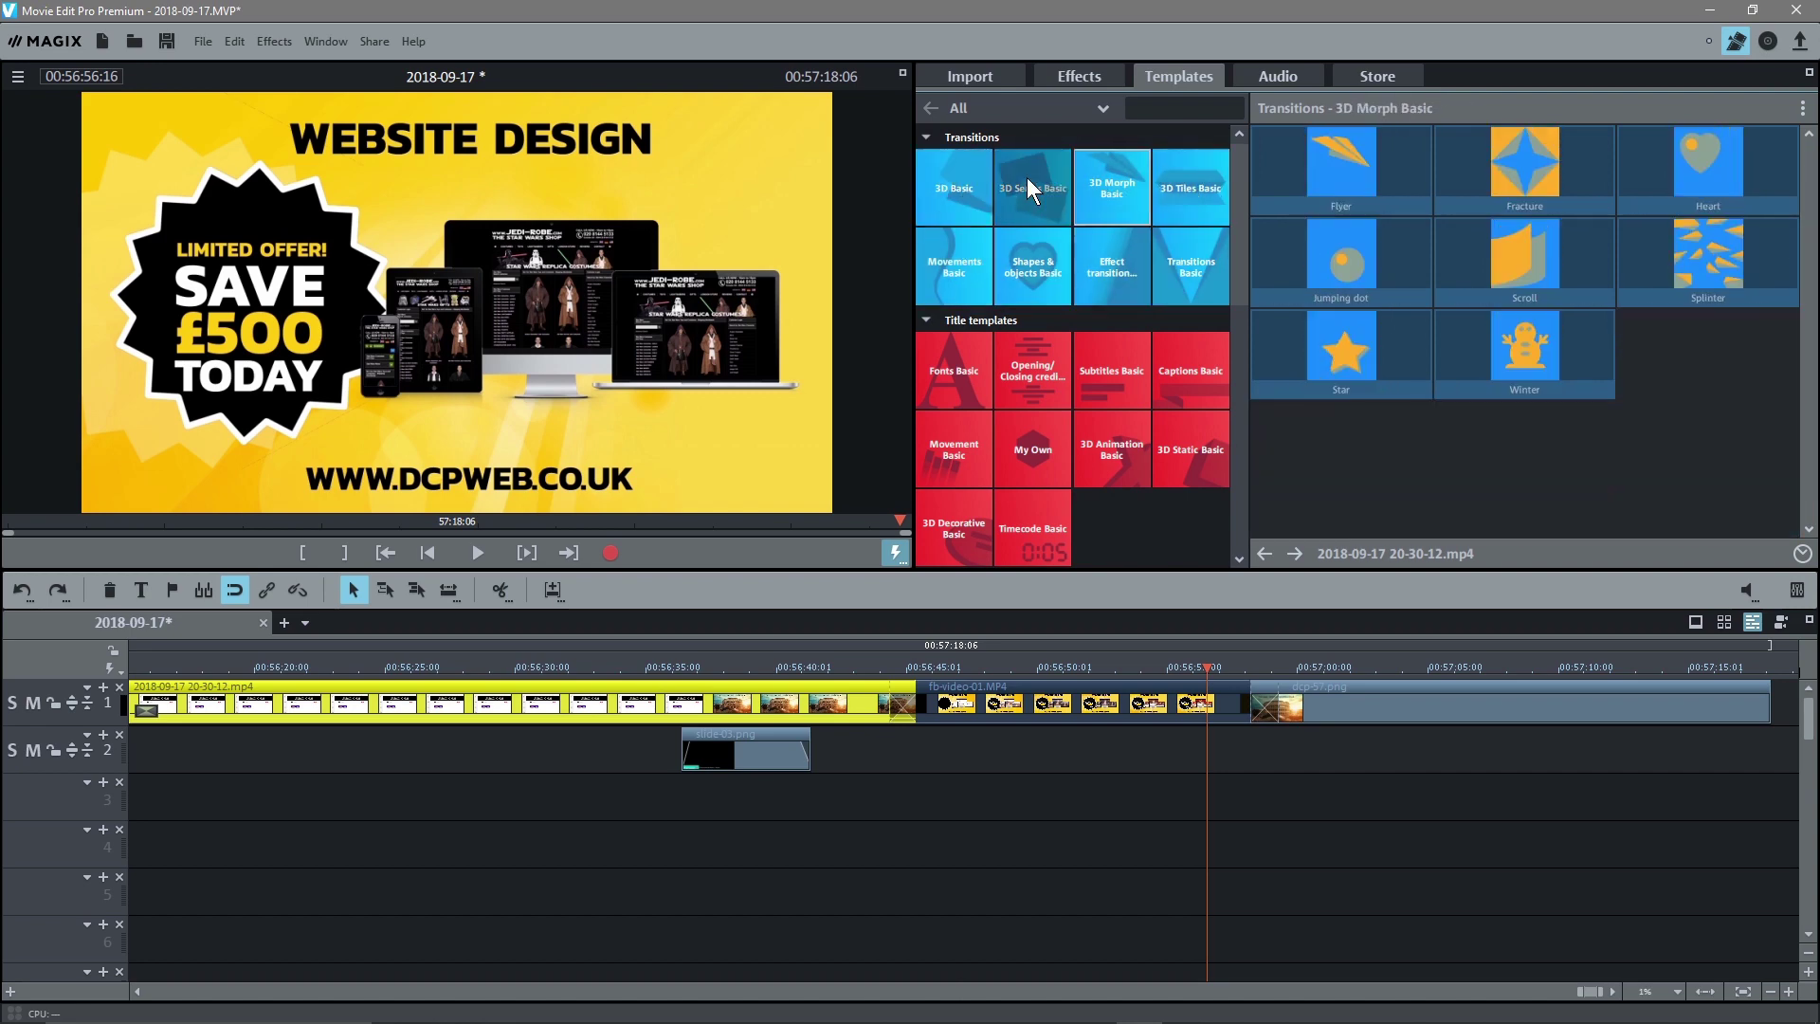
pyautogui.click(1026, 178)
pyautogui.click(965, 190)
pyautogui.click(970, 254)
pyautogui.click(1179, 264)
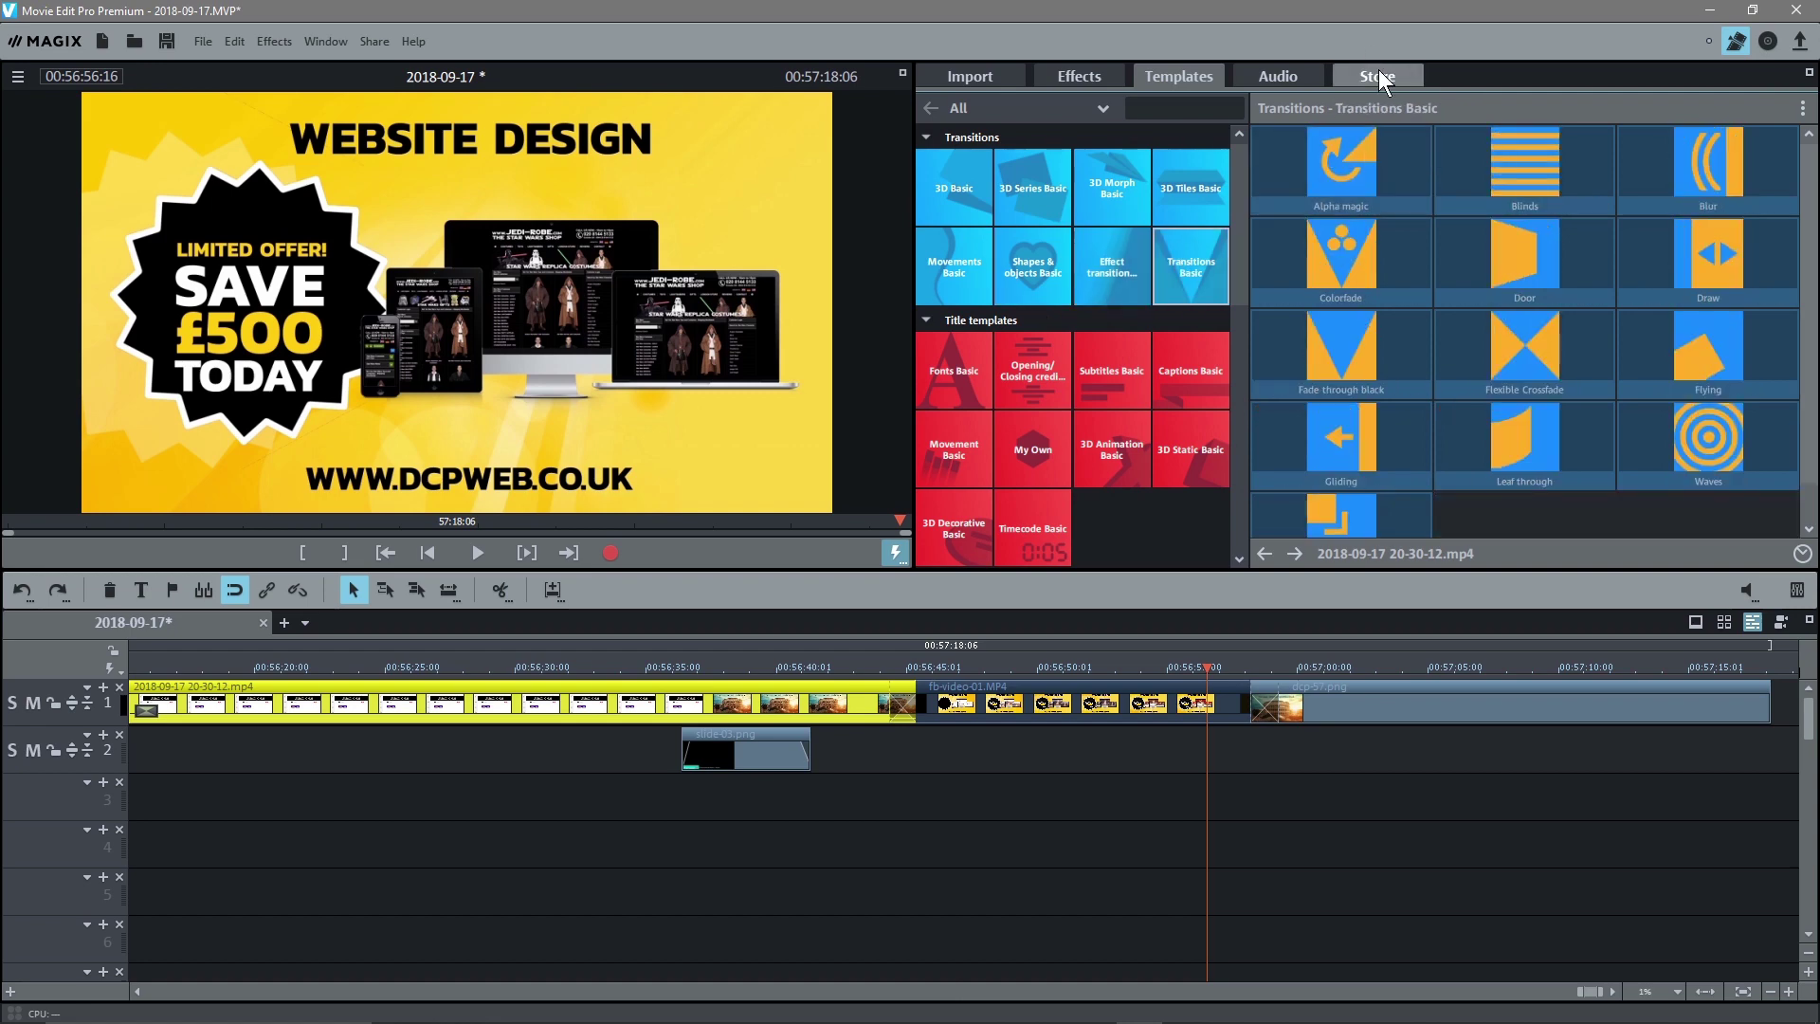
# Open the Stripe Collection transitions in the store and preview several of its Stripes and Geometric Stripes samples
pyautogui.click(1378, 74)
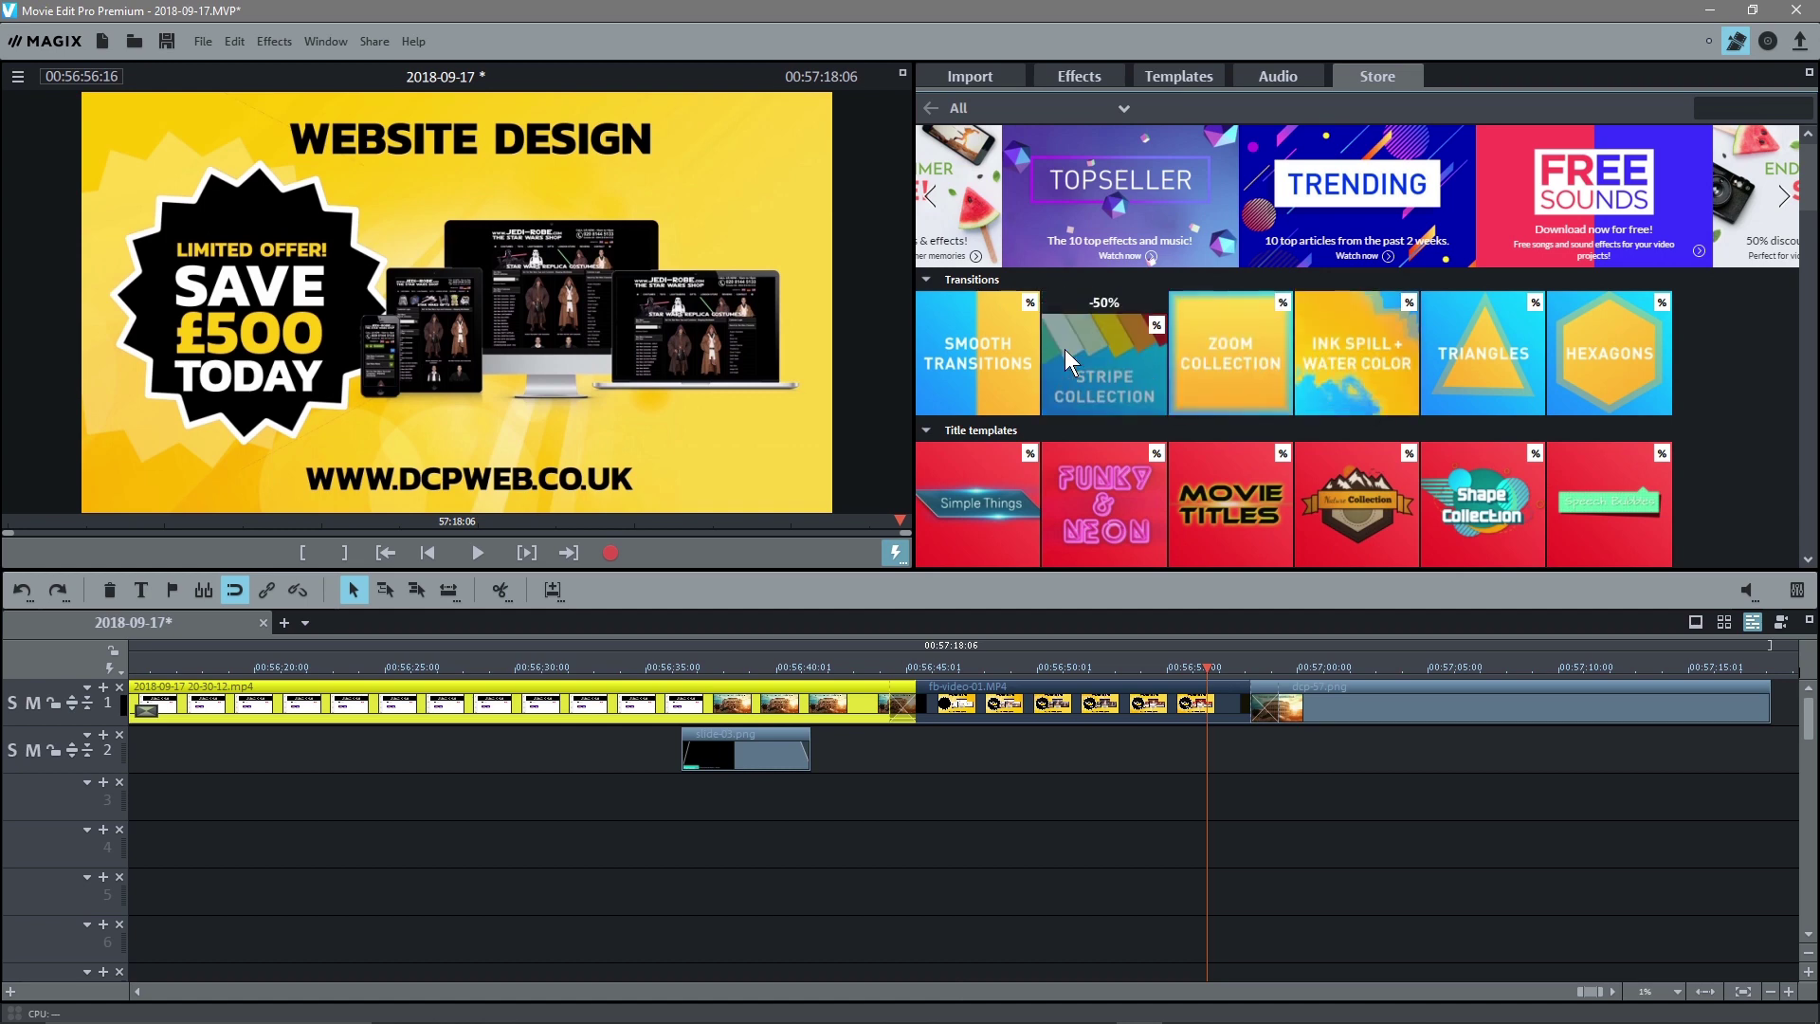
pyautogui.click(1094, 356)
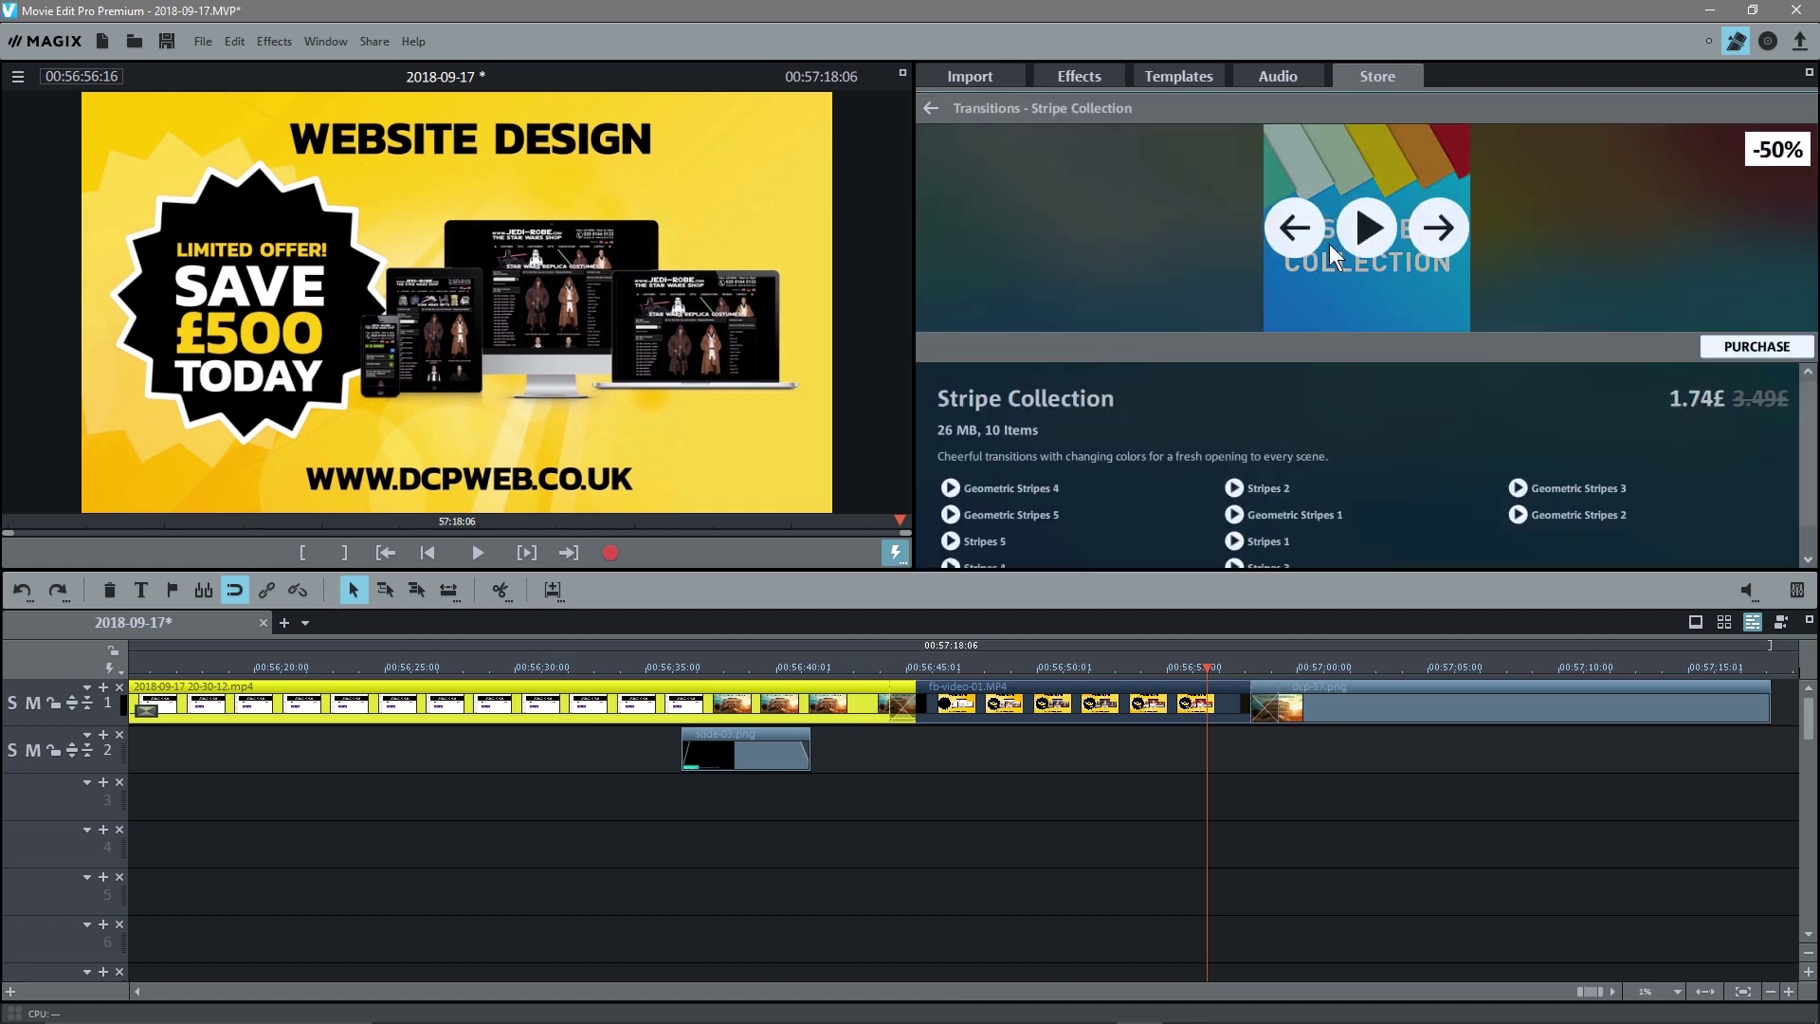
pyautogui.click(1361, 230)
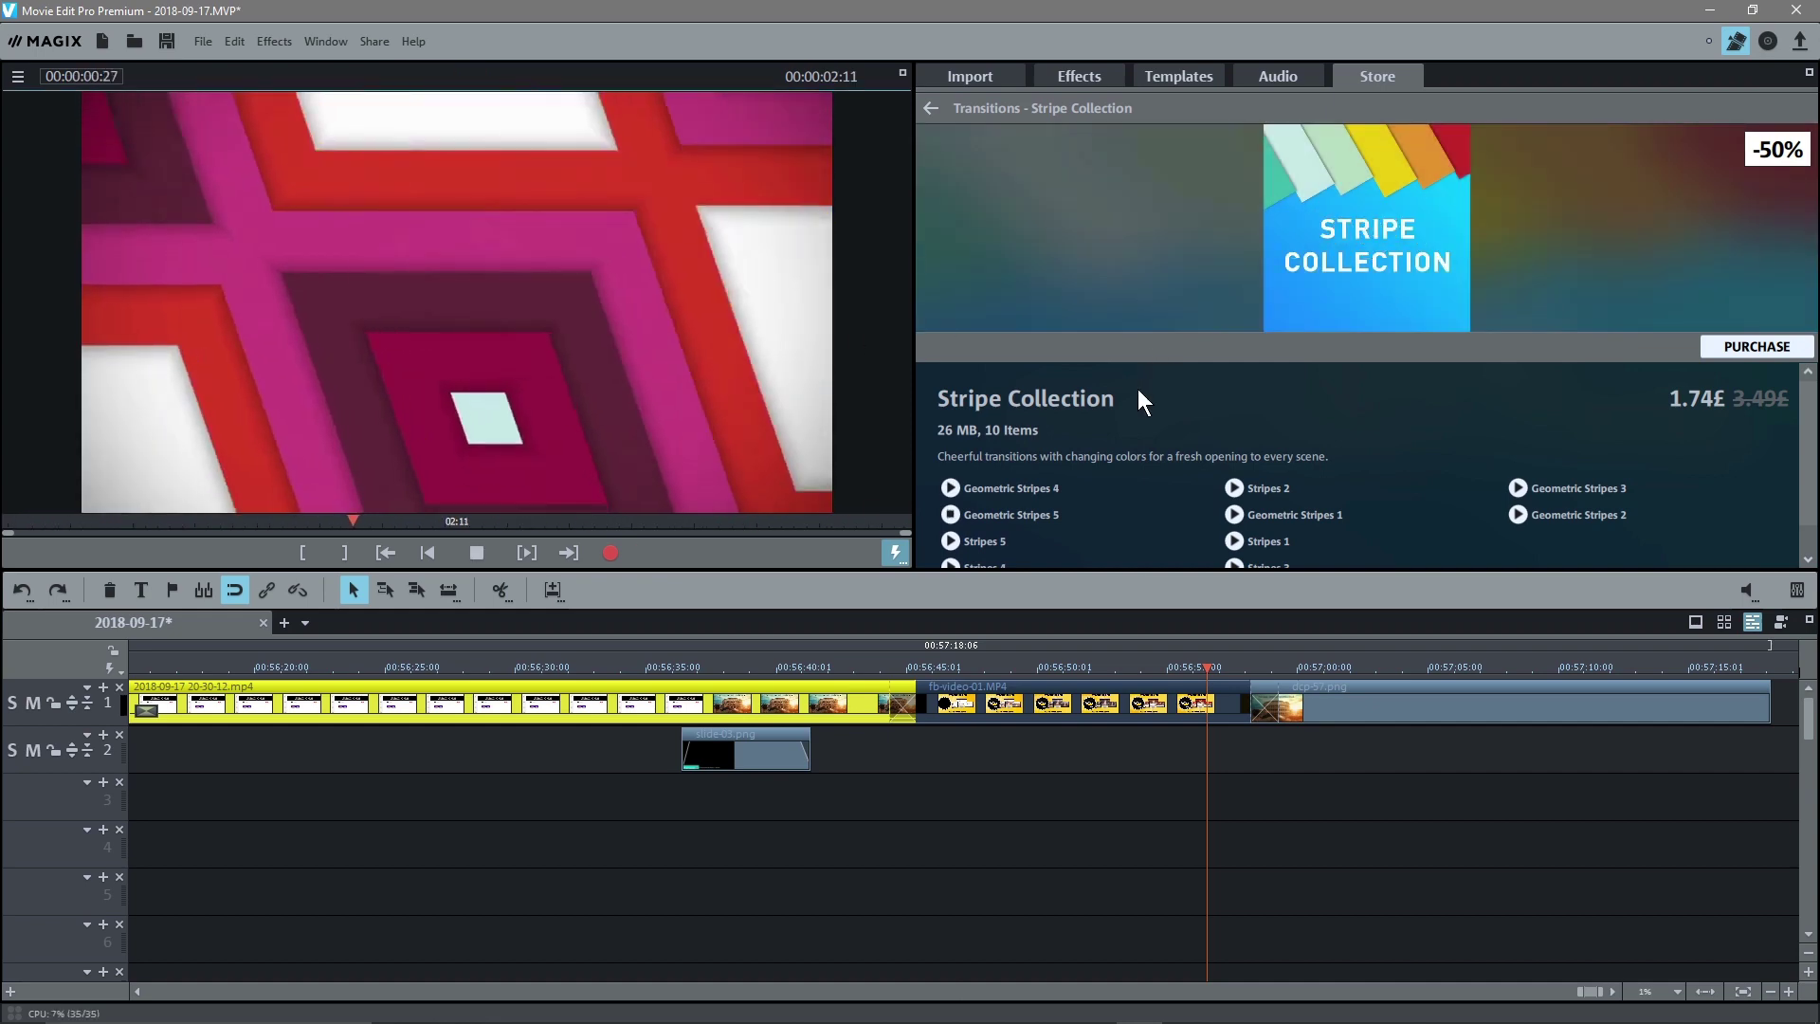
pyautogui.scroll(-1, 1132, 398)
pyautogui.click(987, 504)
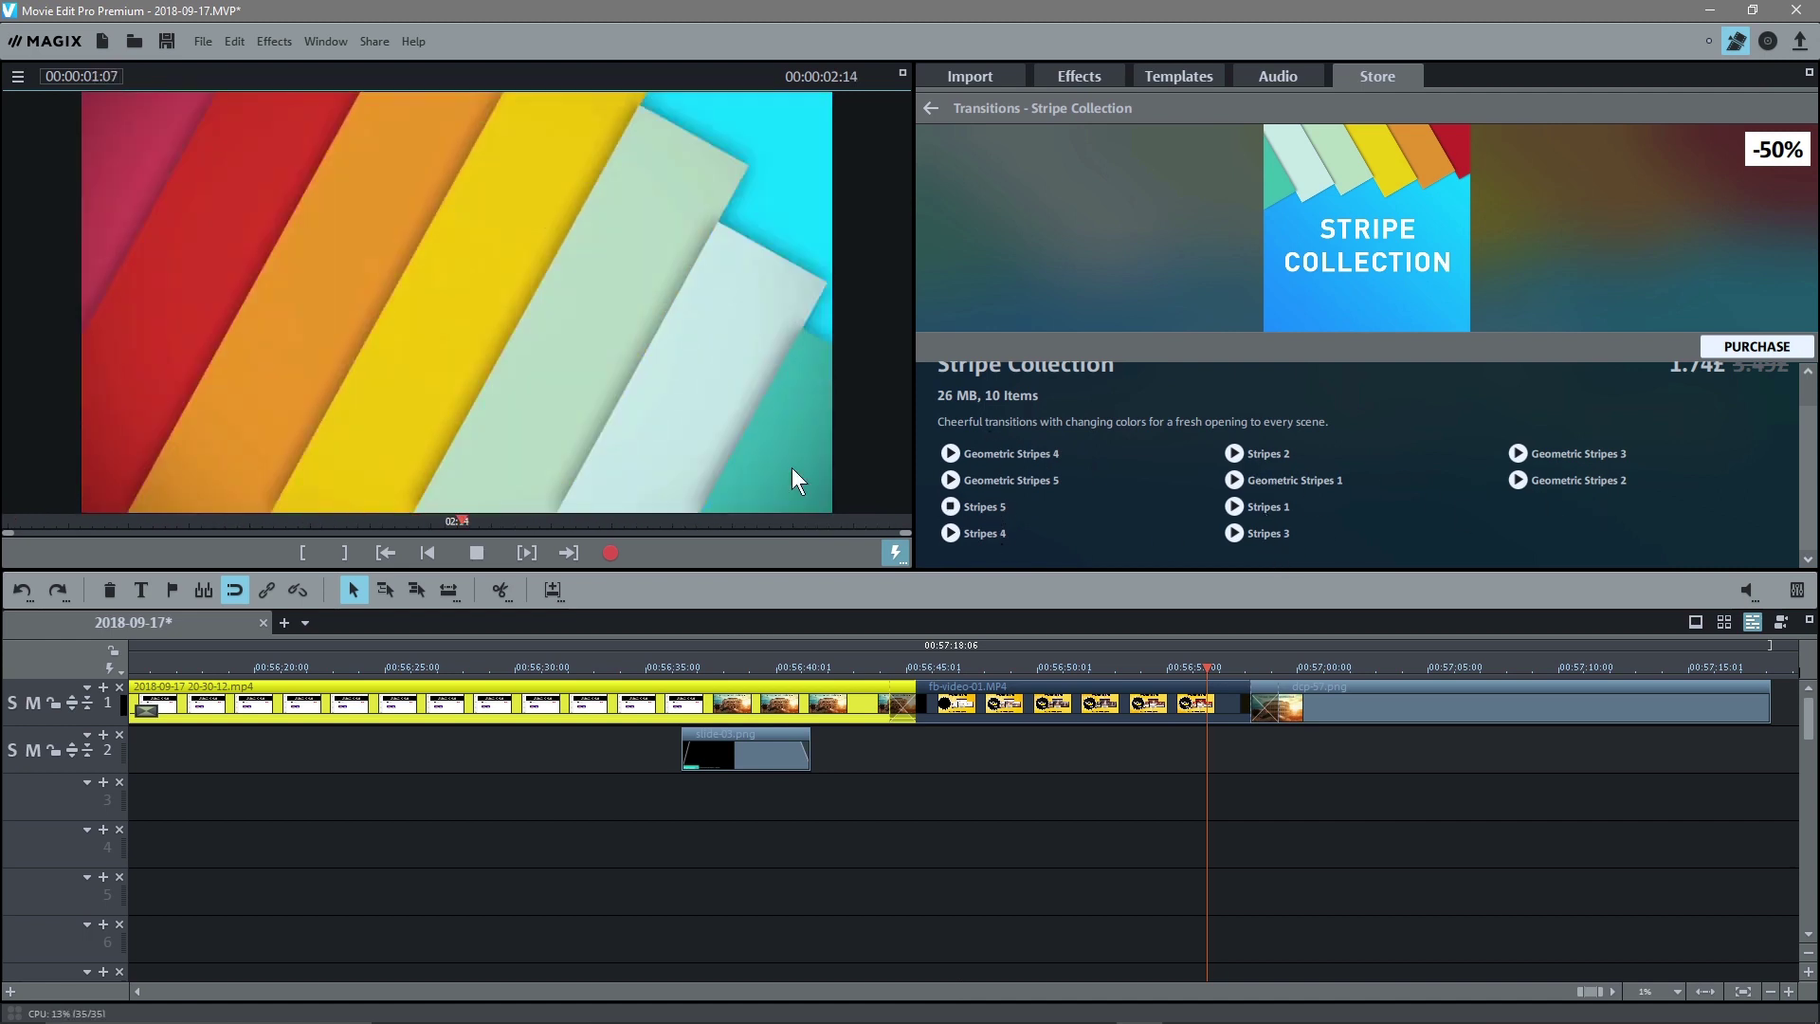
pyautogui.scroll(1, 1670, 431)
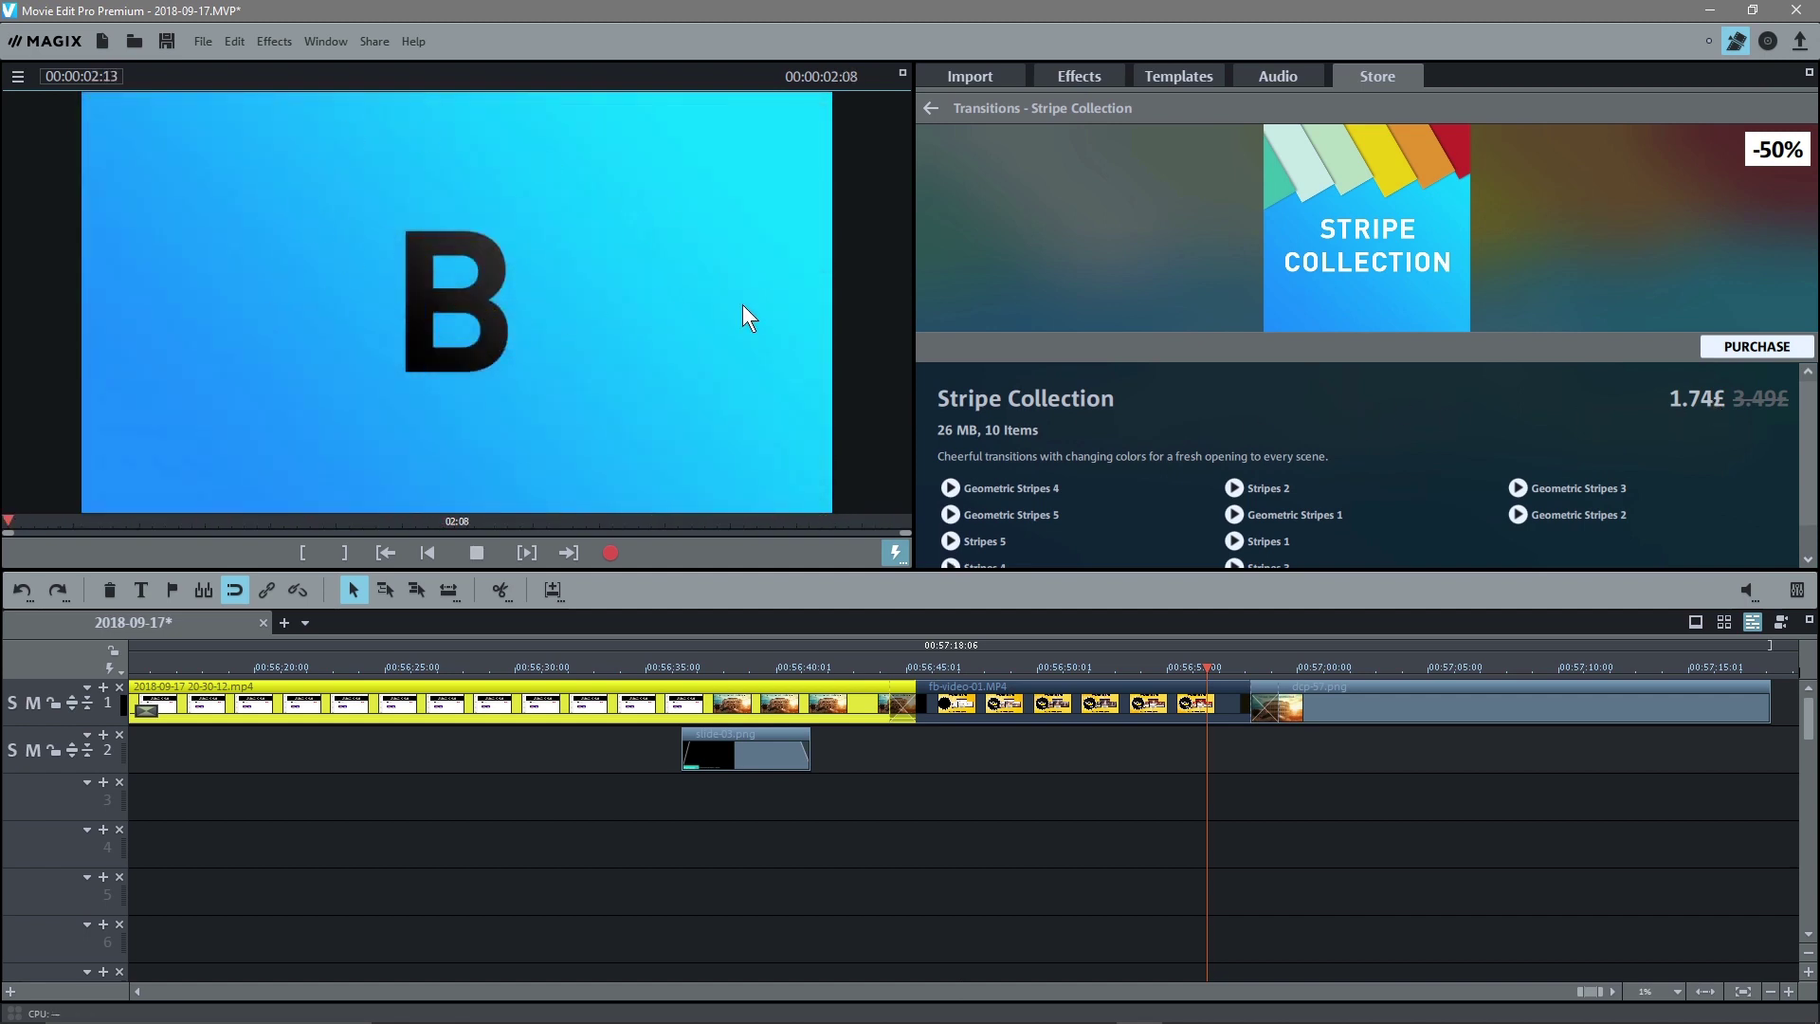
pyautogui.click(1233, 487)
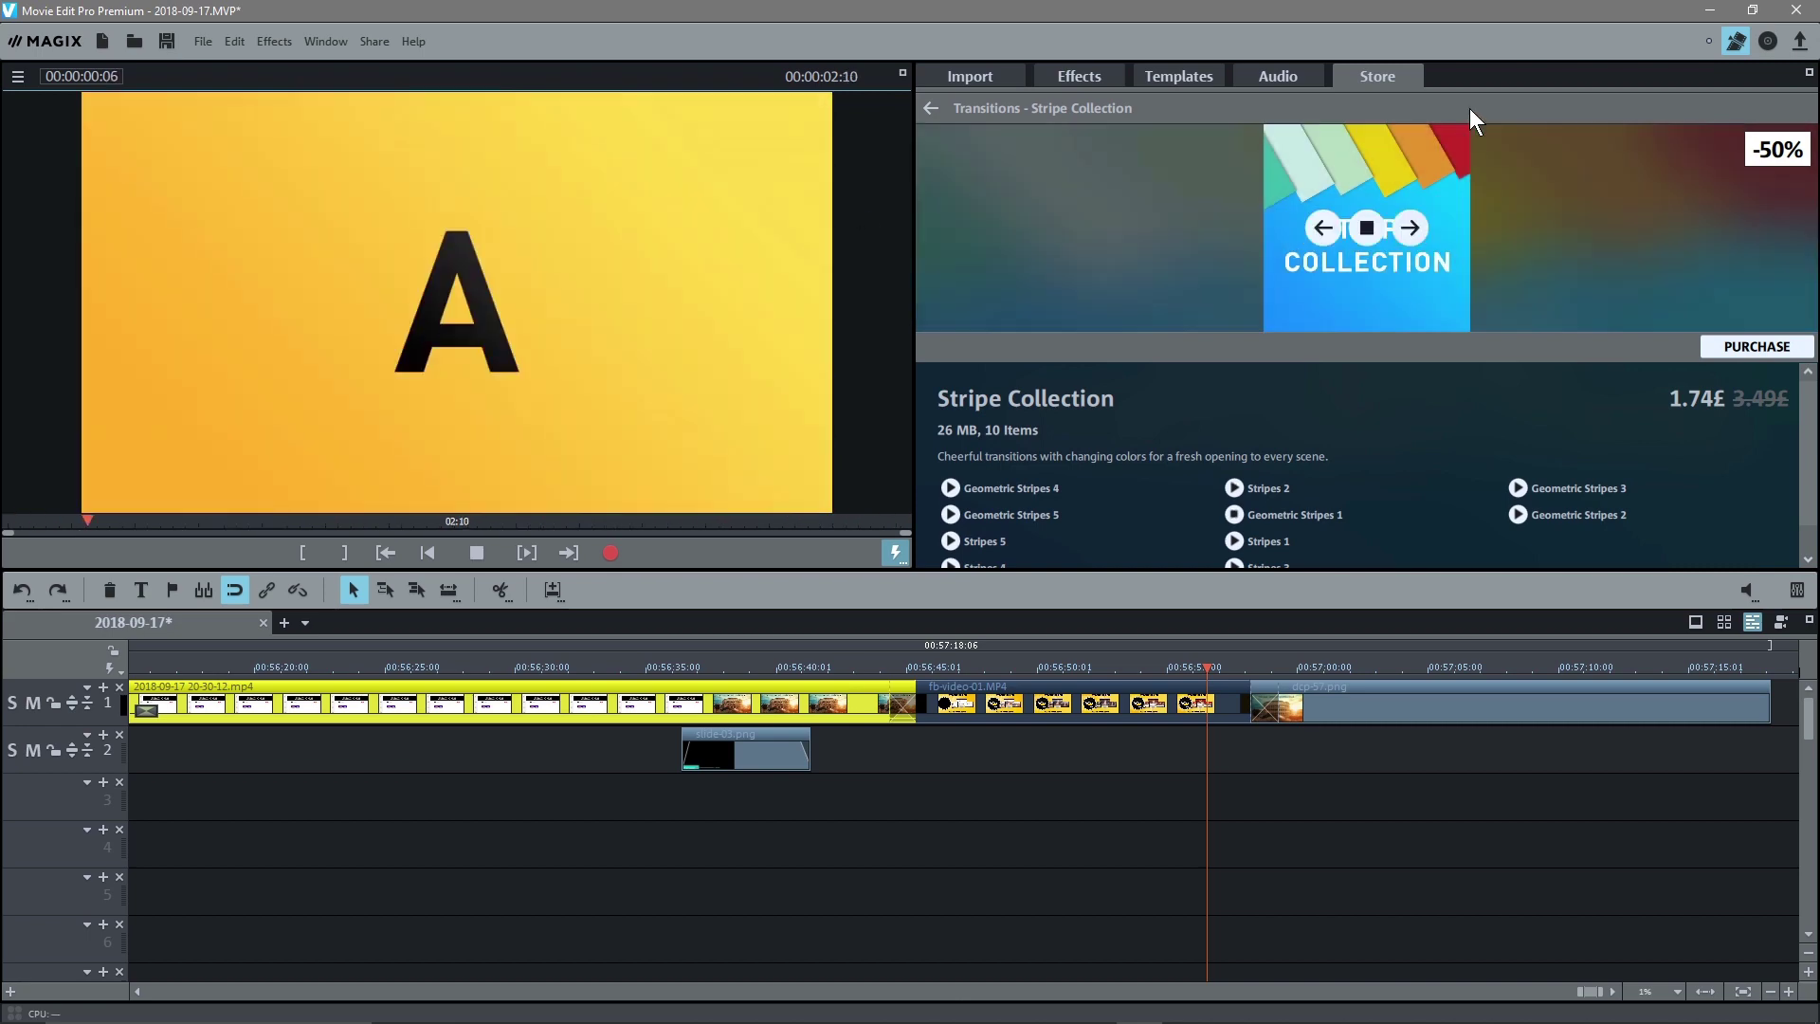
# Look through the store's movie templates and intro/outro animations, and return to the Transitions Basic templates
pyautogui.click(927, 106)
pyautogui.scroll(-5, 1157, 395)
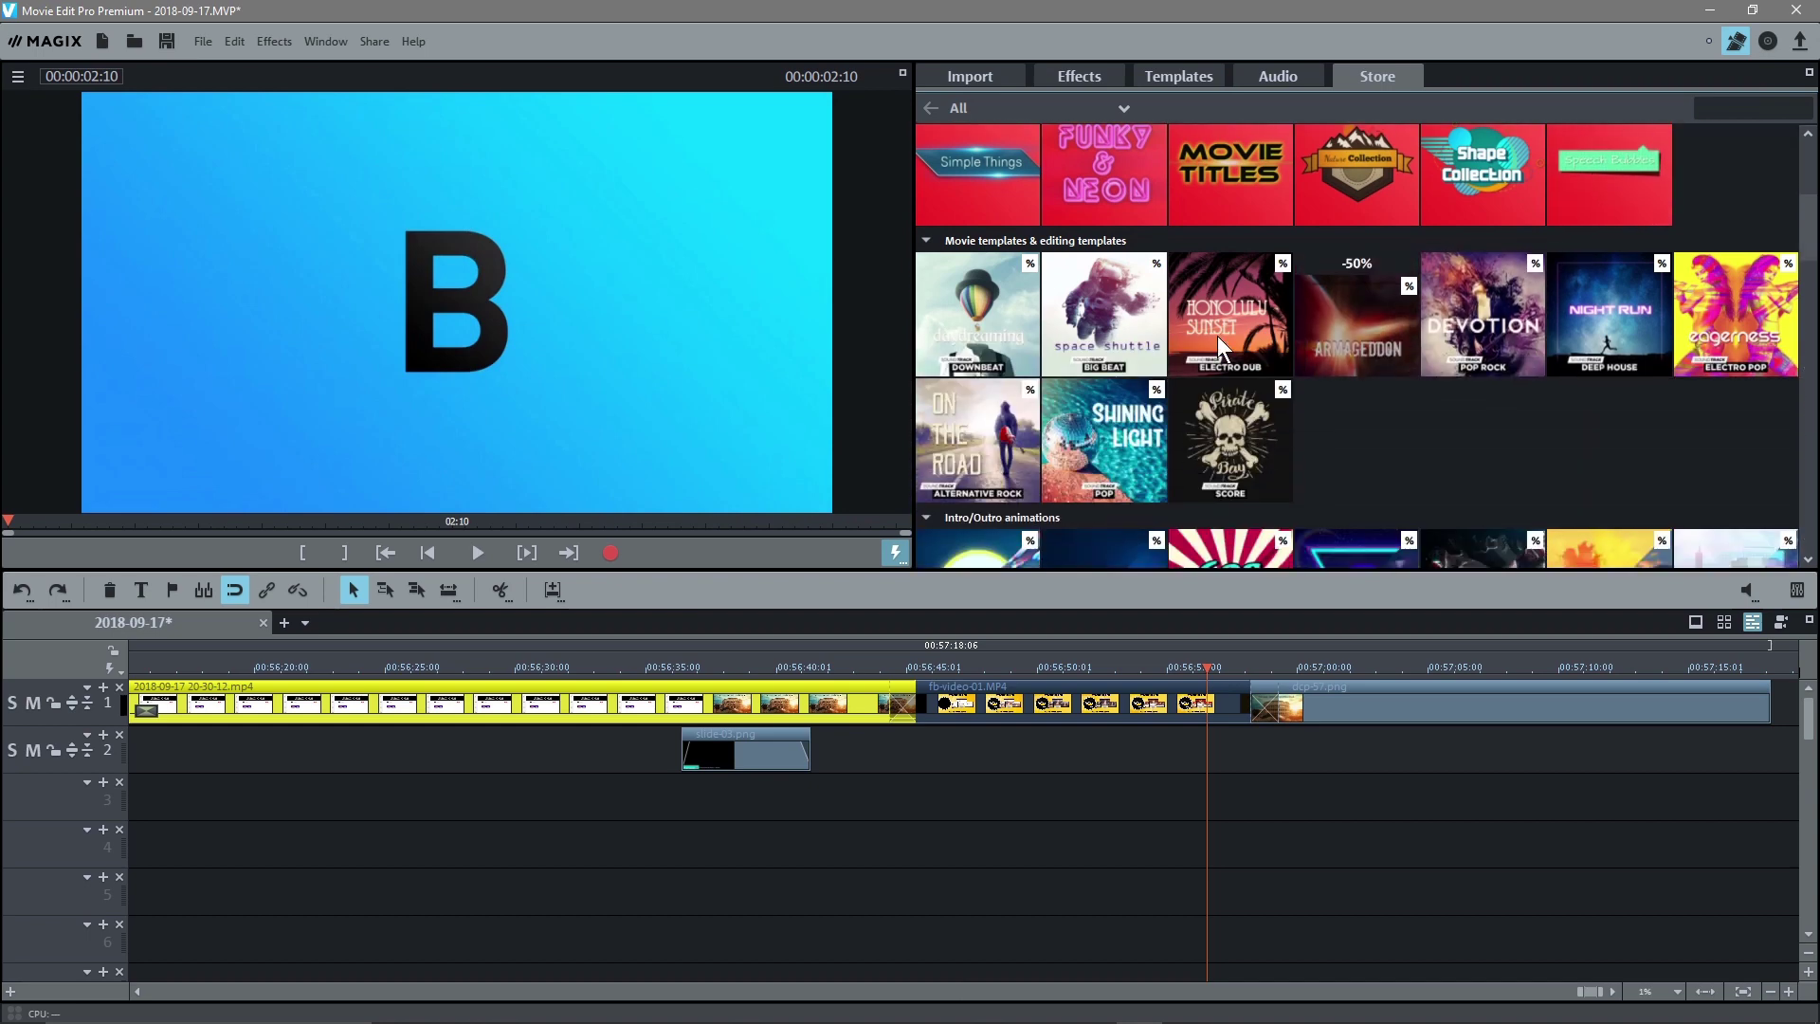
pyautogui.scroll(-4, 1169, 429)
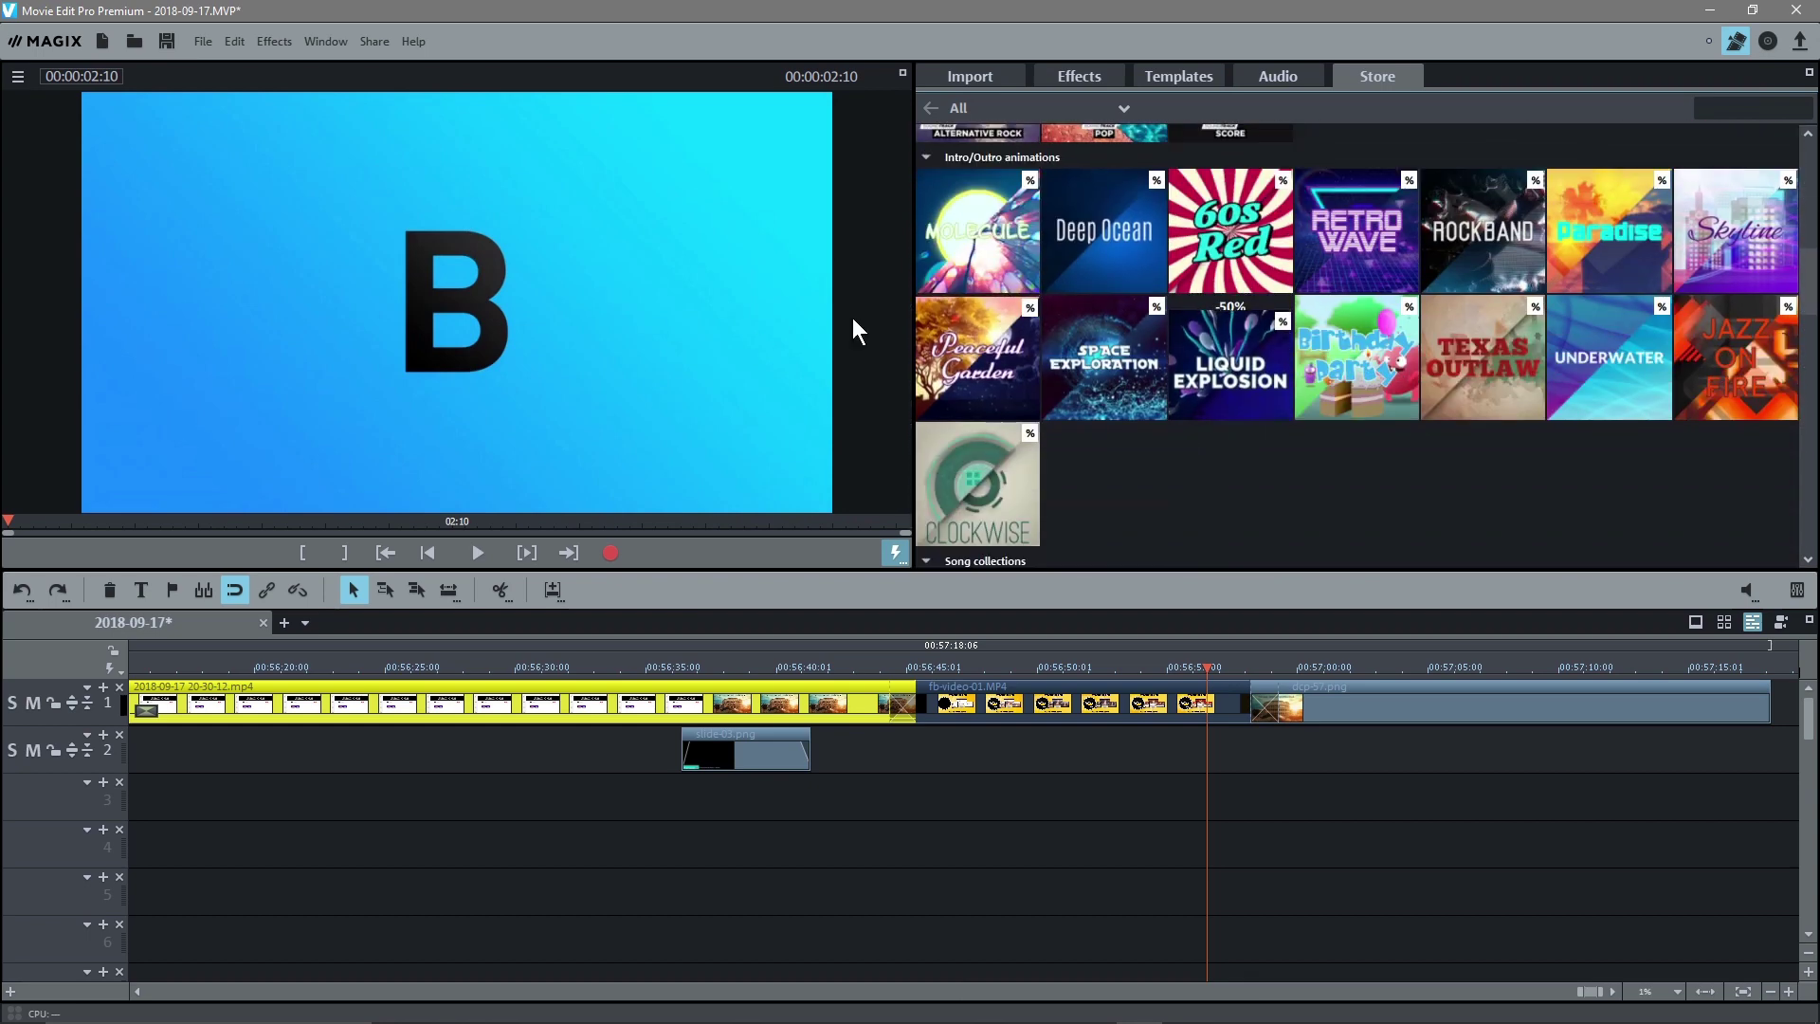
pyautogui.scroll(9, 1109, 356)
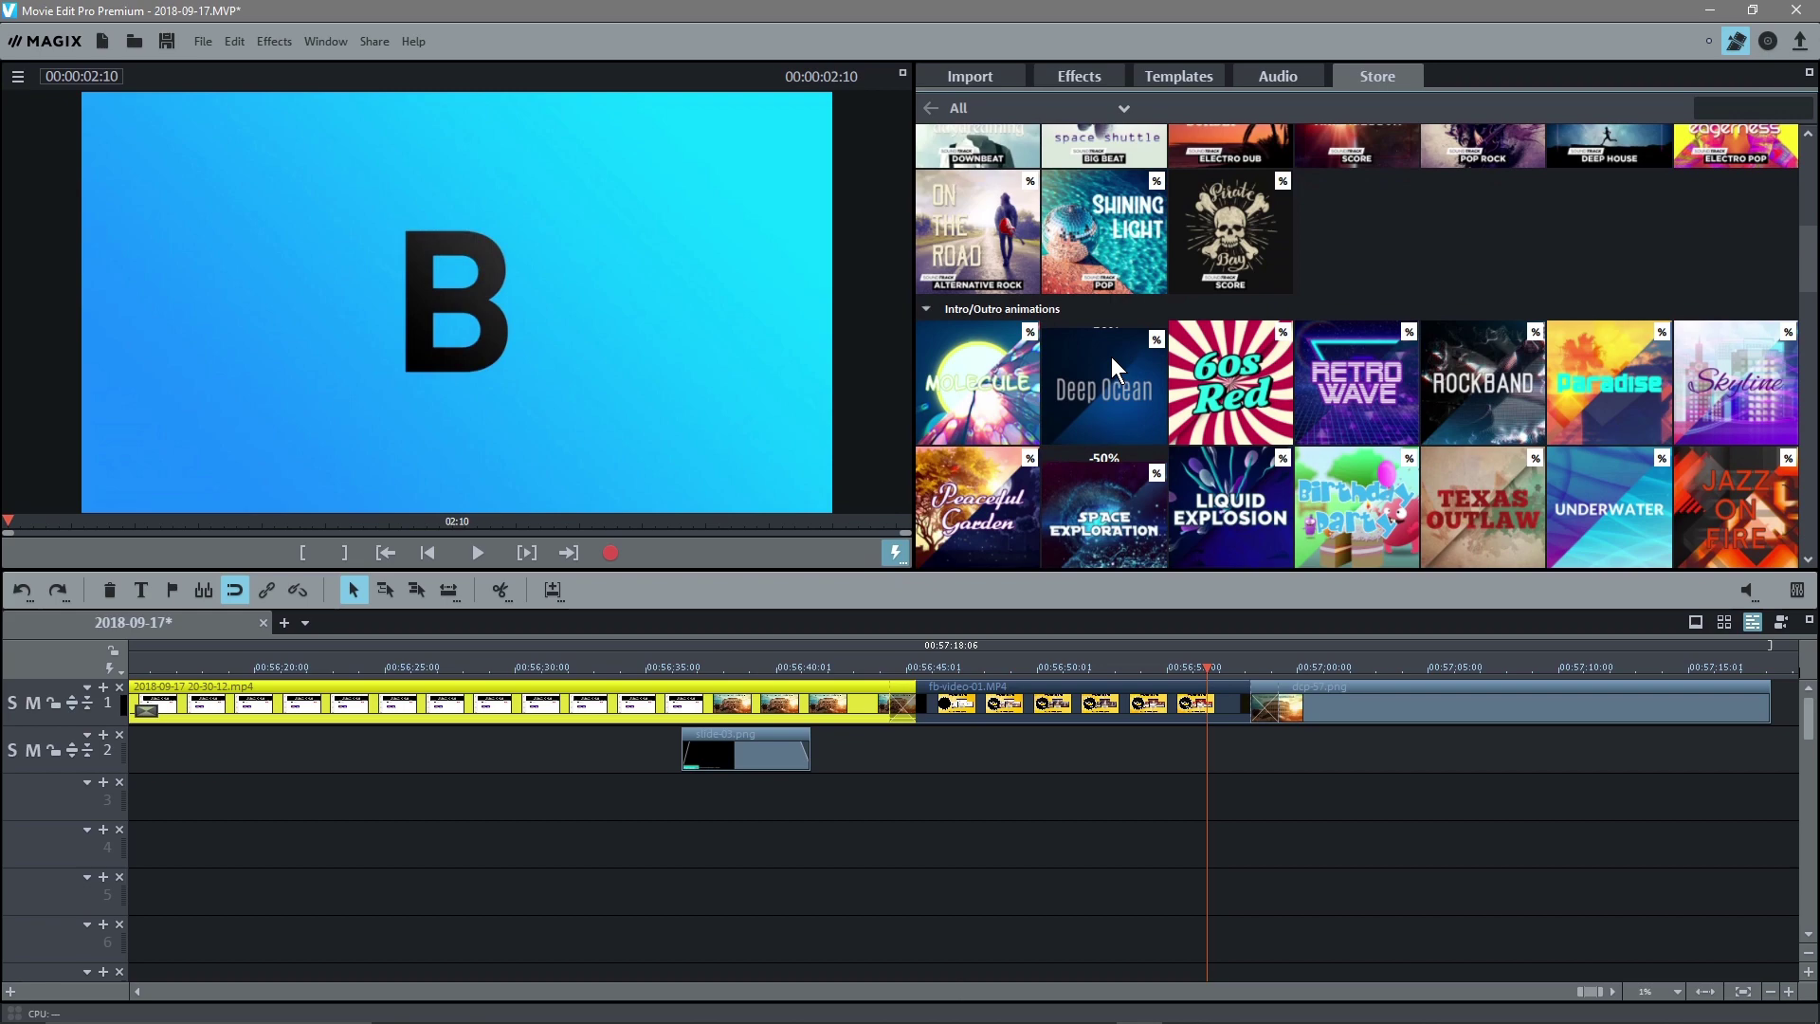
pyautogui.click(1168, 79)
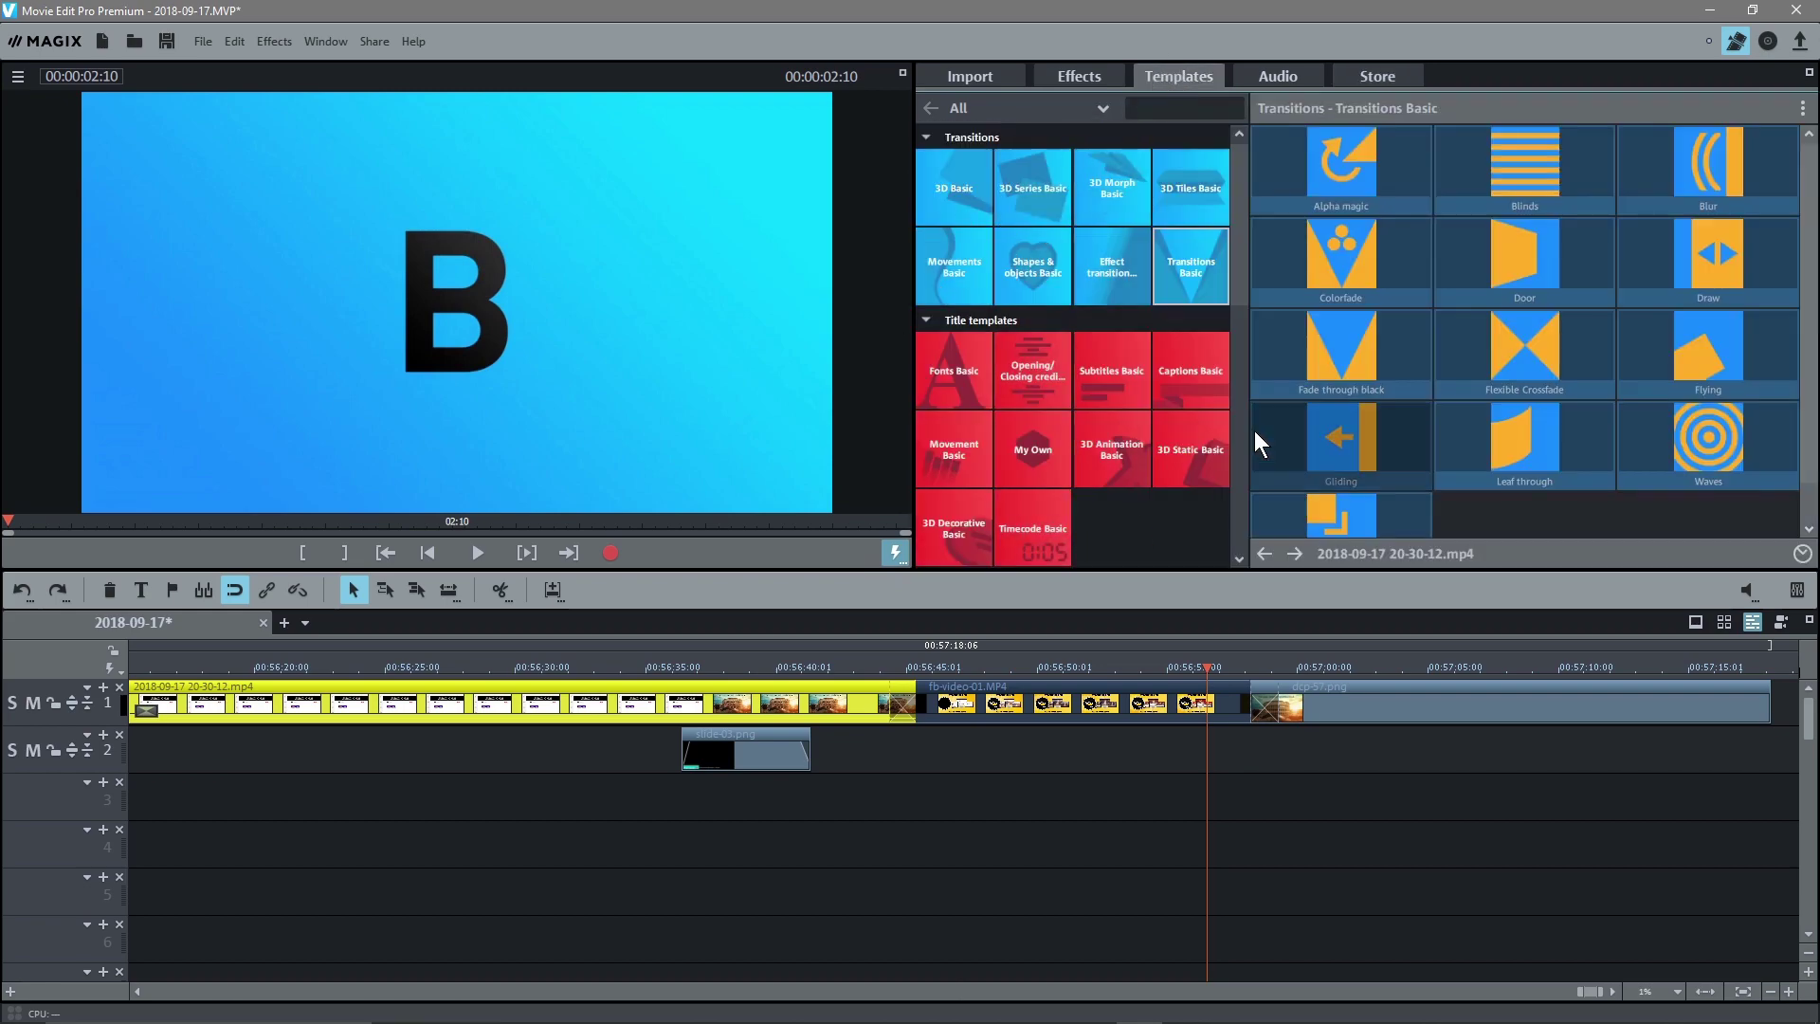
pyautogui.scroll(-5, 1086, 460)
pyautogui.scroll(5, 1094, 444)
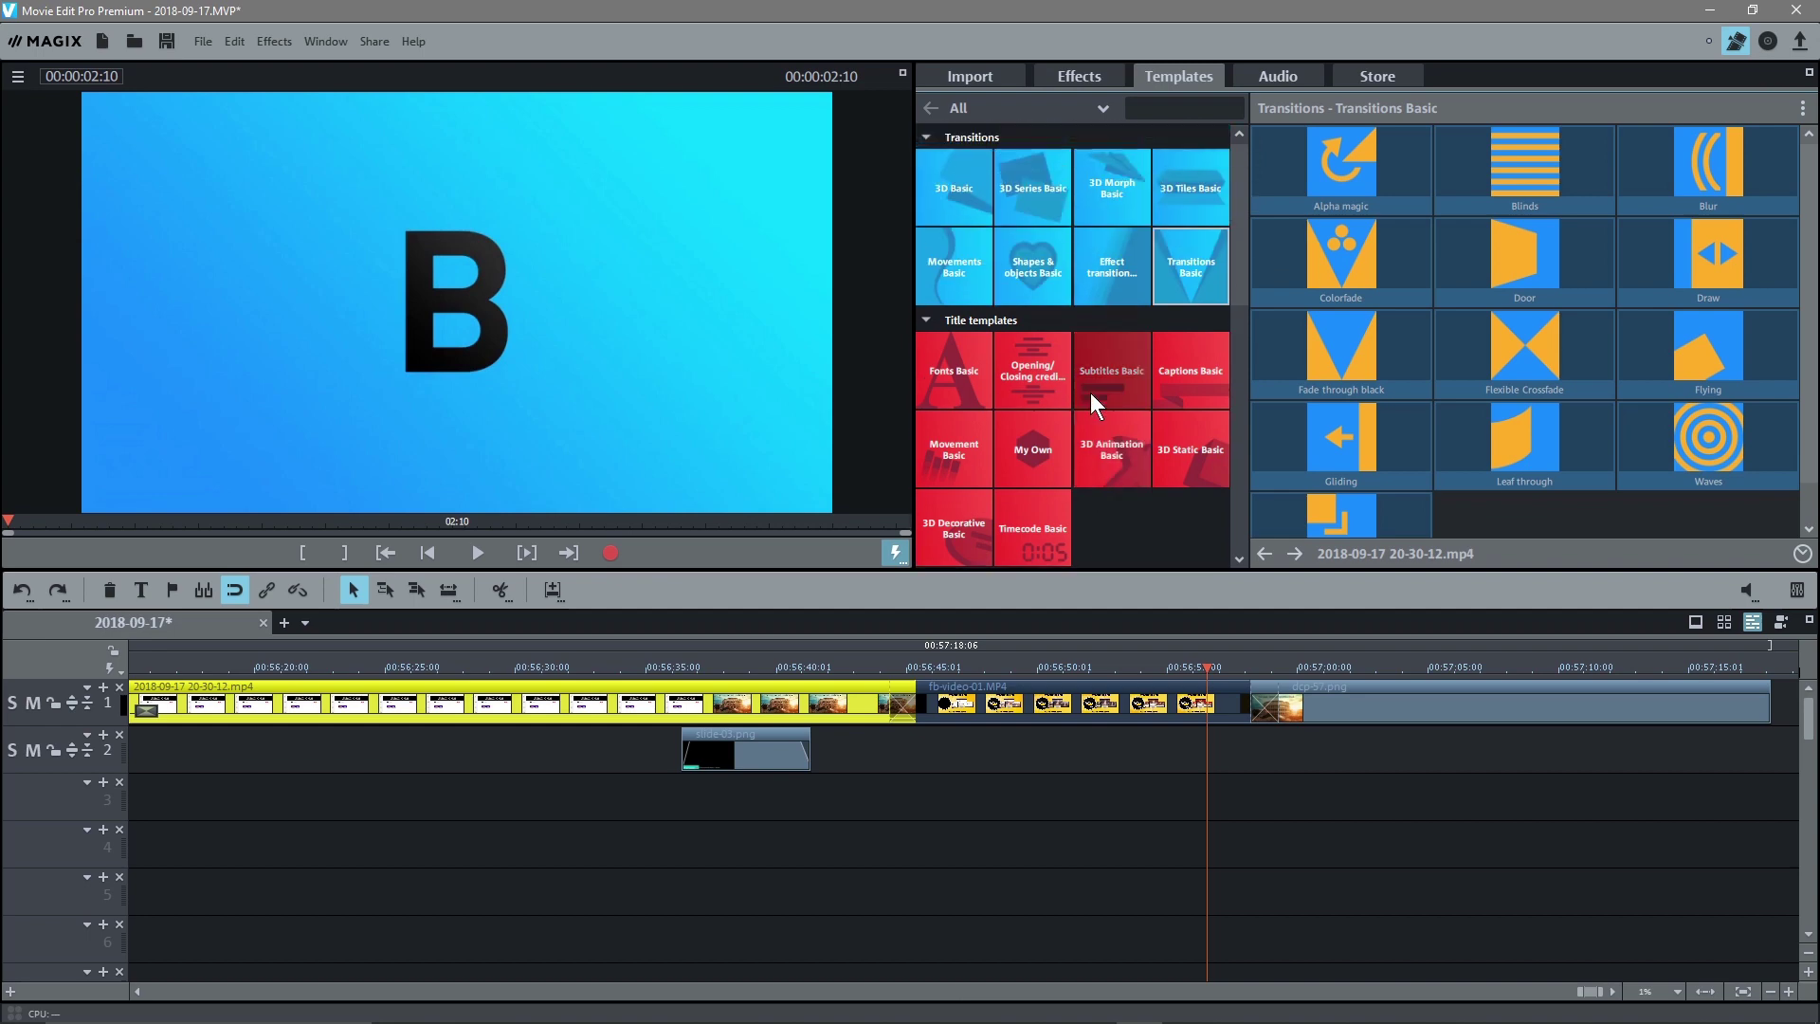
# Return the playhead to the start of the movie at 00:00:00:00 and save the project
pyautogui.click(1209, 667)
pyautogui.moveTo(1204, 667); pyautogui.dragTo(265, 669)
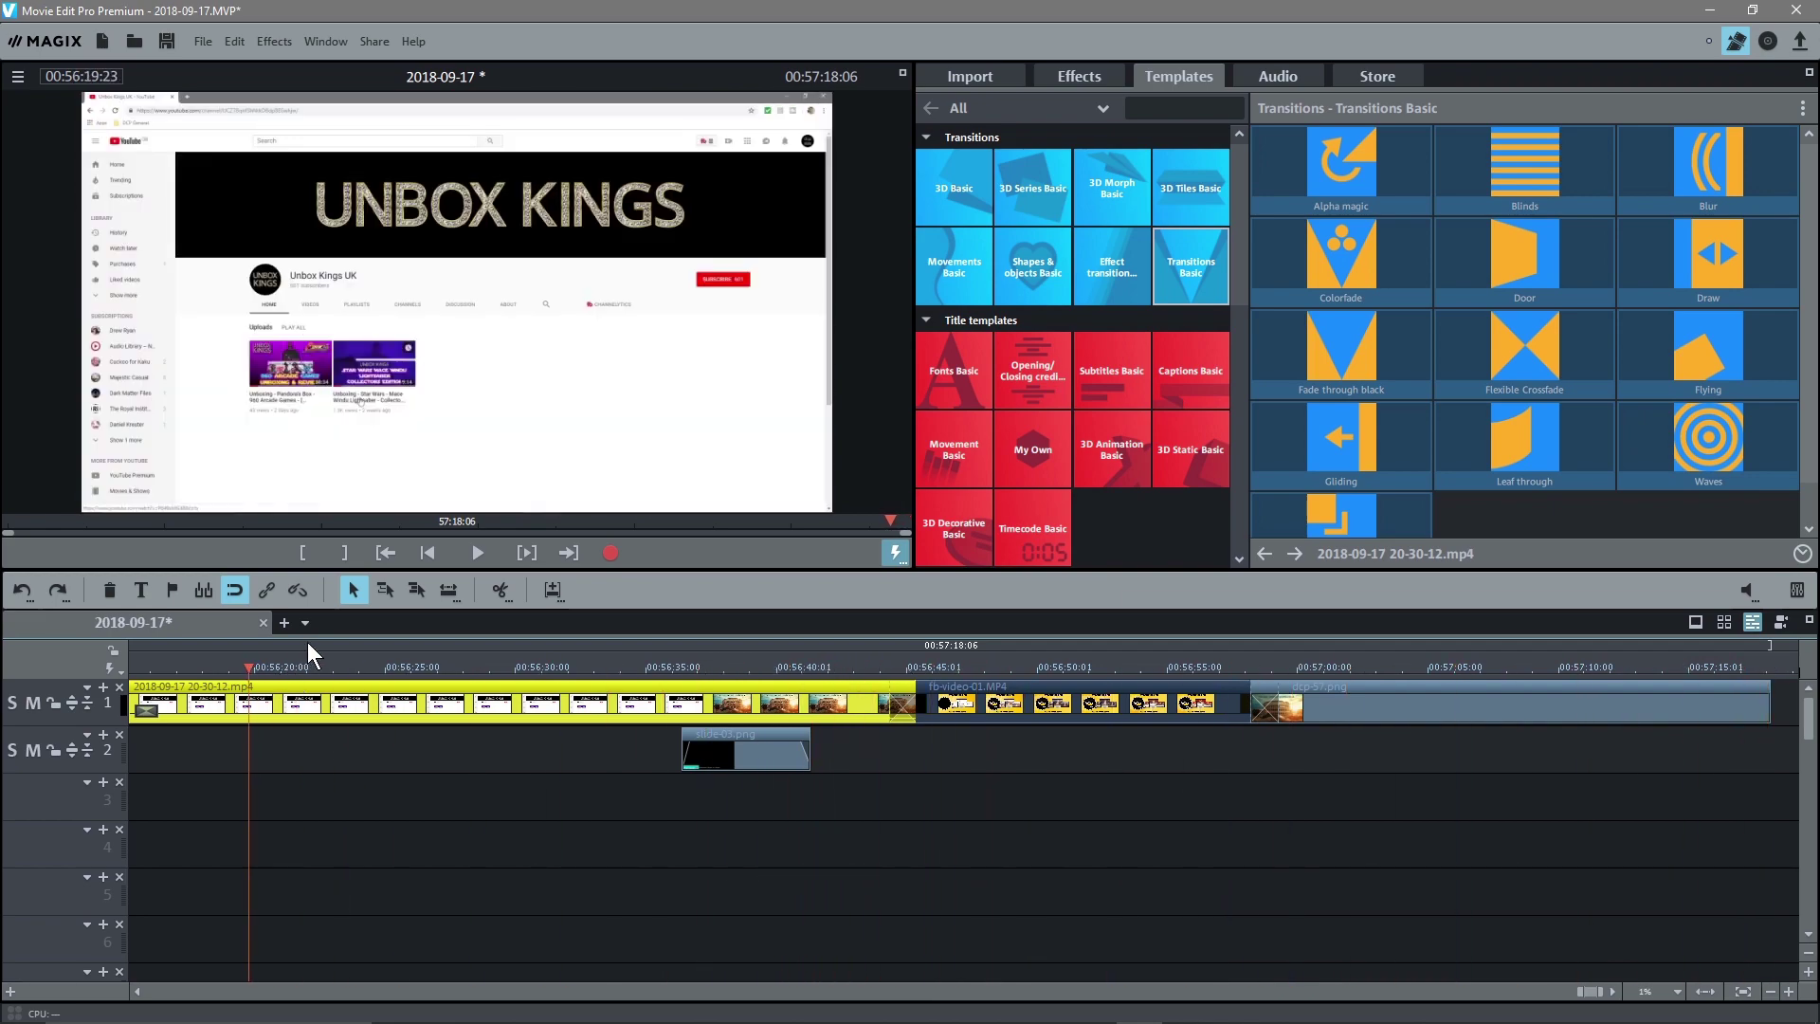
pyautogui.scroll(-3, 304, 641)
pyautogui.moveTo(920, 668); pyautogui.dragTo(485, 598)
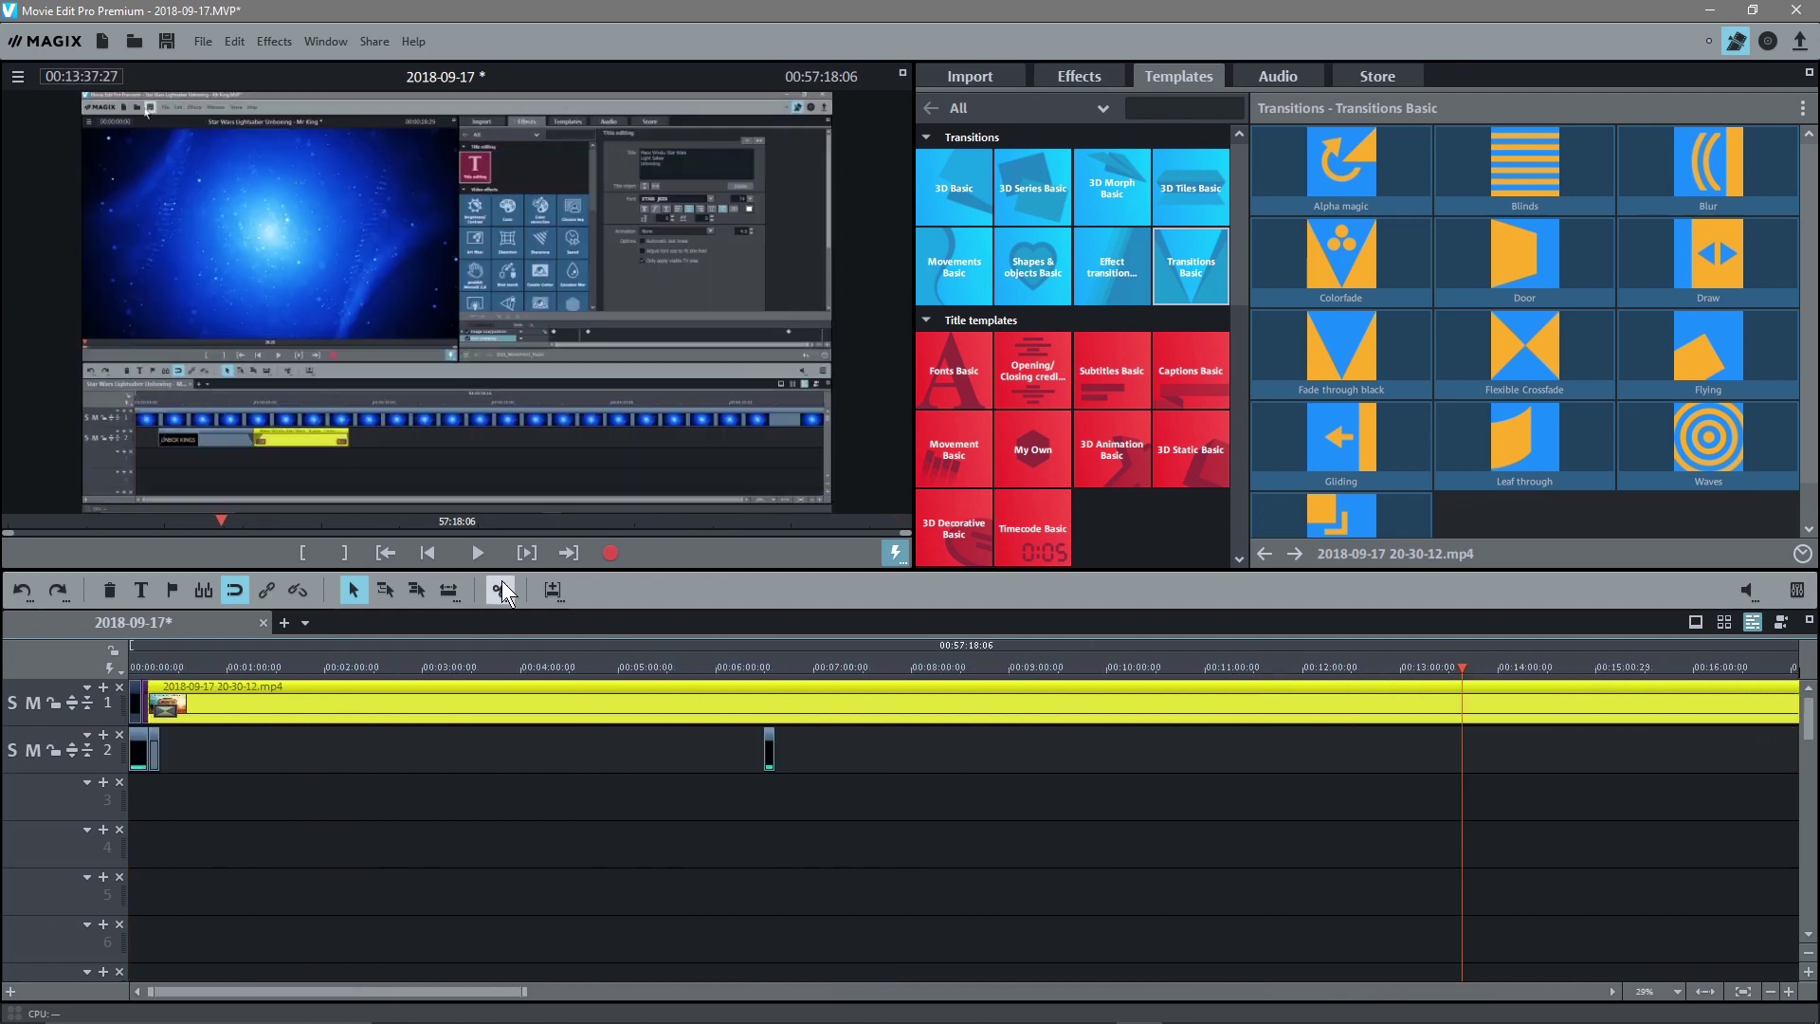
pyautogui.click(427, 551)
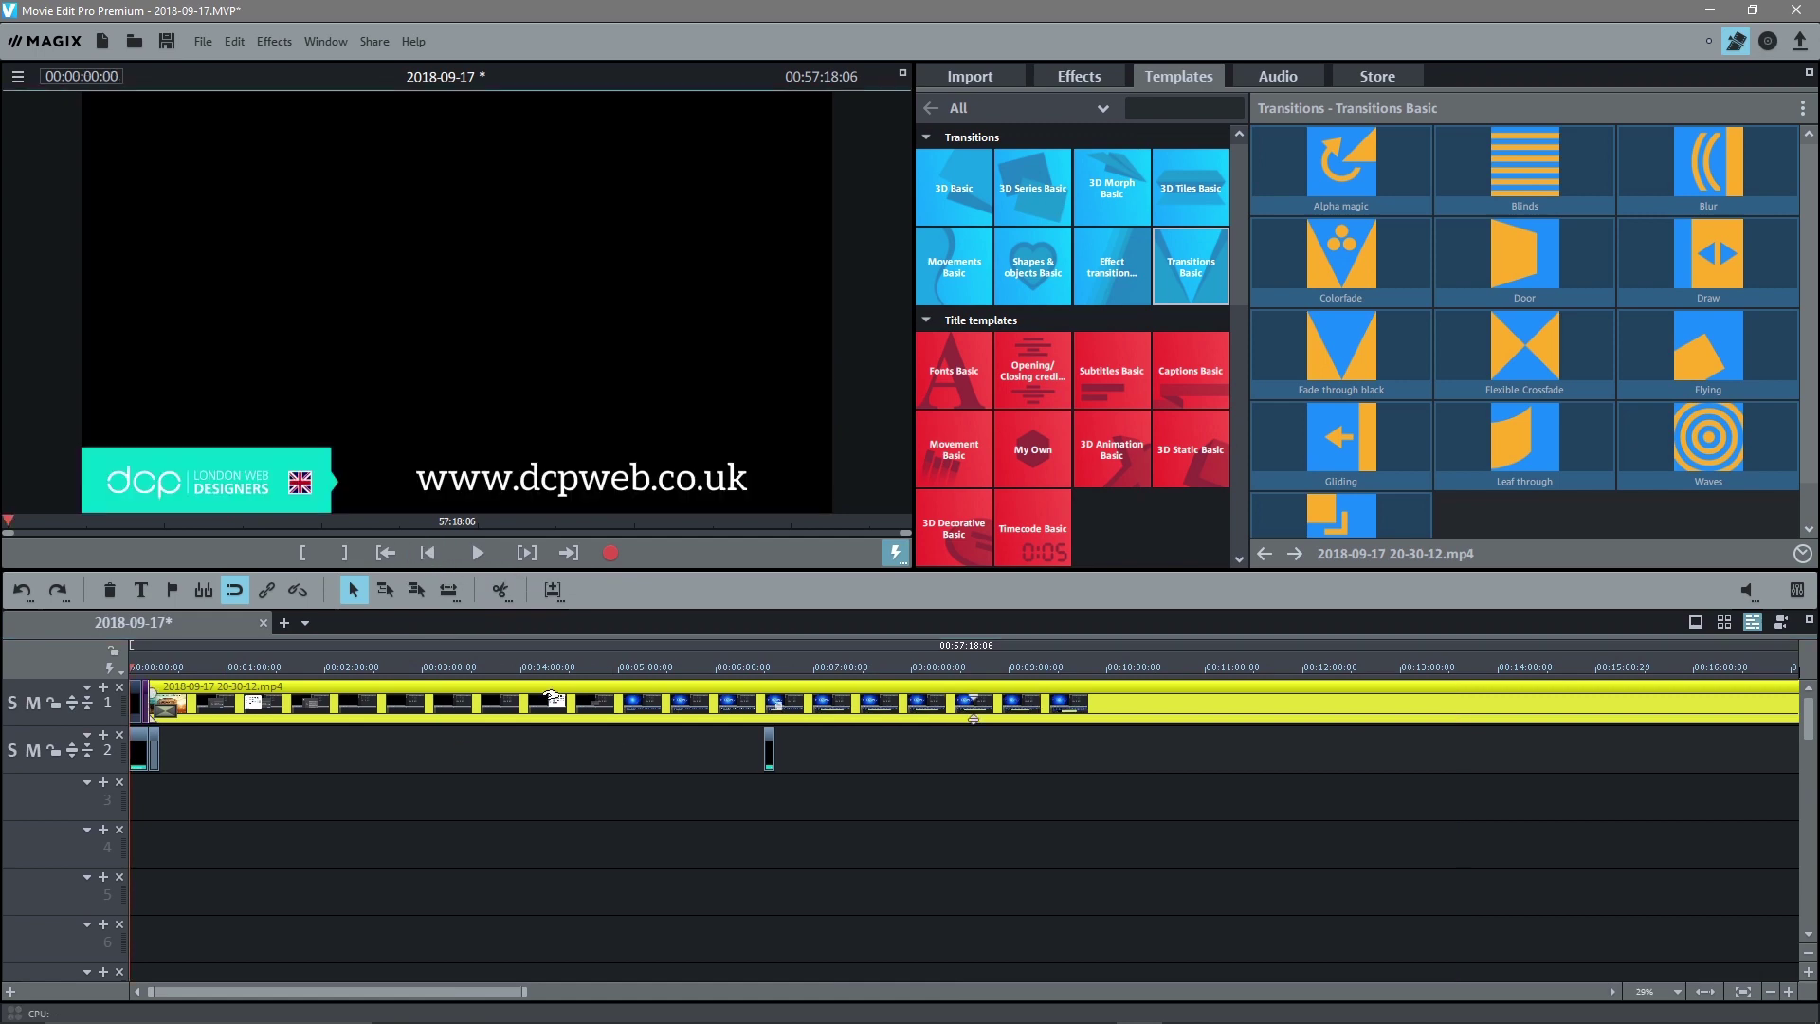
pyautogui.click(167, 41)
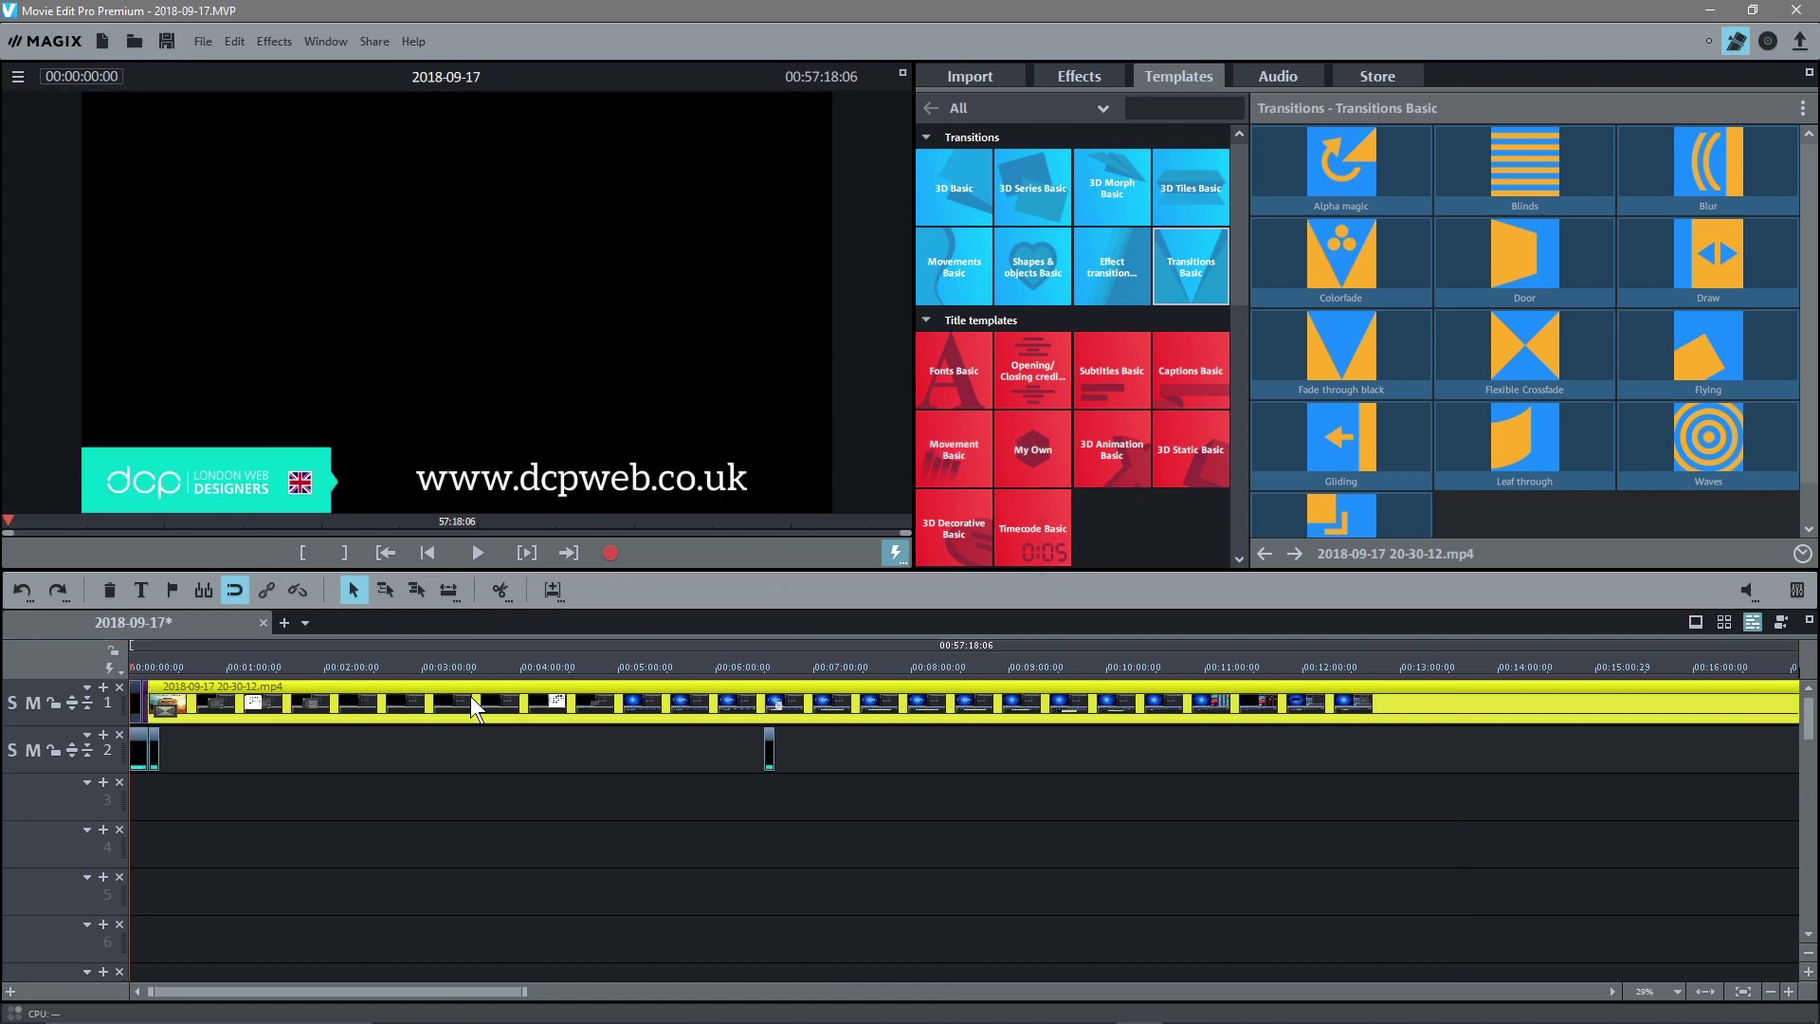
# Preview the music files Leveled_Up, pop_8 and electronic_30 in Groove Music, closing the player after each one
pyautogui.scroll(5, 343, 793)
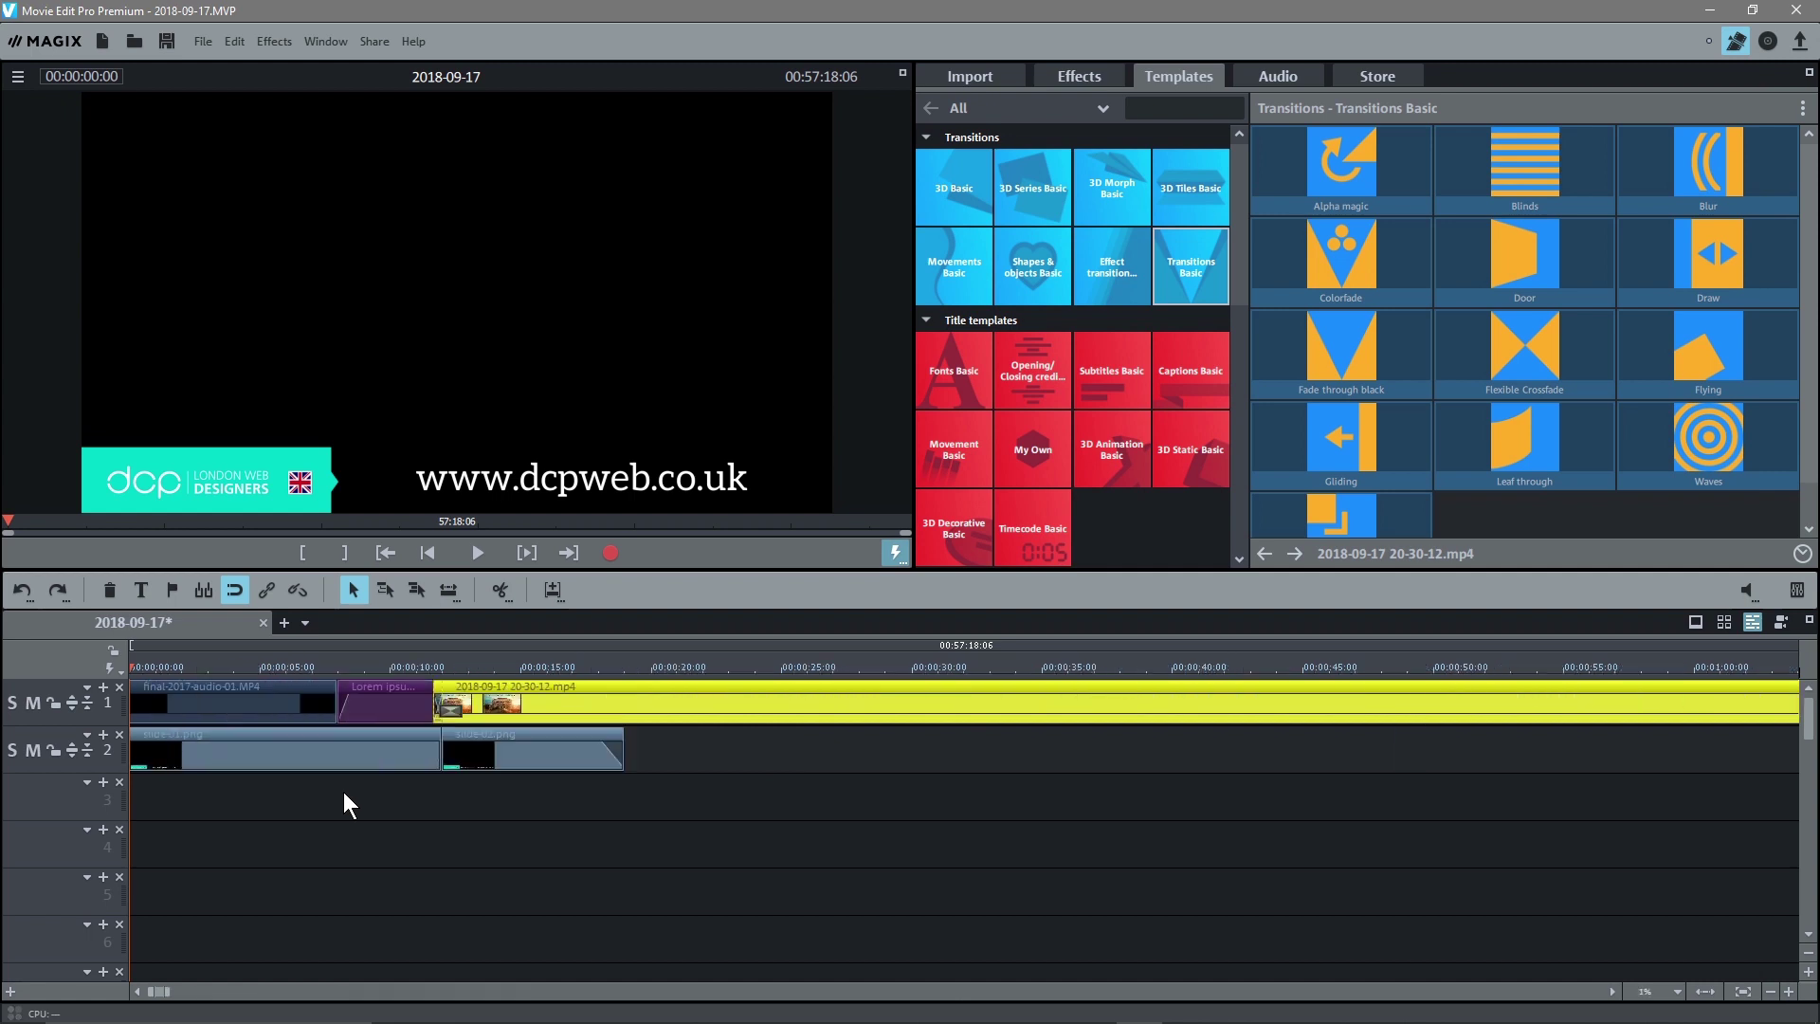
pyautogui.scroll(2, 343, 792)
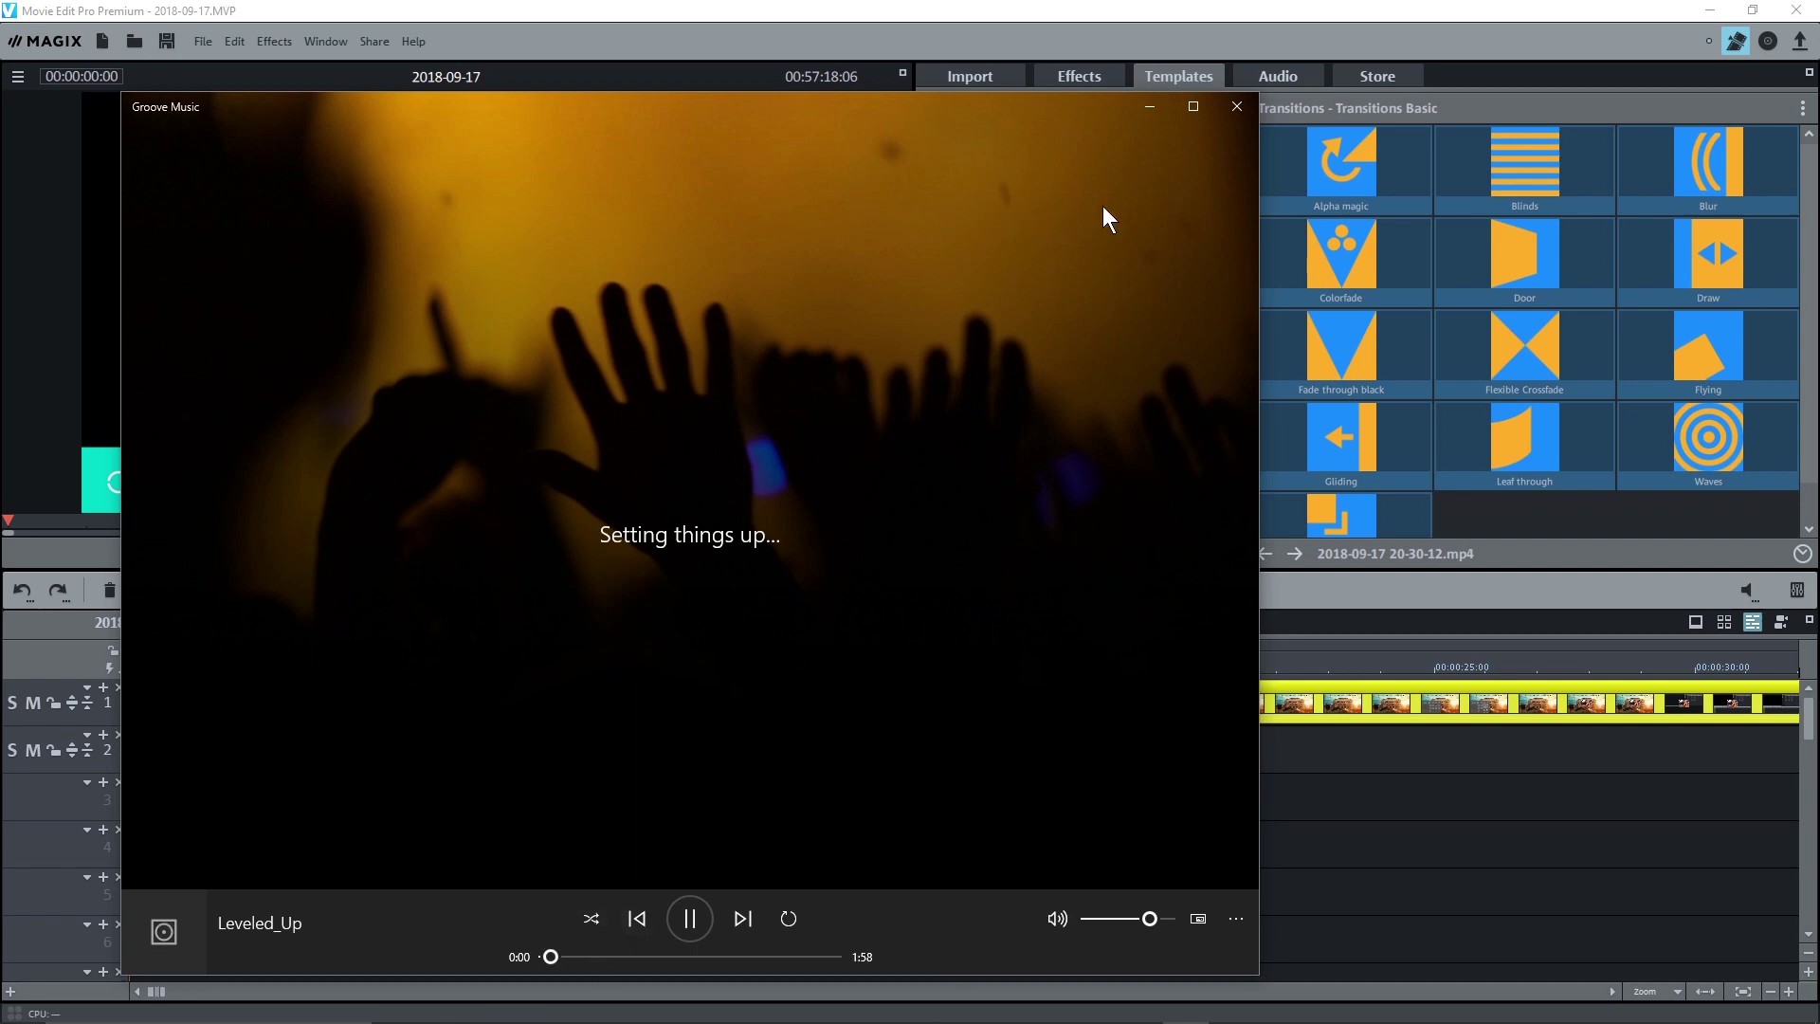
pyautogui.click(1236, 106)
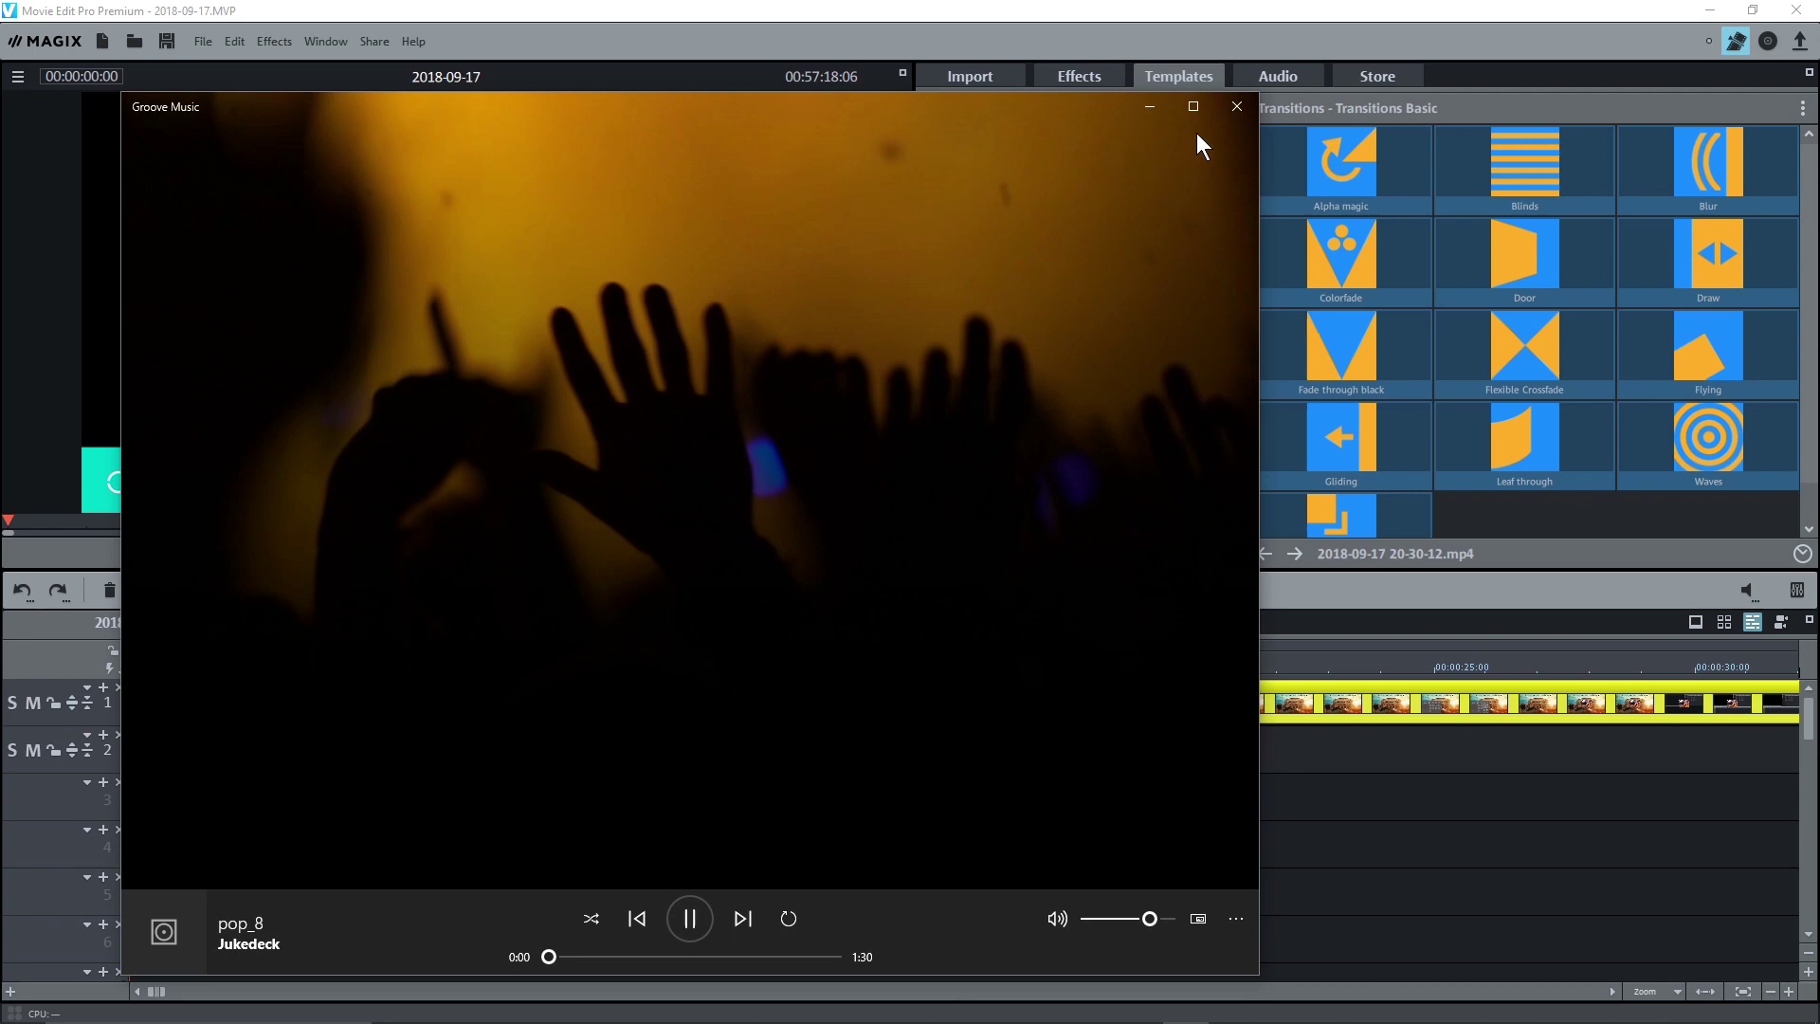
pyautogui.click(1237, 106)
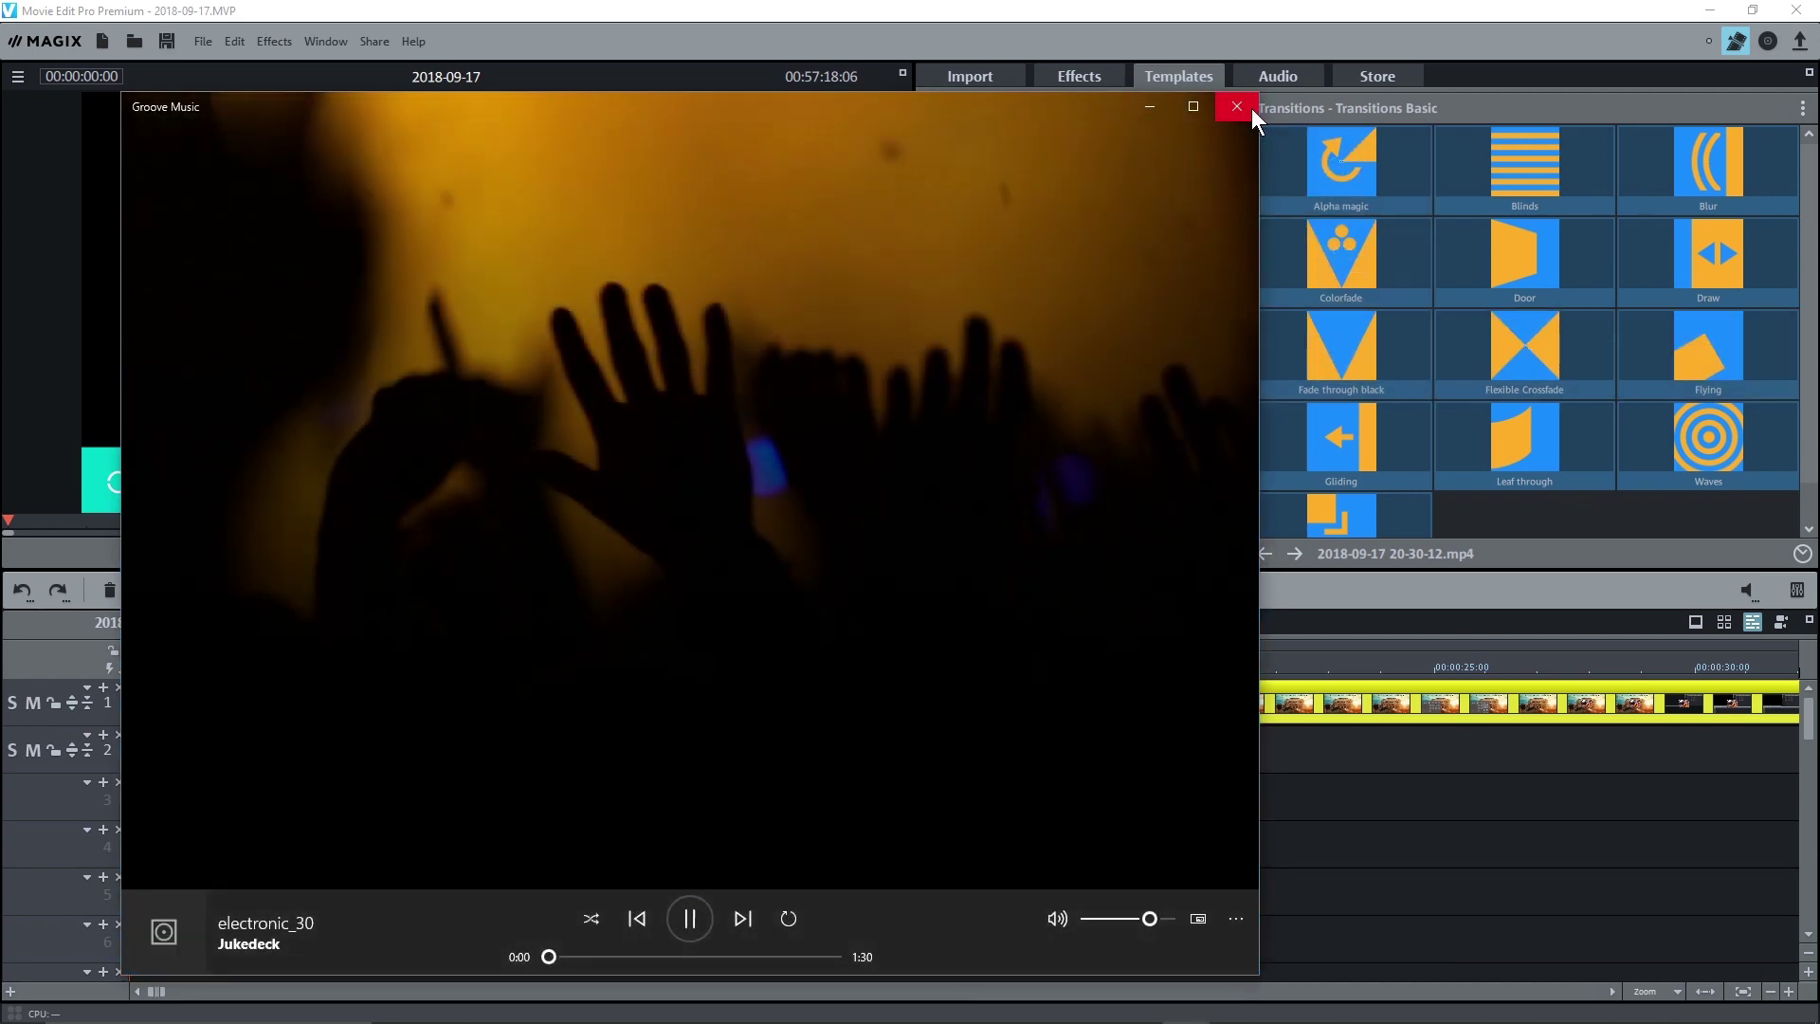
pyautogui.click(1238, 106)
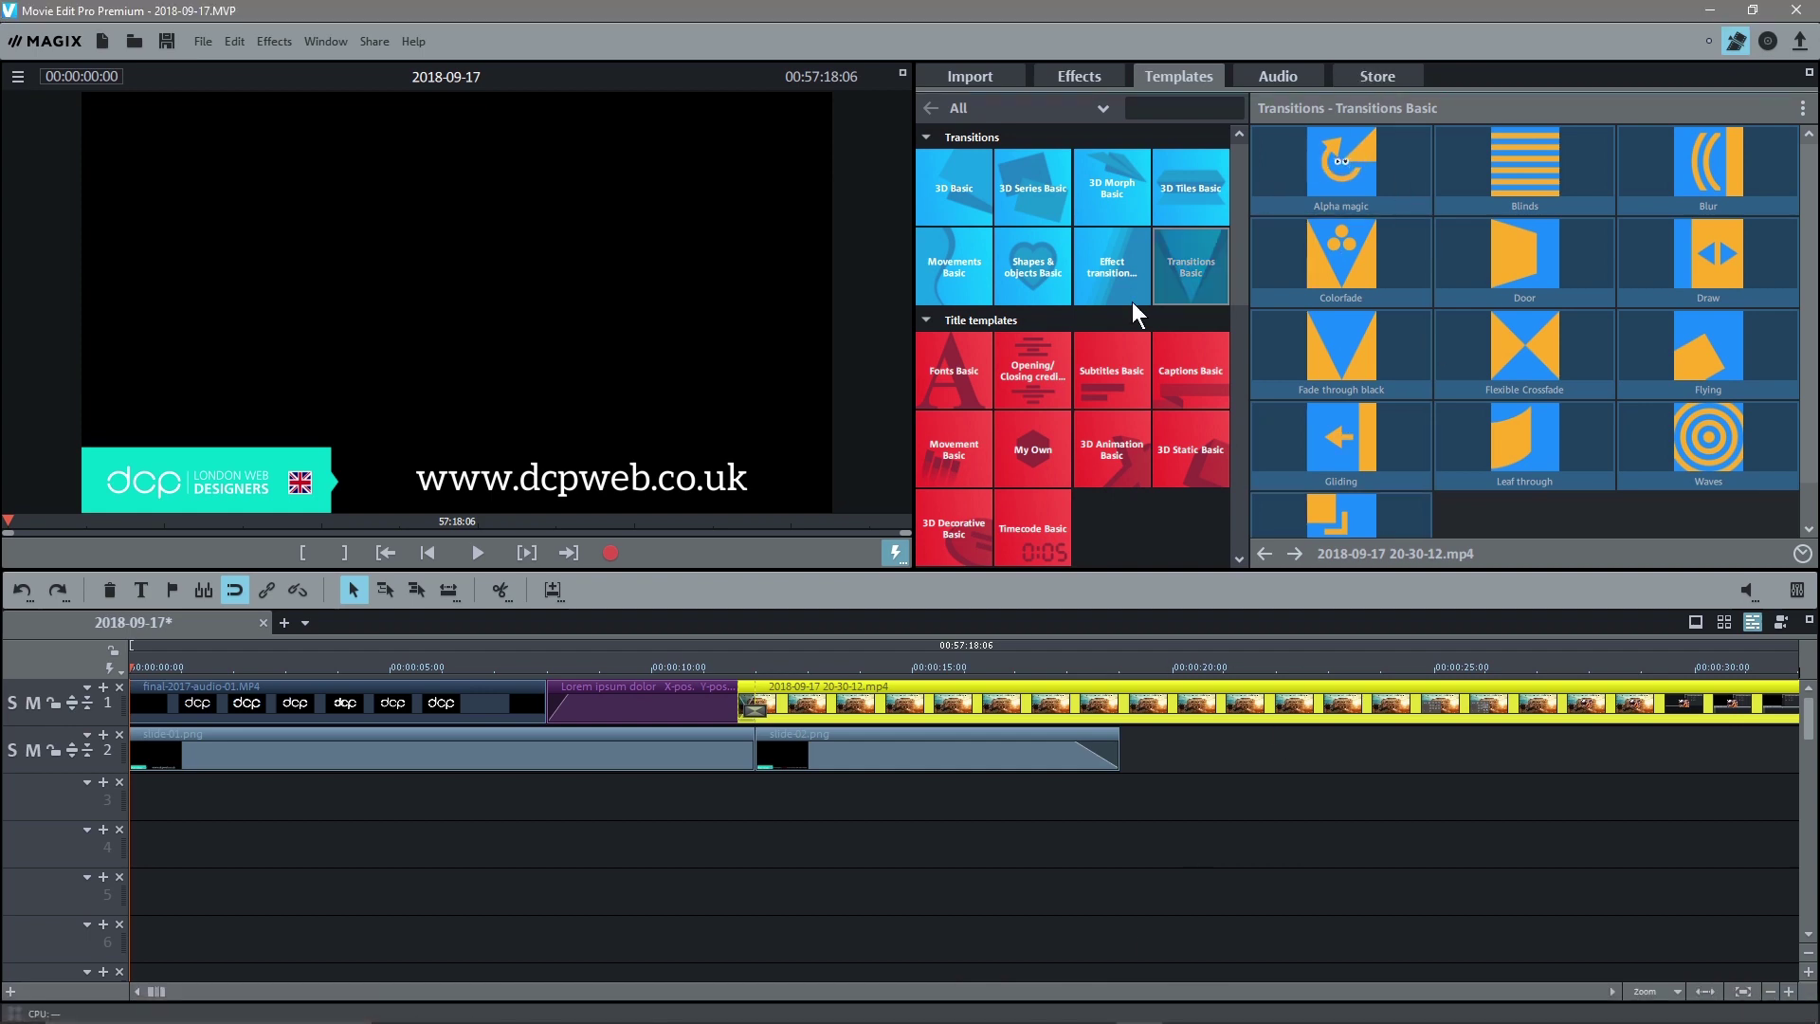
# Look through the store's transitions, title templates, movie templates, intro/outro animations and song collections
pyautogui.click(1385, 69)
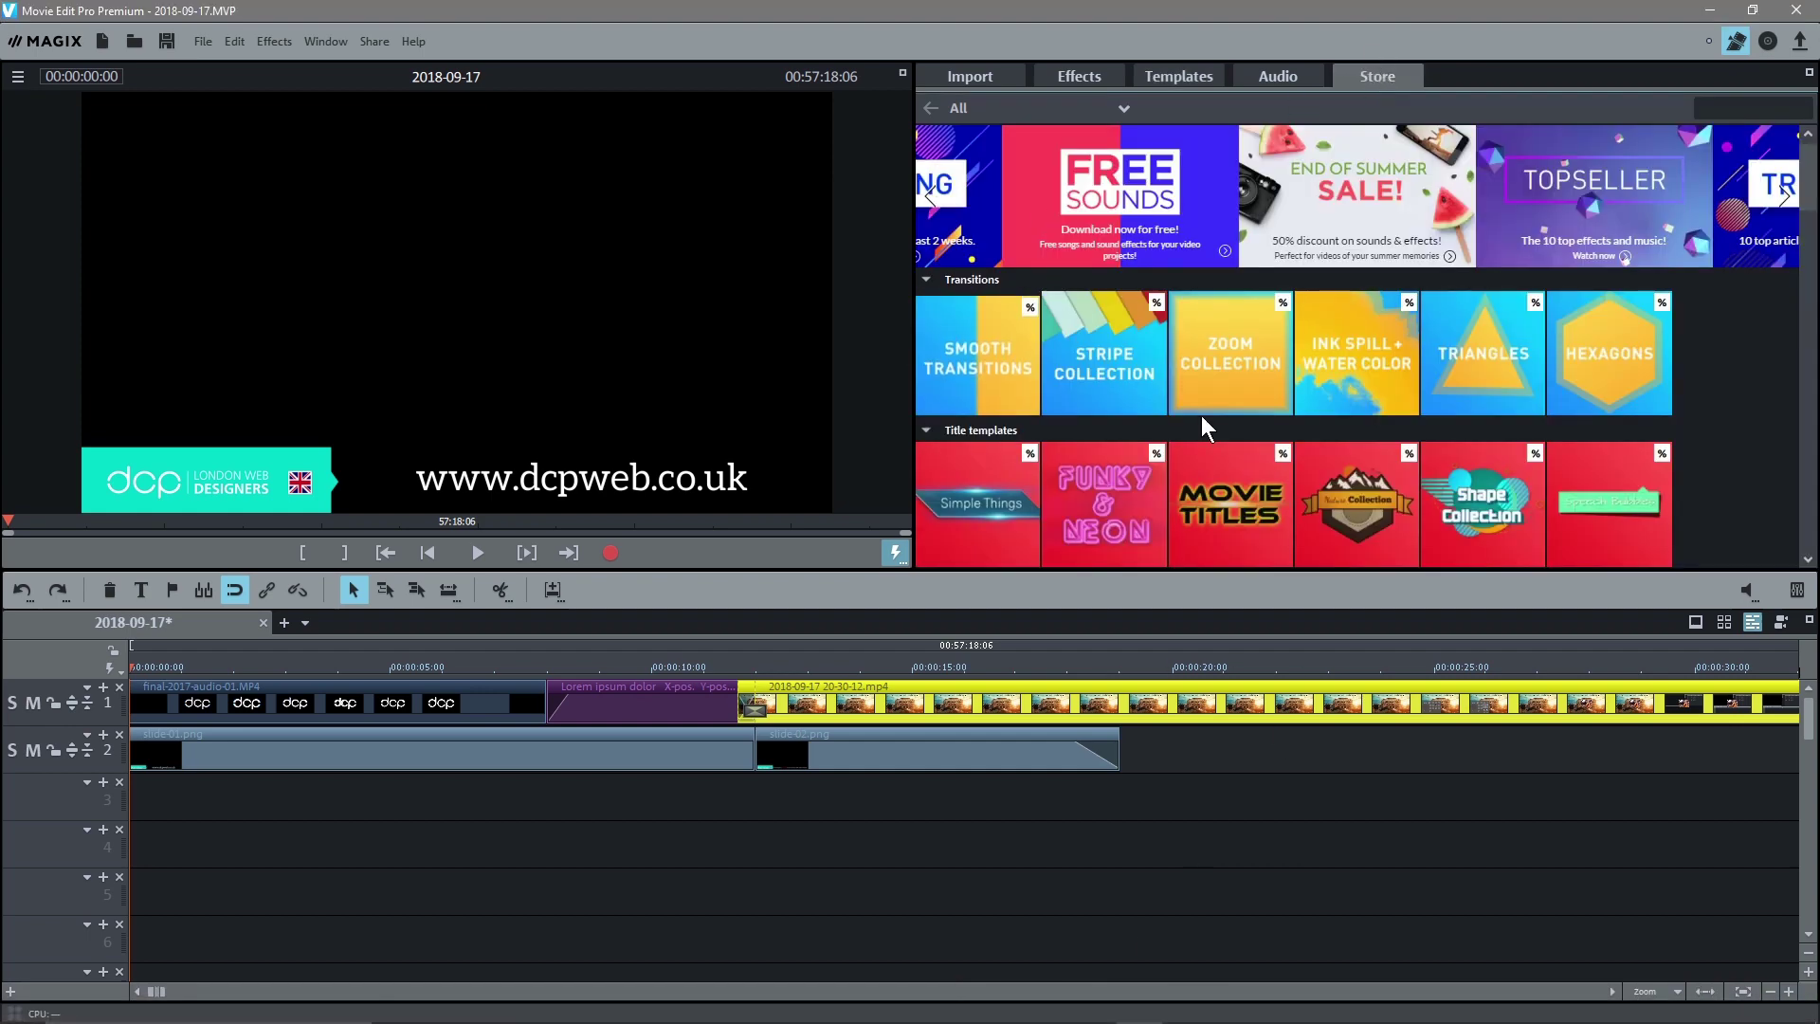
pyautogui.scroll(-3, 991, 484)
pyautogui.scroll(-1, 1010, 464)
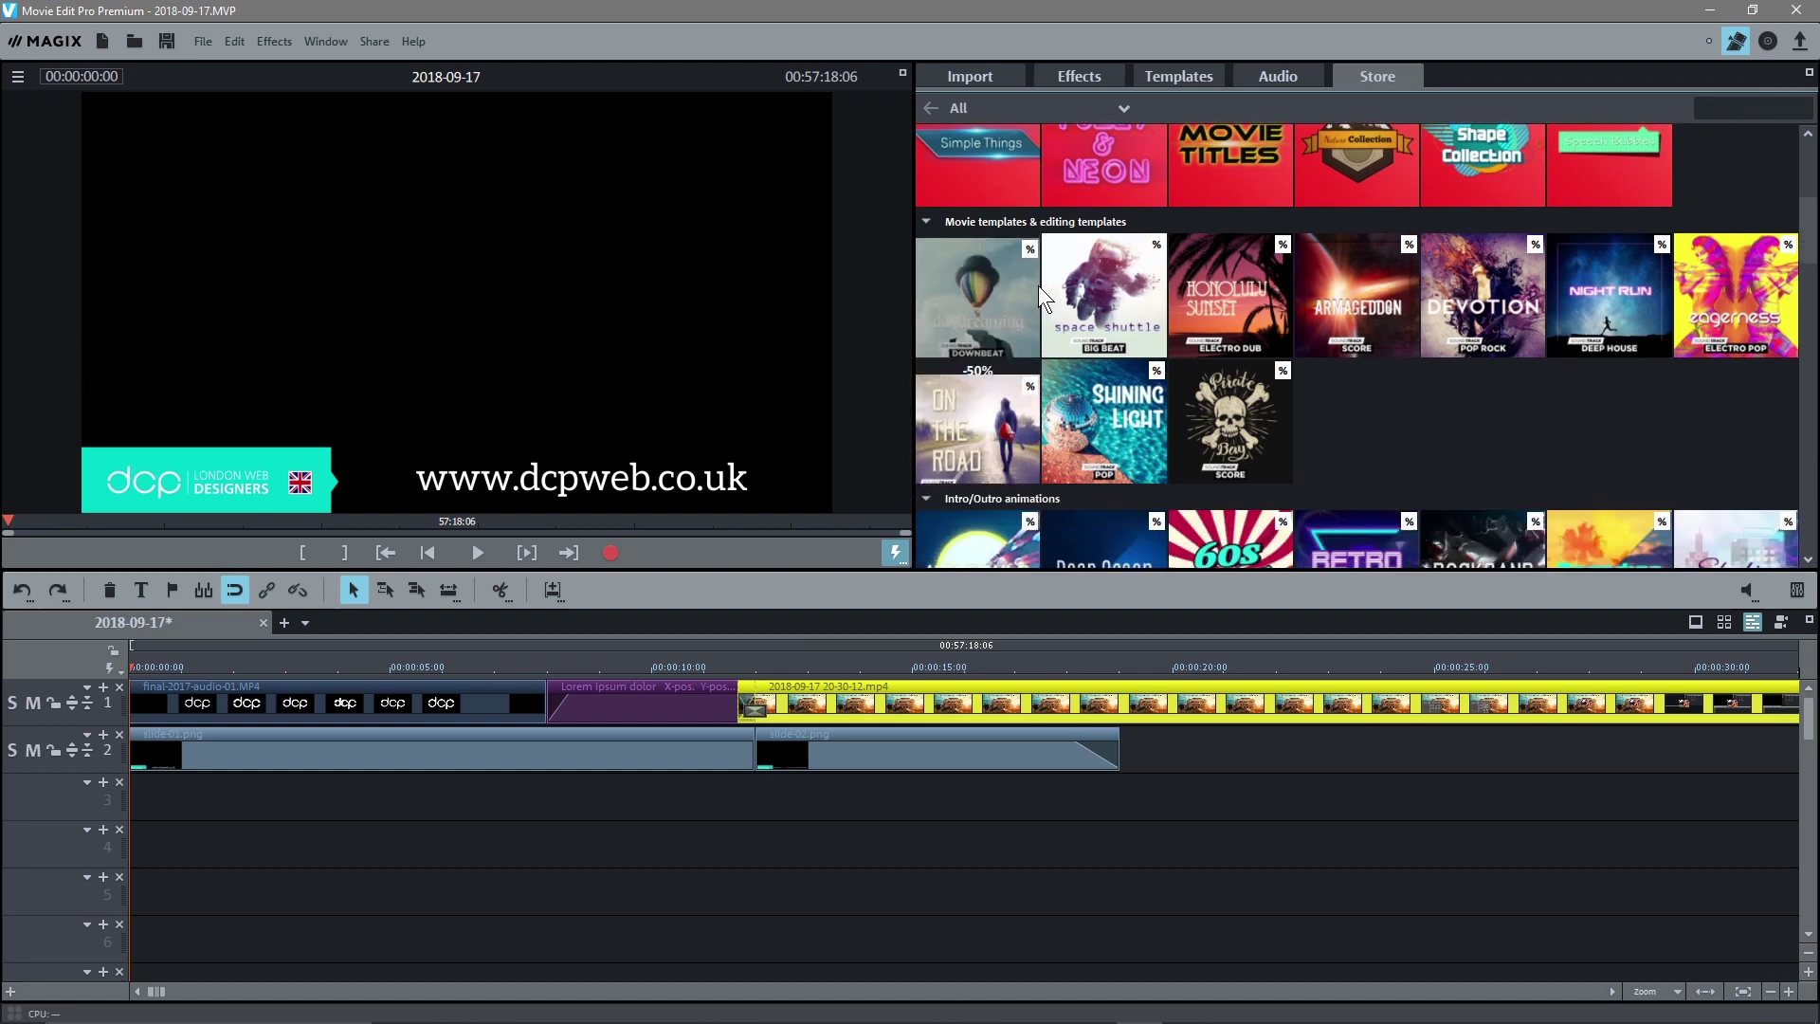
pyautogui.scroll(-2, 1109, 365)
pyautogui.scroll(-4, 1243, 462)
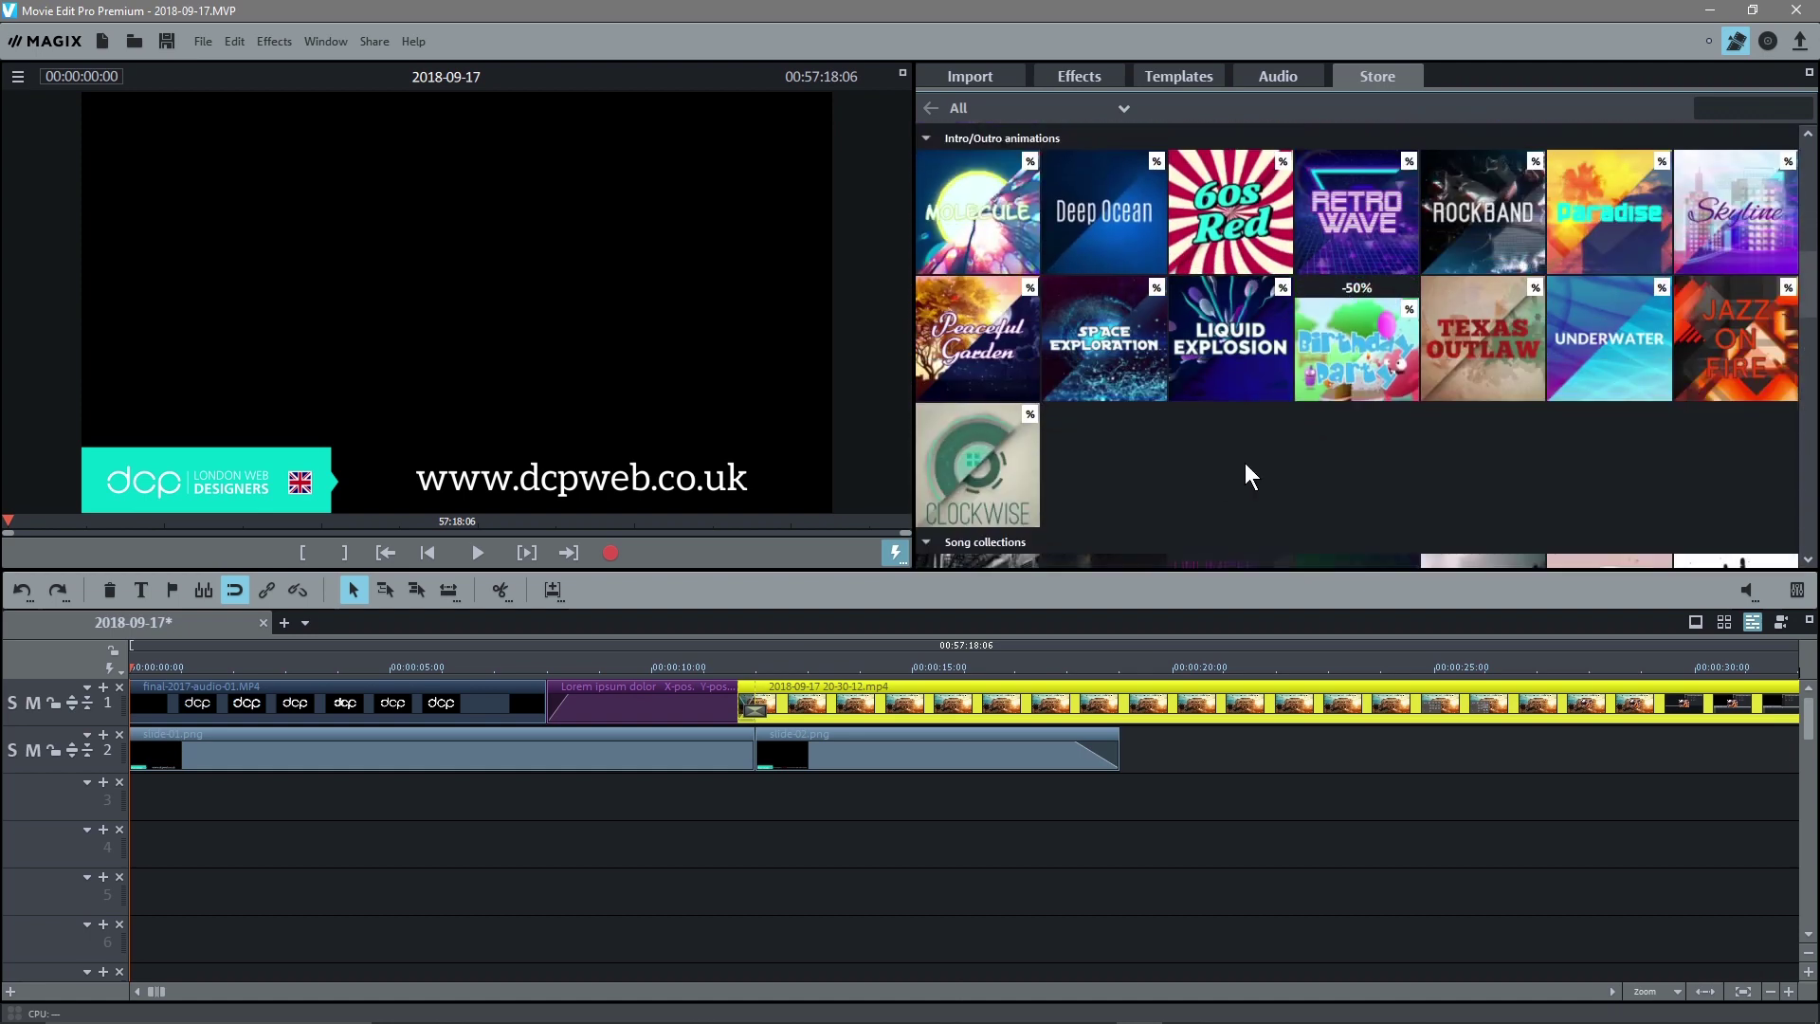
pyautogui.scroll(-2, 1232, 445)
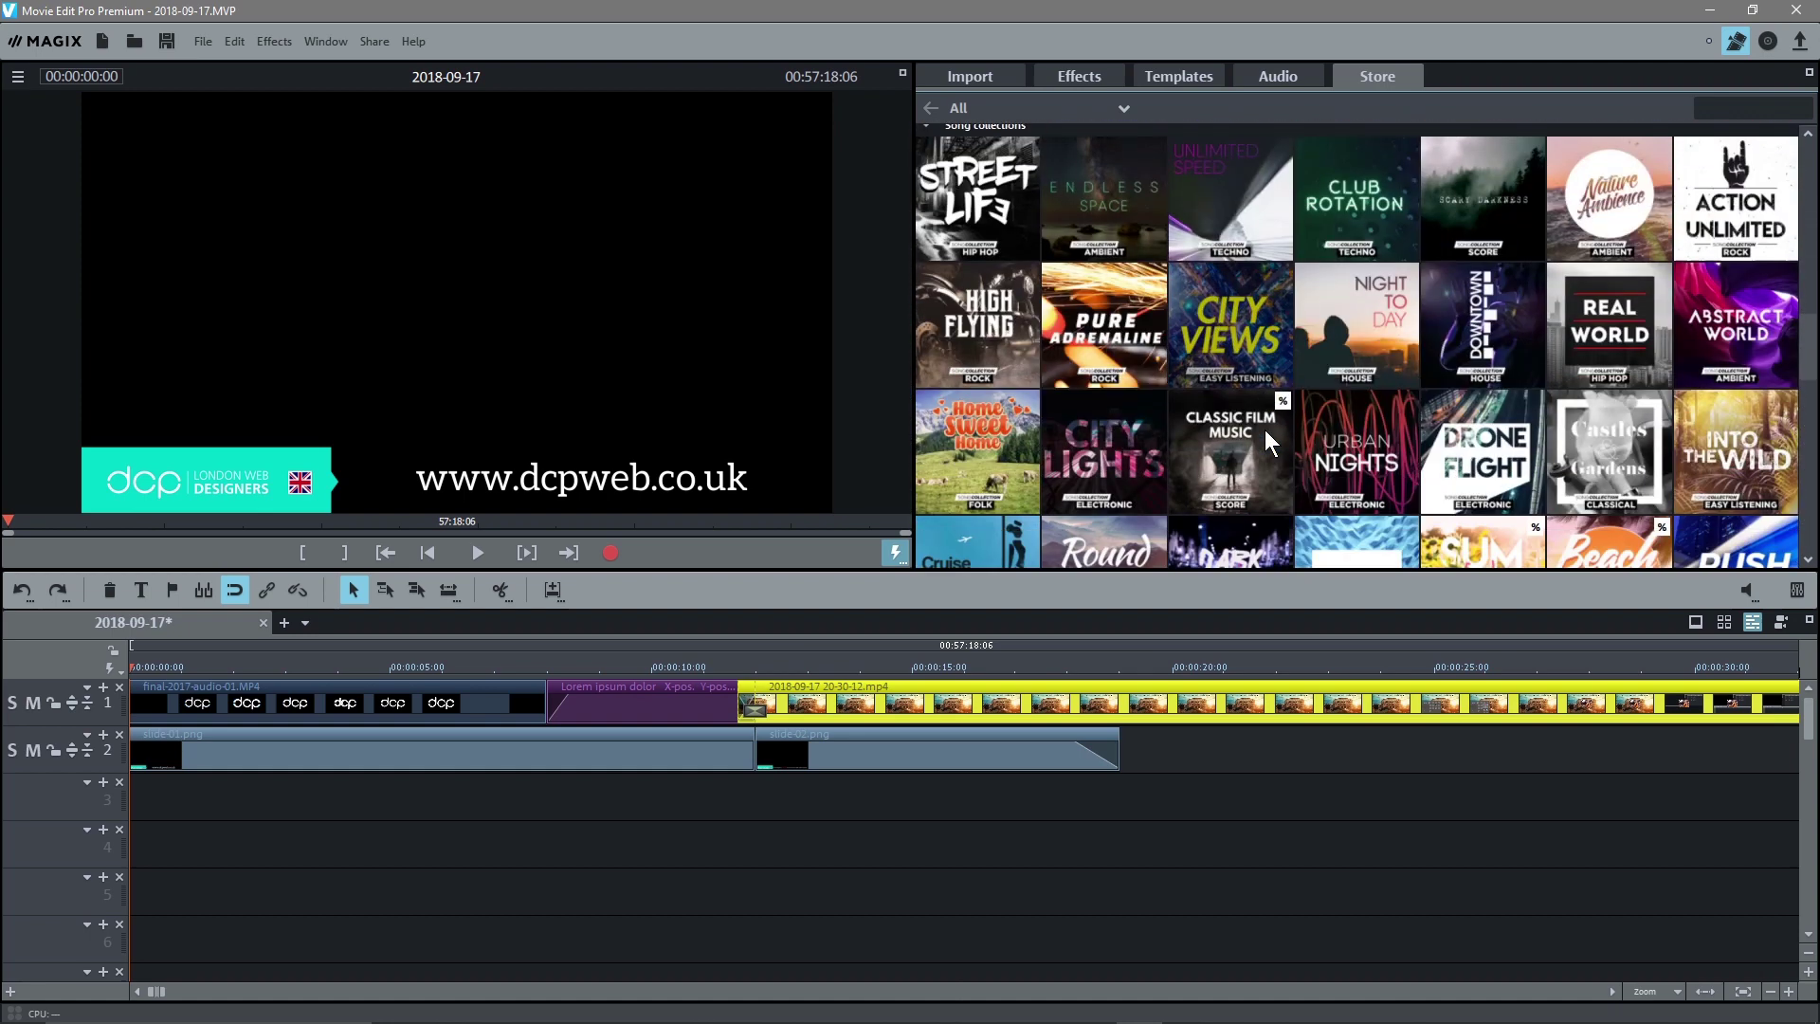
pyautogui.scroll(2, 1052, 331)
pyautogui.scroll(8, 1156, 227)
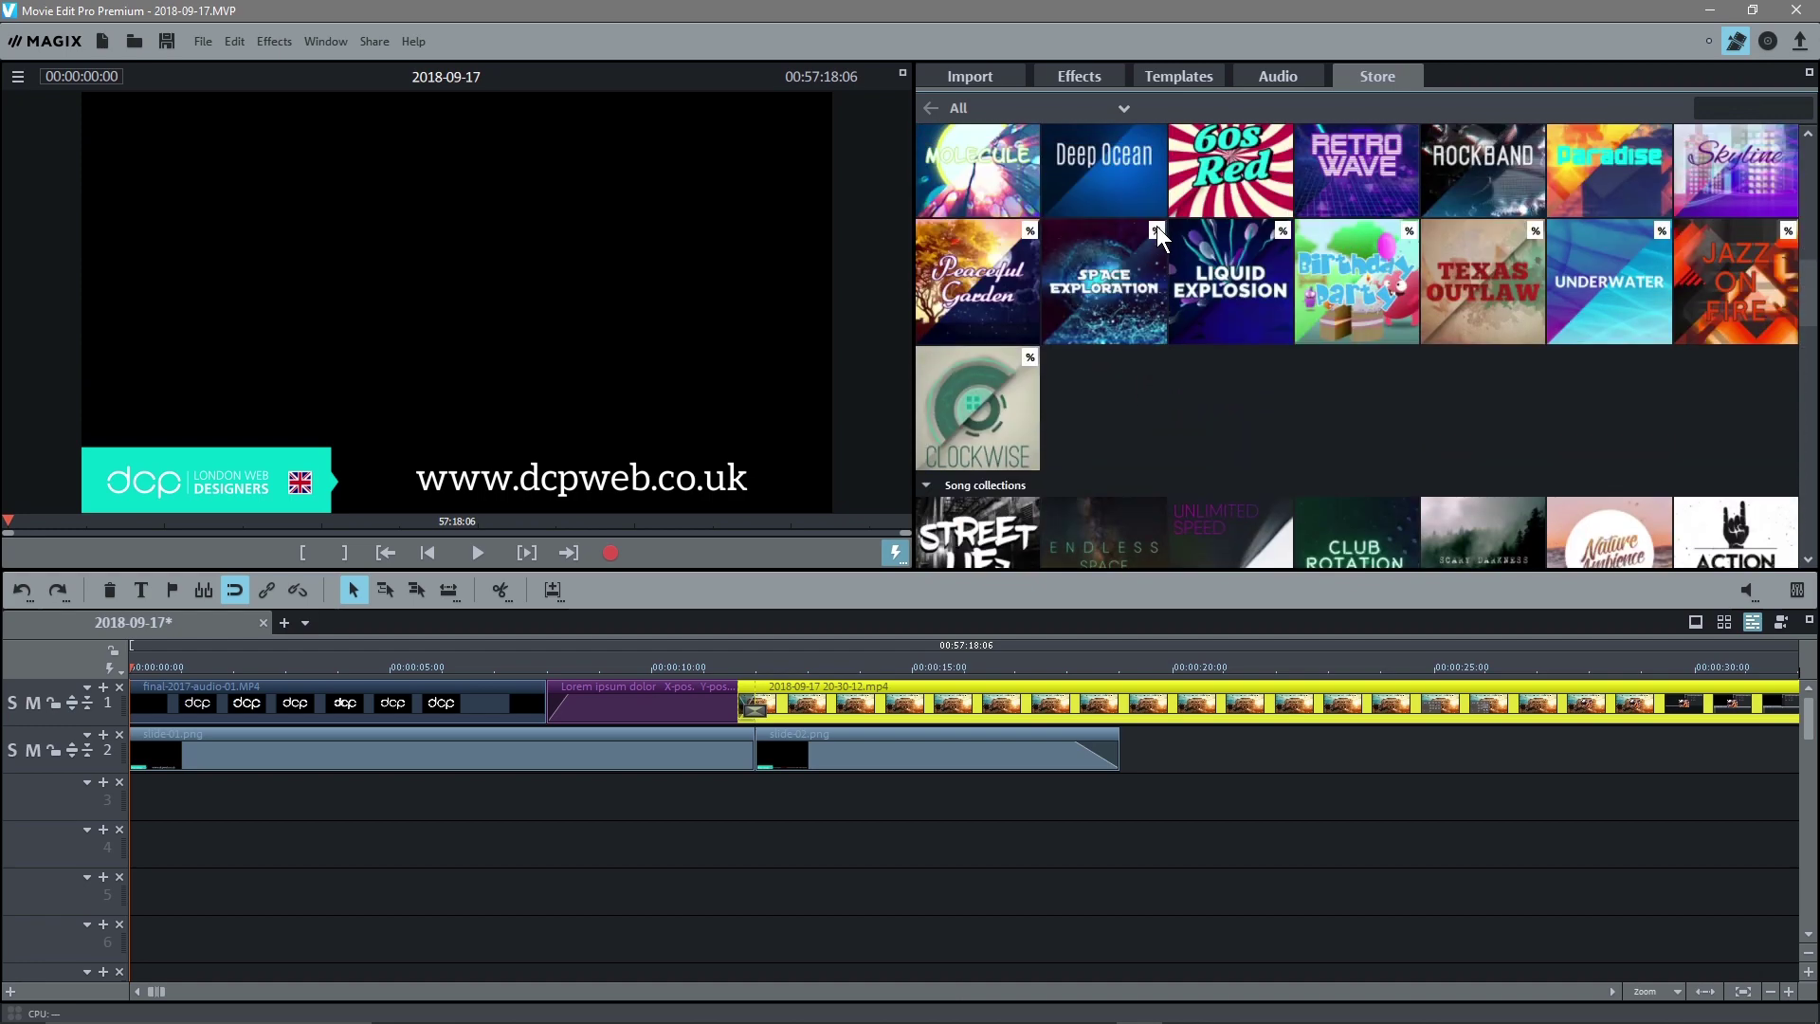
pyautogui.scroll(1, 1181, 248)
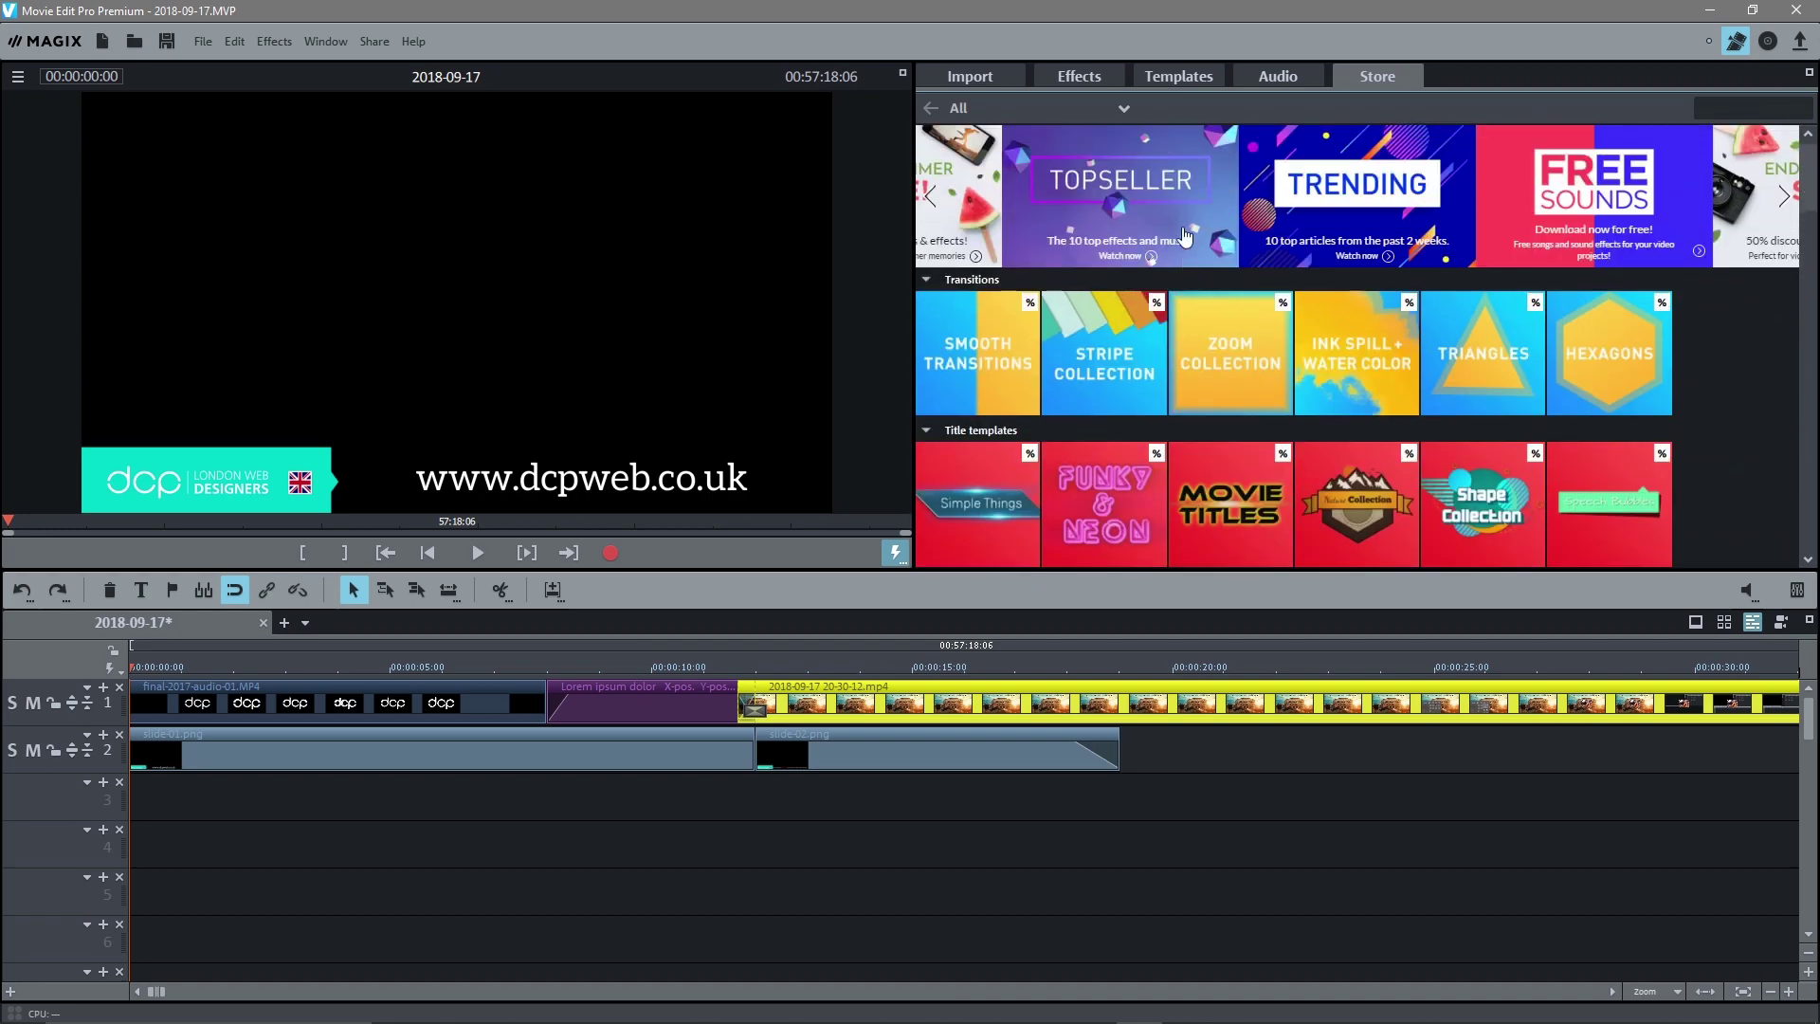
# Switch to Chrome, search for "youtube free audio" in a new browser tab and open the YouTube Audio Library
pyautogui.click(1093, 1012)
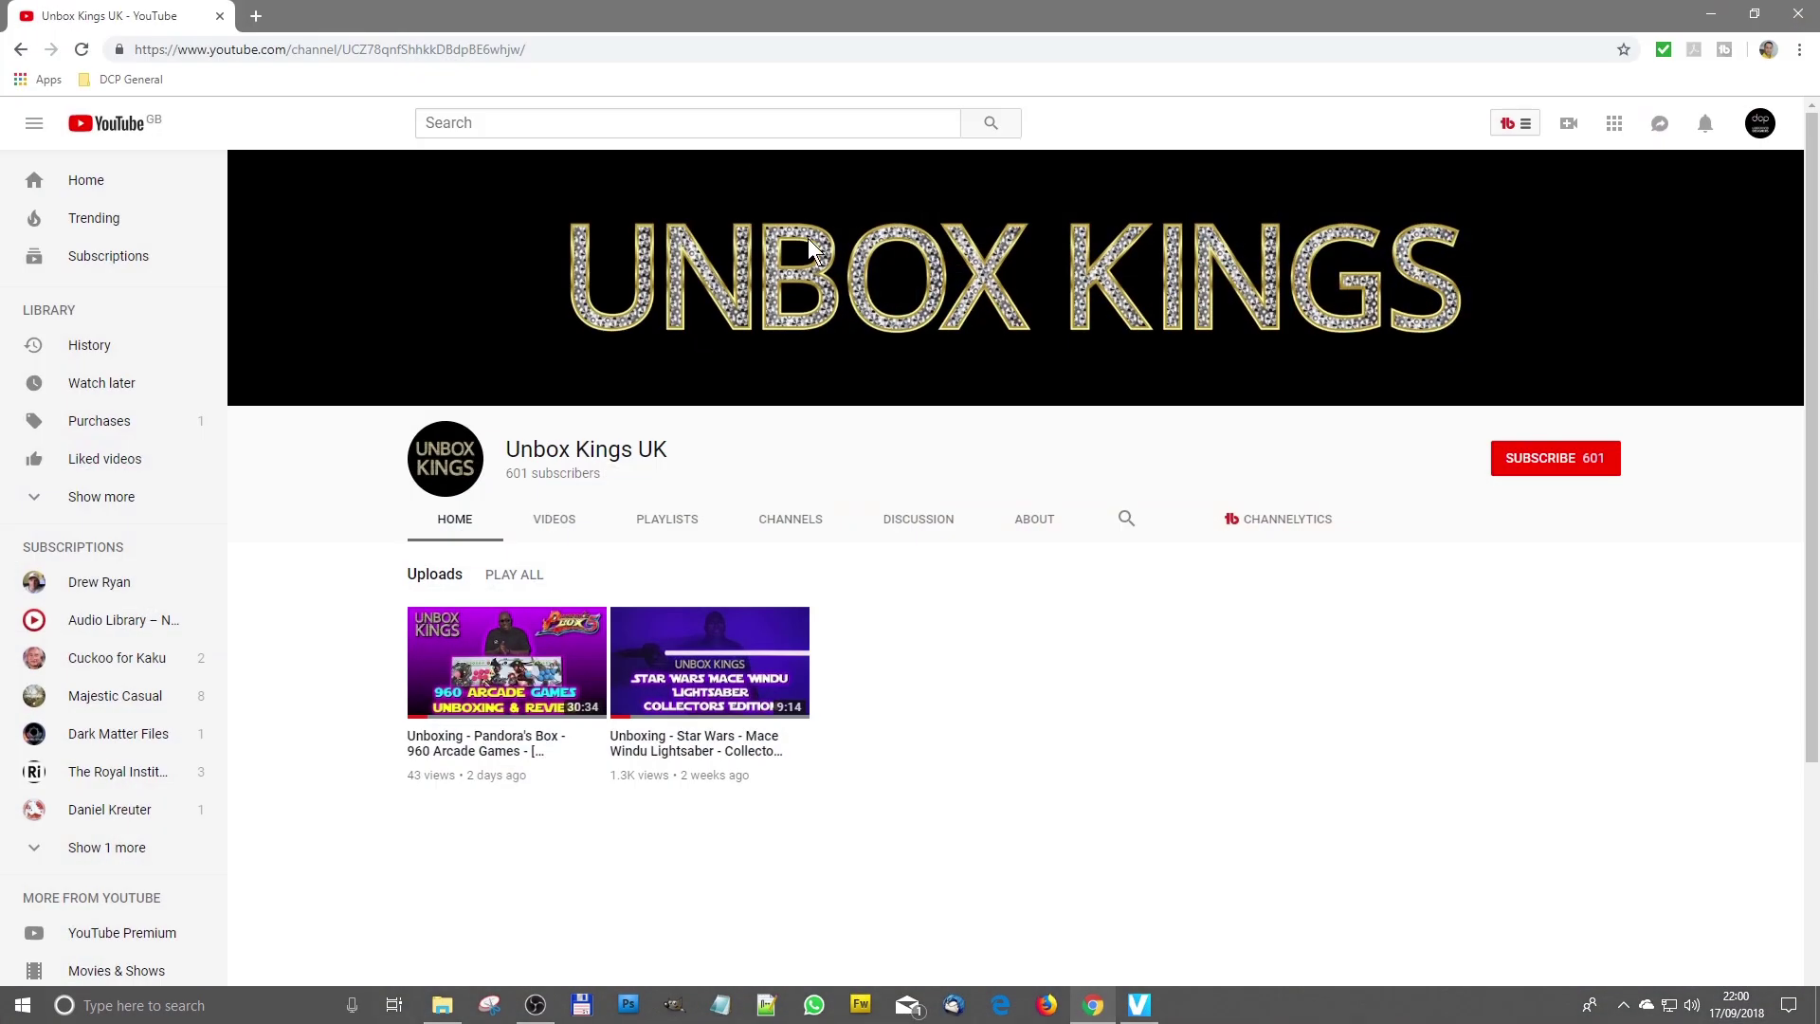
pyautogui.click(250, 16)
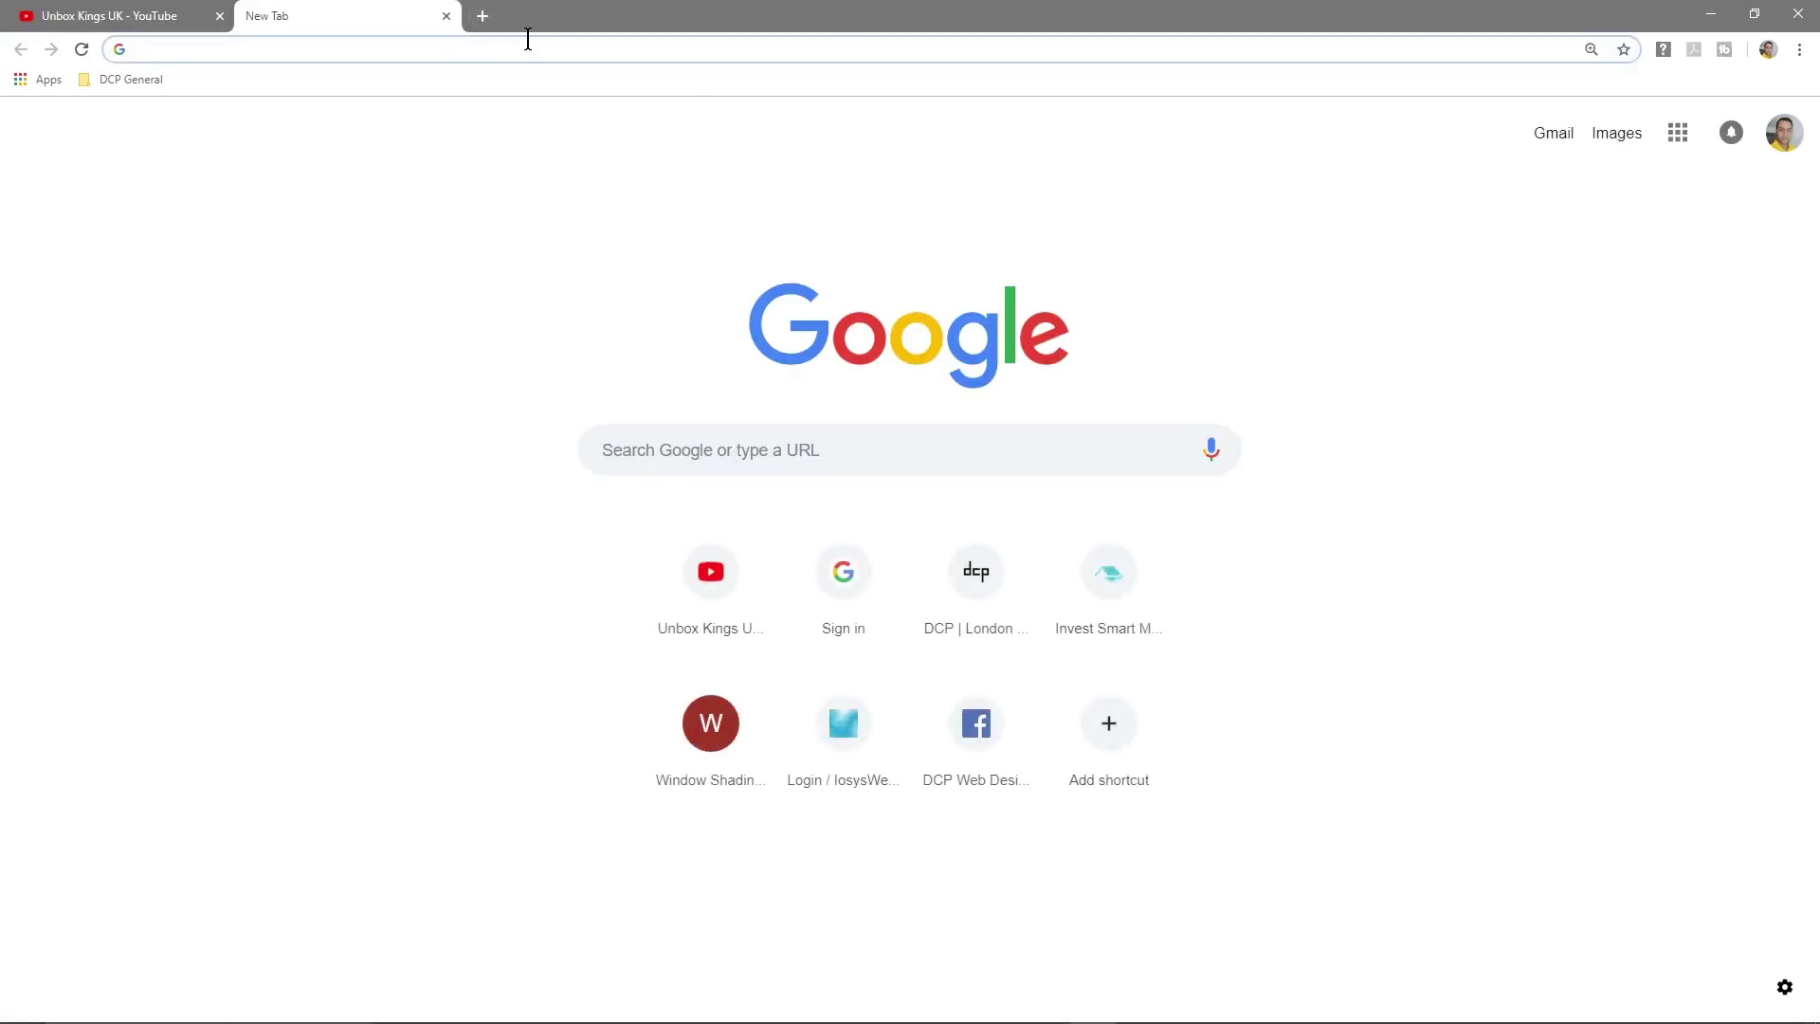
pyautogui.write('youtue')
pyautogui.press('BackSpace')
pyautogui.write('be free')
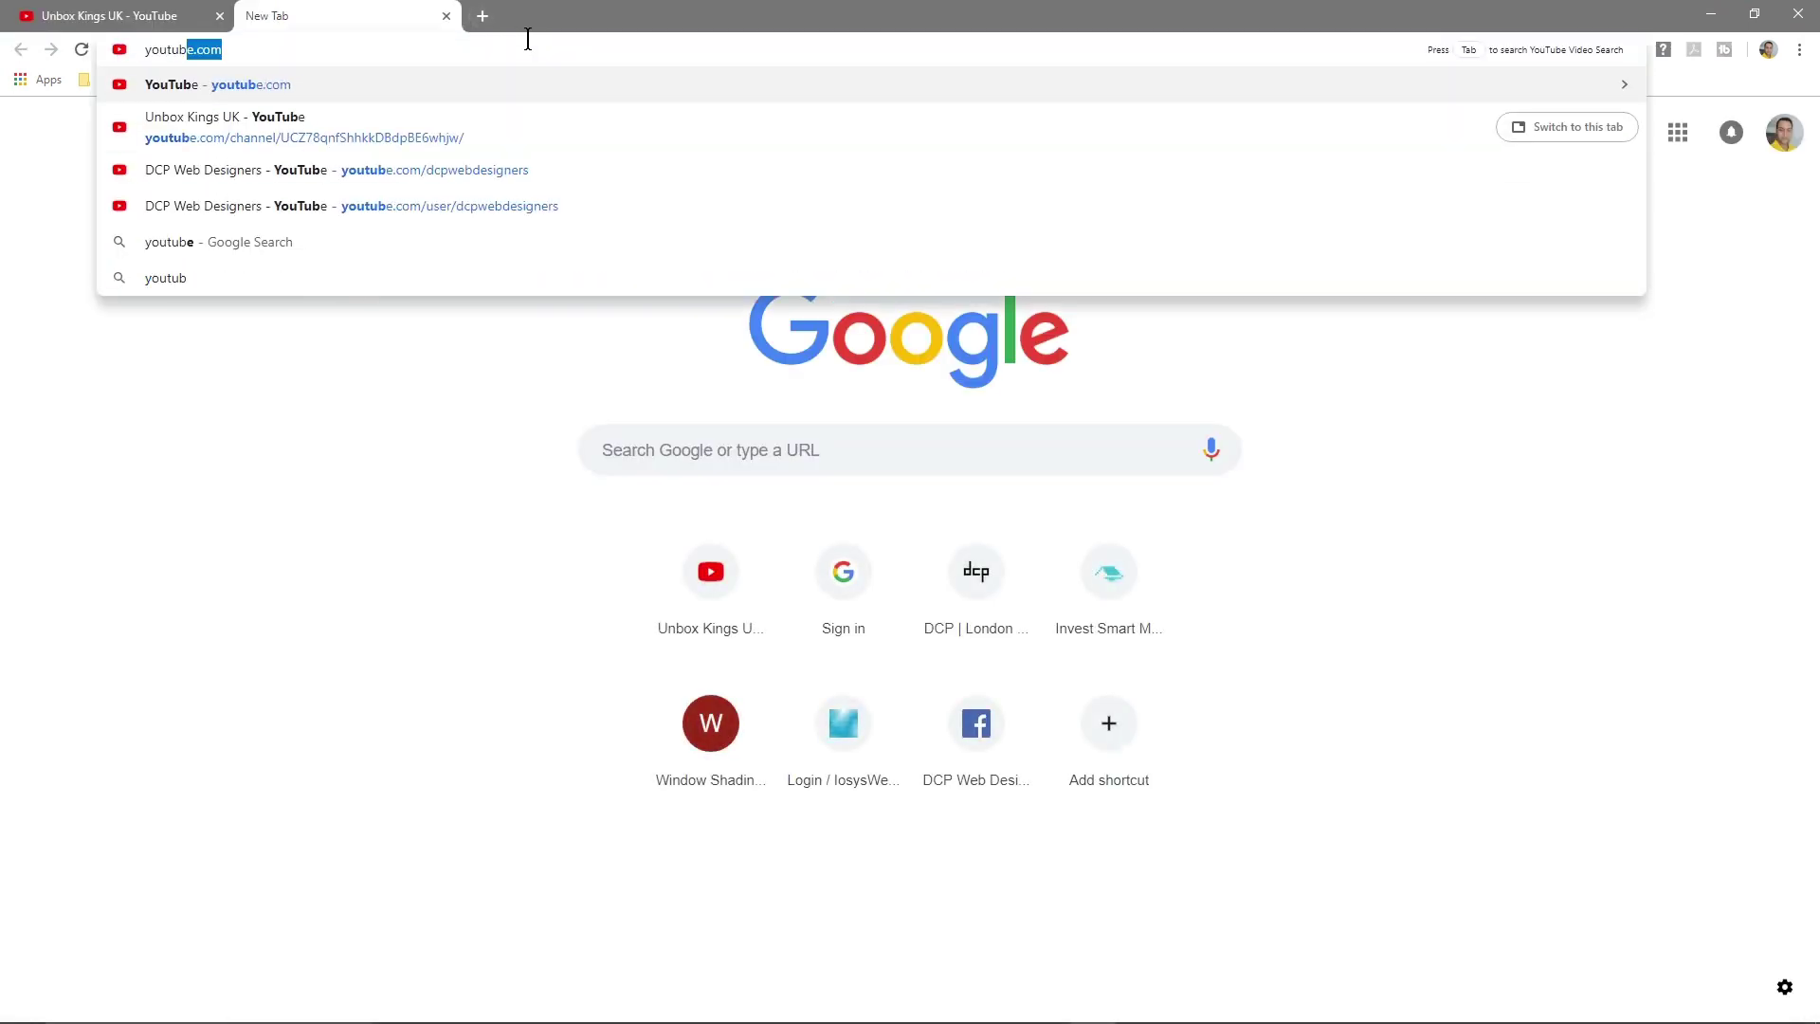
pyautogui.press('Return')
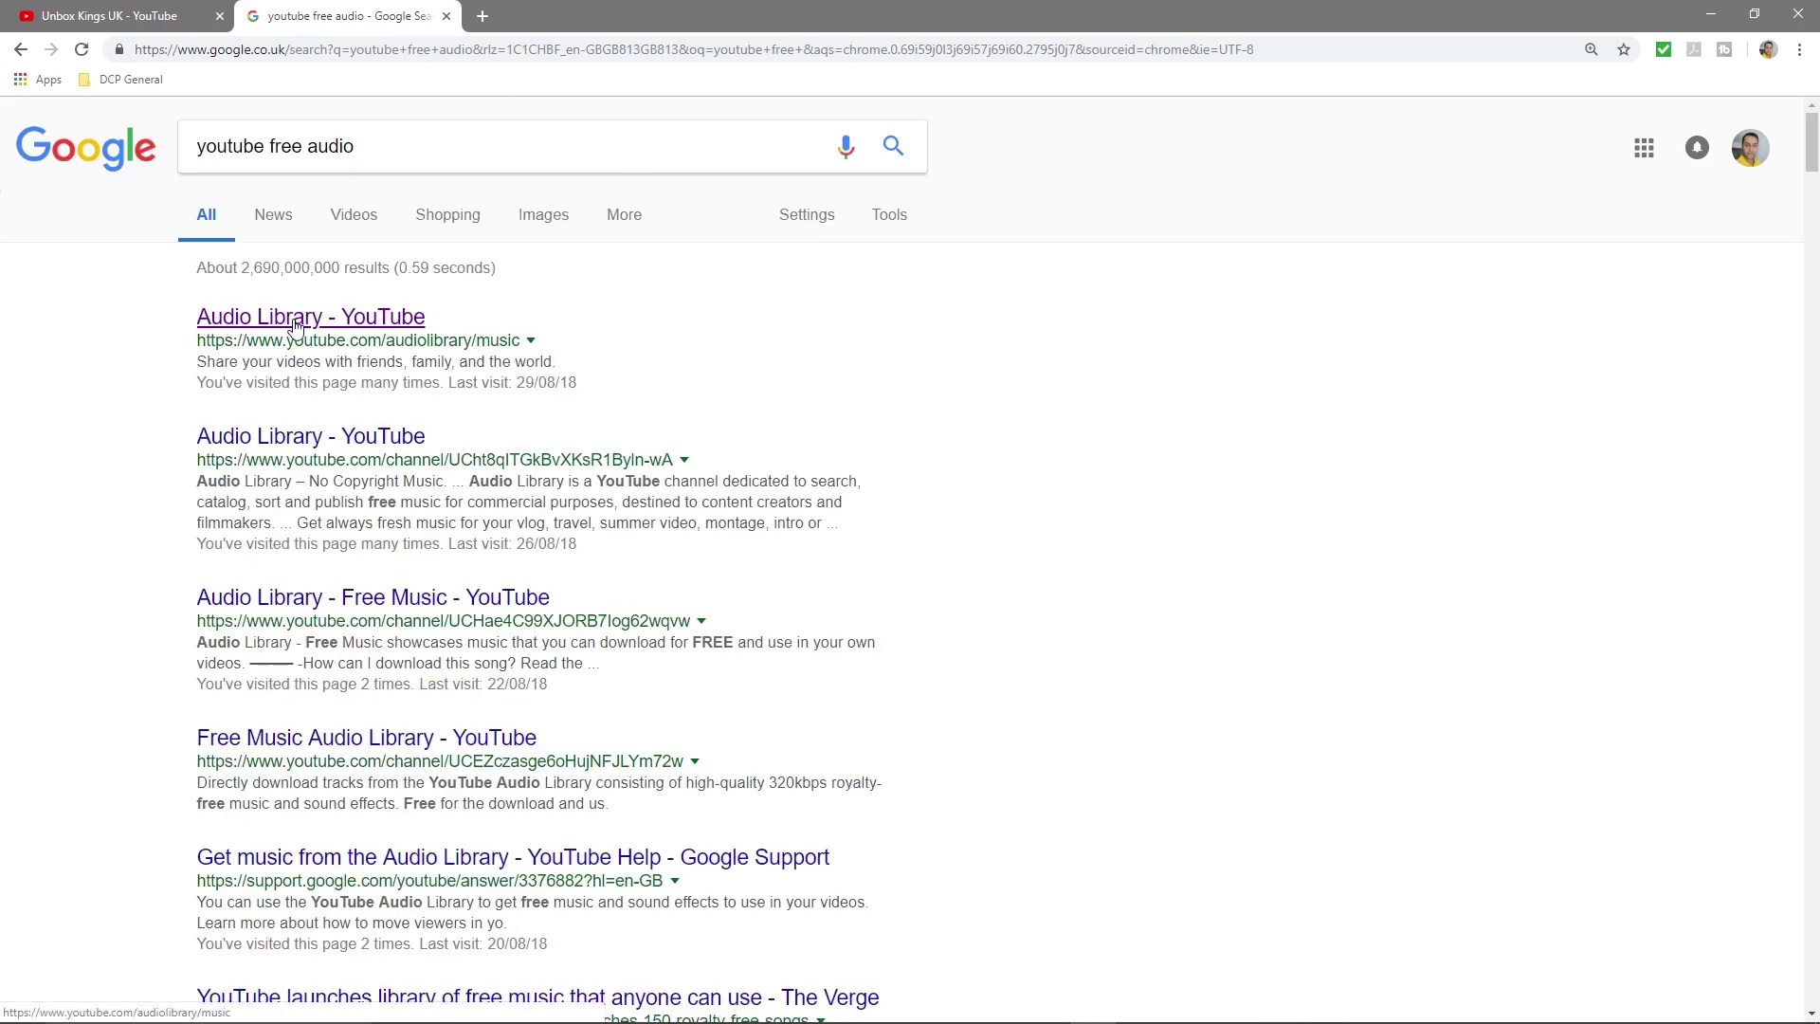
pyautogui.click(383, 322)
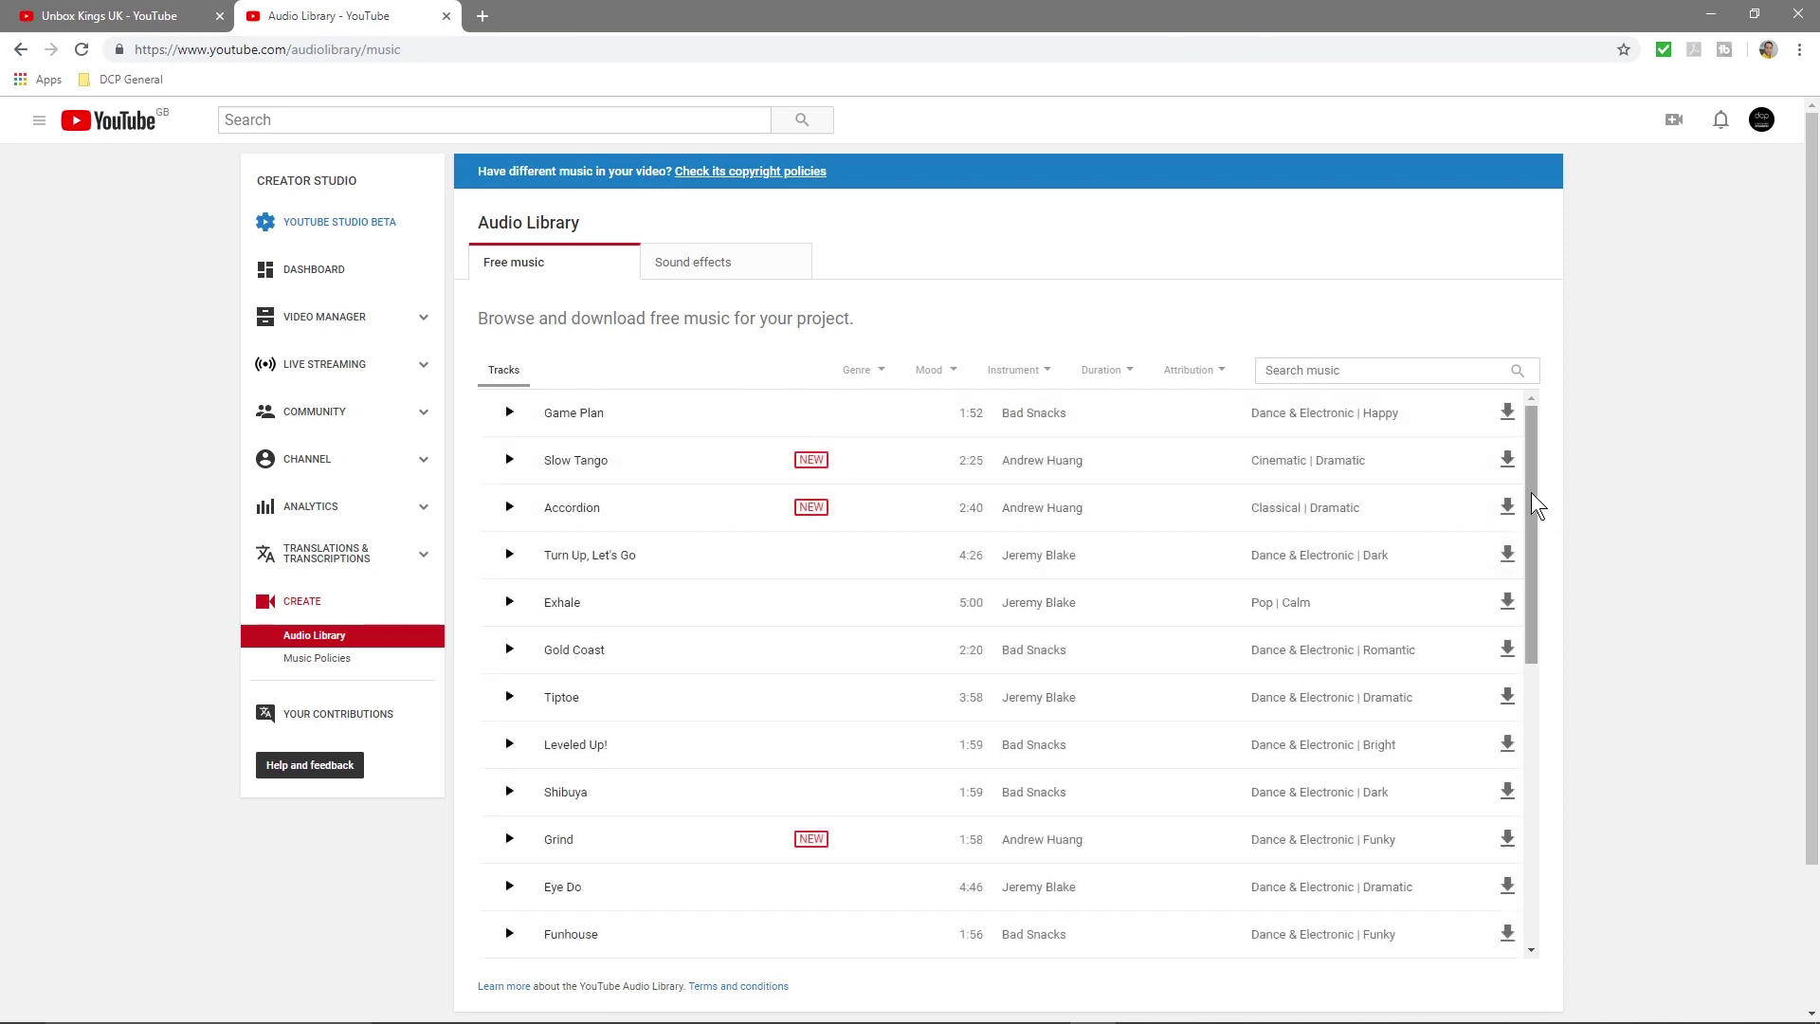
# Check the speaker volume and preview the free music tracks Accordion and Grind
pyautogui.moveTo(1531, 494); pyautogui.dragTo(1533, 542)
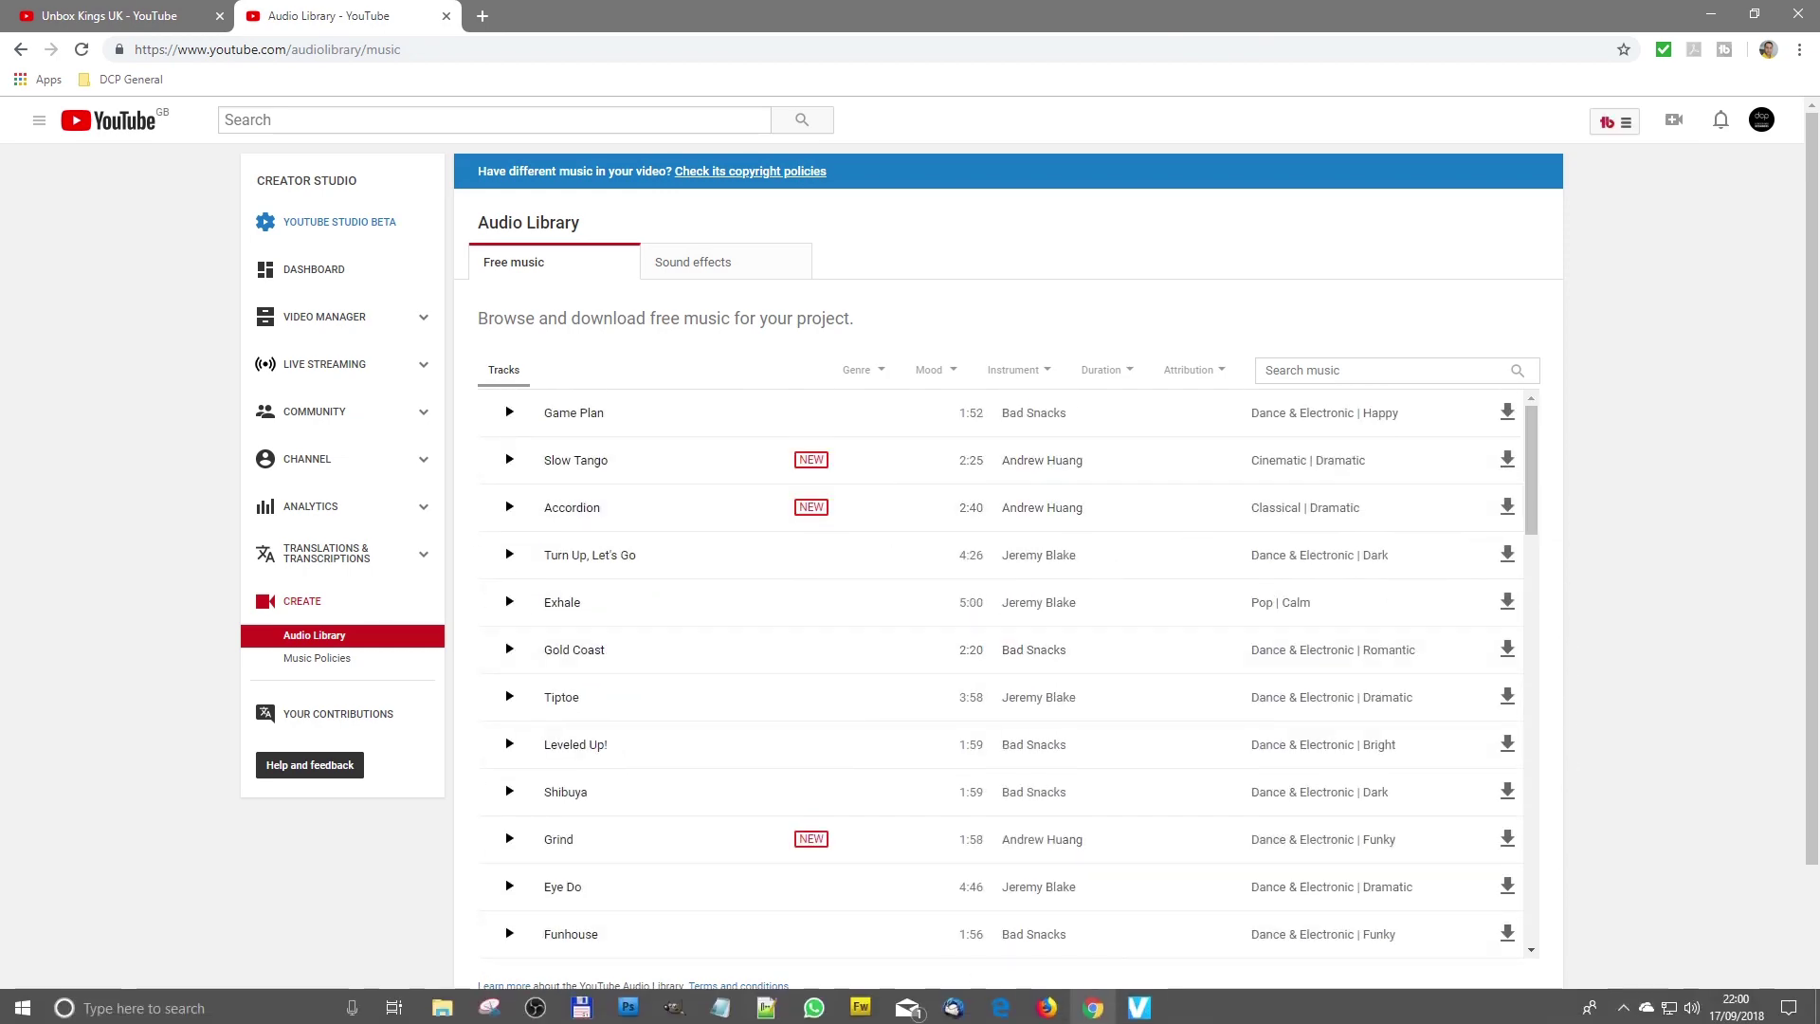
pyautogui.click(1693, 1007)
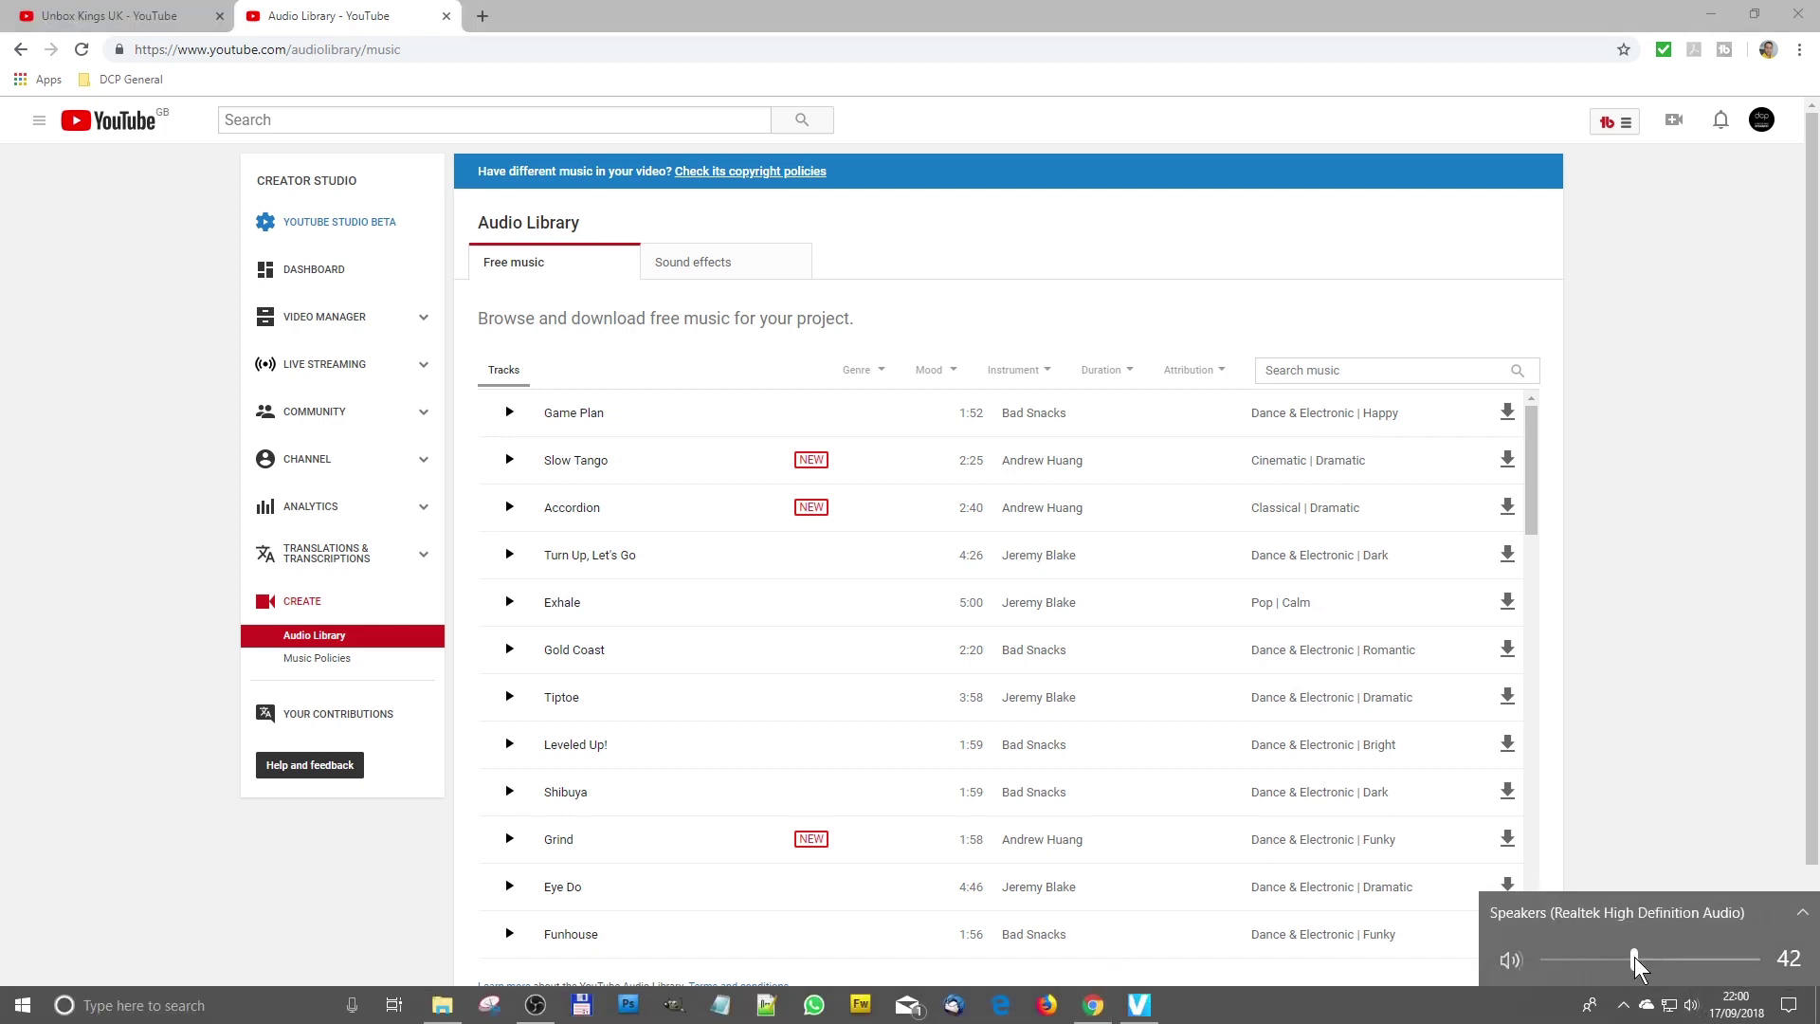
pyautogui.click(1617, 528)
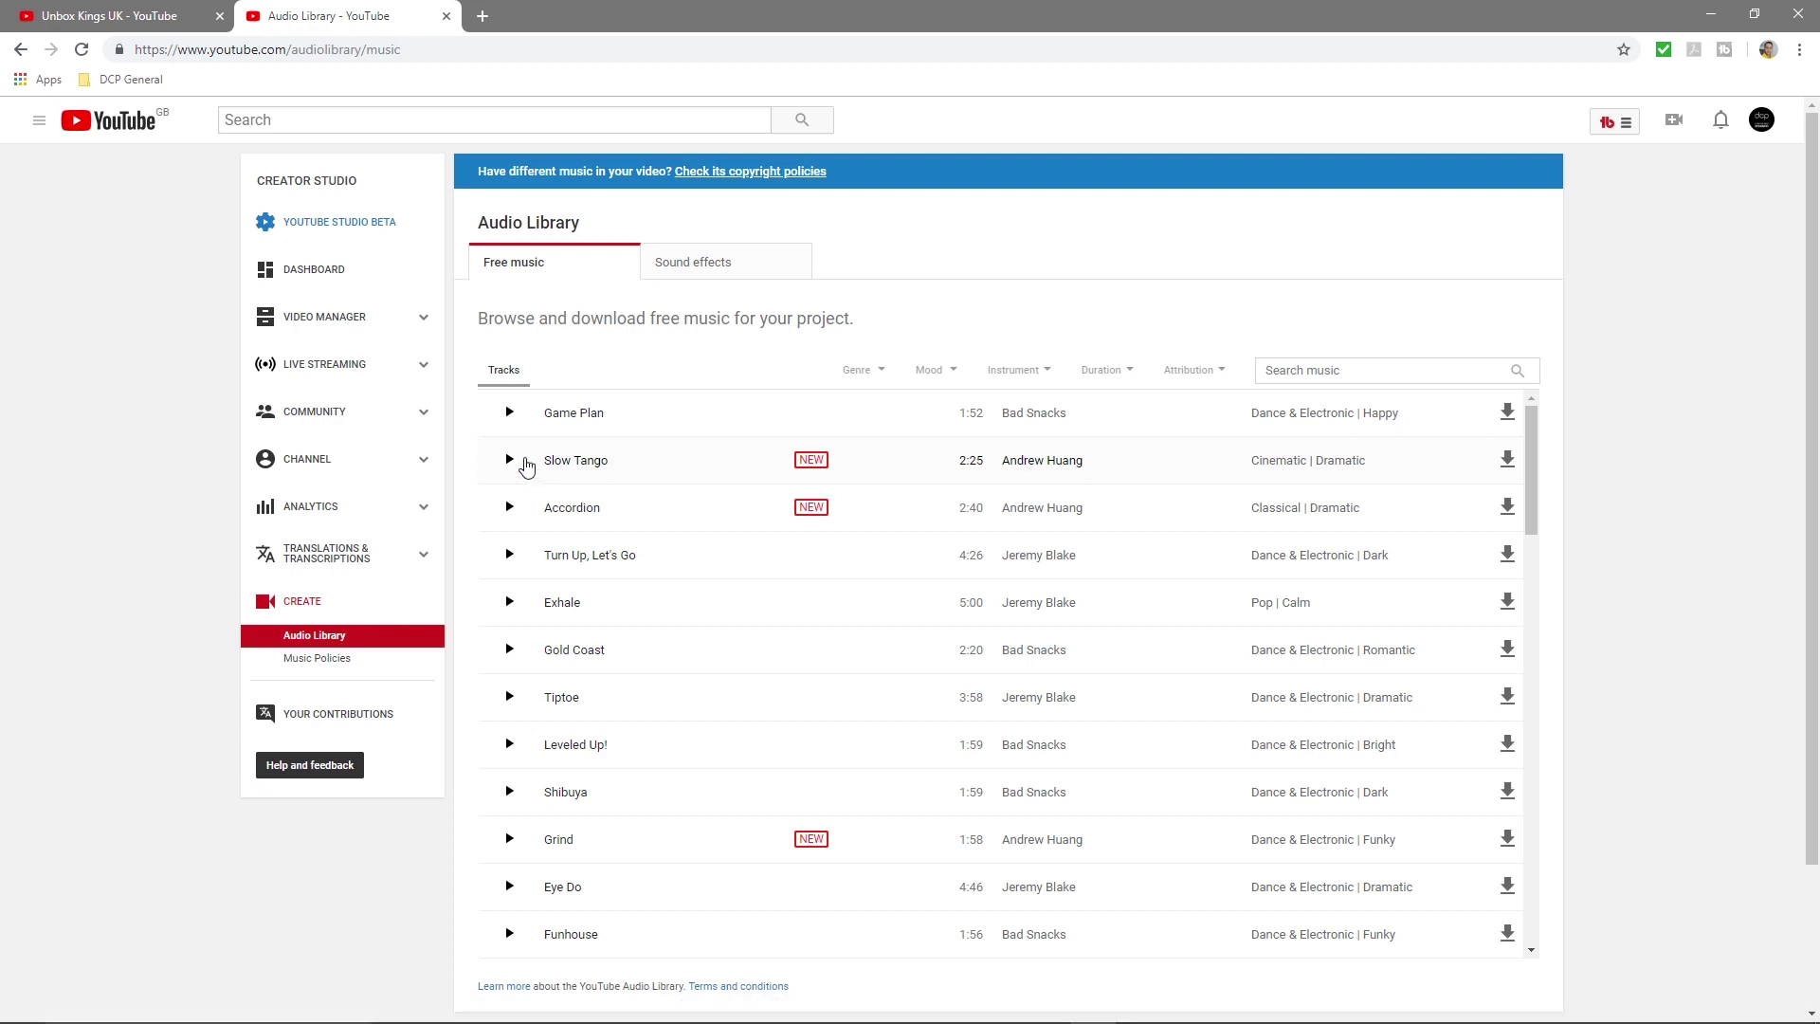
pyautogui.click(511, 508)
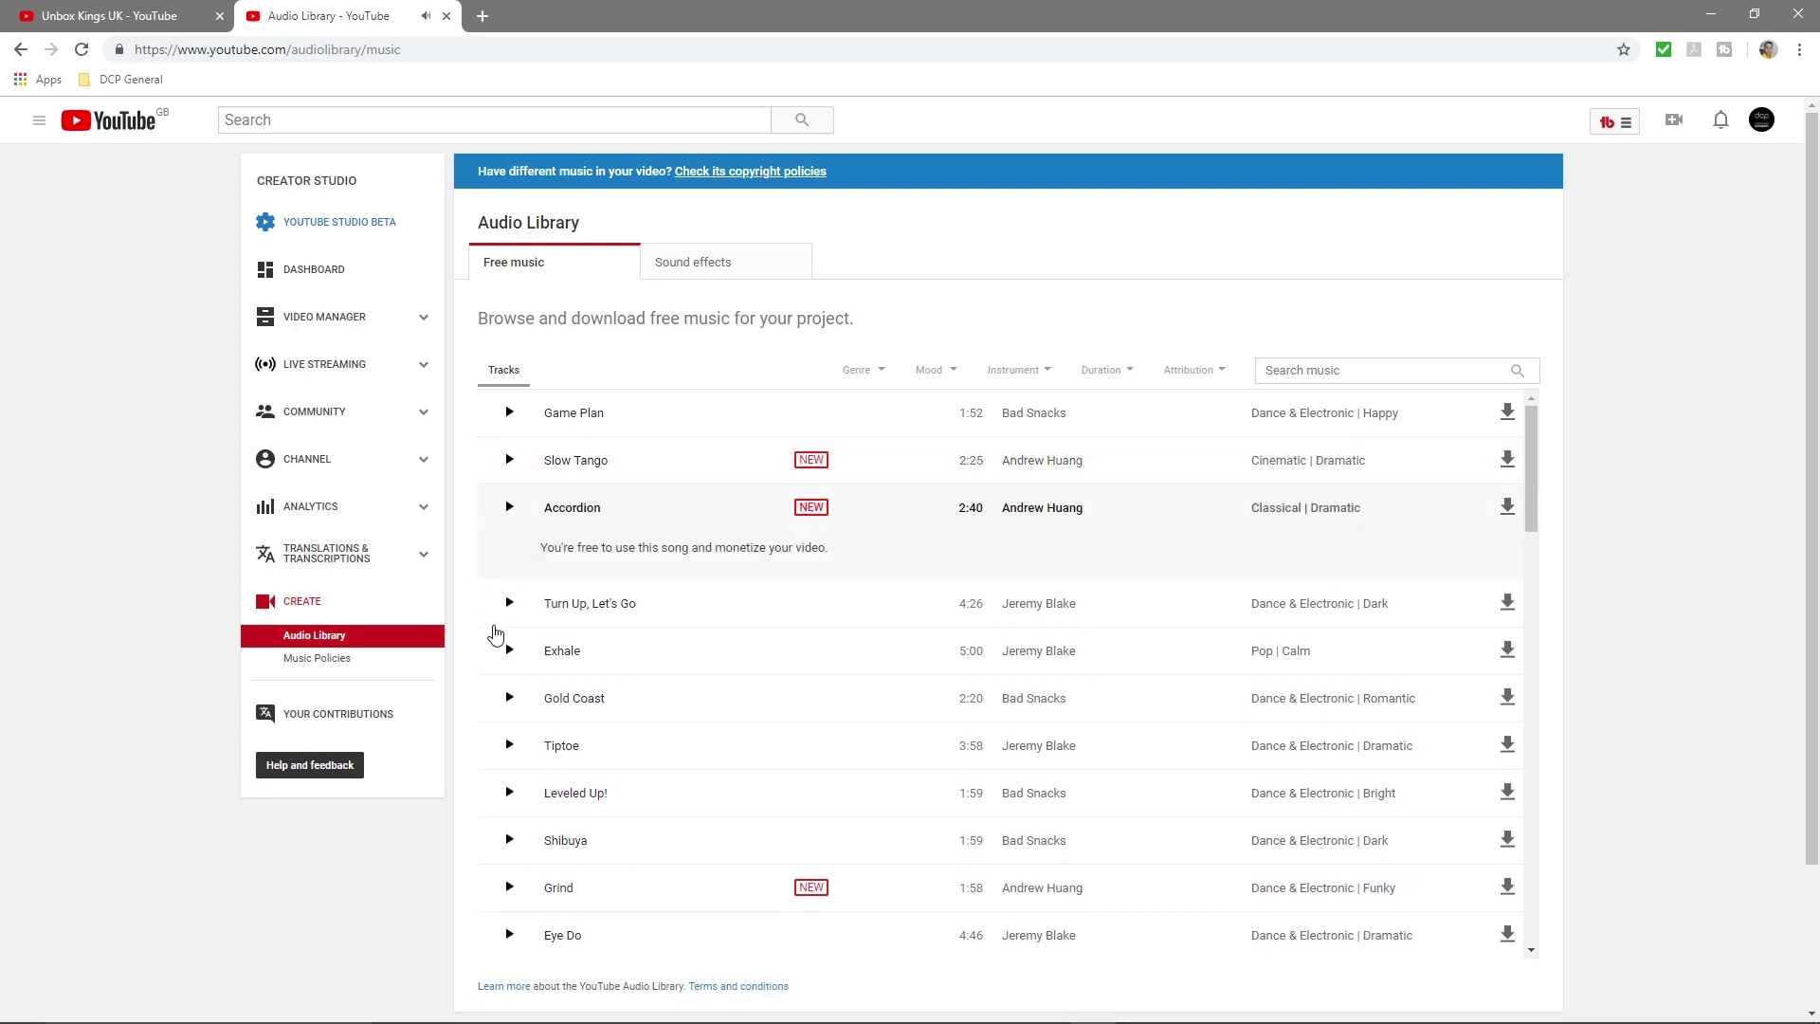
pyautogui.click(510, 886)
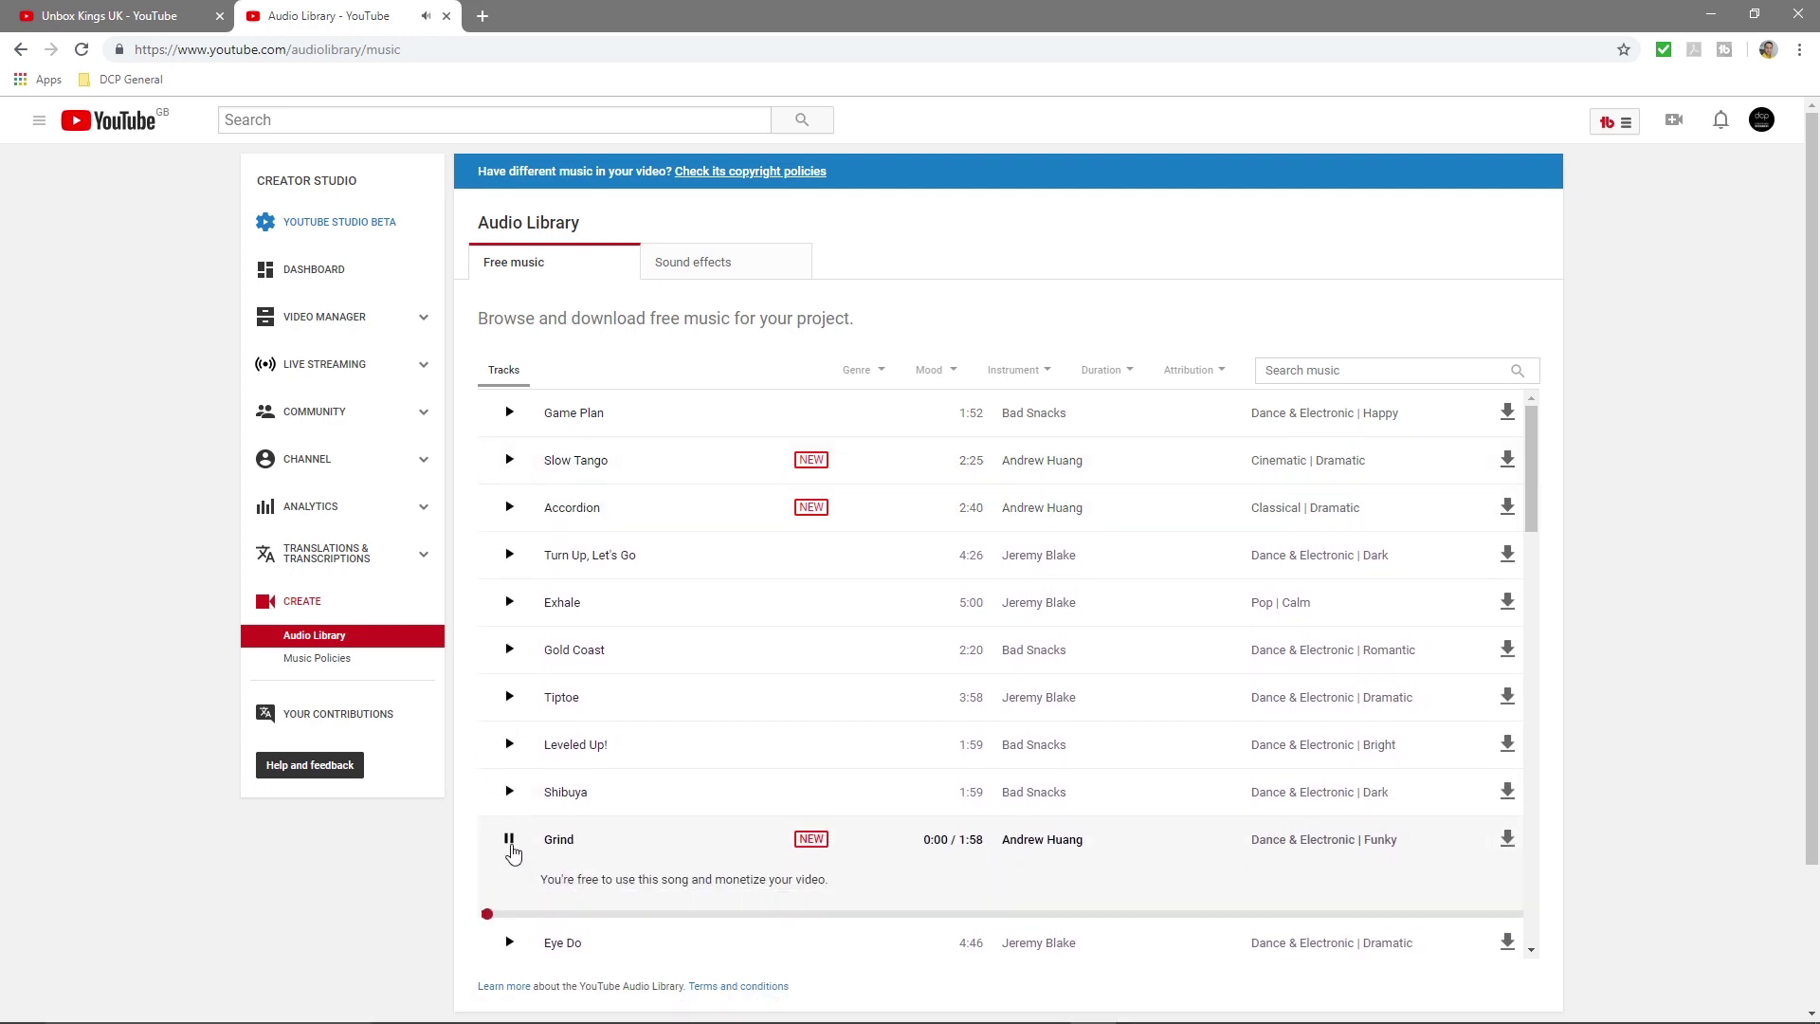
pyautogui.click(509, 839)
# Check the available moods and filter the free music list to the Hip Hop & Rap genre
pyautogui.click(933, 371)
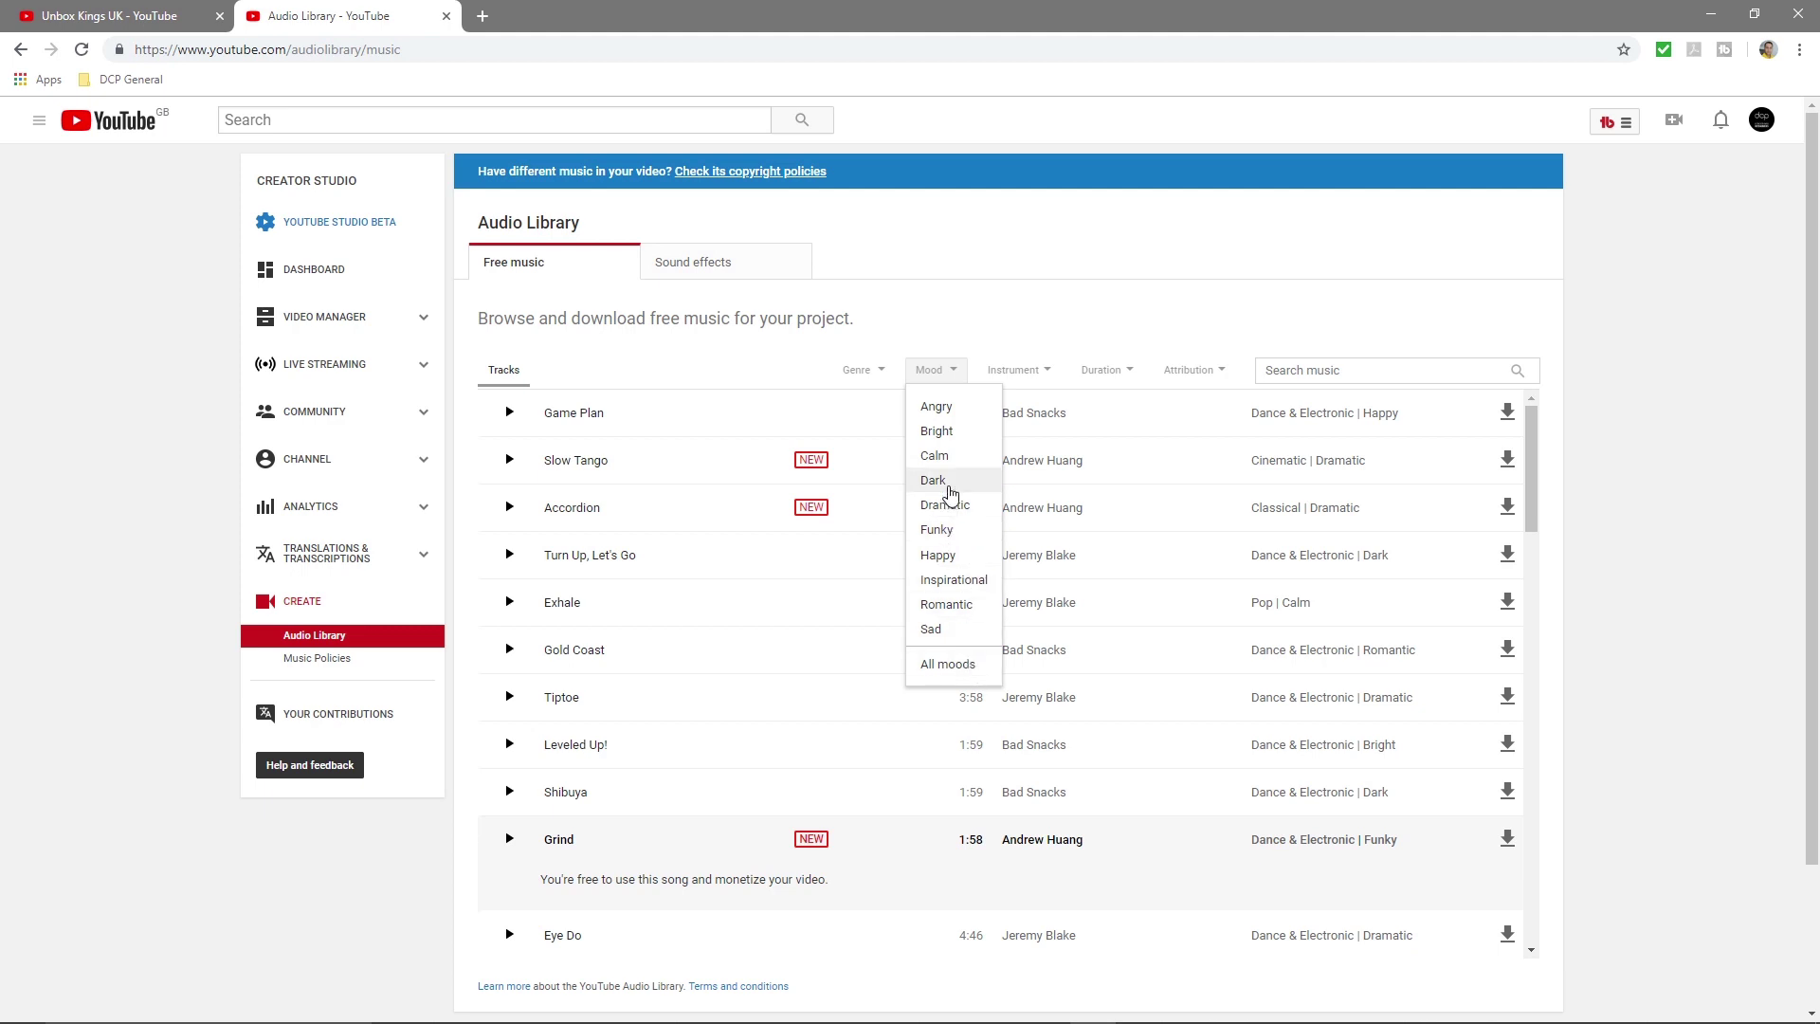
pyautogui.click(863, 369)
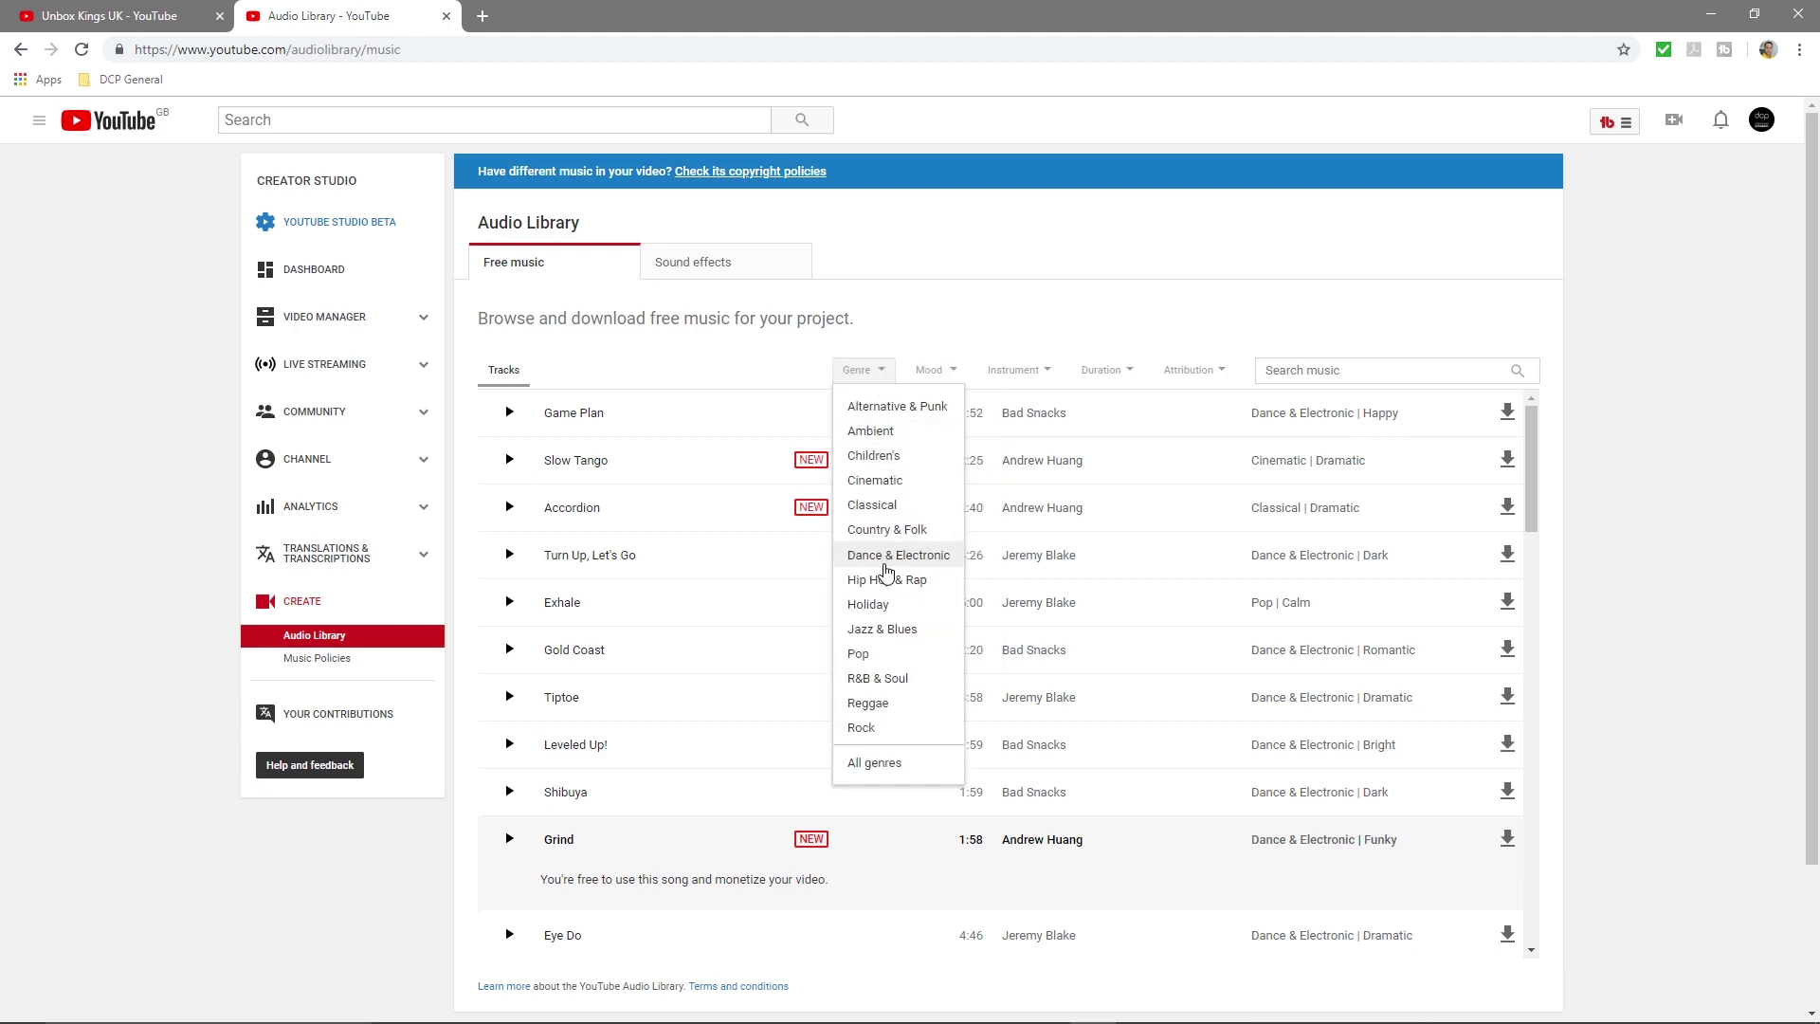
pyautogui.click(888, 582)
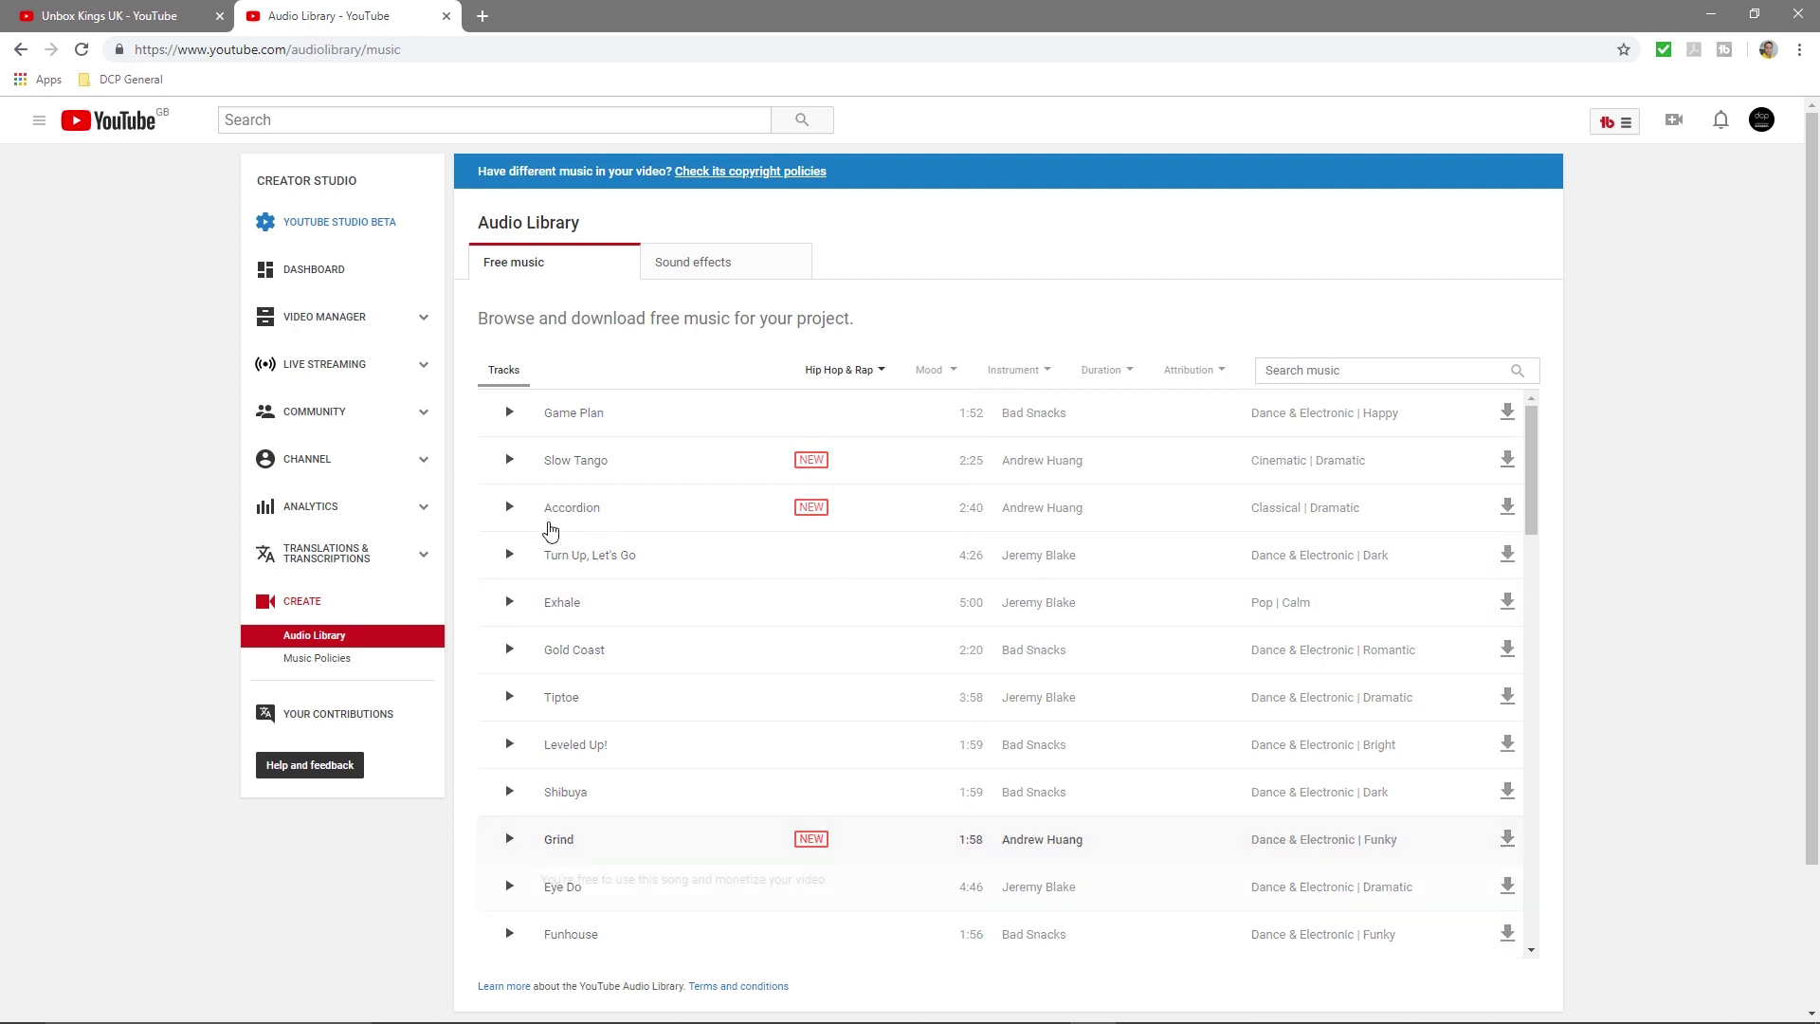
# Preview the Hip Hop & Rap tracks Jane Fonda and Sleeplessness, skipping ahead to several points in Sleeplessness
pyautogui.click(506, 417)
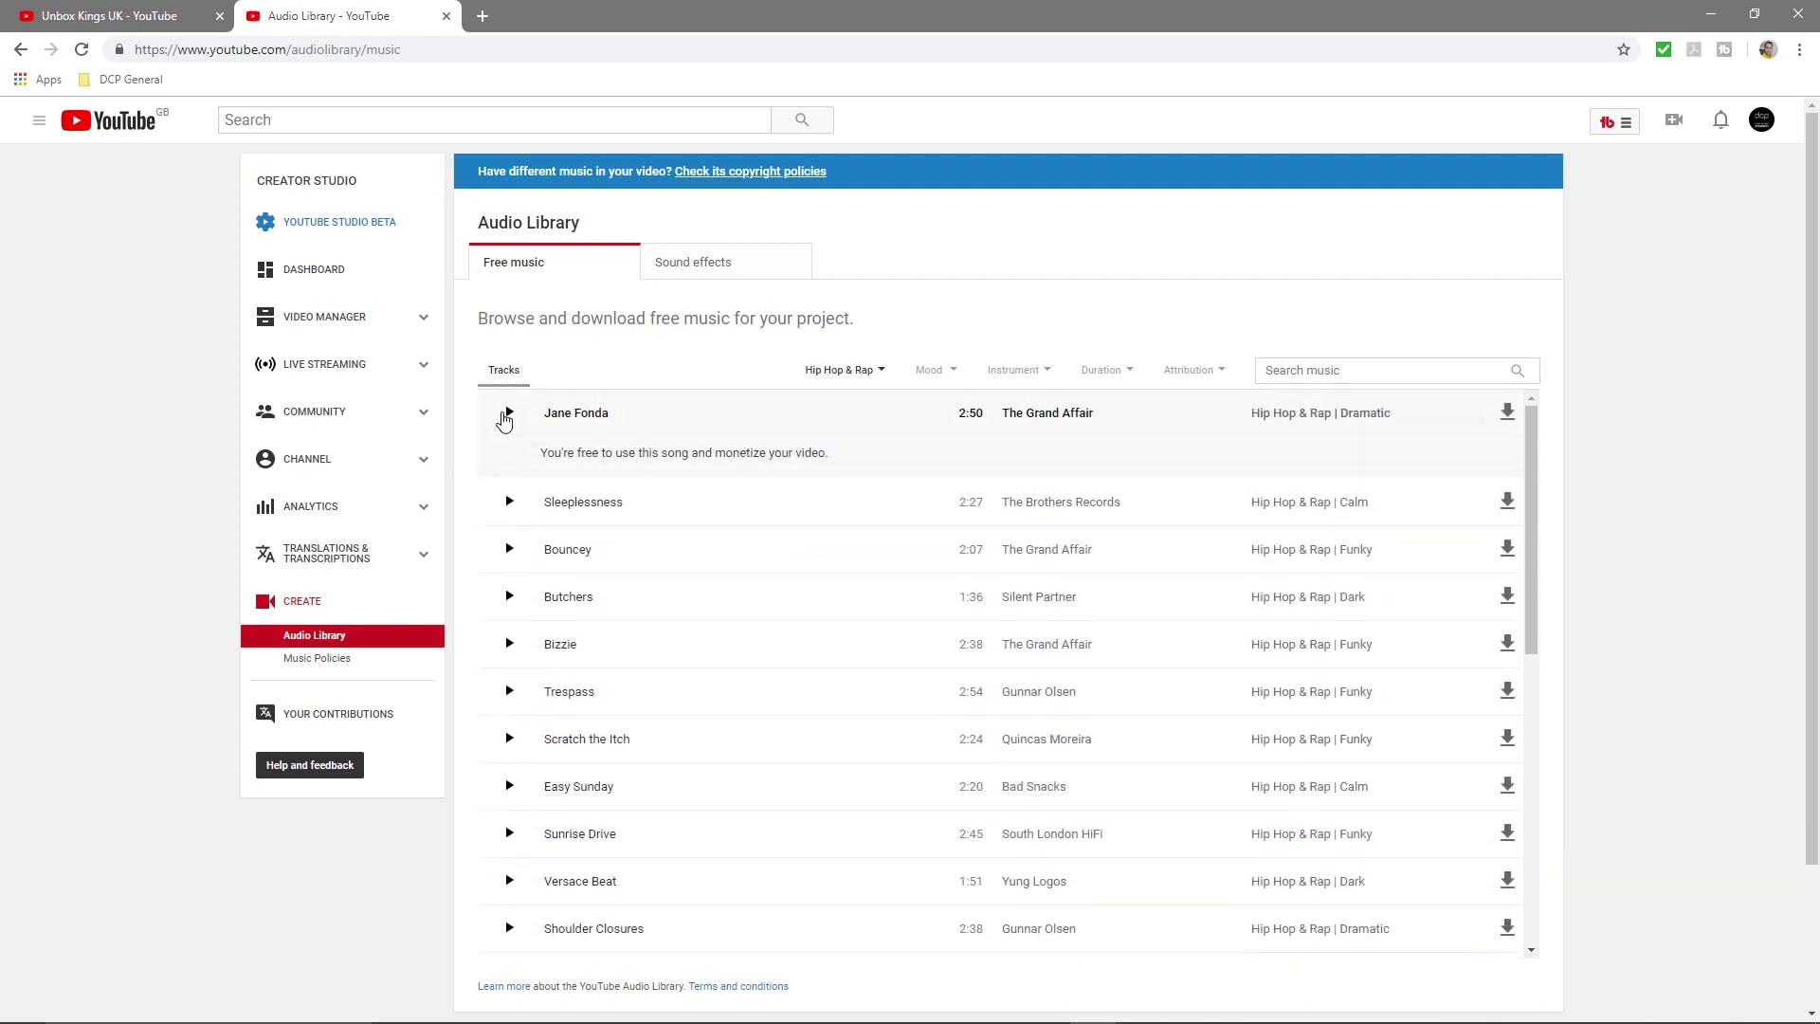
pyautogui.click(509, 517)
pyautogui.click(552, 536)
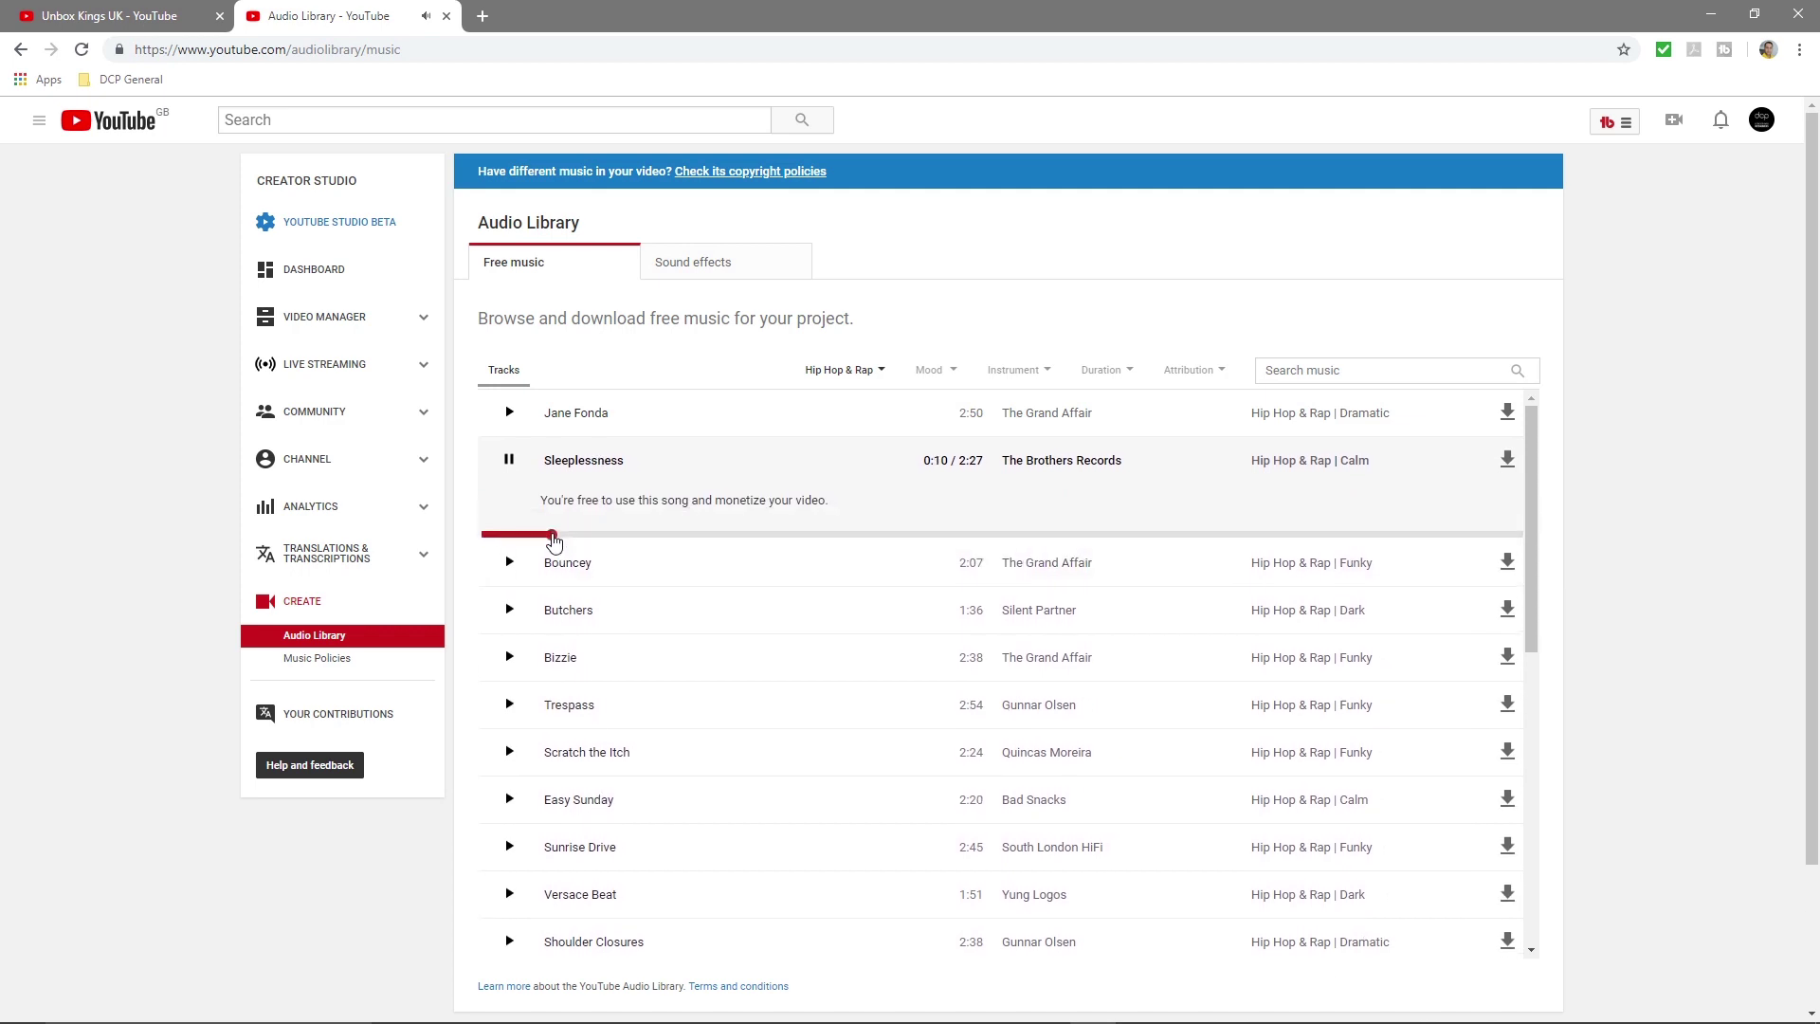
pyautogui.click(637, 536)
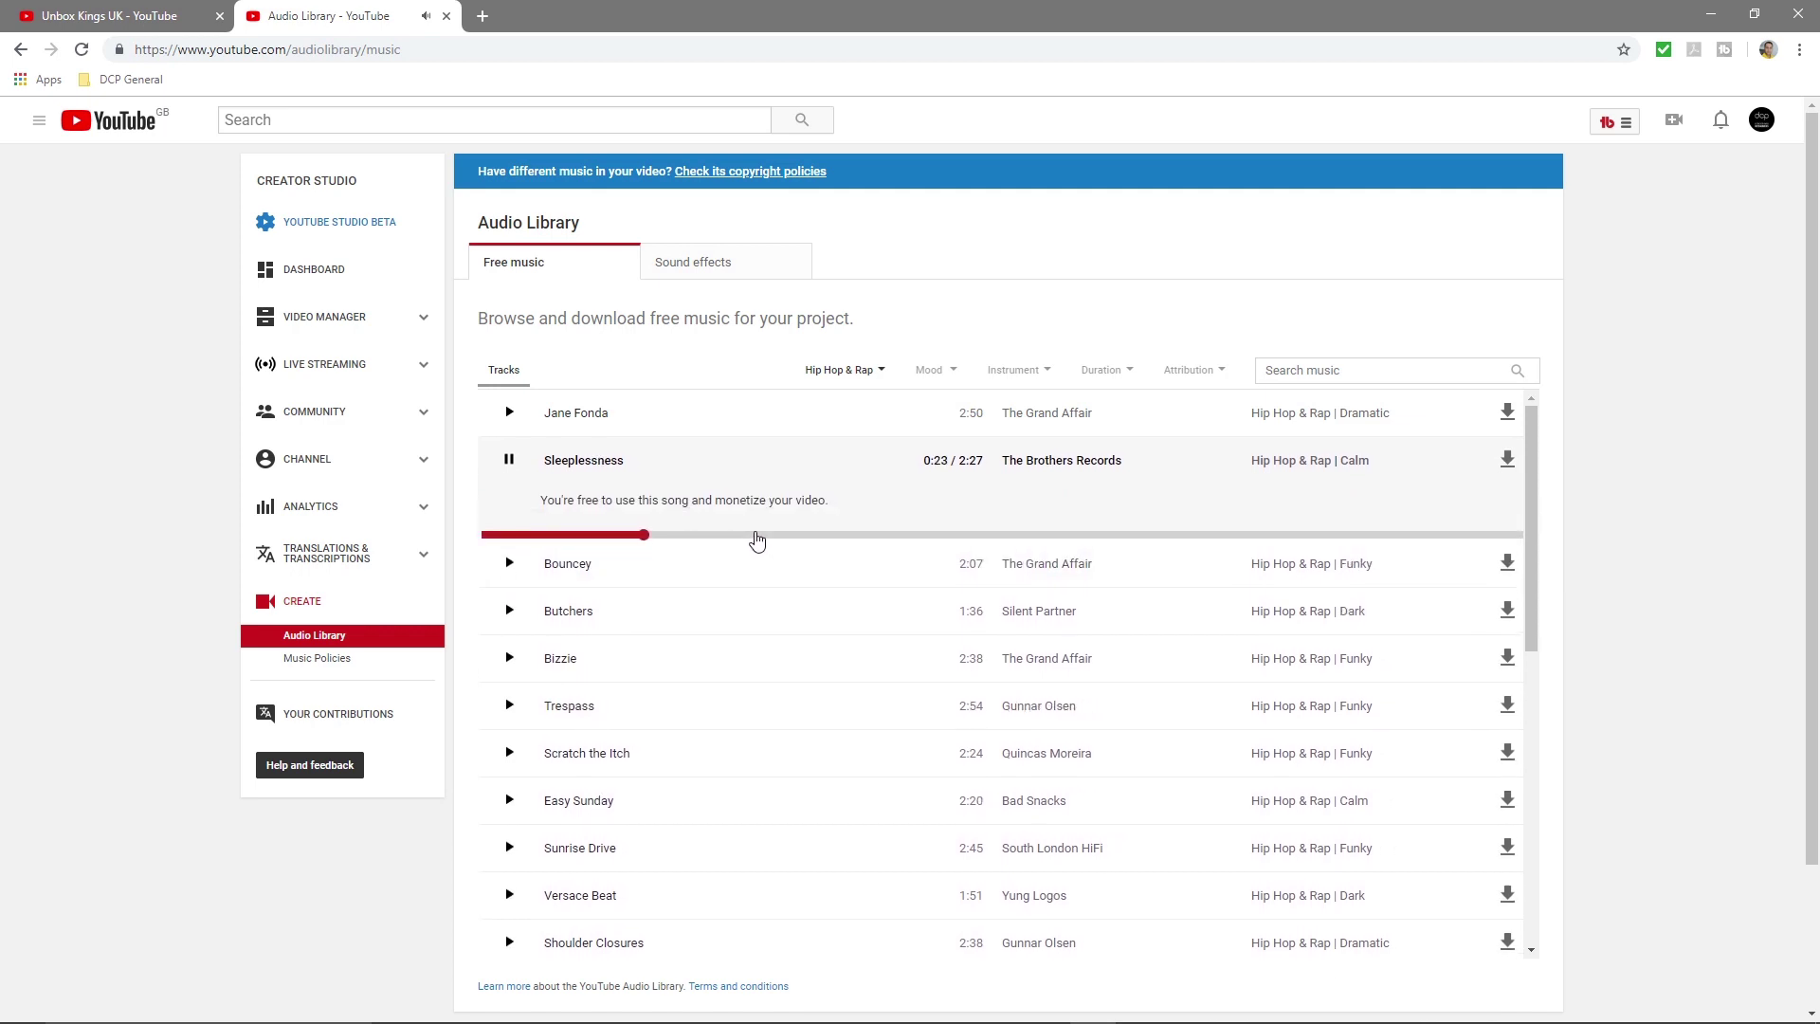
pyautogui.click(849, 536)
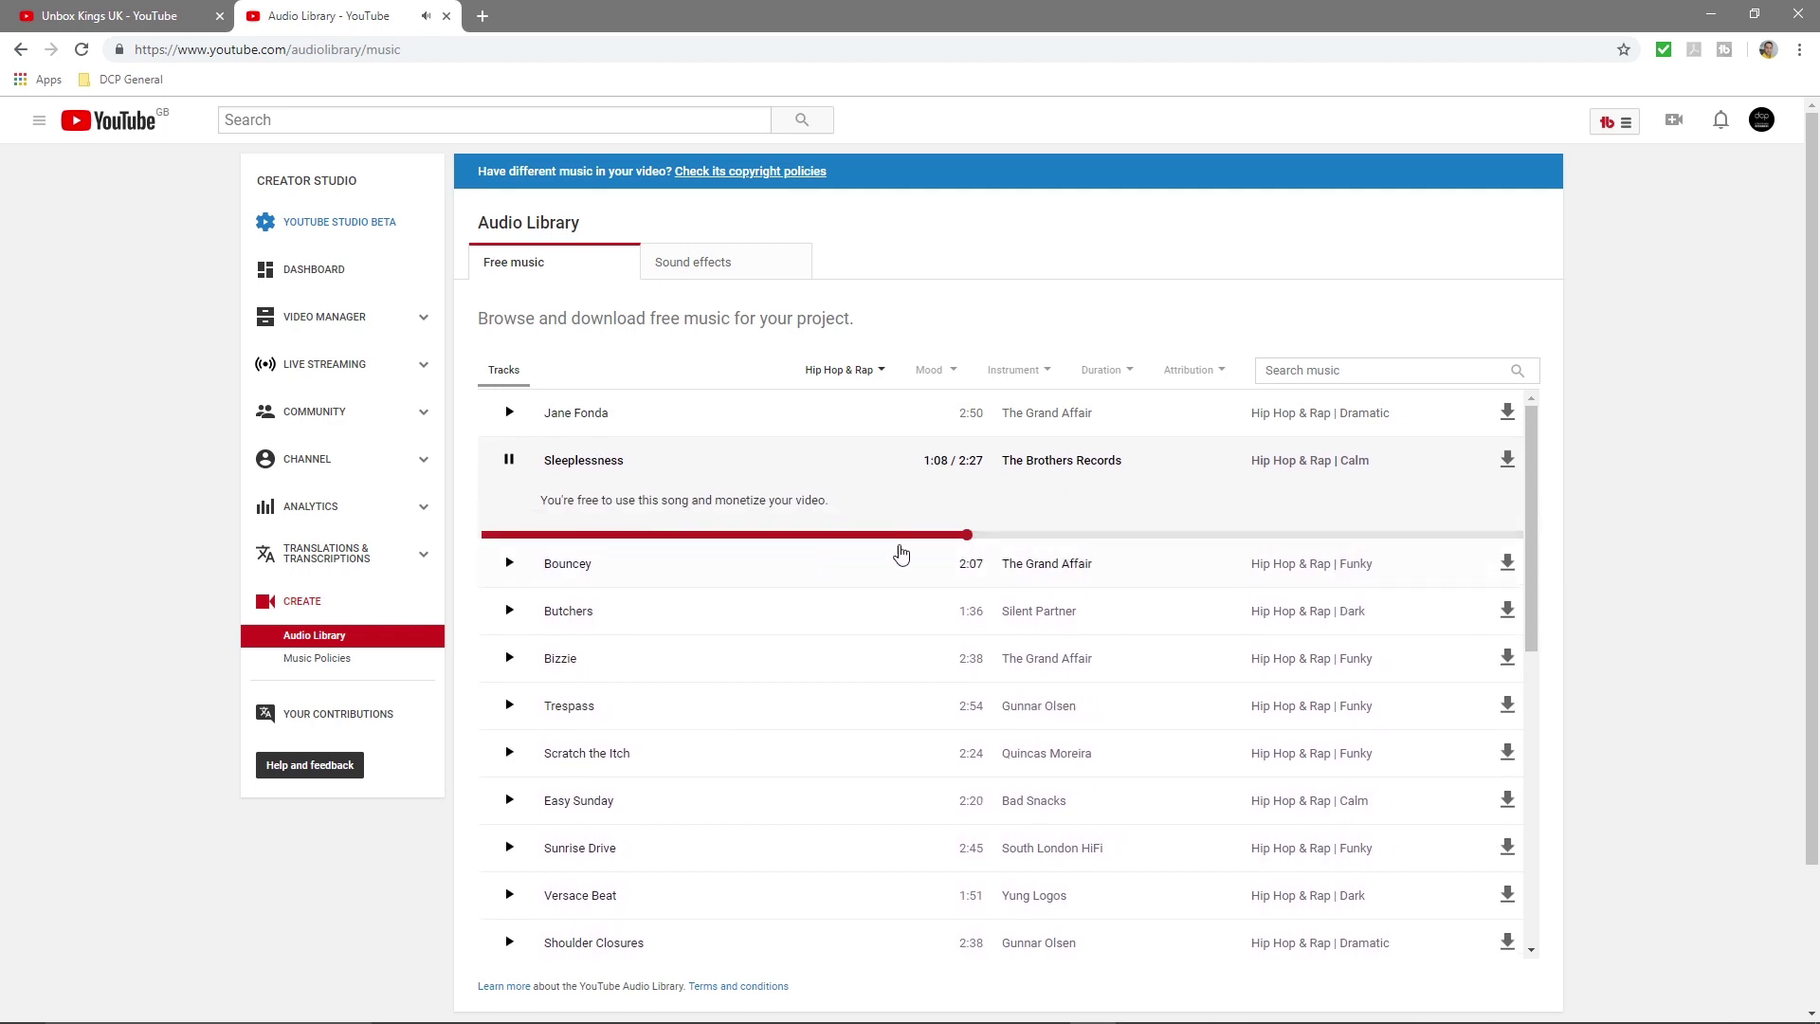
# Preview the tracks Bouncey, Butchers, Bizzie, Trespass and Scratch the Itch, and stop playback
pyautogui.click(510, 565)
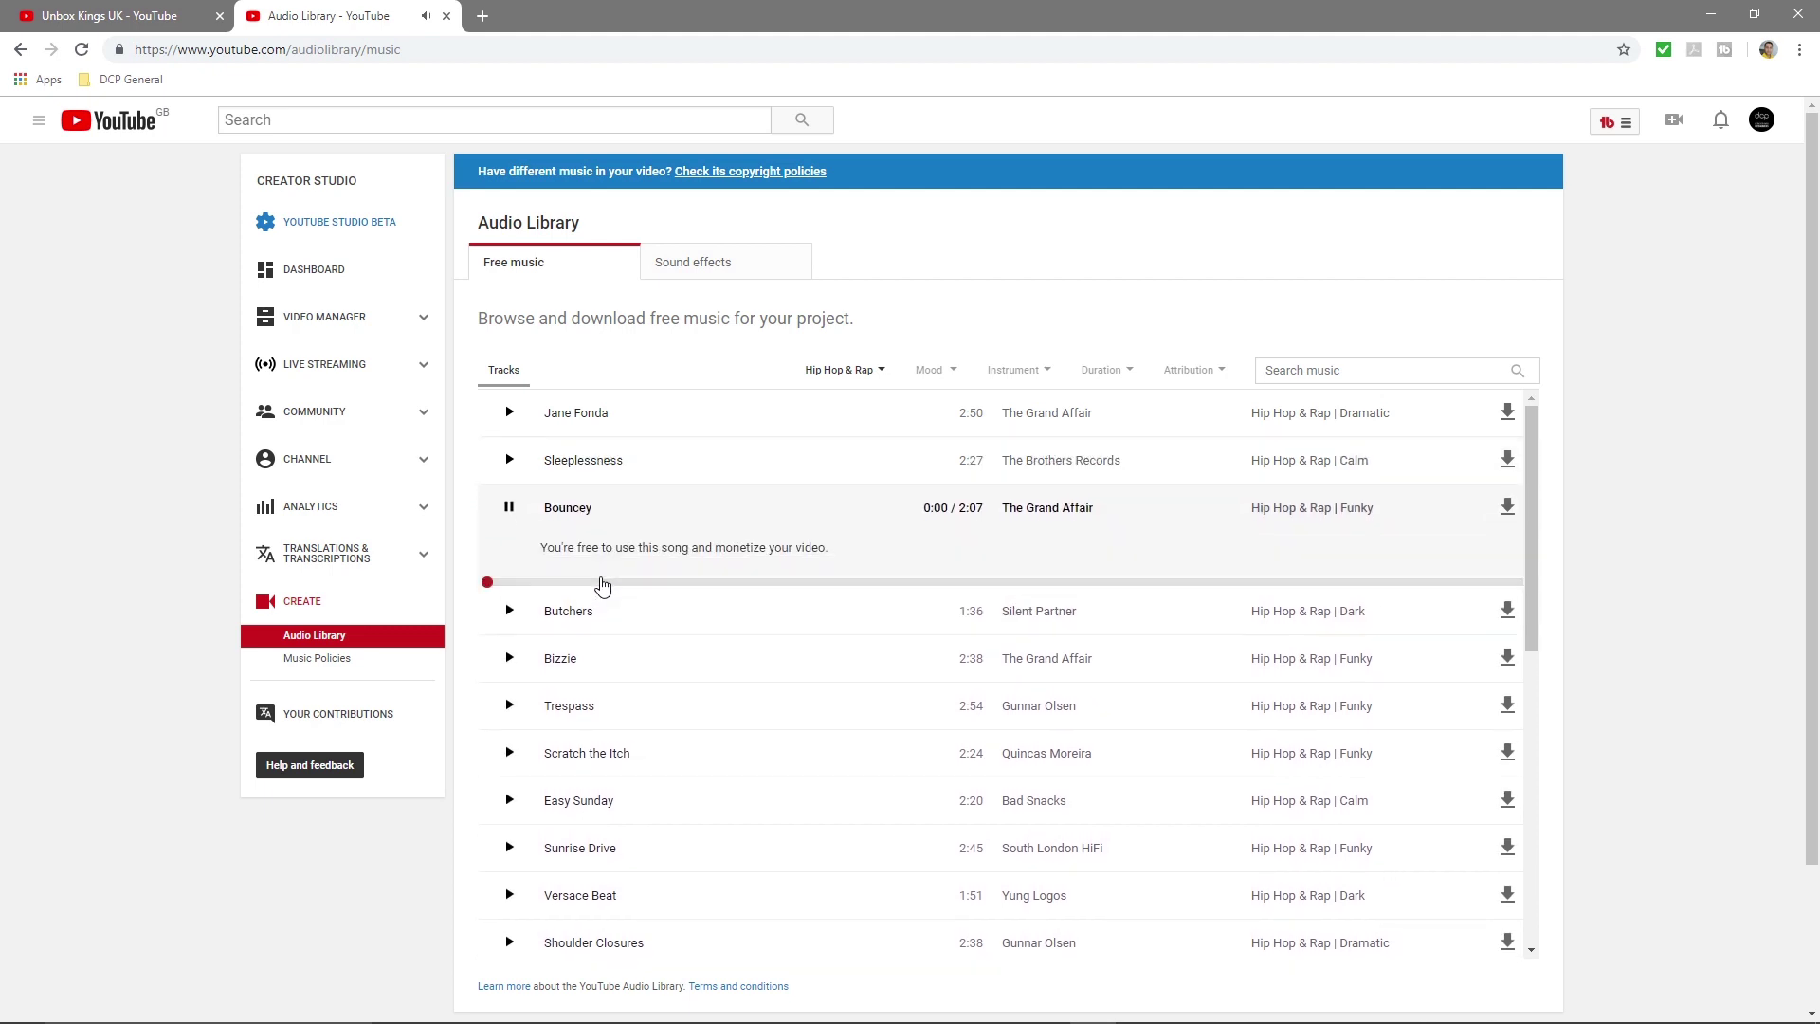
pyautogui.click(510, 608)
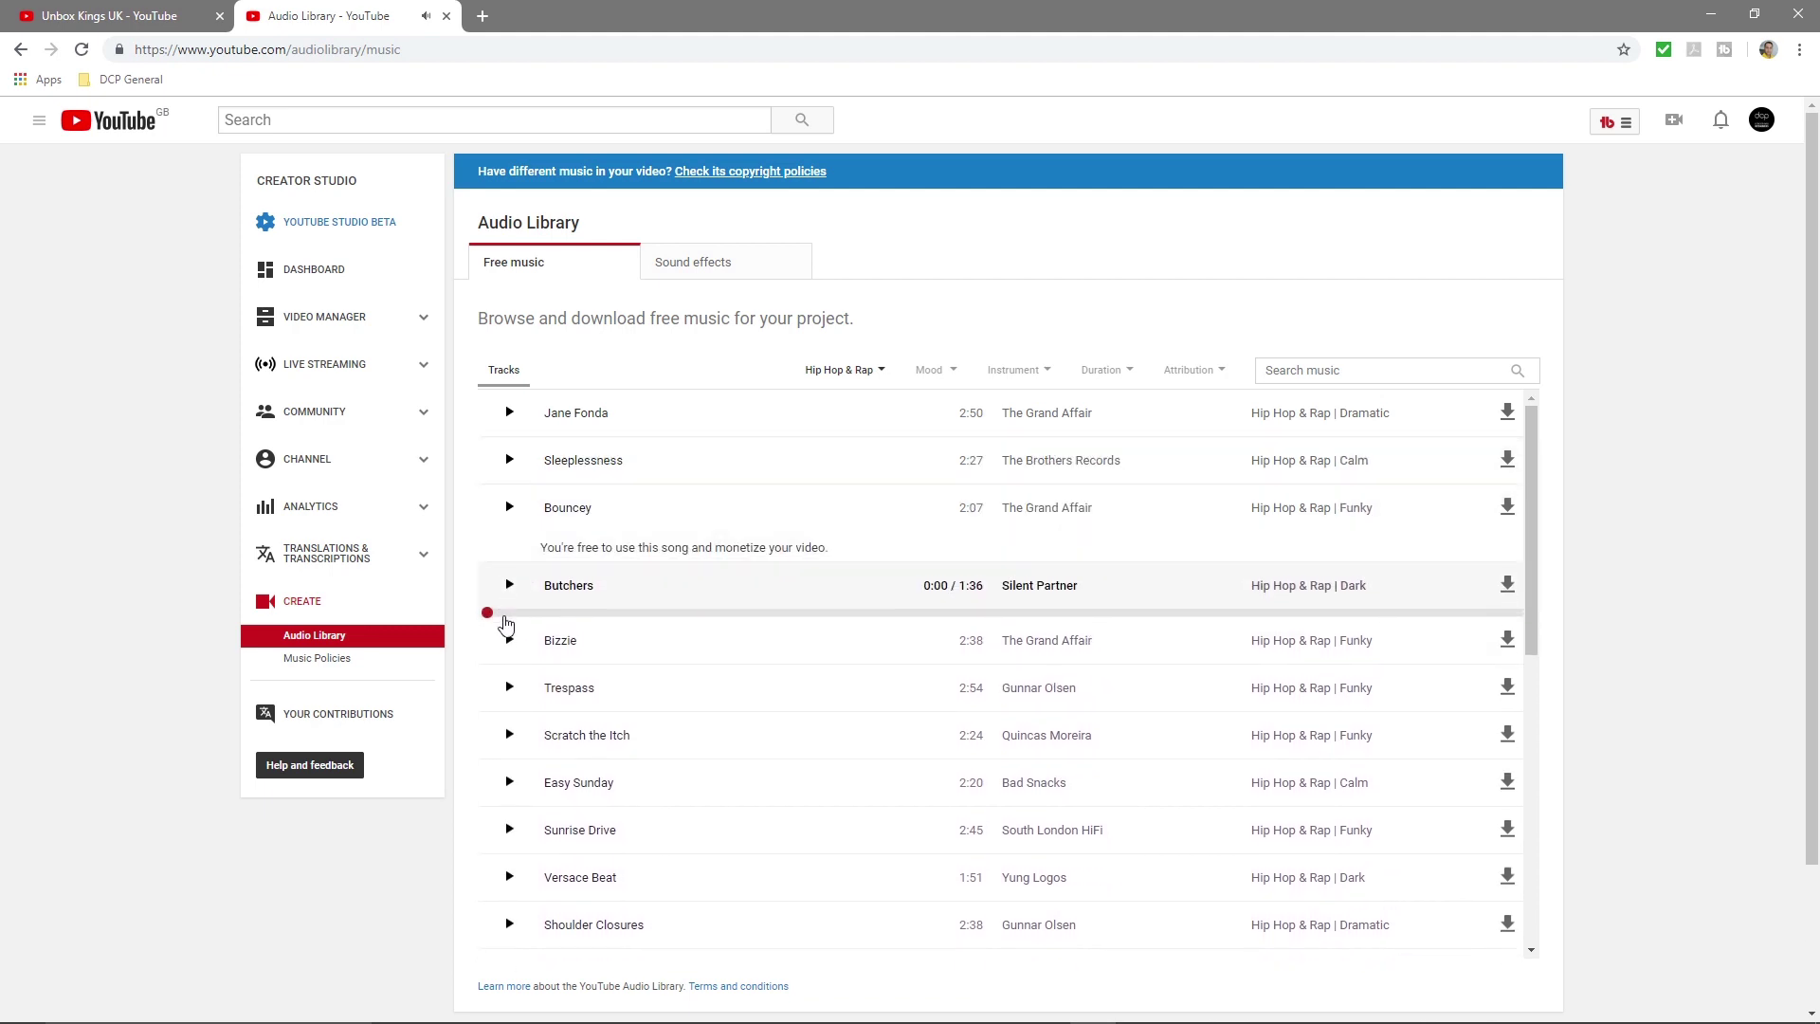
pyautogui.click(510, 666)
pyautogui.click(573, 676)
pyautogui.click(509, 706)
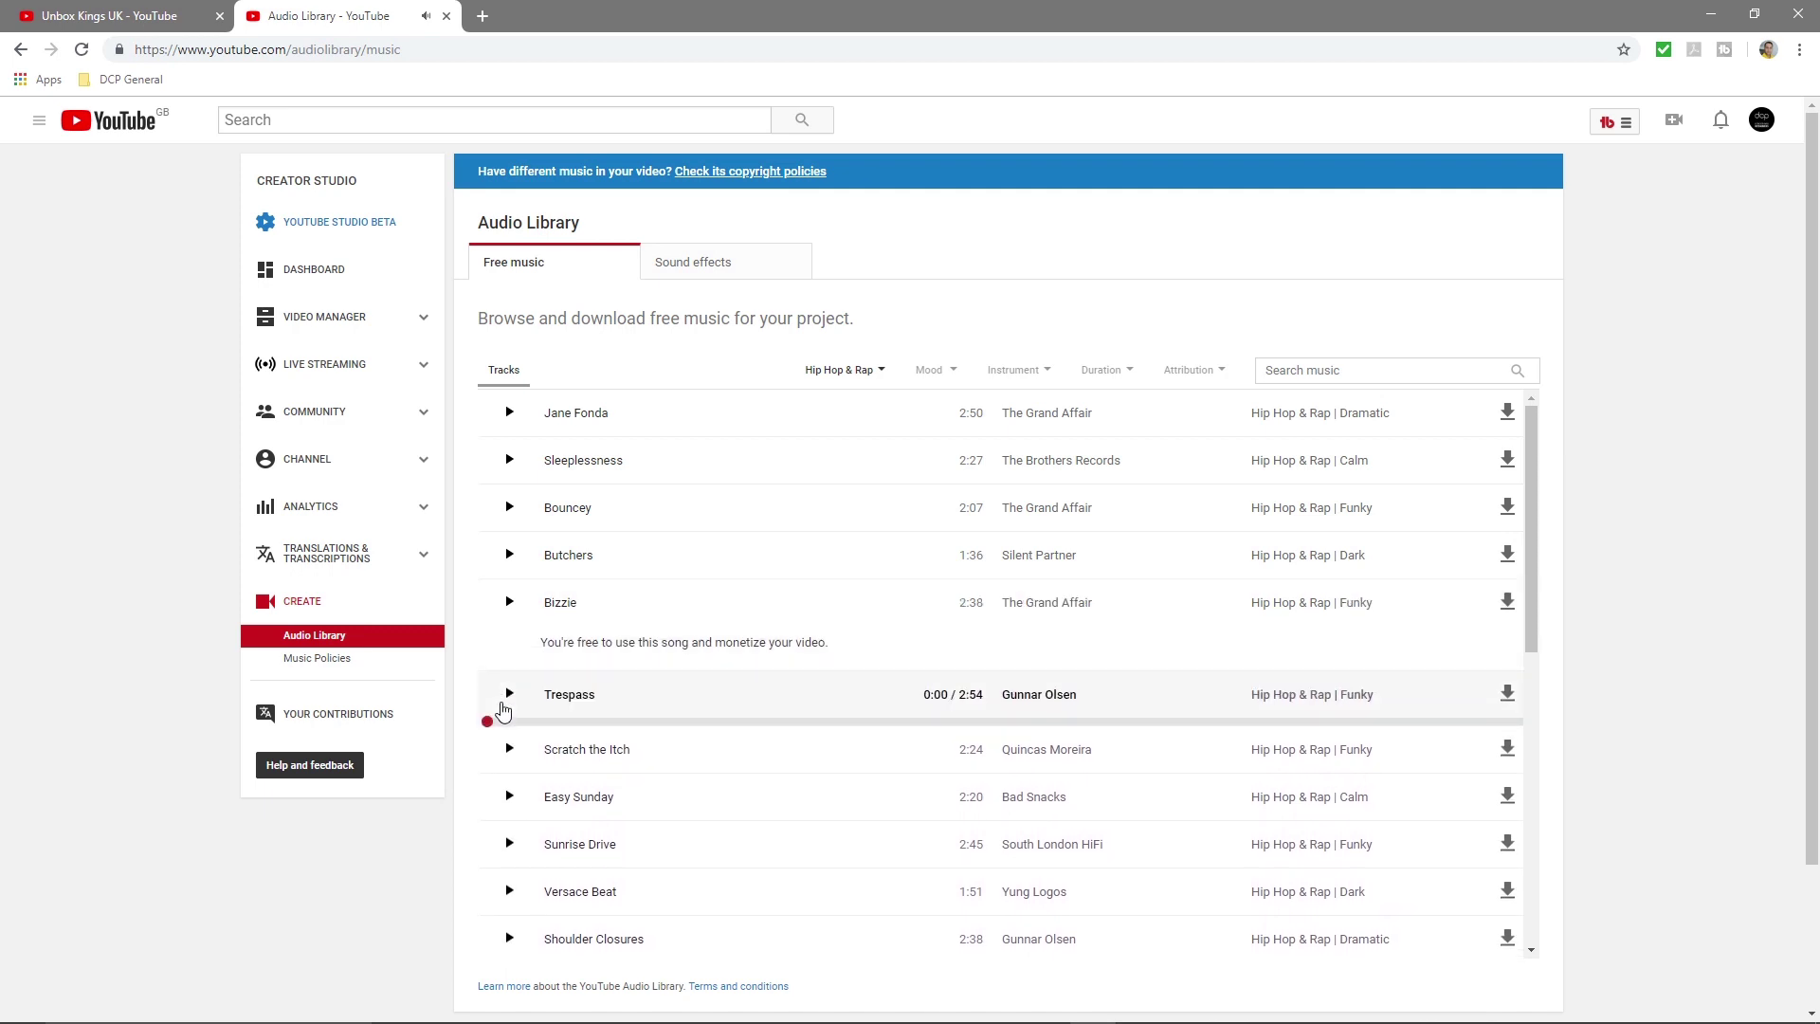
pyautogui.click(512, 751)
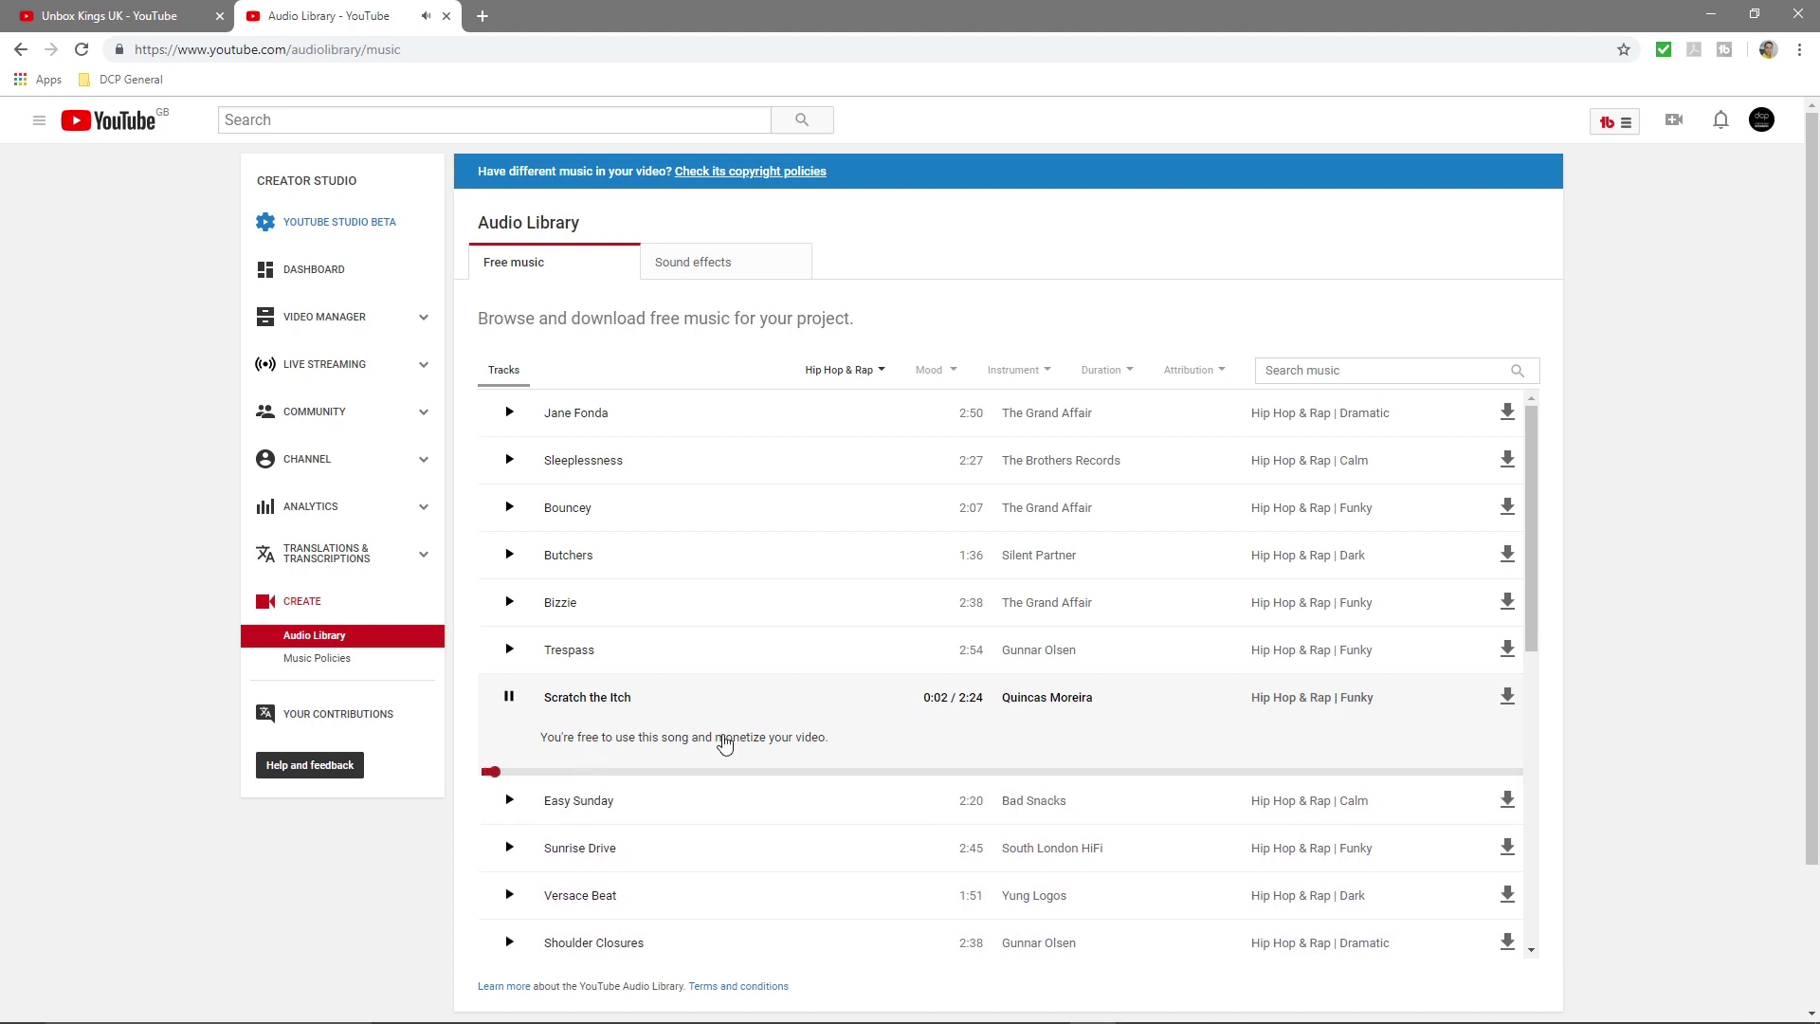
pyautogui.click(509, 698)
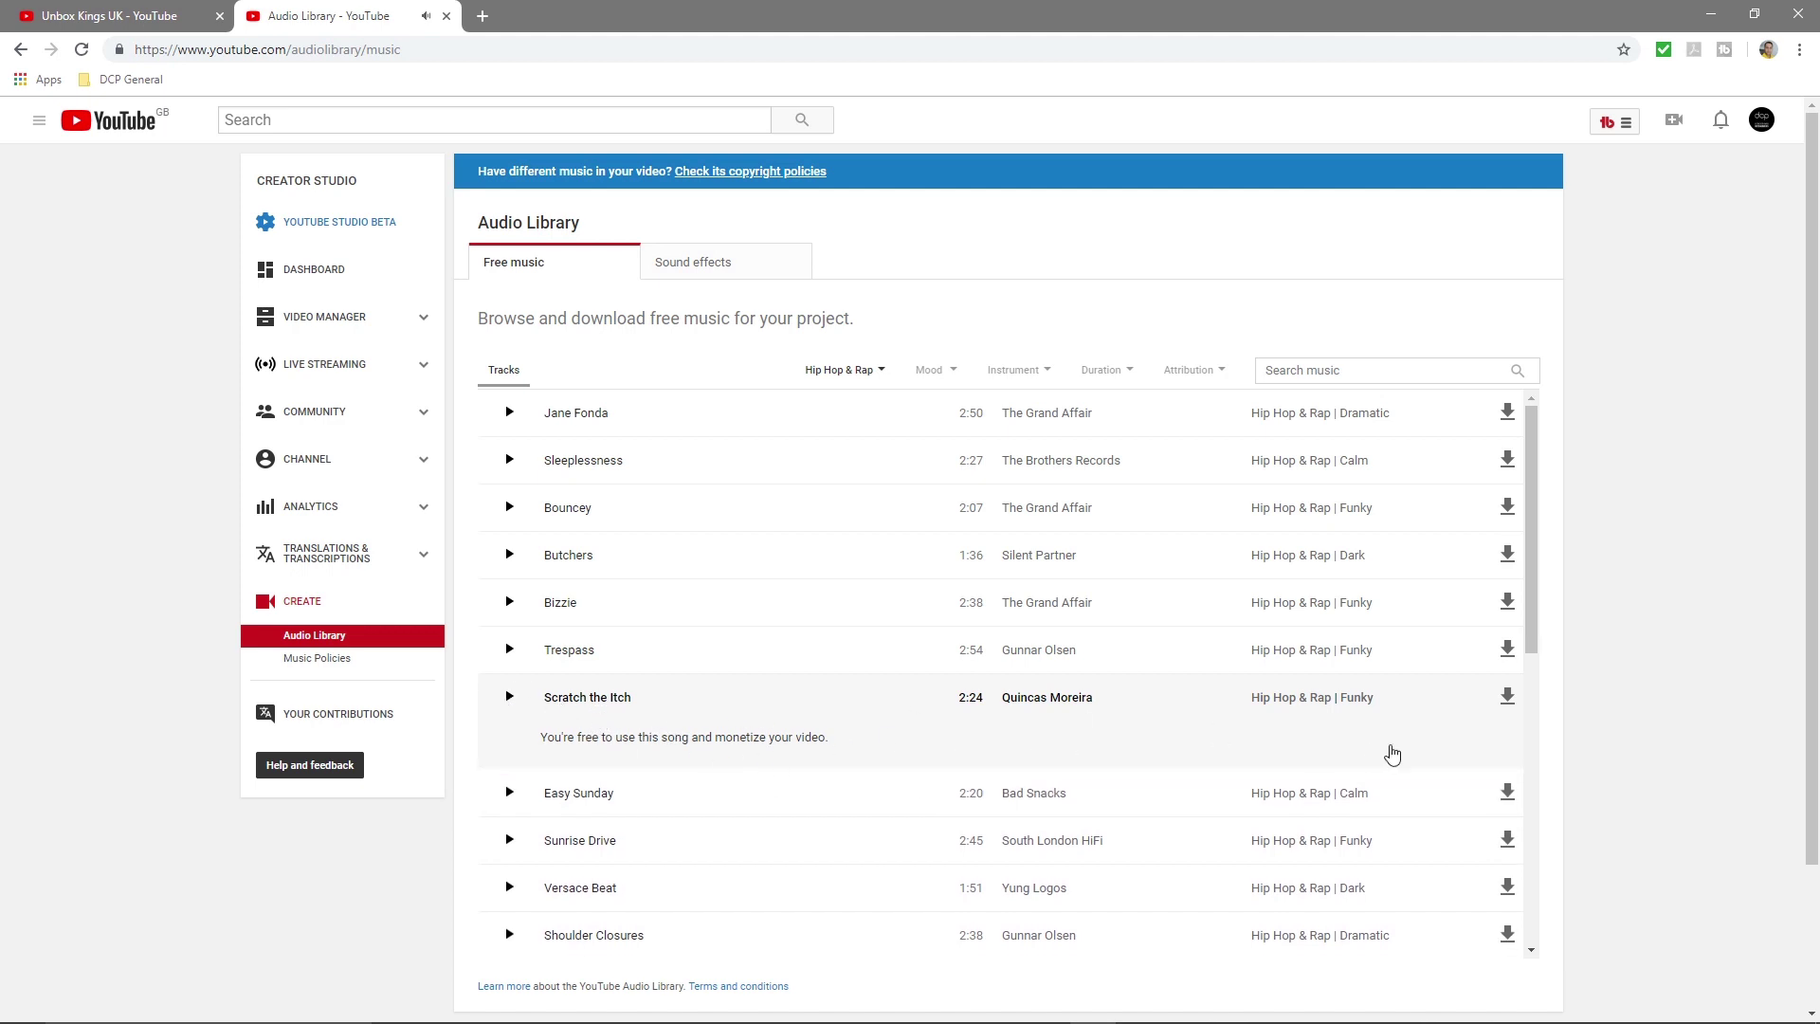
# Download Scratch the Itch and open the project folder "06 - Movie Edit Pro 2019 - Beginners Tutorial - Example 2" in File Explorer
pyautogui.click(1506, 699)
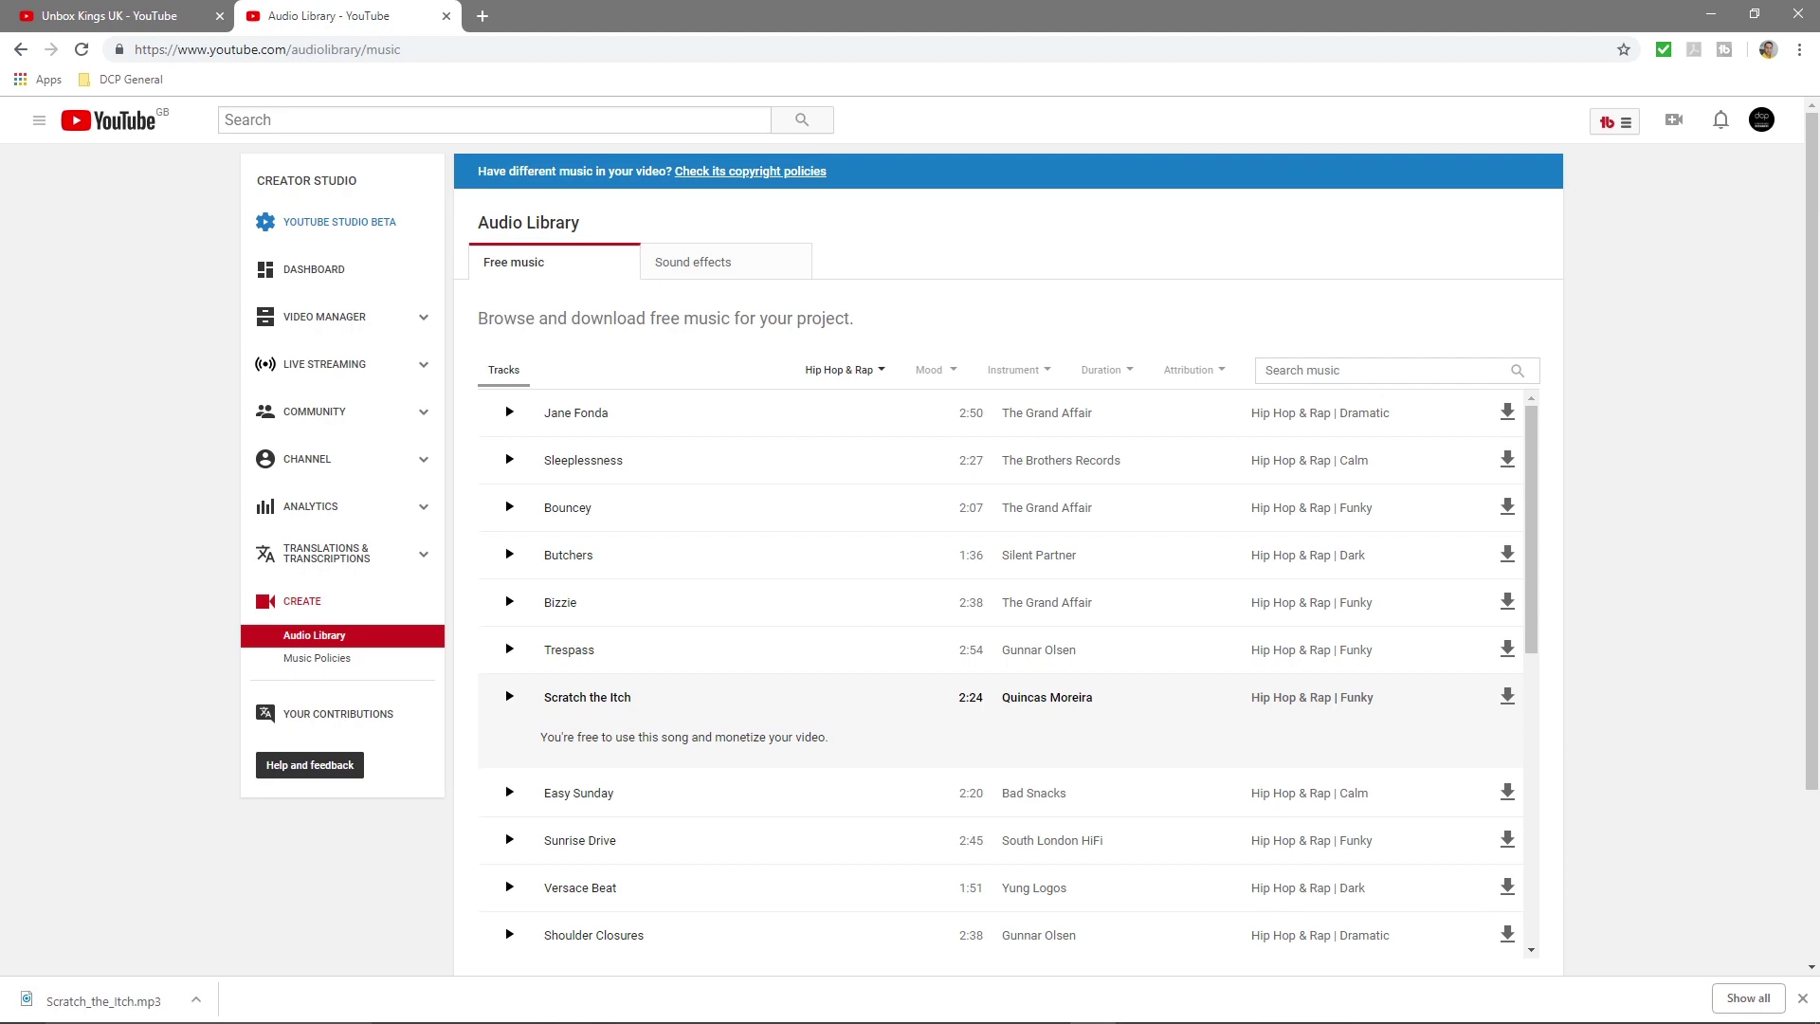
pyautogui.moveTo(1819, 166); pyautogui.dragTo(1334, 142)
pyautogui.doubleClick(1352, 370)
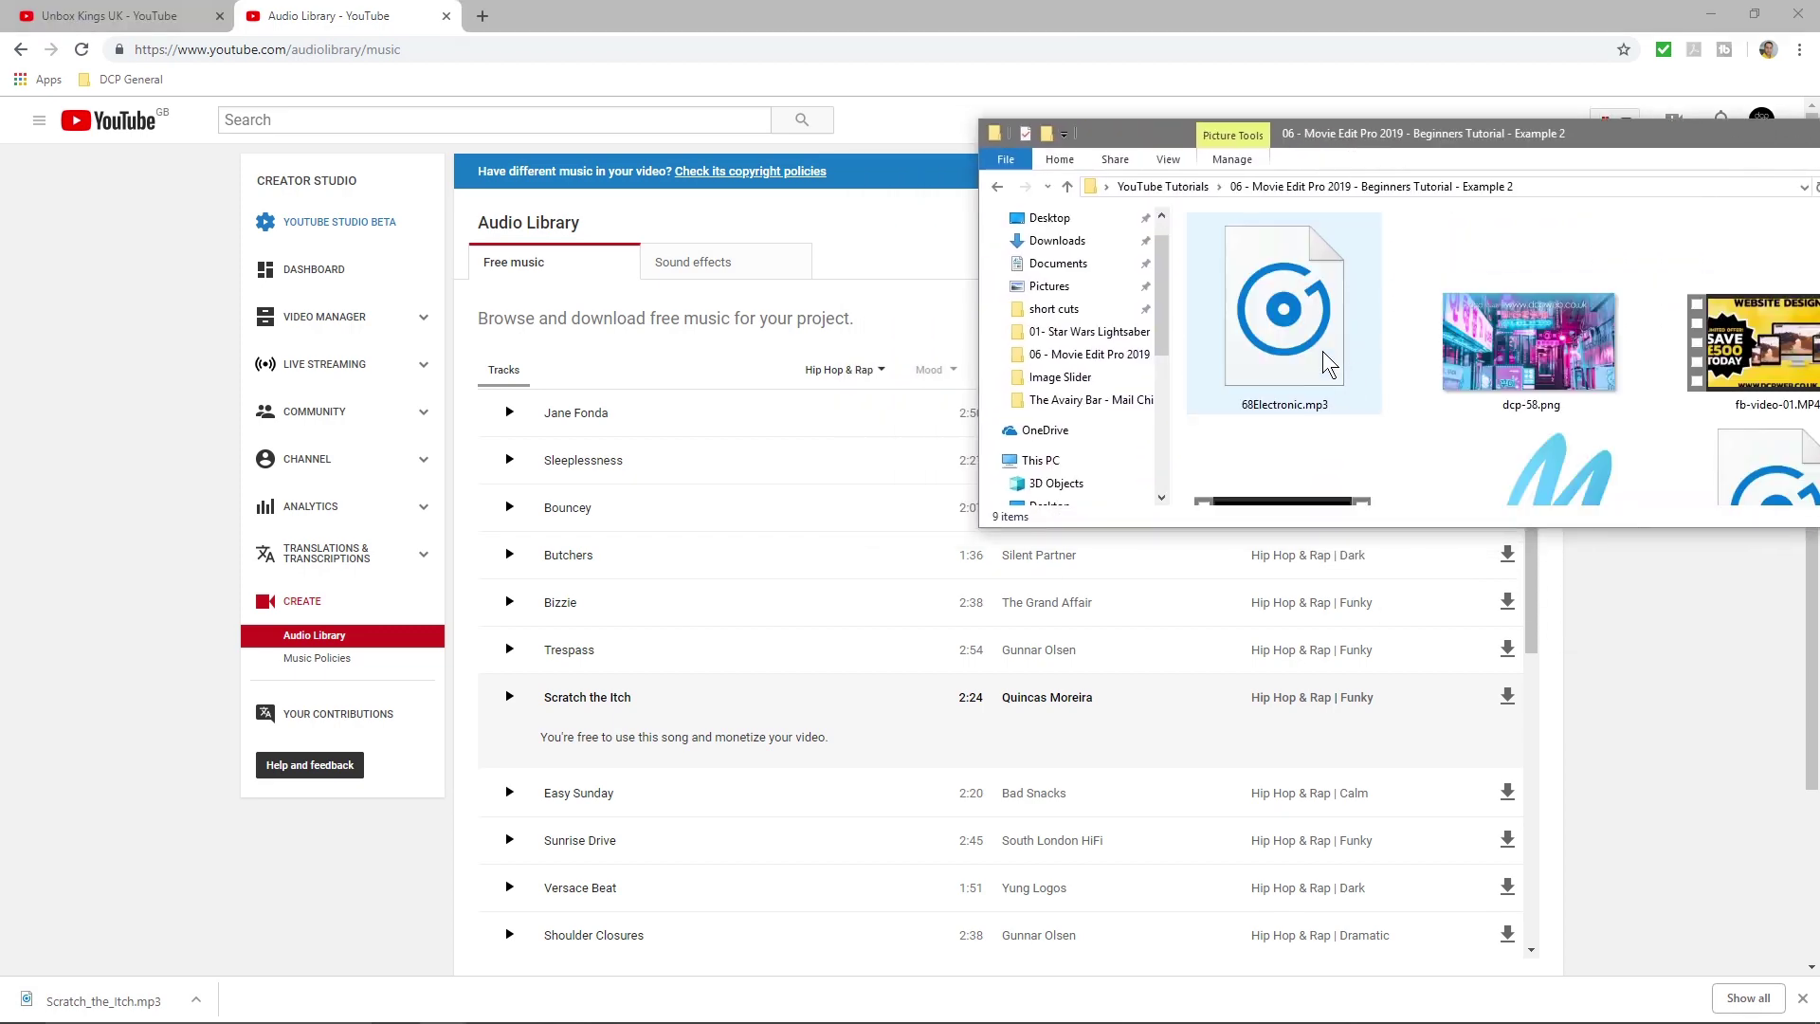
# Add the downloaded Scratch_the_Itch.mp3 to the folder "06 - Movie Edit Pro 2019 - Beginners Tutorial - Example 1" and switch back to Movie Edit Pro
pyautogui.click(1043, 220)
pyautogui.doubleClick(1305, 352)
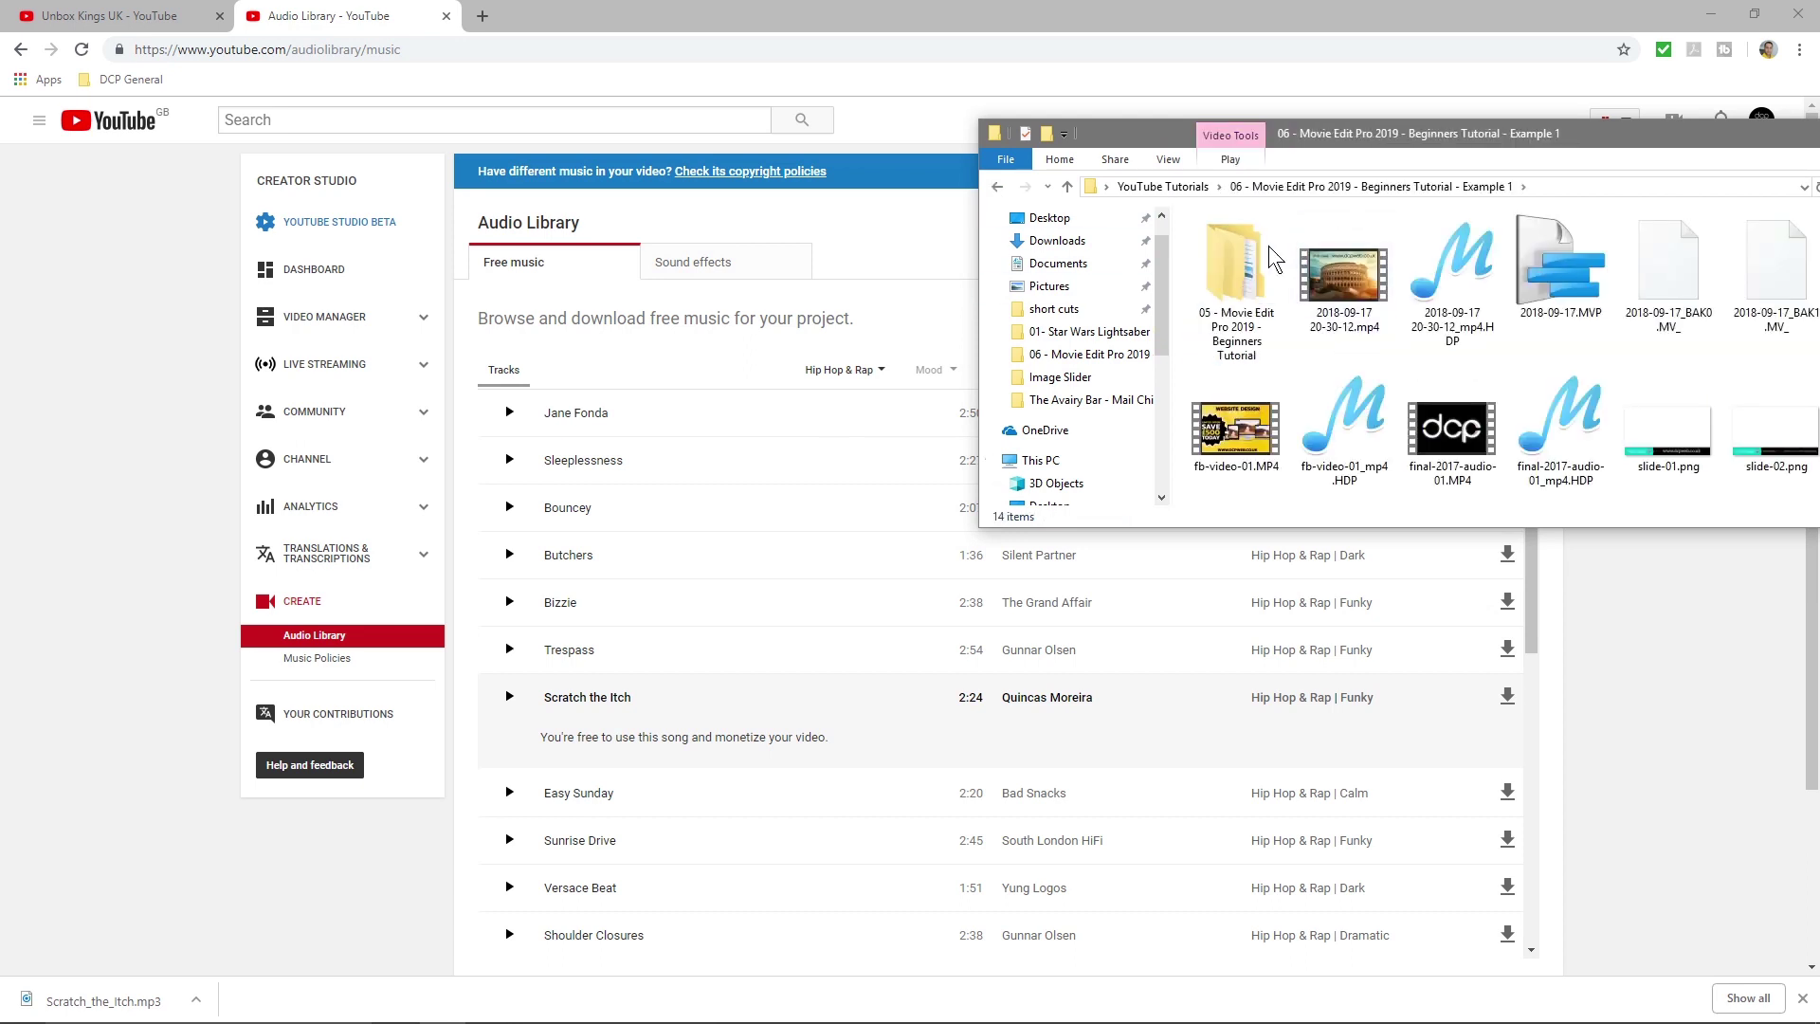
pyautogui.moveTo(1495, 146); pyautogui.dragTo(1671, 93)
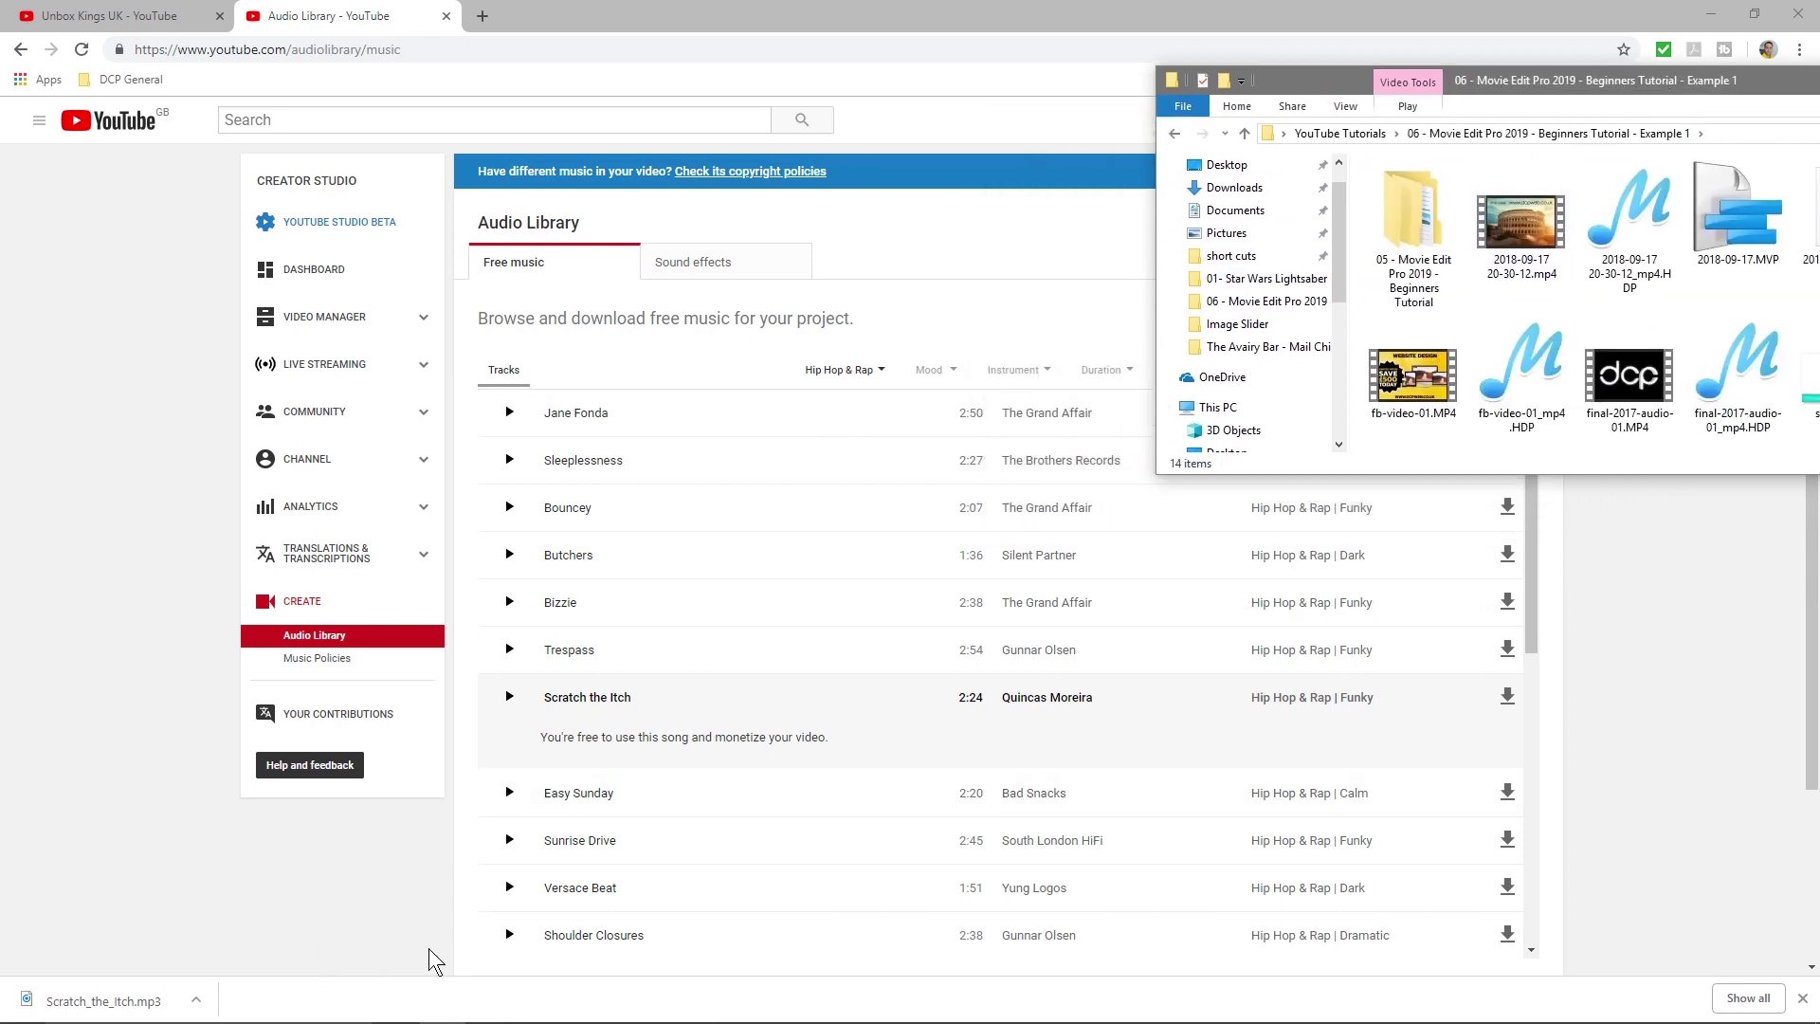
pyautogui.moveTo(176, 1009); pyautogui.dragTo(1577, 178)
pyautogui.moveTo(1521, 88); pyautogui.dragTo(717, 139)
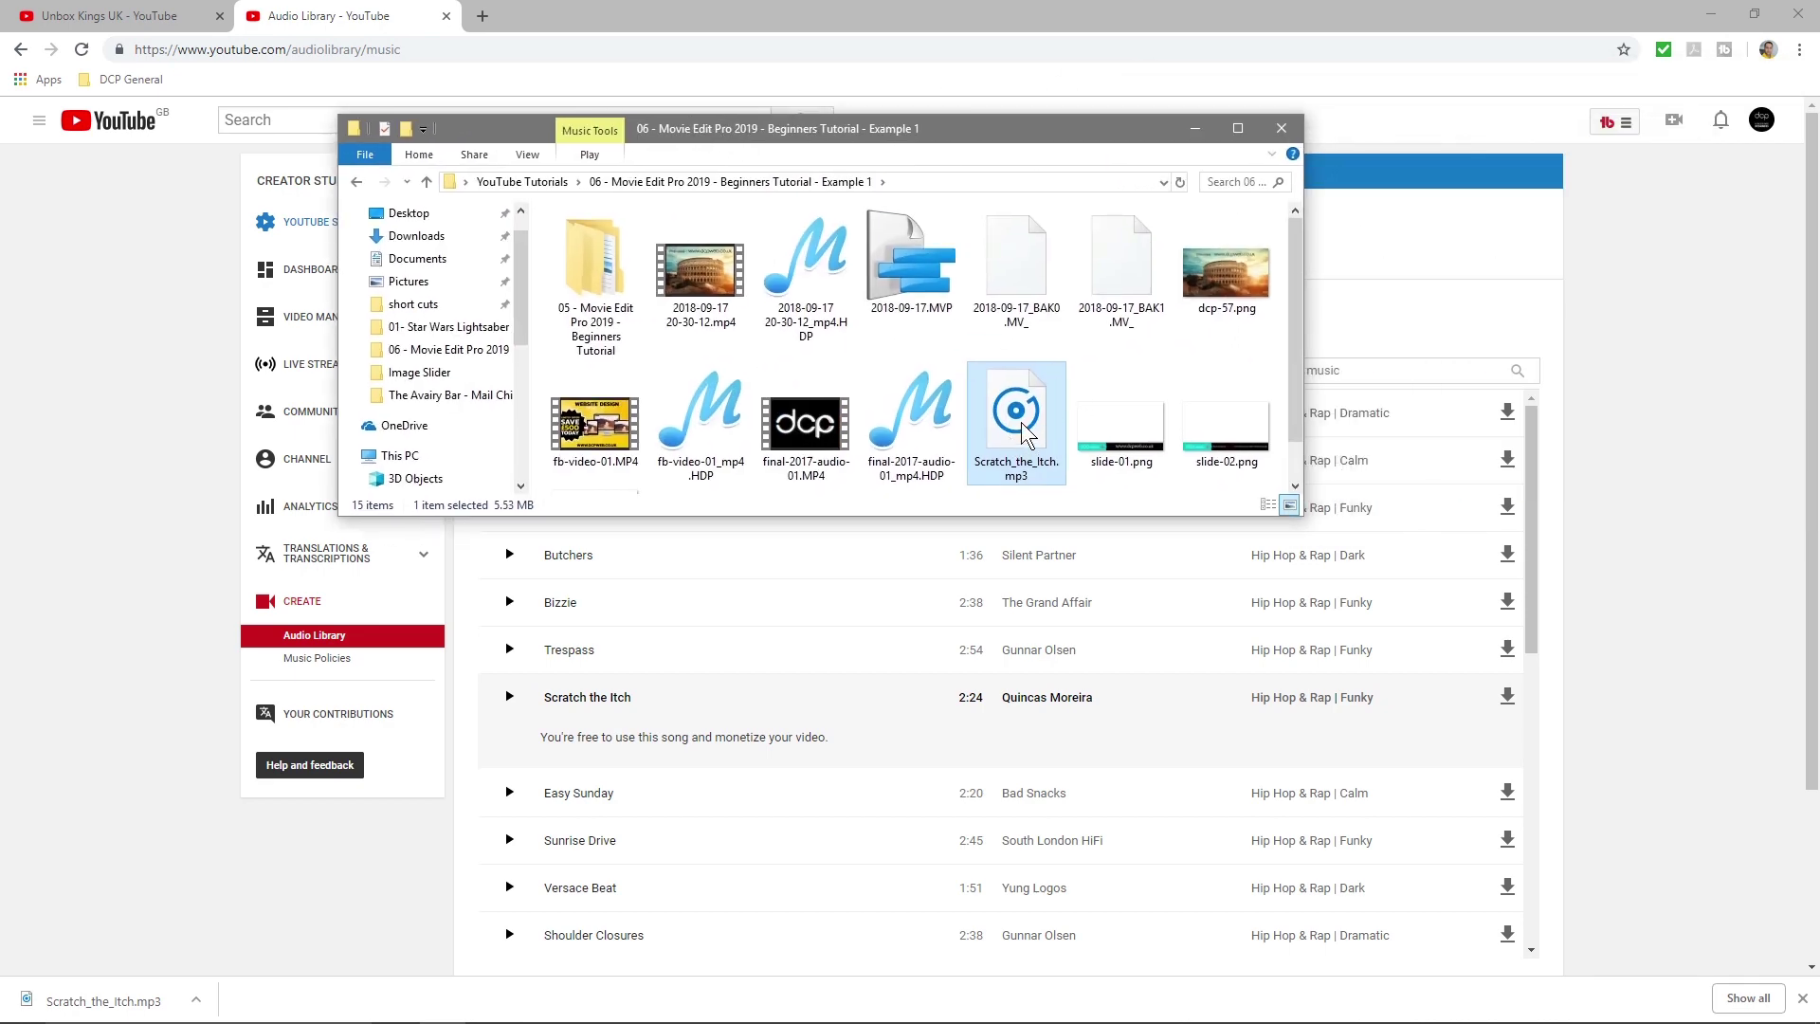
pyautogui.moveTo(888, 144); pyautogui.dragTo(1806, 204)
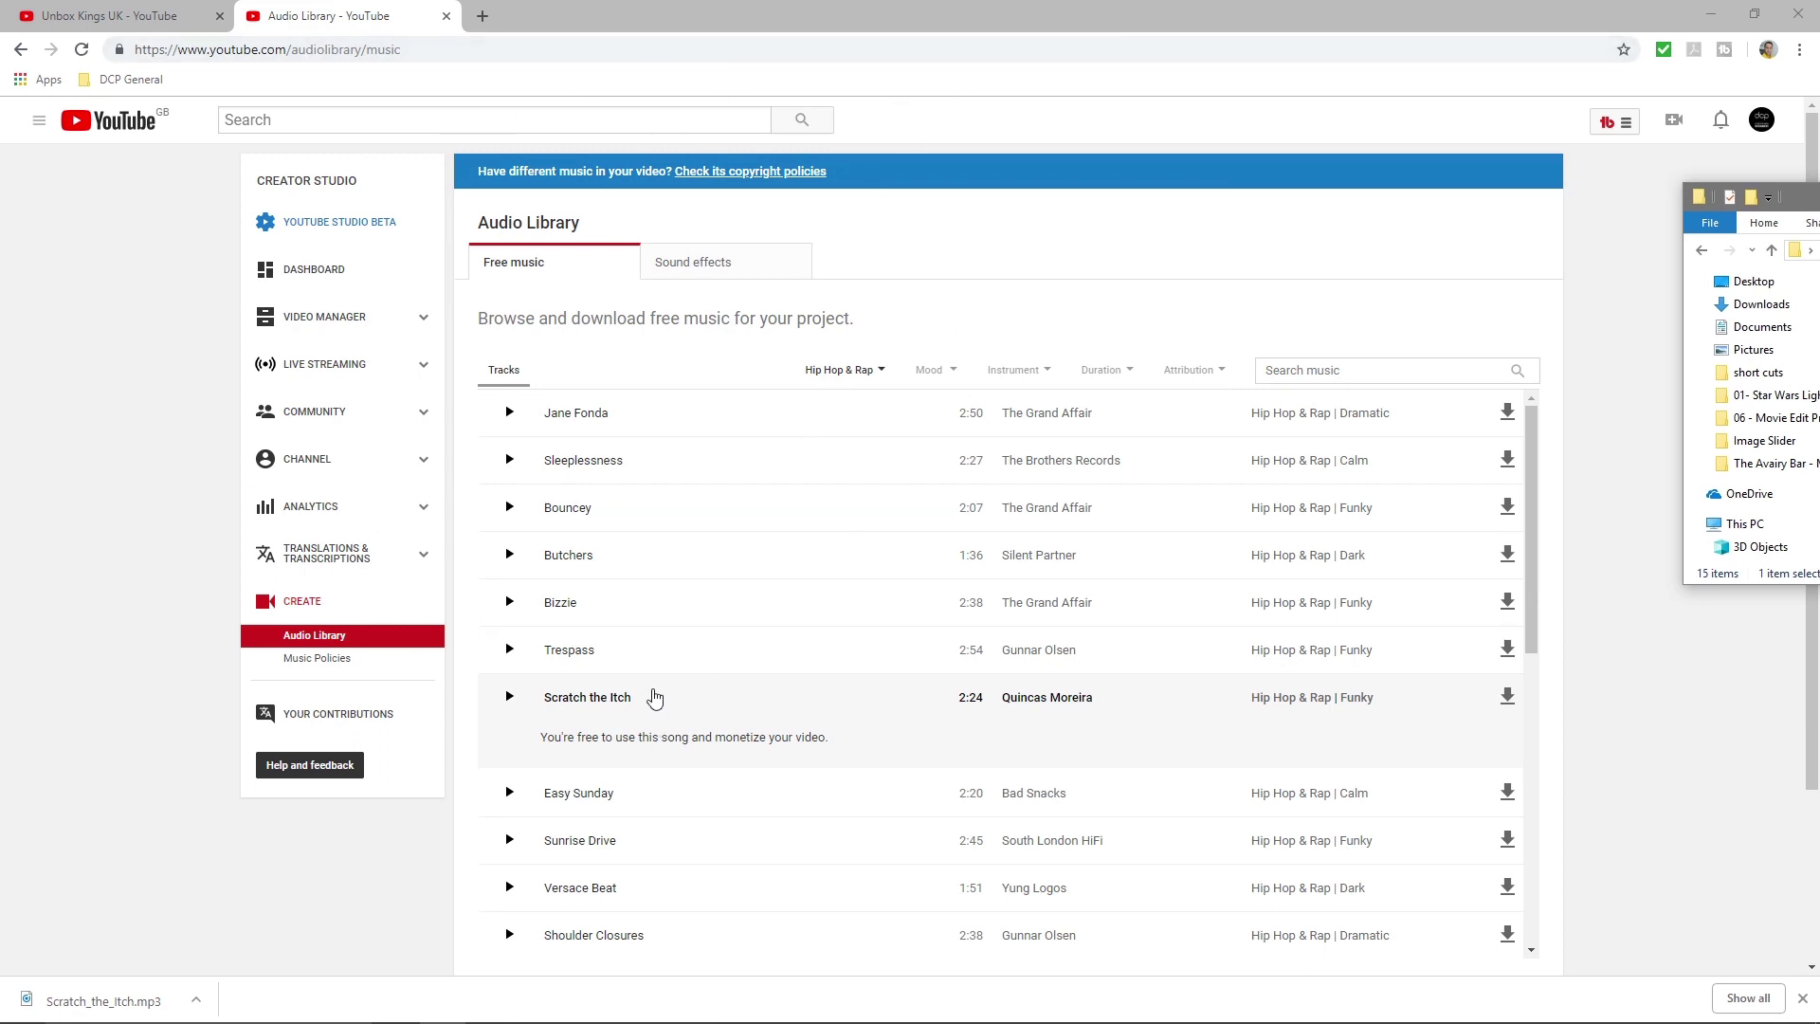
pyautogui.click(1710, 14)
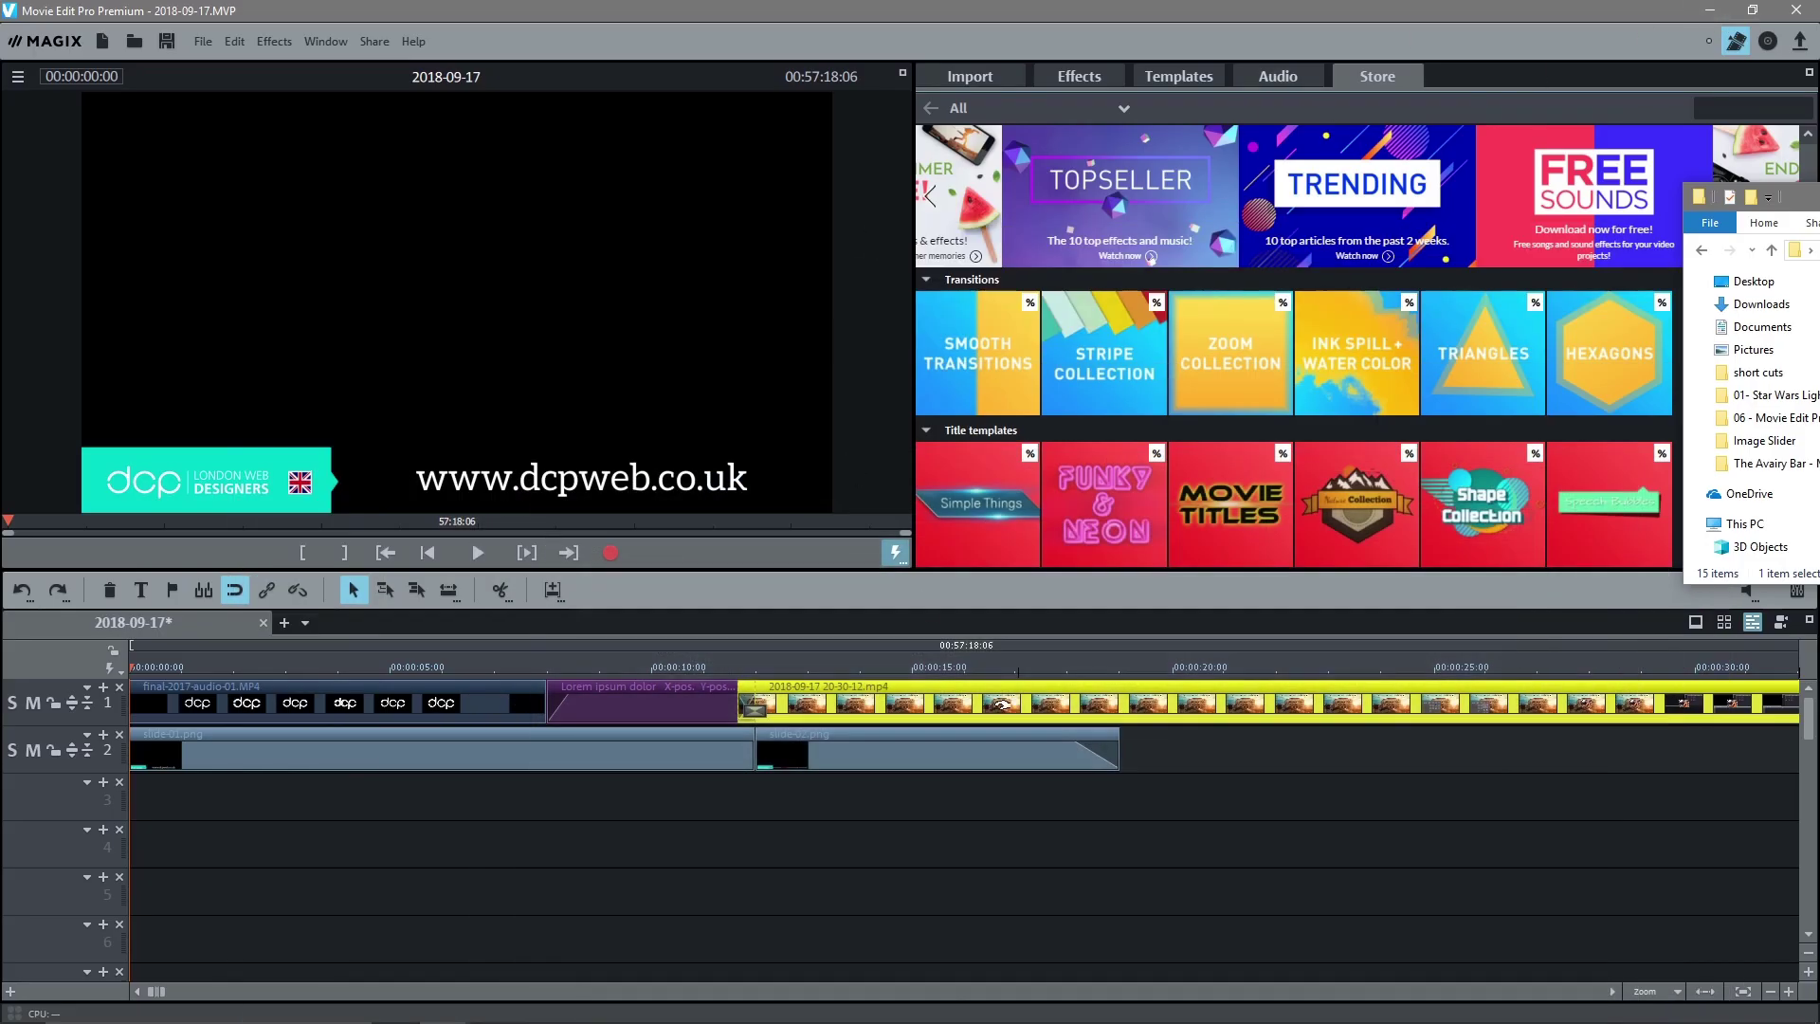
# Place Scratch_the_Itch.mp3 at the start of track 3 and lower its volume to about -19.5
pyautogui.click(1075, 74)
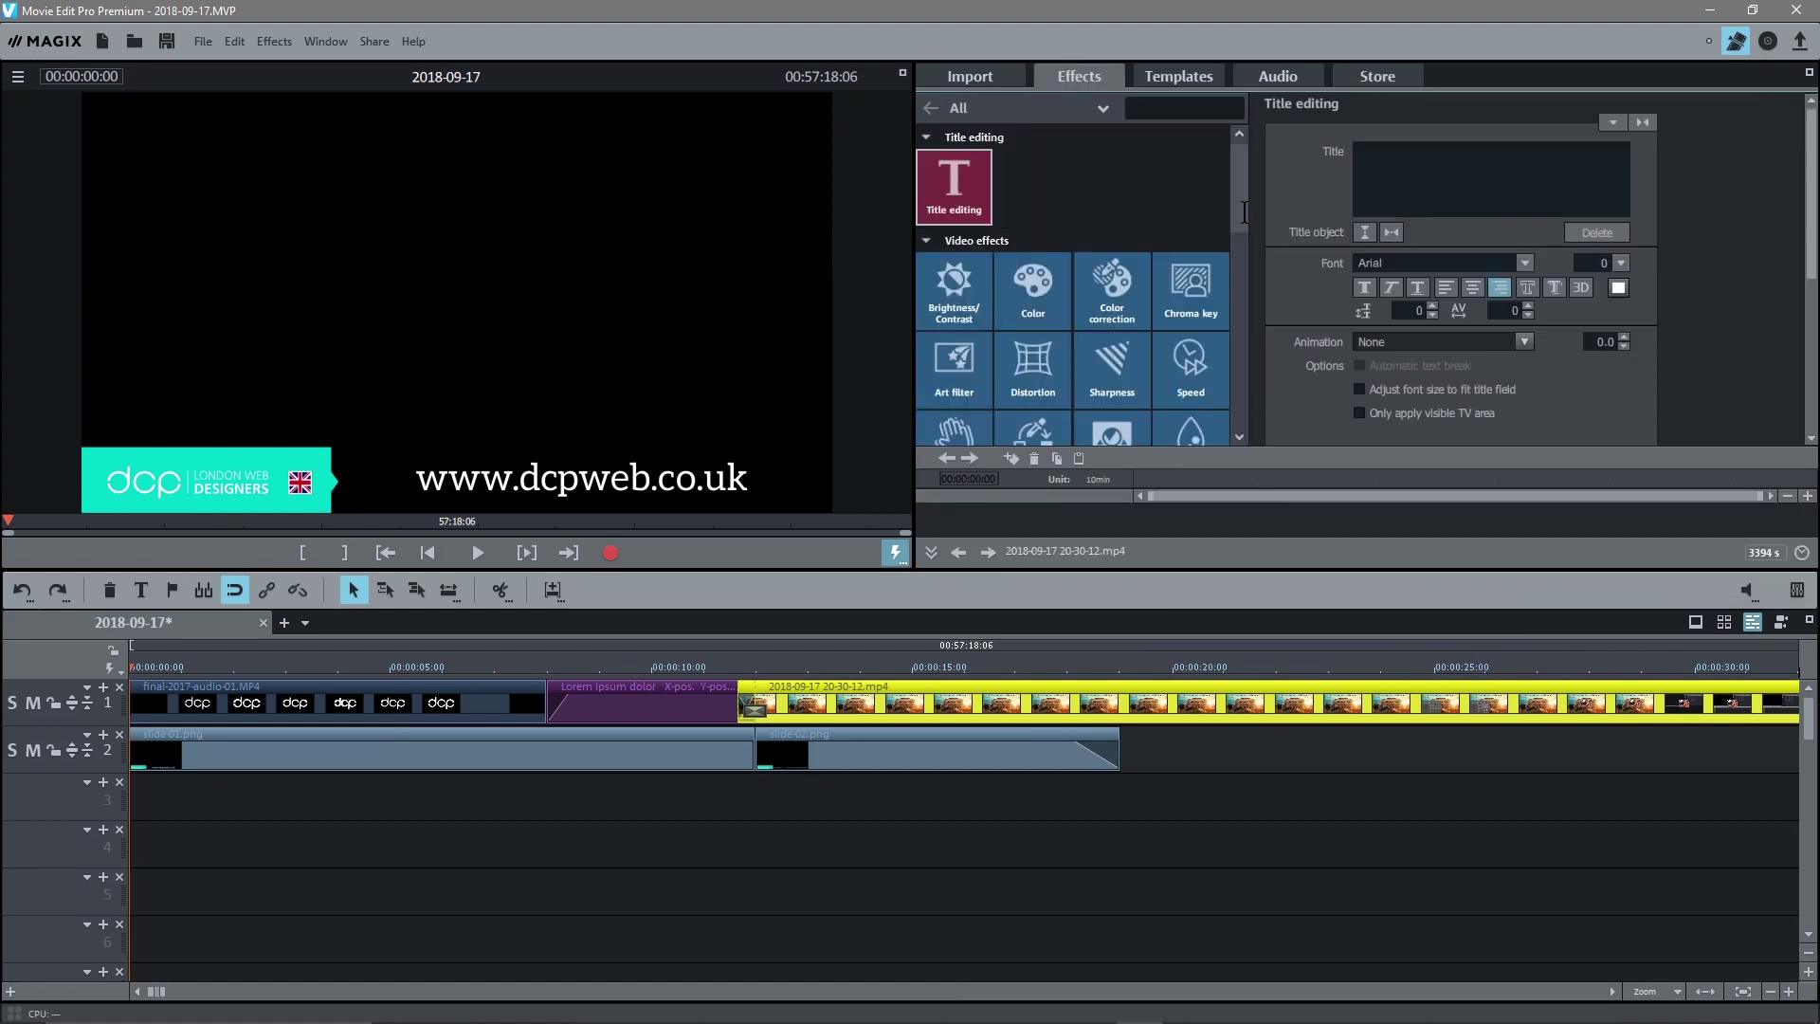
pyautogui.moveTo(1818, 204); pyautogui.dragTo(1352, 77)
pyautogui.moveTo(1469, 350); pyautogui.dragTo(199, 815)
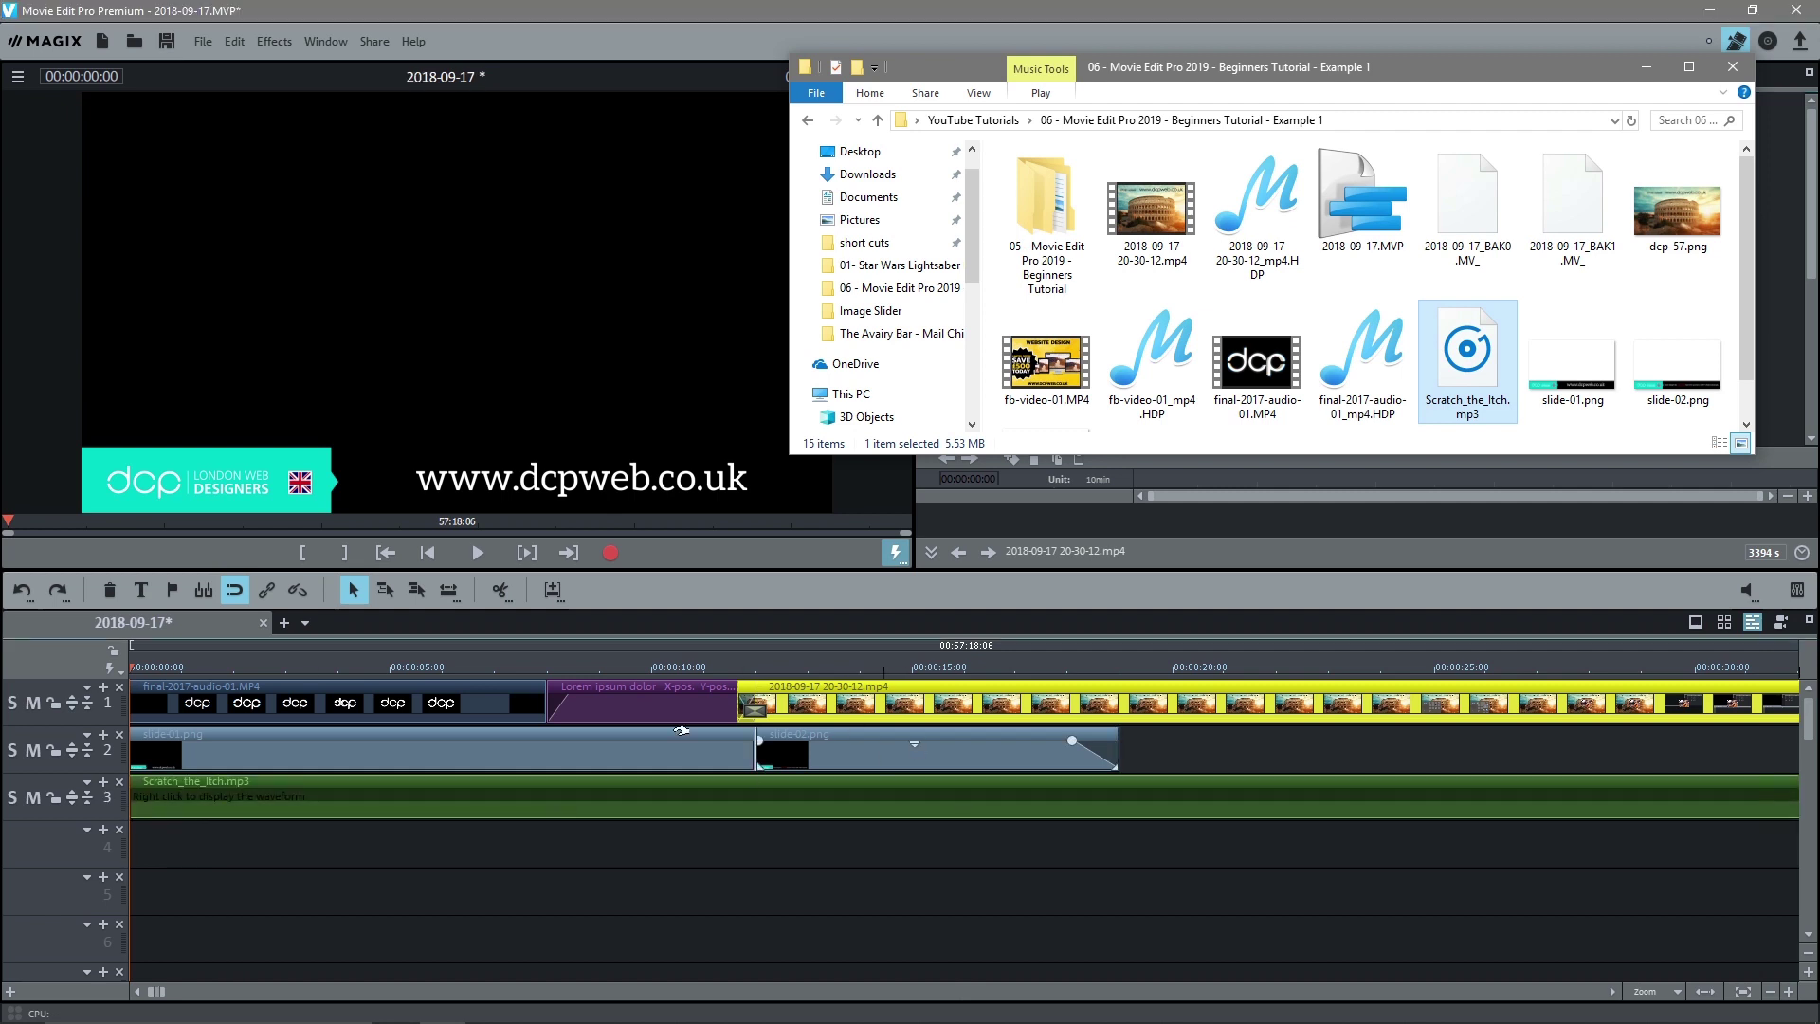
pyautogui.moveTo(962, 806); pyautogui.dragTo(961, 931)
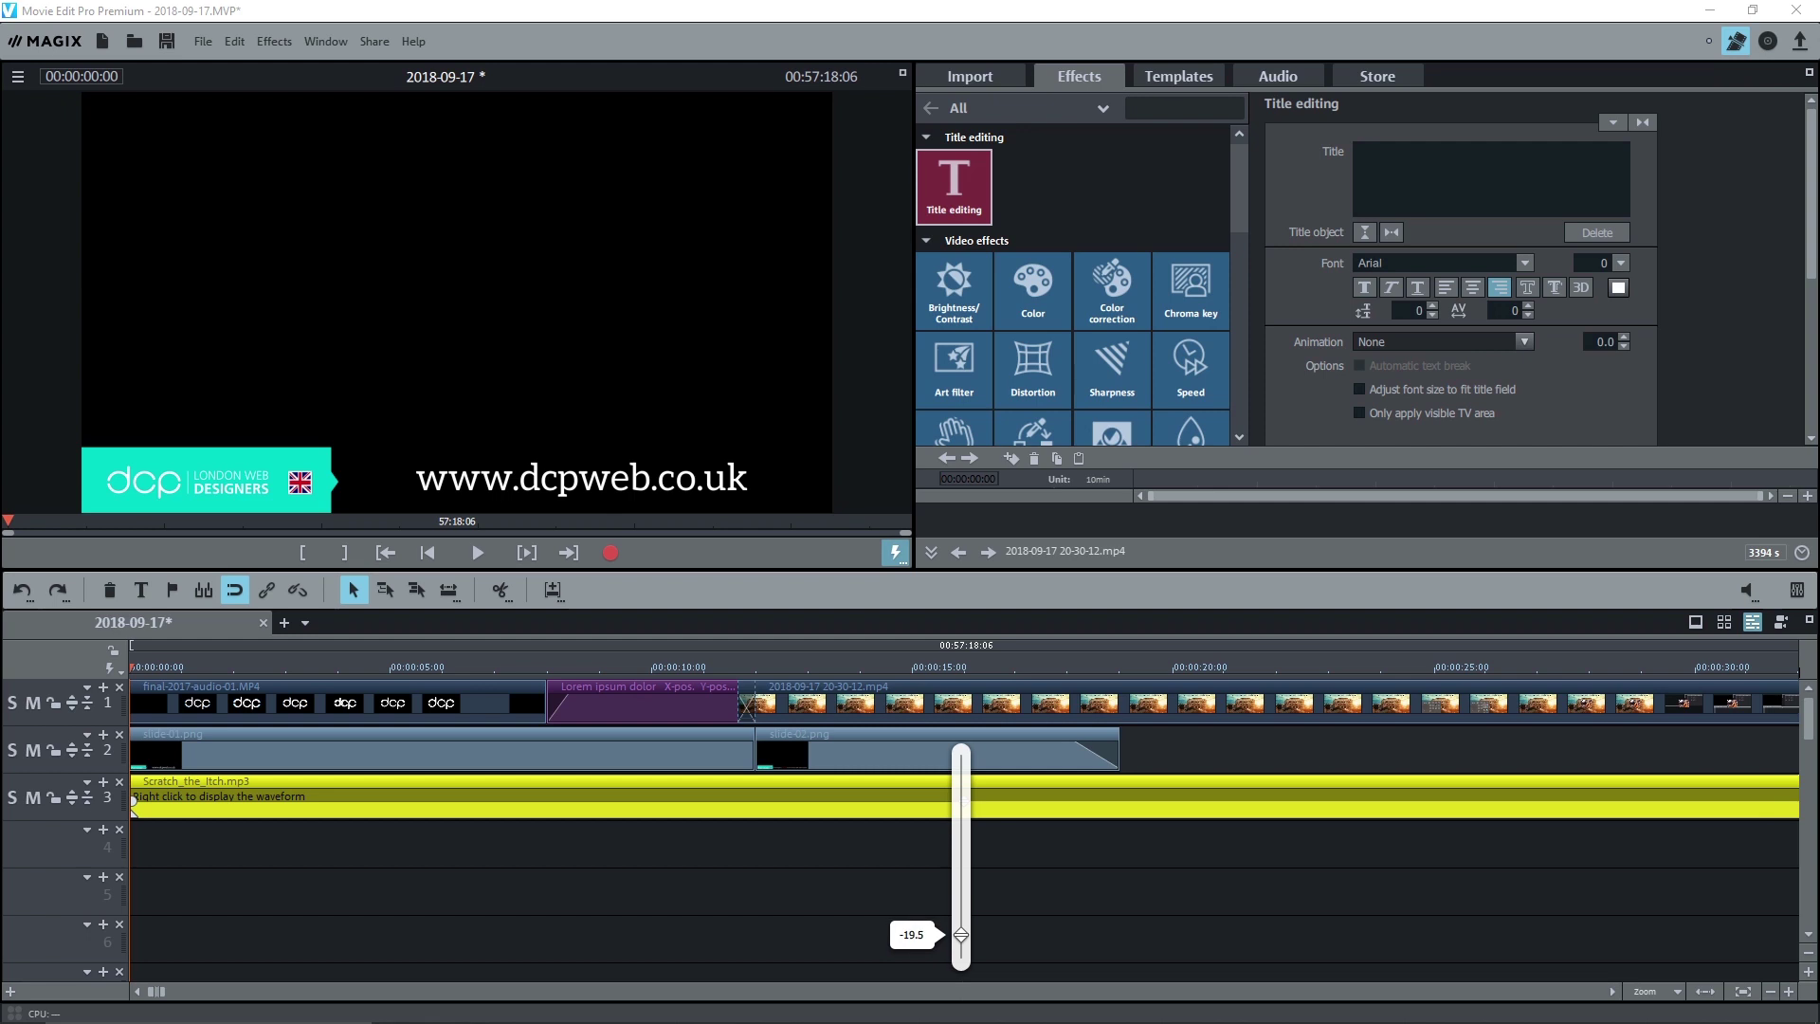
pyautogui.moveTo(961, 933); pyautogui.dragTo(961, 935)
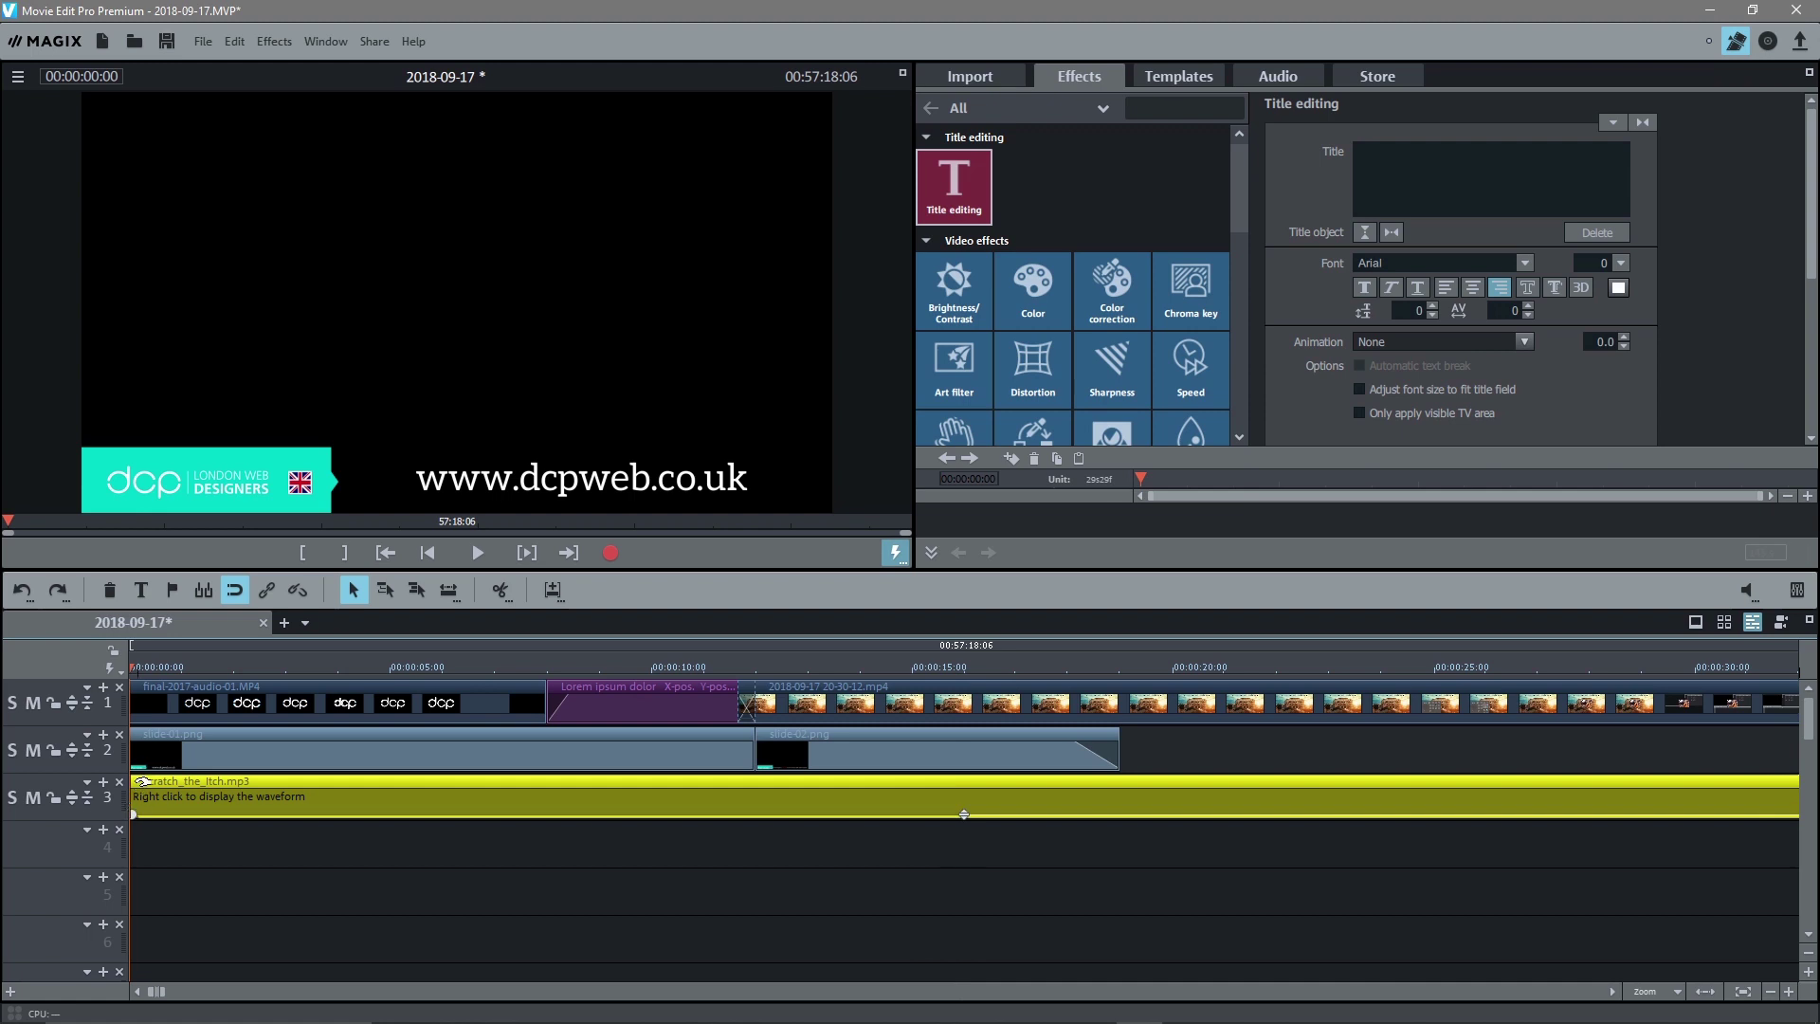
# Play back the opening from the start and again from 00:00:14:21 to check the background music
pyautogui.click(466, 551)
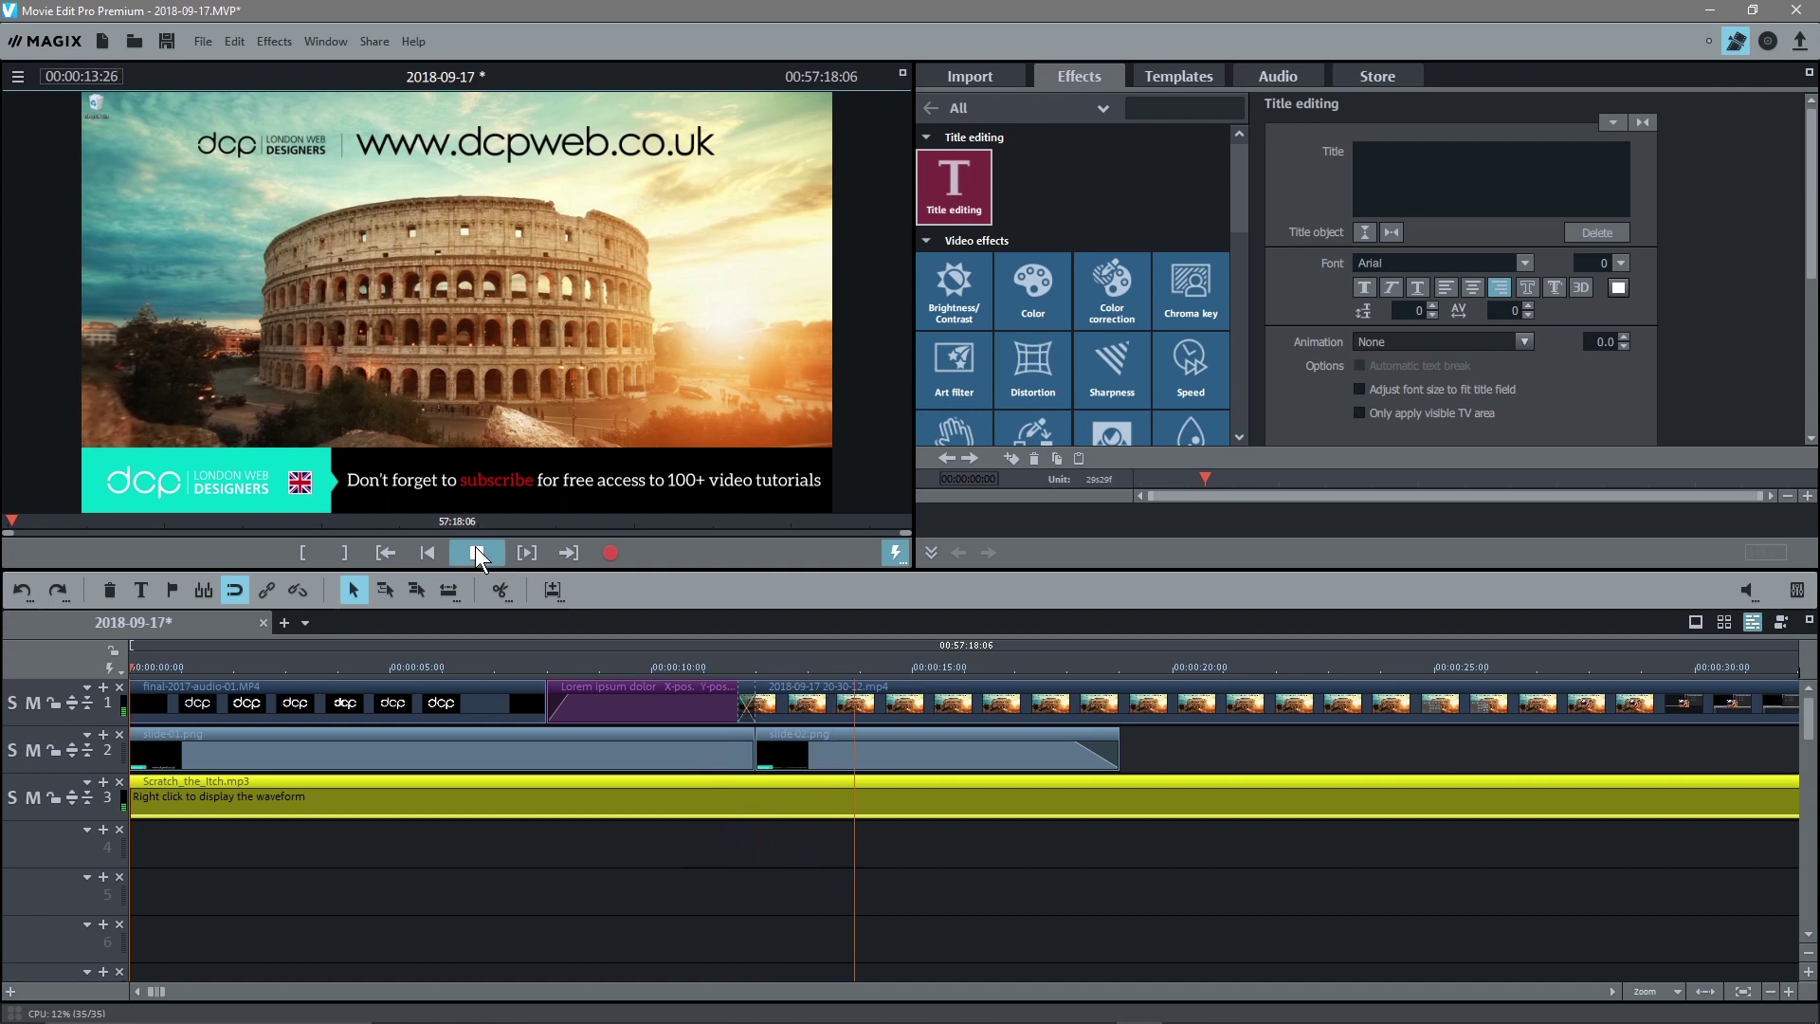
pyautogui.click(474, 546)
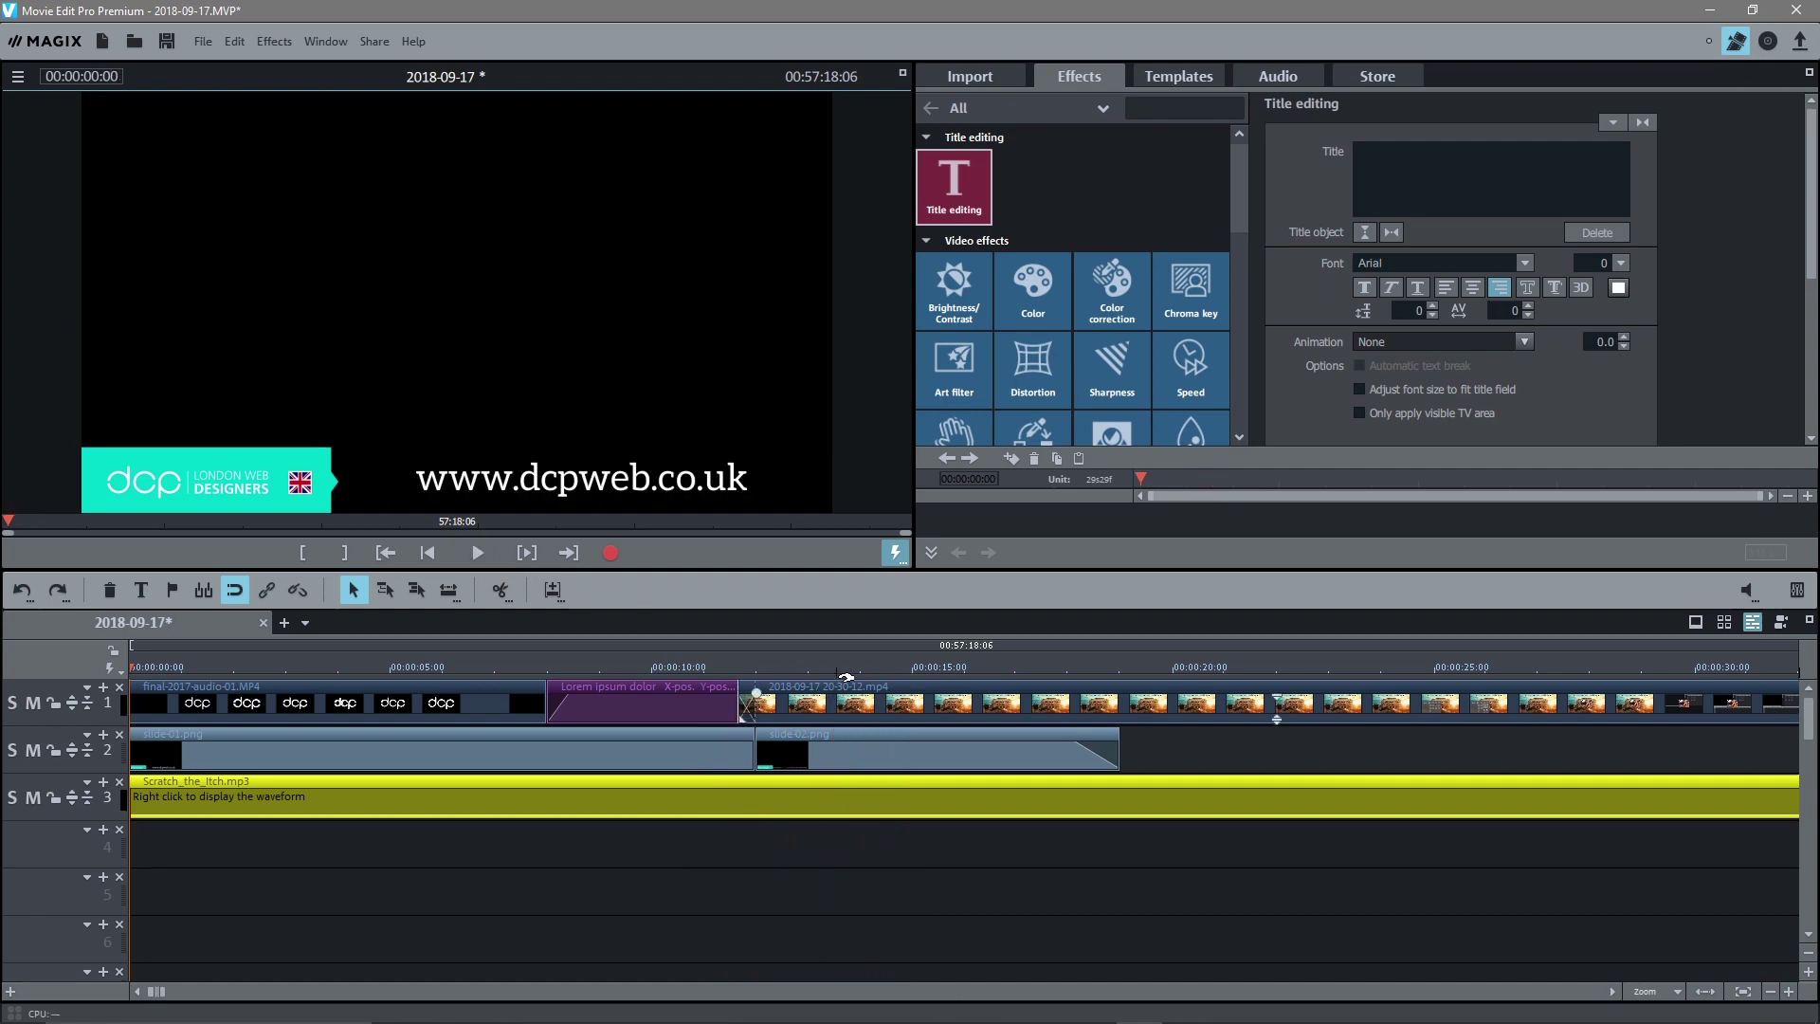
pyautogui.click(894, 673)
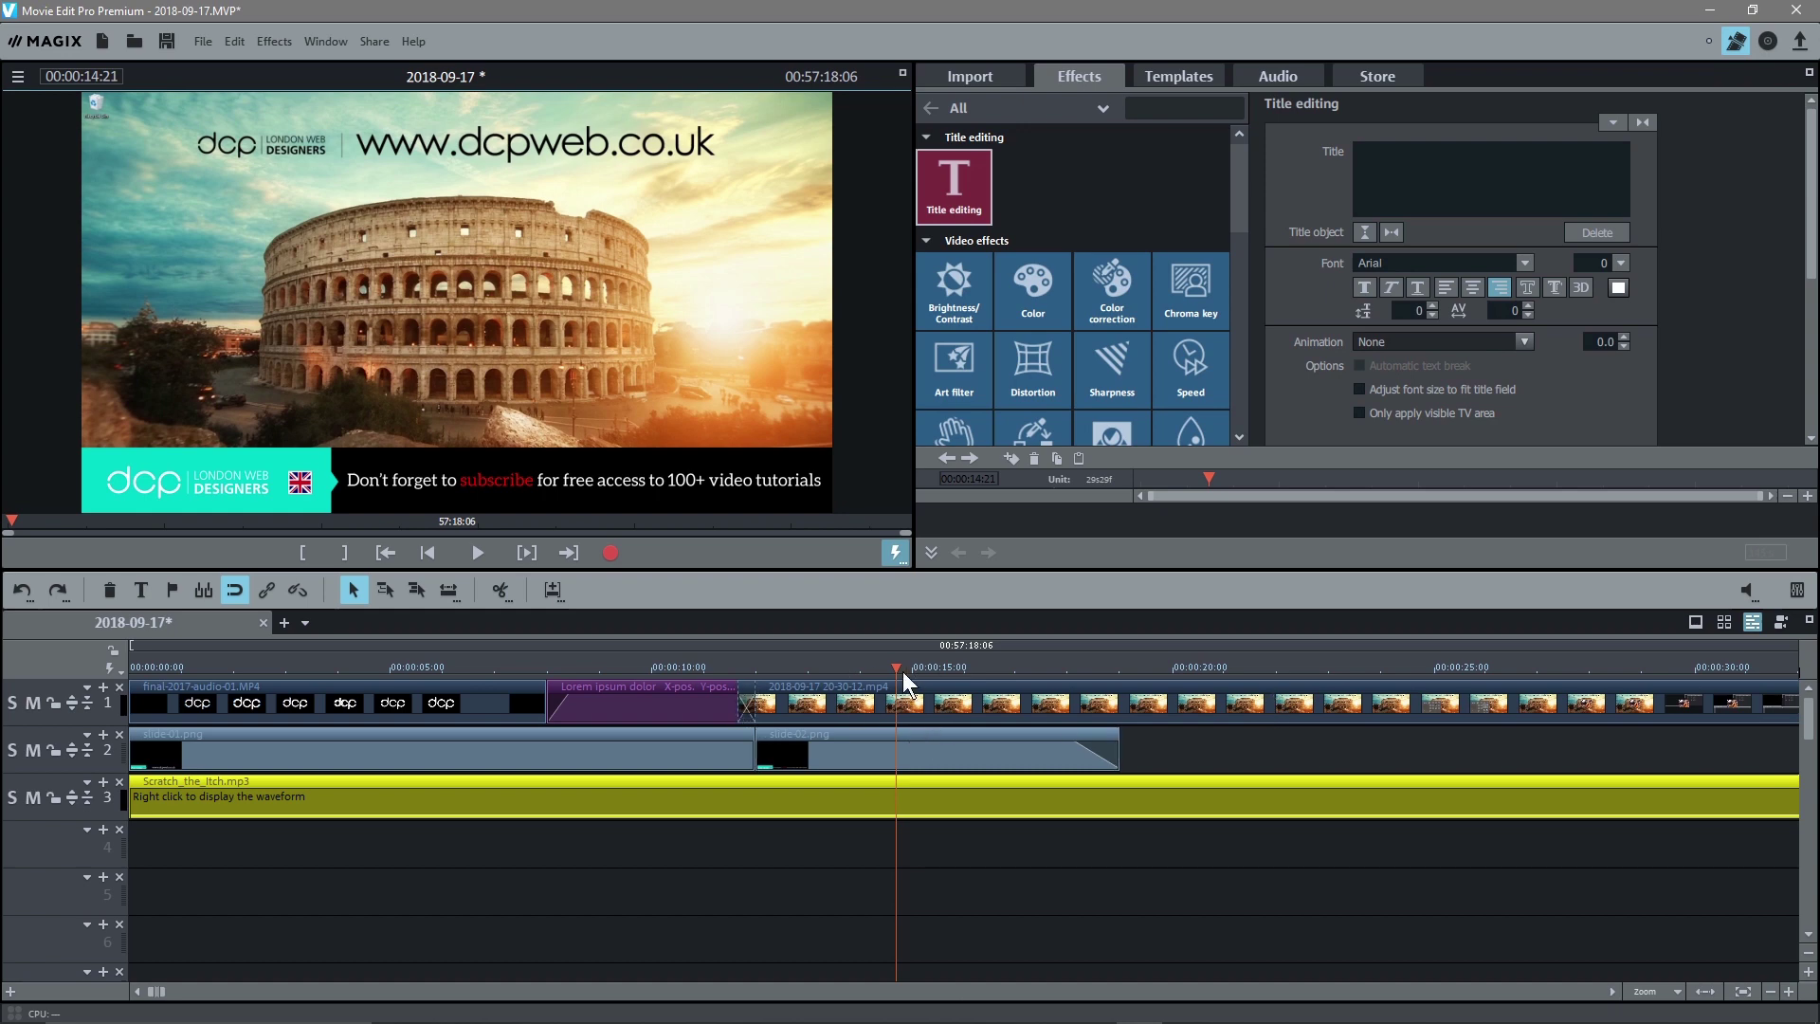
pyautogui.click(468, 548)
# Cut the opening music at 00:00:14:18, deleting the remainder, and fade out the end of the kept part
pyautogui.moveTo(898, 666); pyautogui.dragTo(888, 667)
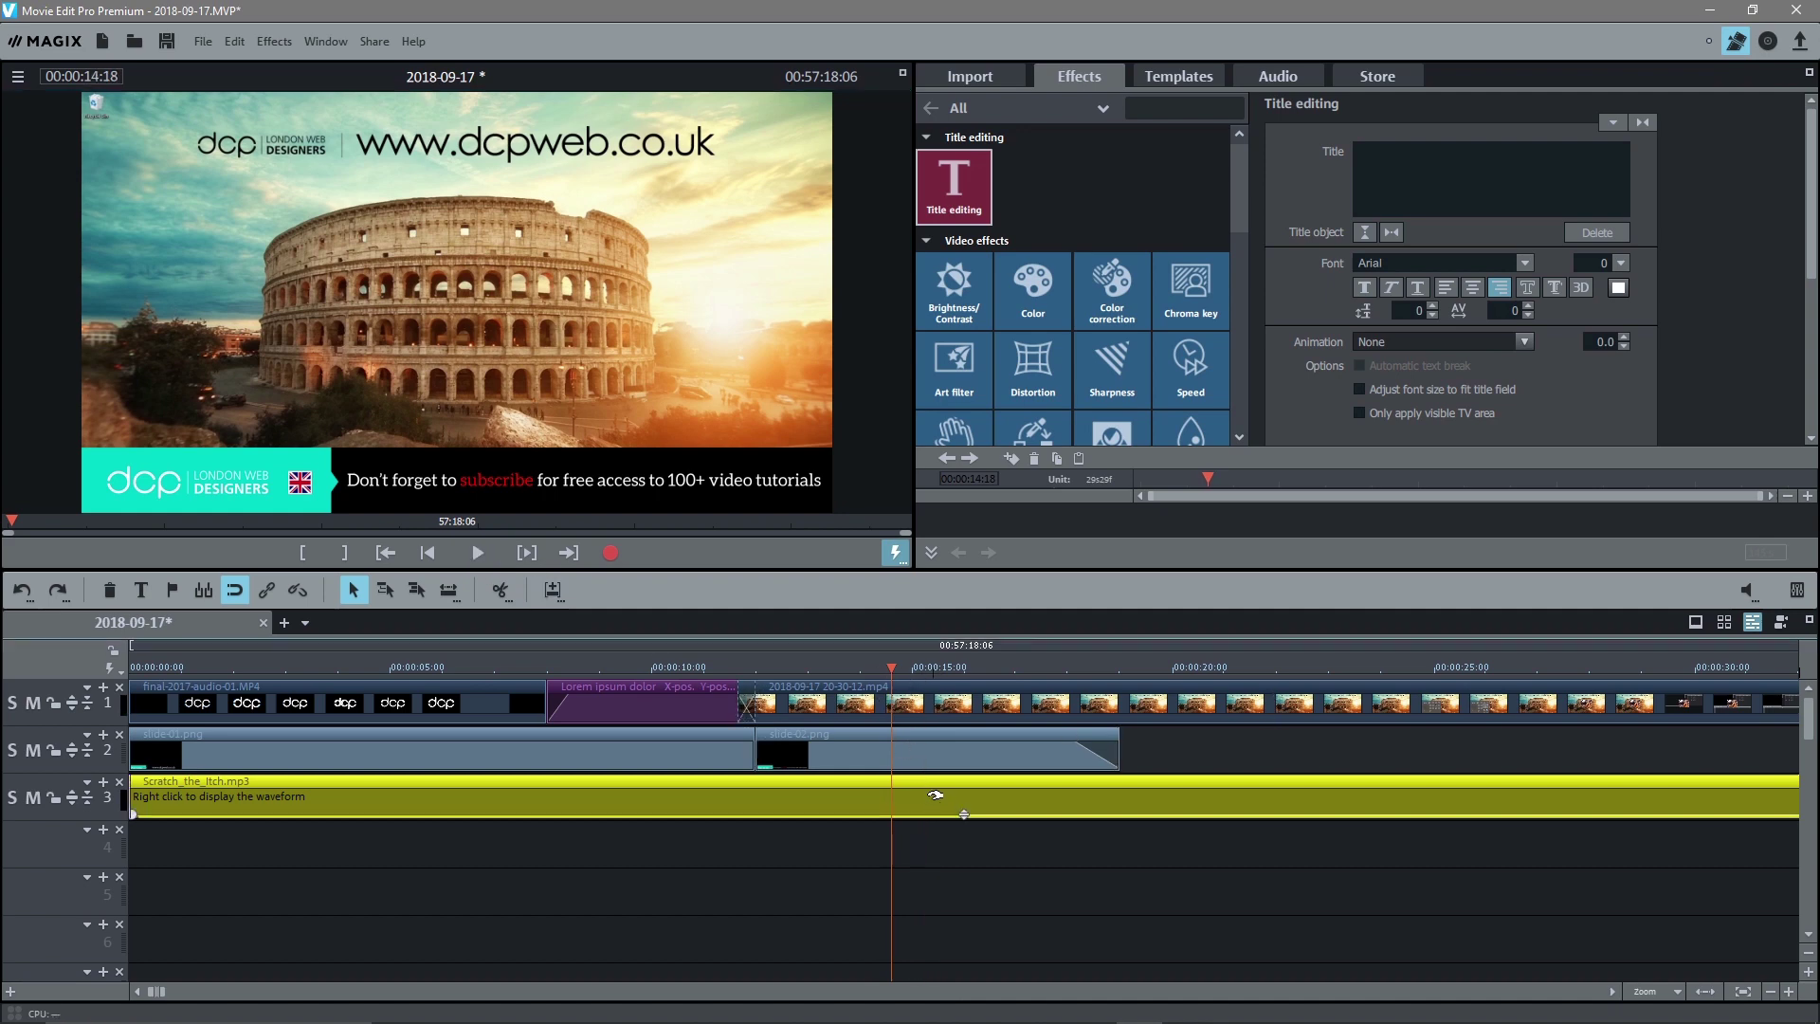
pyautogui.click(504, 589)
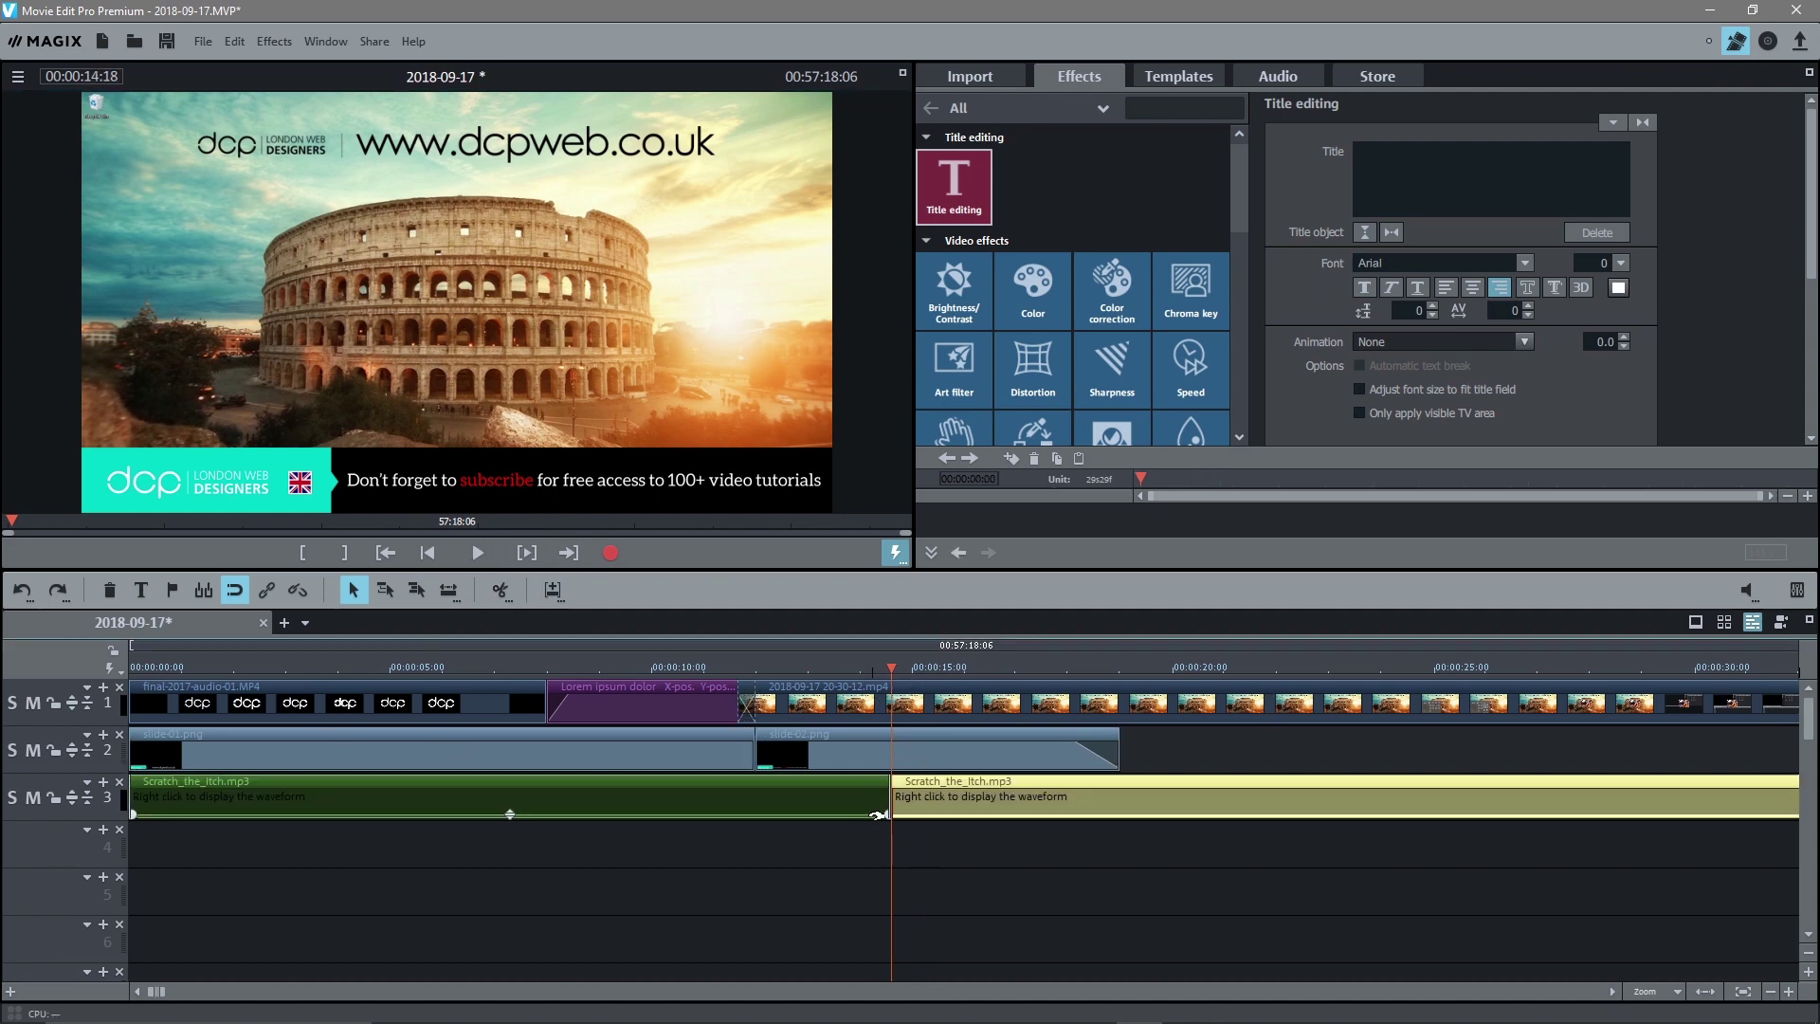
pyautogui.moveTo(885, 813); pyautogui.dragTo(817, 806)
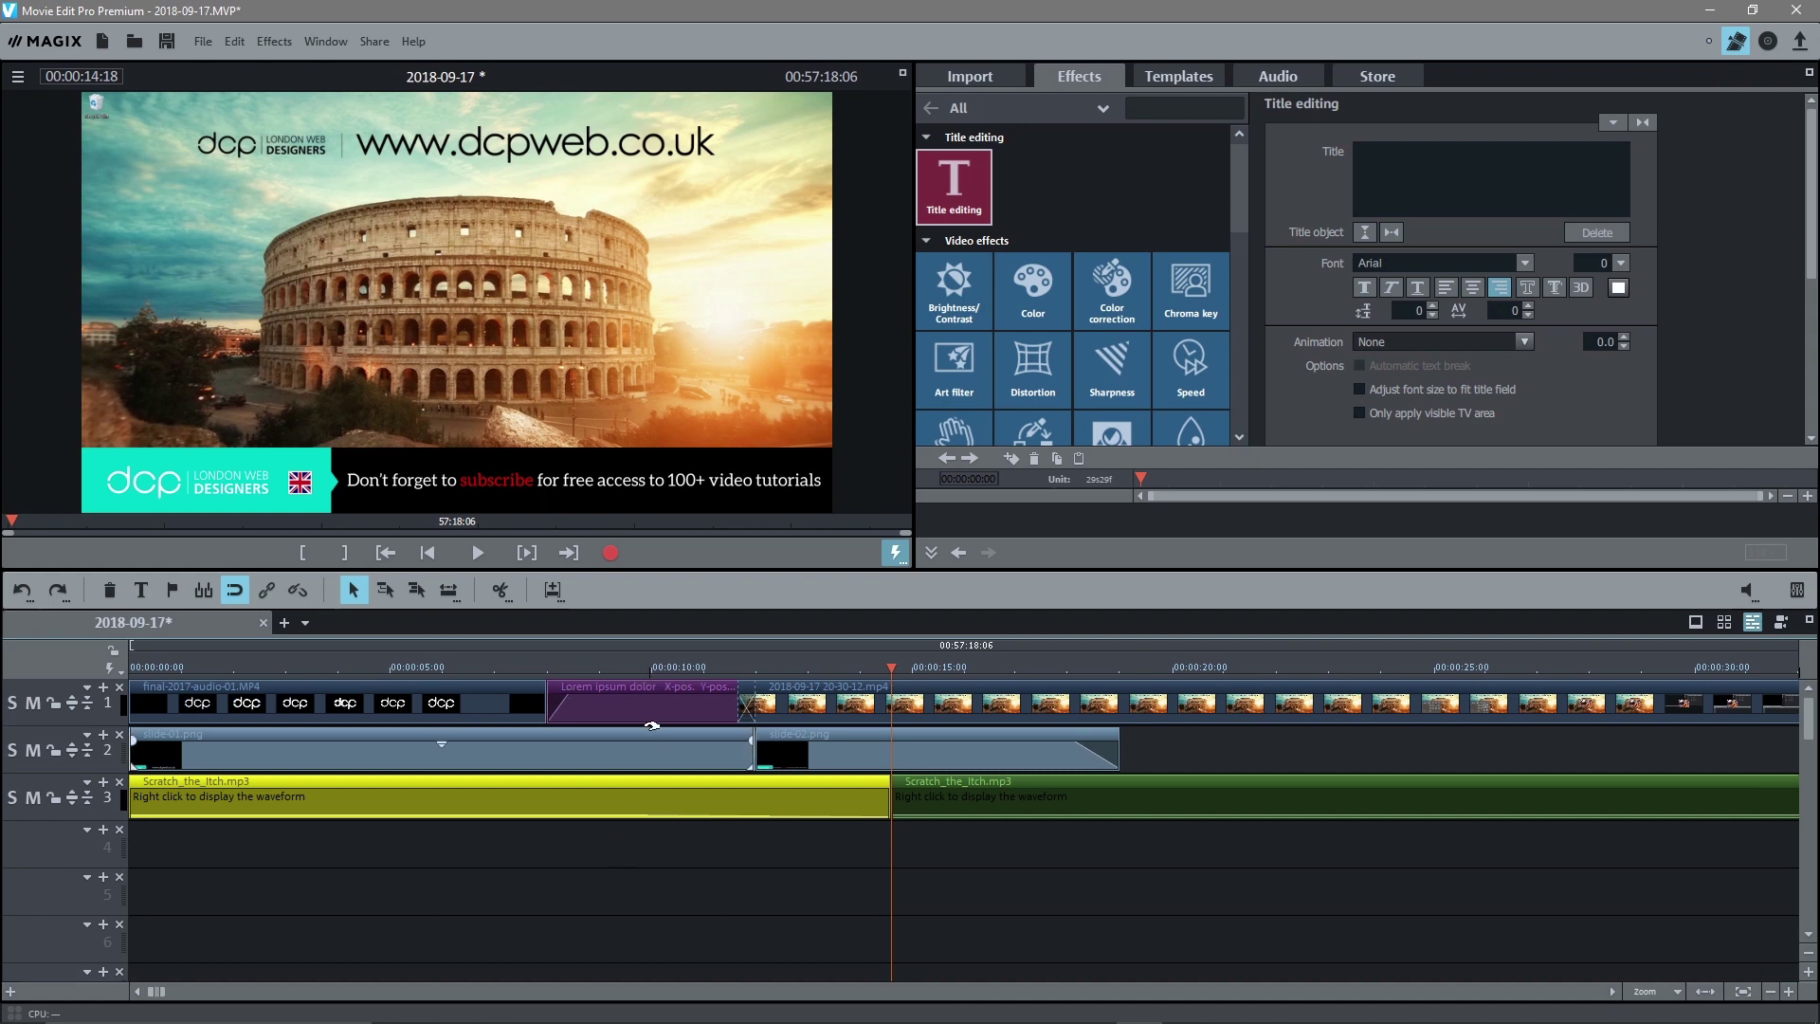
pyautogui.click(971, 802)
pyautogui.press('Delete')
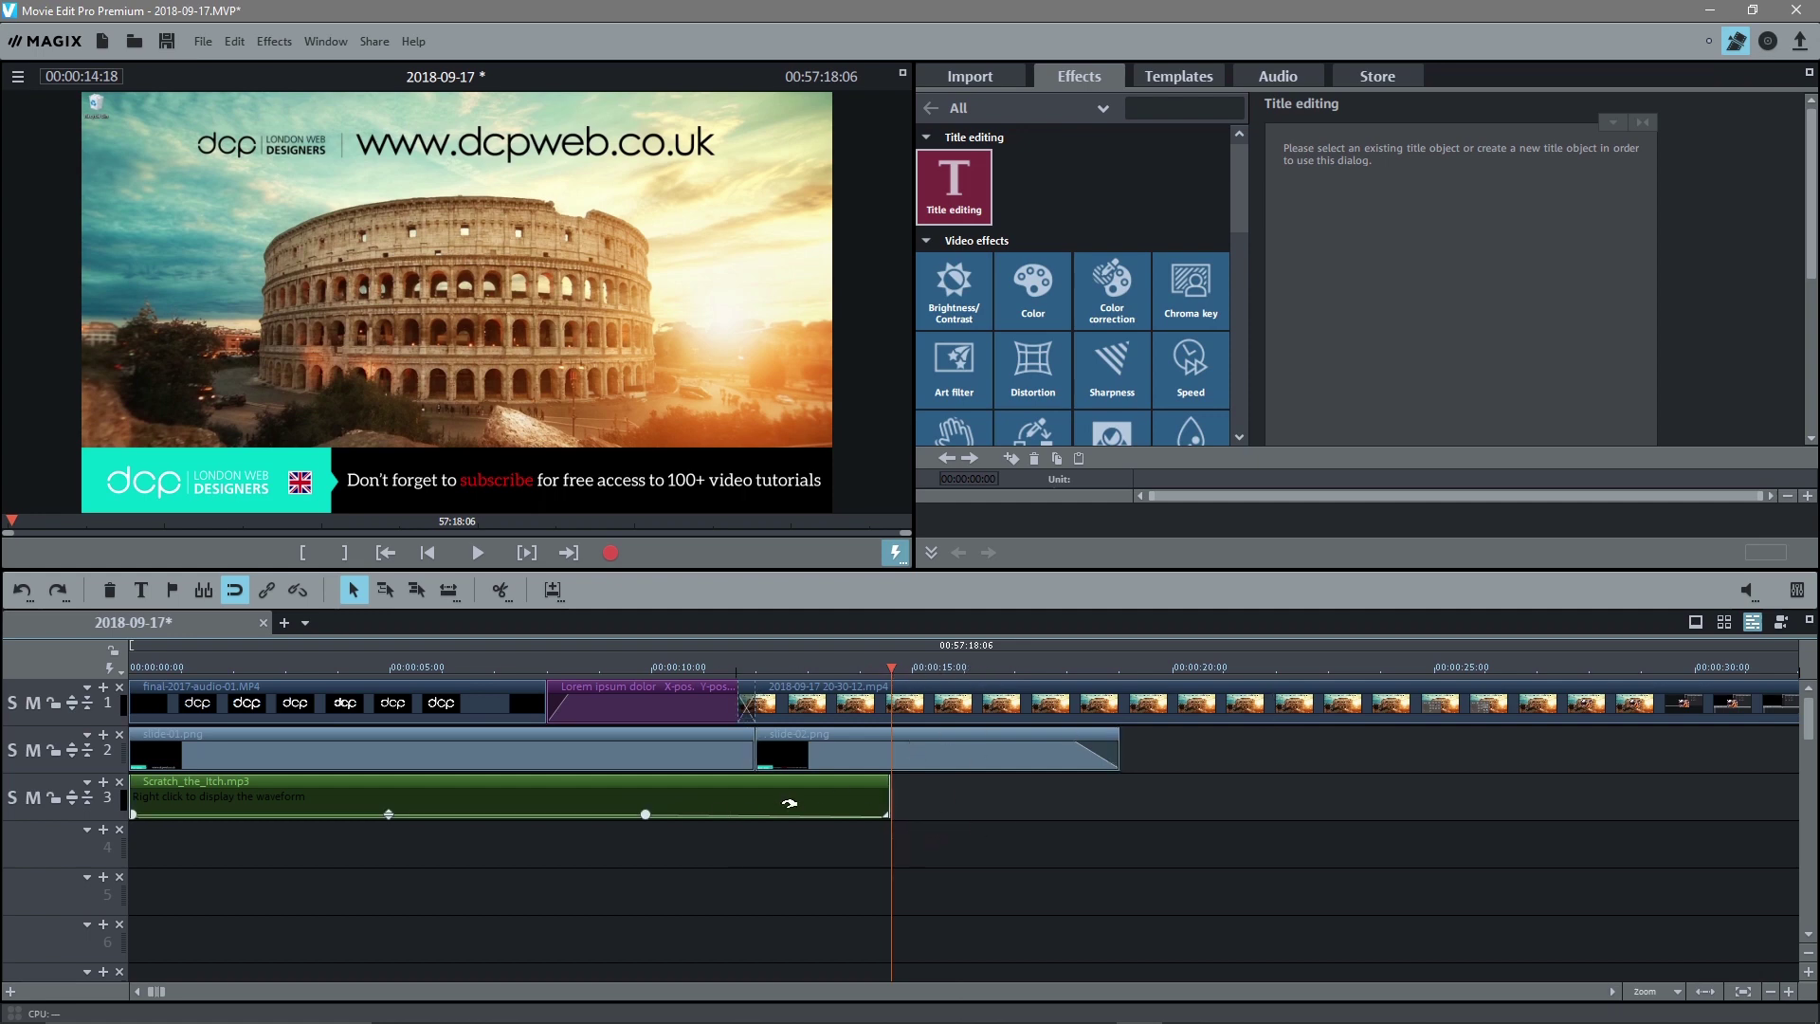
# Save the project and start playback from 00:00:06:03
pyautogui.moveTo(889, 668); pyautogui.dragTo(439, 680)
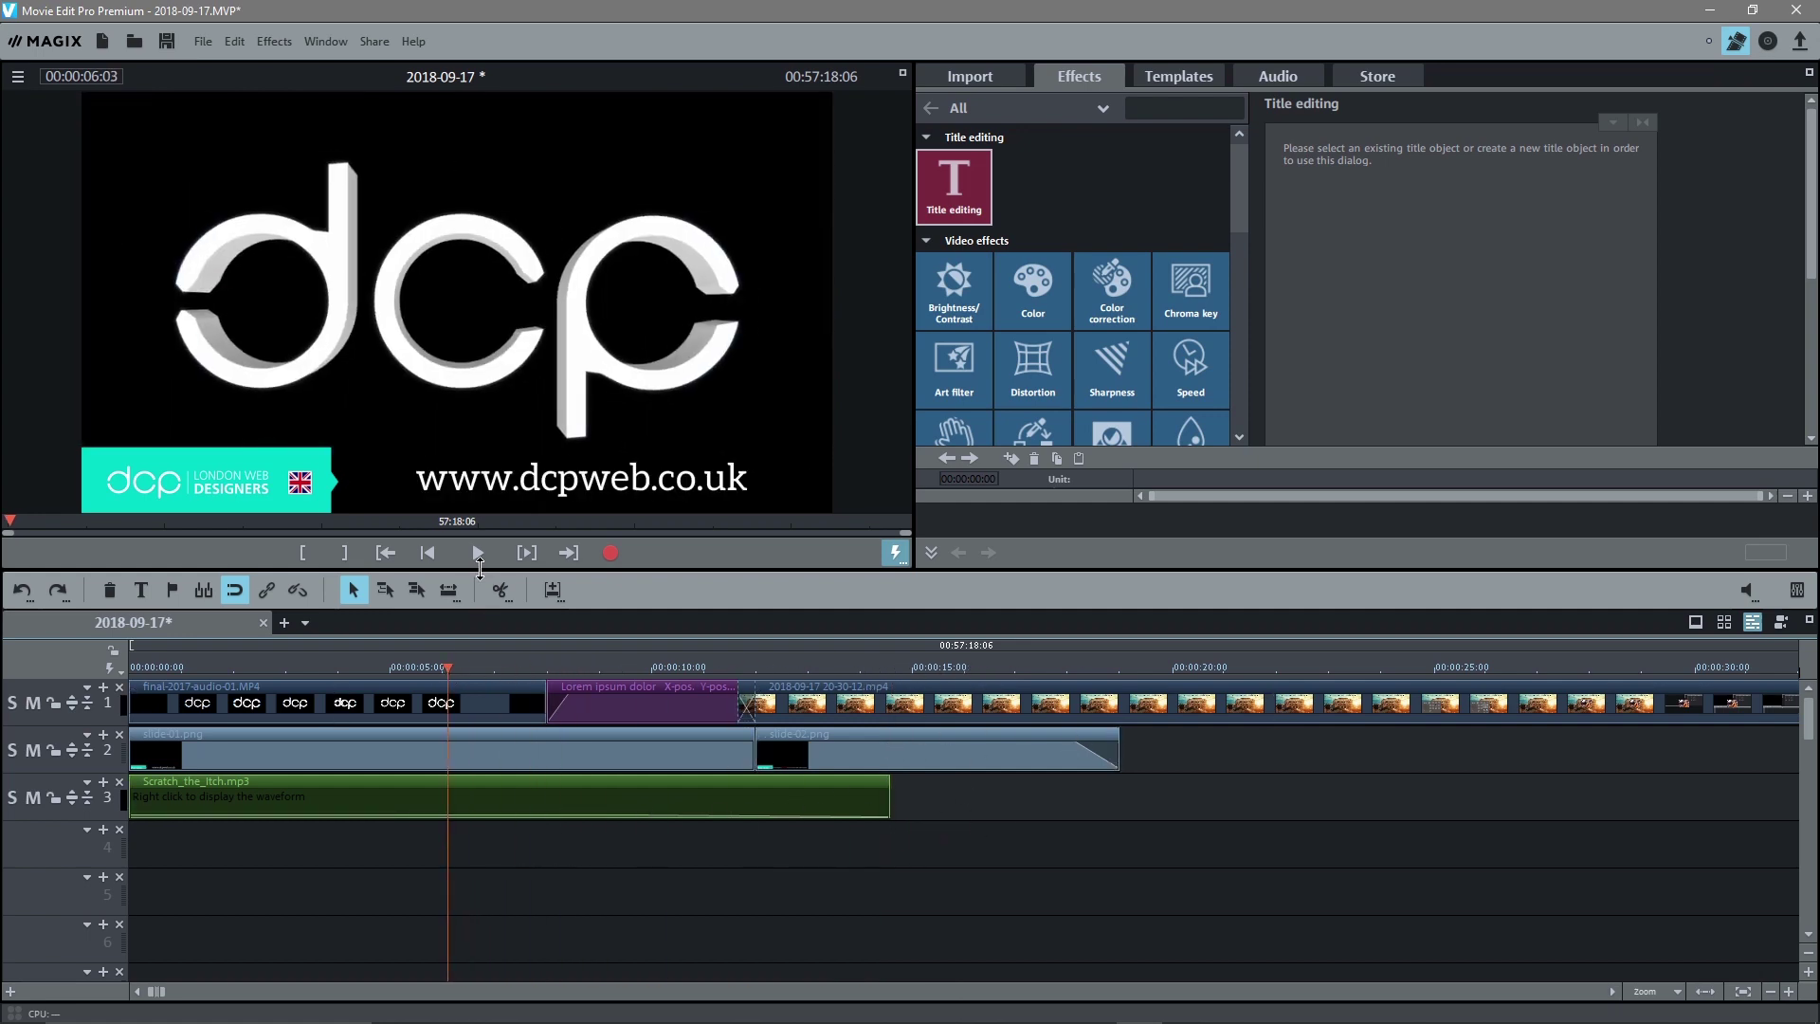
pyautogui.click(165, 43)
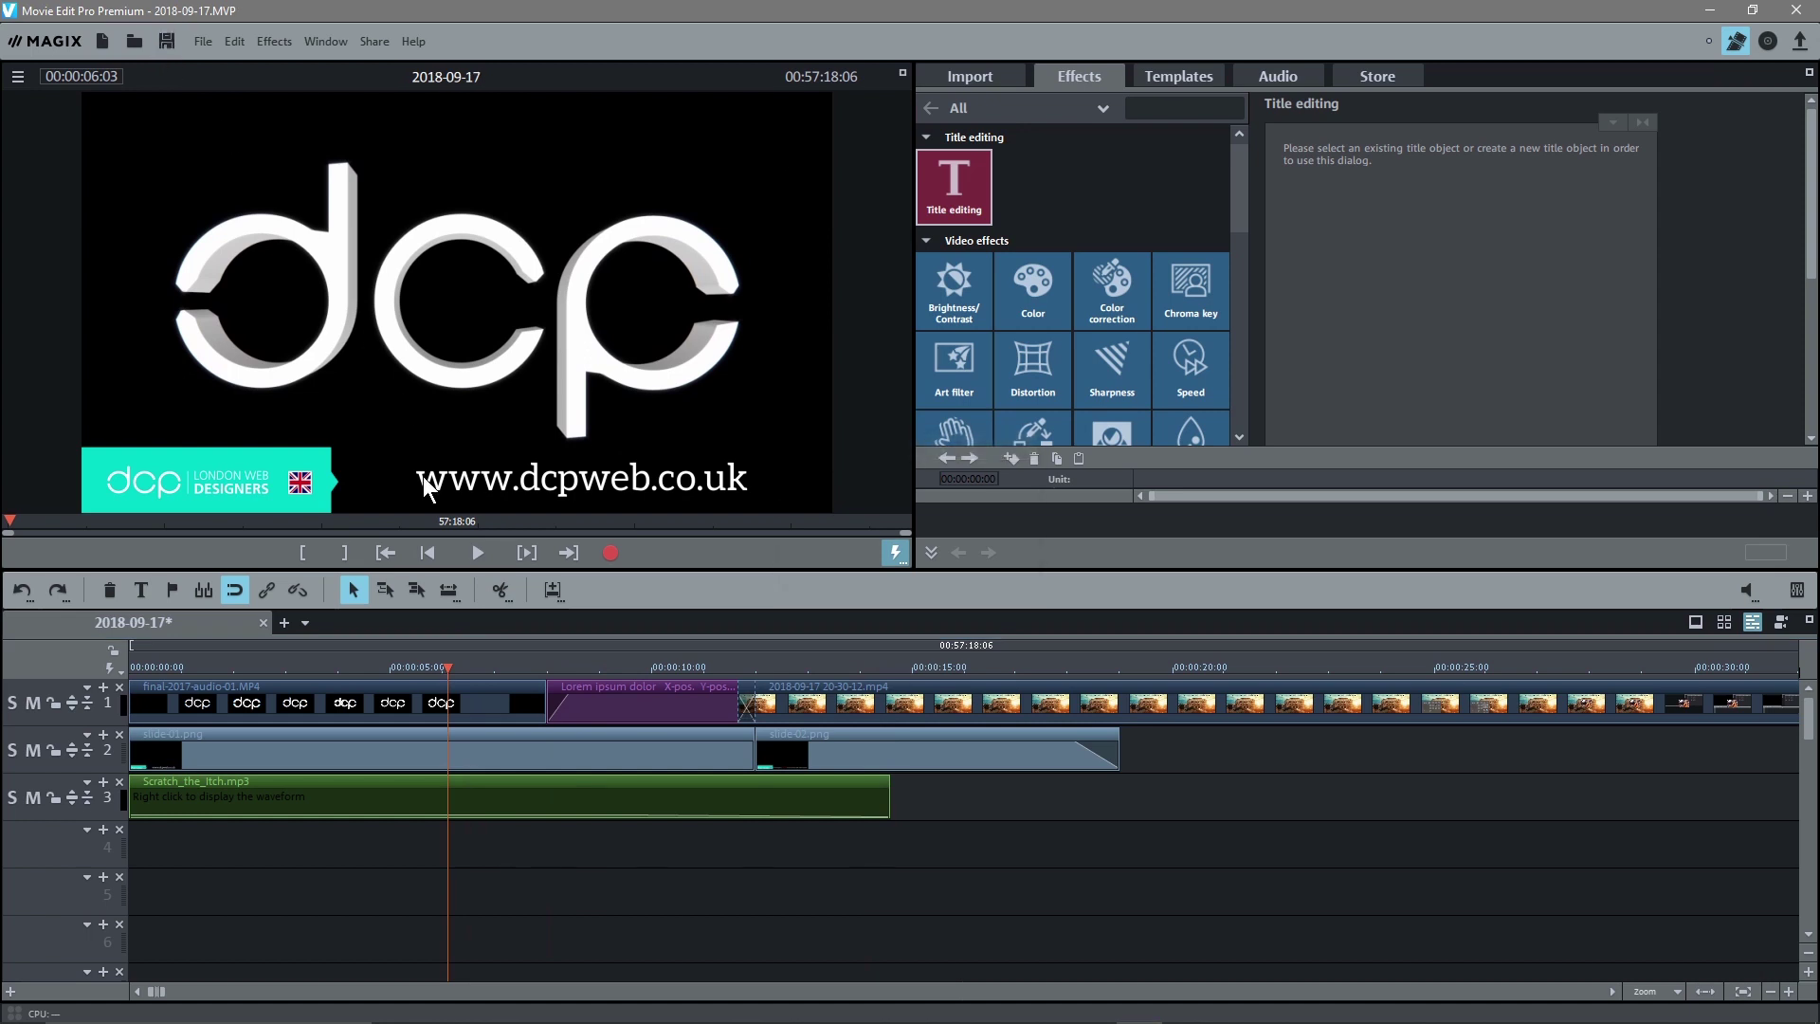
pyautogui.click(478, 553)
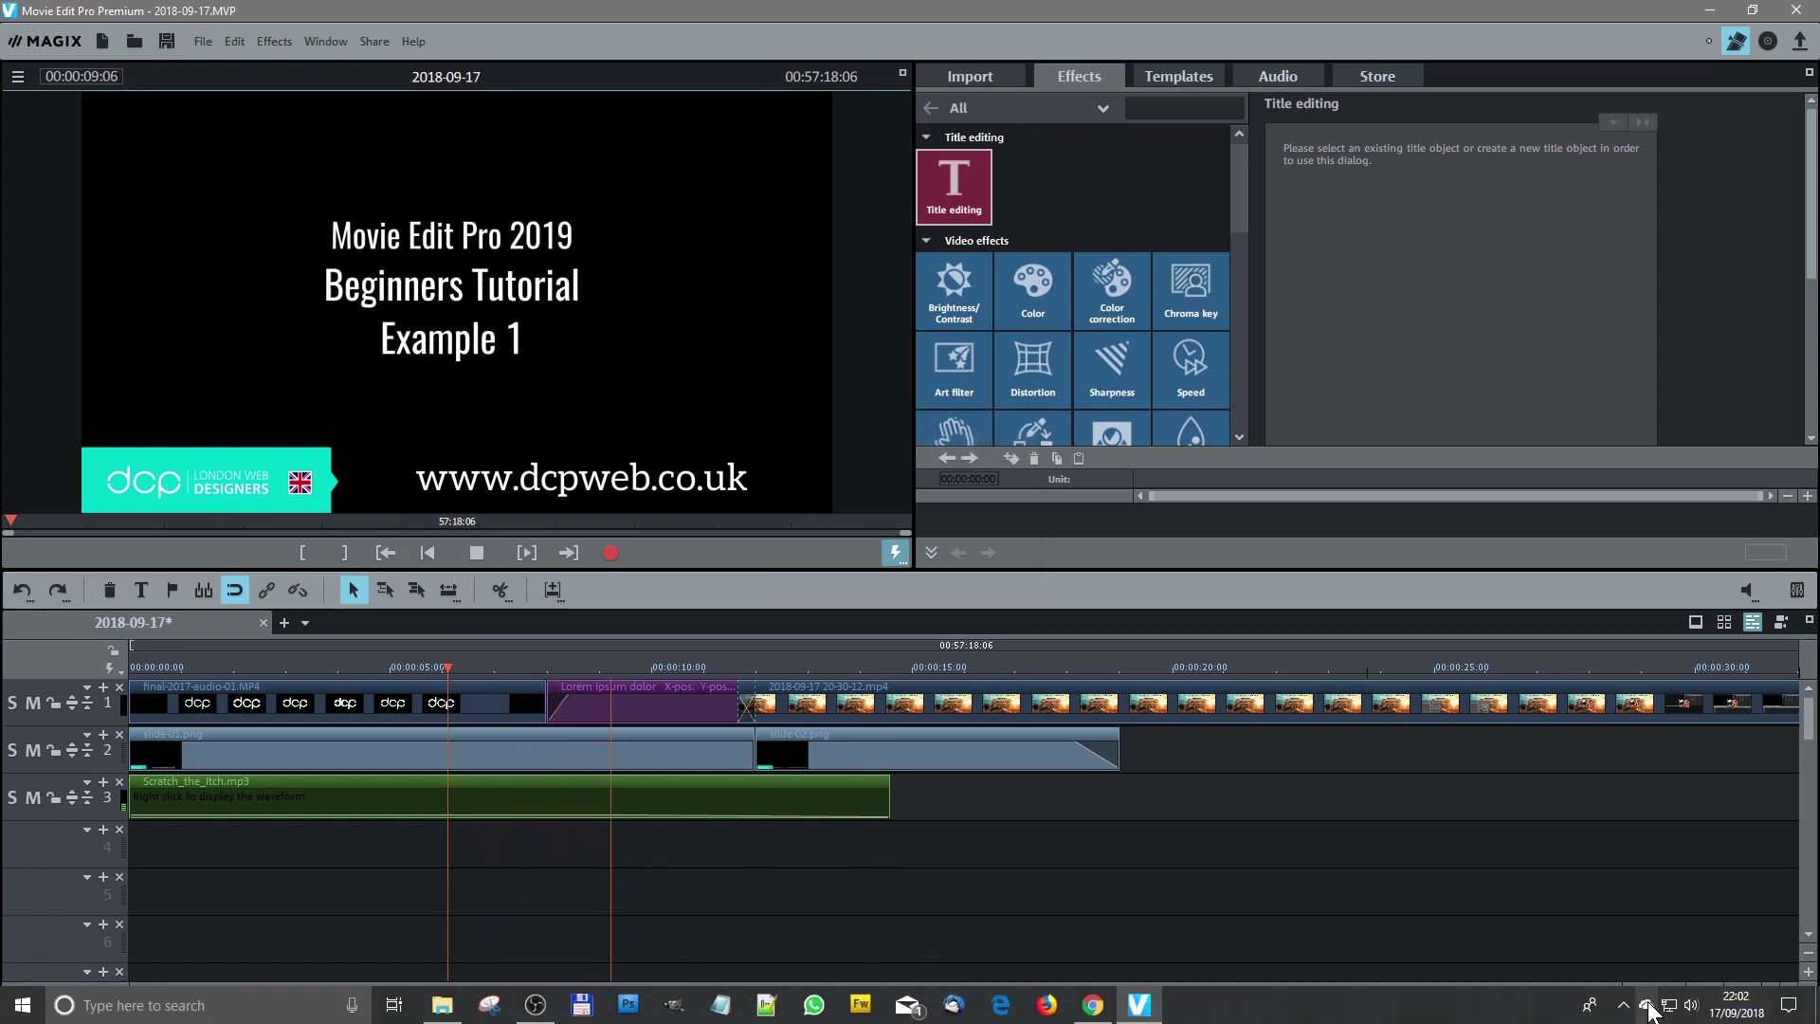
# Raise the system speaker volume and replay the opening from 00:00:06:09 to check the music's fade-out
pyautogui.click(1691, 1006)
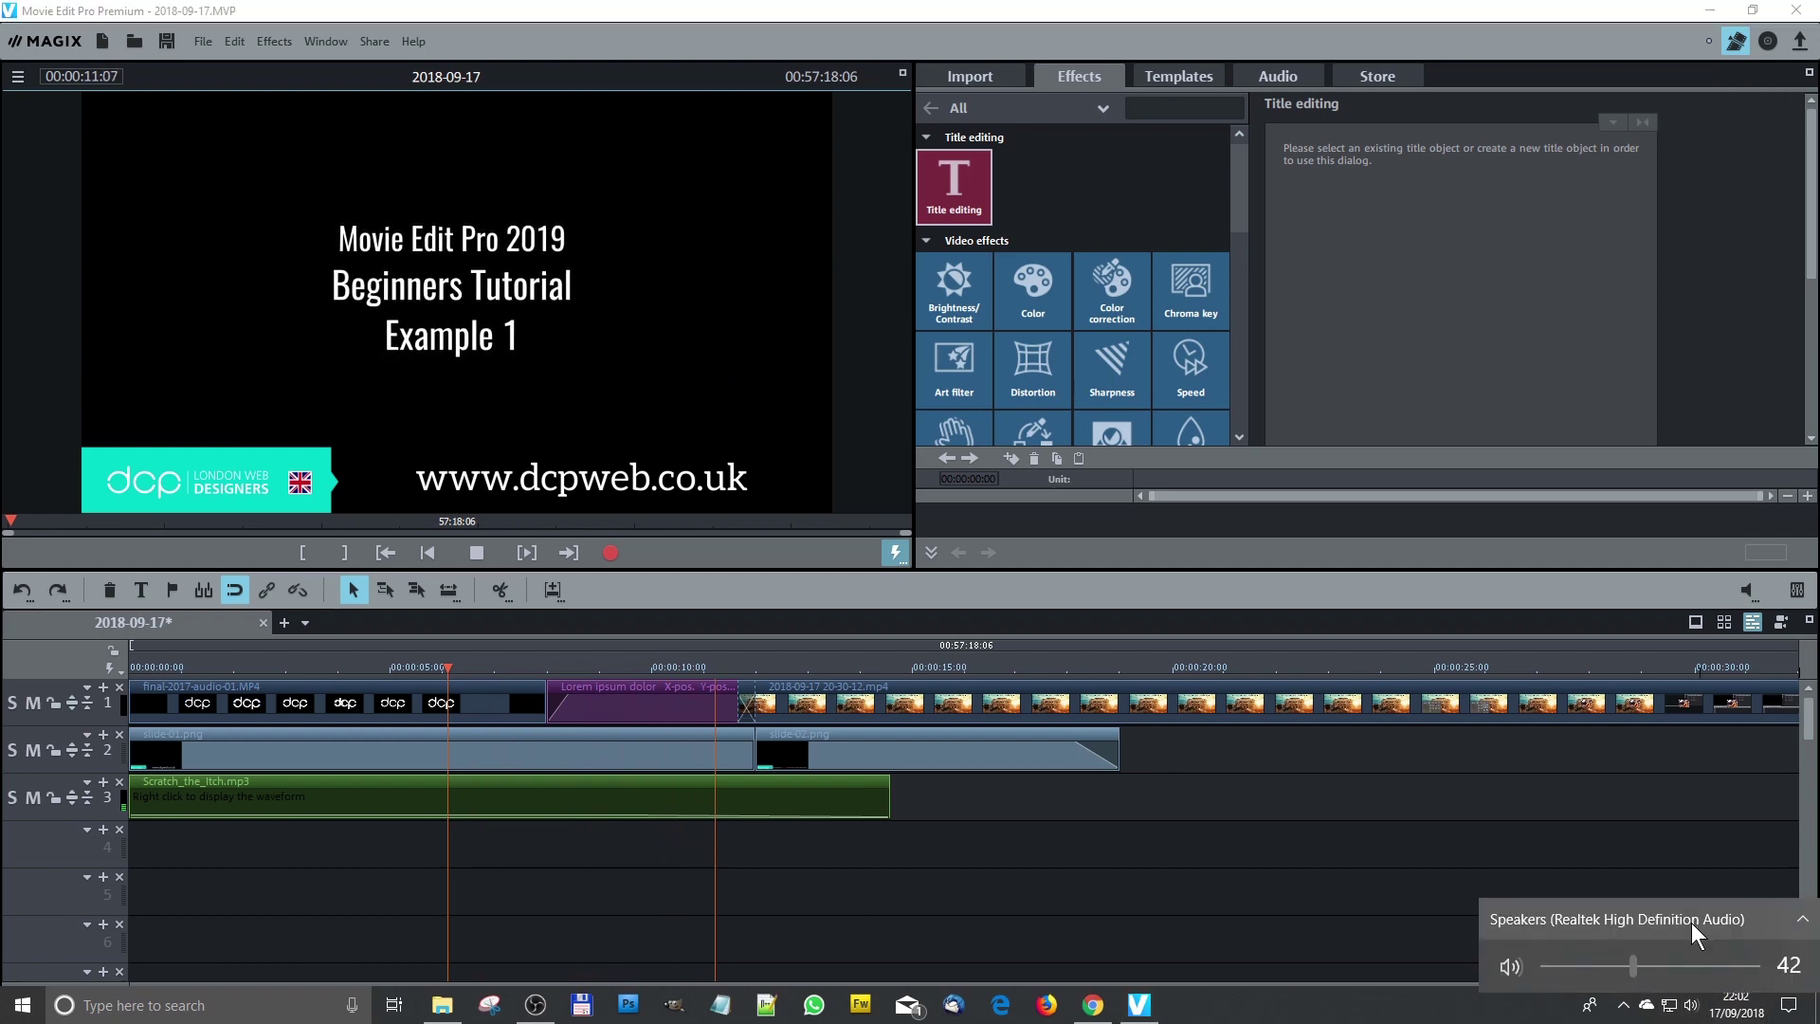
pyautogui.moveTo(1632, 960); pyautogui.dragTo(1709, 957)
pyautogui.click(1363, 912)
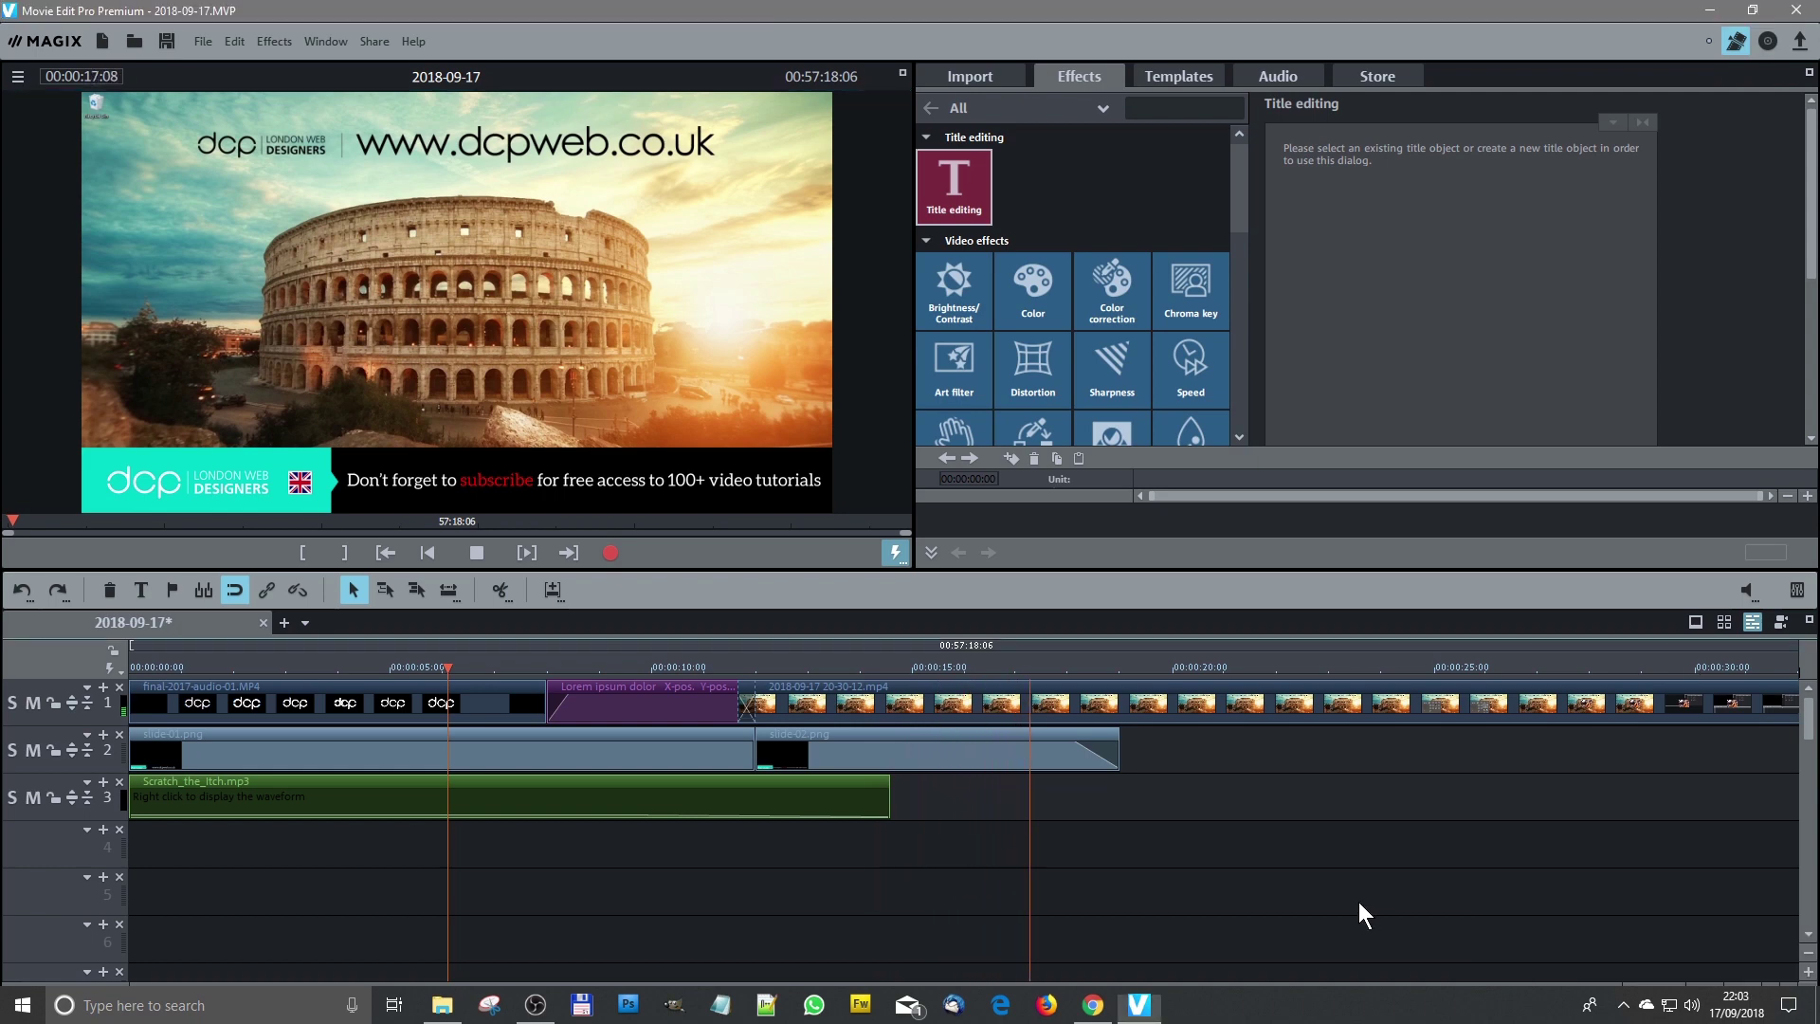
pyautogui.click(456, 667)
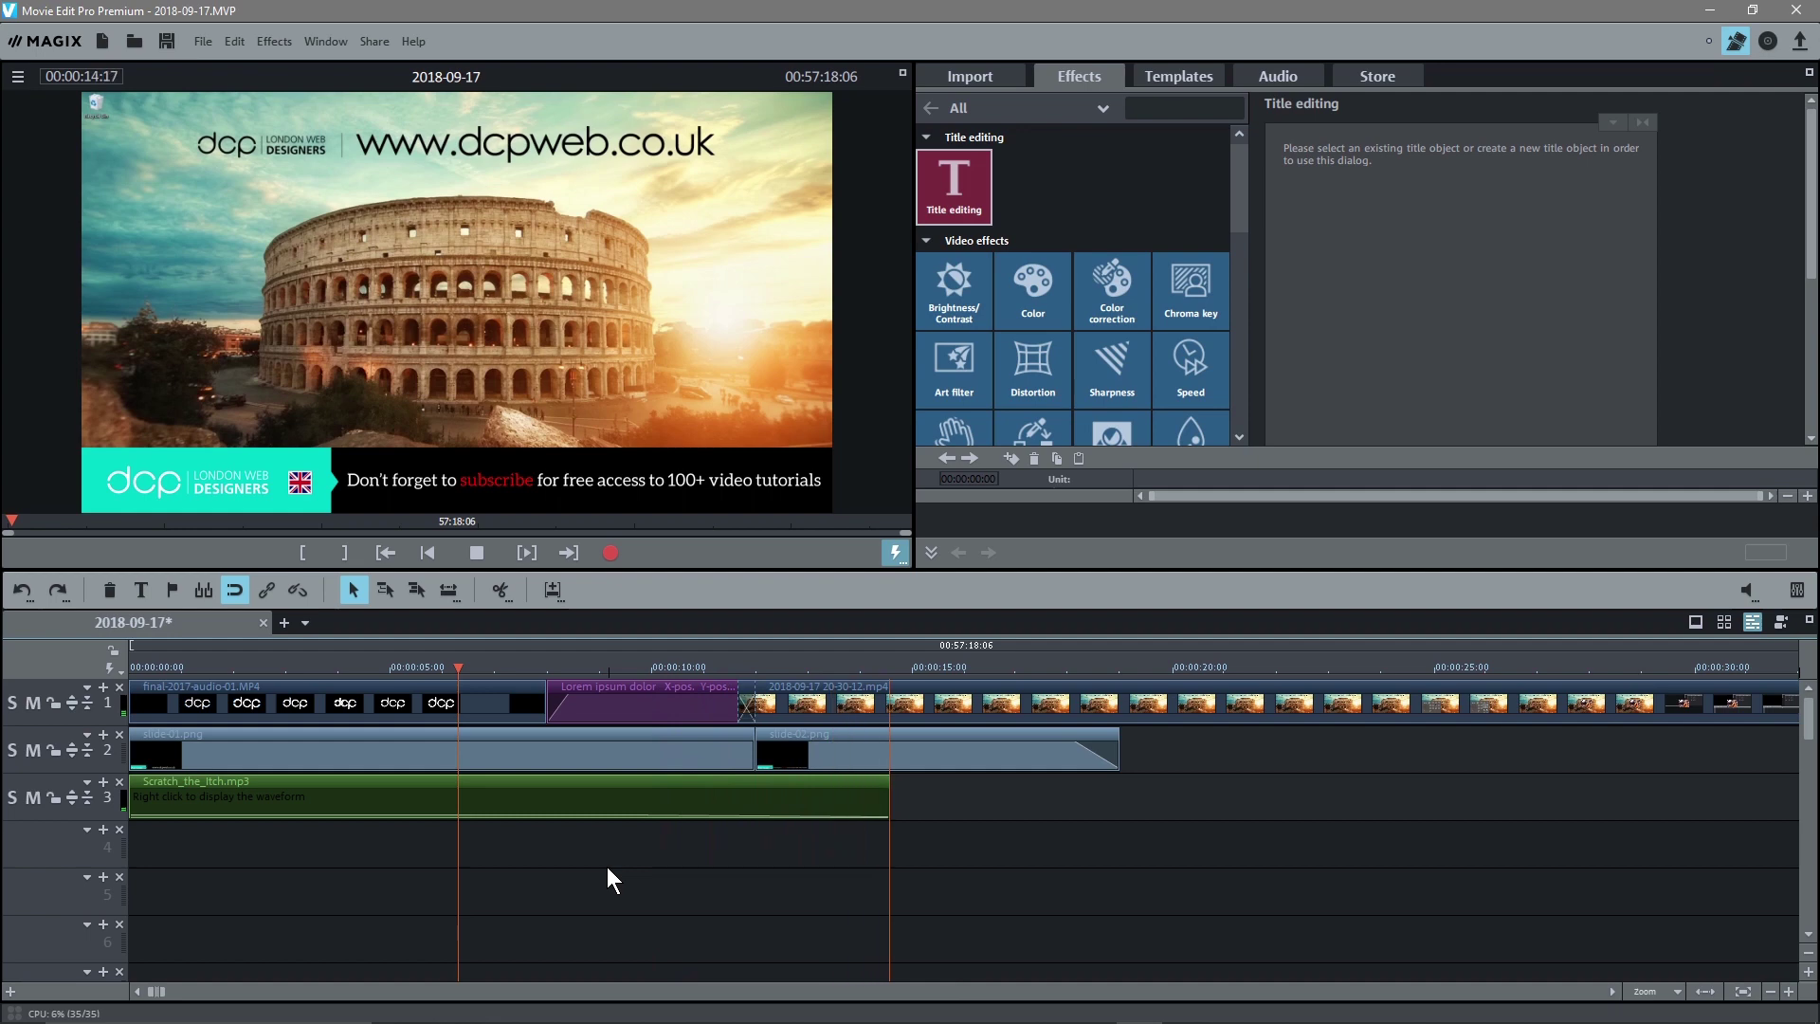
pyautogui.click(478, 554)
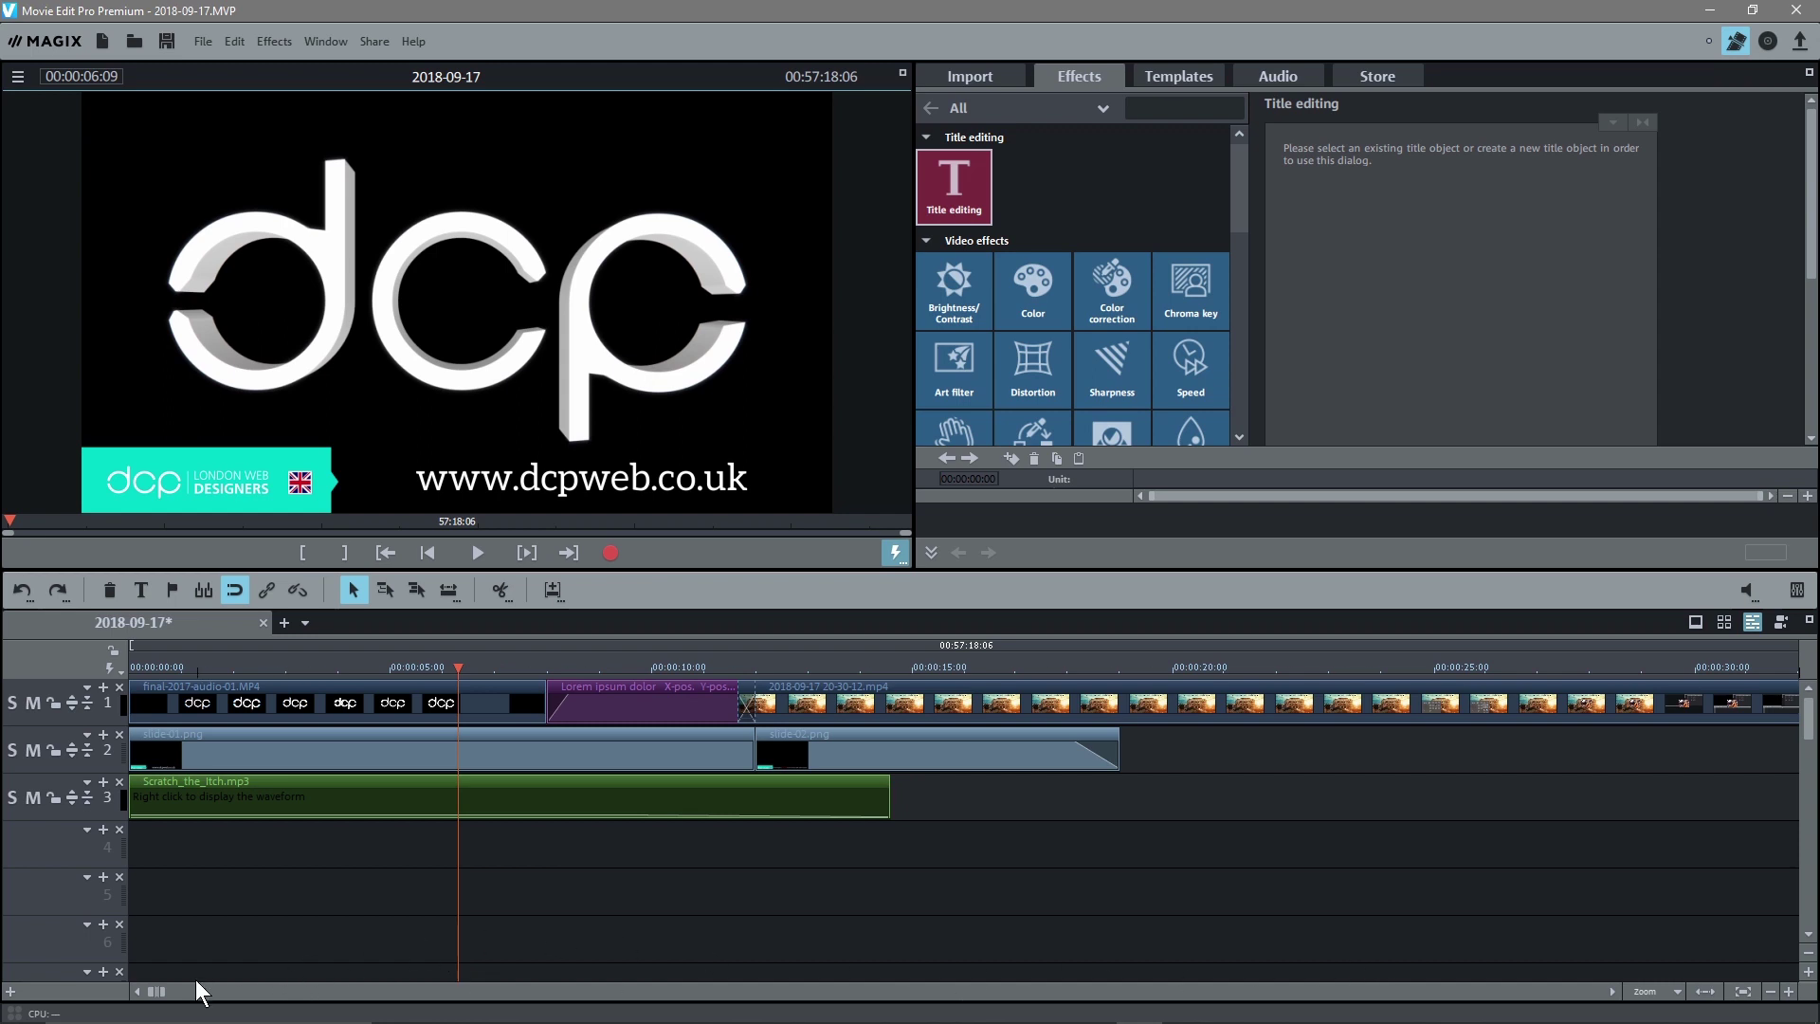
# Add Scratch_the_Itch.mp3 to track 3 at 00:56:41:12, where the last overlay ends, with lowered volume and a fade-in
pyautogui.moveTo(155, 992); pyautogui.dragTo(1600, 1007)
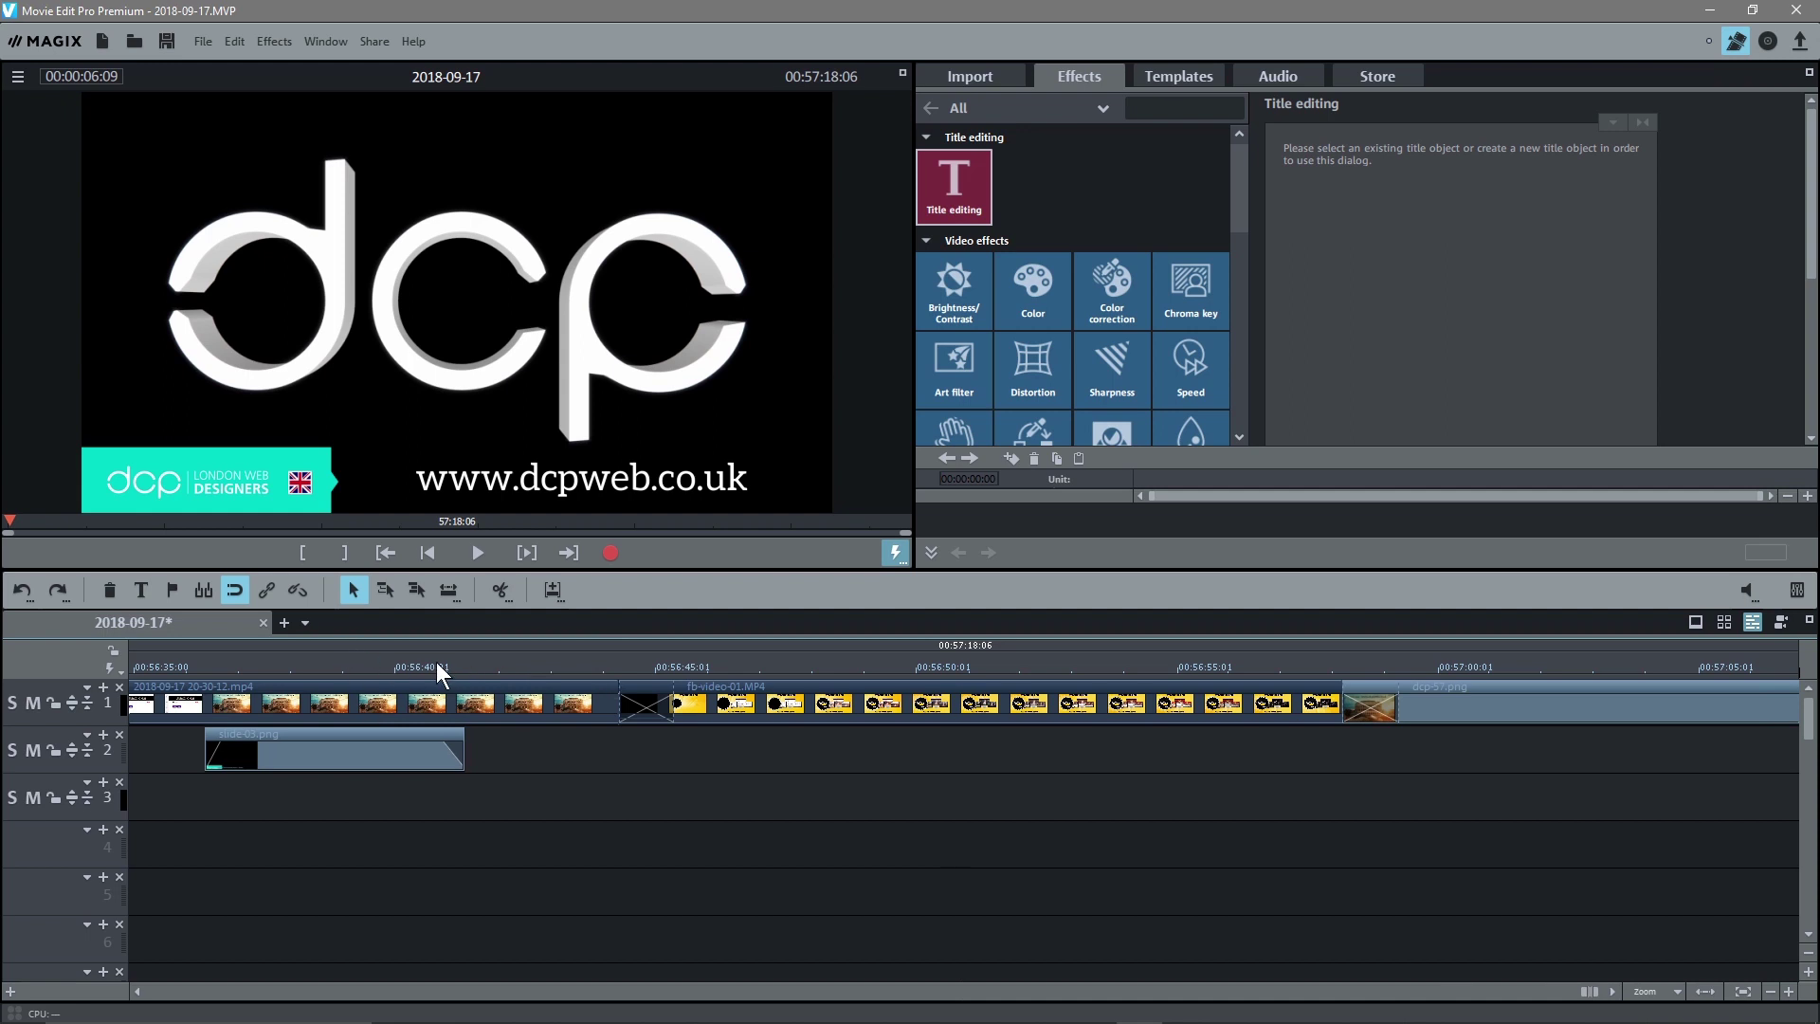
pyautogui.moveTo(396, 673); pyautogui.dragTo(465, 678)
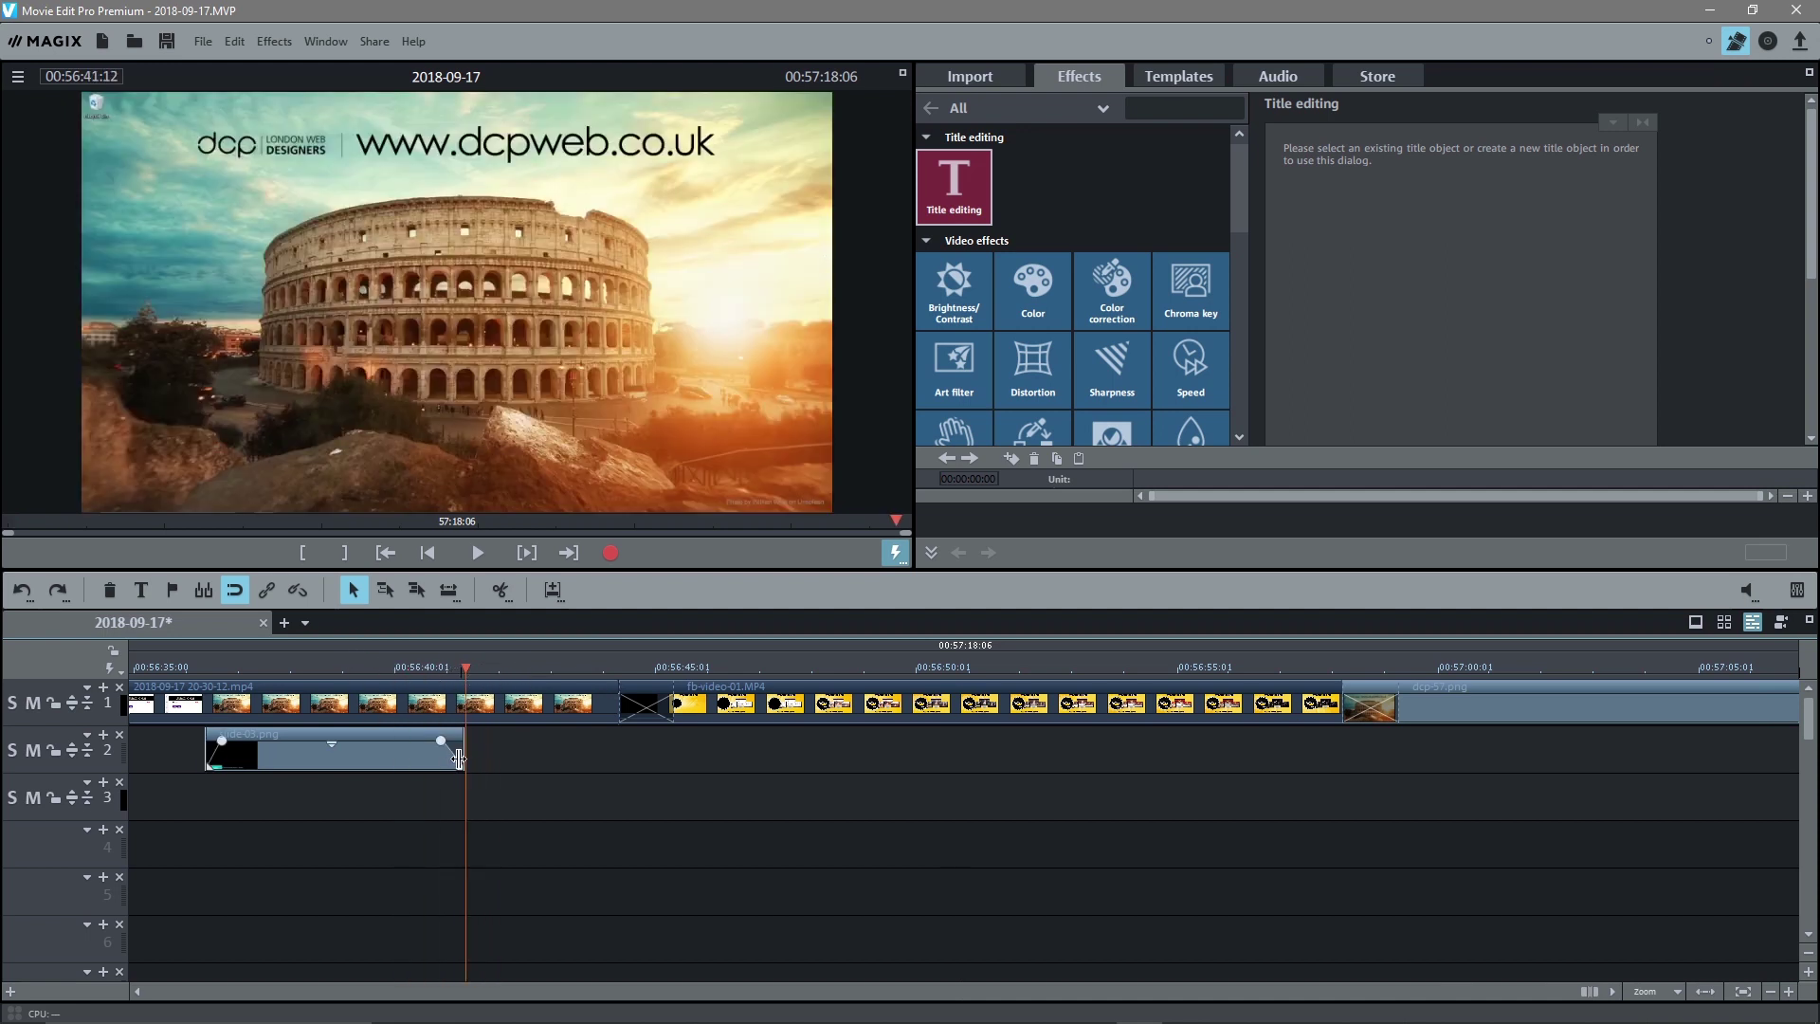
pyautogui.hotkey('alt', 'Tab')
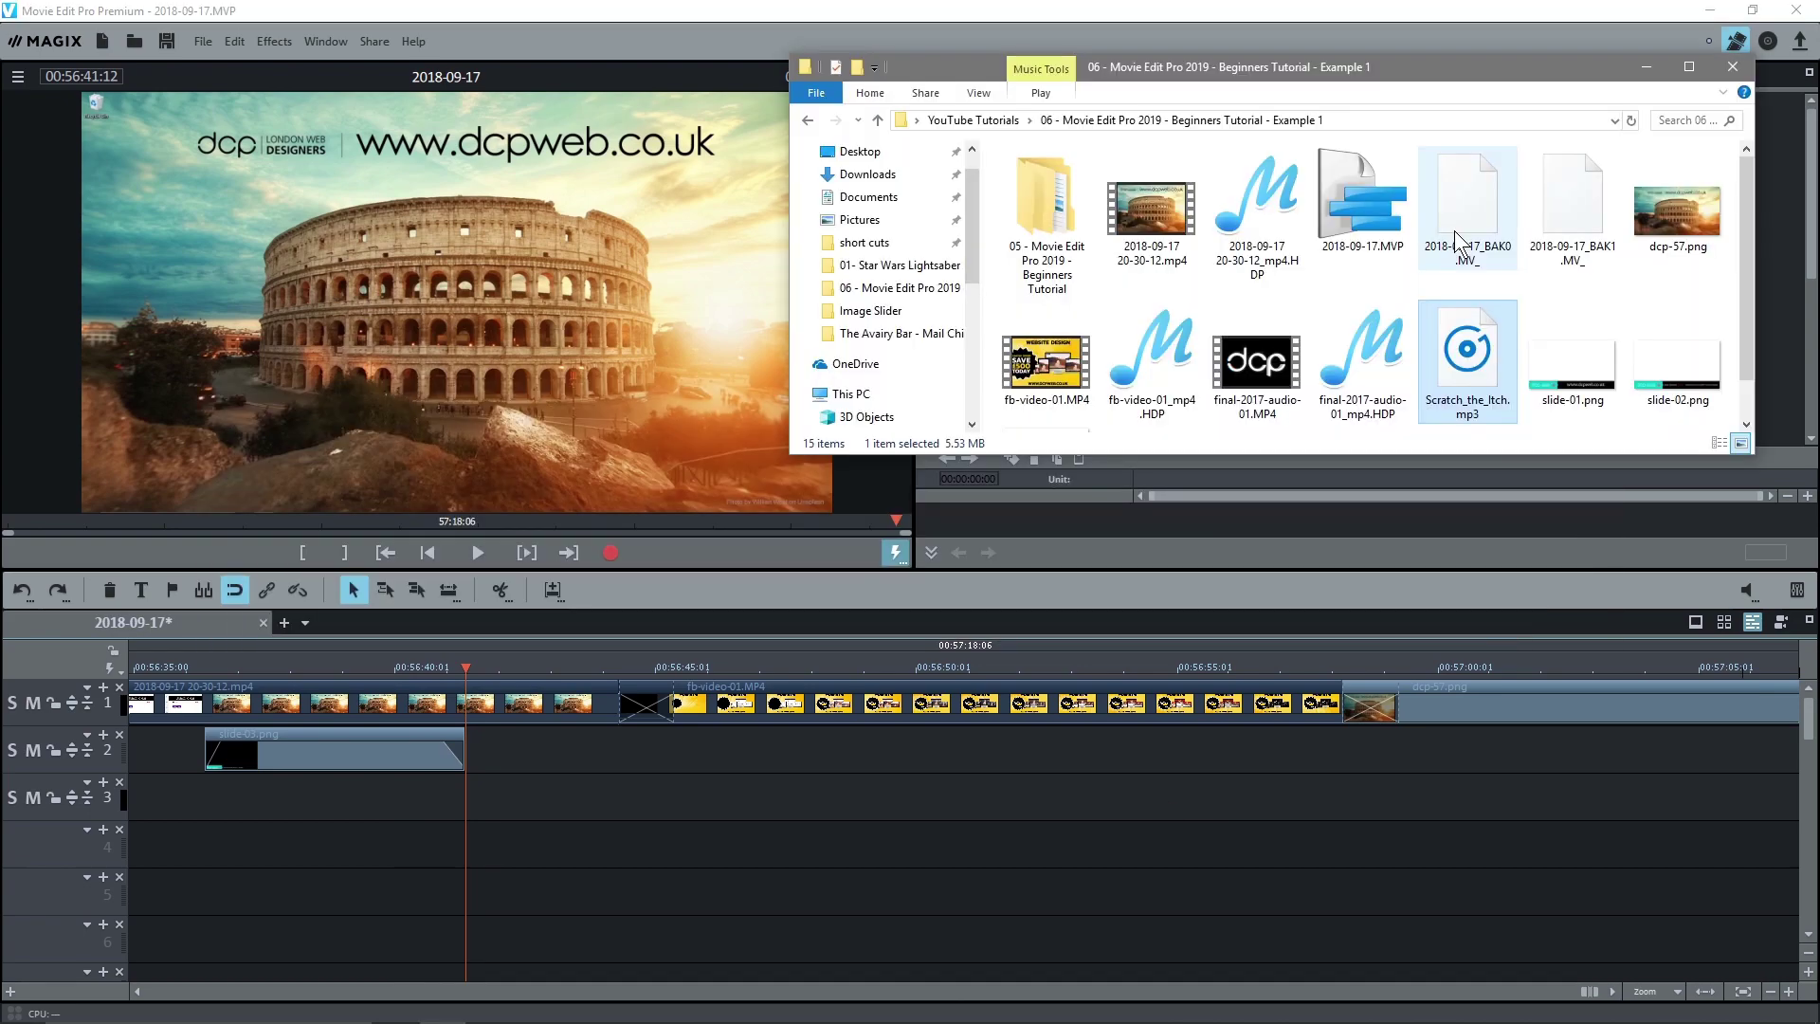
pyautogui.moveTo(1478, 352); pyautogui.dragTo(546, 816)
pyautogui.moveTo(1127, 801); pyautogui.dragTo(1126, 931)
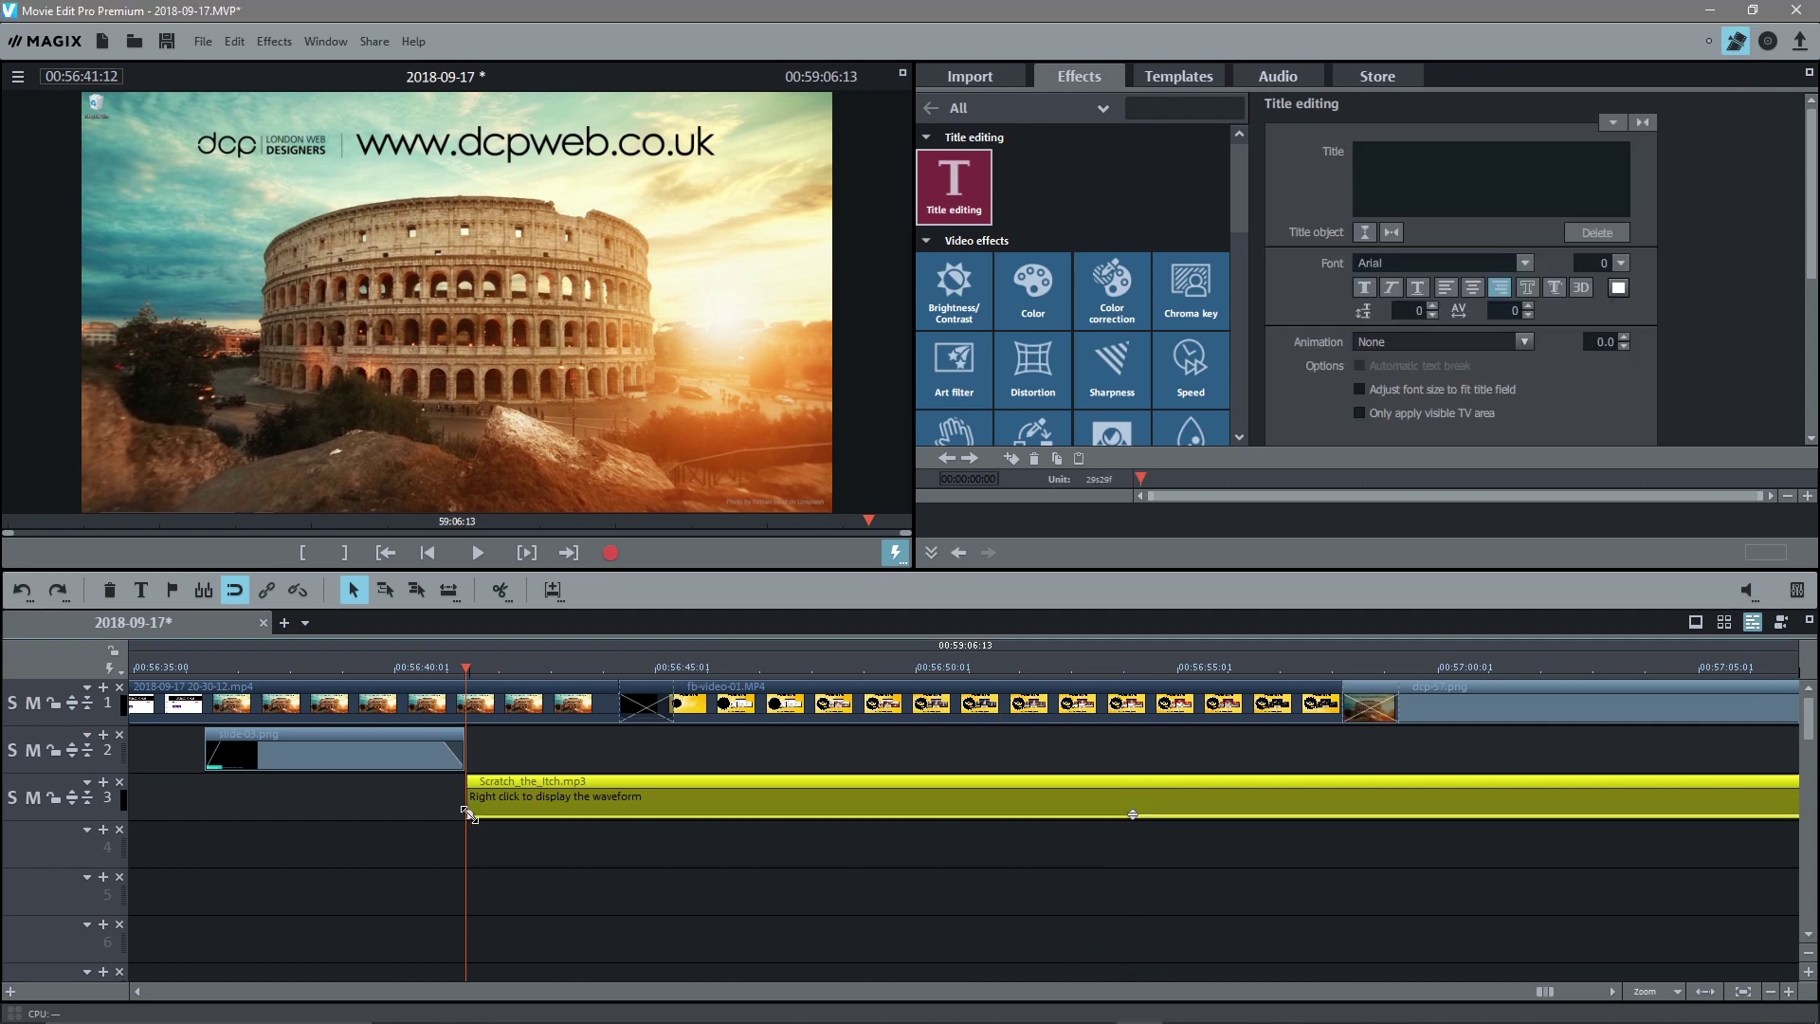
pyautogui.moveTo(486, 812); pyautogui.dragTo(580, 814)
# Play back the closing section from 00:56:41:12 and from 00:56:39:19 to check the music's entry
pyautogui.click(478, 552)
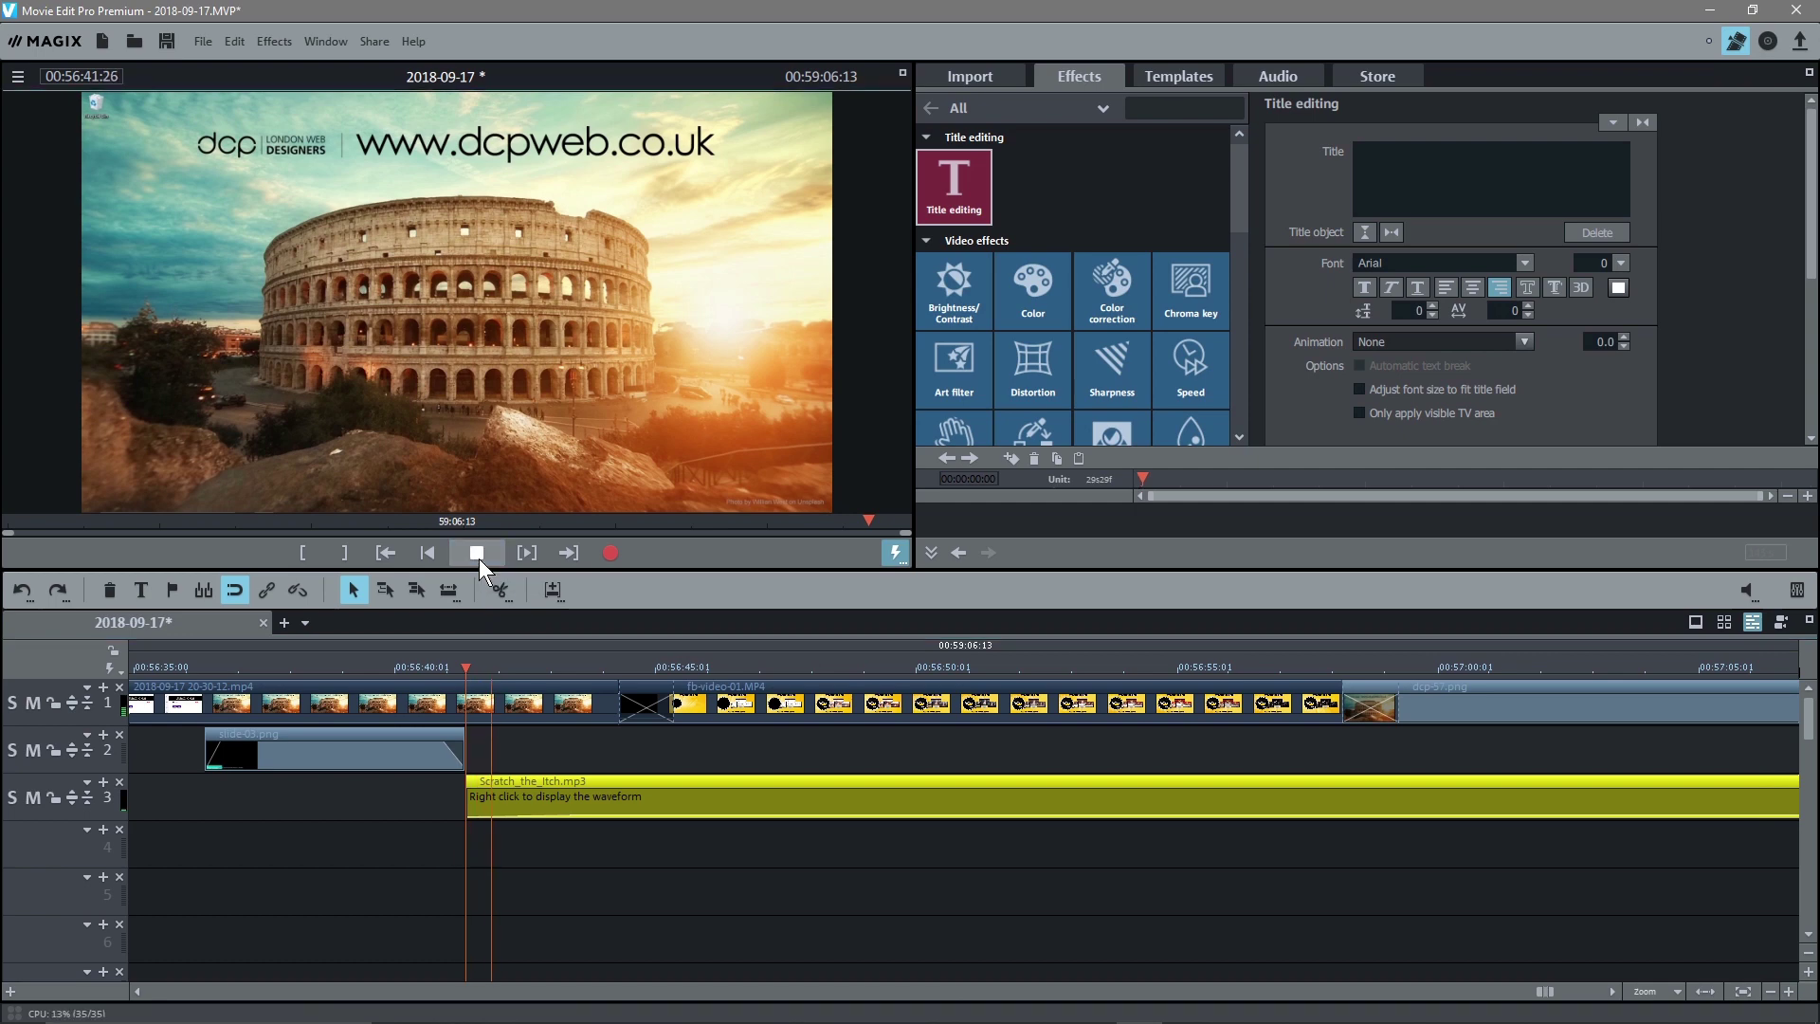
pyautogui.click(478, 553)
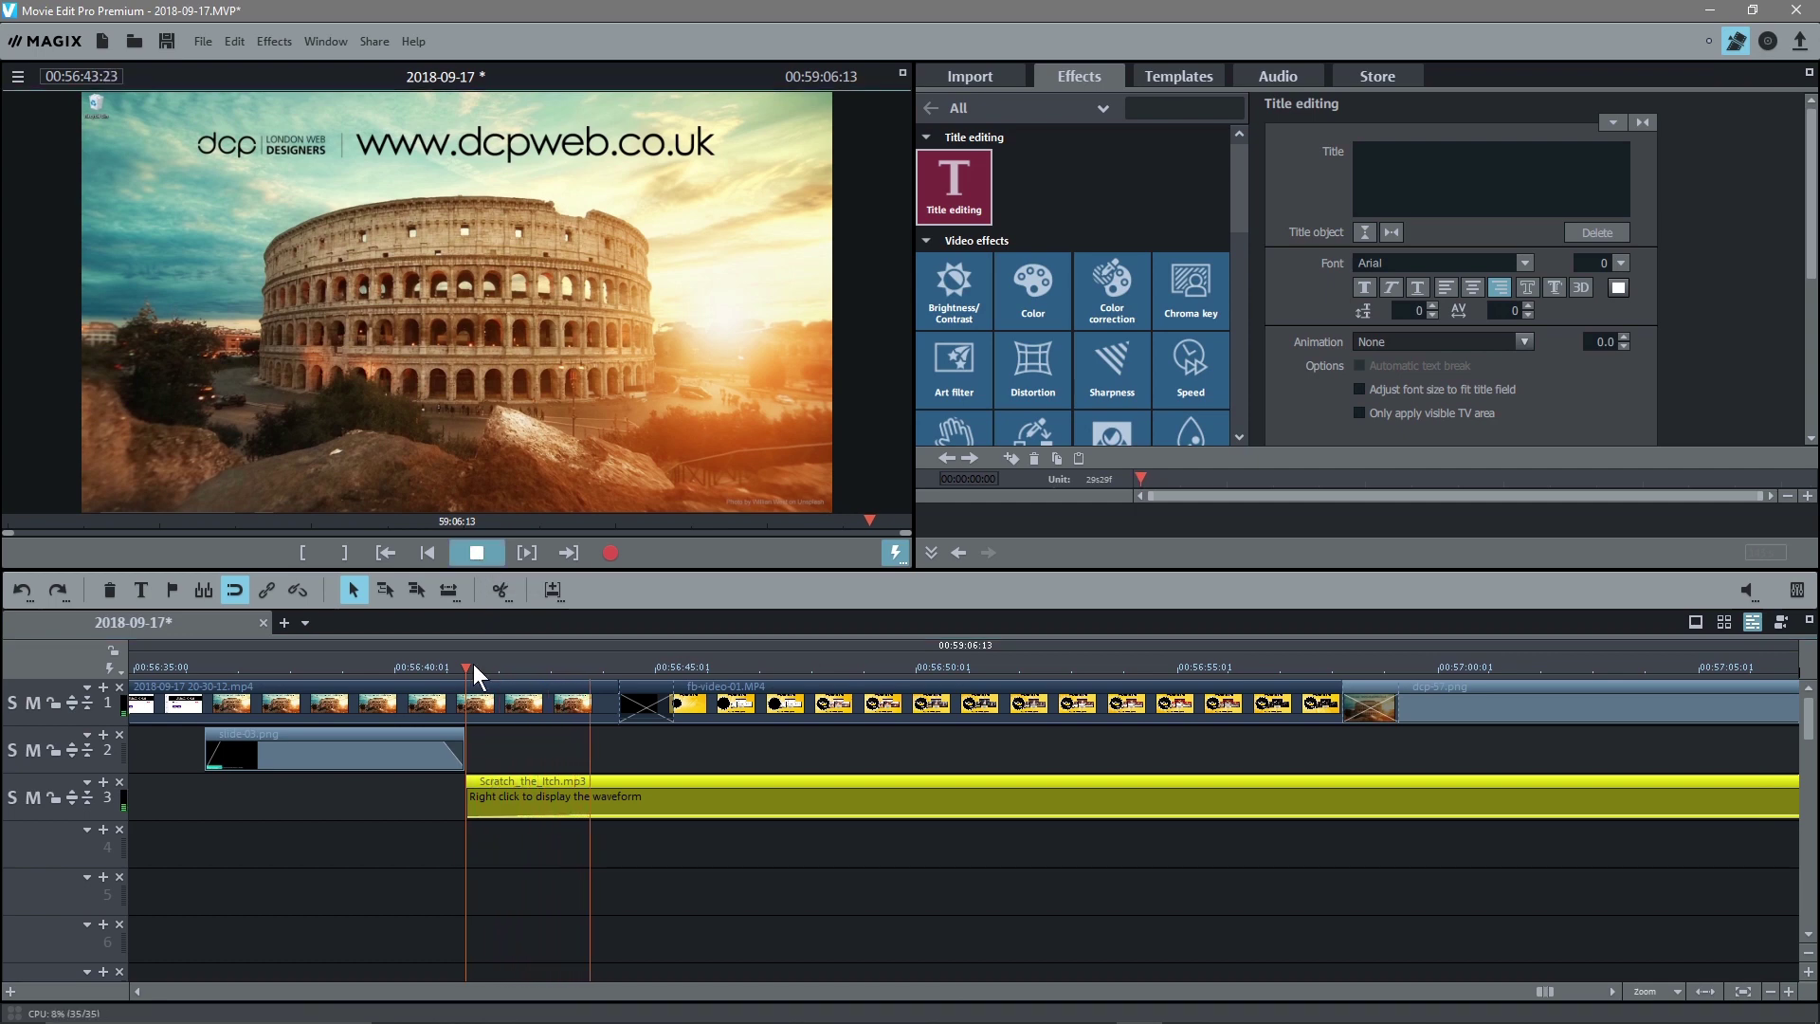
pyautogui.click(372, 671)
pyautogui.click(492, 546)
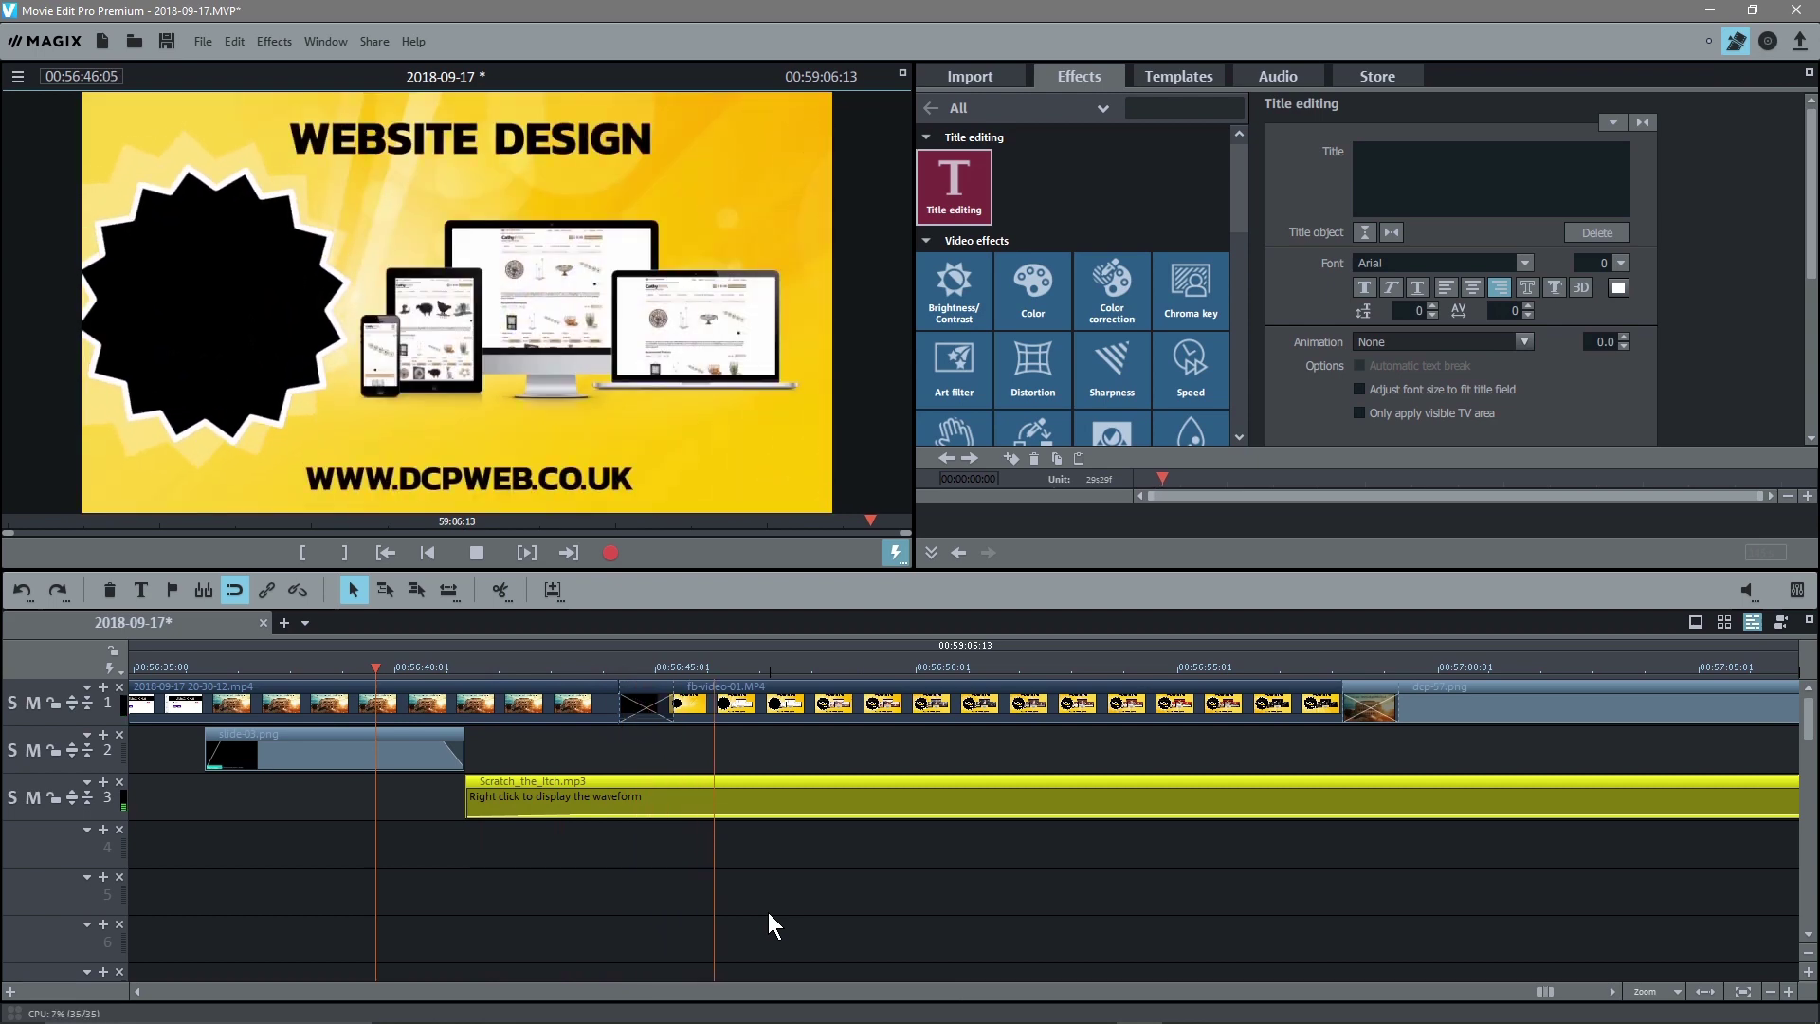
pyautogui.click(477, 552)
# Cut the closing music at 00:57:18:06, where the end image finishes, deleting the remainder, and fade out its end
pyautogui.click(1612, 987)
pyautogui.click(1612, 986)
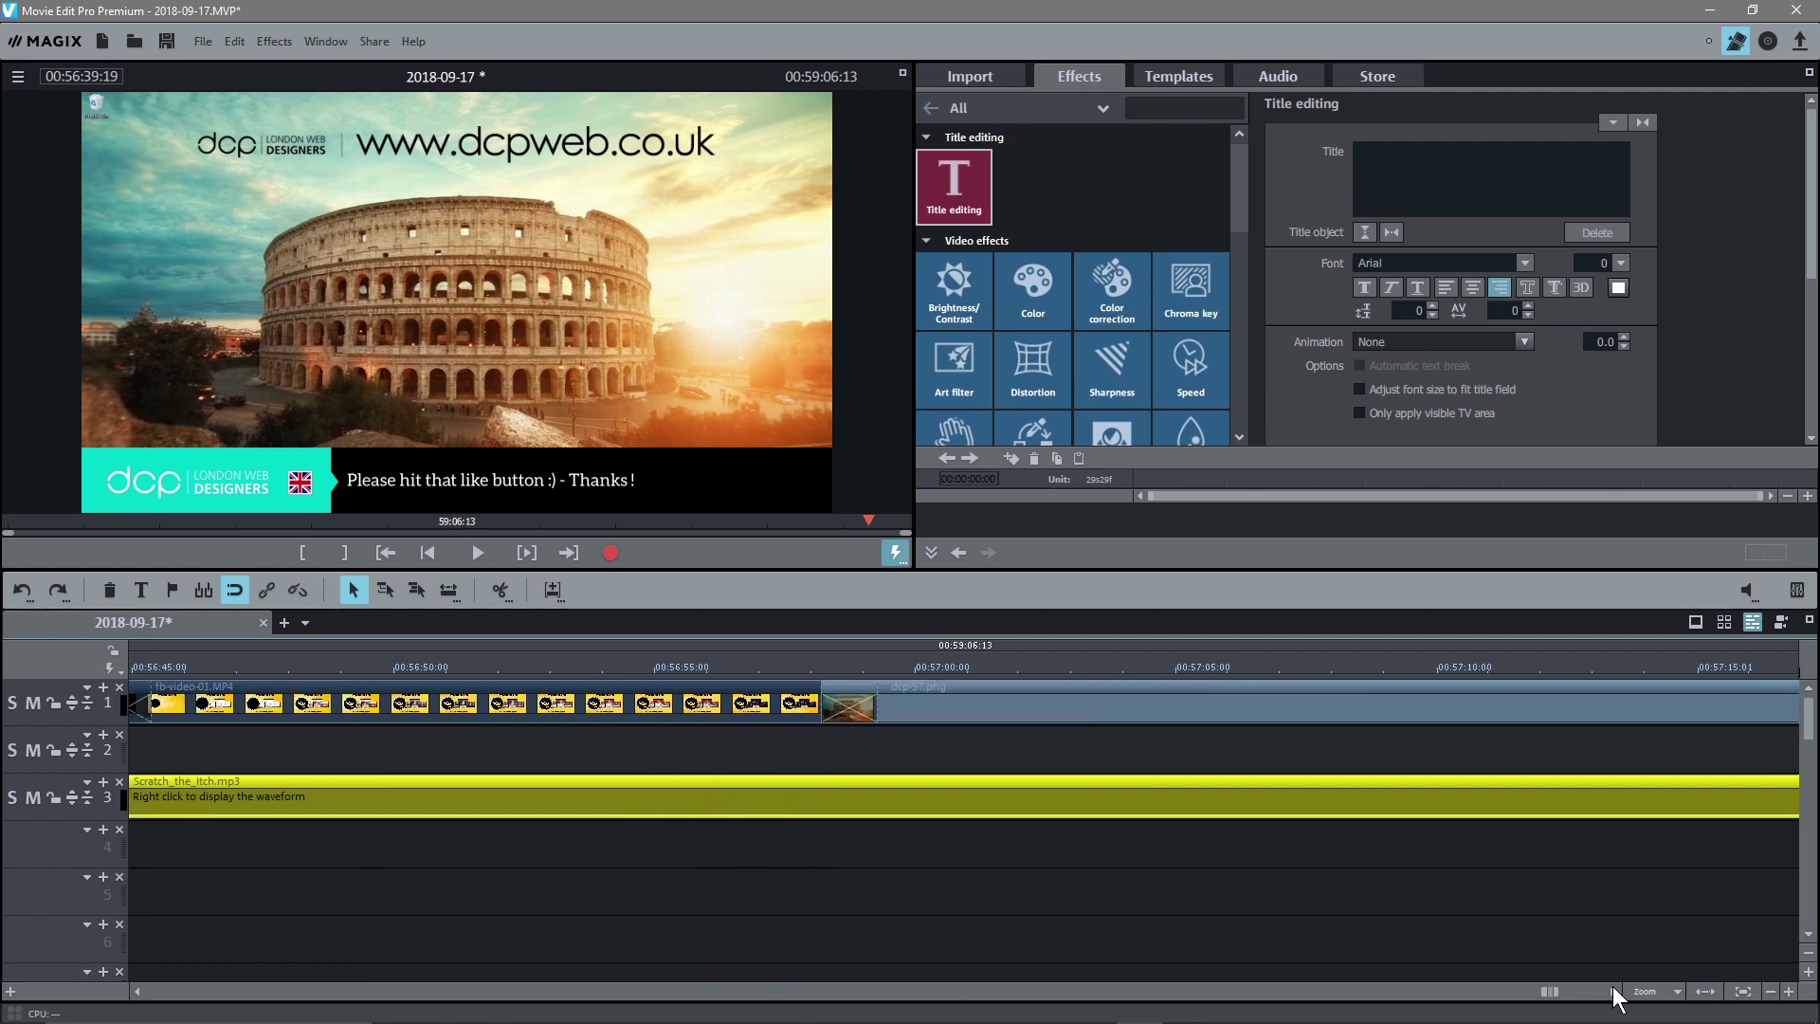
pyautogui.click(1612, 986)
pyautogui.click(1612, 986)
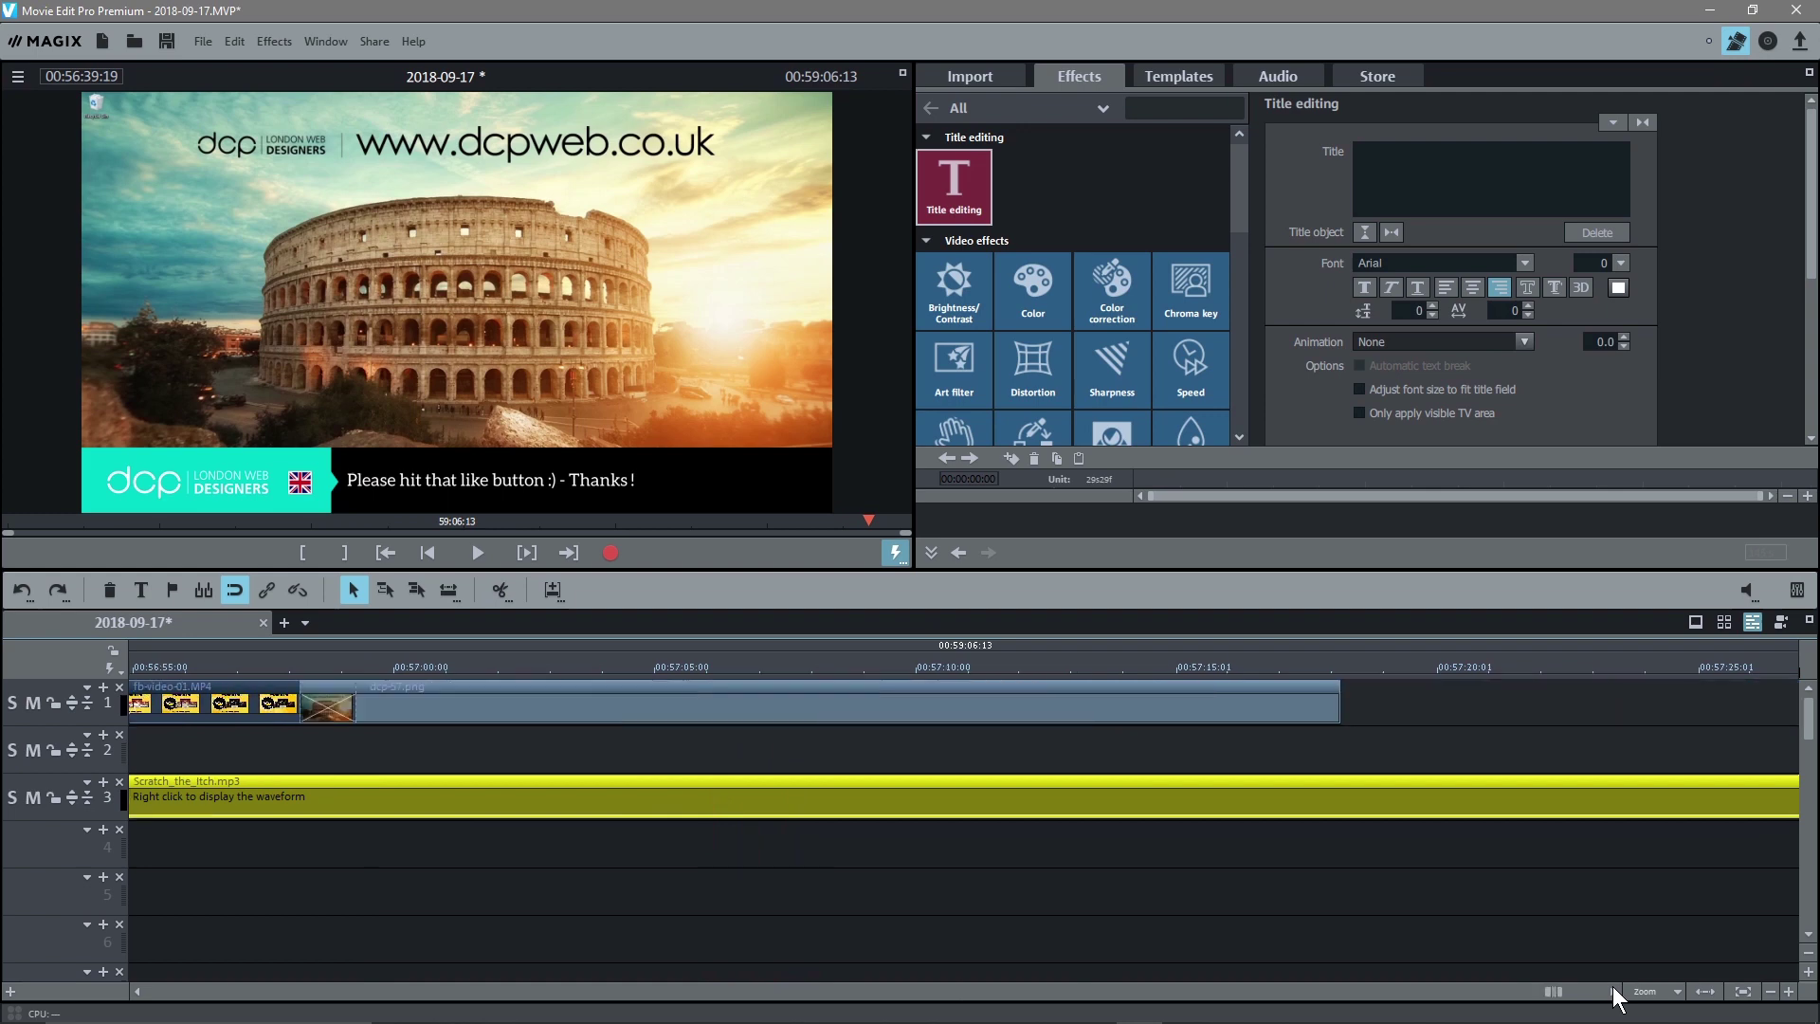
pyautogui.click(1341, 667)
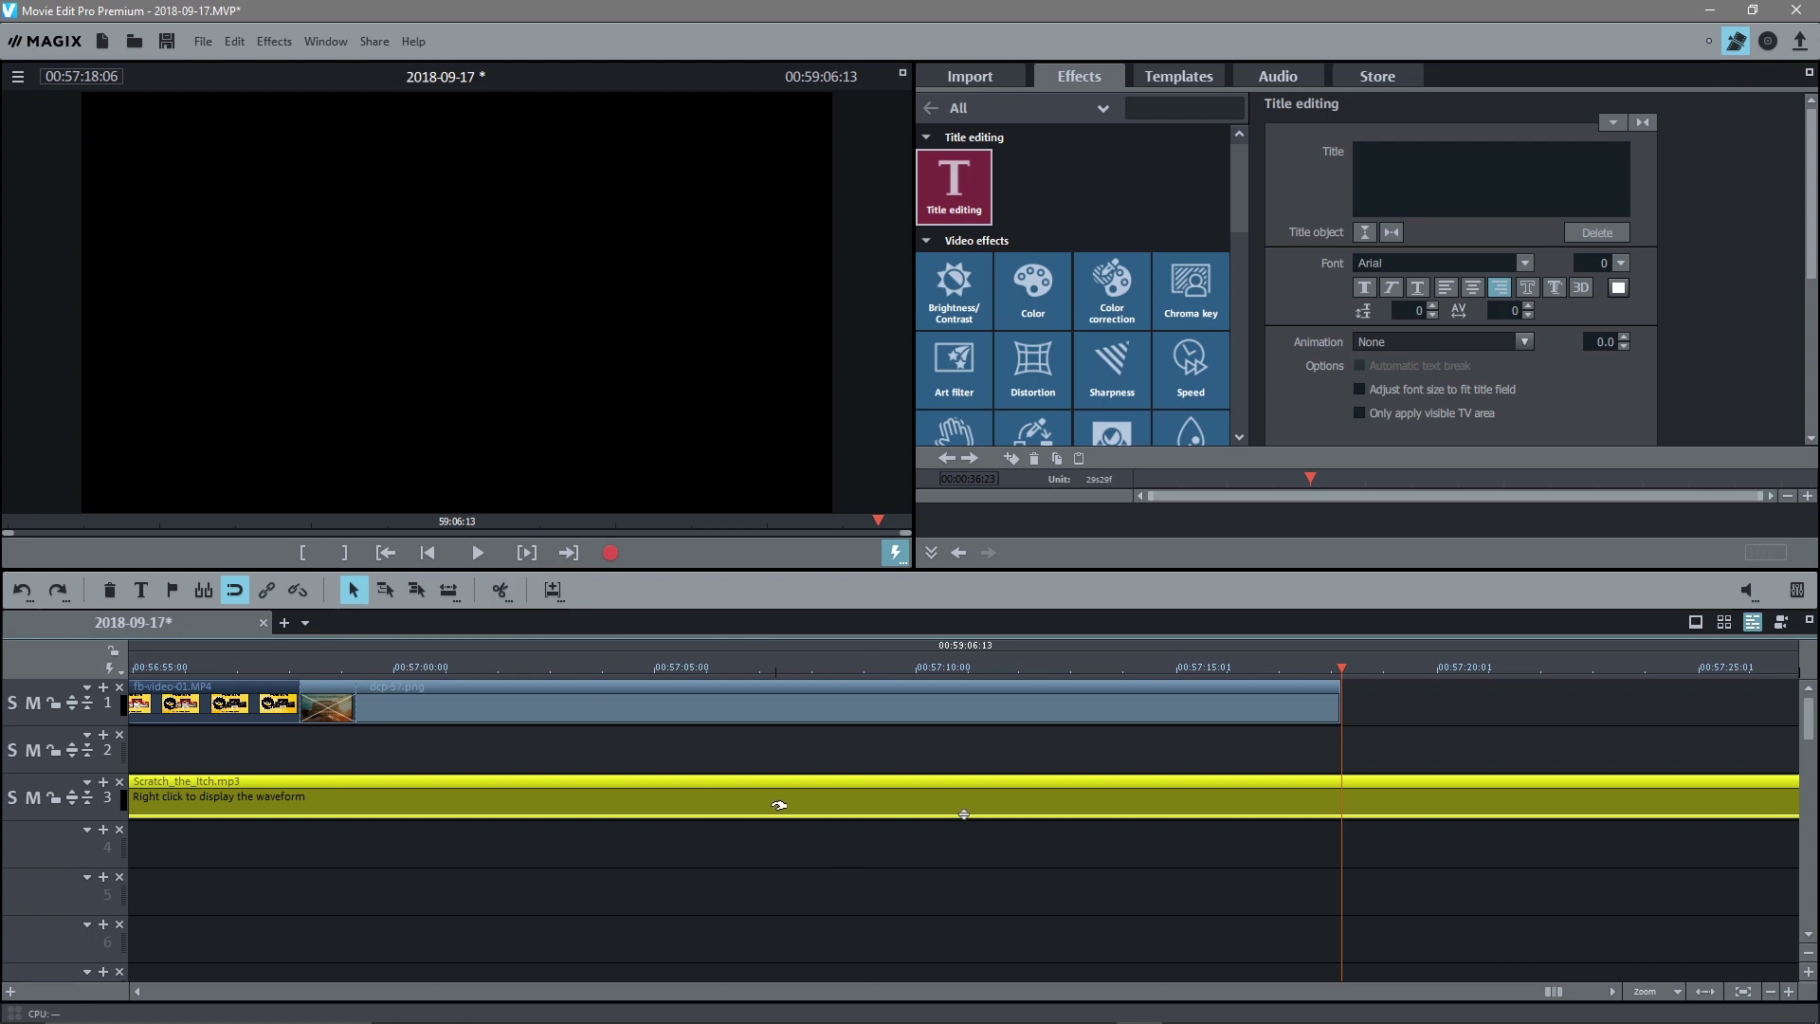
pyautogui.click(499, 589)
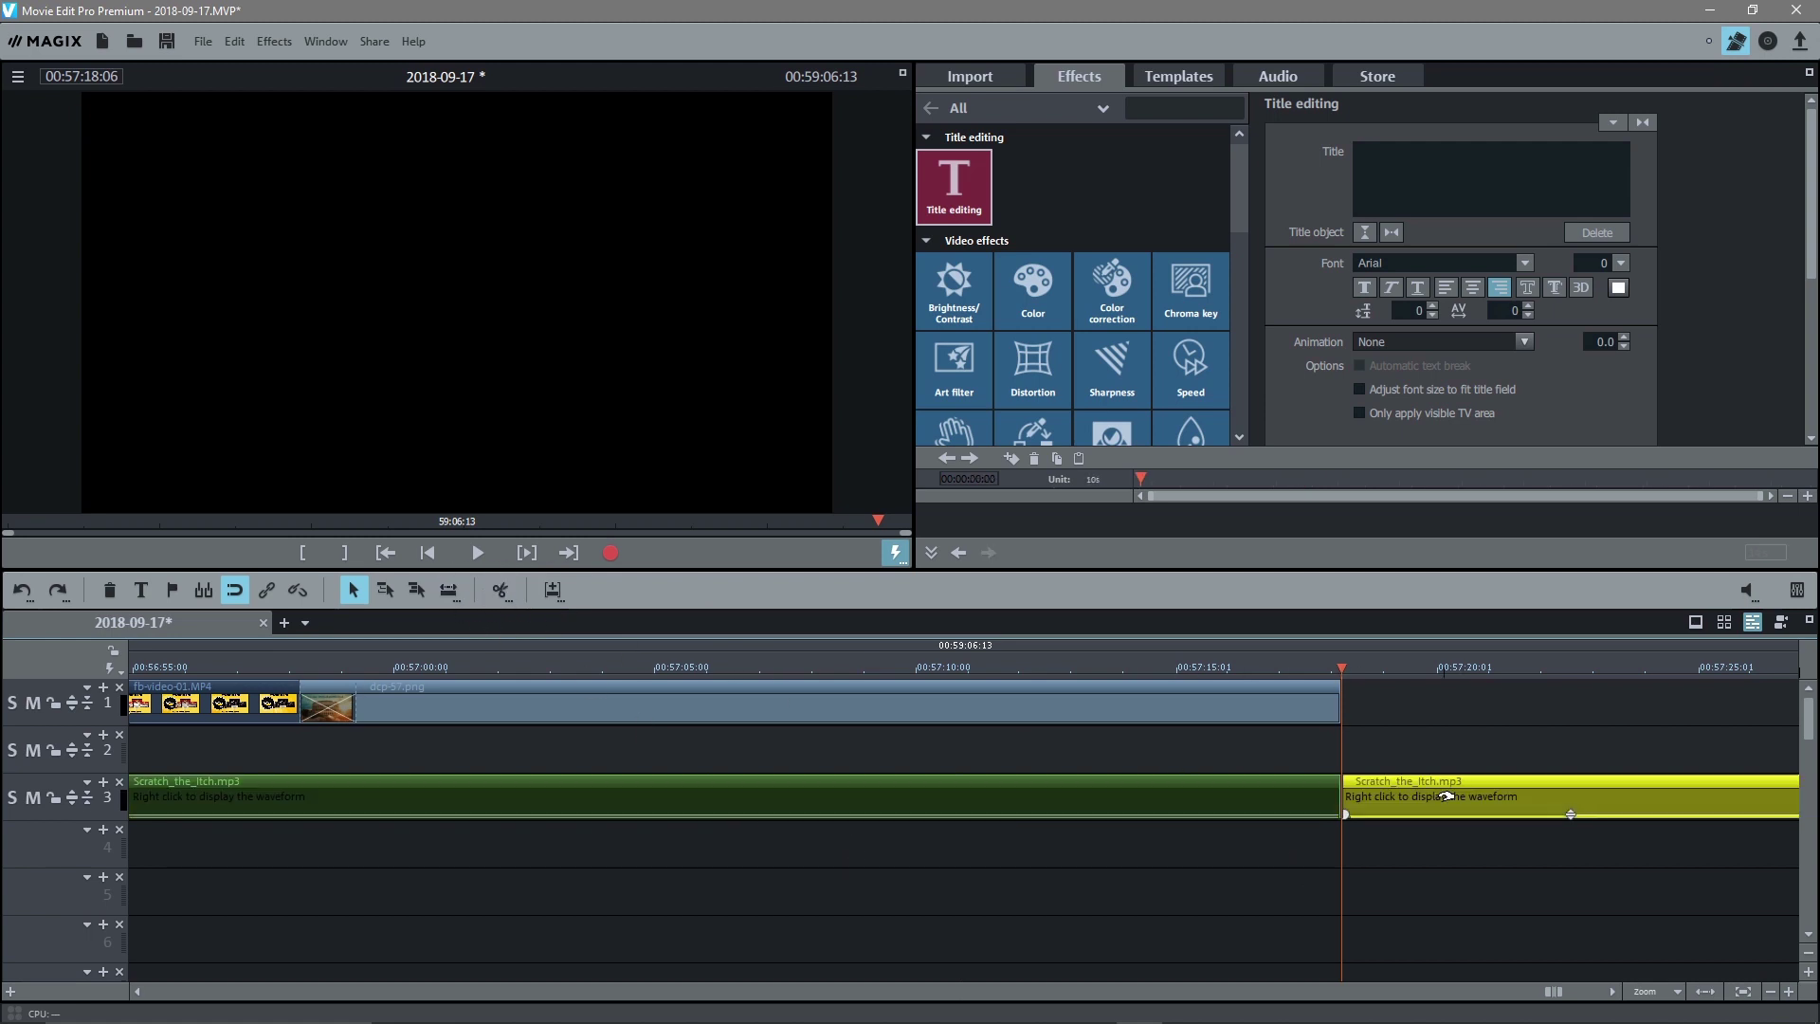
pyautogui.press('Delete')
pyautogui.moveTo(1338, 813); pyautogui.dragTo(1065, 812)
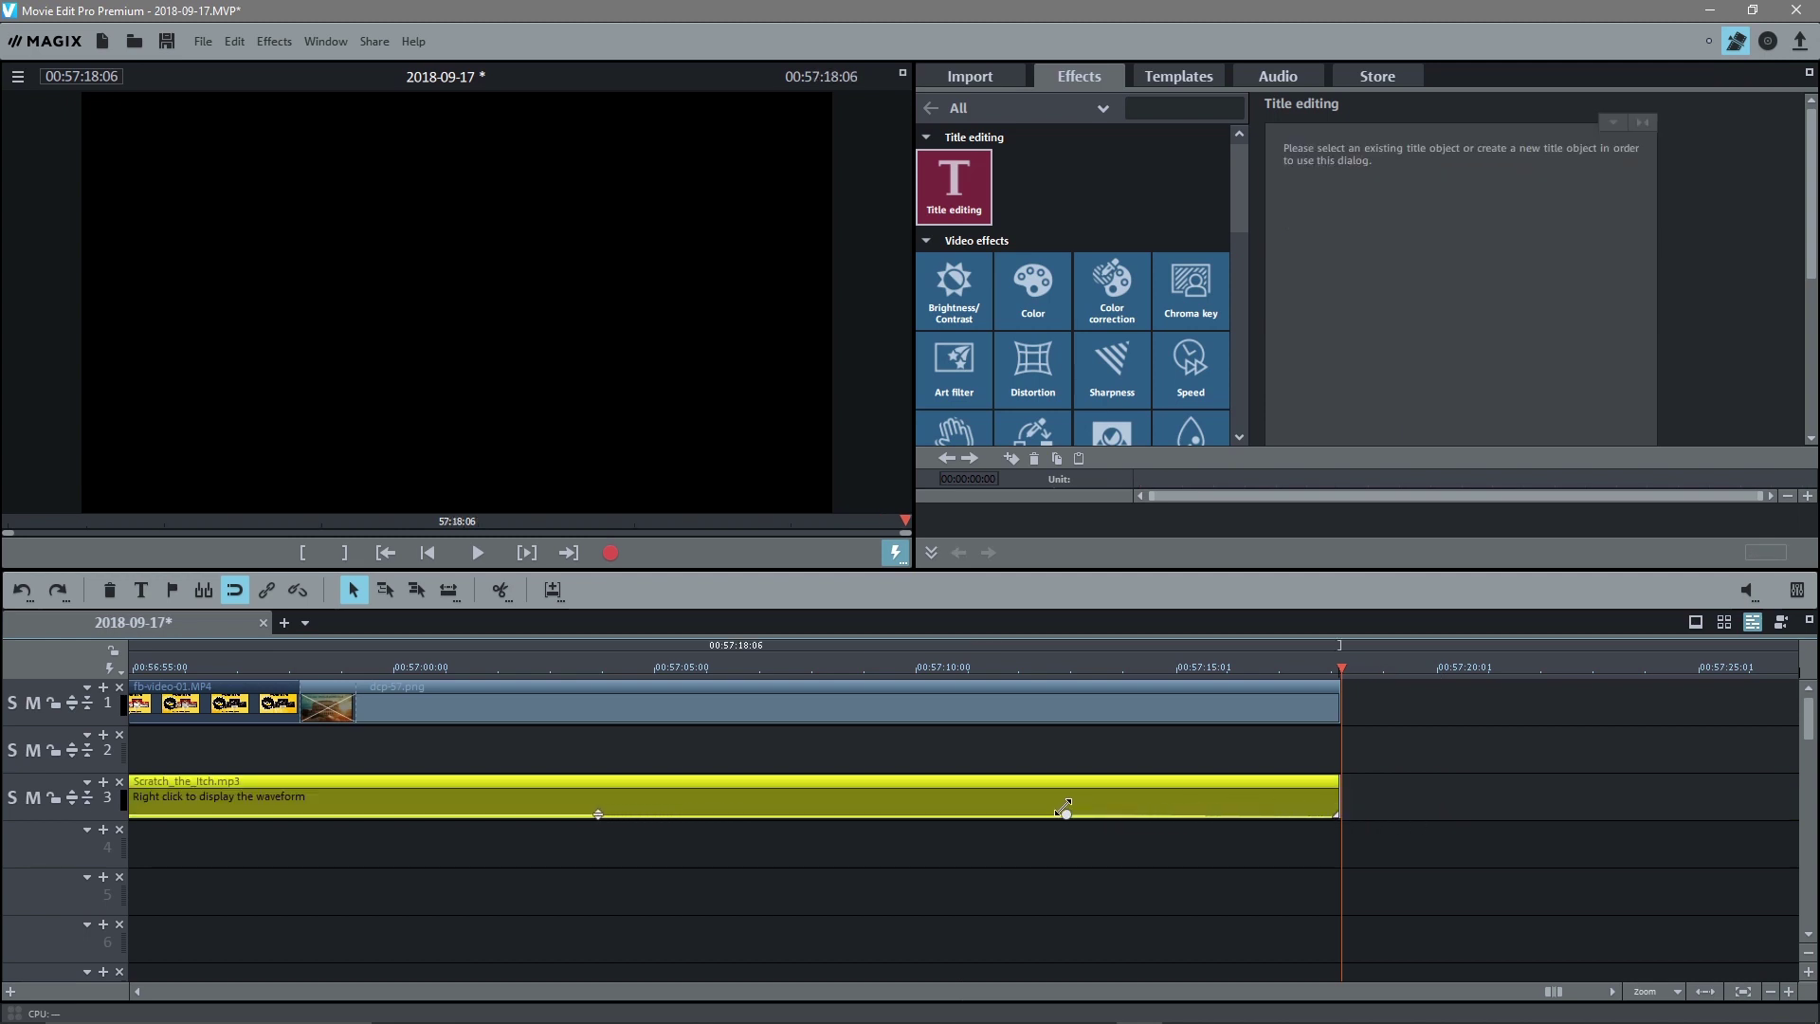
# Play back the closing section from 00:57:12:13 to check the music's fade-out
pyautogui.click(1042, 669)
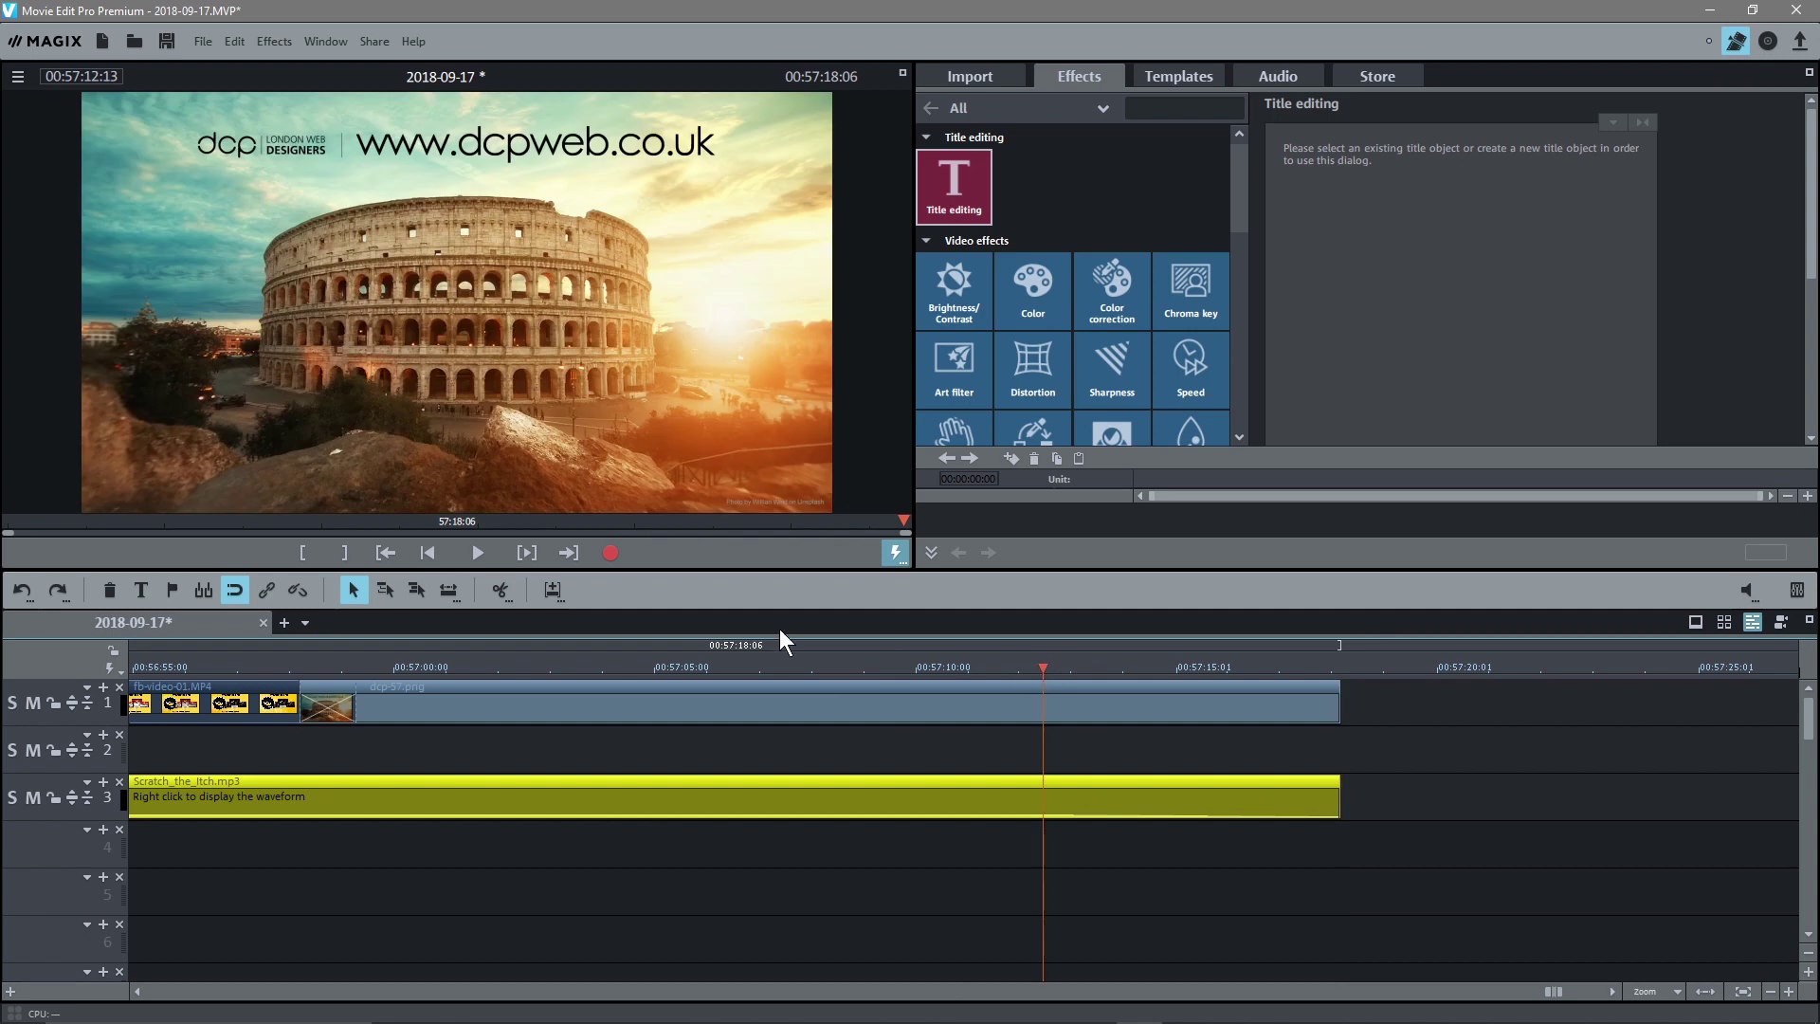
pyautogui.click(478, 553)
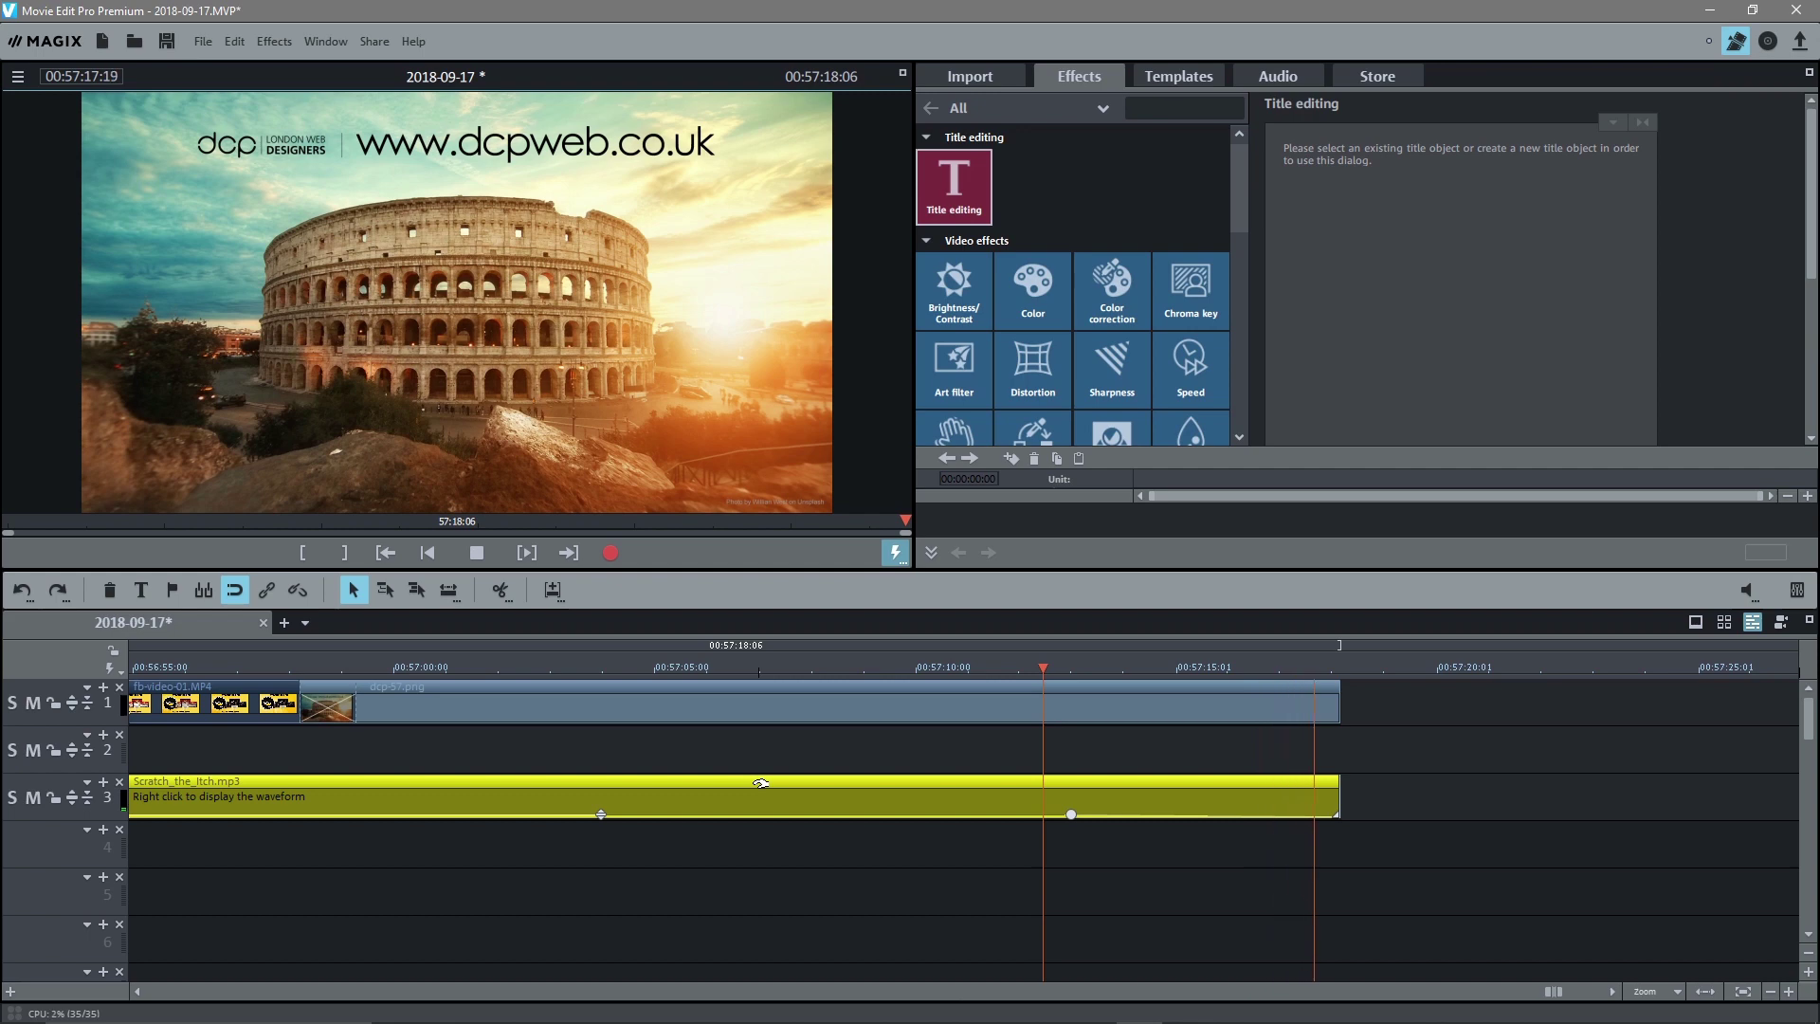
pyautogui.click(478, 552)
# Save the project and return the playhead to the start of the timeline at 00:00:00:00
pyautogui.scroll(-6, 435, 754)
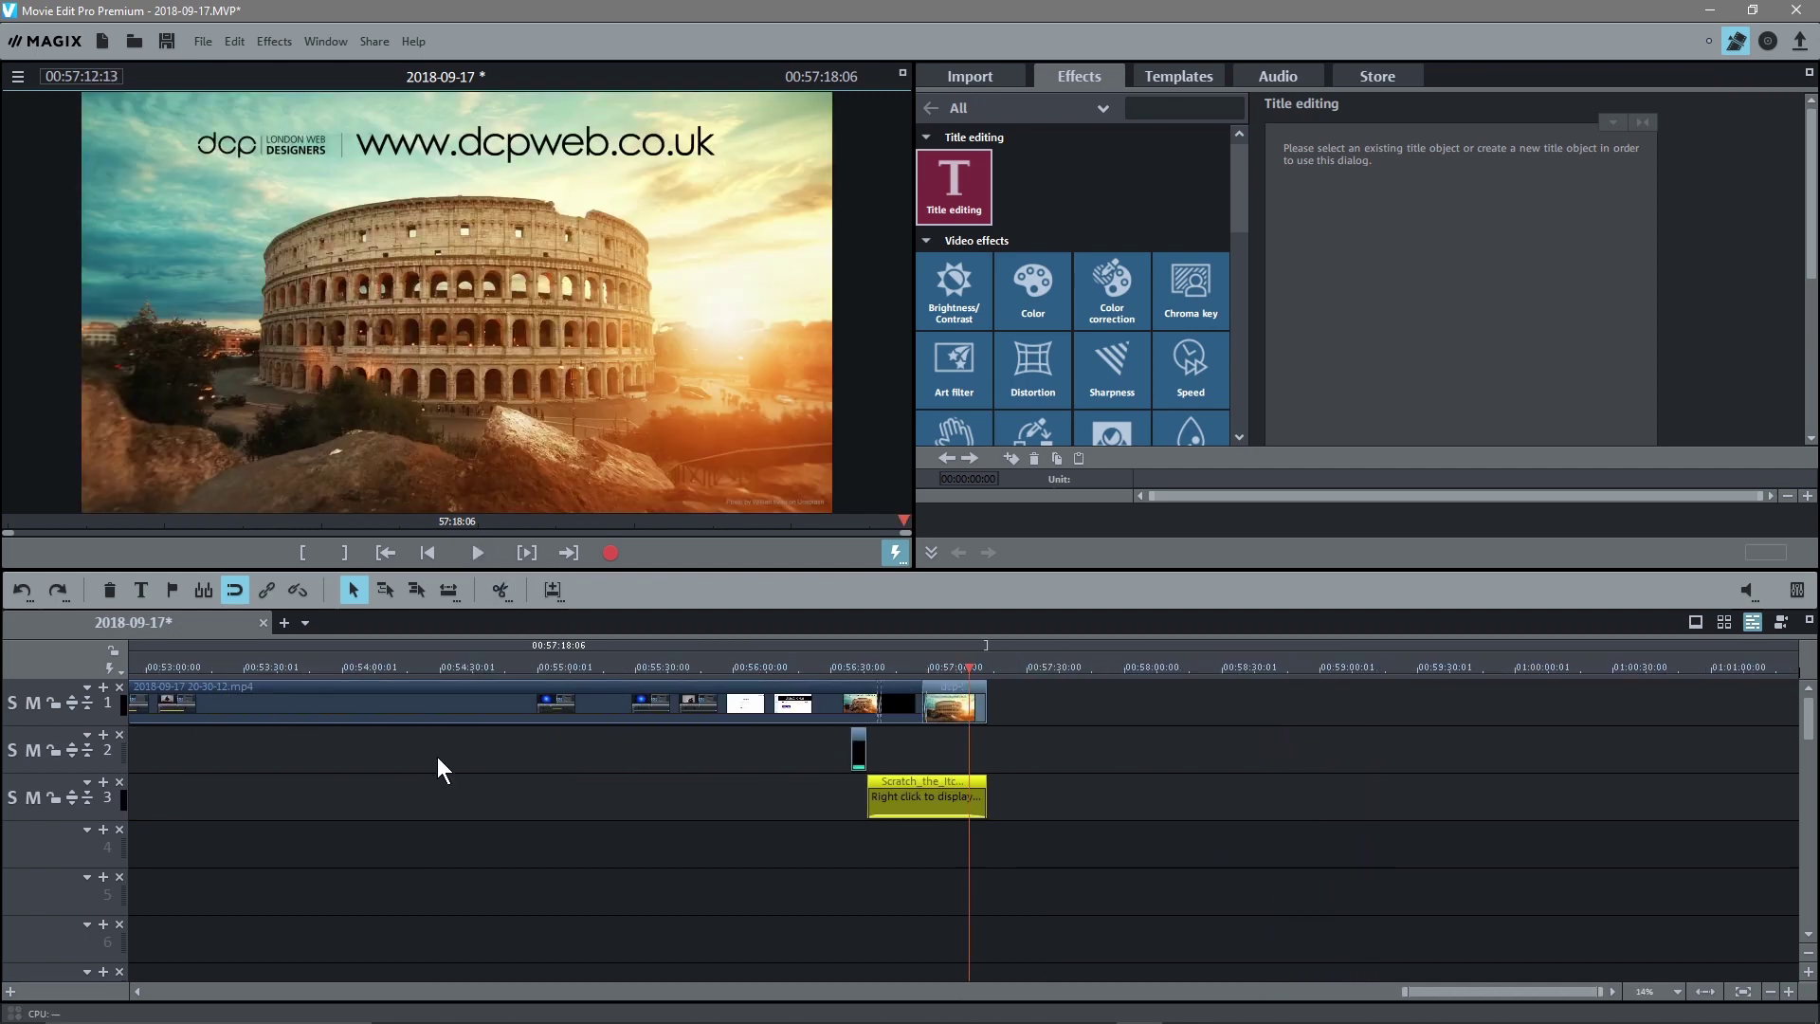
pyautogui.scroll(-2, 435, 755)
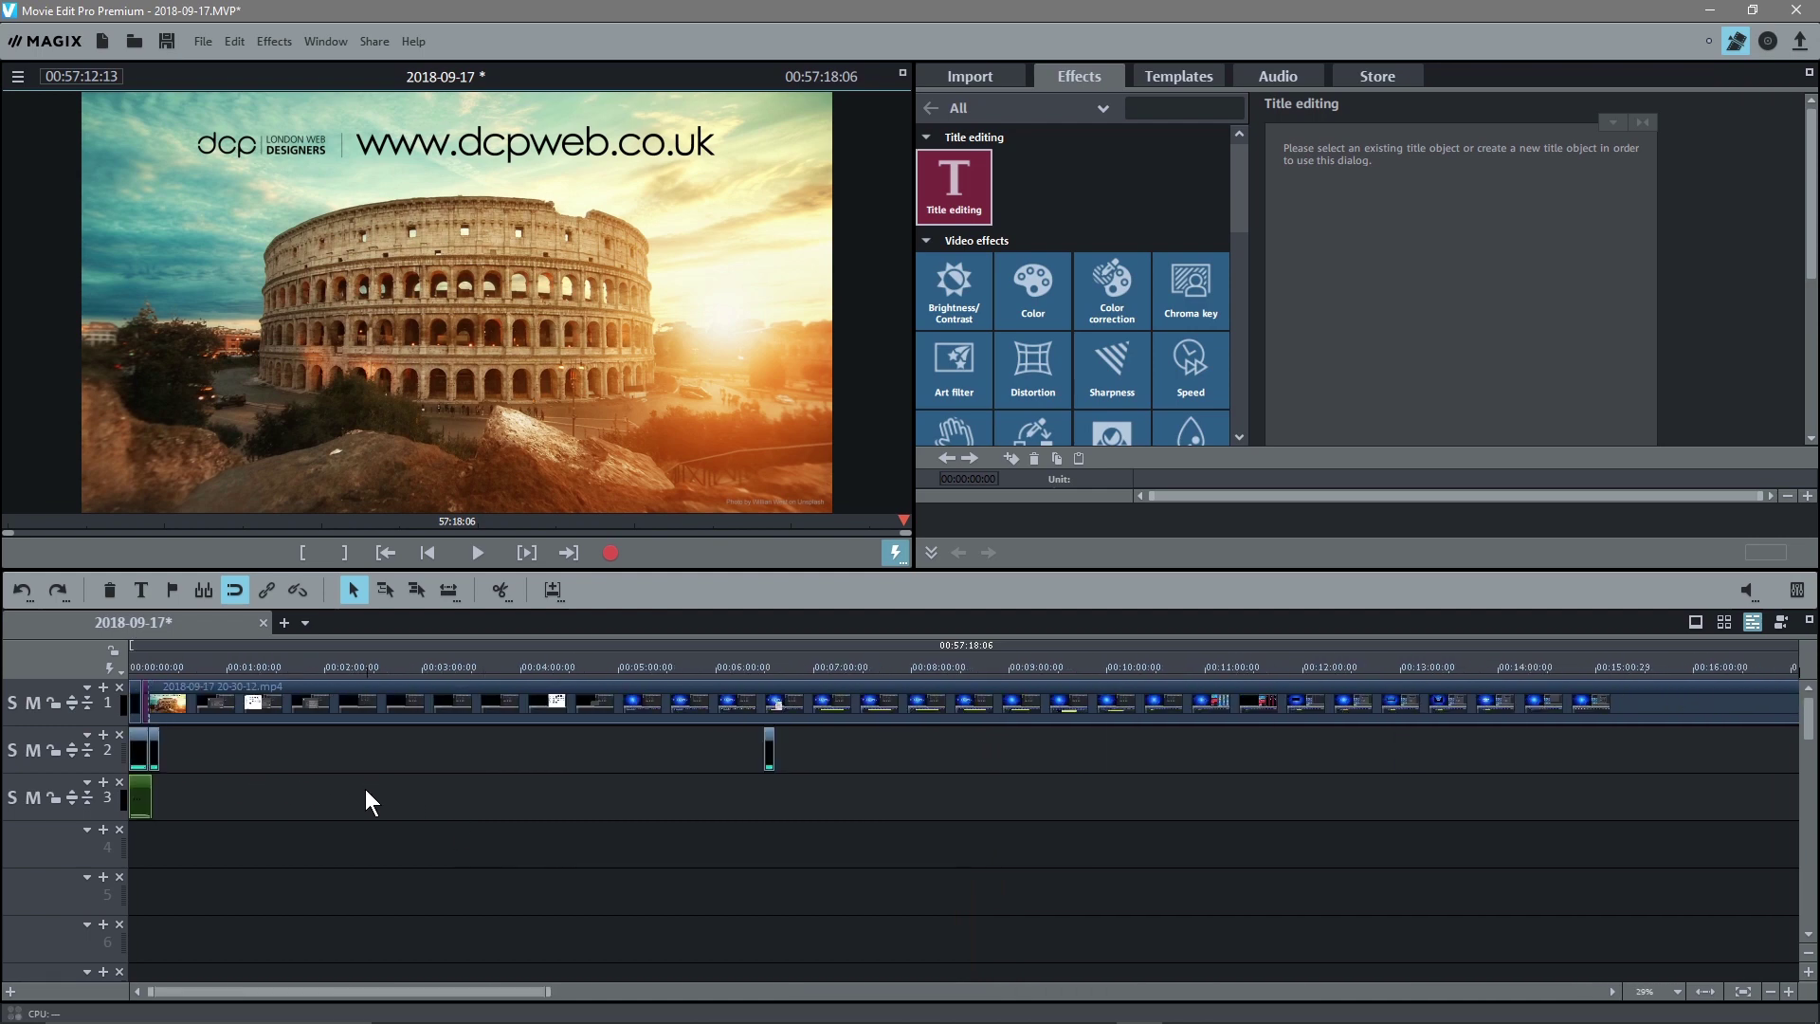
pyautogui.scroll(-2, 366, 792)
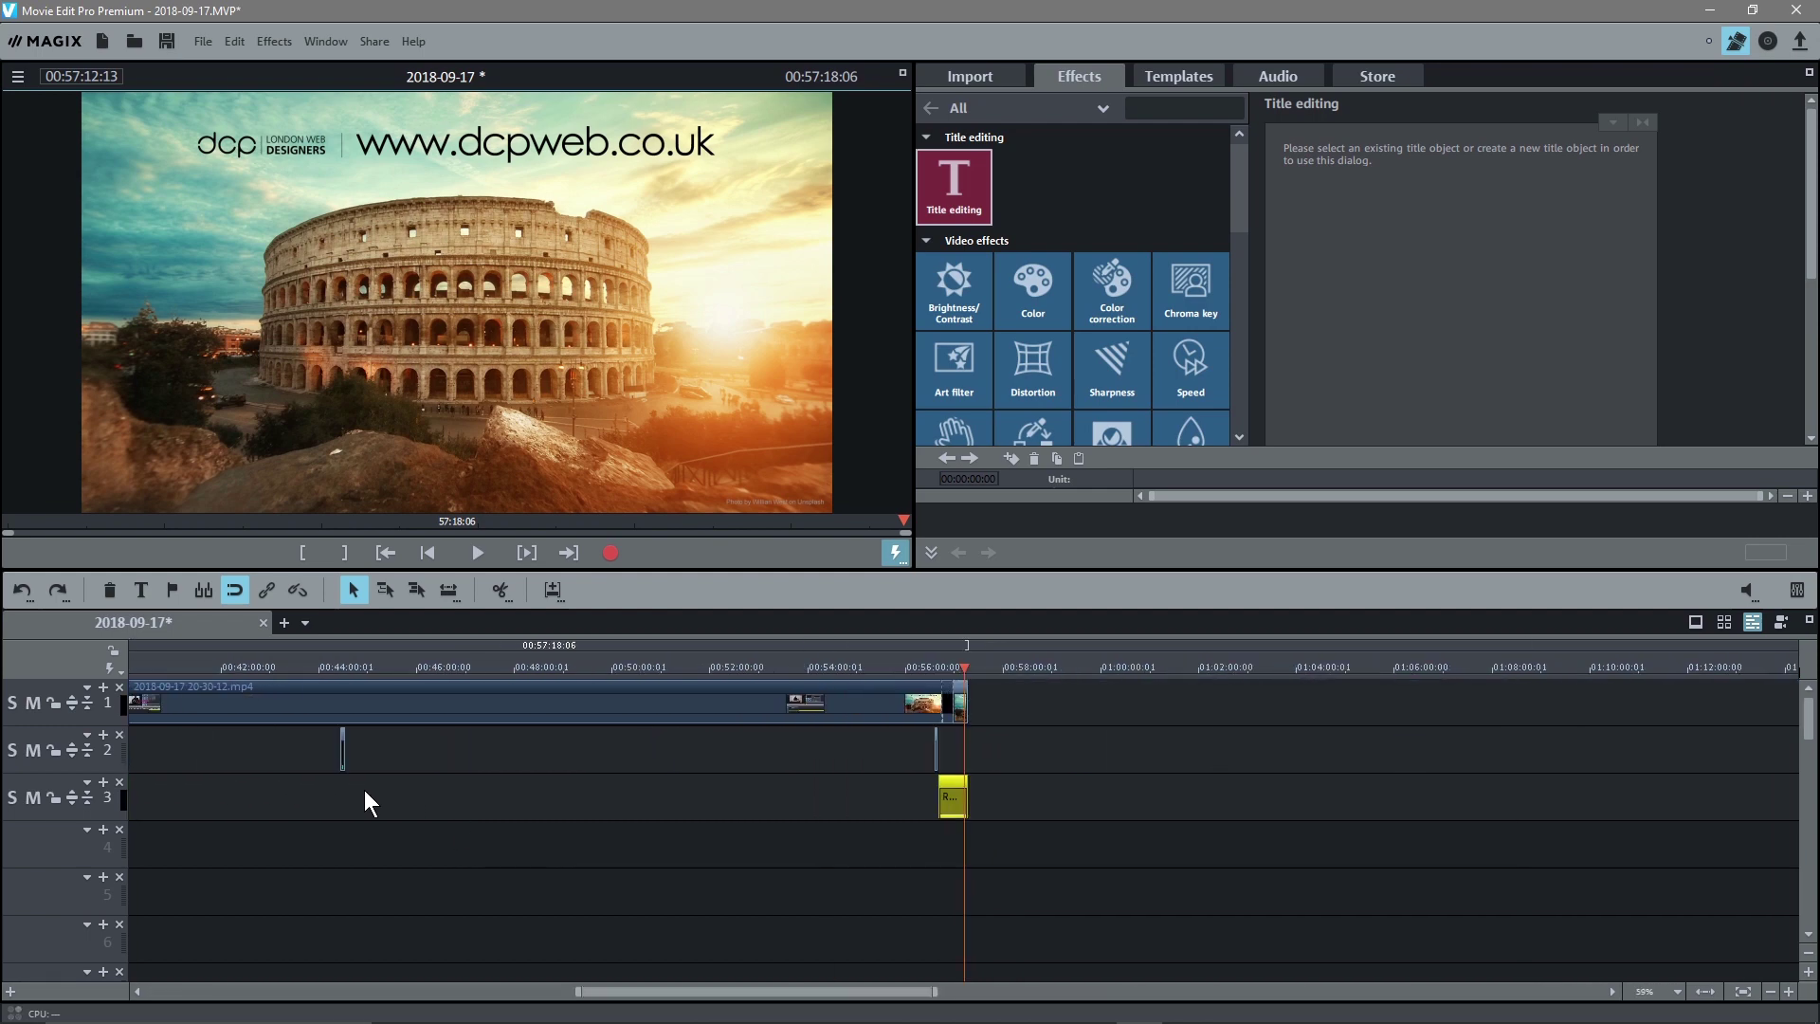
pyautogui.scroll(2, 364, 790)
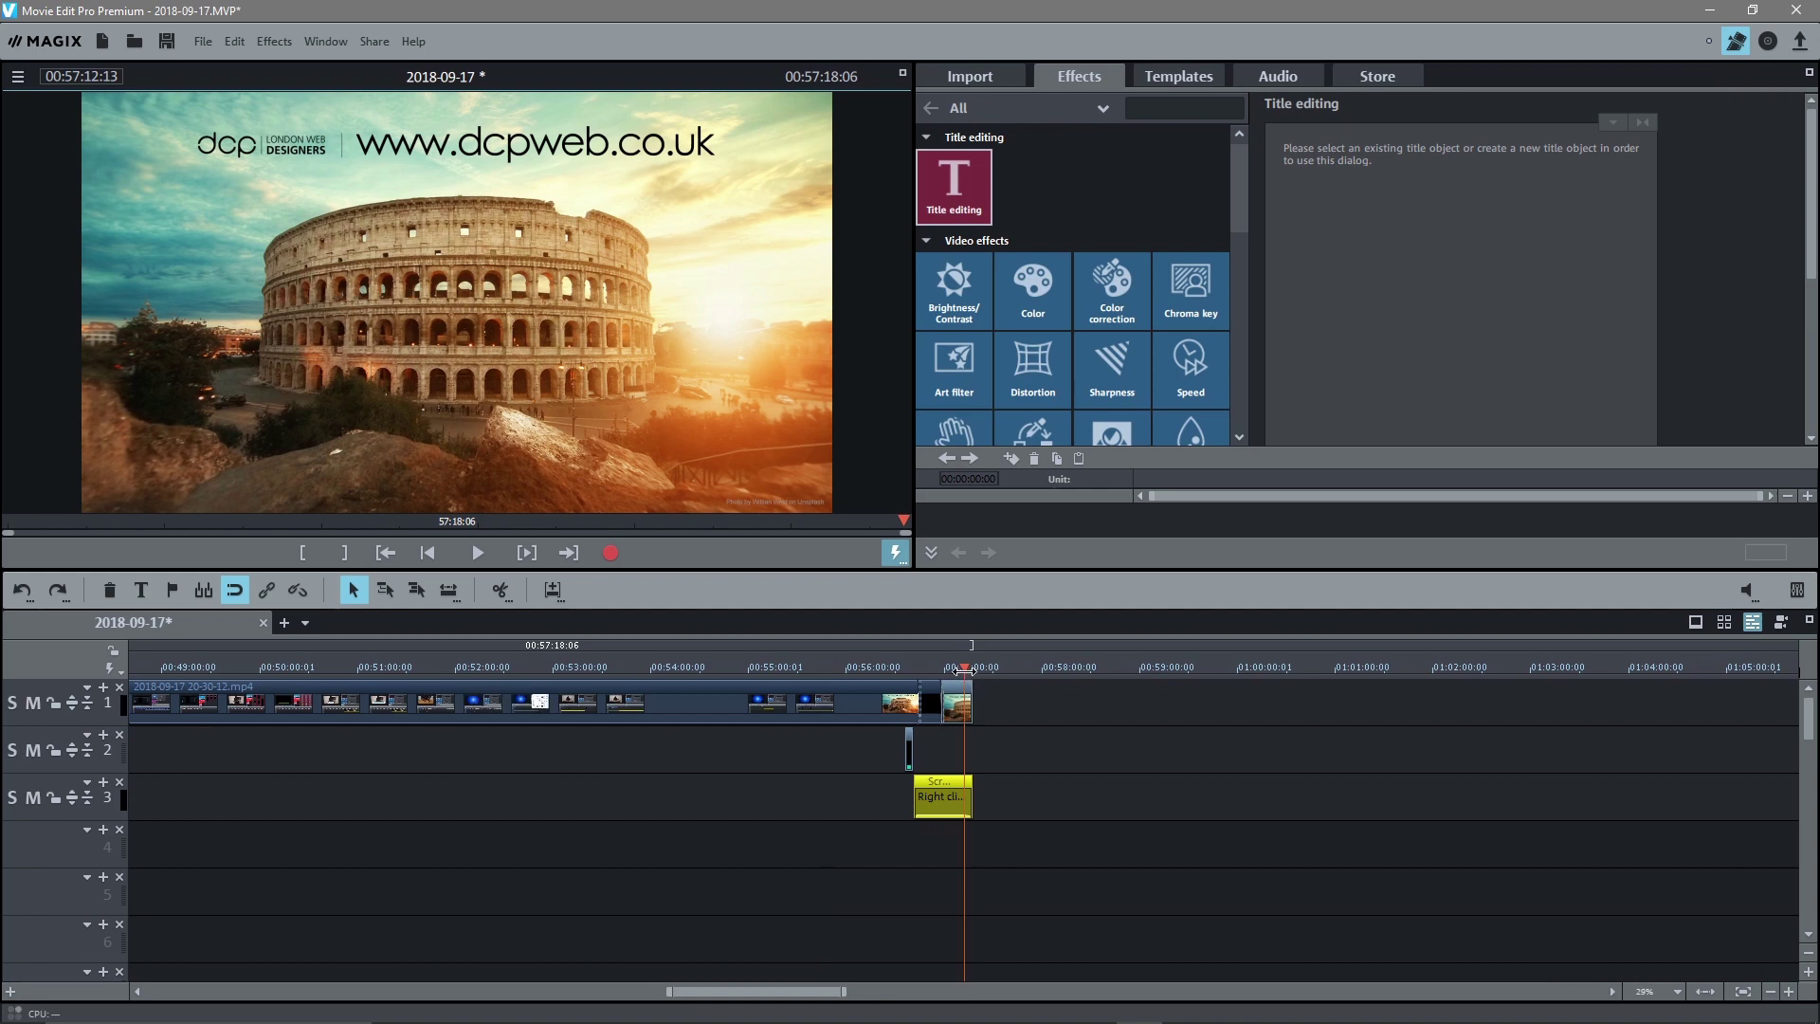
pyautogui.moveTo(965, 674); pyautogui.dragTo(974, 671)
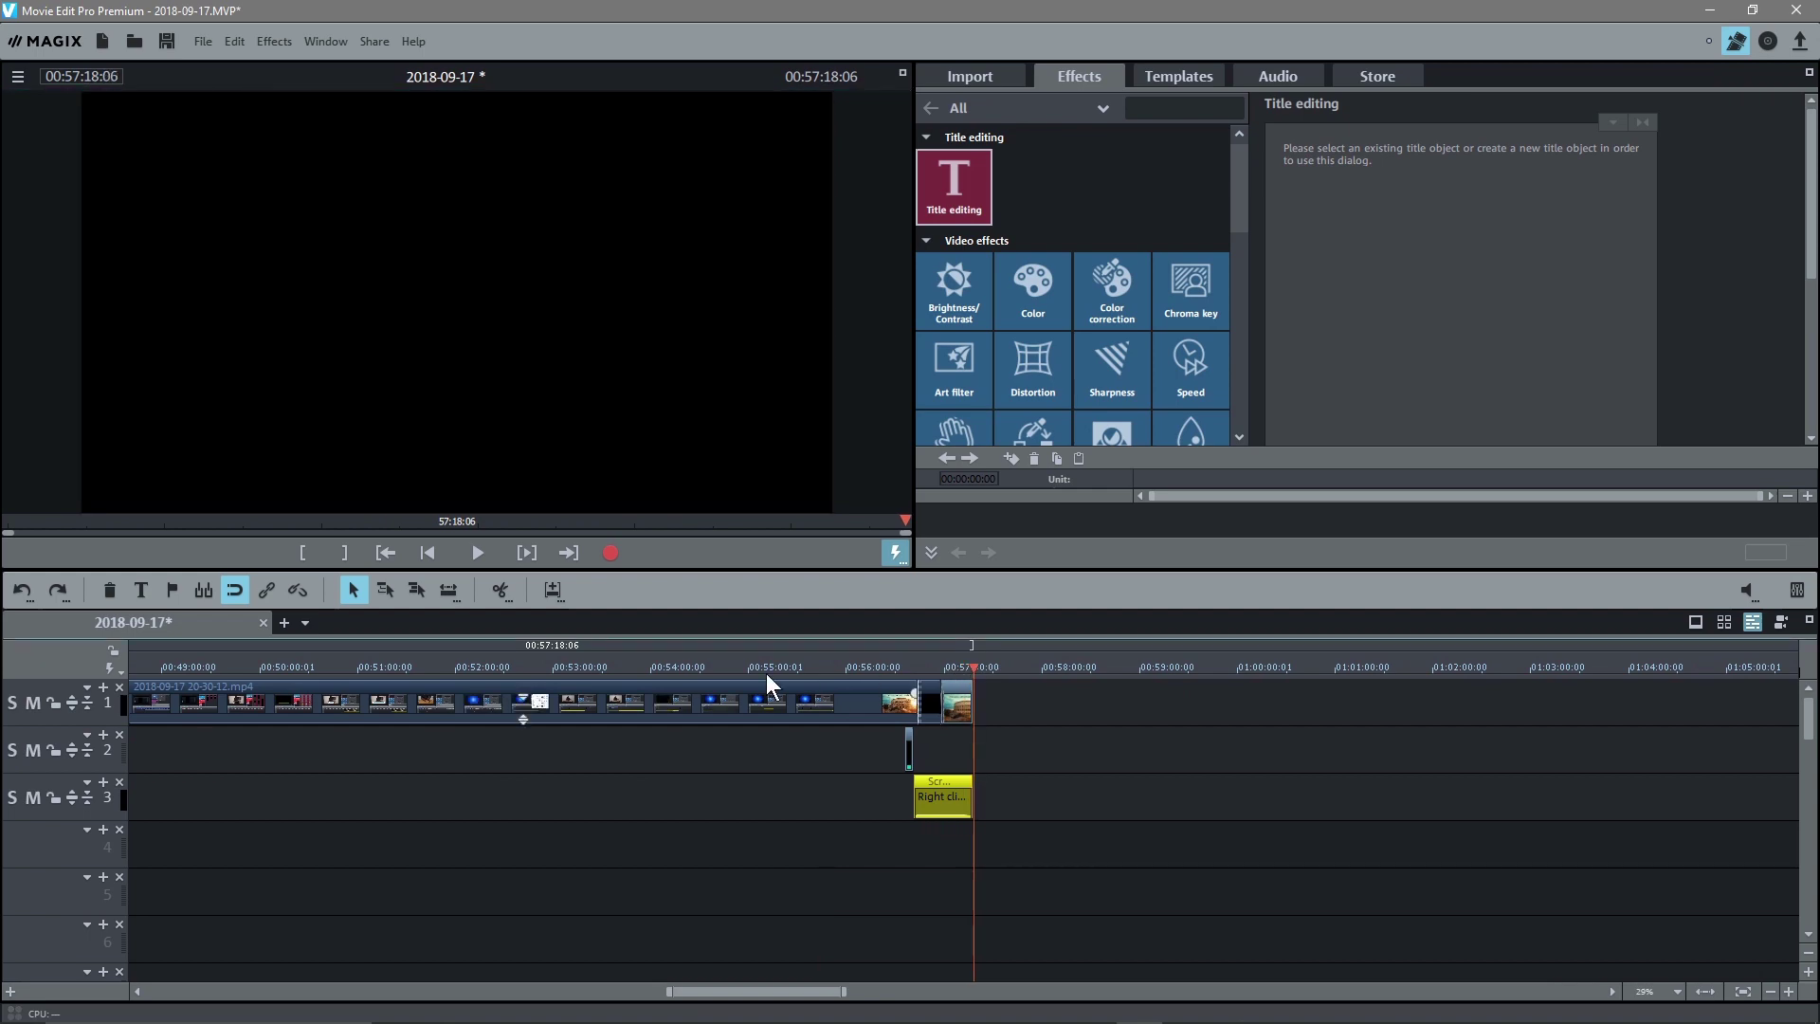
pyautogui.click(166, 41)
pyautogui.moveTo(971, 669); pyautogui.dragTo(12, 696)
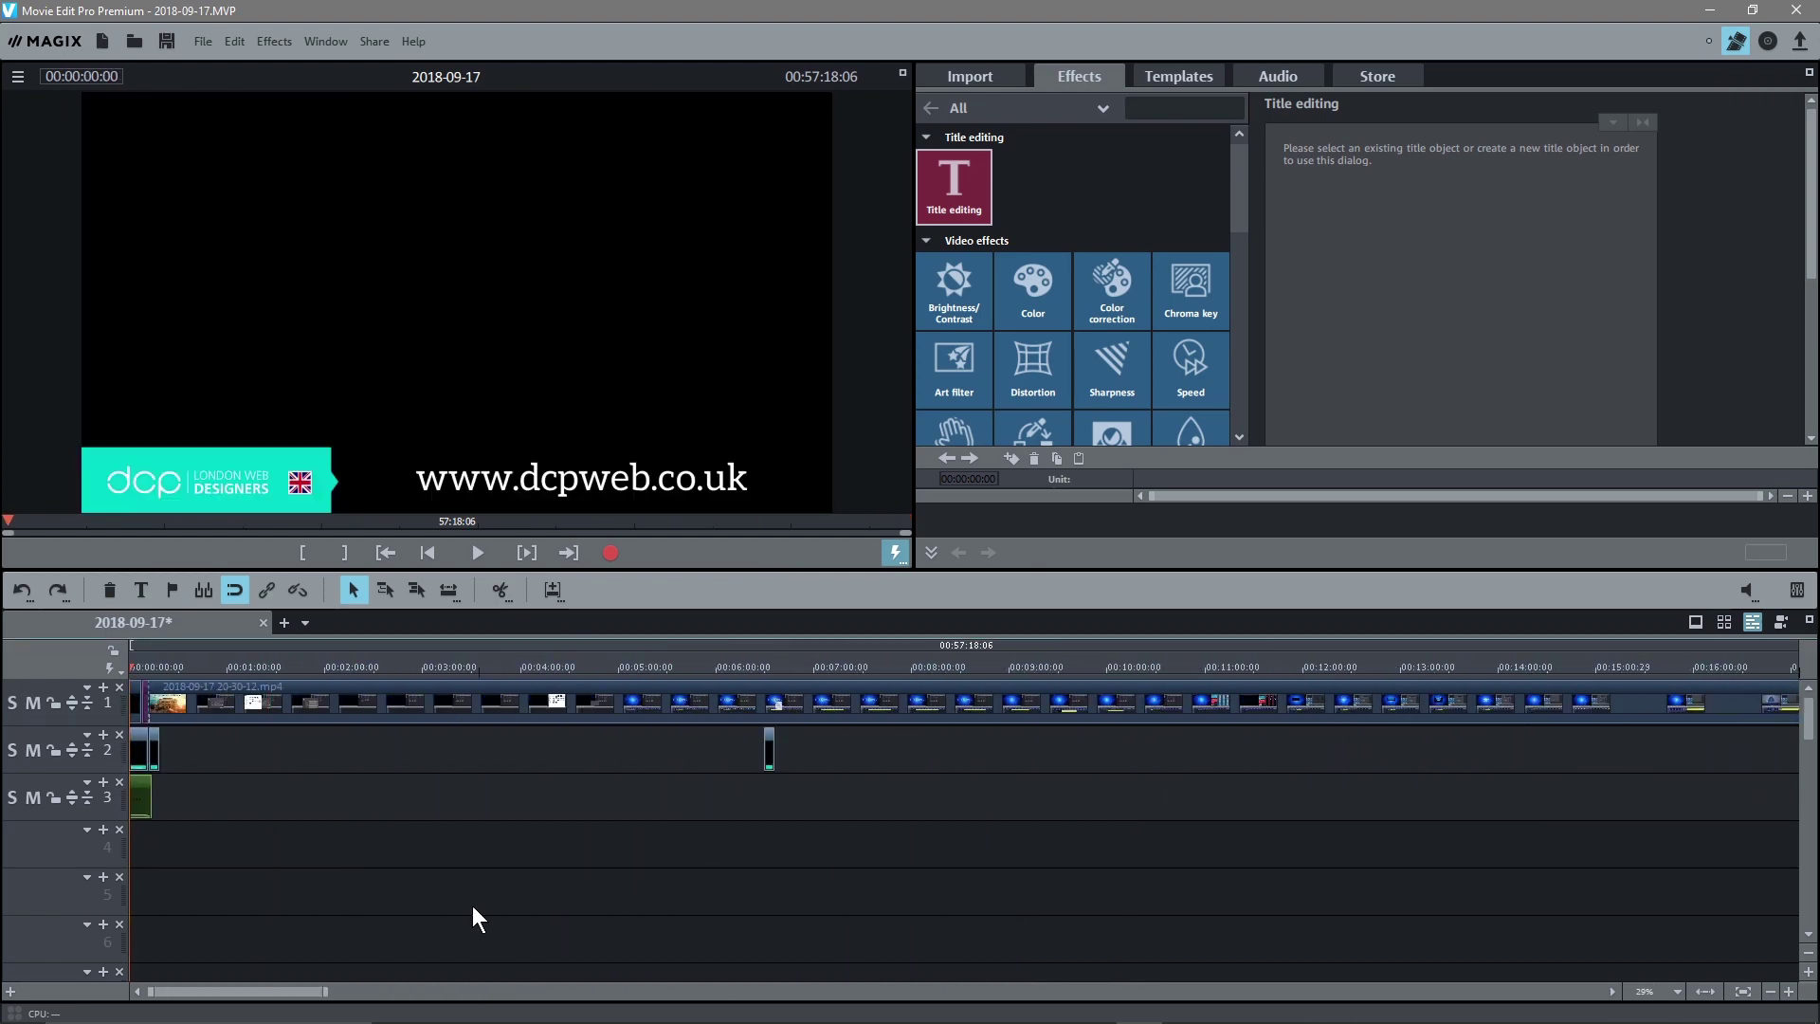
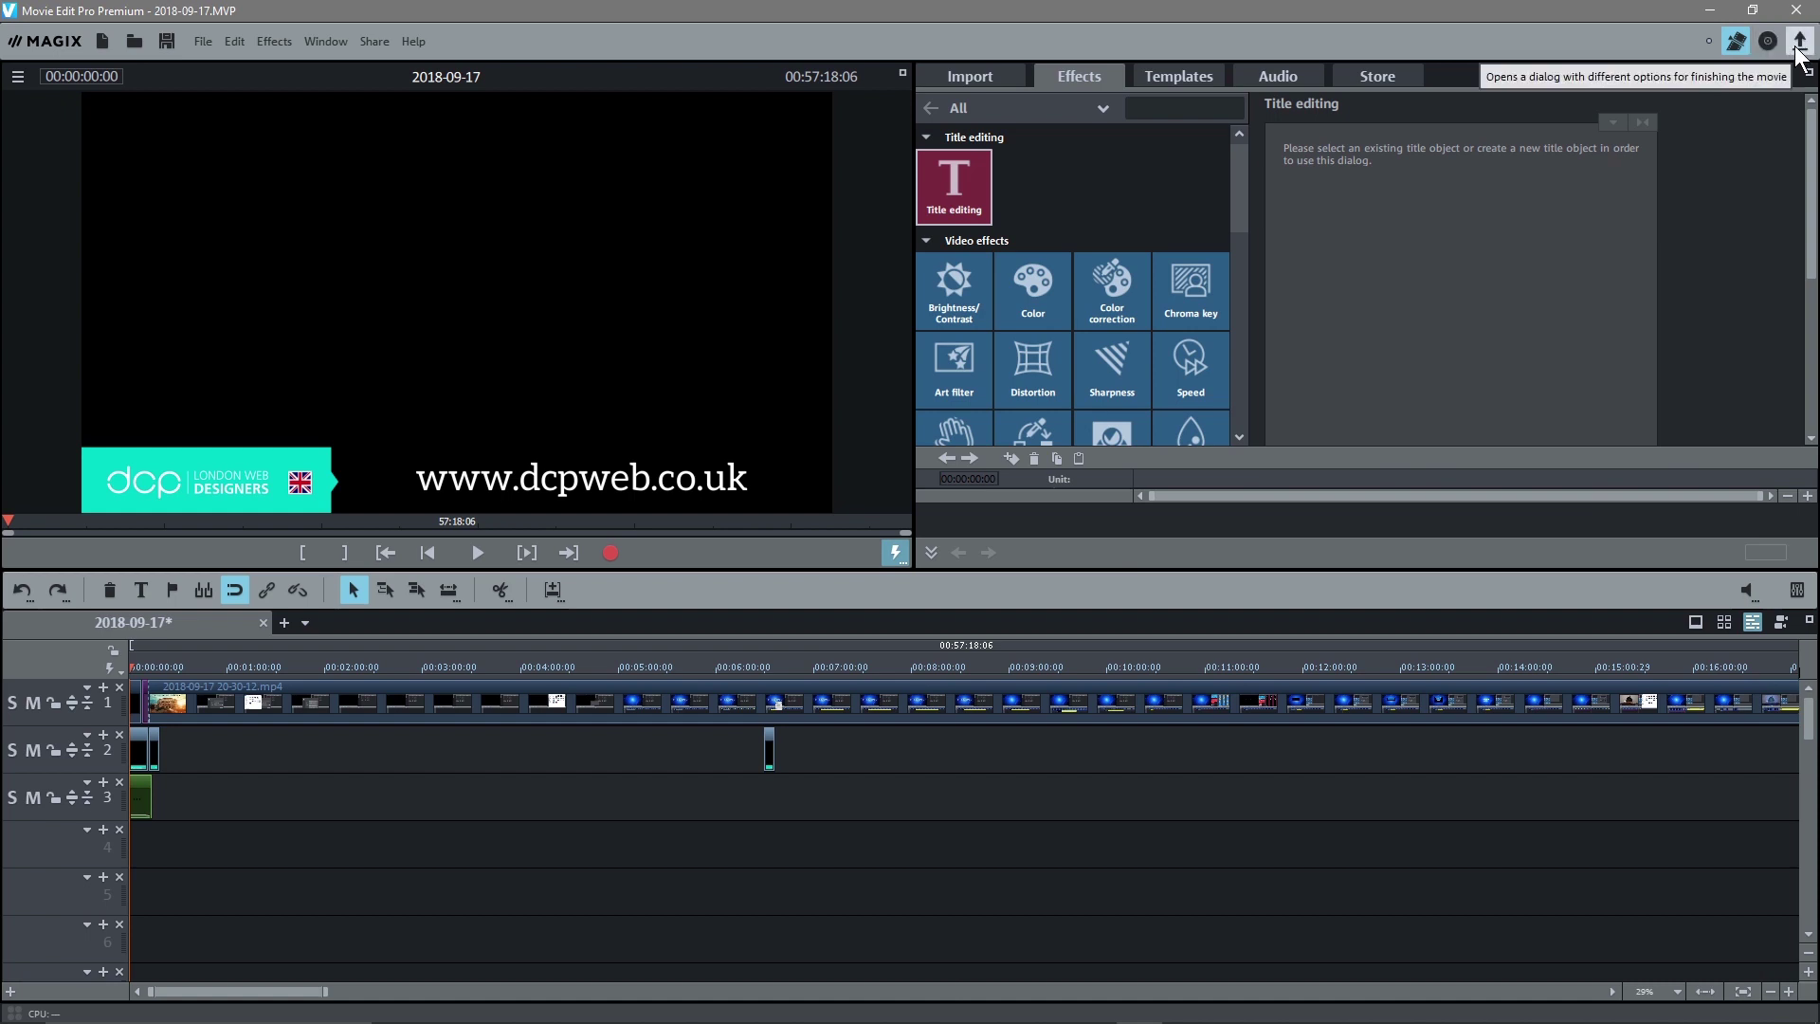
# Set up the movie's export as a video file in MPEG-4 format, keeping HD quality 2
pyautogui.click(1799, 47)
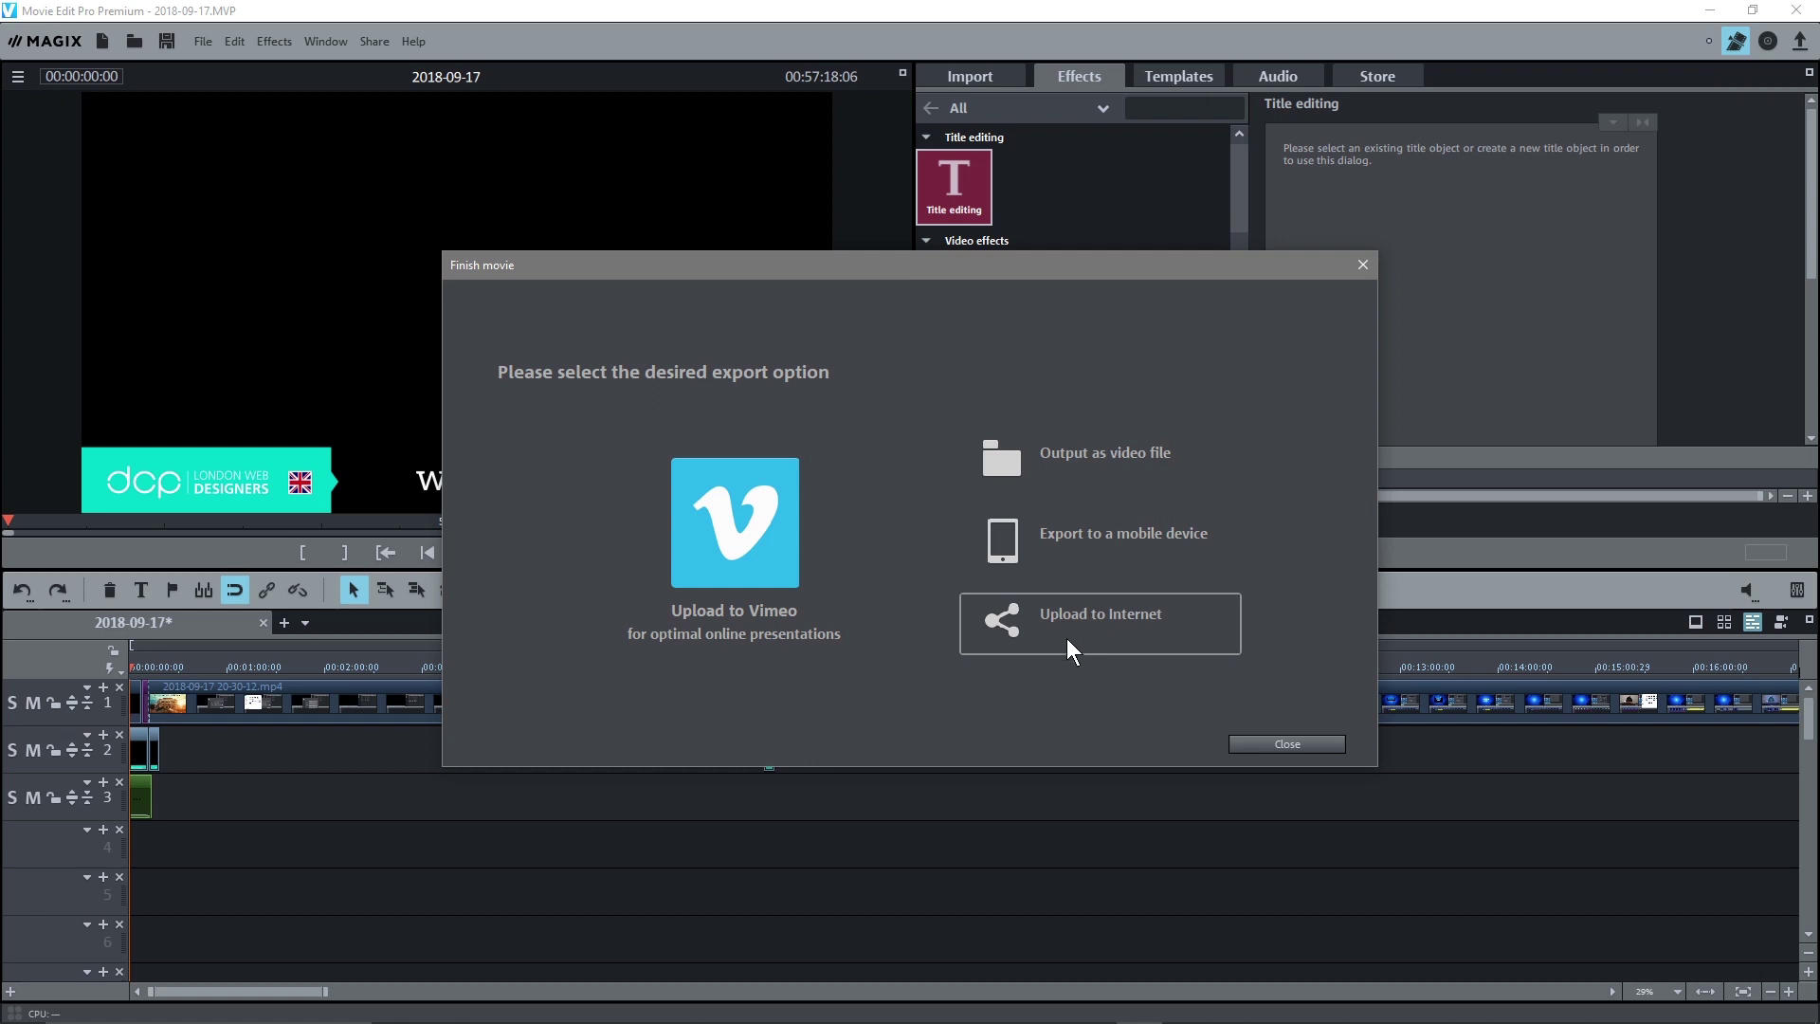
pyautogui.click(1105, 463)
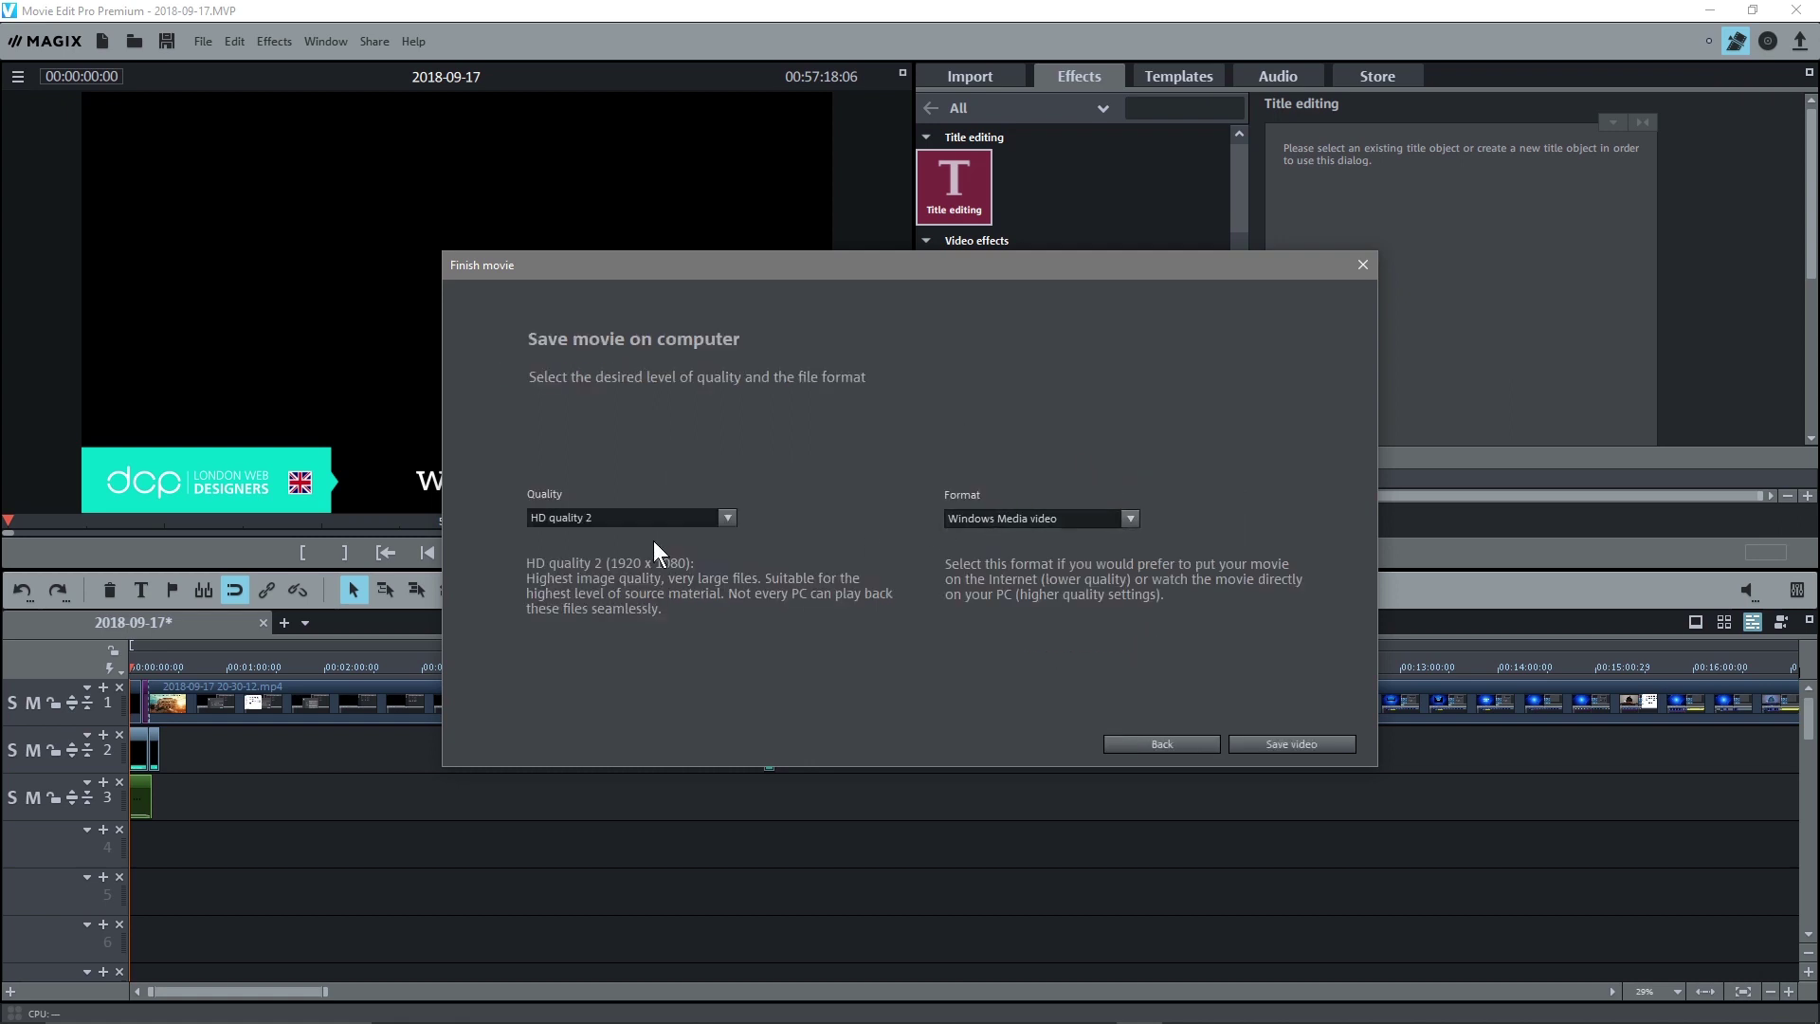
pyautogui.click(999, 520)
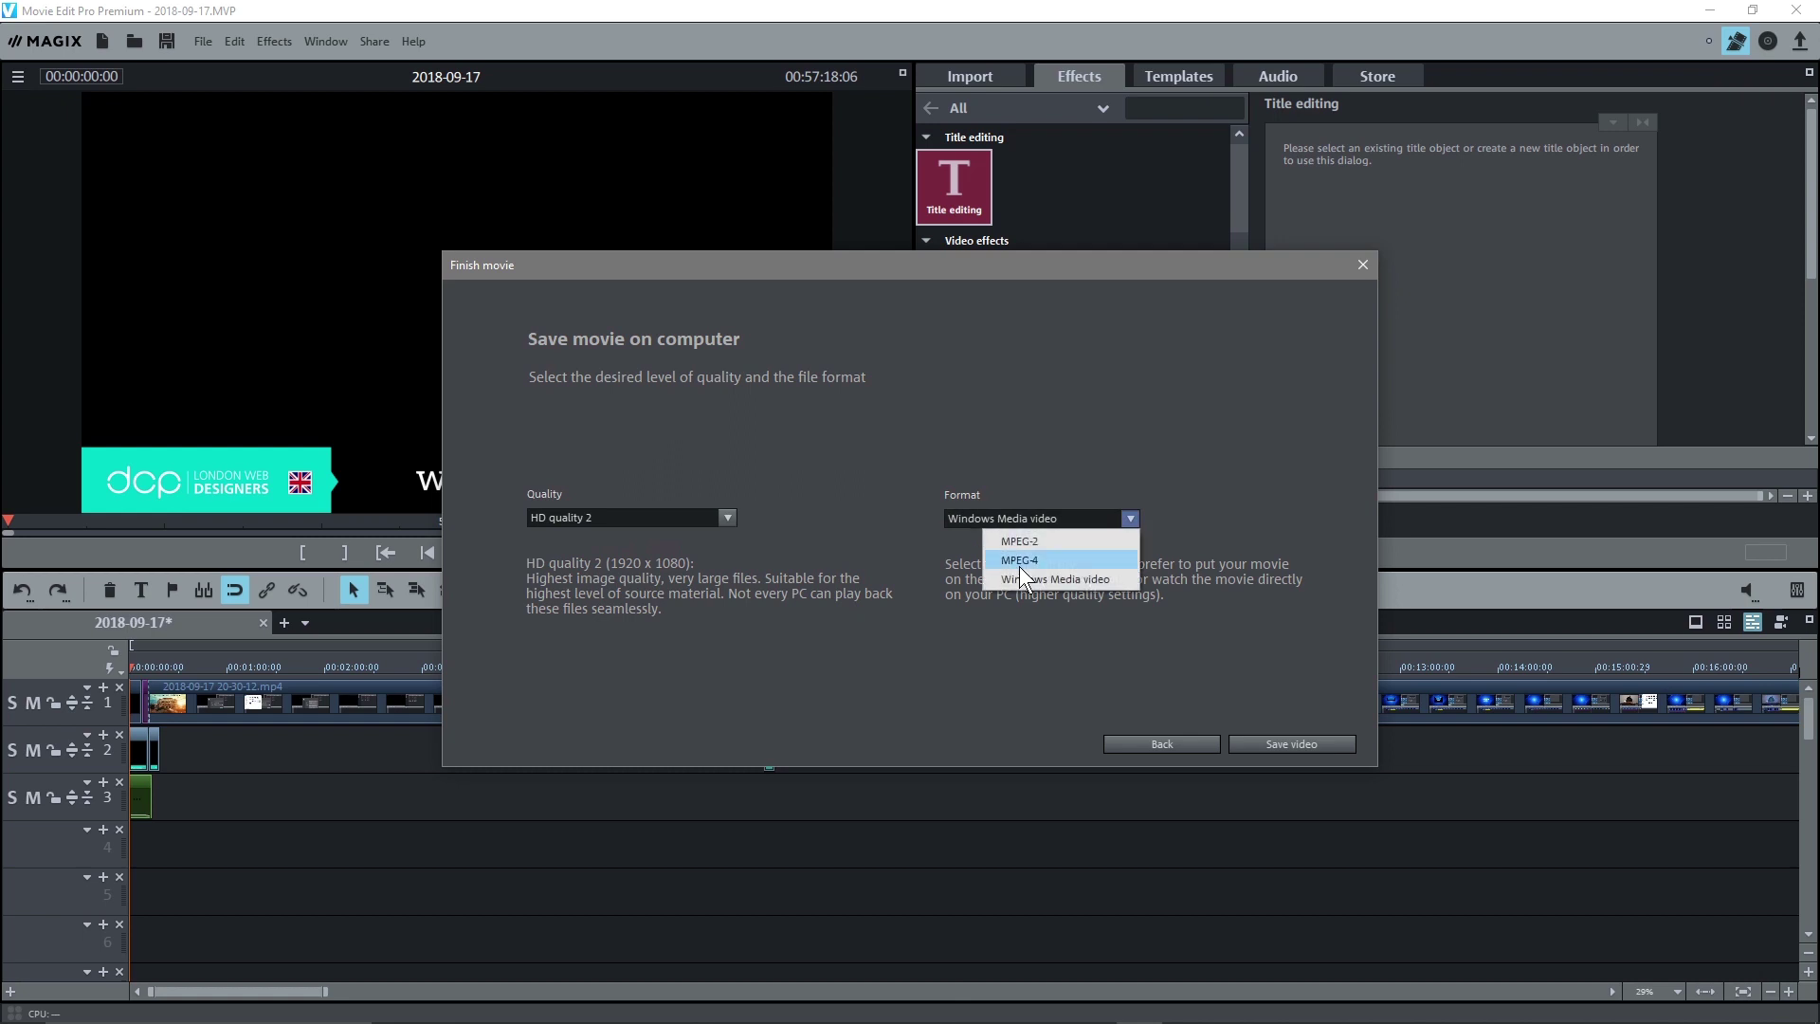
pyautogui.click(1019, 564)
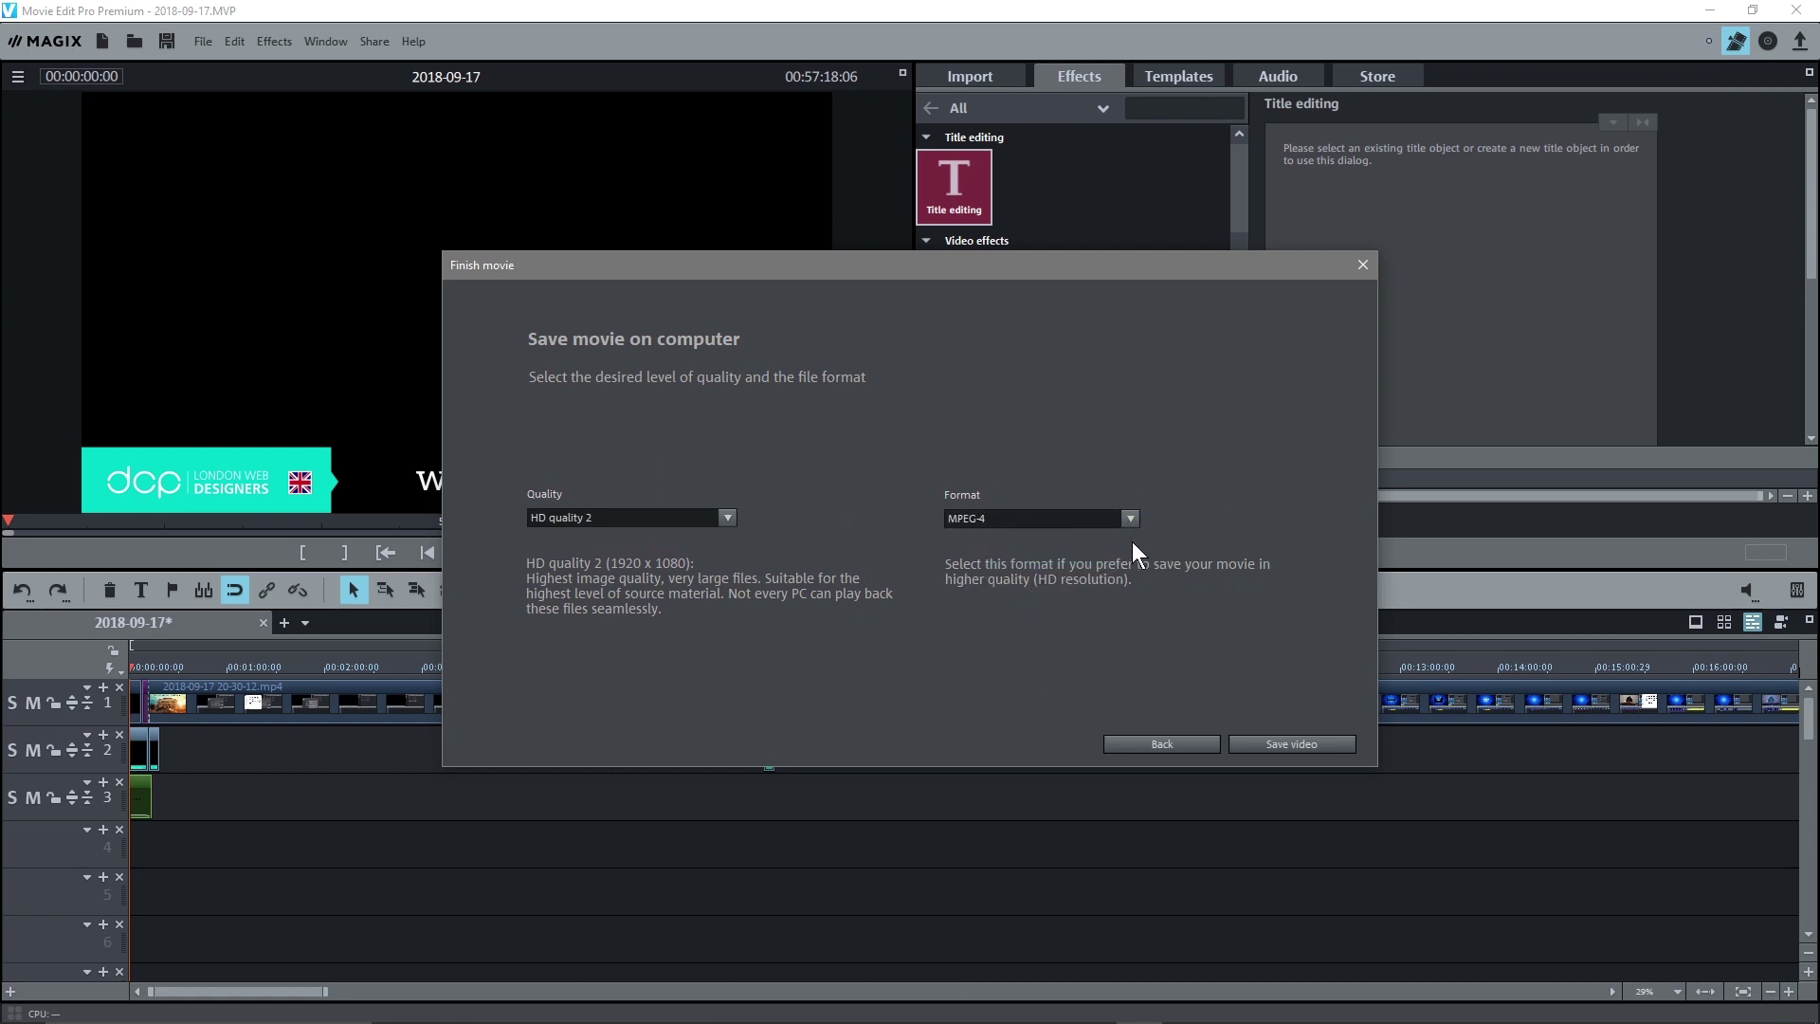
pyautogui.click(581, 517)
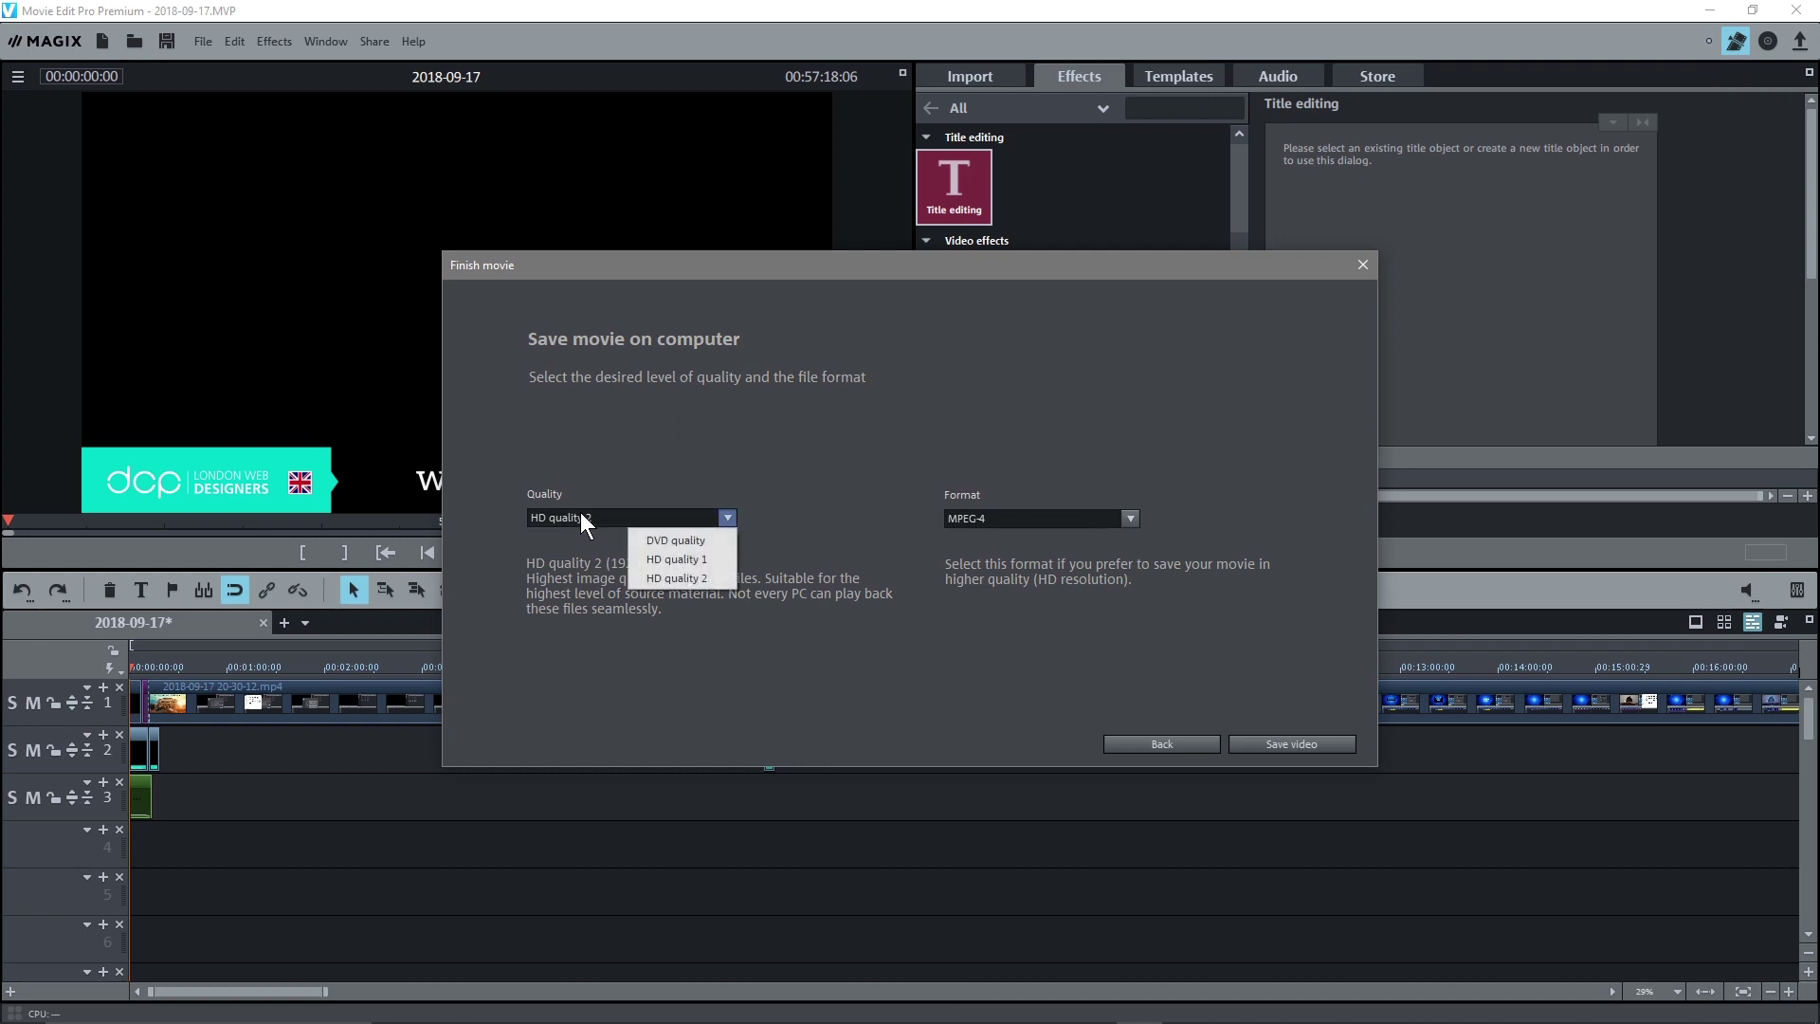
pyautogui.click(631, 517)
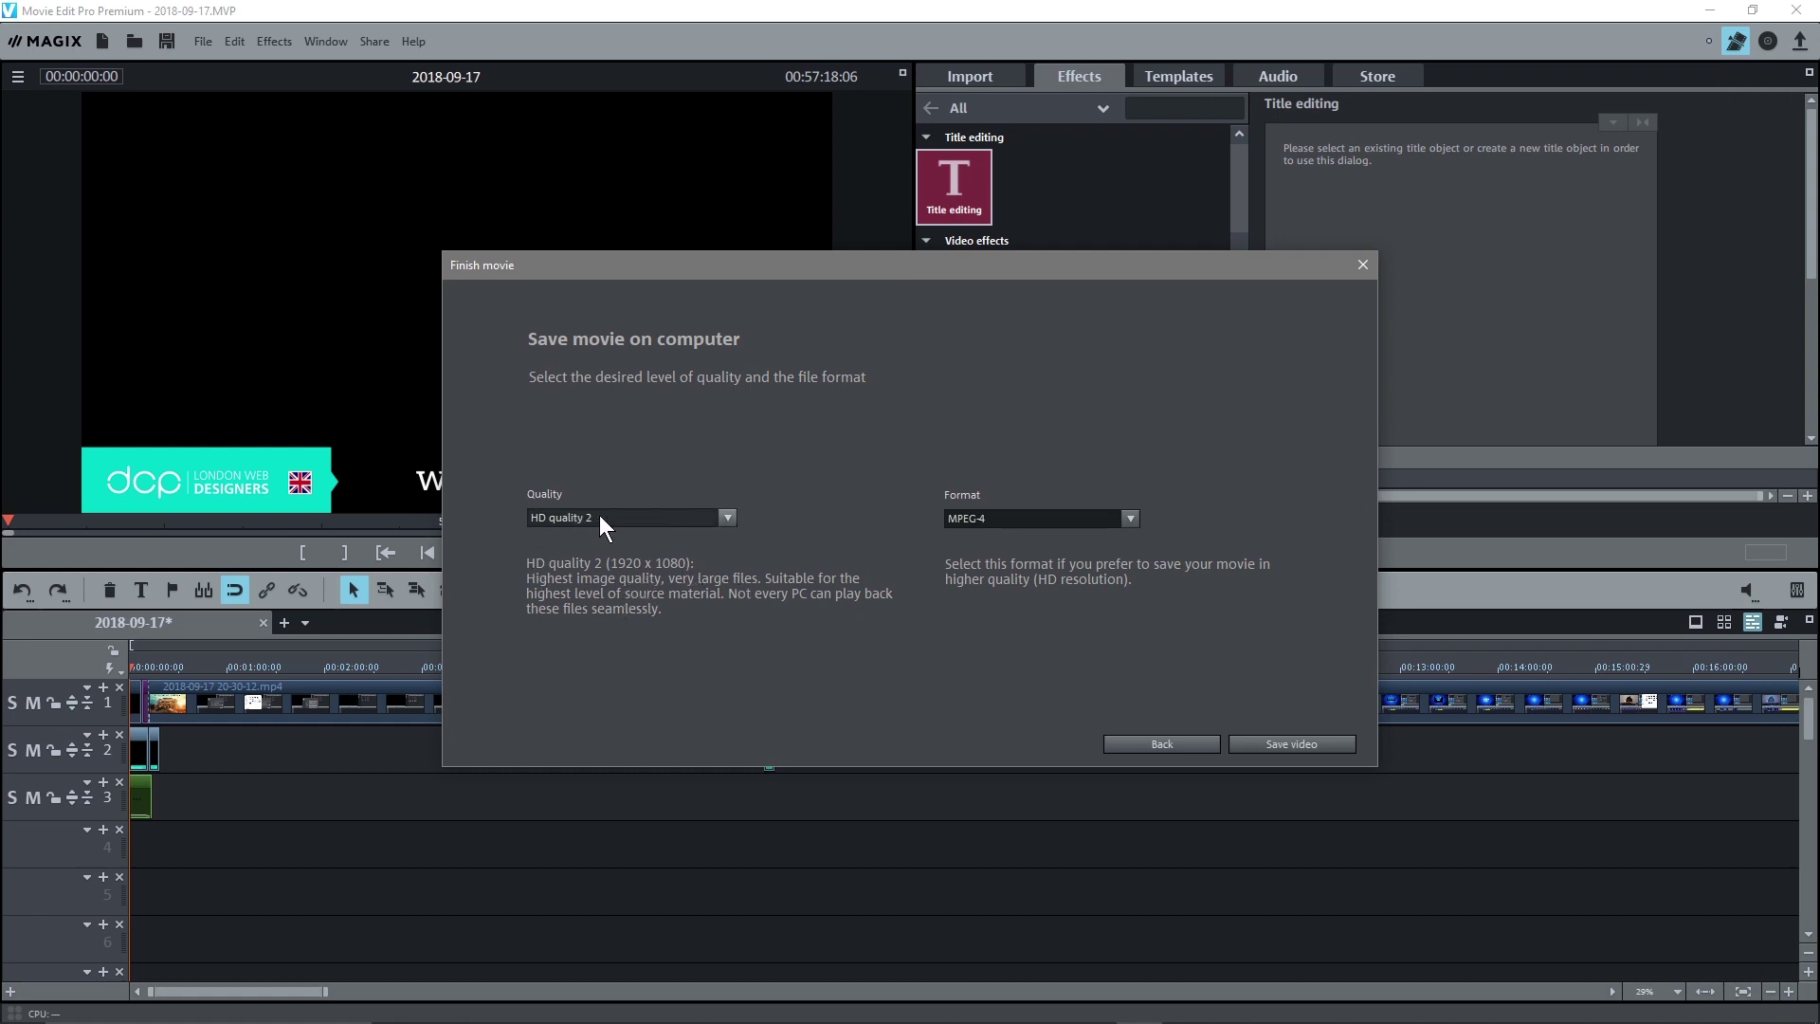
# Start saving the video and choose the YouTube Tutorials subfolder "06 - Movie Edit Pro 2019 - Beginners Tutorial - Example 1" as destination
pyautogui.click(1264, 743)
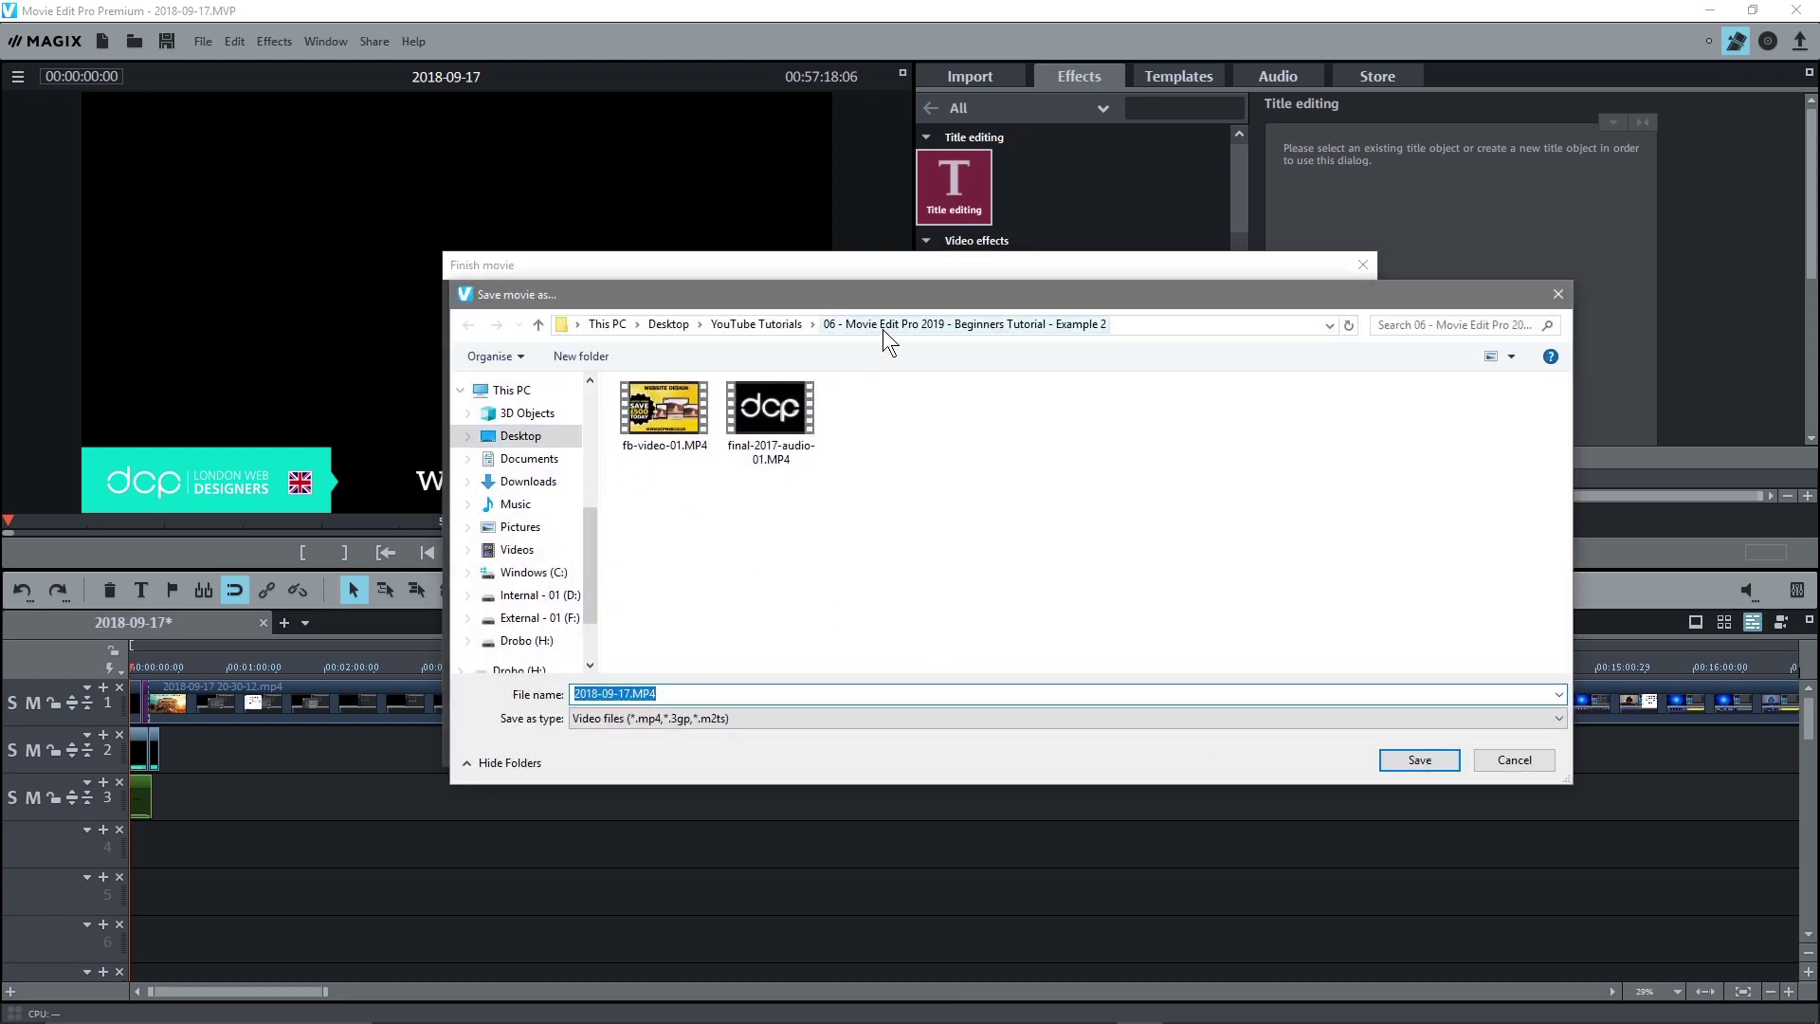
pyautogui.click(775, 322)
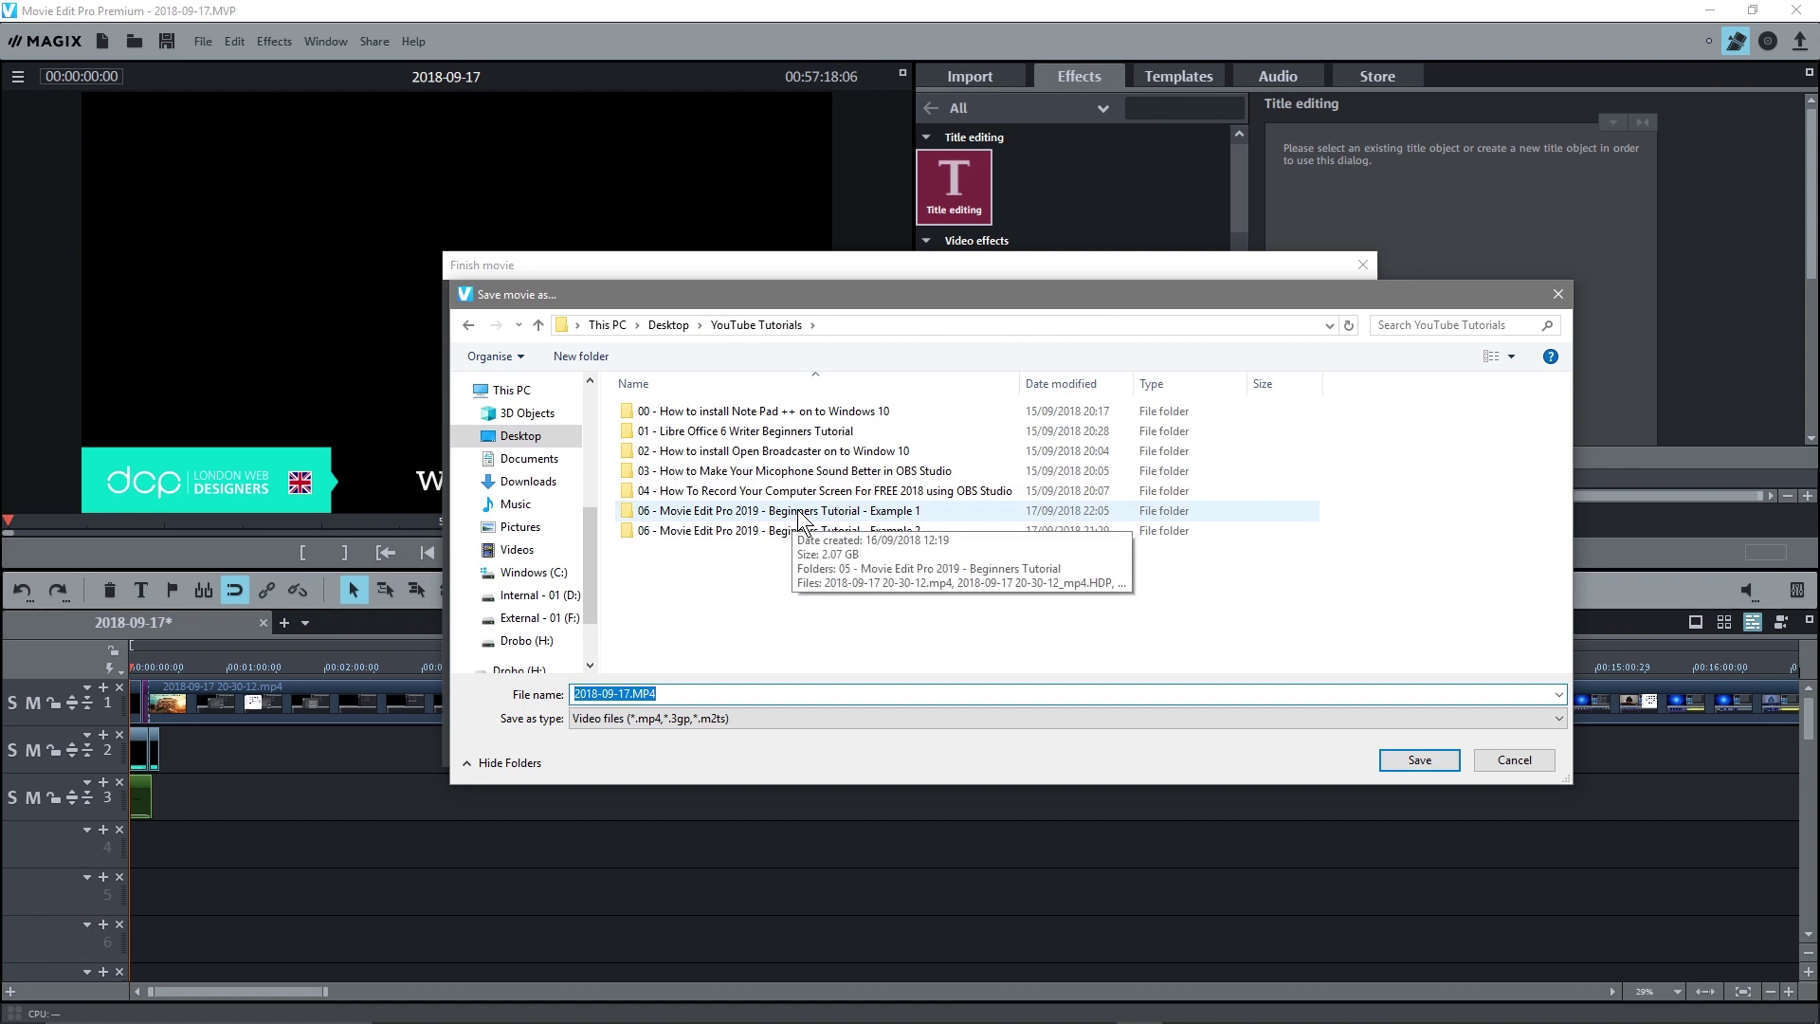
pyautogui.doubleClick(798, 510)
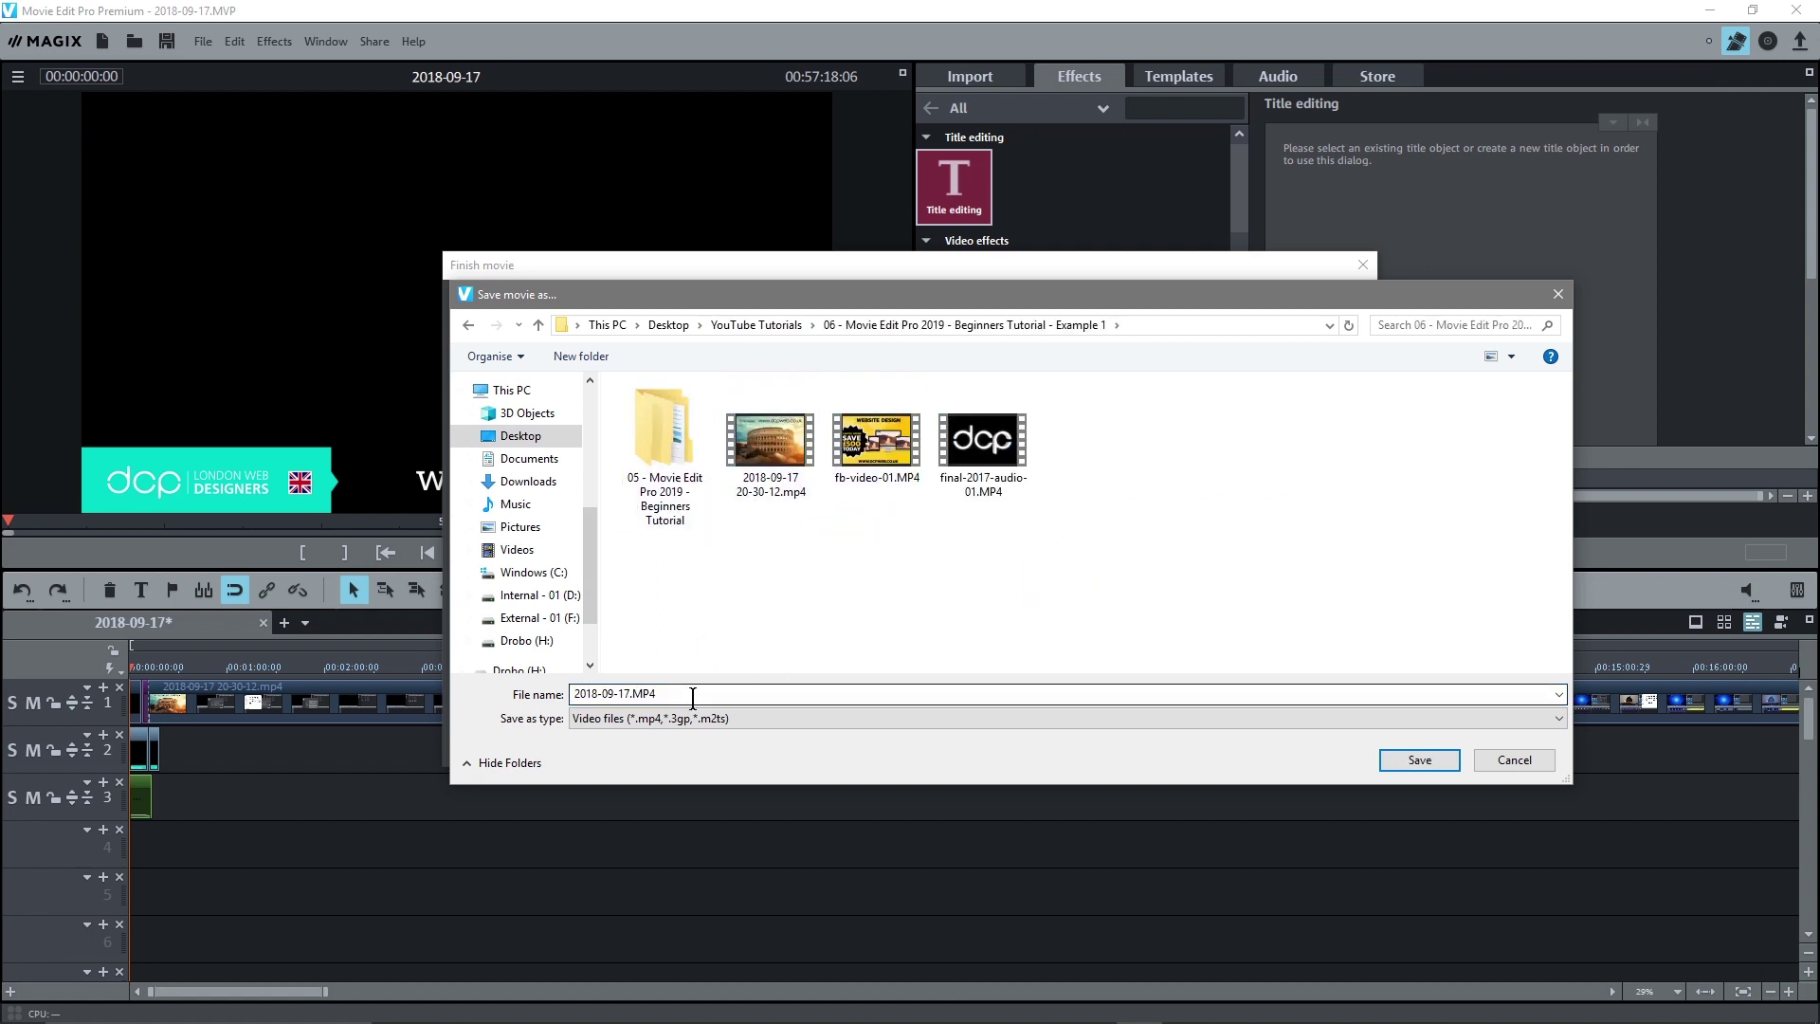
# Name the video "Movie Edit Pro 2019 - Beginners Tutorial - Example 1" using text copied from the folder path, and start the export
pyautogui.click(1202, 324)
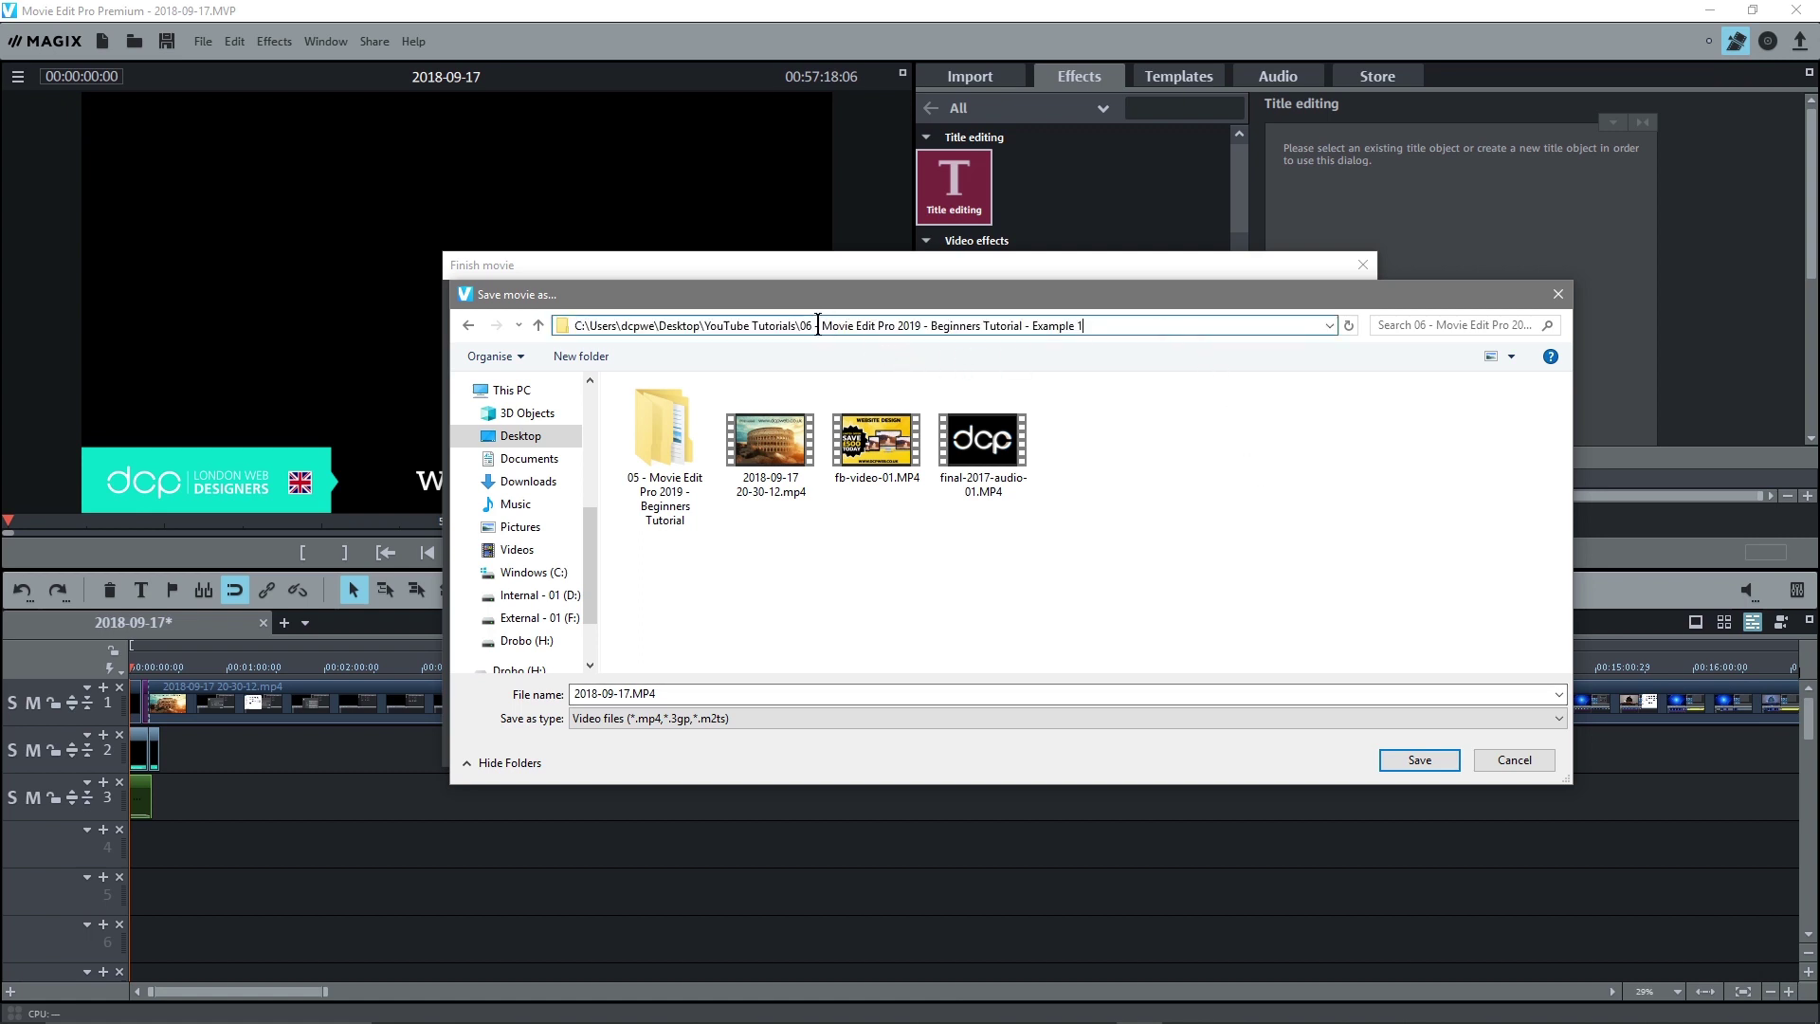
pyautogui.moveTo(822, 324); pyautogui.dragTo(1189, 324)
pyautogui.hotkey('ctrl', 'c')
pyautogui.click(975, 614)
pyautogui.click(671, 691)
pyautogui.hotkey('ctrl', 'v')
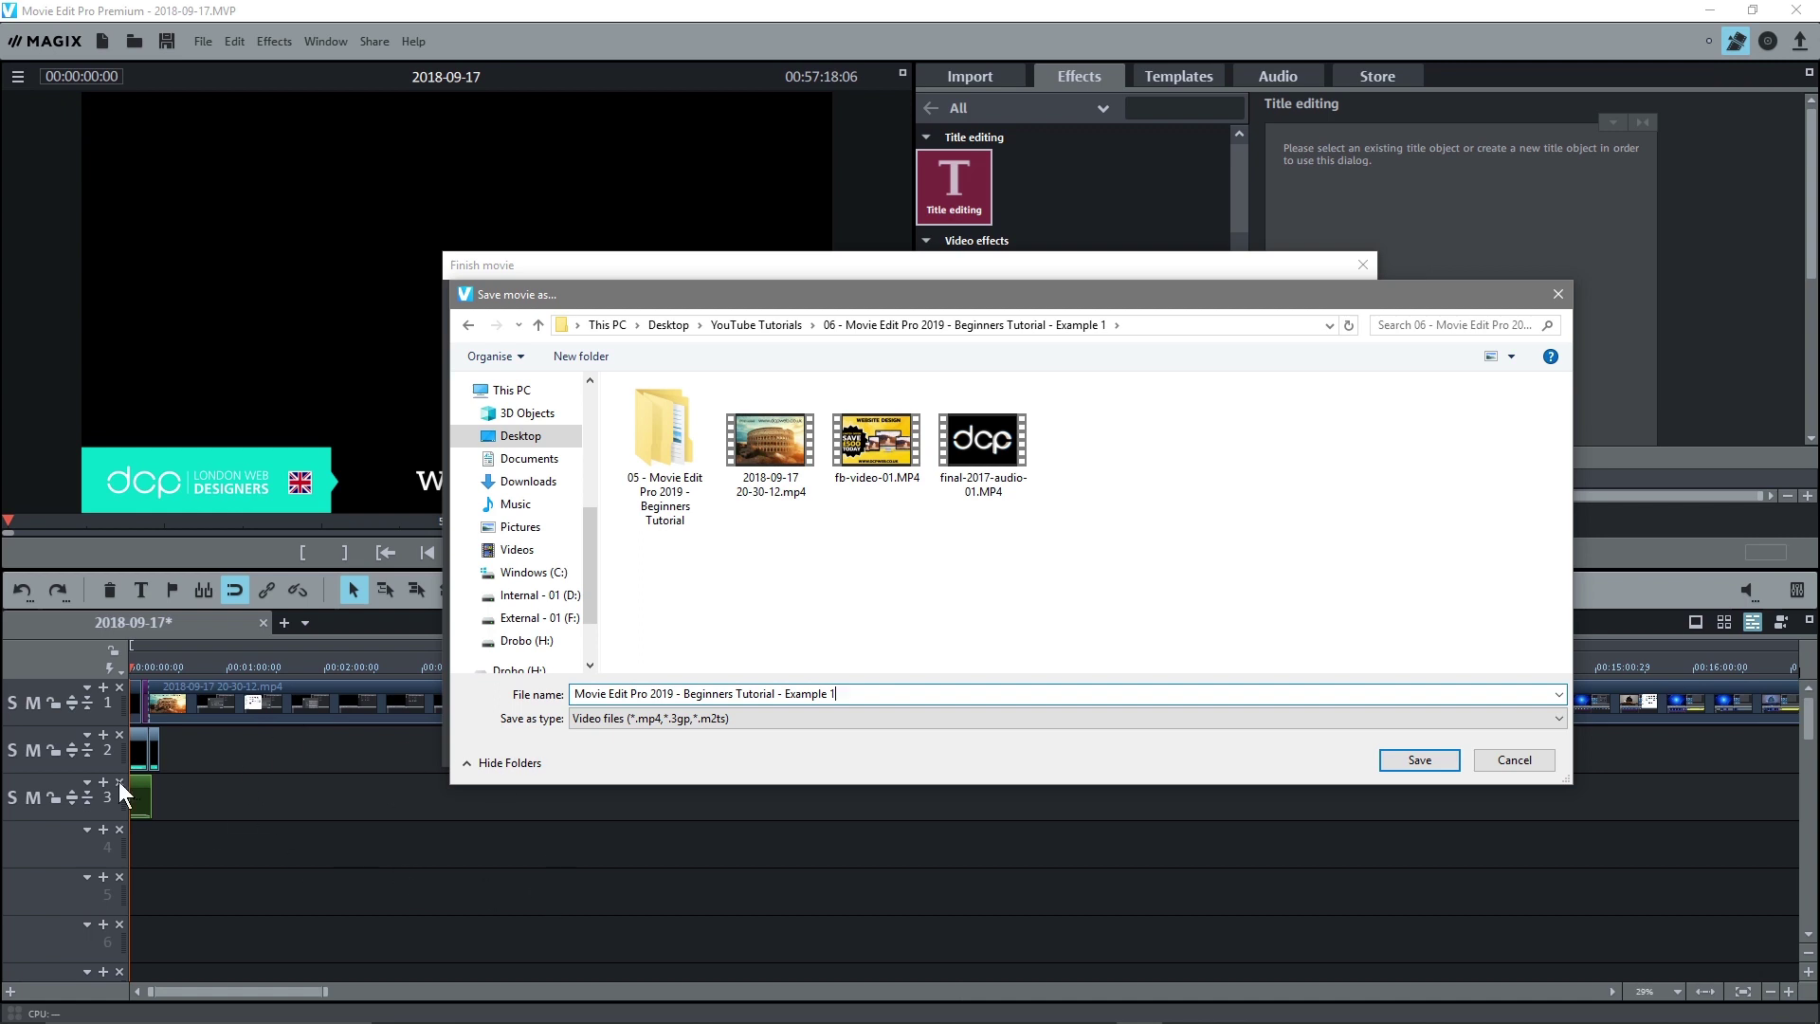
pyautogui.click(1421, 763)
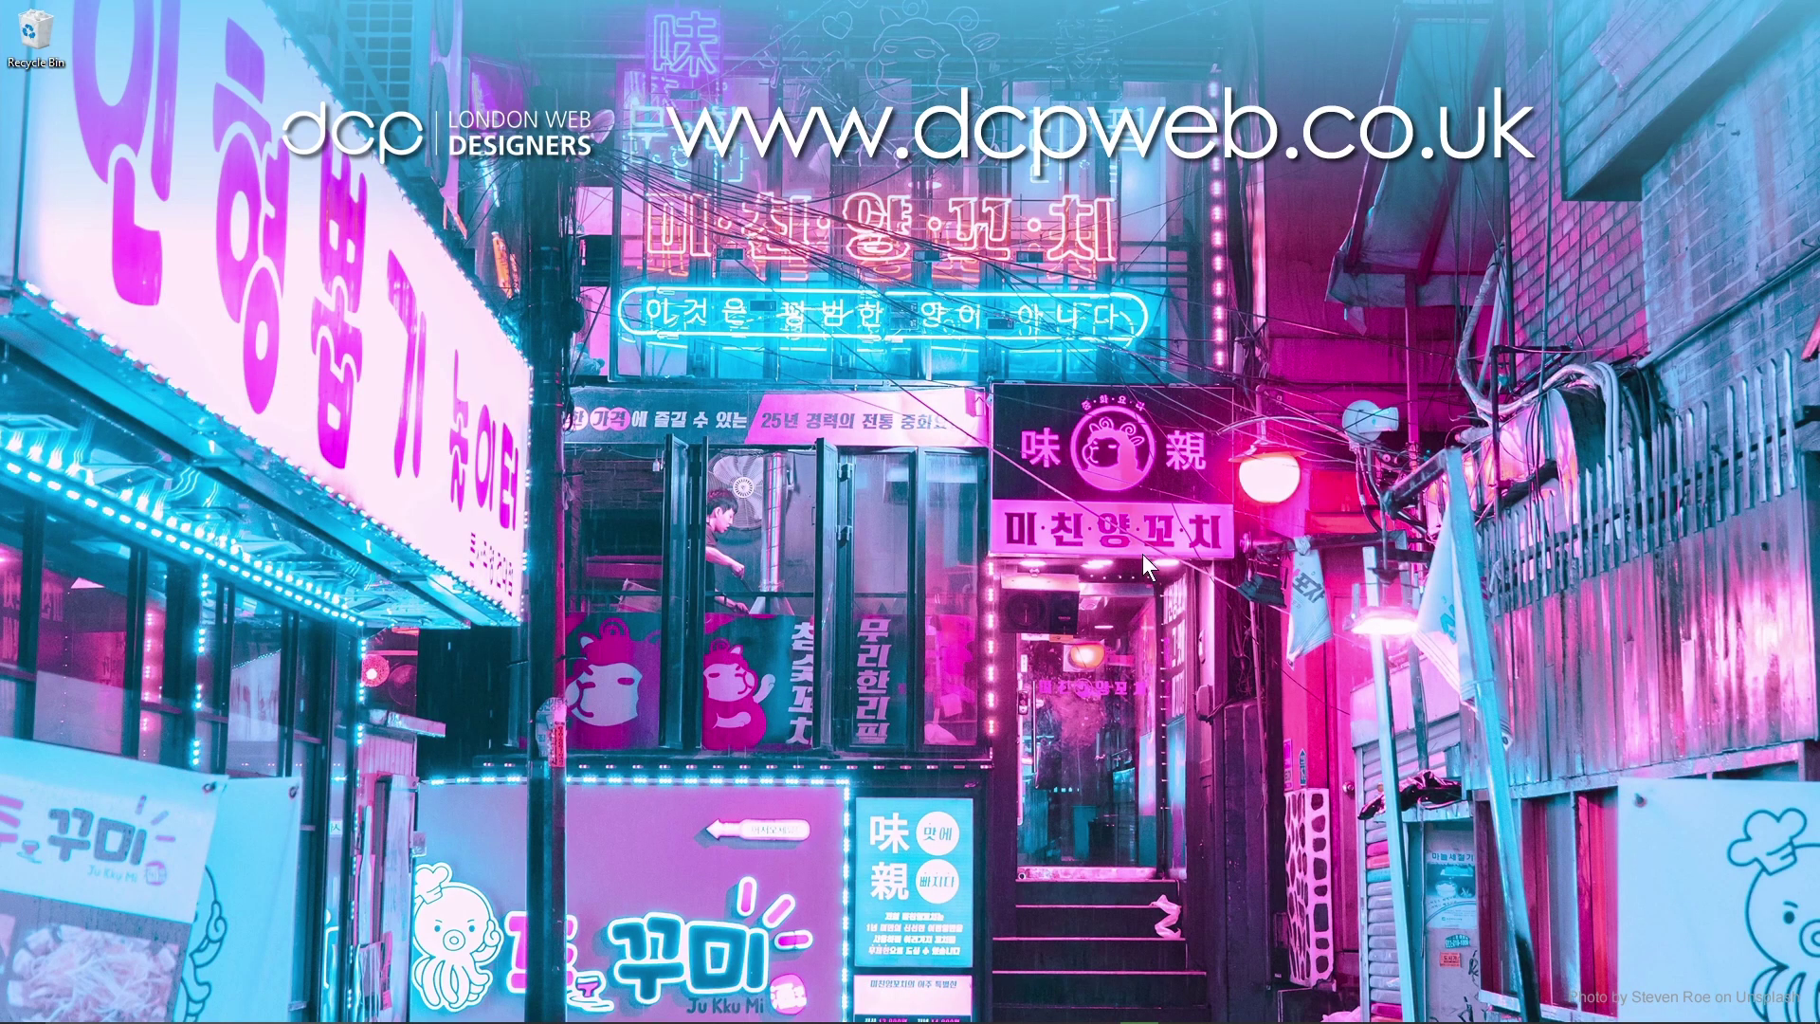
# Switch to Chrome and open the Videos page of the DCP Web Designers YouTube channel at youtube.com/user/dcpwebdesigners
pyautogui.click(1093, 1004)
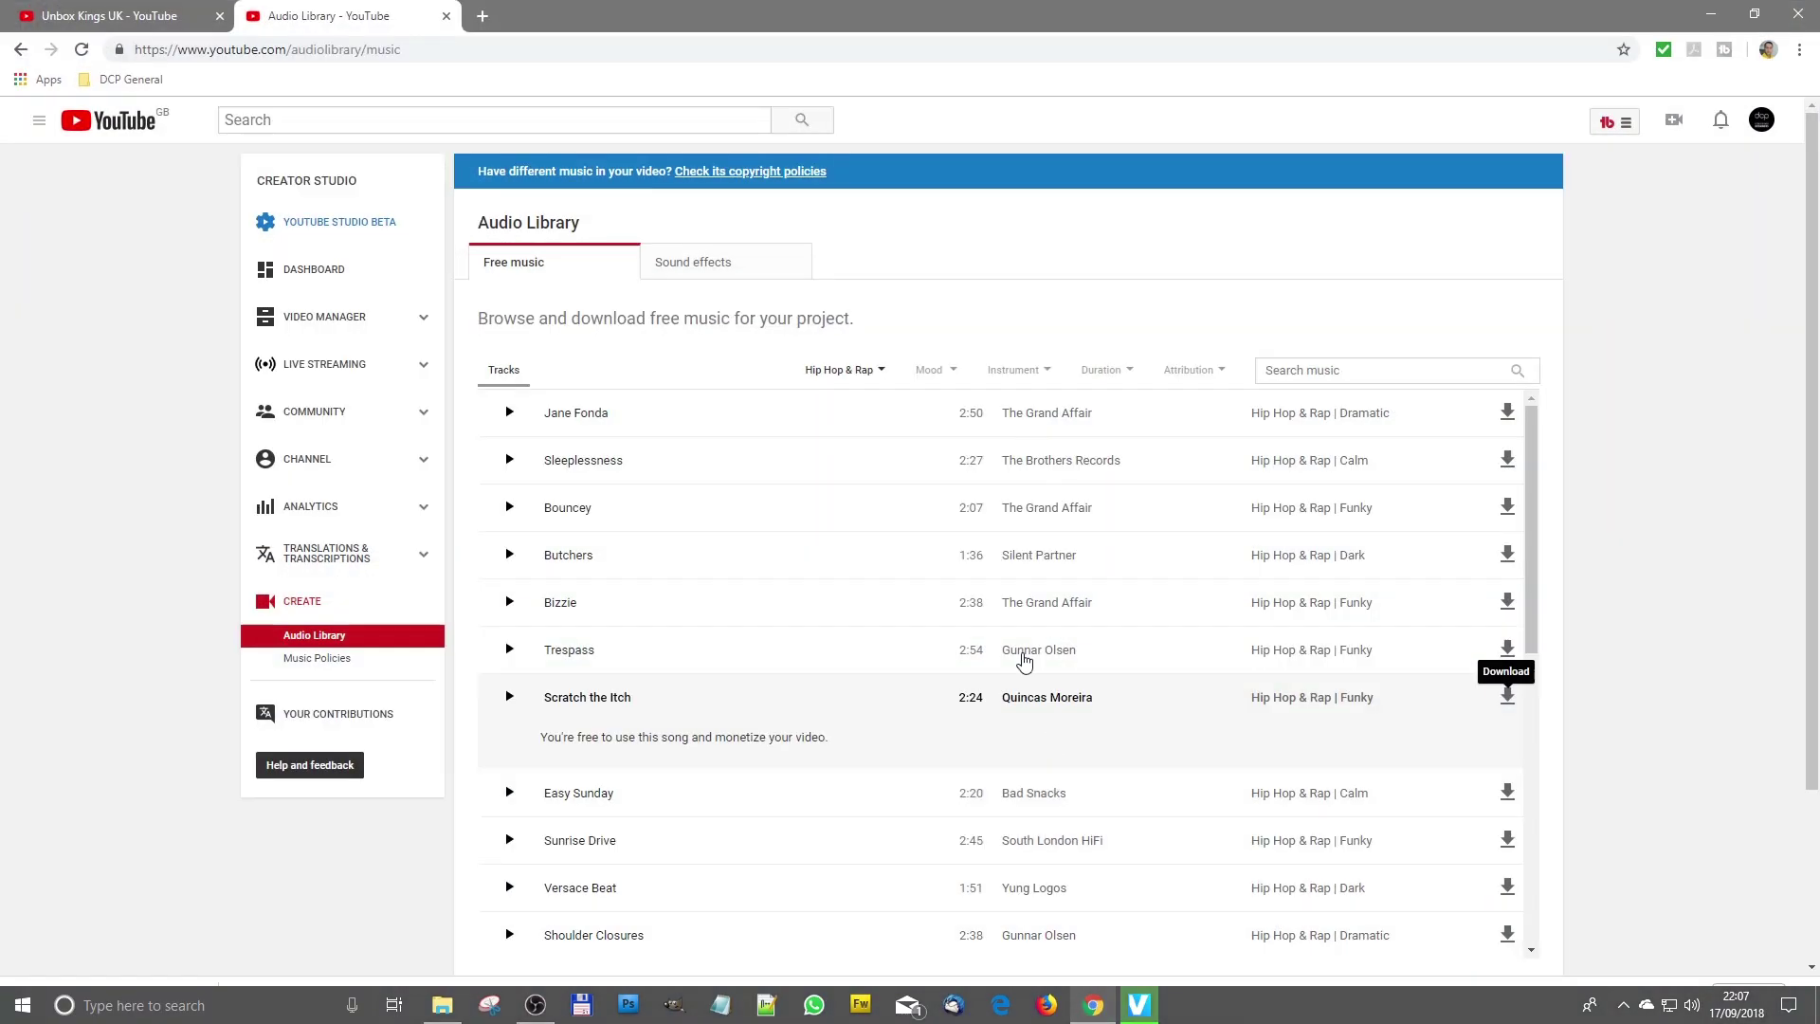
pyautogui.click(371, 49)
pyautogui.write('you')
pyautogui.press('Down')
pyautogui.press('Down')
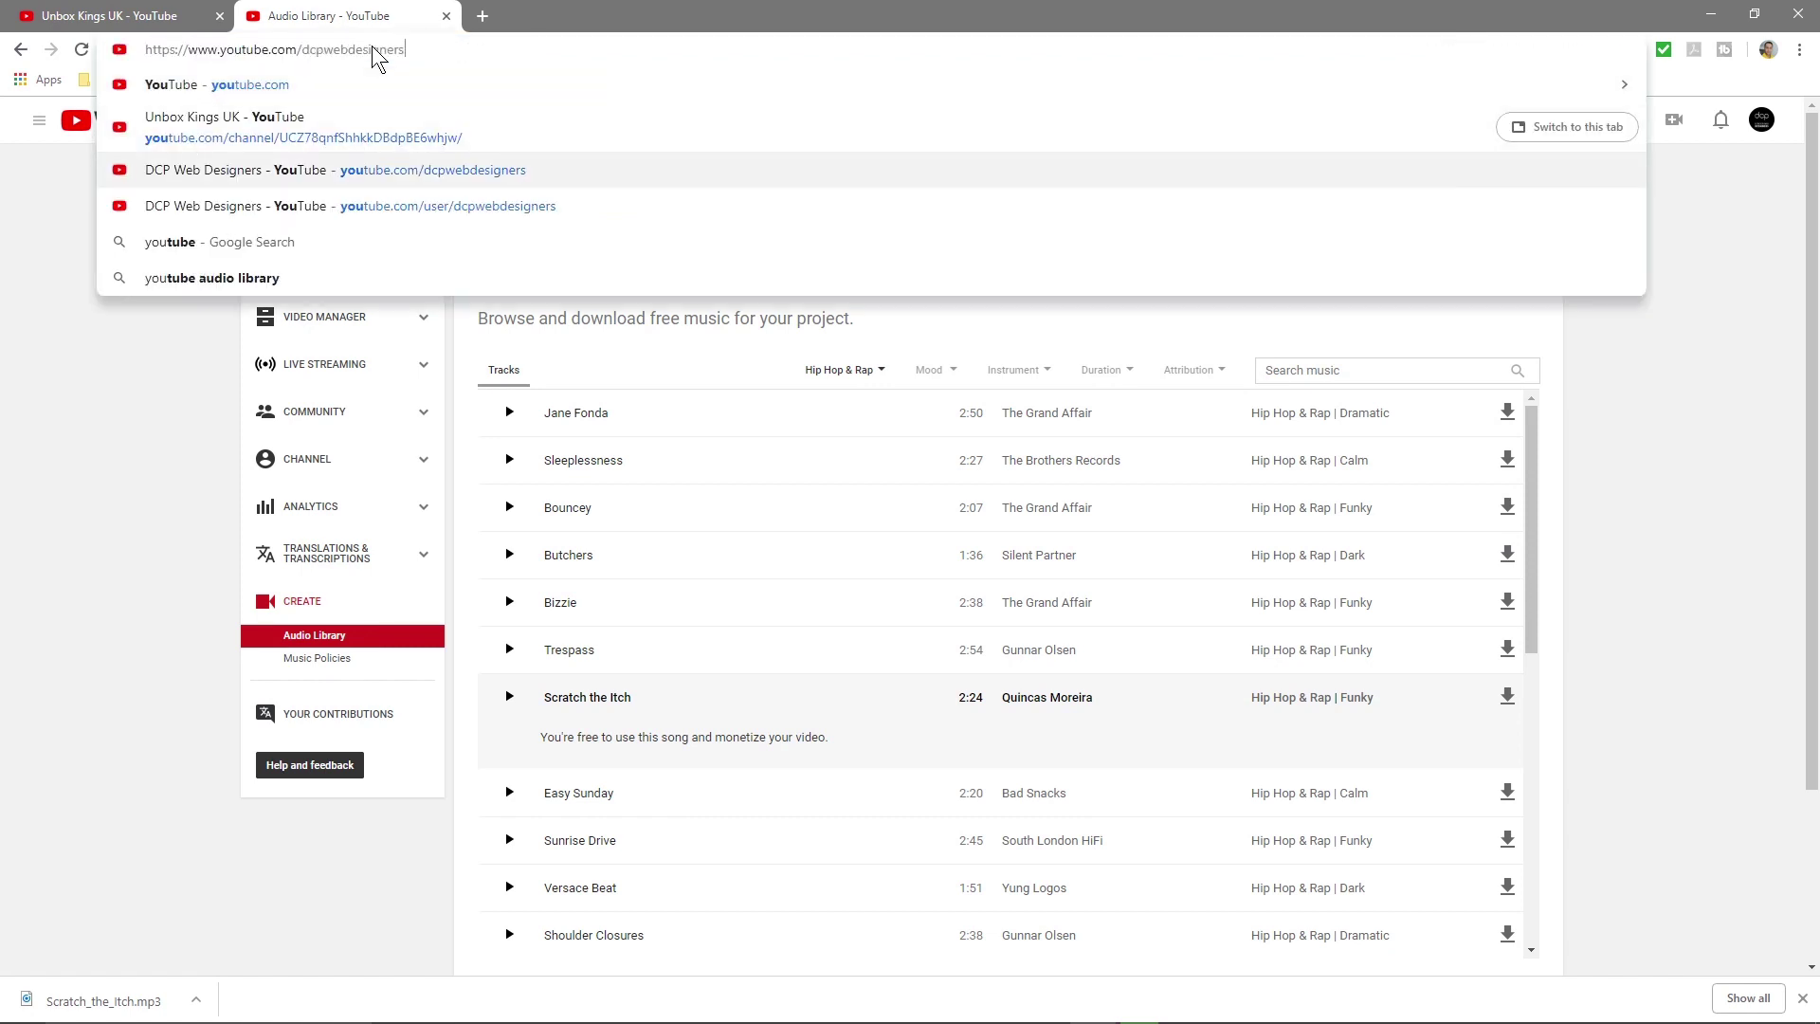
pyautogui.press('Return')
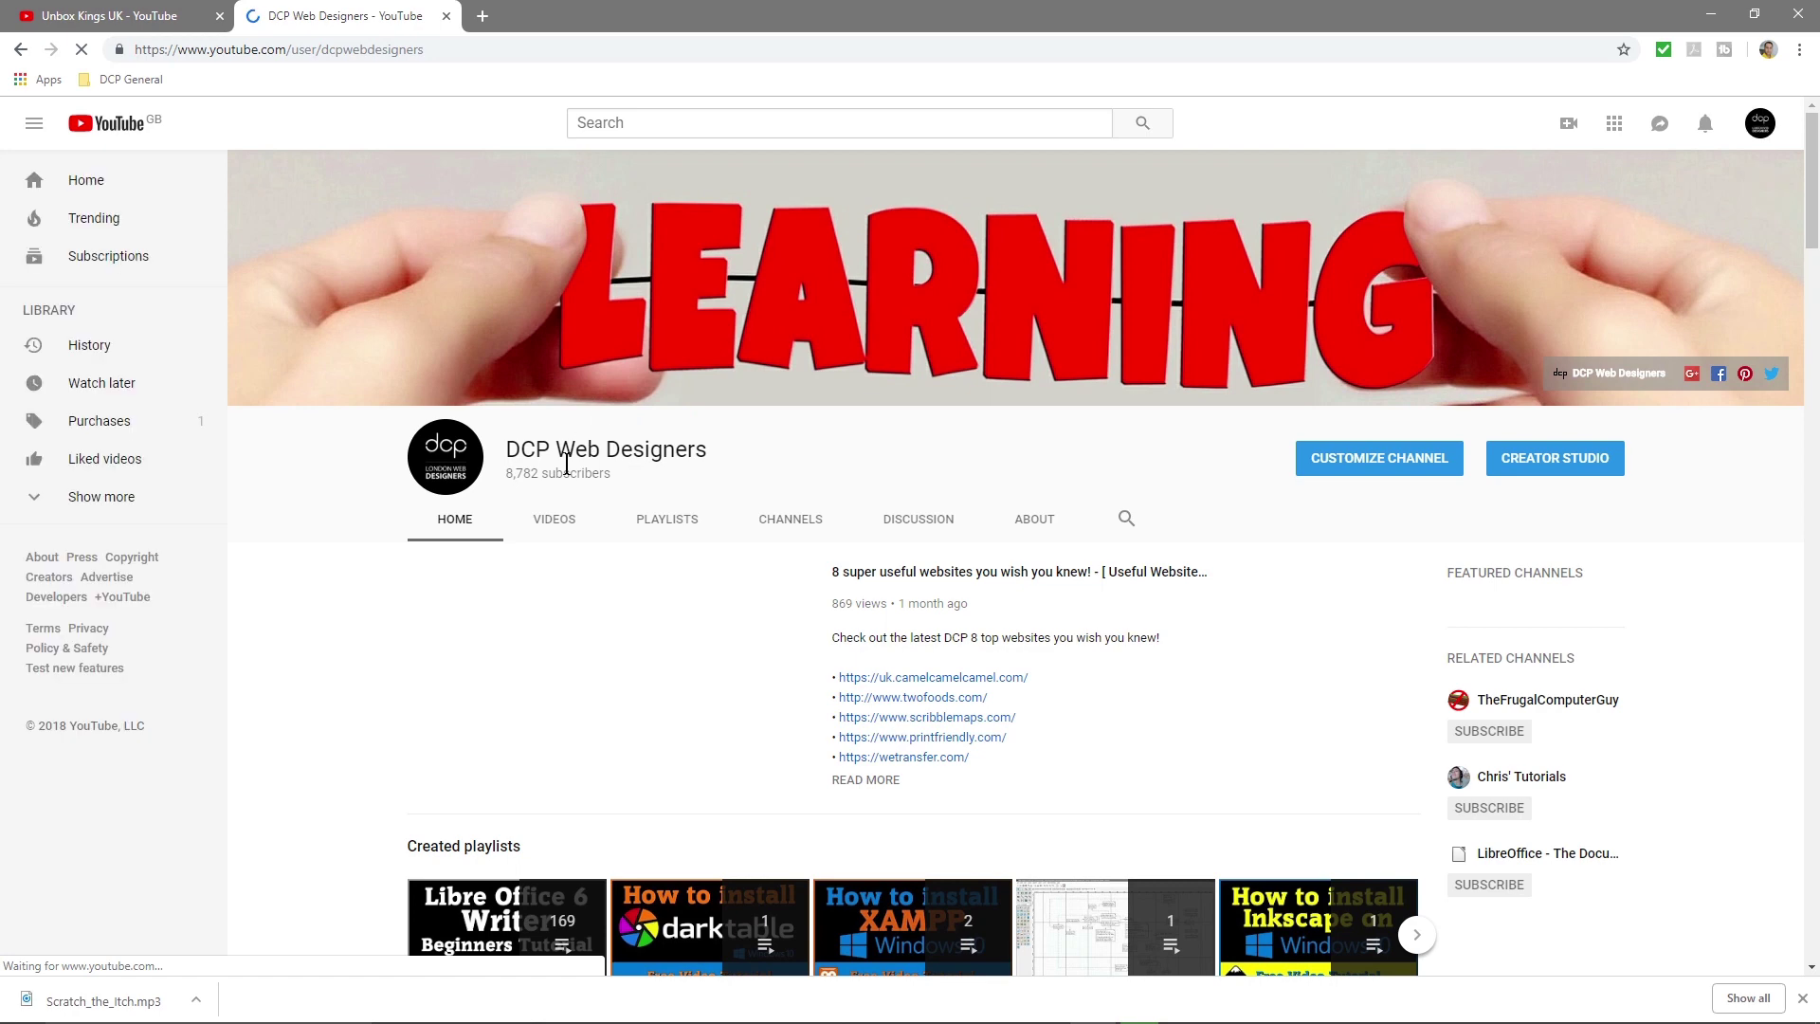
pyautogui.click(554, 518)
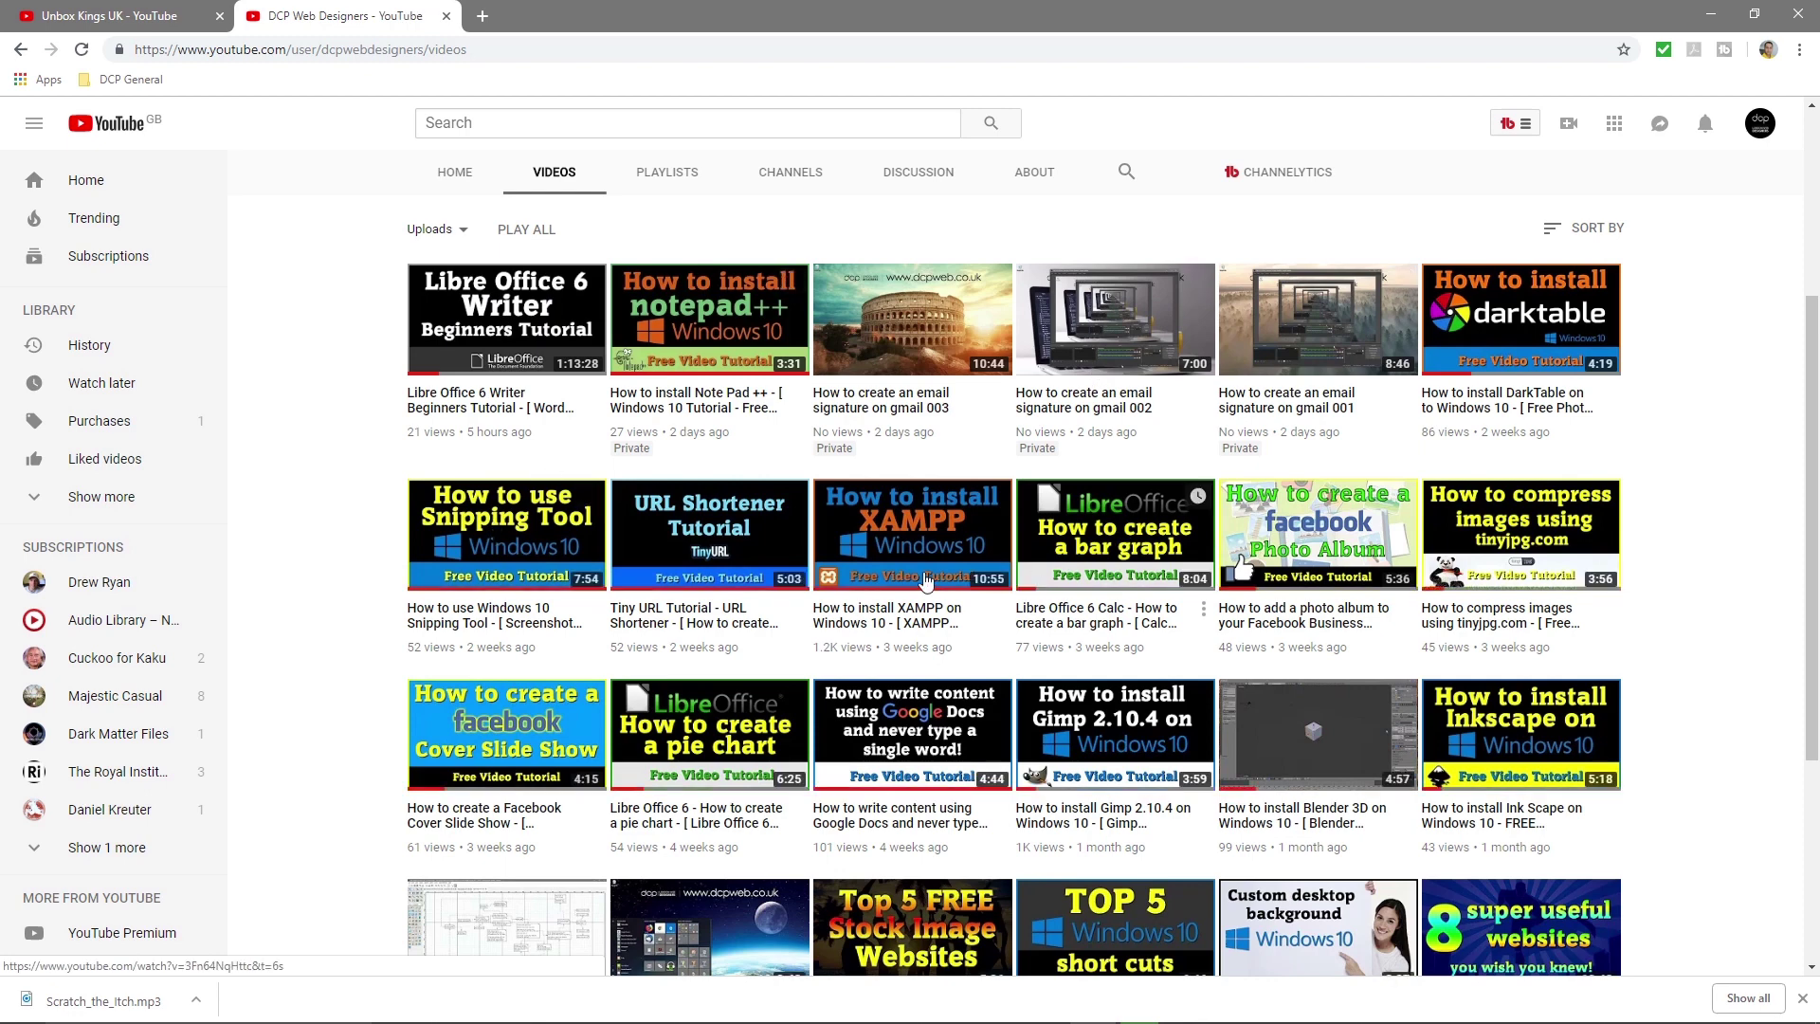
# Look through the channel's uploads as far as the Magix Movie Edit Pro Plus beginner tutorials
pyautogui.scroll(-1, 764, 554)
pyautogui.scroll(2, 763, 553)
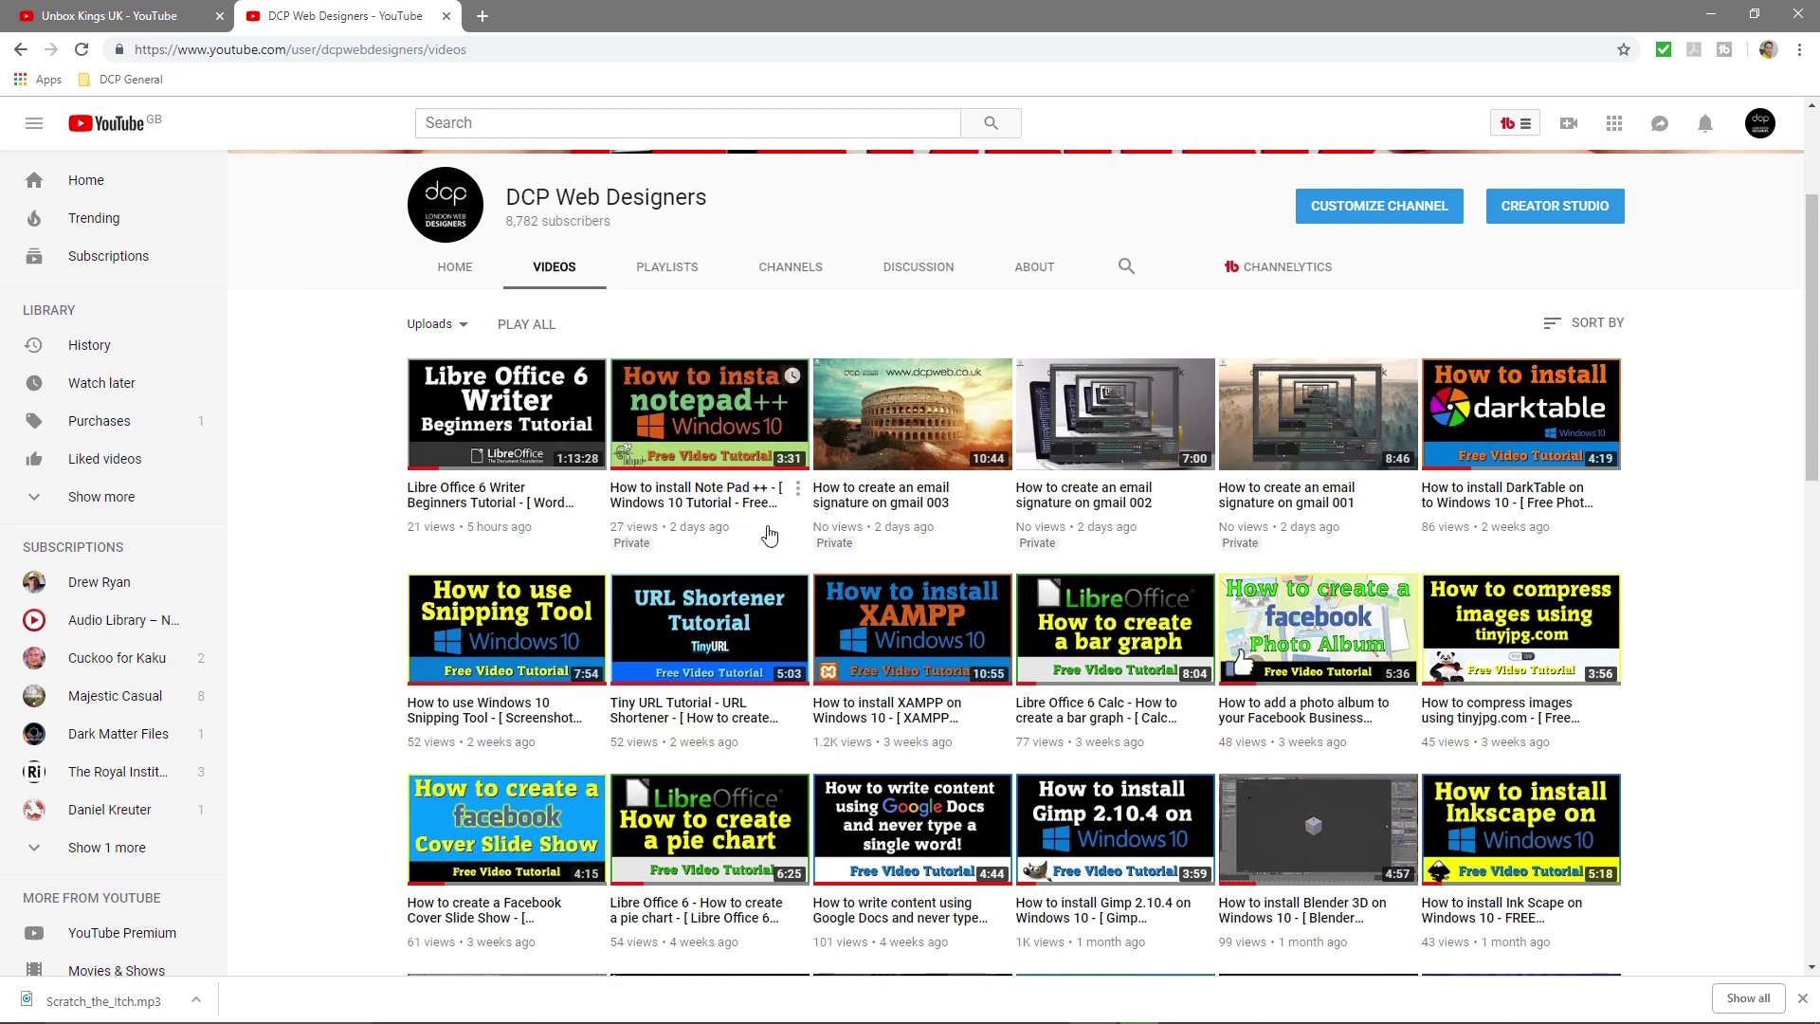
pyautogui.scroll(-2, 889, 468)
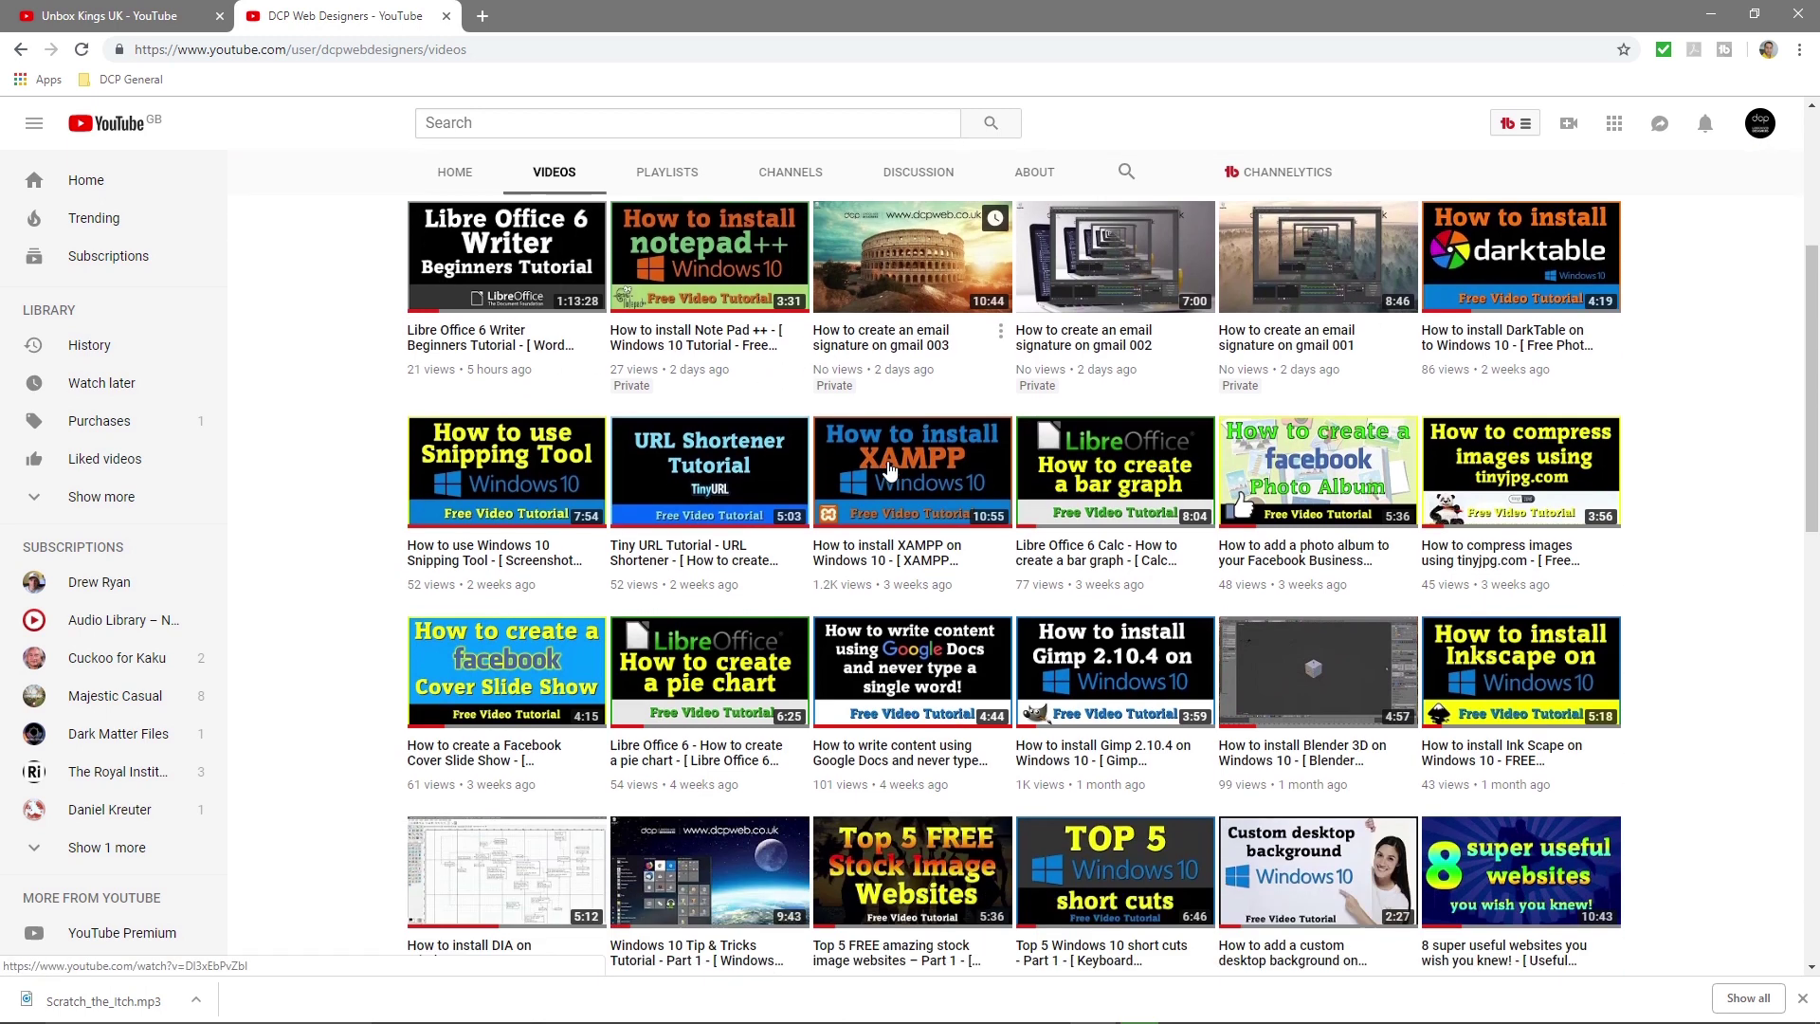
pyautogui.scroll(-13, 891, 462)
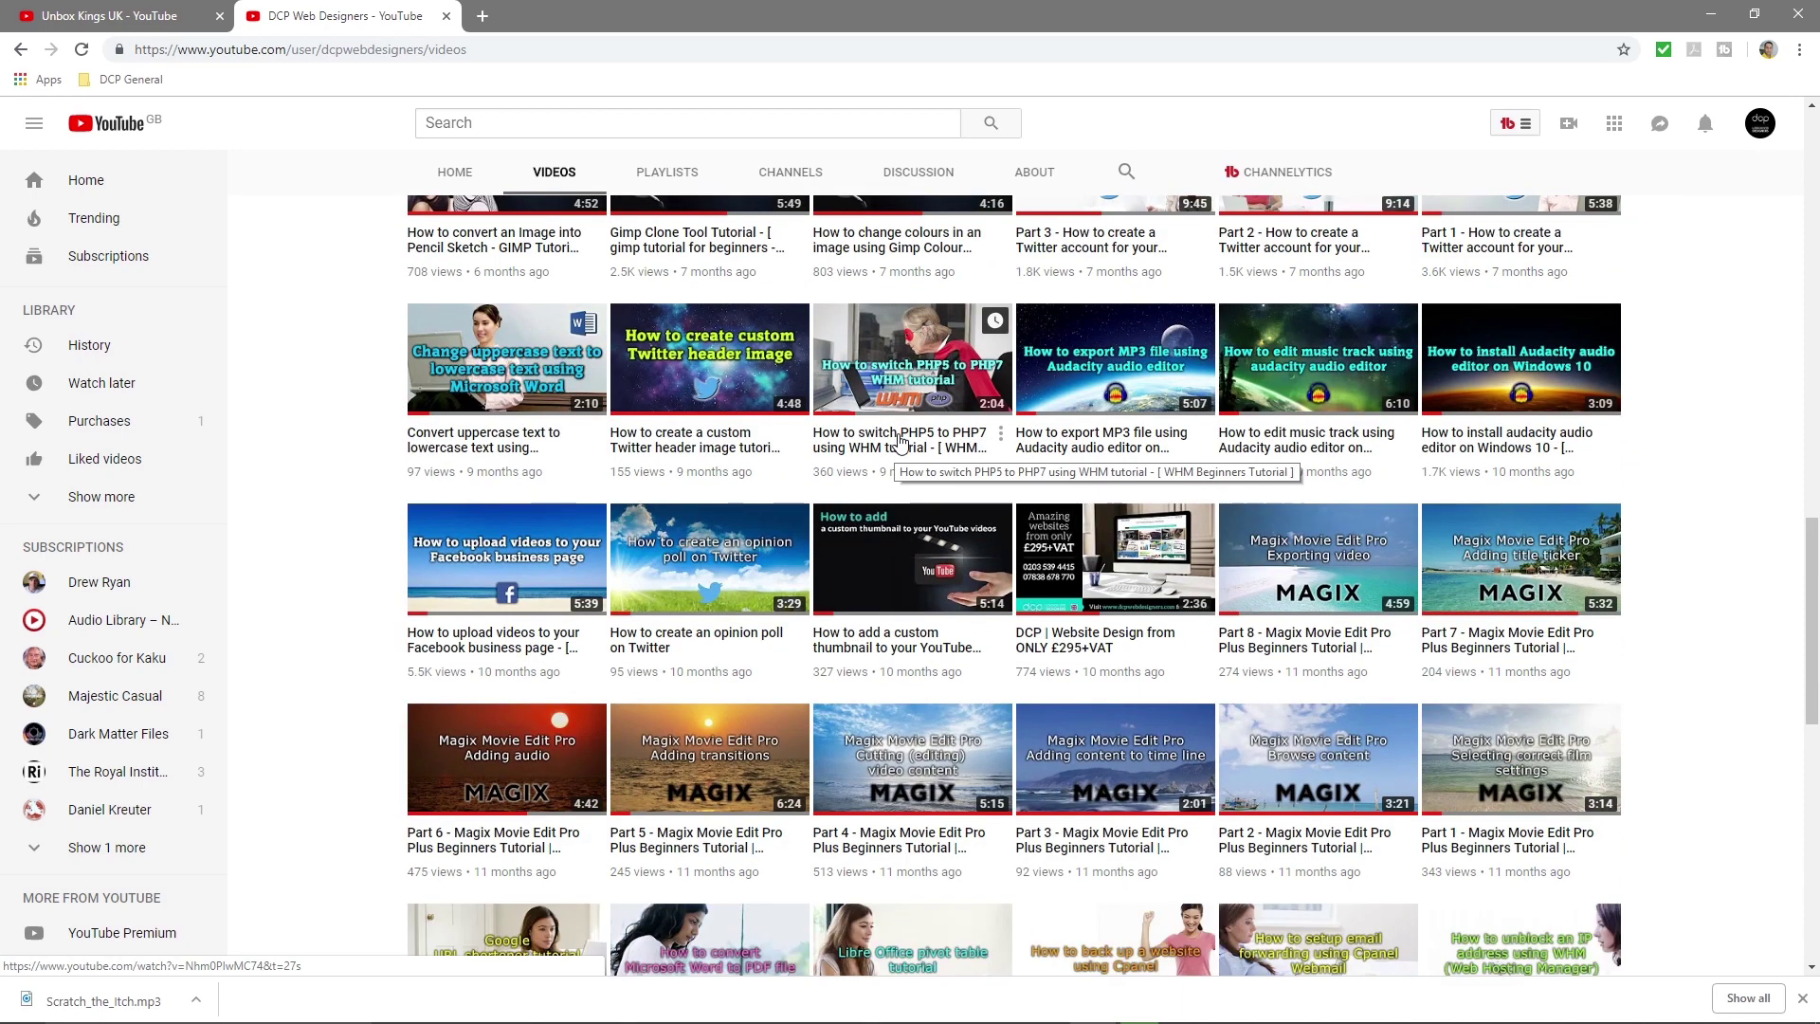
pyautogui.scroll(-3, 897, 446)
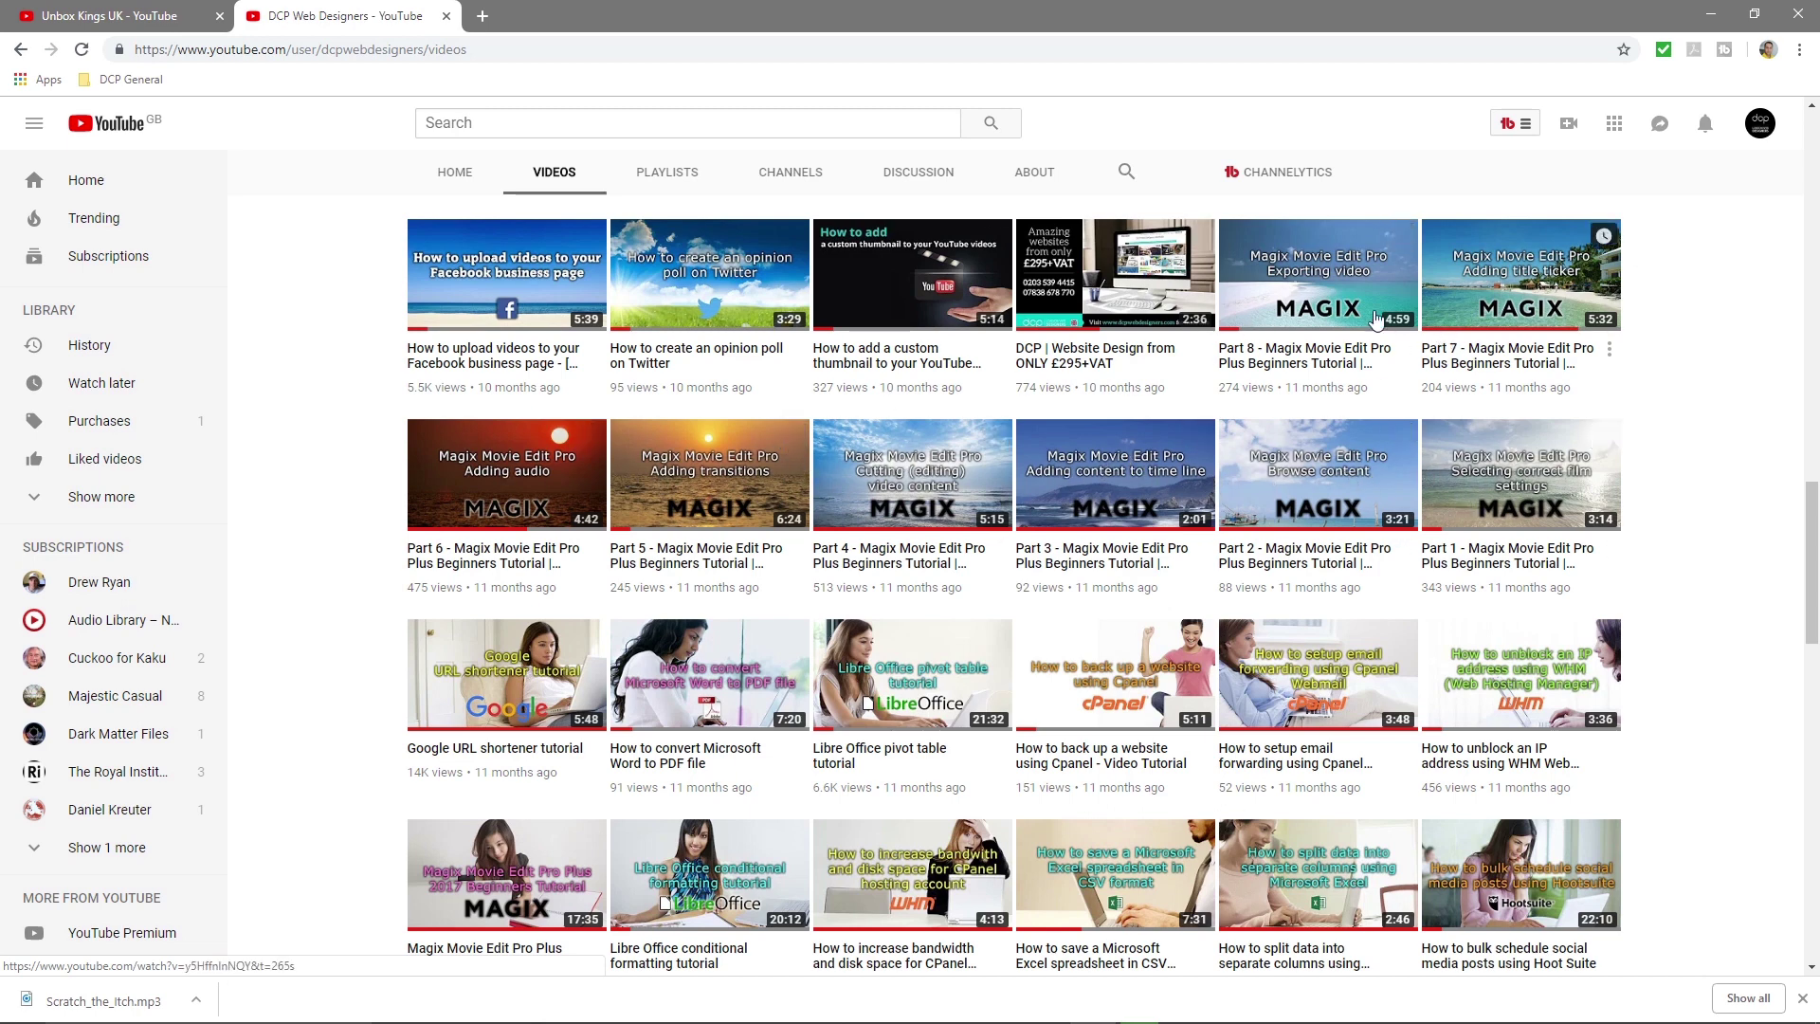
pyautogui.scroll(7, 915, 467)
pyautogui.scroll(10, 917, 469)
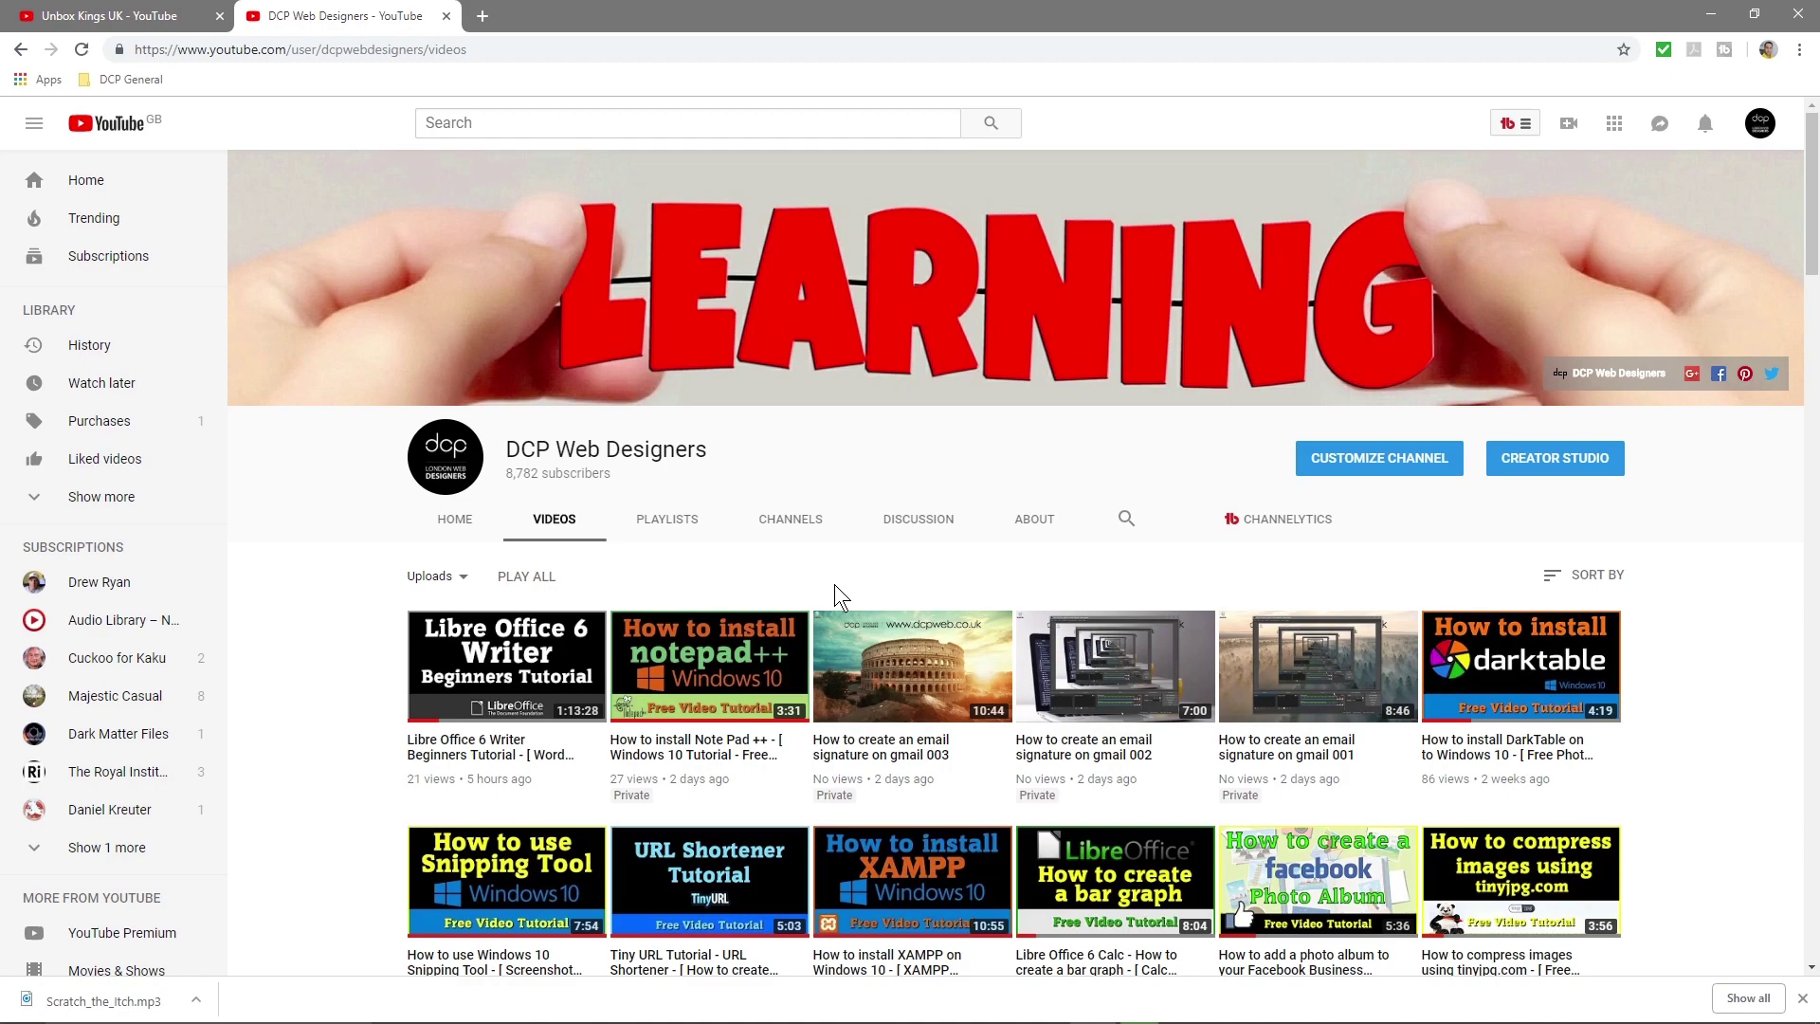
# Dismiss the browser's downloads bar, review the channel's uploads through to the oldest videos, and return to Movie Edit Pro
pyautogui.click(1801, 999)
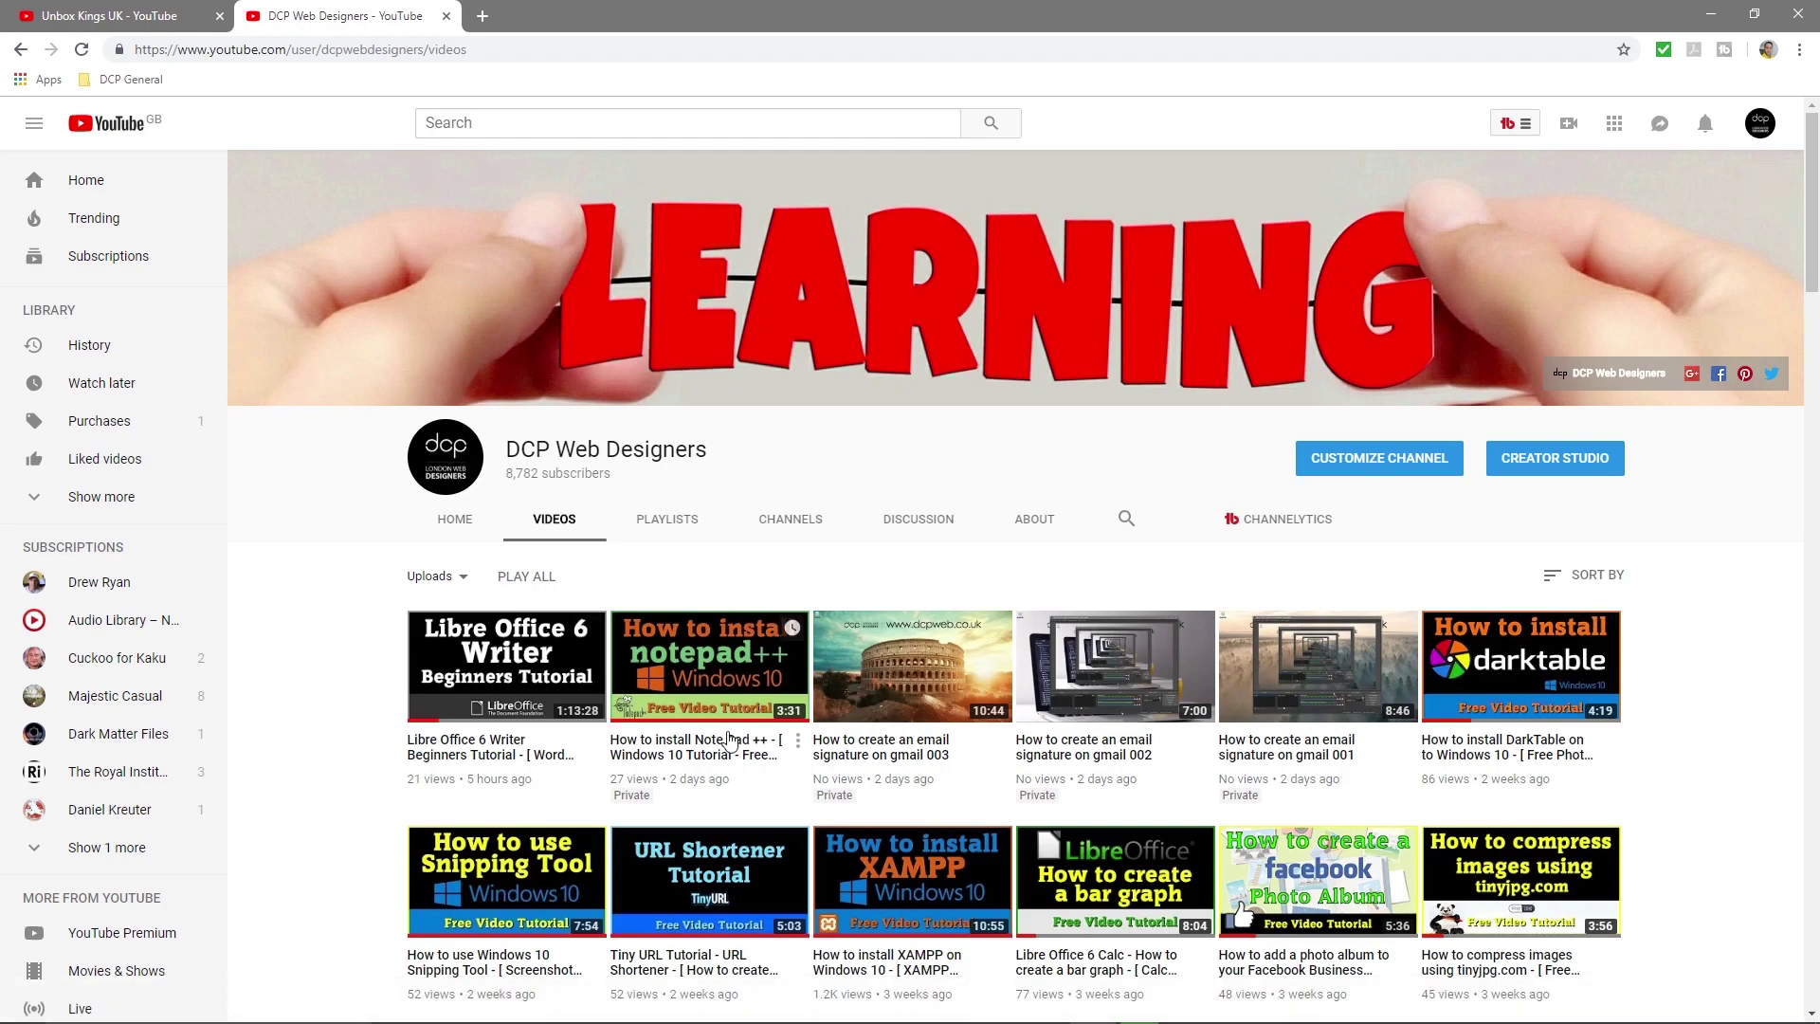
pyautogui.scroll(-7, 729, 740)
pyautogui.scroll(7, 730, 740)
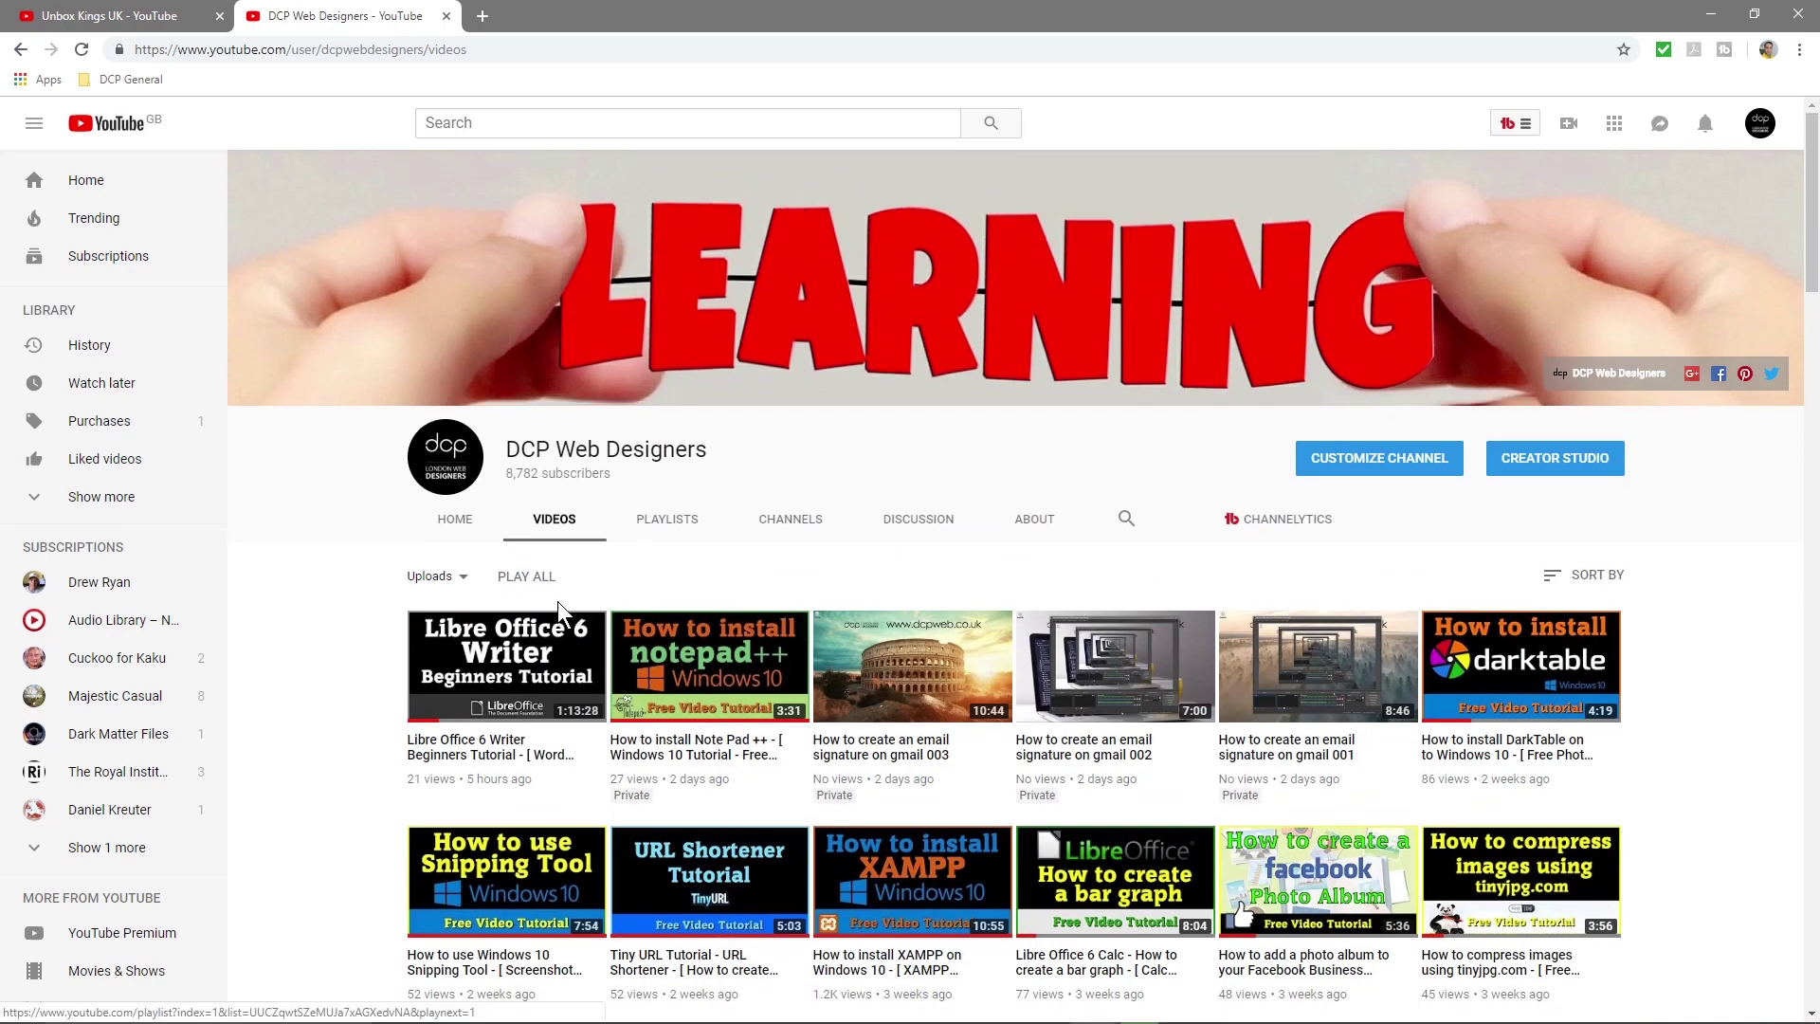
pyautogui.scroll(-6, 721, 706)
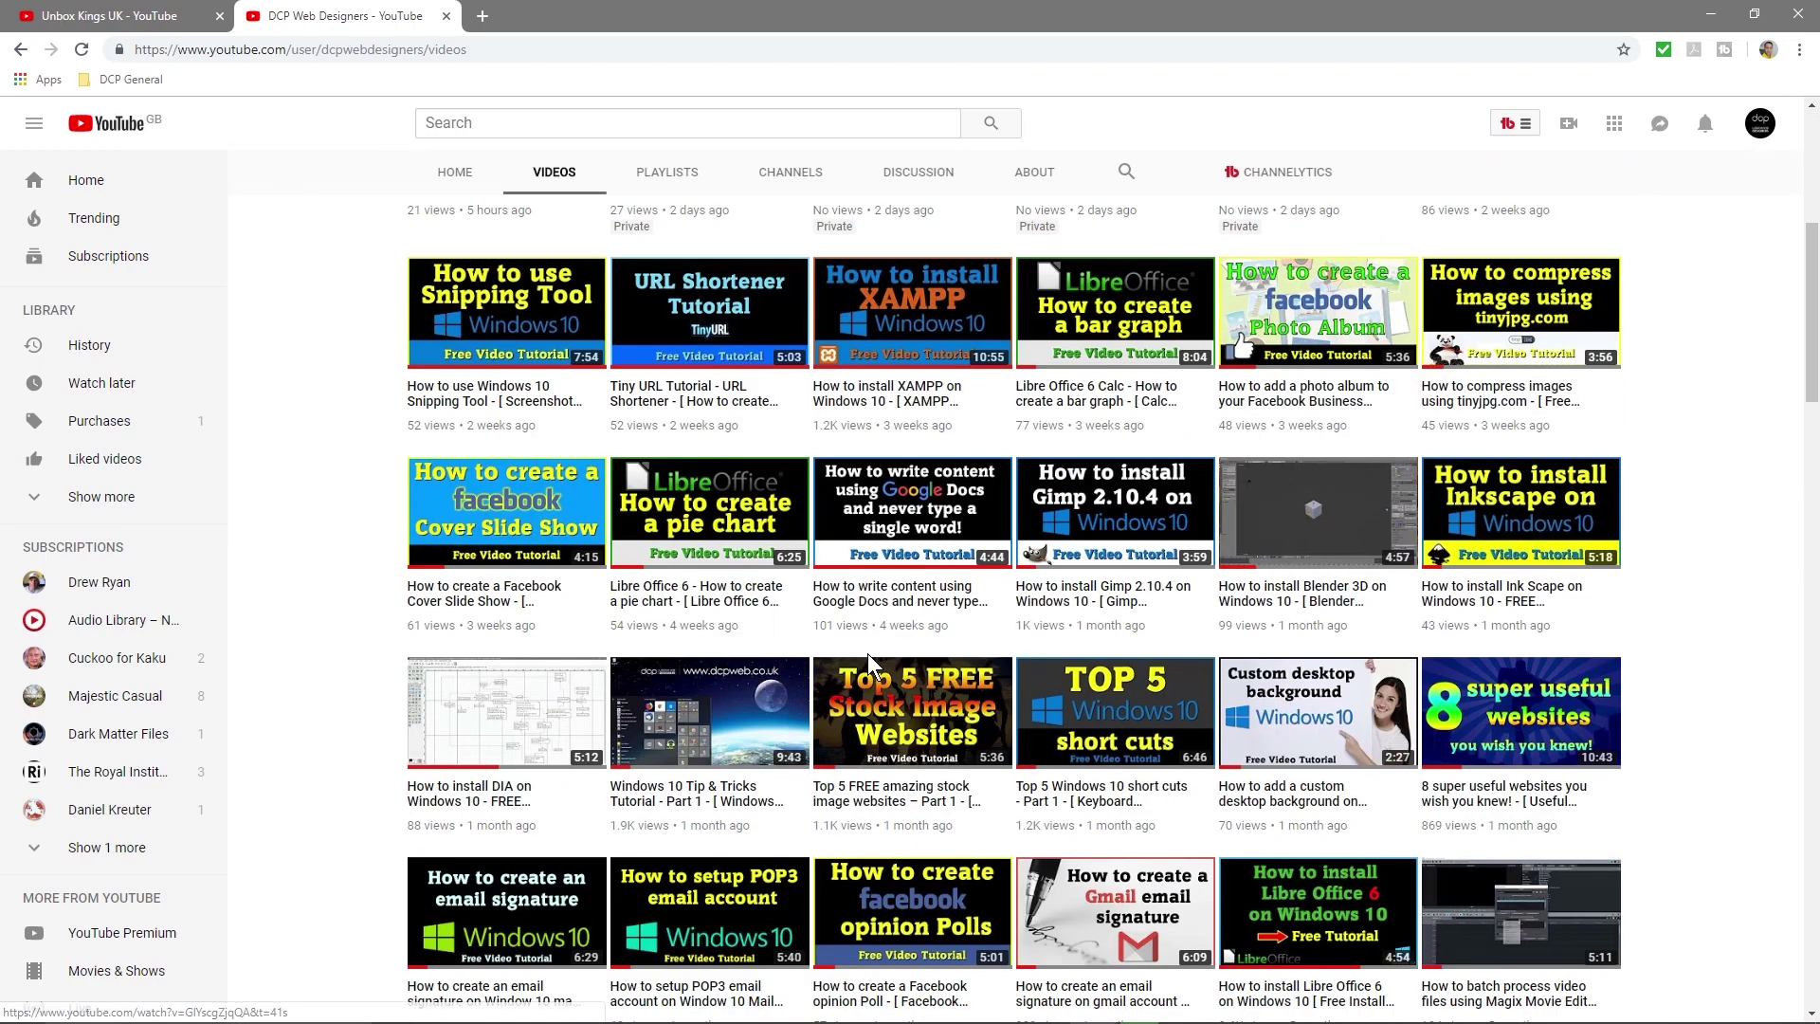
pyautogui.scroll(-6, 765, 772)
pyautogui.scroll(-20, 766, 772)
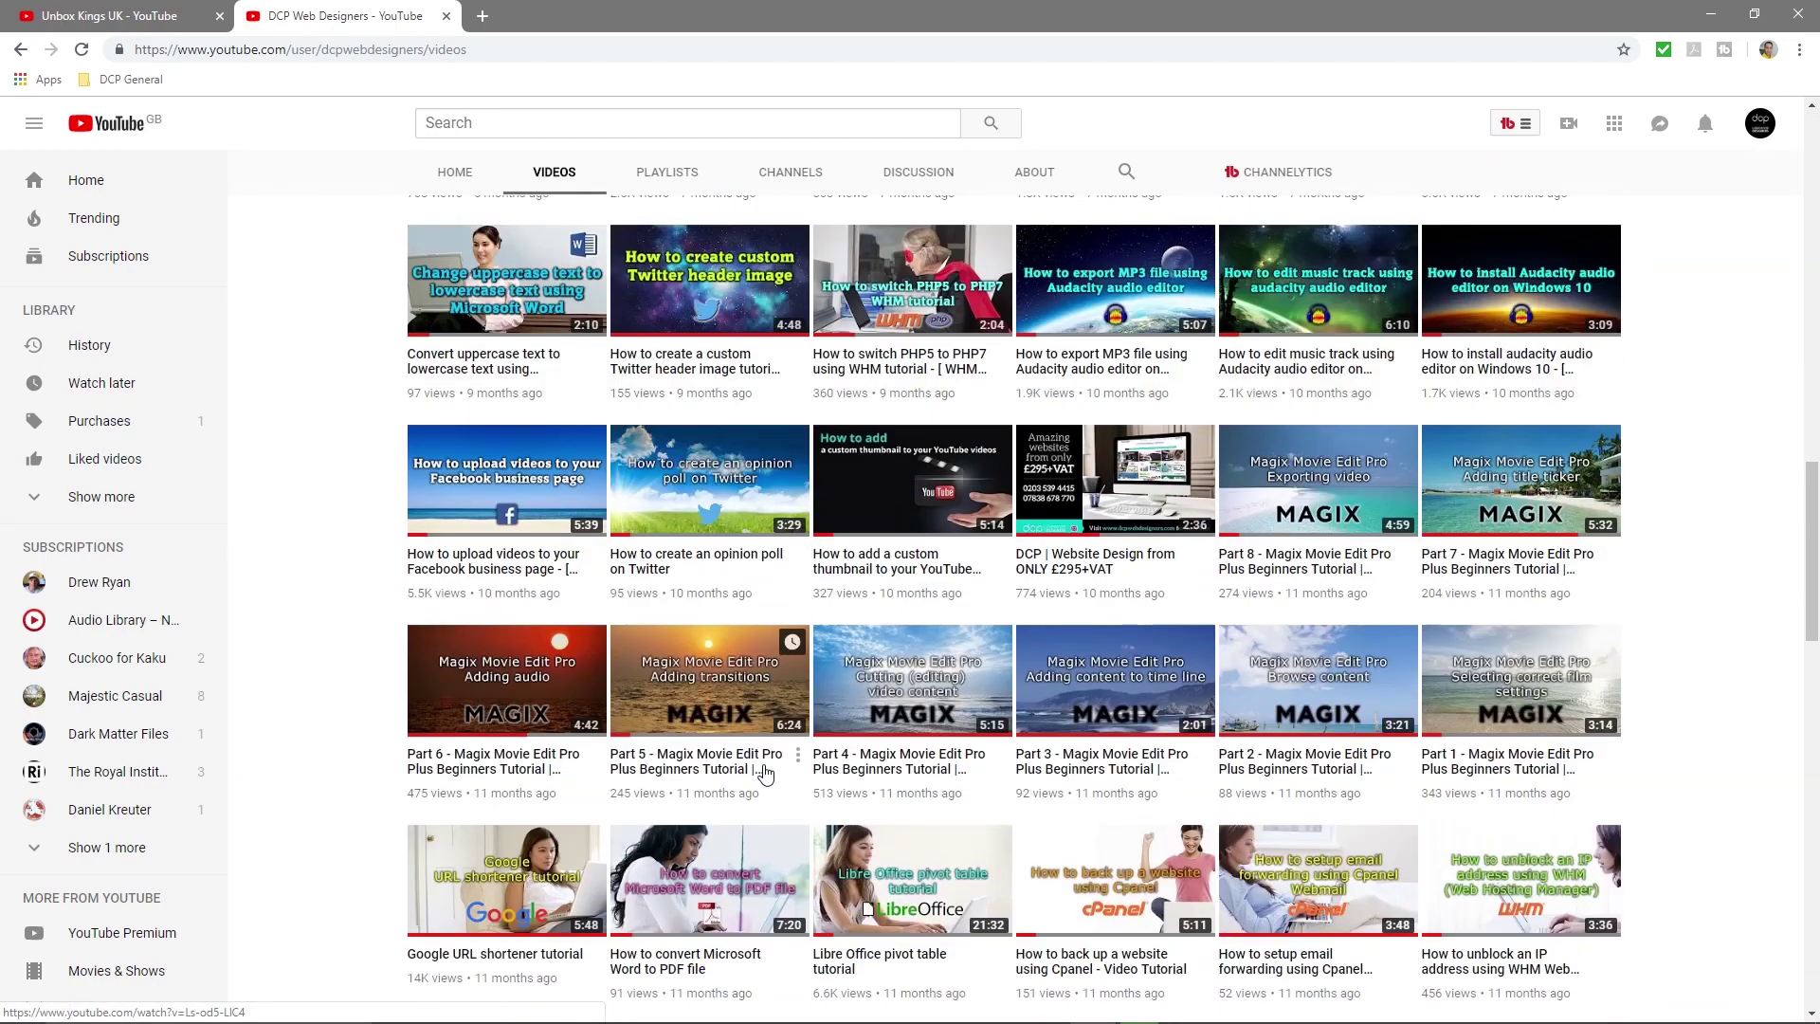
pyautogui.scroll(-6, 763, 742)
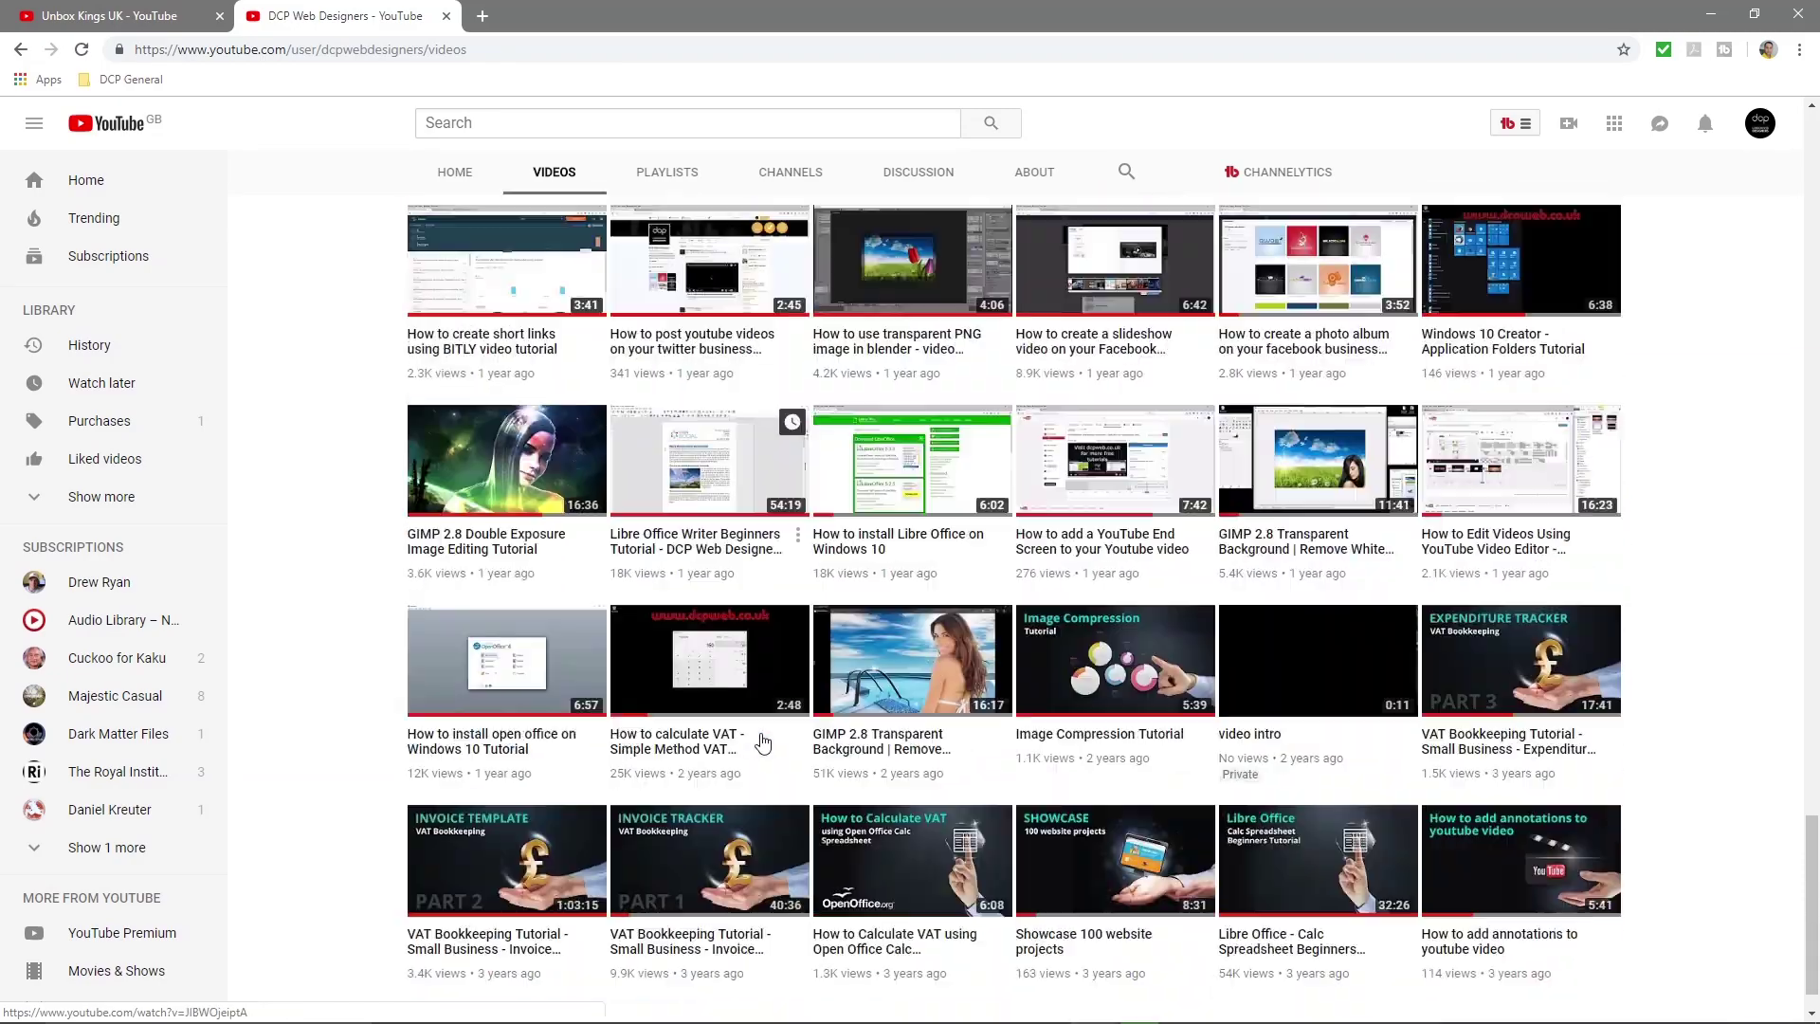
pyautogui.scroll(-5, 766, 735)
pyautogui.scroll(-6, 766, 728)
pyautogui.scroll(6, 772, 606)
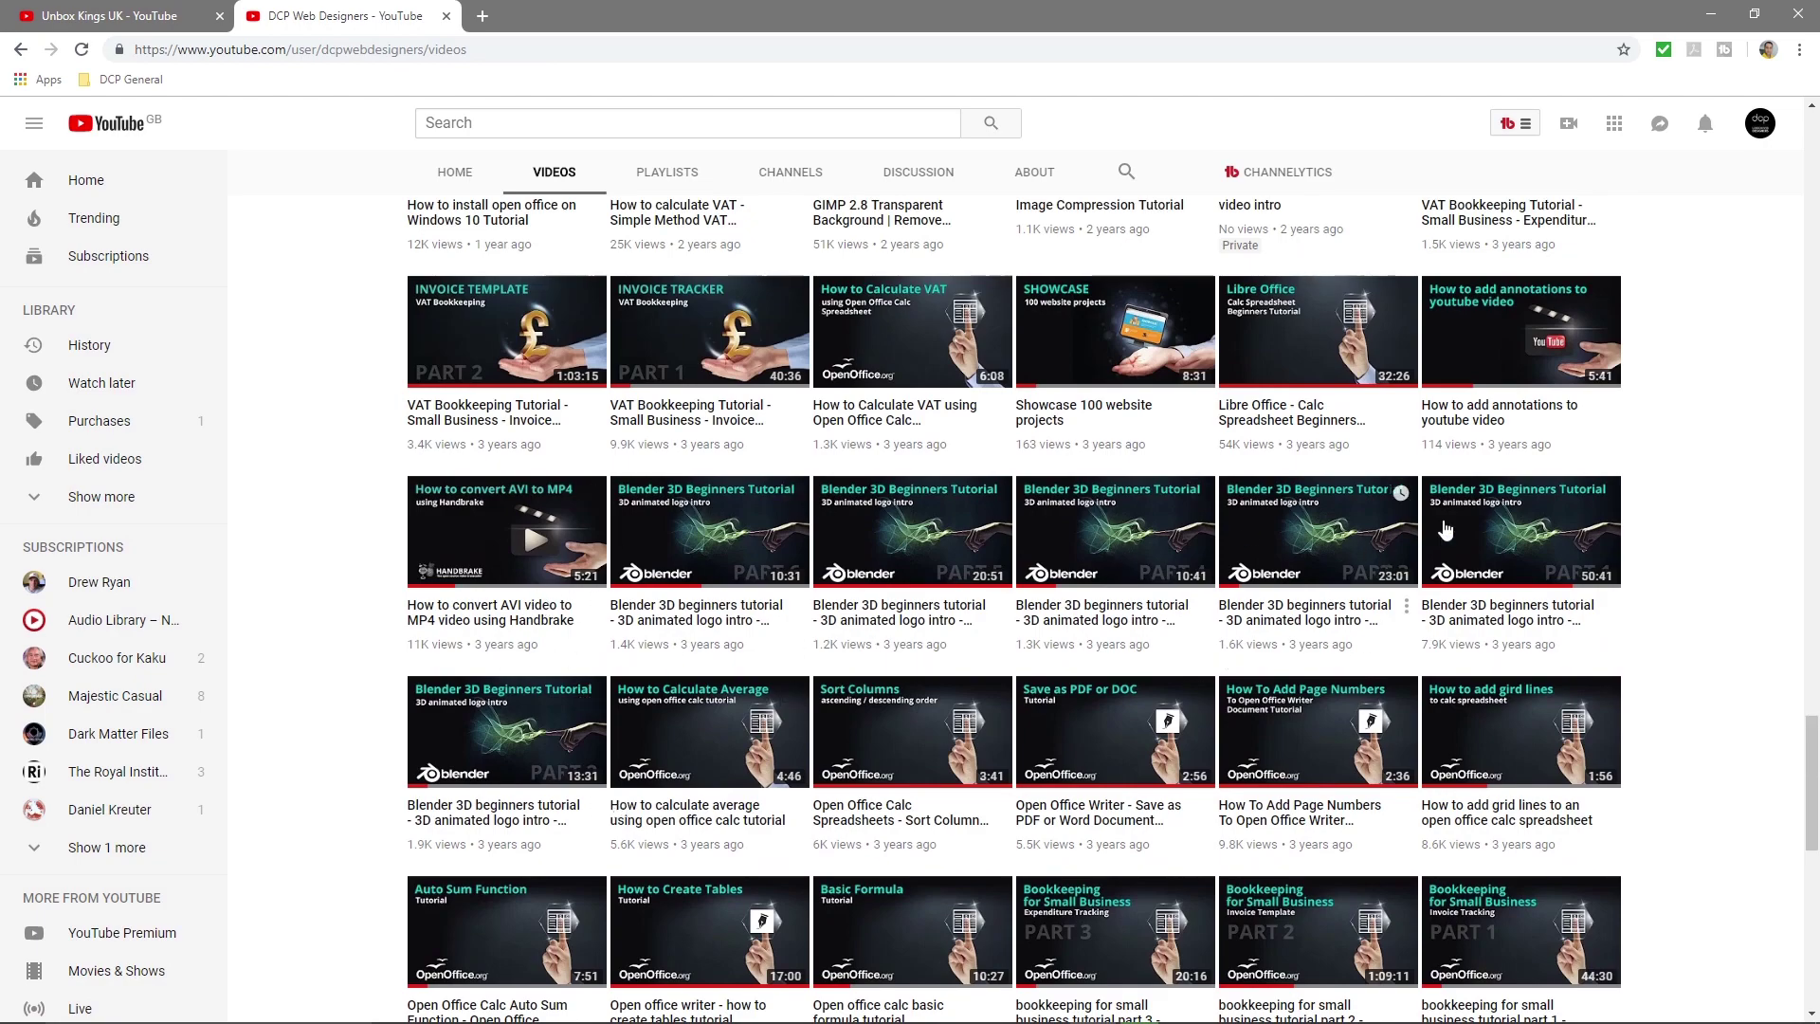
pyautogui.scroll(-12, 958, 853)
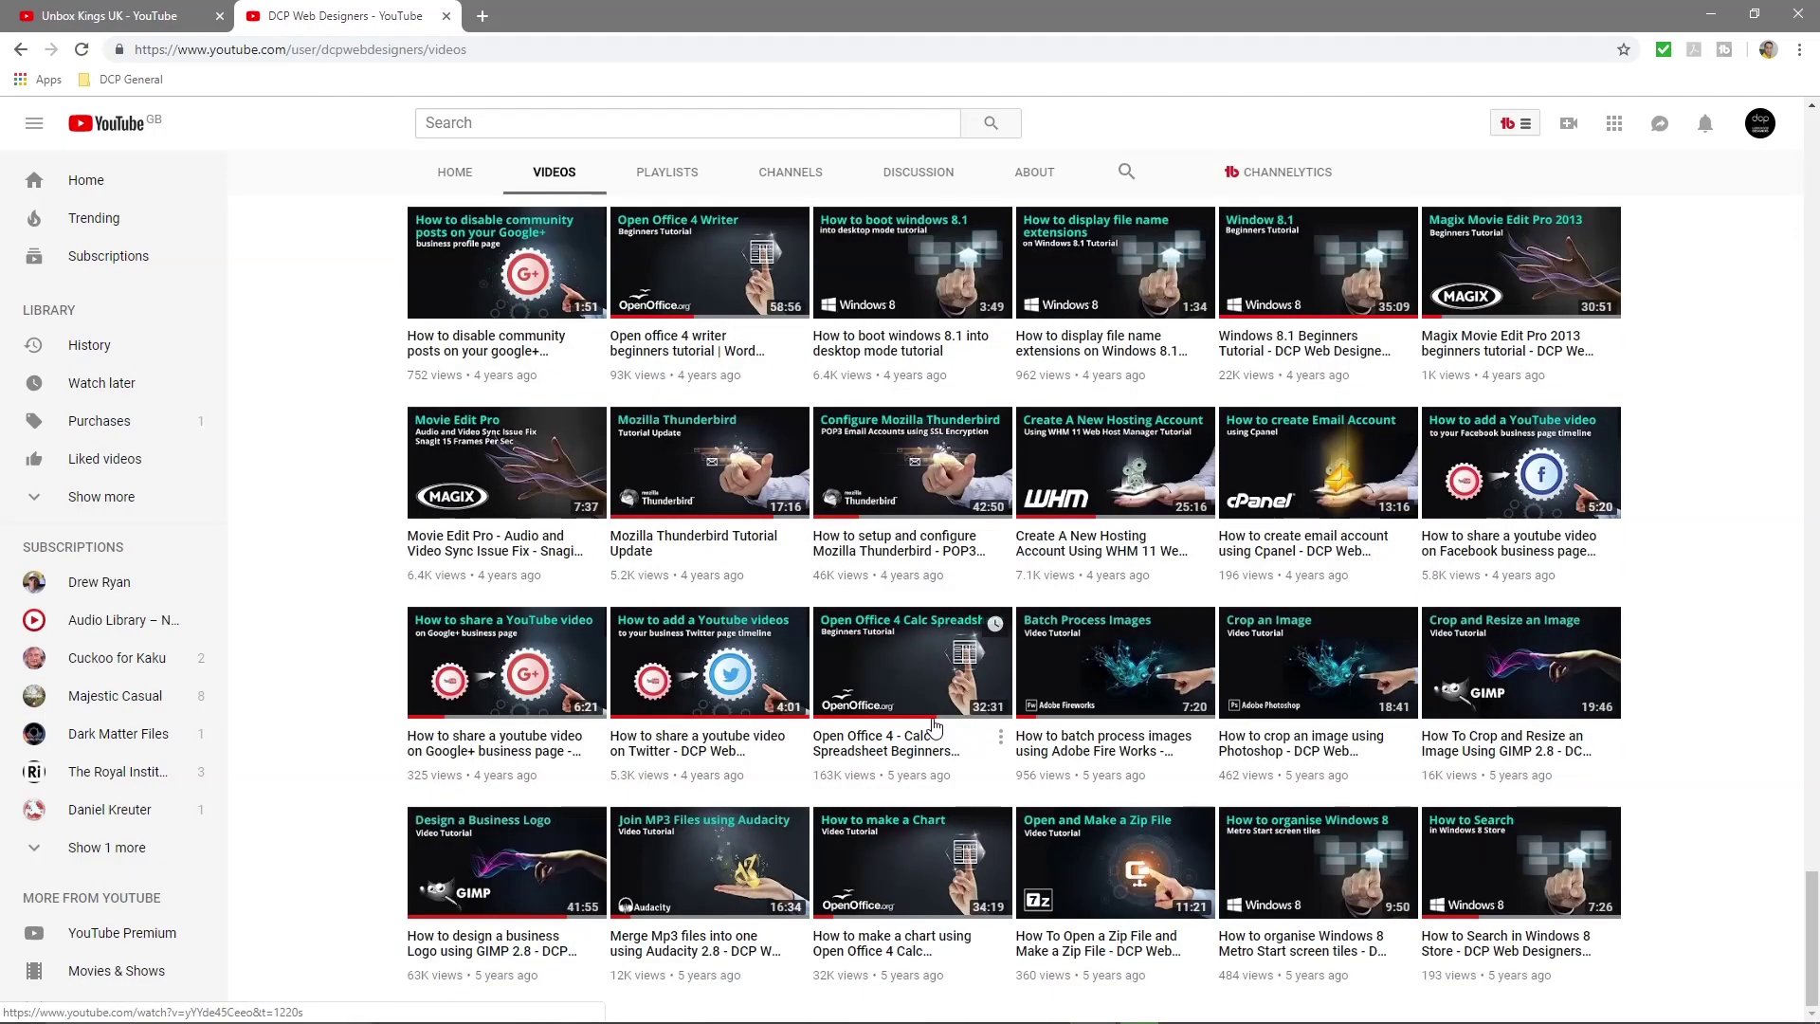
pyautogui.scroll(17, 934, 729)
pyautogui.scroll(20, 934, 712)
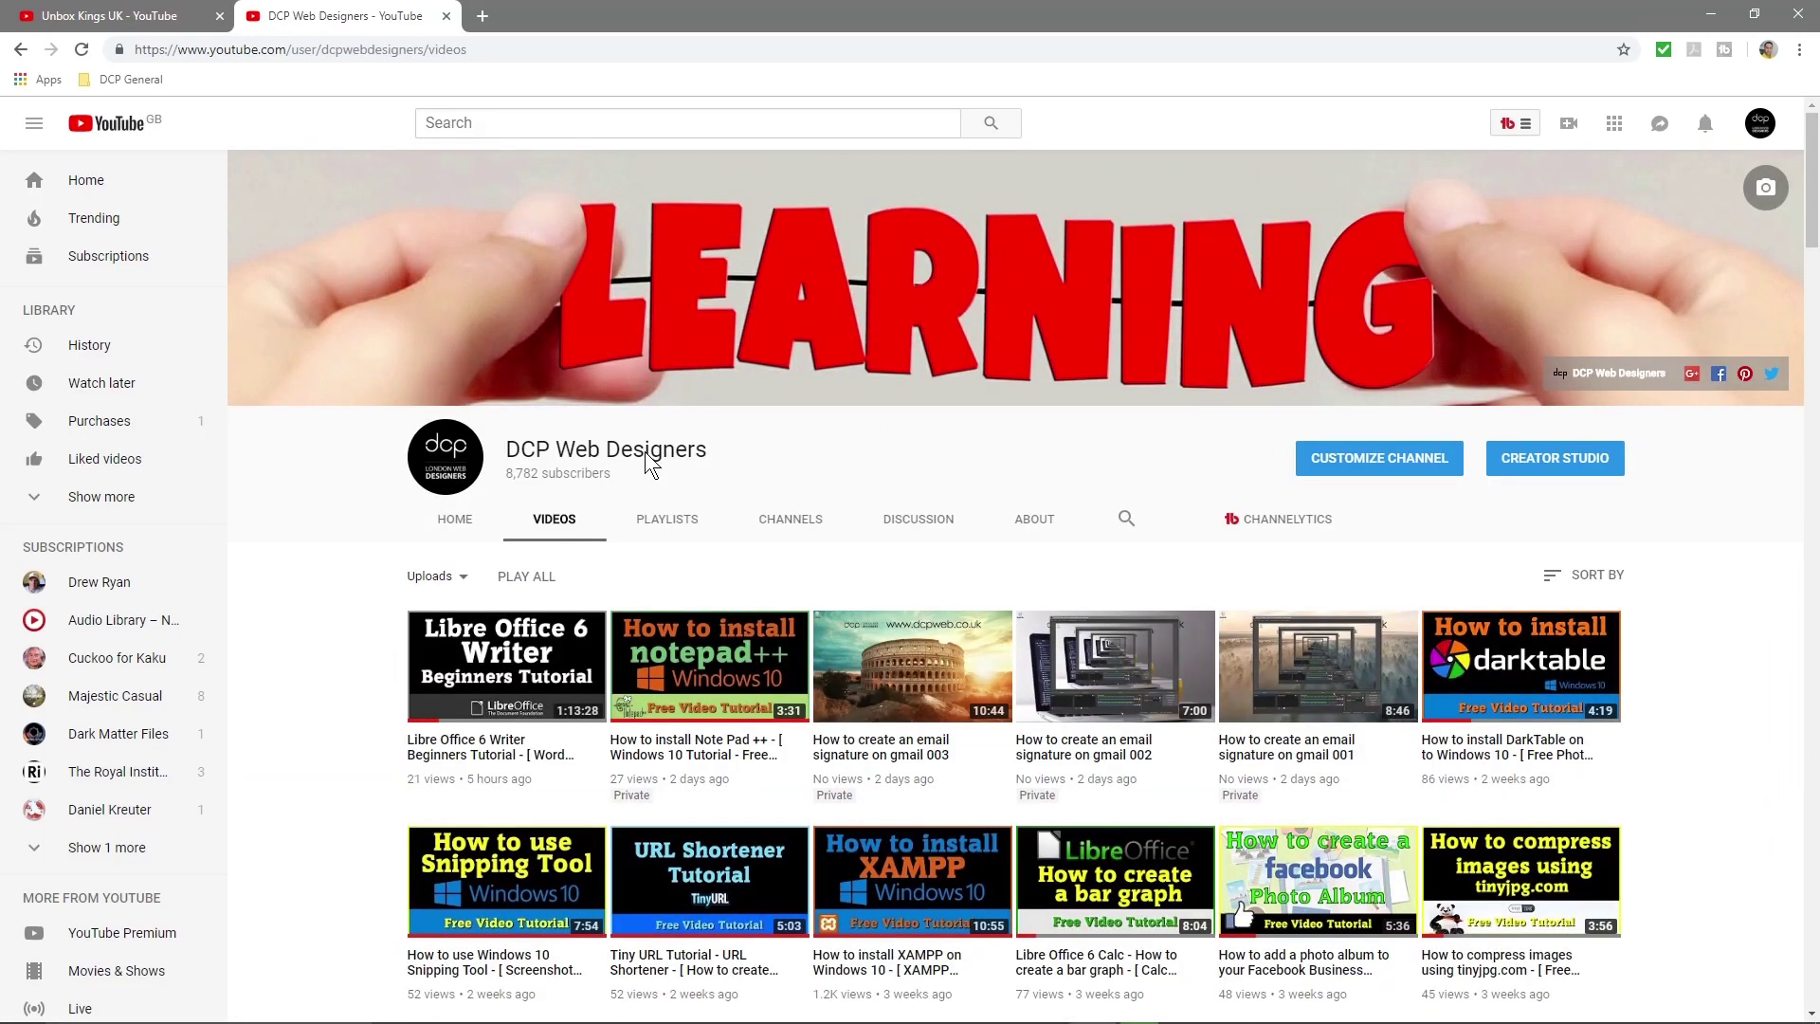
pyautogui.click(1715, 16)
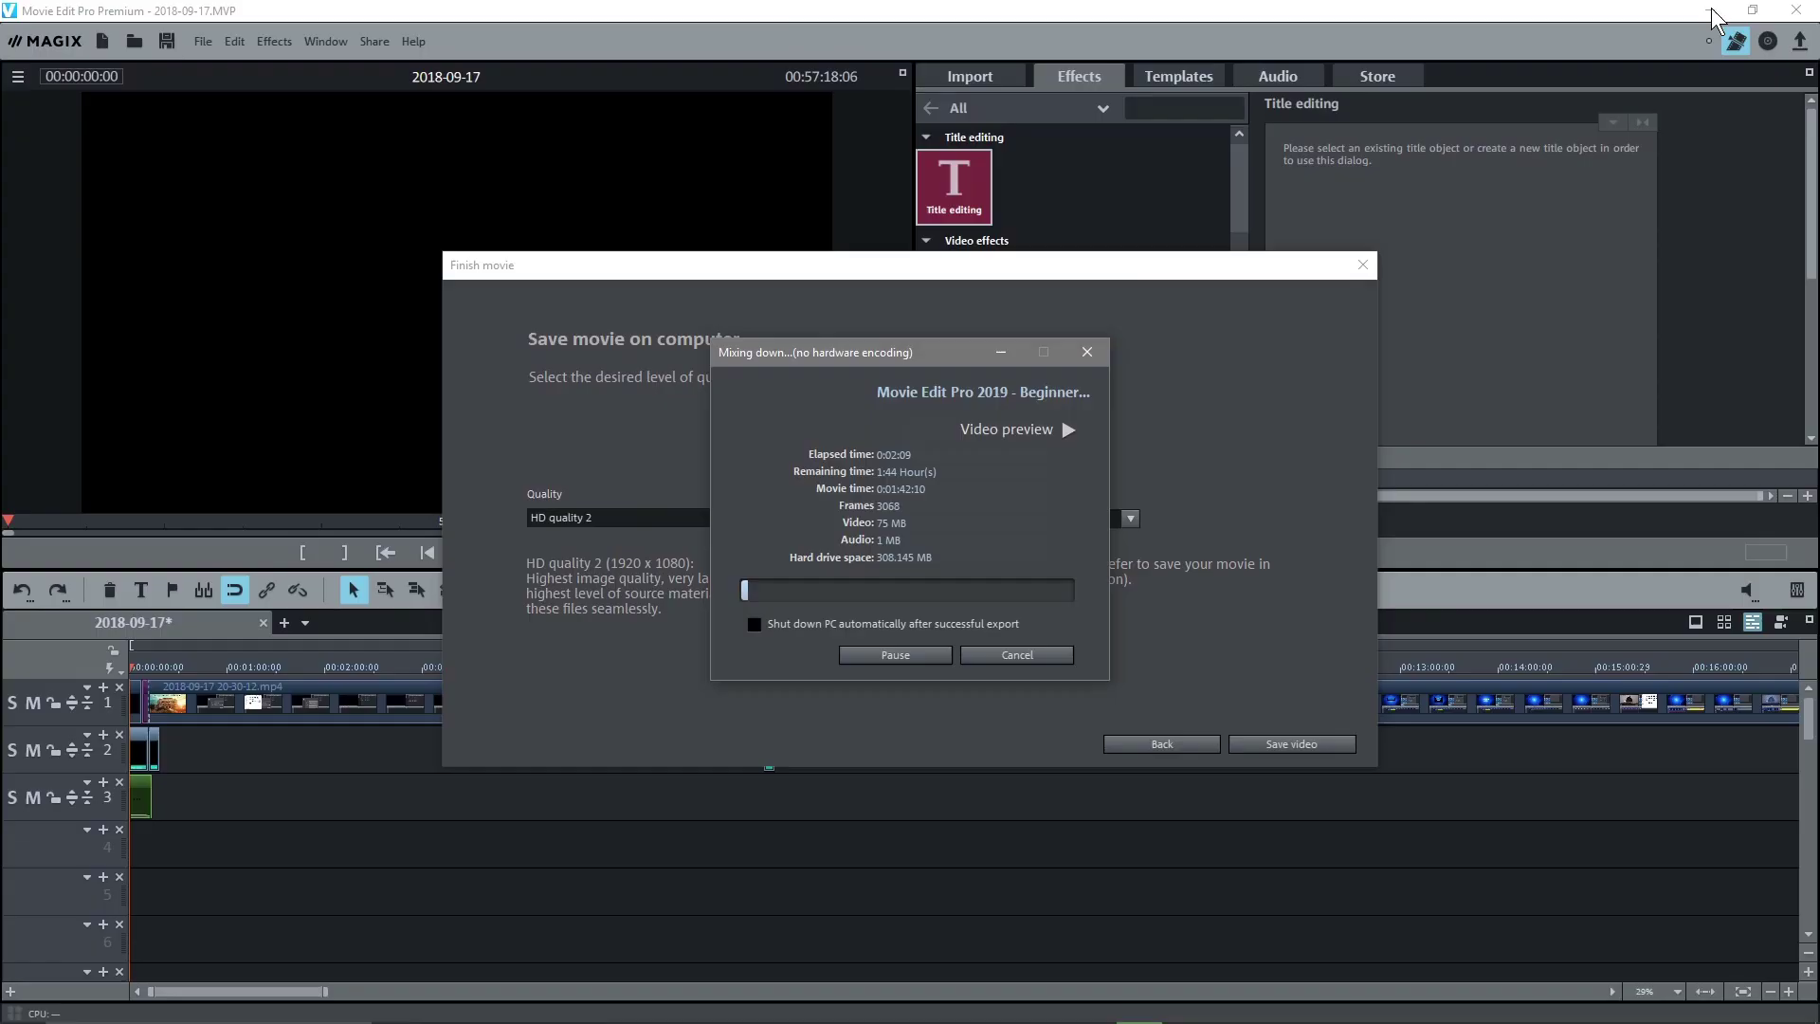